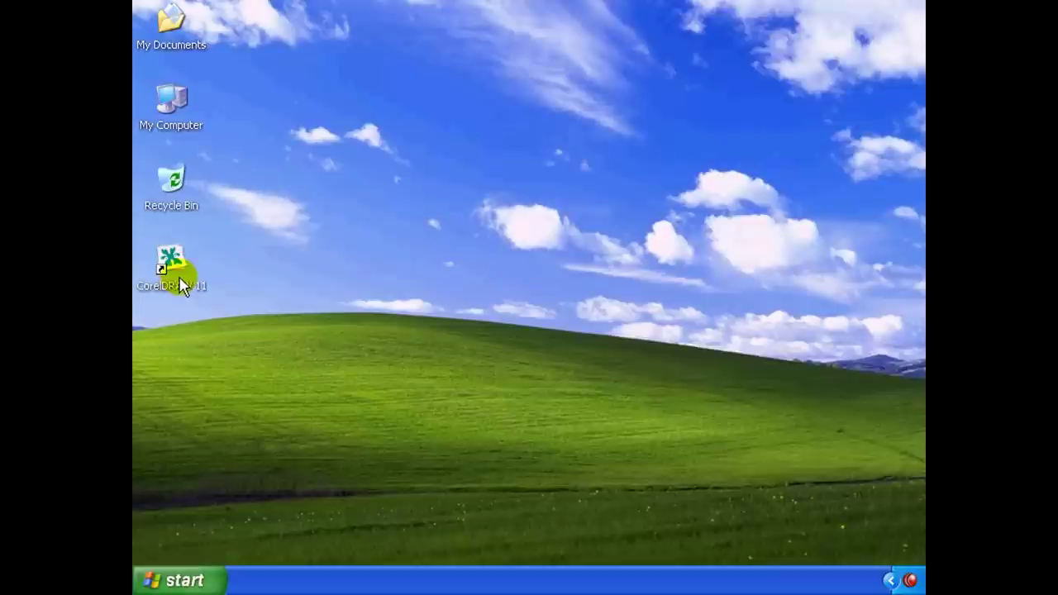
Launch CorelDRAW 11 via Start > Programs > Corel Graphics Suite 11.
{"action": "left_click", "coordinate": [186, 581]}
{"action": "mouse_move", "coordinate": [217, 318]}
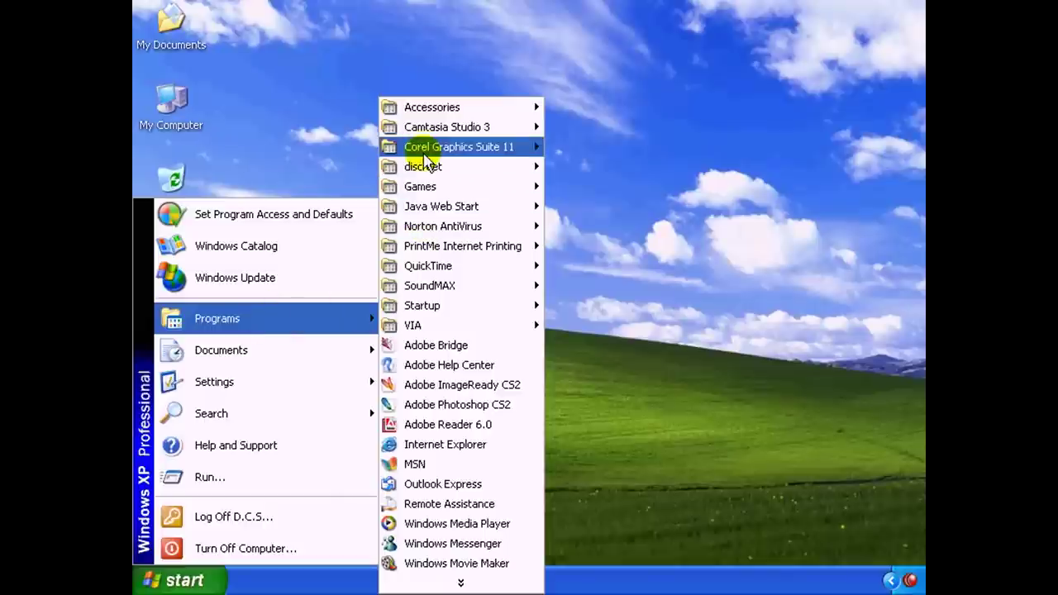
{"action": "mouse_move", "coordinate": [458, 146]}
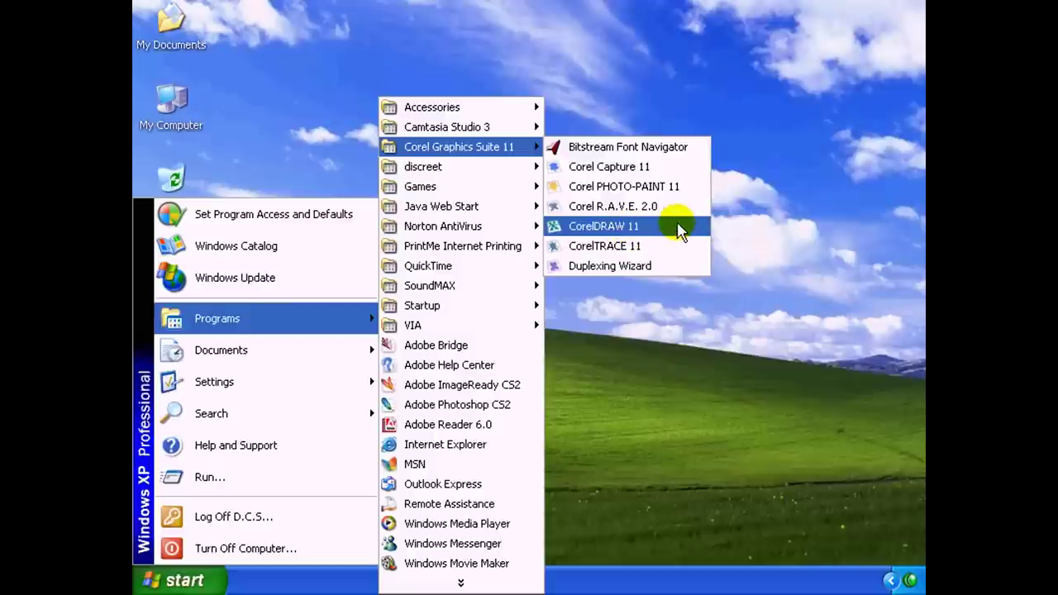
{"action": "left_click", "coordinate": [678, 232]}
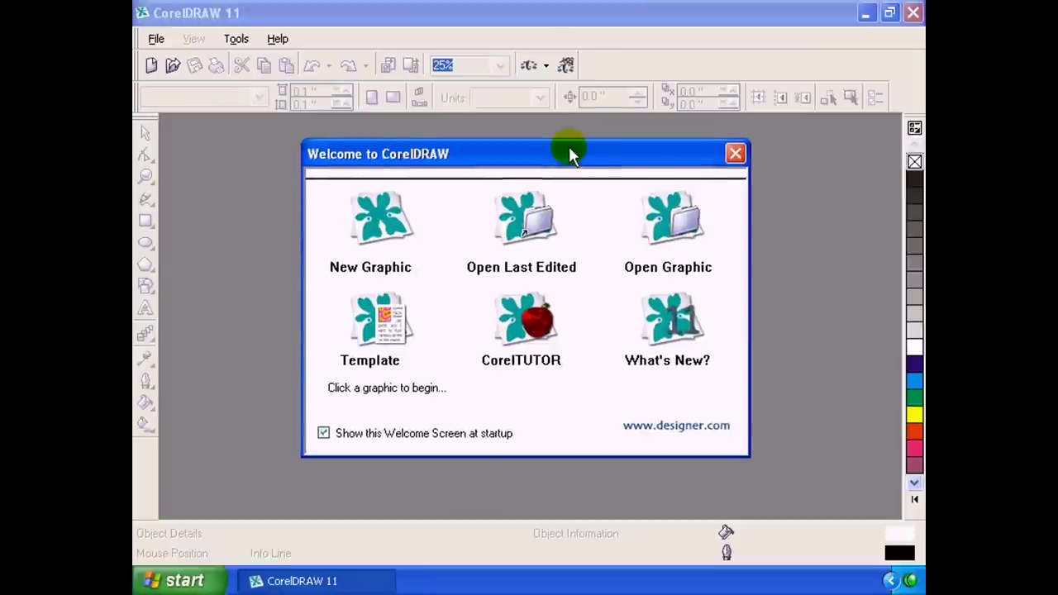
Uncheck 'Show this Welcome Screen at startup' and create a new blank Letter-size graphic.
{"action": "left_click_drag", "start_coordinate": [569, 149], "coordinate": [569, 165]}
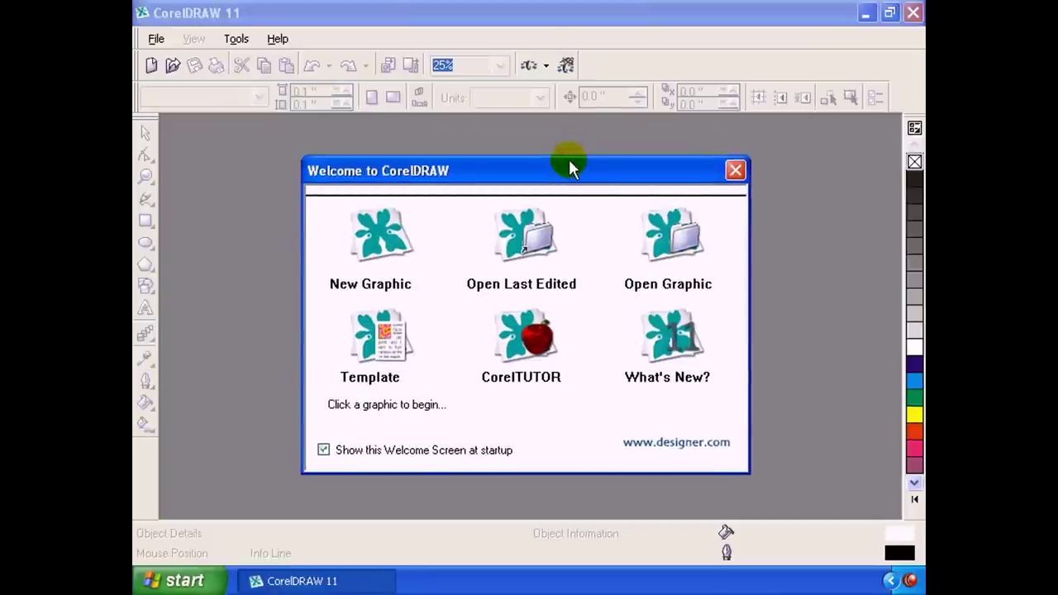
{"action": "left_click_drag", "start_coordinate": [569, 160], "coordinate": [590, 162]}
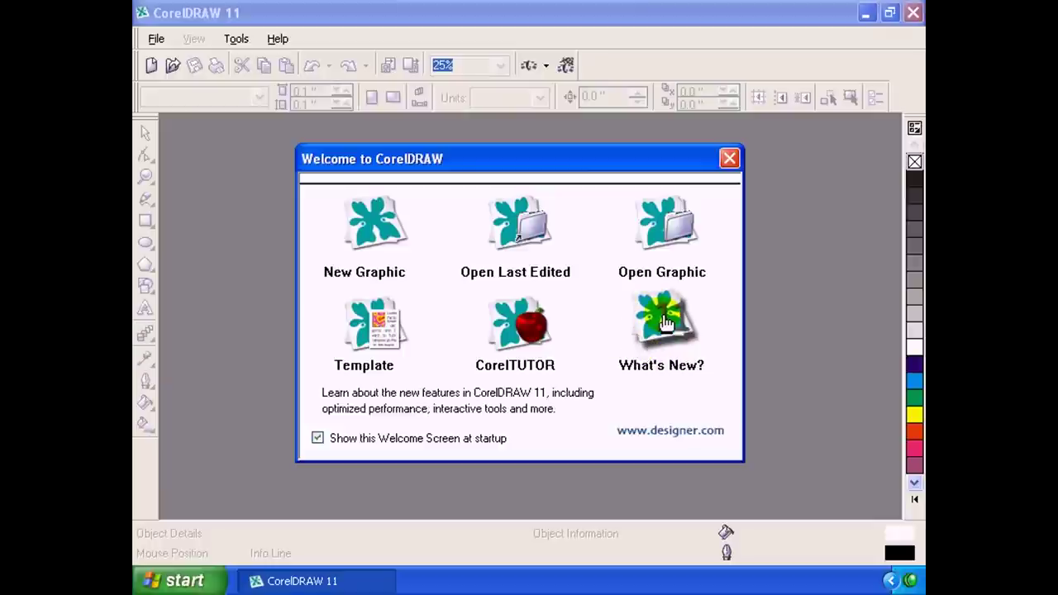
{"action": "left_click_drag", "start_coordinate": [604, 159], "coordinate": [605, 154]}
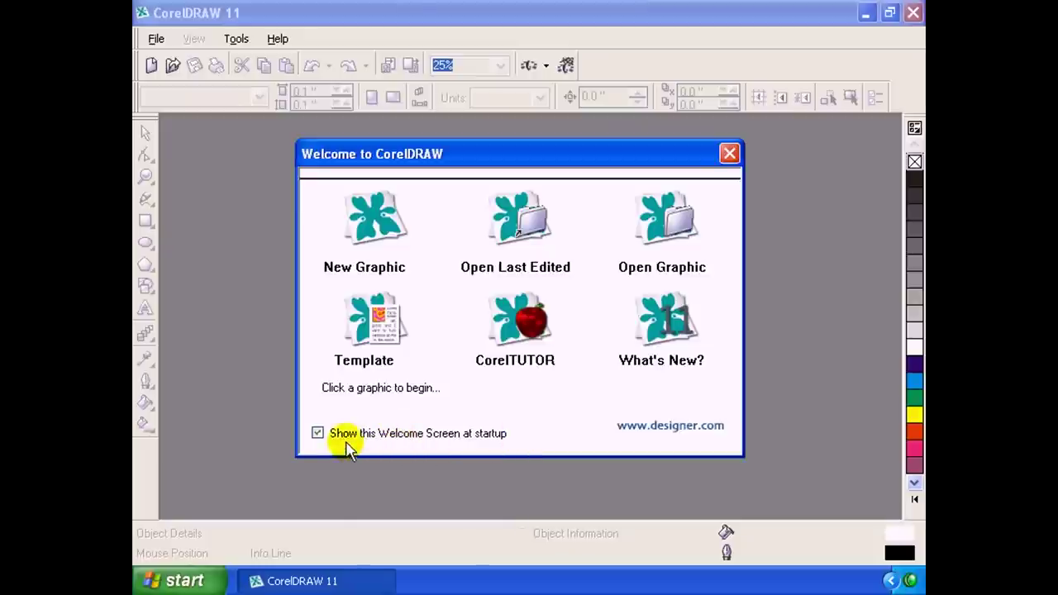
{"action": "left_click", "coordinate": [318, 433]}
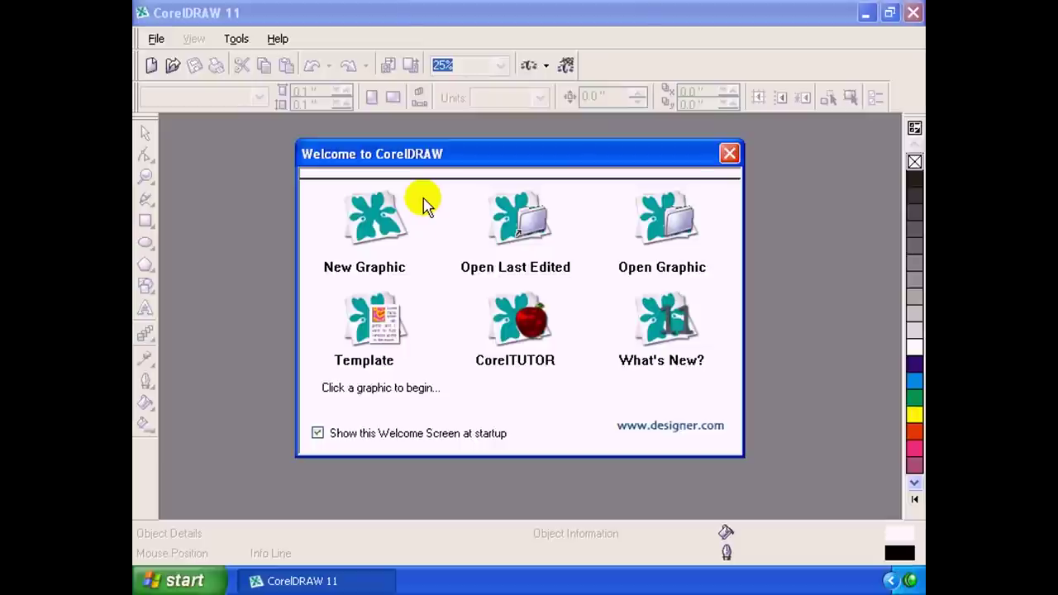
{"action": "left_click", "coordinate": [377, 204]}
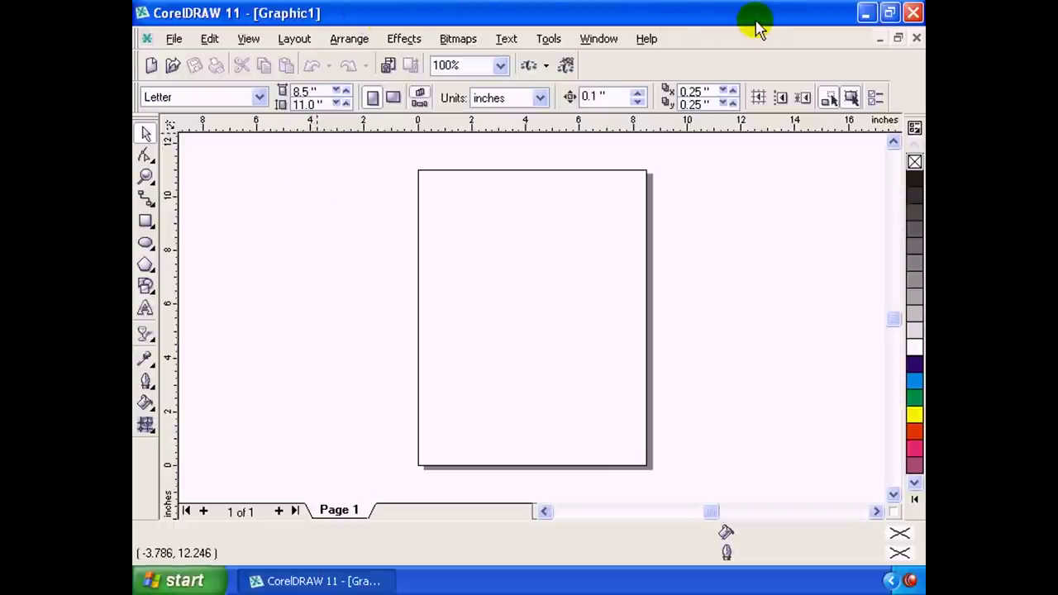
{"action": "left_click", "coordinate": [863, 13]}
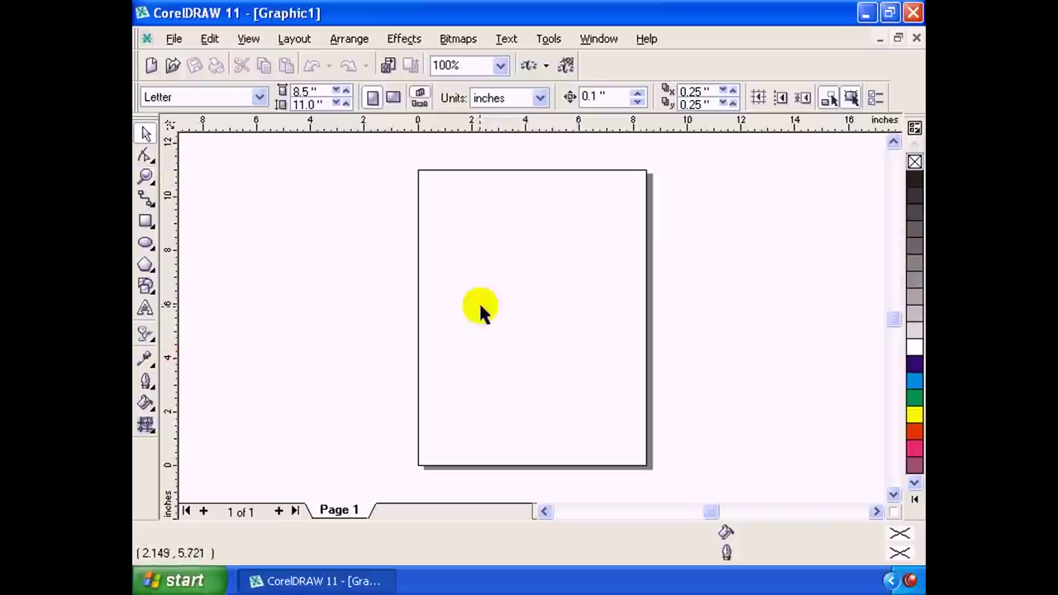
{"action": "left_click", "coordinate": [609, 49]}
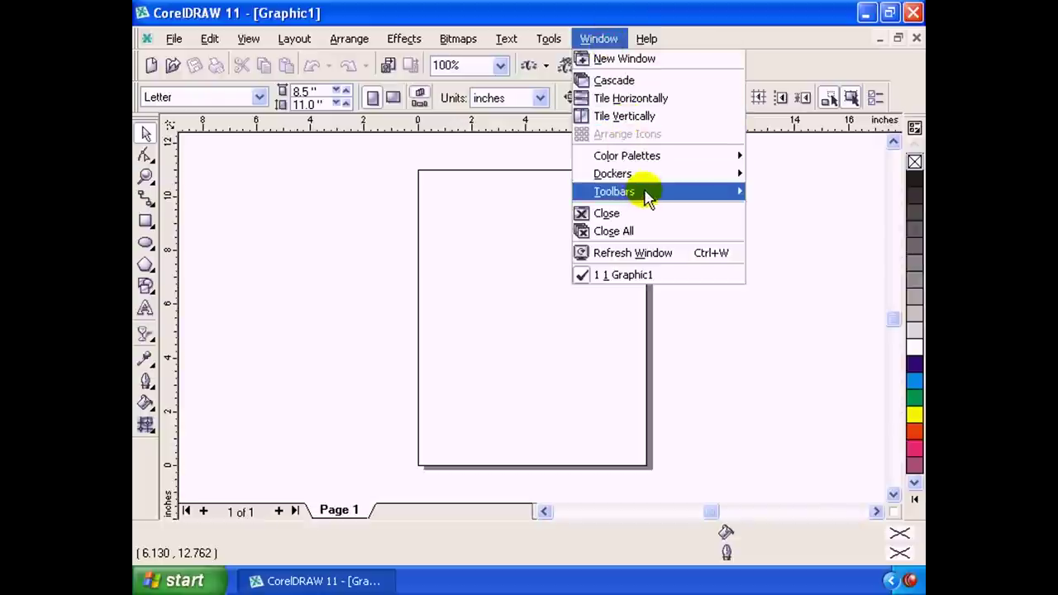
{"action": "mouse_move", "coordinate": [628, 192]}
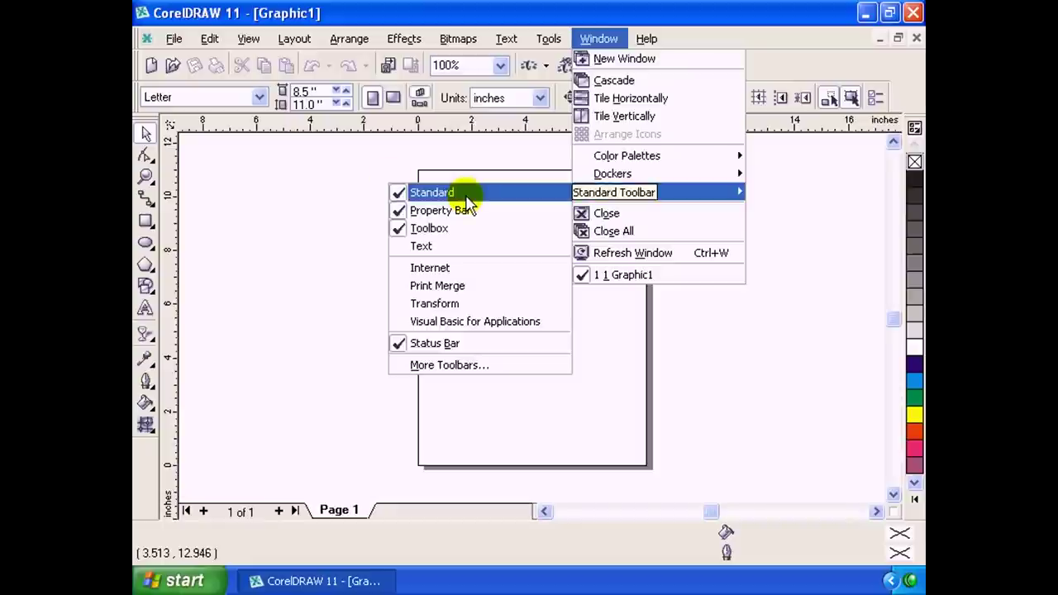
{"action": "left_click", "coordinate": [468, 168]}
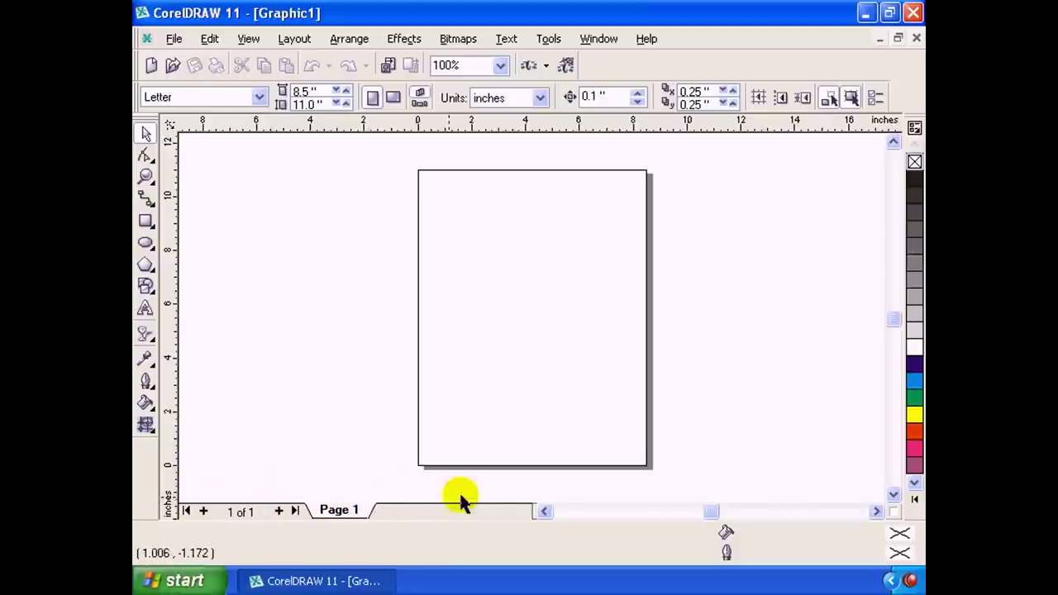
{"action": "left_click_drag", "start_coordinate": [711, 510], "coordinate": [691, 521]}
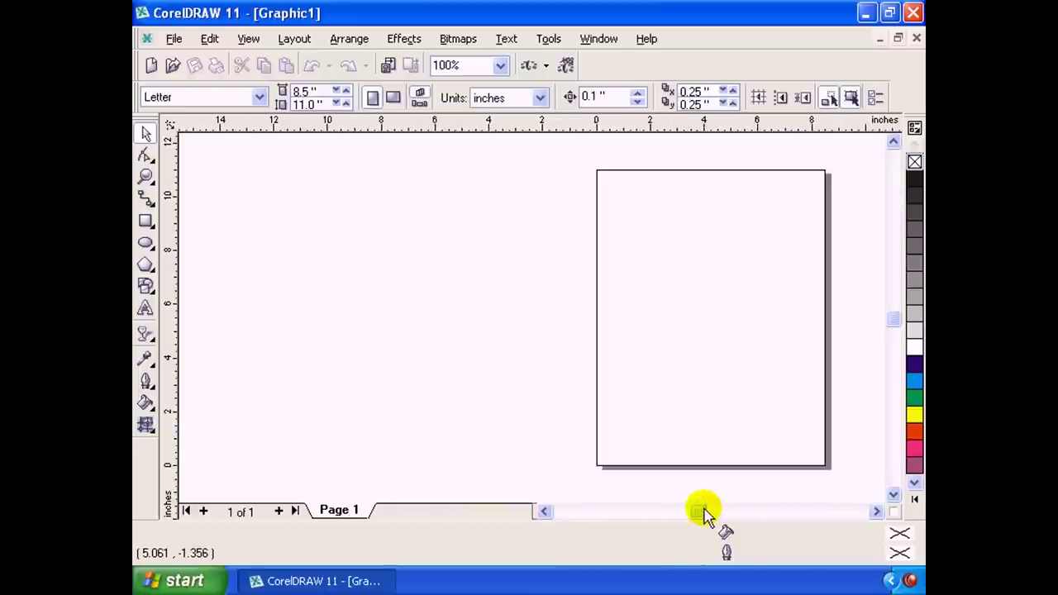
{"action": "mouse_move", "coordinate": [691, 521]}
{"action": "left_mouse_down"}
{"action": "mouse_move", "coordinate": [732, 516]}
{"action": "mouse_move", "coordinate": [716, 512]}
{"action": "left_mouse_up"}
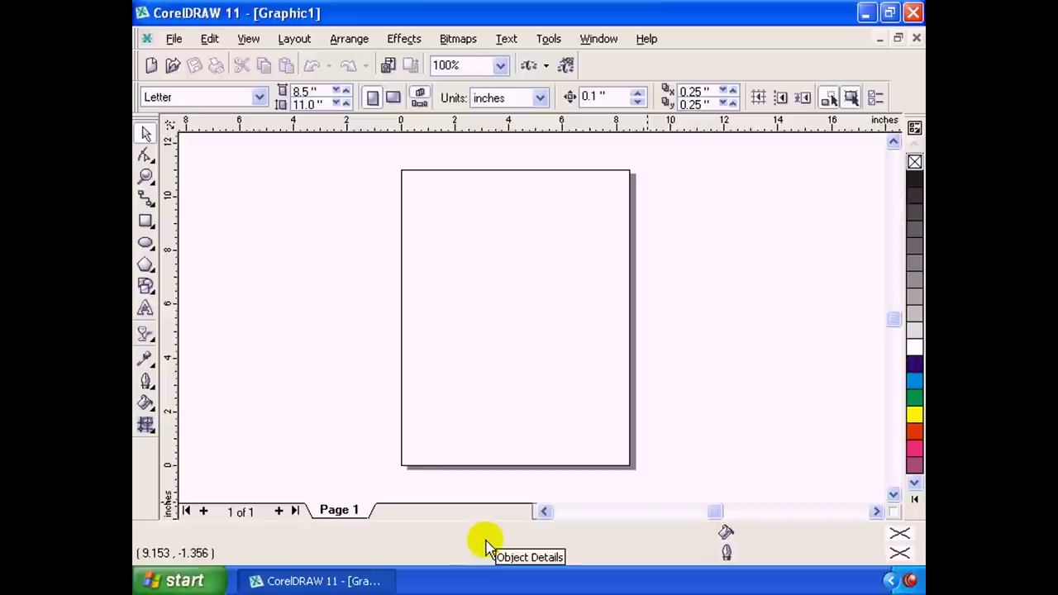
{"action": "scroll", "coordinate": [507, 312], "scroll_direction": "left", "scroll_amount": 1}
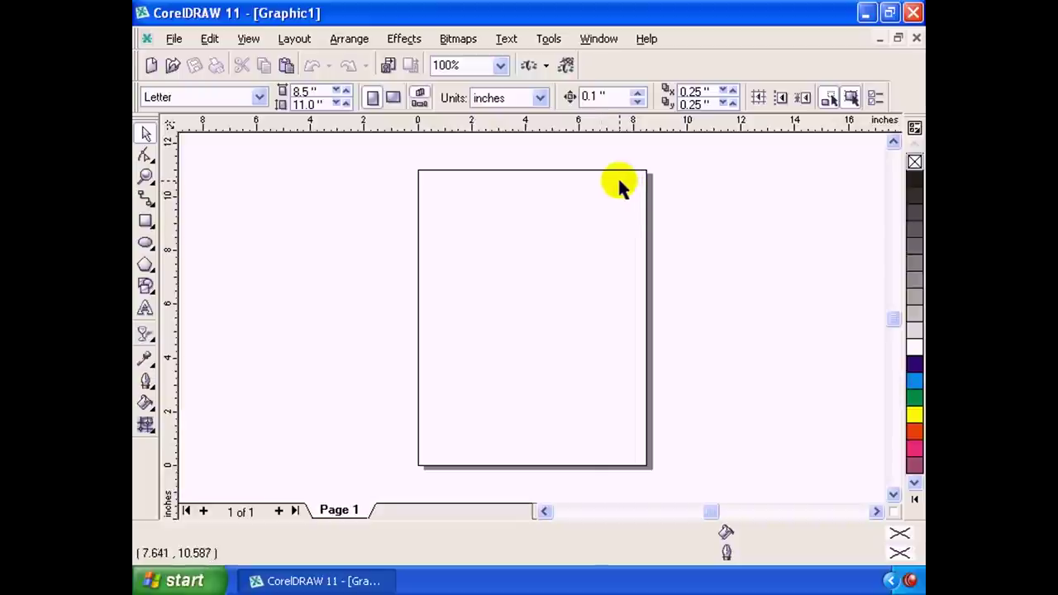
{"action": "left_click", "coordinate": [879, 38]}
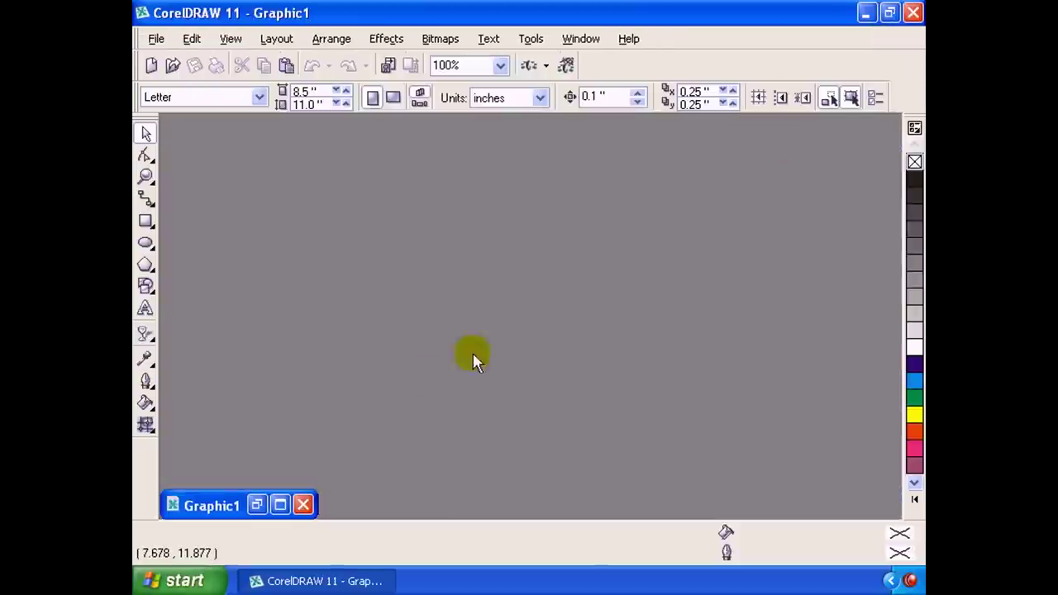
{"action": "left_click", "coordinate": [280, 504]}
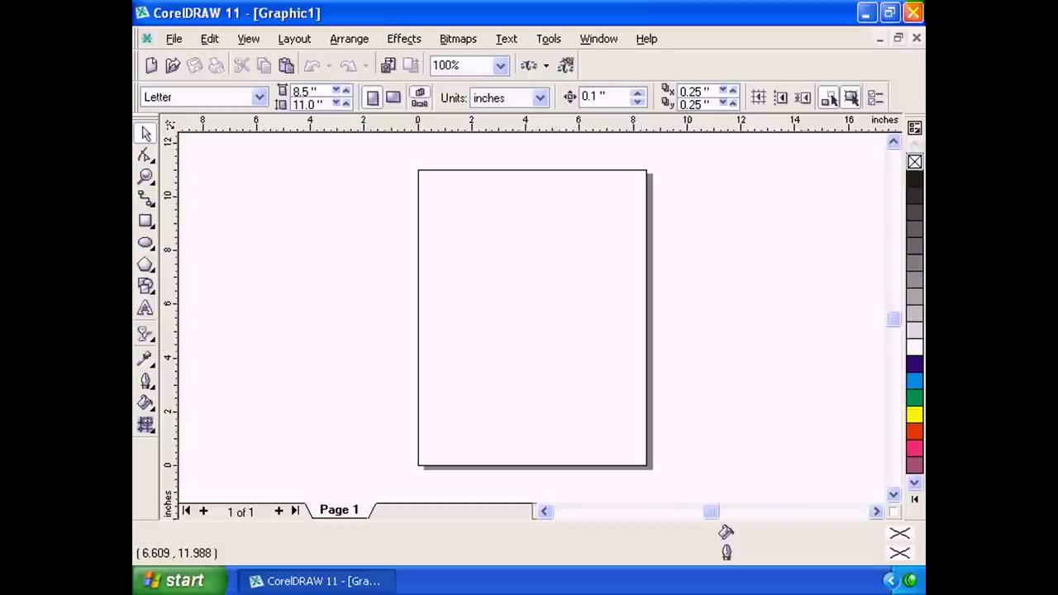
{"action": "left_click", "coordinate": [896, 38]}
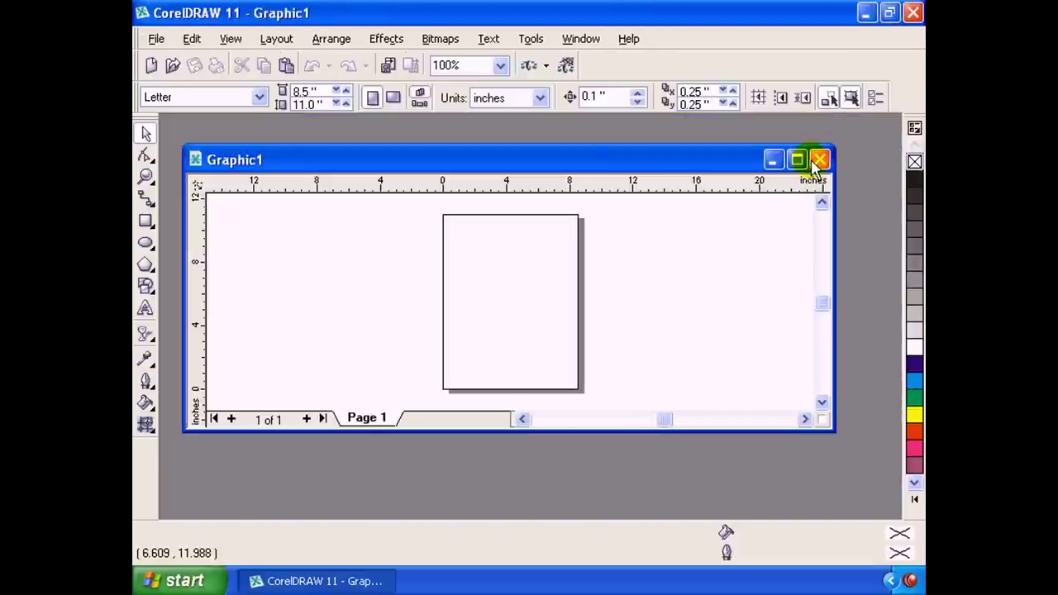
{"action": "left_click", "coordinate": [797, 158]}
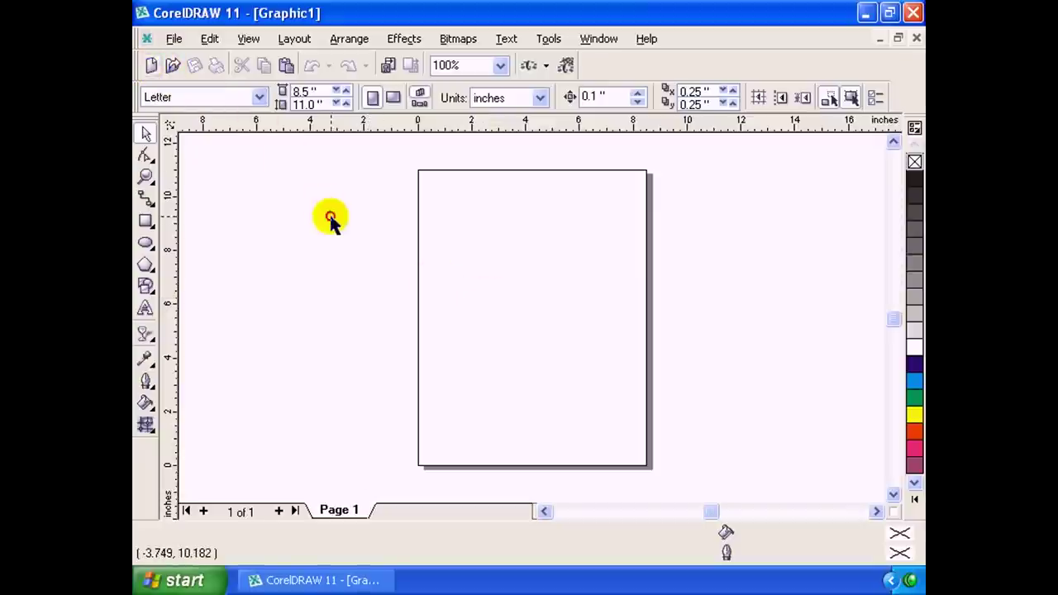
{"action": "left_click", "coordinate": [175, 41]}
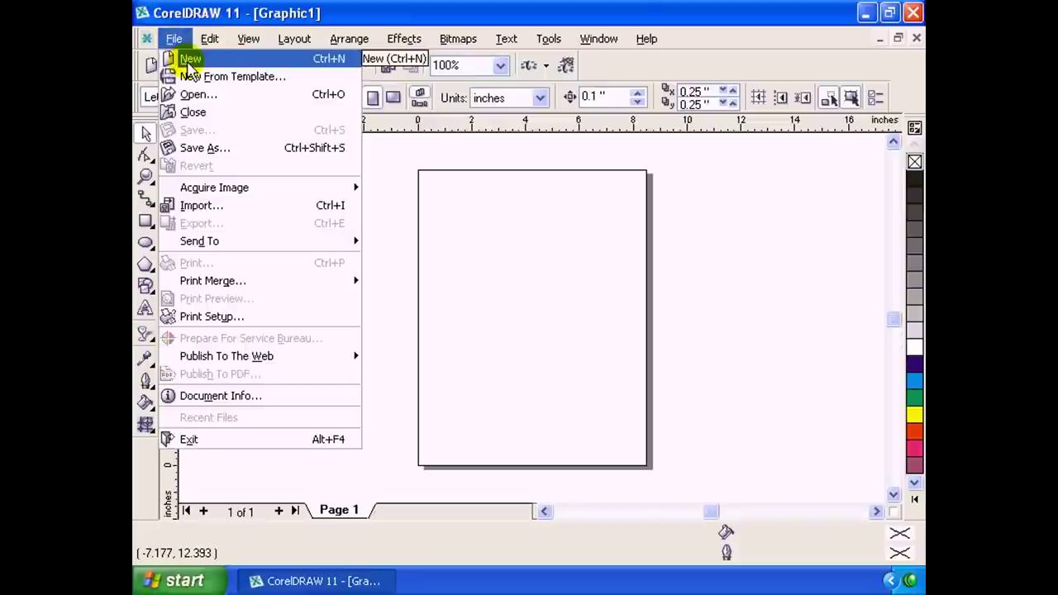
{"action": "left_click", "coordinate": [422, 212]}
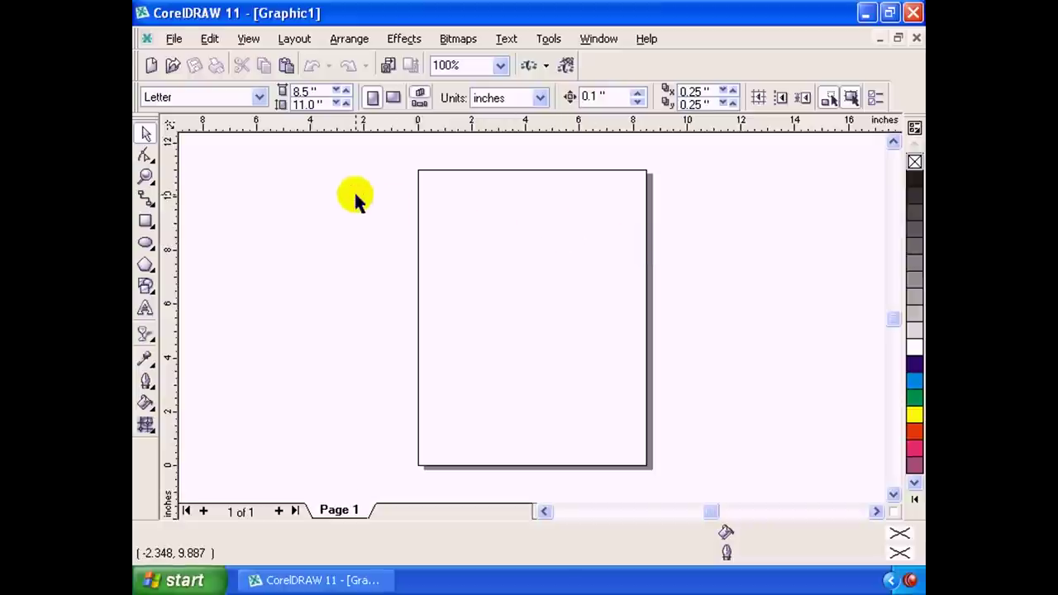
Choose A2 (420 × 594 mm) from the property bar's Paper Type/Size list.
{"action": "left_click", "coordinate": [260, 97]}
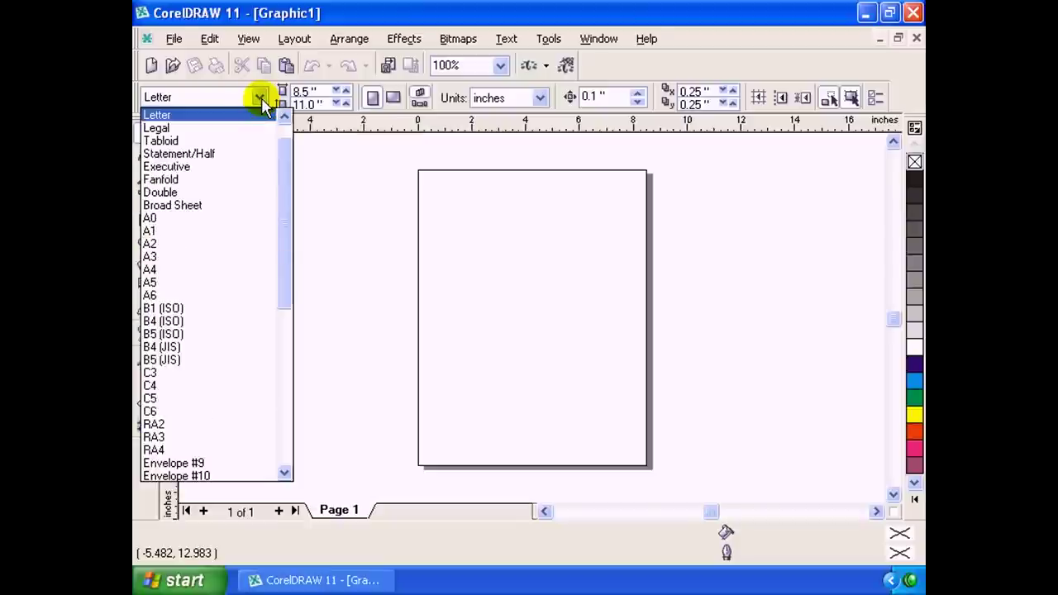
{"action": "left_click", "coordinate": [284, 118]}
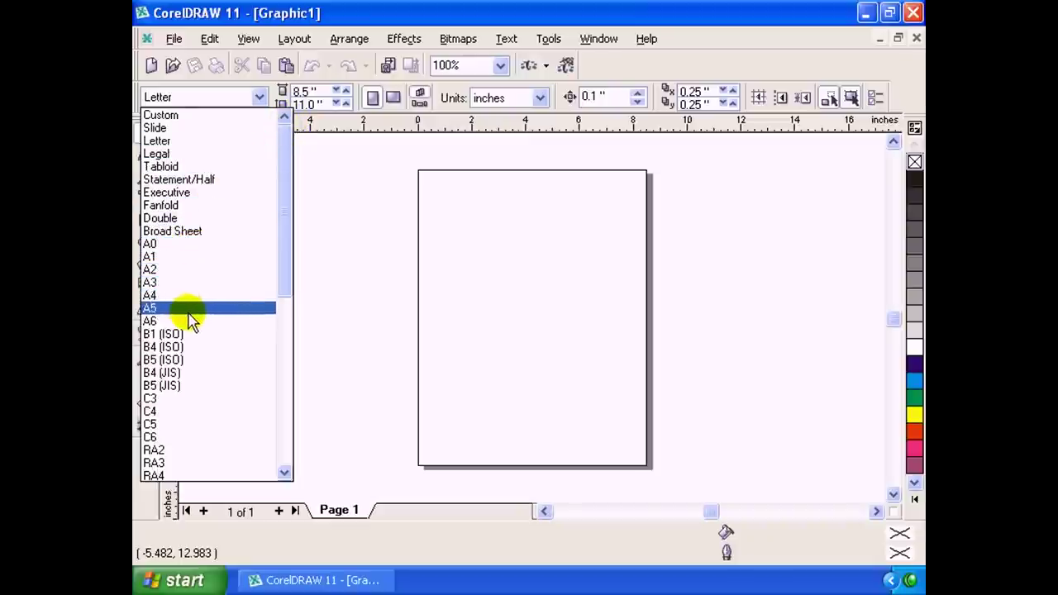
{"action": "left_click_drag", "start_coordinate": [285, 150], "coordinate": [305, 331]}
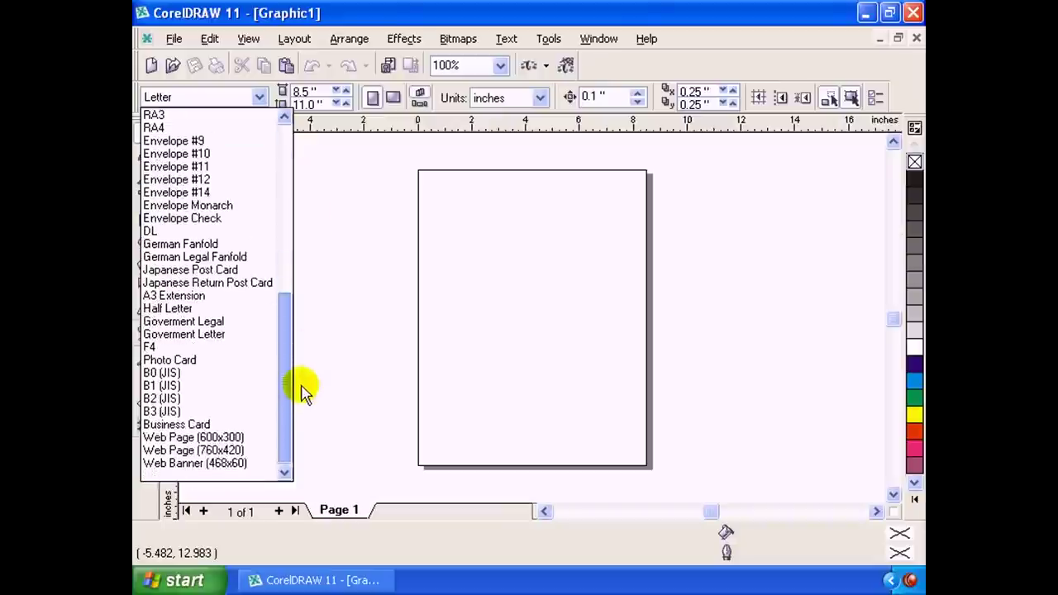
{"action": "mouse_move", "coordinate": [305, 330]}
{"action": "left_mouse_down"}
{"action": "mouse_move", "coordinate": [293, 384]}
{"action": "mouse_move", "coordinate": [283, 171]}
{"action": "mouse_move", "coordinate": [295, 283]}
{"action": "mouse_move", "coordinate": [284, 420]}
{"action": "mouse_move", "coordinate": [272, 214]}
{"action": "left_mouse_up"}
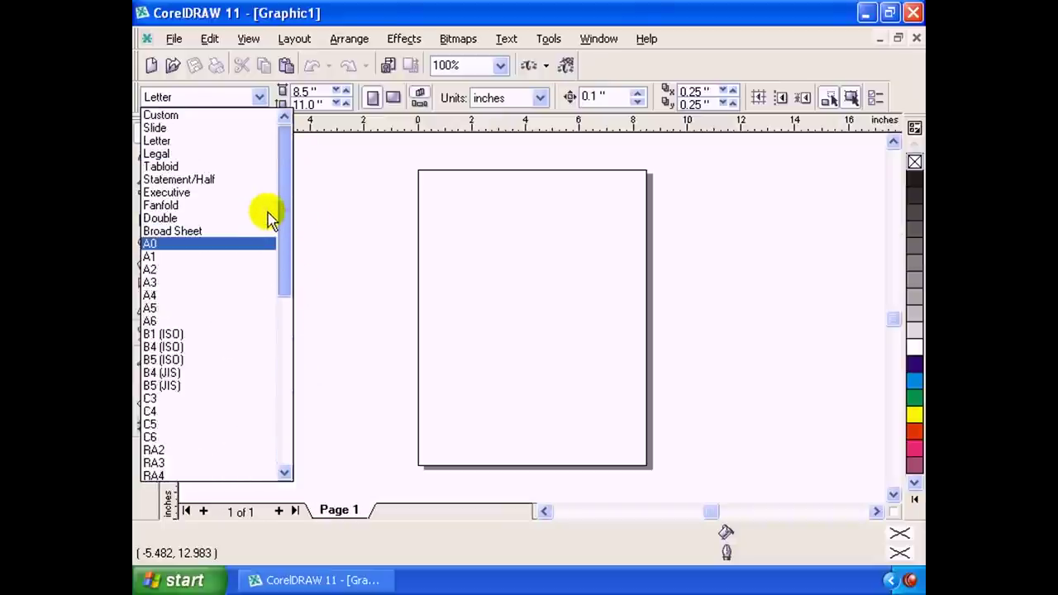
{"action": "left_click", "coordinate": [184, 271]}
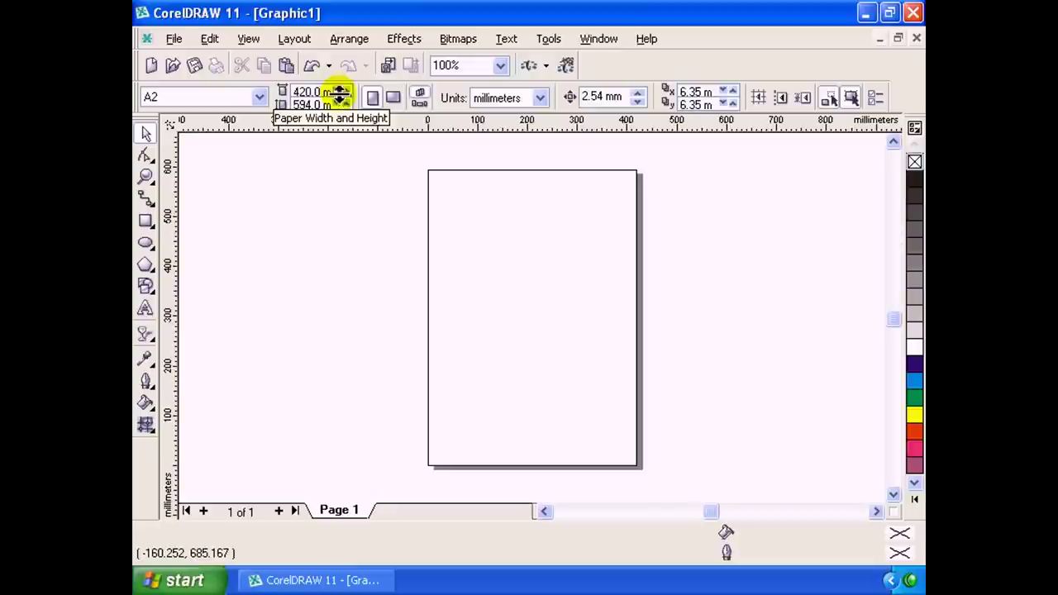
Nudge the page width up to 425.5 mm for a custom 425.5 × 594 mm page.
{"action": "left_click", "coordinate": [341, 91]}
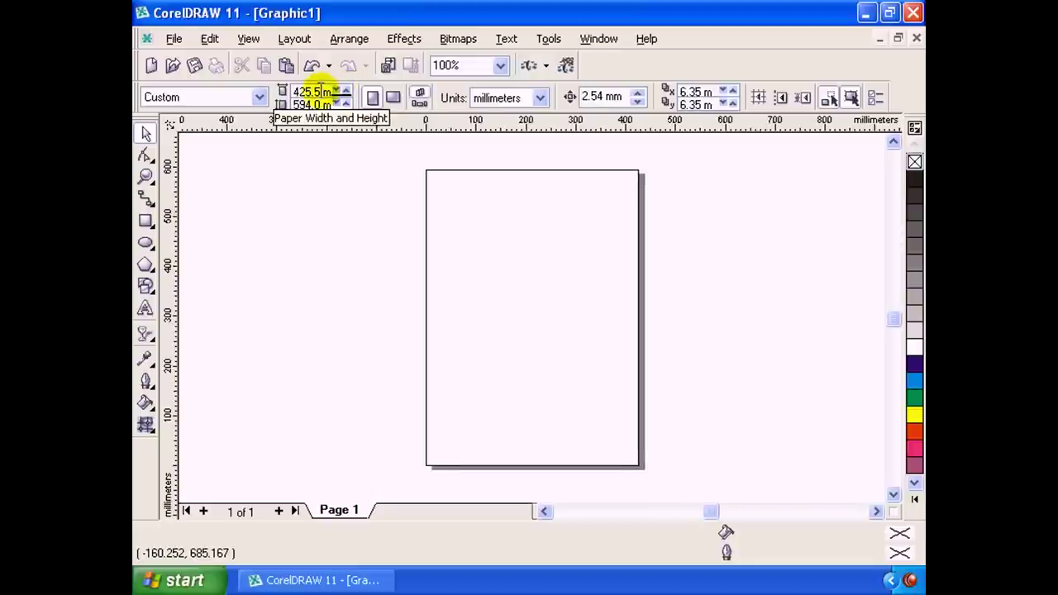
{"action": "double_click", "coordinate": [319, 91]}
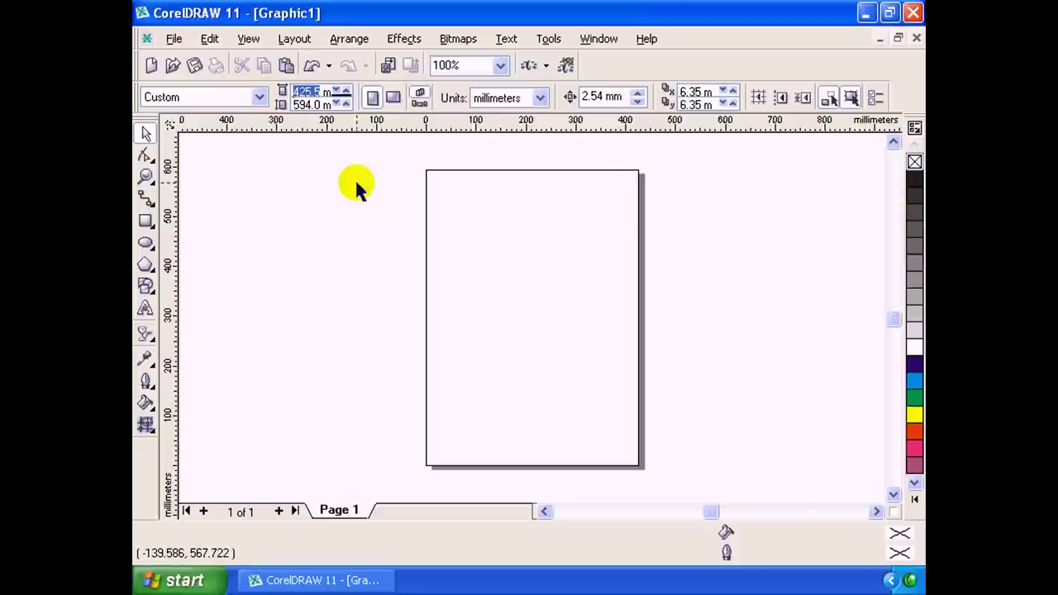
Make the custom page landscape, measuring 594 × 425.5 mm.
{"action": "left_click", "coordinate": [371, 98]}
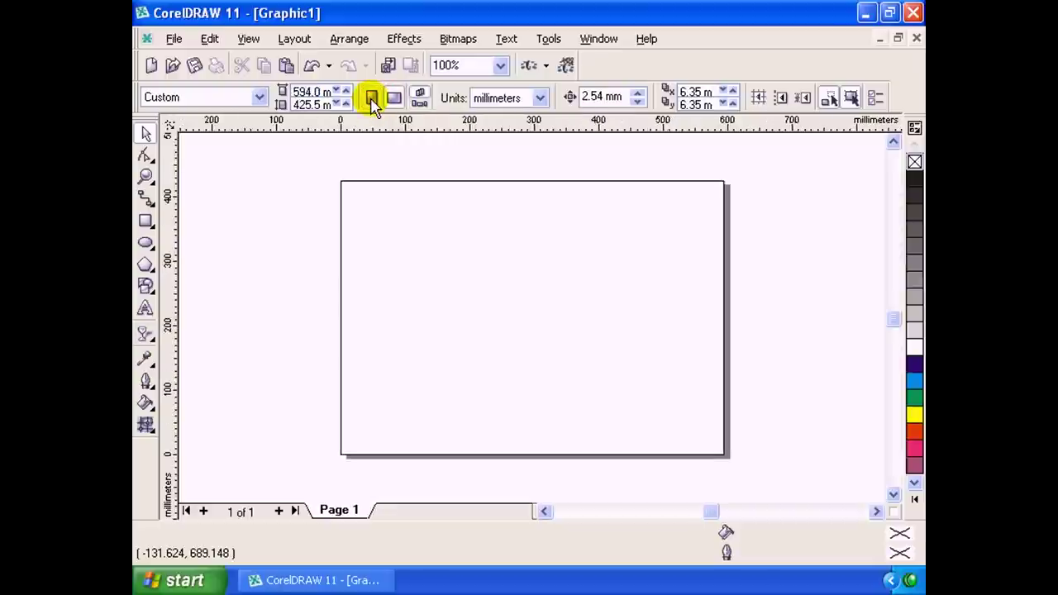
{"action": "left_click", "coordinate": [371, 98]}
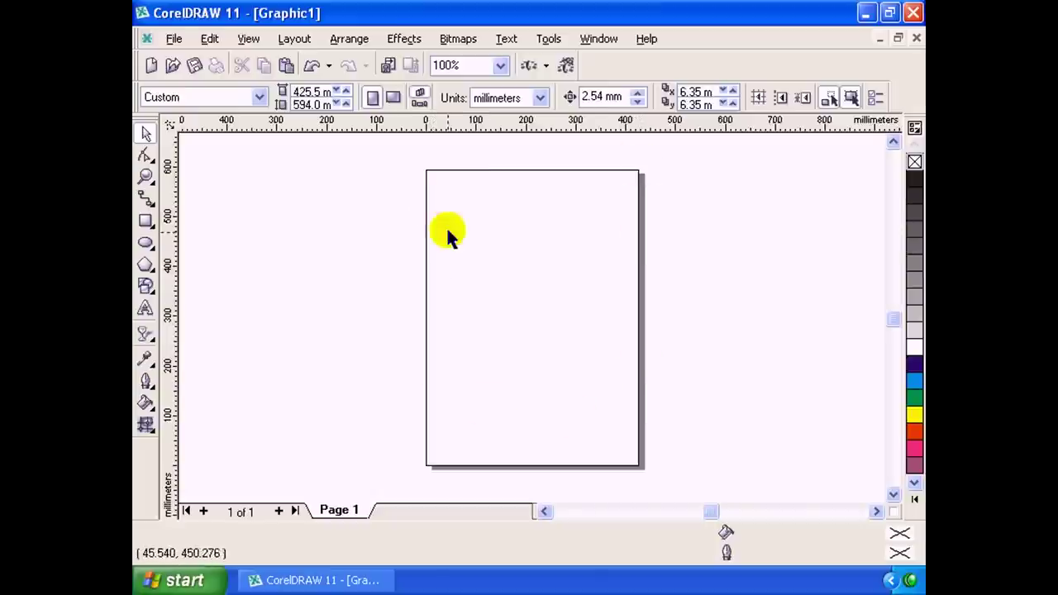
{"action": "left_click", "coordinate": [395, 98]}
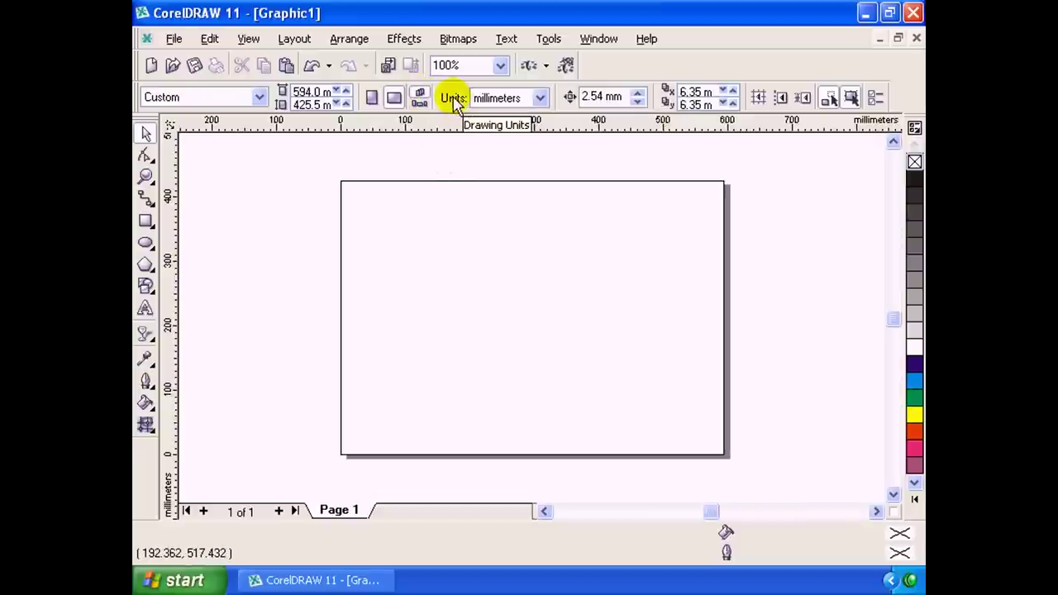
{"action": "left_click", "coordinate": [479, 97]}
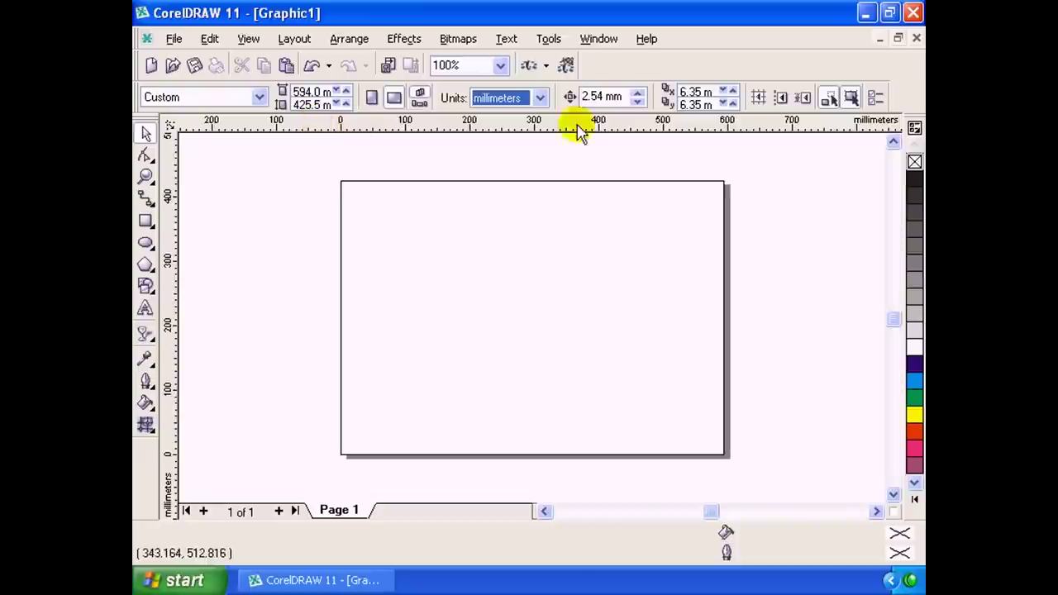
{"action": "left_click", "coordinate": [540, 98]}
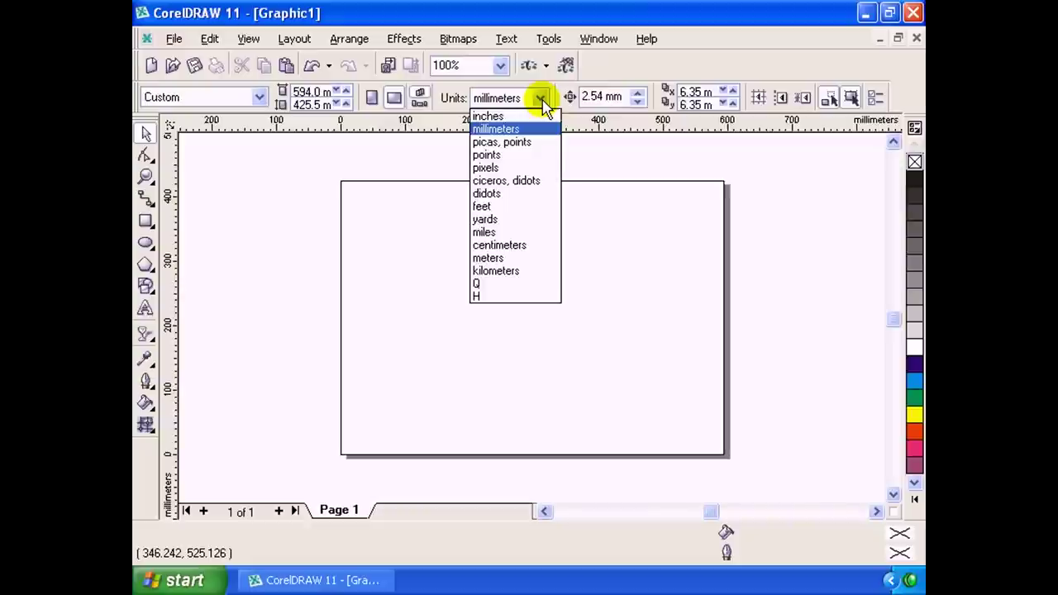
{"action": "left_click", "coordinate": [542, 99]}
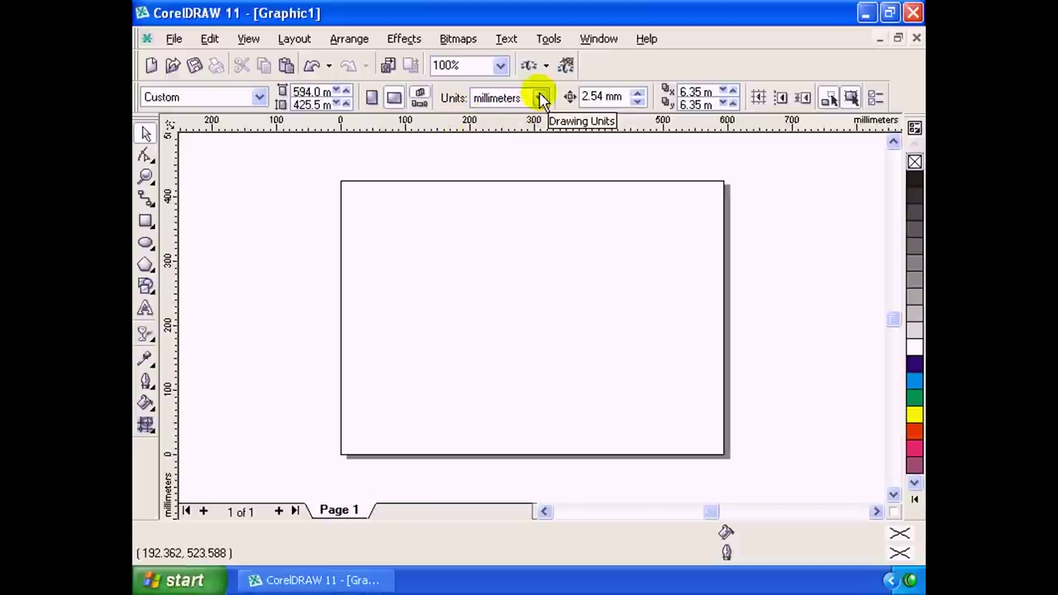
{"action": "left_click", "coordinate": [541, 99]}
{"action": "left_click", "coordinate": [541, 99]}
{"action": "left_click", "coordinate": [541, 100]}
{"action": "left_click", "coordinate": [541, 99]}
{"action": "left_click", "coordinate": [541, 99]}
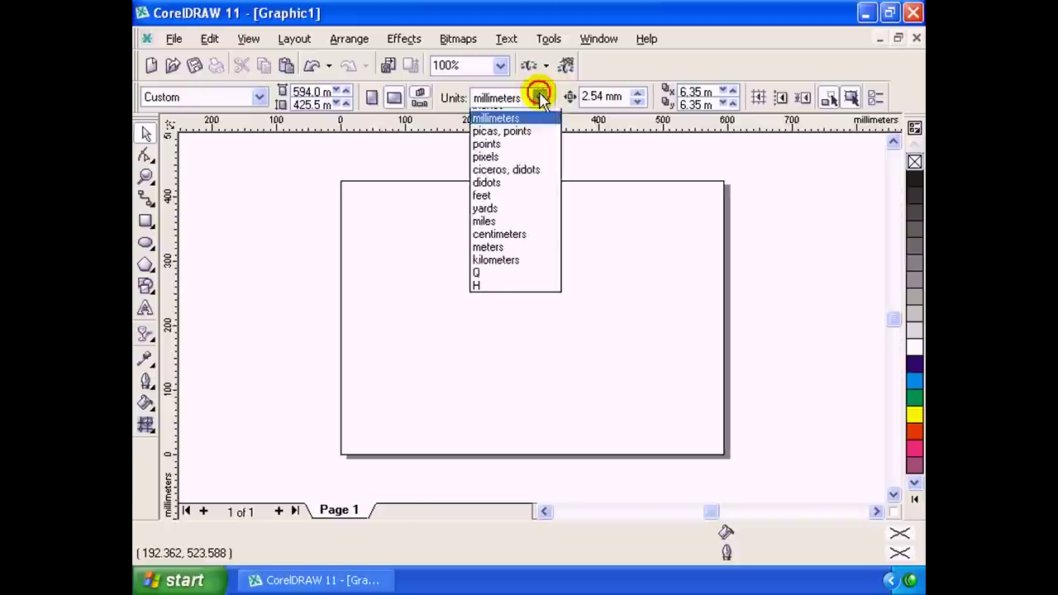
{"action": "left_click", "coordinate": [541, 99]}
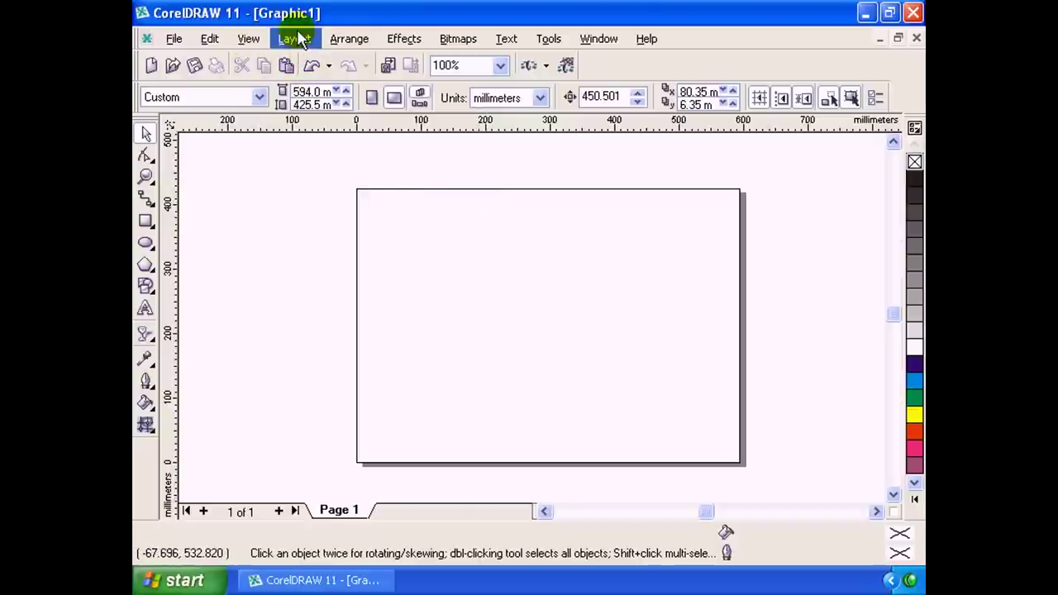
Open the Insert Page dialog from the Layout menu and move it aside.
{"action": "left_click", "coordinate": [300, 47]}
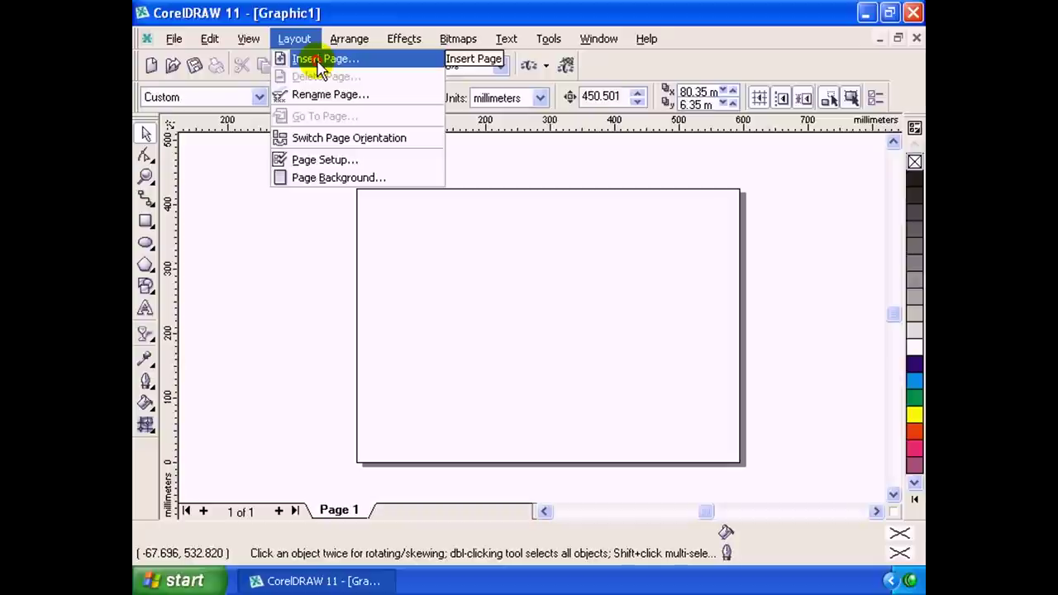
{"action": "left_click", "coordinate": [318, 64]}
{"action": "mouse_move", "coordinate": [529, 161]}
{"action": "left_mouse_down"}
{"action": "mouse_move", "coordinate": [456, 189]}
{"action": "mouse_move", "coordinate": [374, 176]}
{"action": "left_mouse_up"}
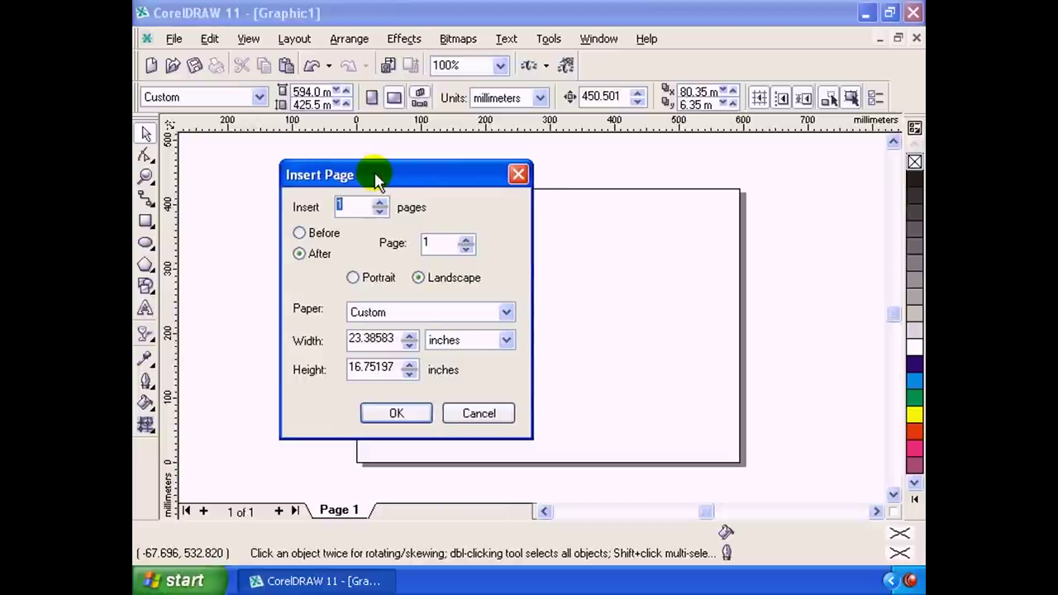
Set the number of pages to insert to 7.
{"action": "left_click", "coordinate": [343, 206]}
{"action": "type", "text": "0"}
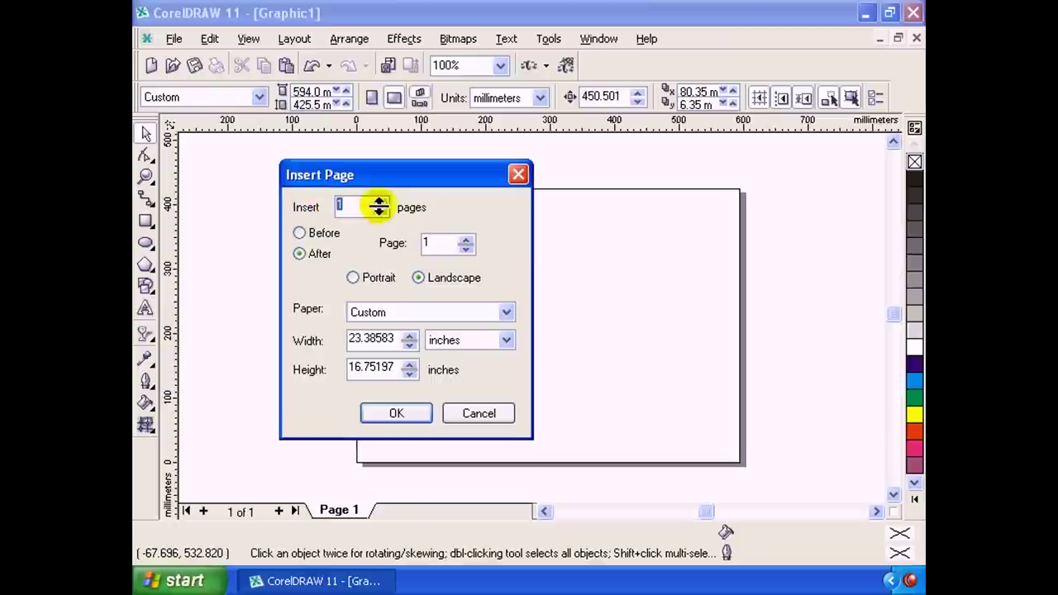
{"action": "left_click", "coordinate": [380, 202]}
{"action": "left_click", "coordinate": [380, 202]}
{"action": "left_click", "coordinate": [379, 203]}
{"action": "left_click", "coordinate": [379, 203]}
{"action": "left_click", "coordinate": [379, 202]}
{"action": "left_click", "coordinate": [380, 202]}
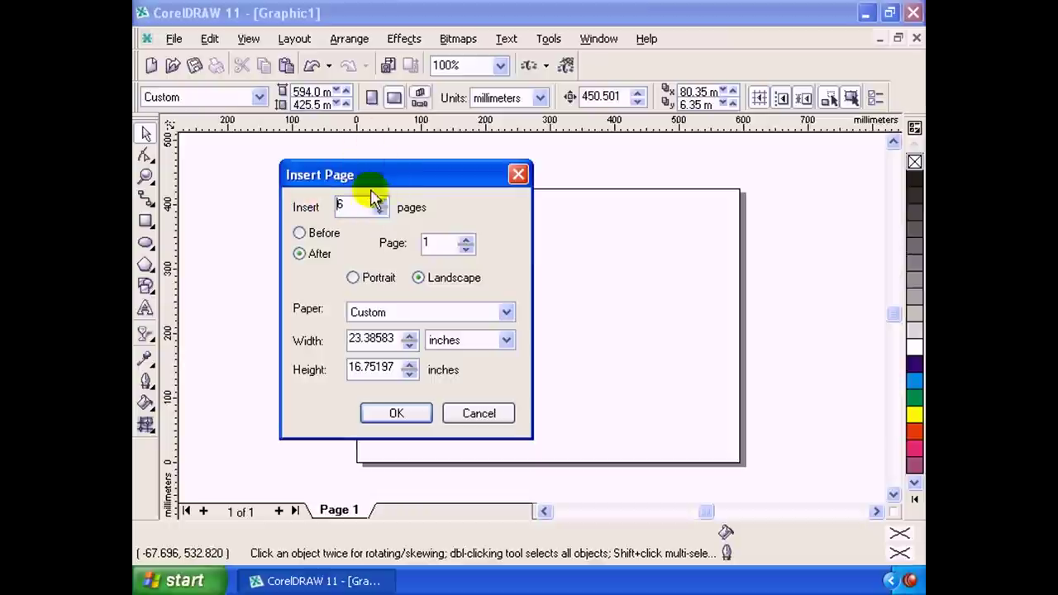
Place the new pages before page 1 with portrait orientation.
{"action": "left_click", "coordinate": [326, 235]}
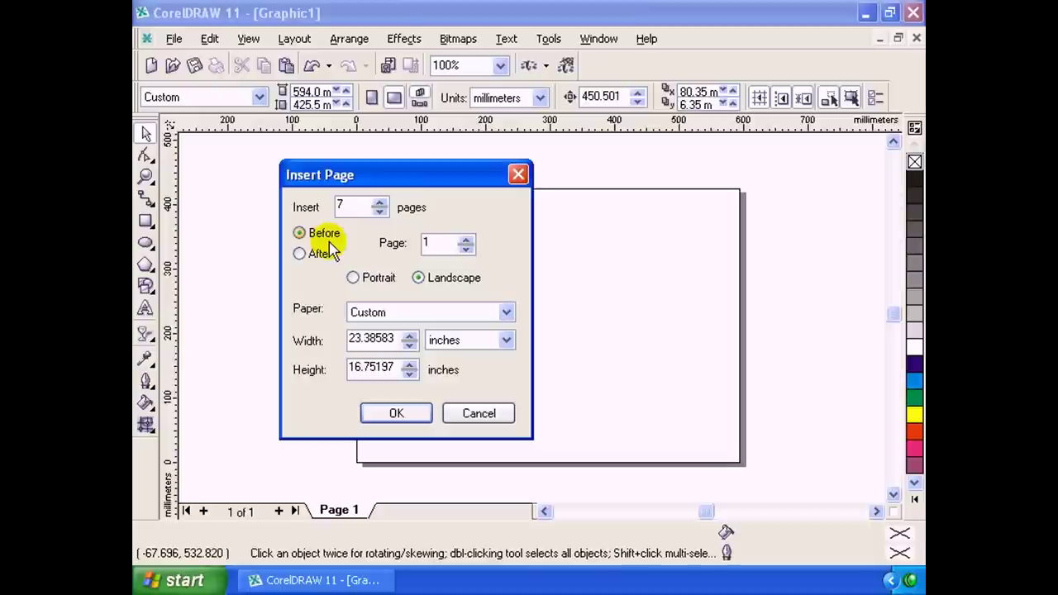
{"action": "left_click", "coordinate": [307, 254]}
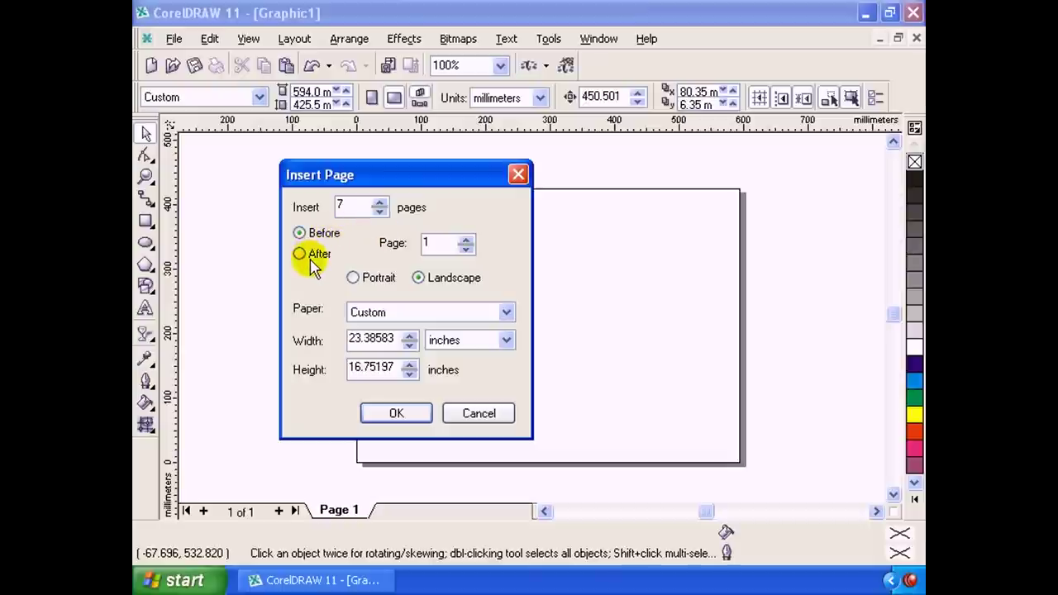
{"action": "left_click", "coordinate": [324, 235]}
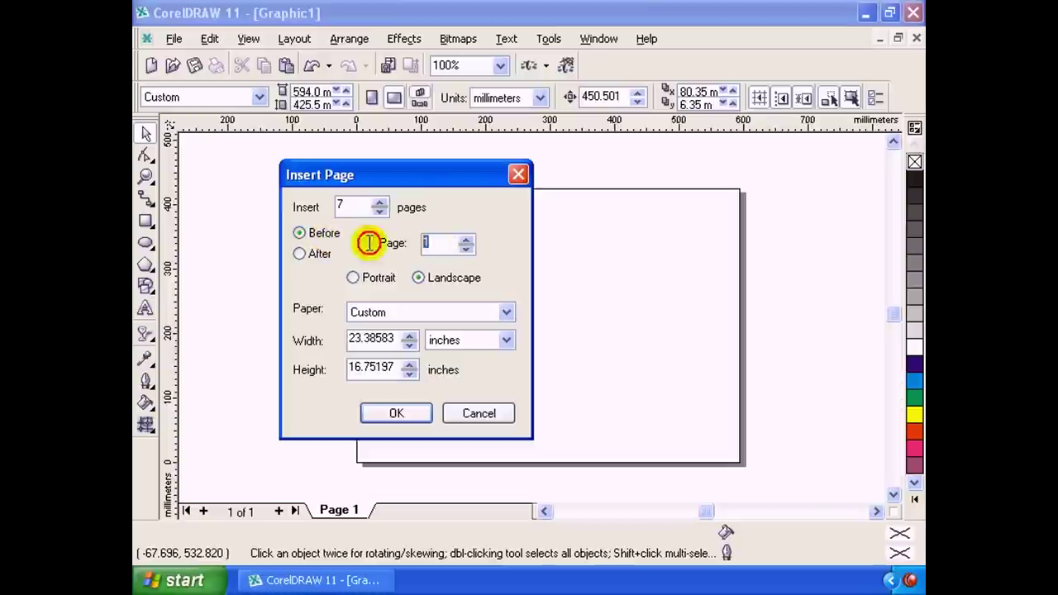
{"action": "double_click", "coordinate": [439, 241]}
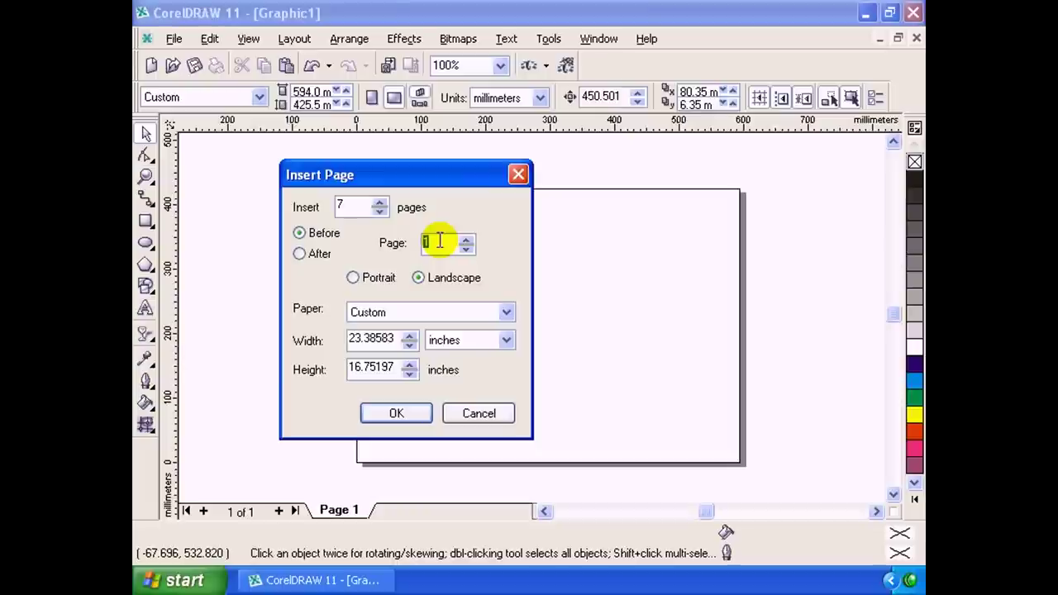
{"action": "left_click", "coordinate": [355, 279]}
{"action": "left_click", "coordinate": [420, 279]}
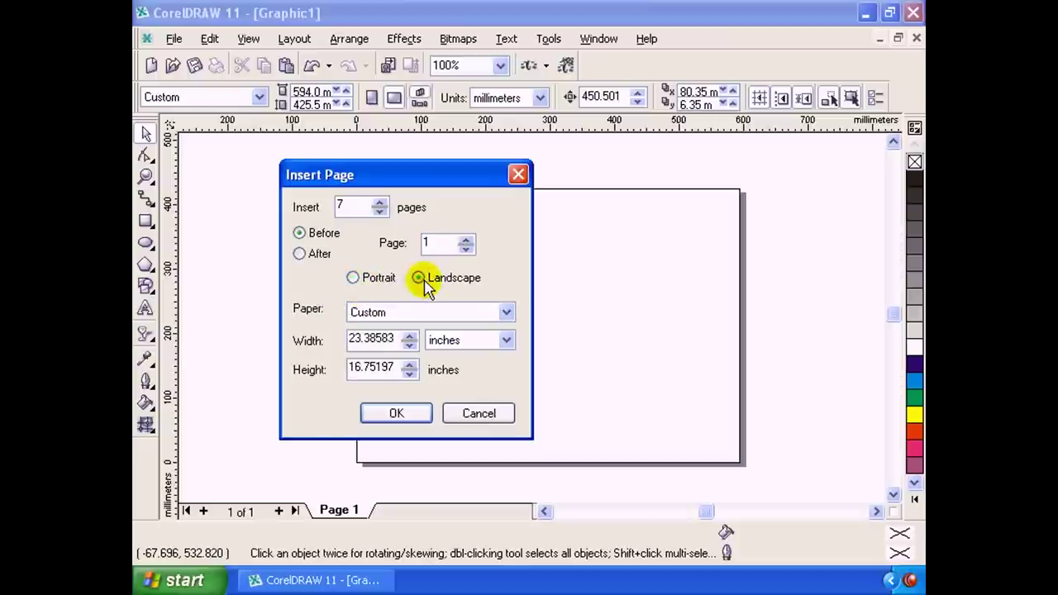
{"action": "left_click", "coordinate": [355, 279]}
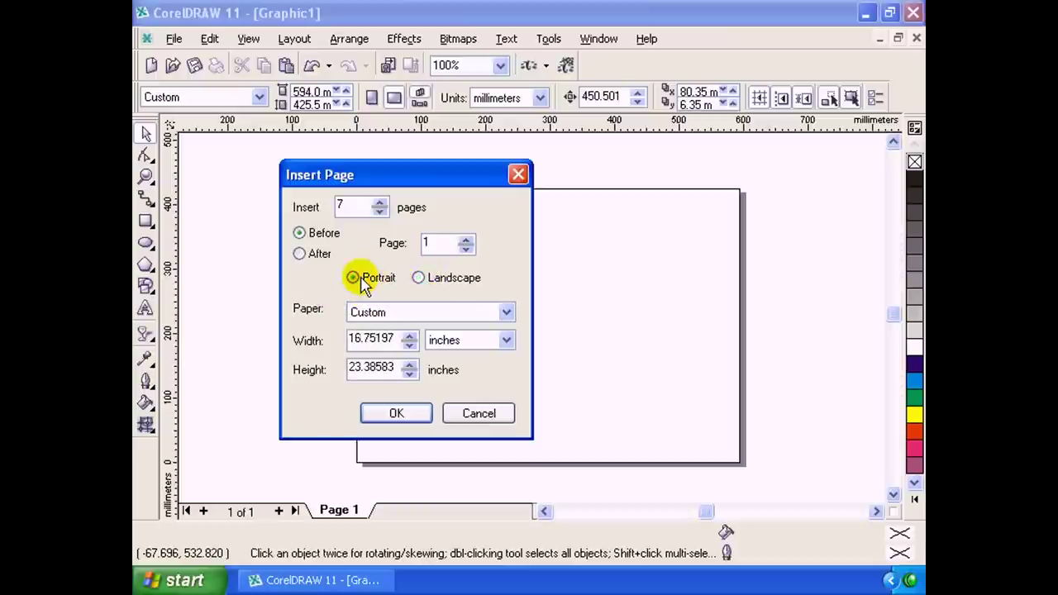
{"action": "left_click", "coordinate": [506, 313]}
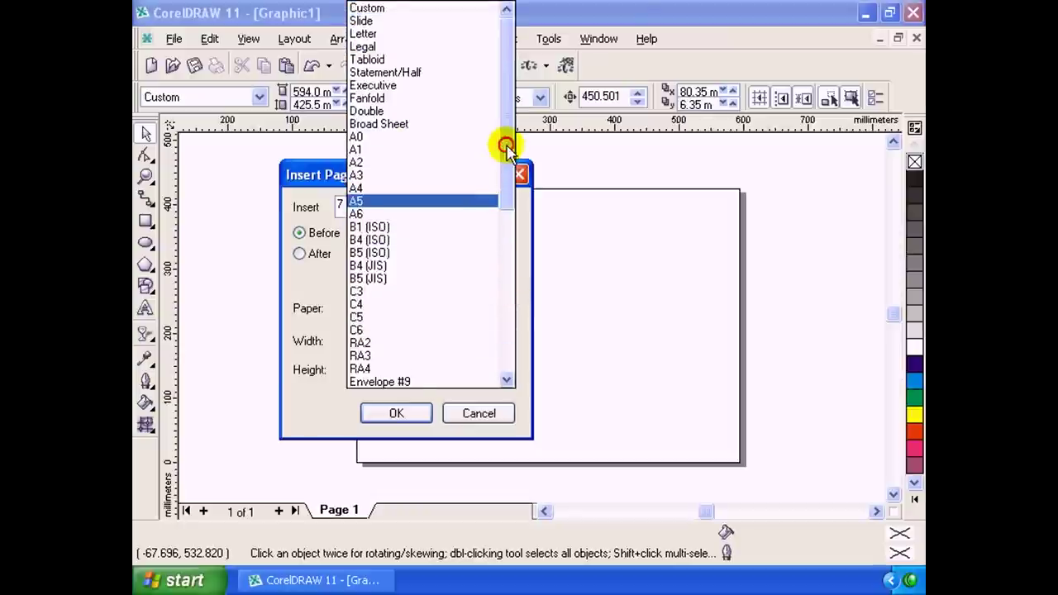
{"action": "left_click_drag", "start_coordinate": [506, 106], "coordinate": [543, 312]}
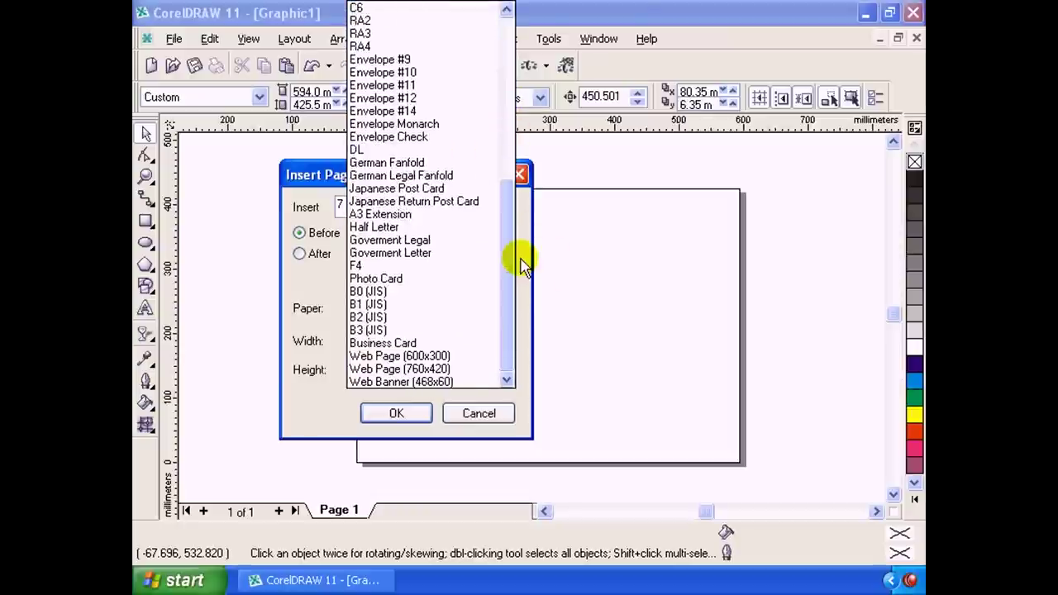
{"action": "left_click_drag", "start_coordinate": [511, 277], "coordinate": [496, 90]}
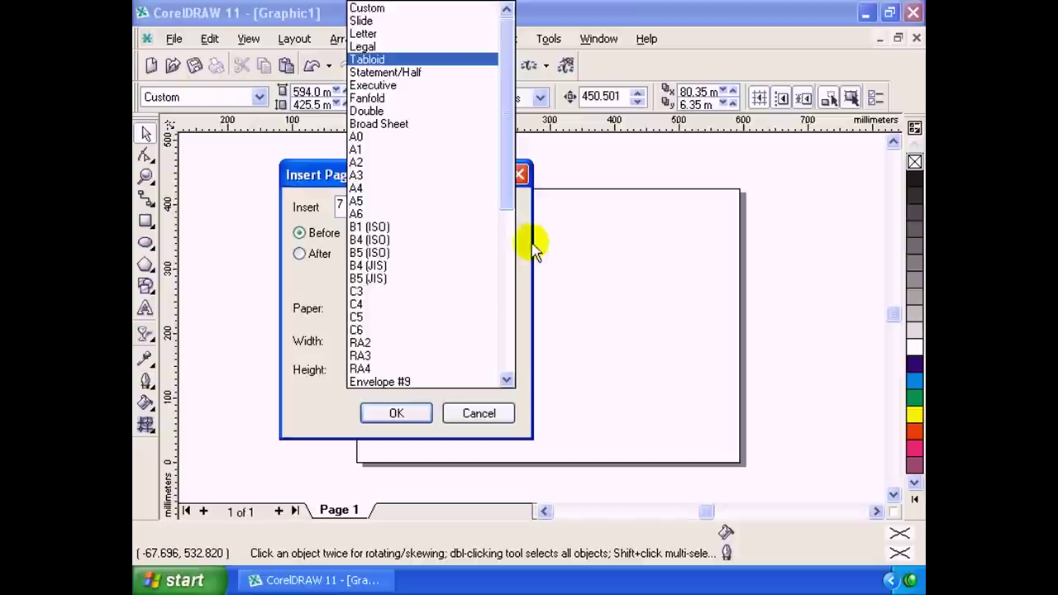
{"action": "left_click", "coordinate": [508, 54]}
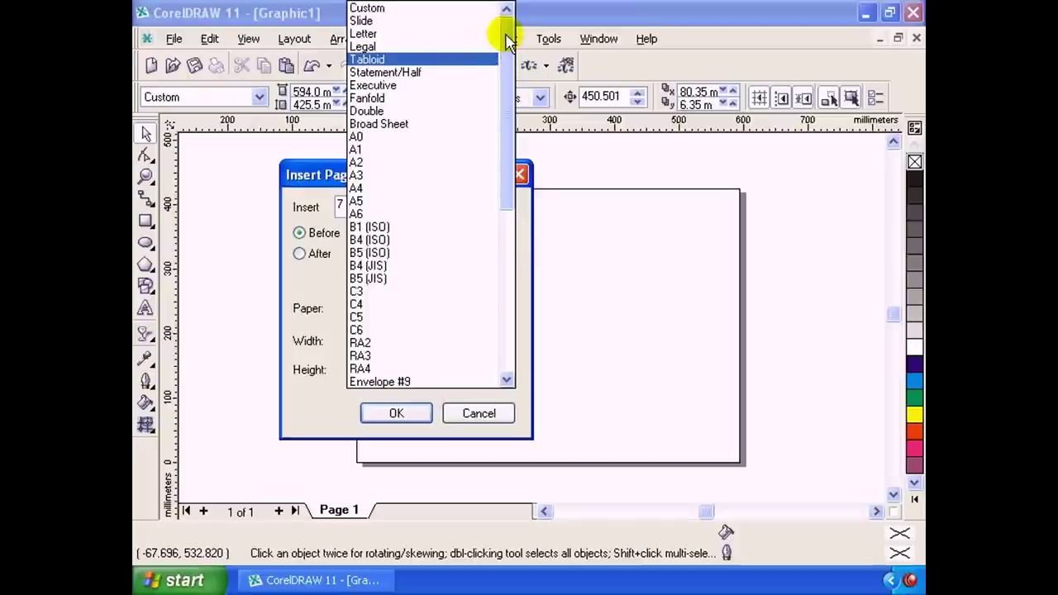
{"action": "left_click", "coordinate": [524, 204]}
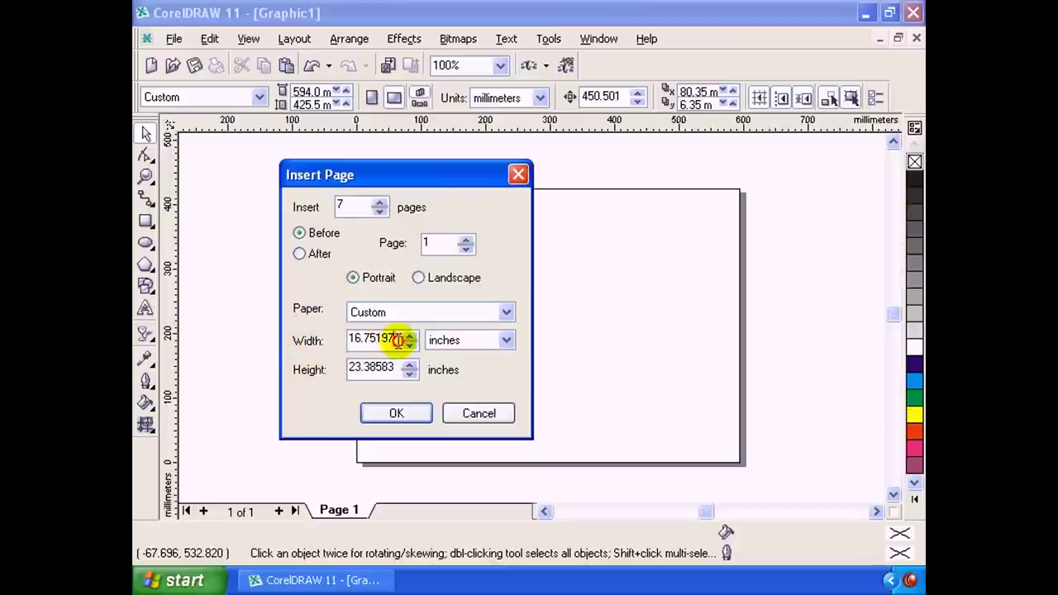
{"action": "left_click_drag", "start_coordinate": [395, 342], "coordinate": [308, 340]}
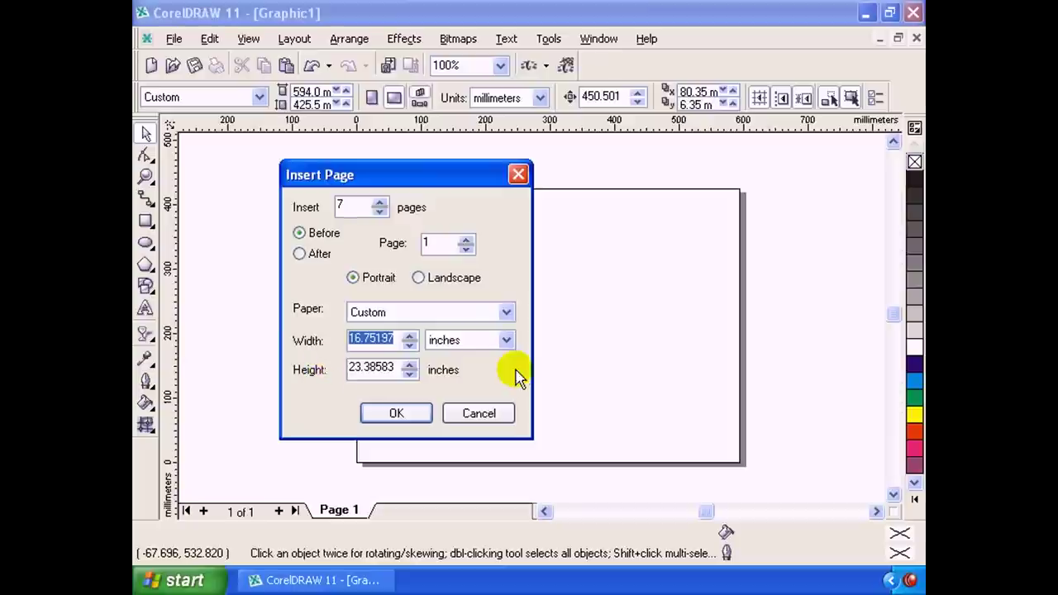
Keep the width units as inches and insert the seven portrait pages before page 1.
{"action": "left_click", "coordinate": [513, 340]}
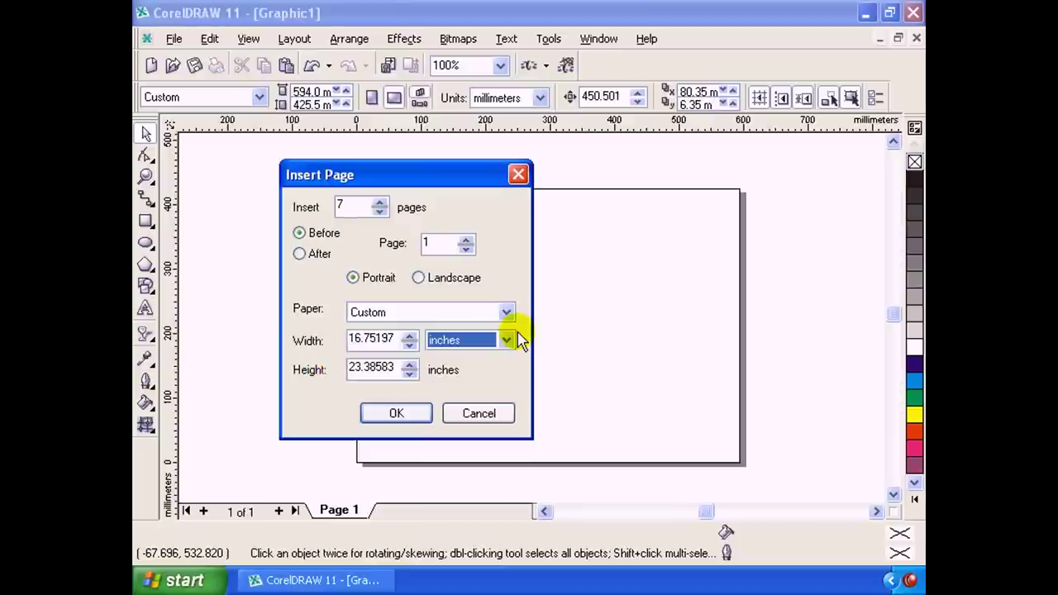
{"action": "left_click", "coordinate": [506, 340]}
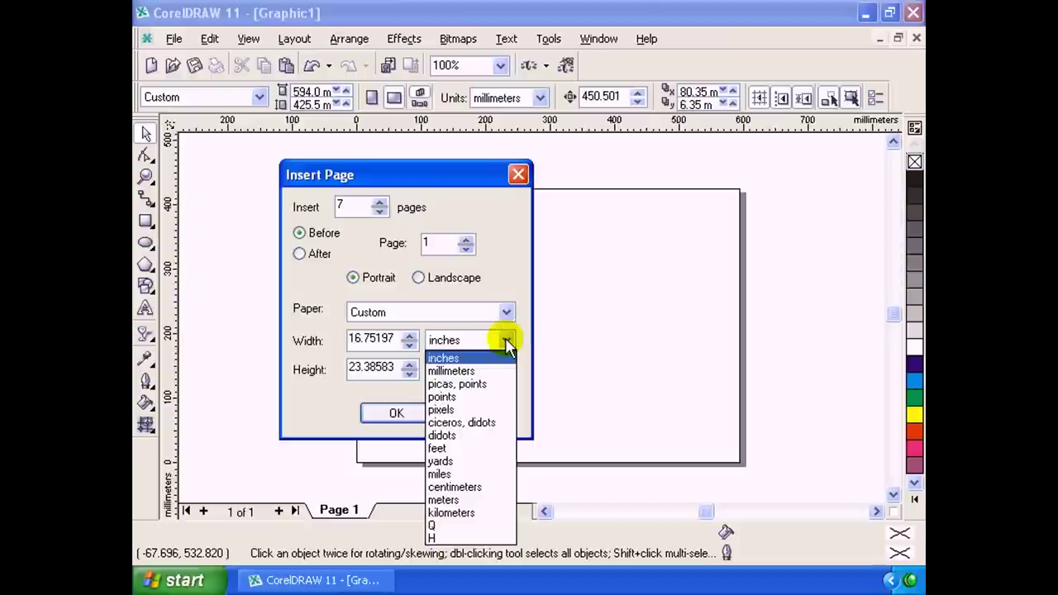
{"action": "left_click", "coordinate": [504, 340]}
{"action": "left_click", "coordinate": [506, 340]}
{"action": "left_click", "coordinate": [509, 343]}
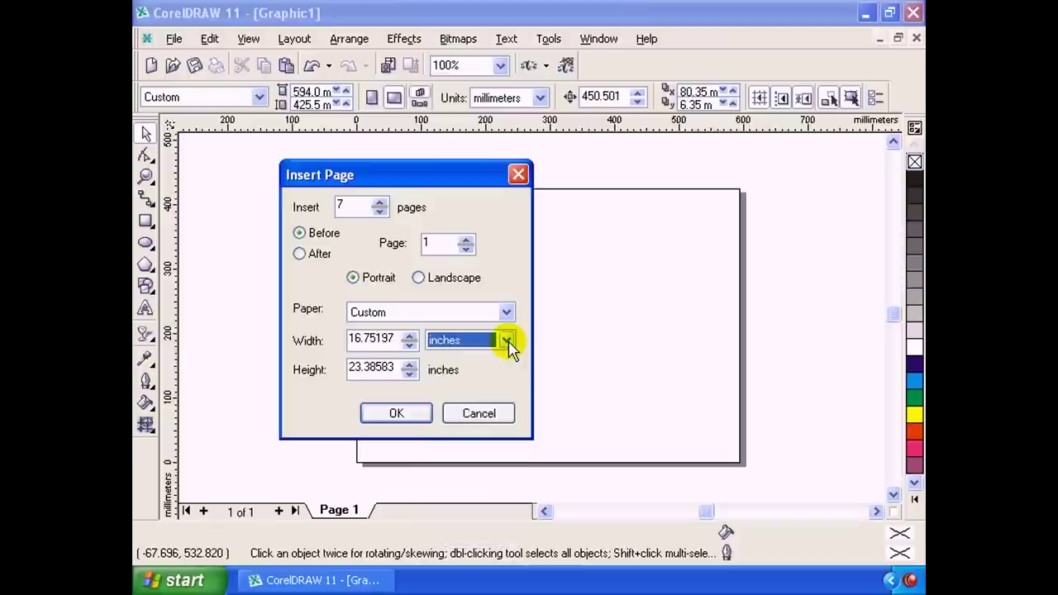
{"action": "left_click", "coordinate": [507, 340]}
{"action": "left_click", "coordinate": [506, 341]}
{"action": "left_click", "coordinate": [506, 340]}
{"action": "left_click", "coordinate": [507, 340]}
{"action": "left_click", "coordinate": [507, 340]}
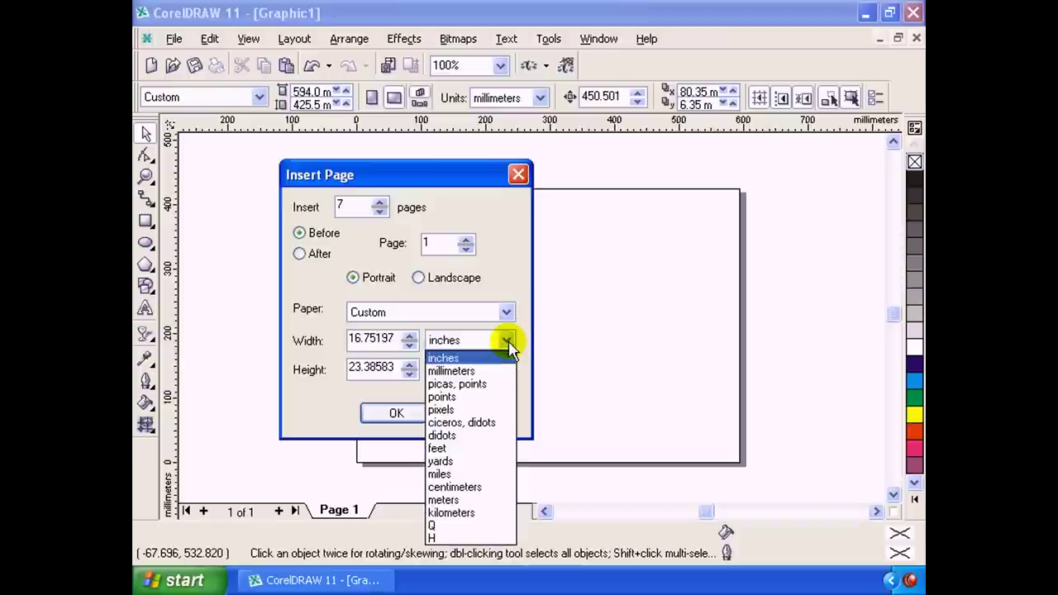
{"action": "left_click", "coordinate": [507, 341]}
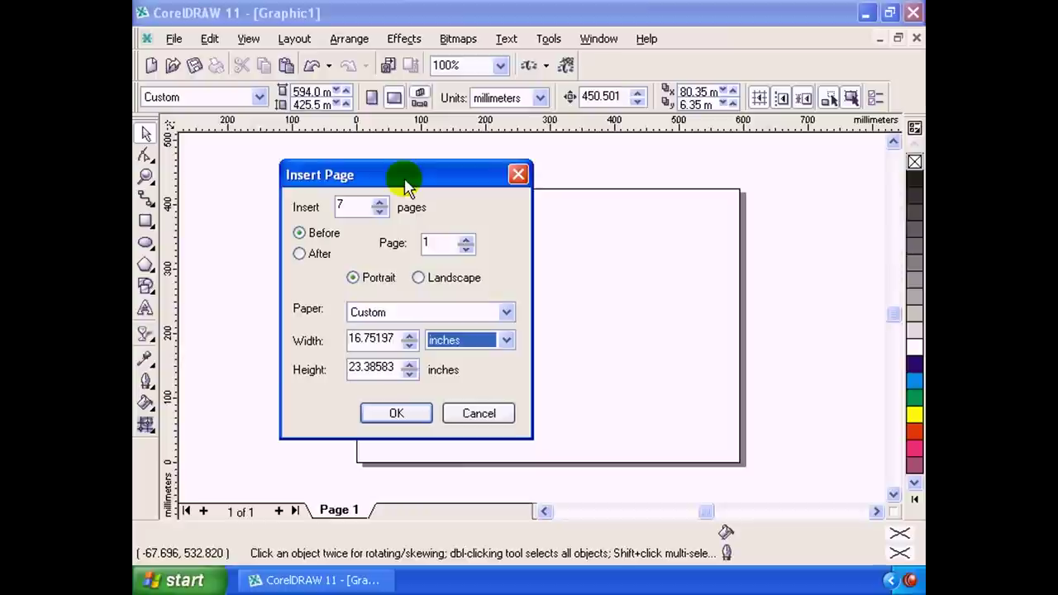
{"action": "left_click_drag", "start_coordinate": [405, 186], "coordinate": [415, 184]}
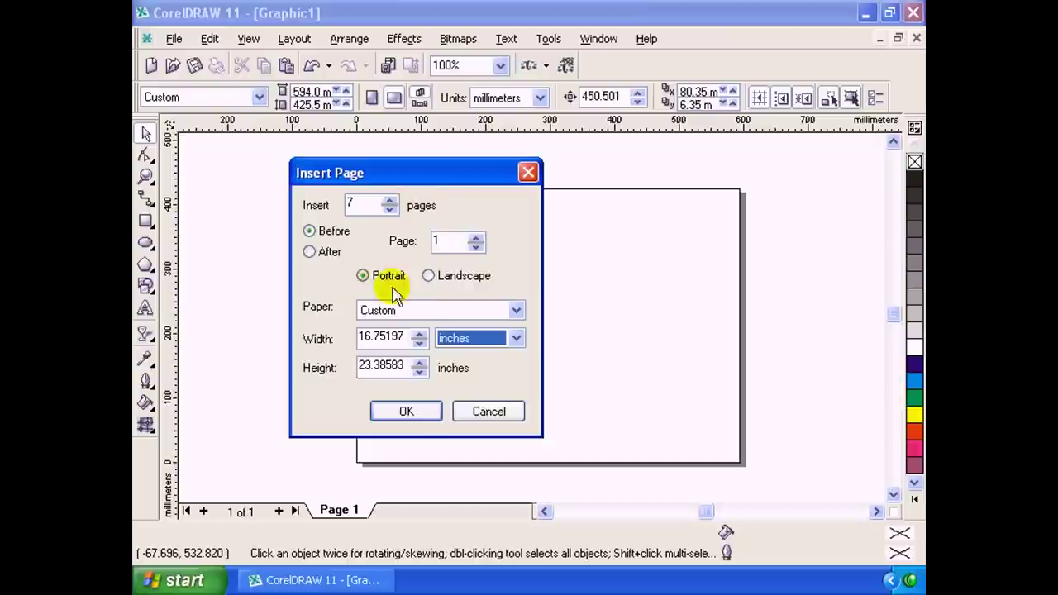
{"action": "left_click", "coordinate": [408, 411]}
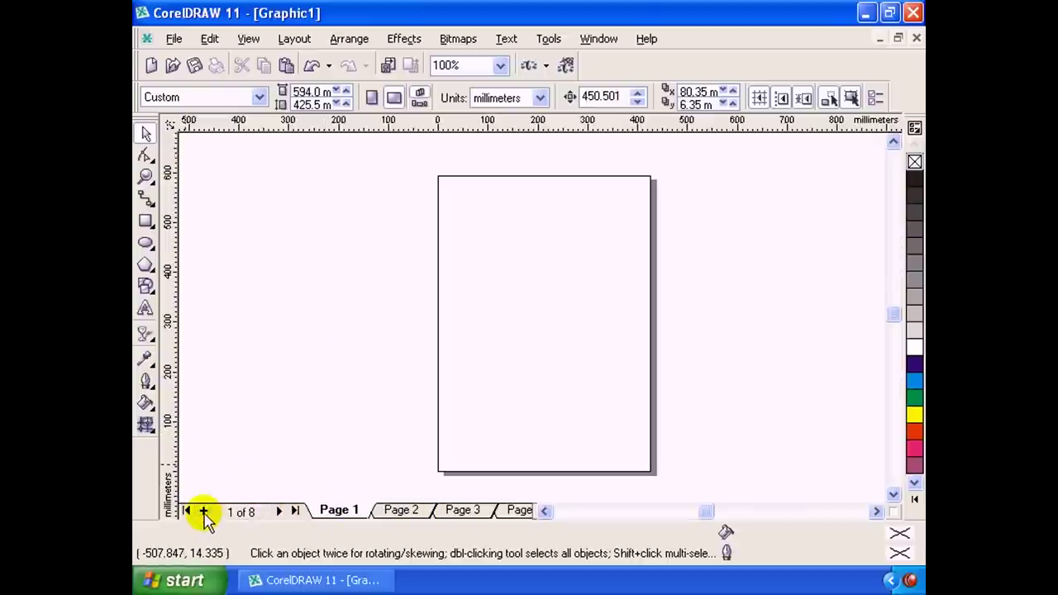
Add two more pages so the document has 10, then show Page 10.
{"action": "left_click", "coordinate": [204, 513]}
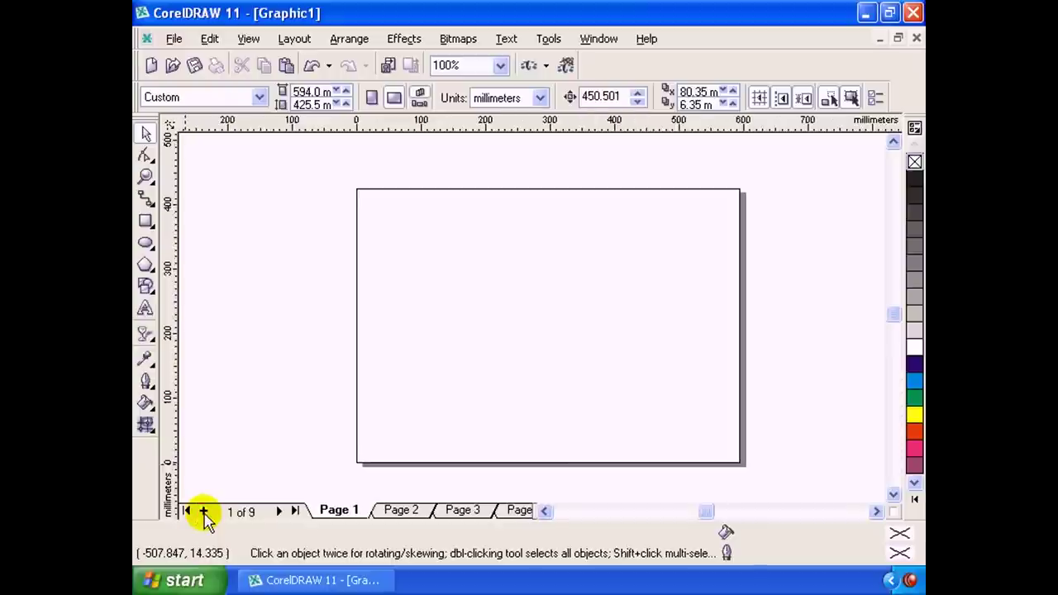
{"action": "left_click", "coordinate": [204, 513]}
{"action": "left_click", "coordinate": [294, 511]}
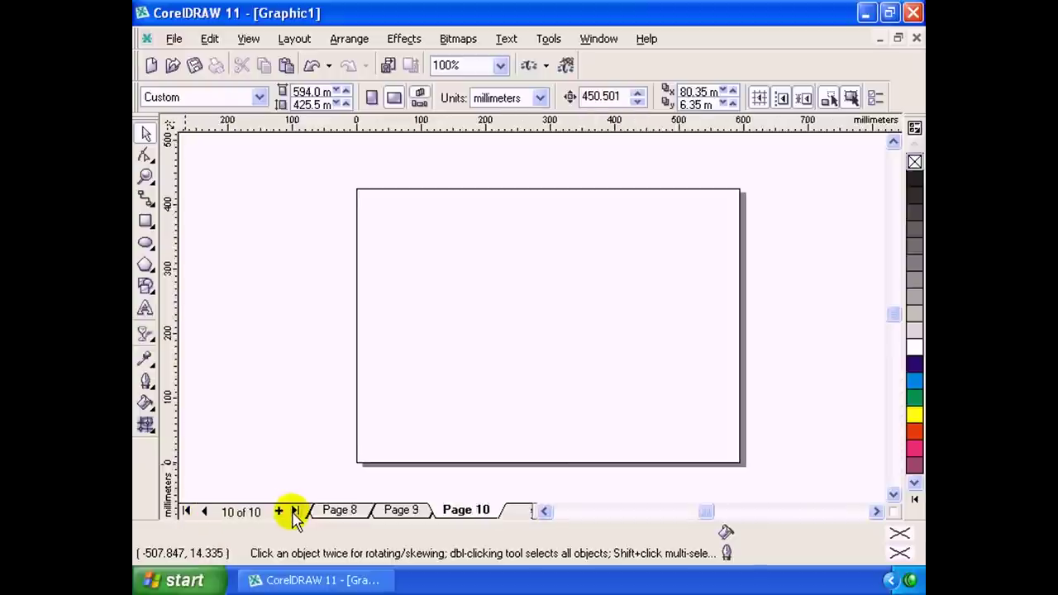
Flip between Pages 8, 9 and 10 to compare them, ending on landscape Page 10.
{"action": "left_click", "coordinate": [339, 510]}
{"action": "left_click", "coordinate": [398, 511]}
{"action": "left_click", "coordinate": [465, 511]}
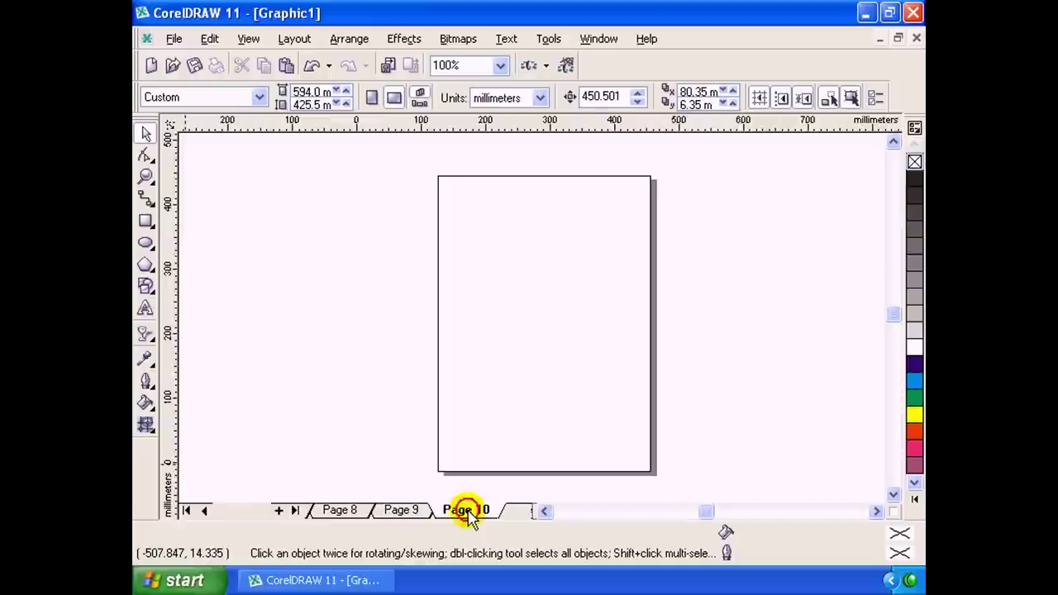
{"action": "left_click", "coordinate": [351, 511]}
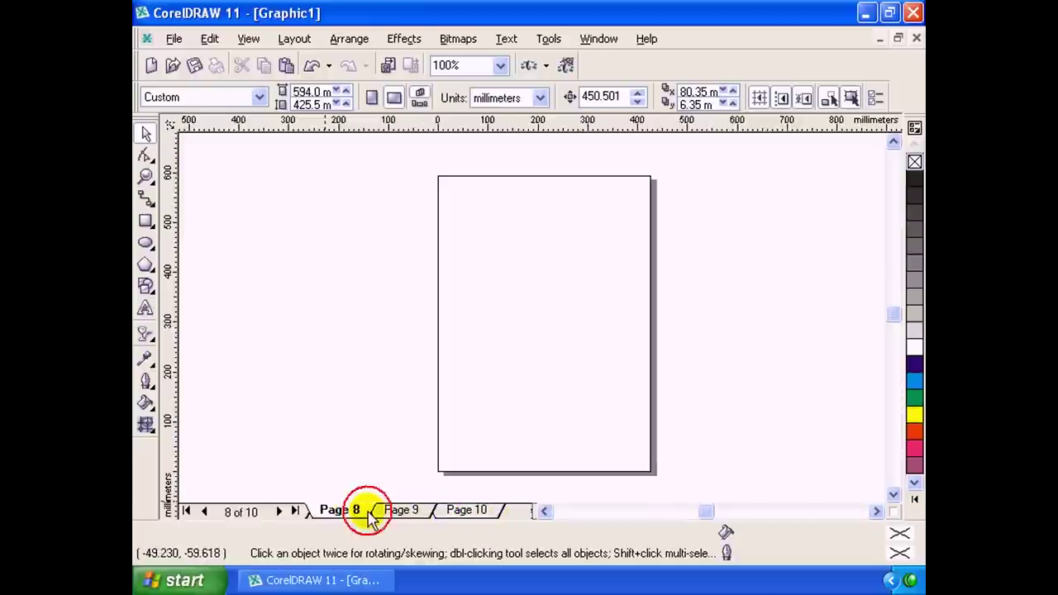
{"action": "left_click", "coordinate": [400, 511]}
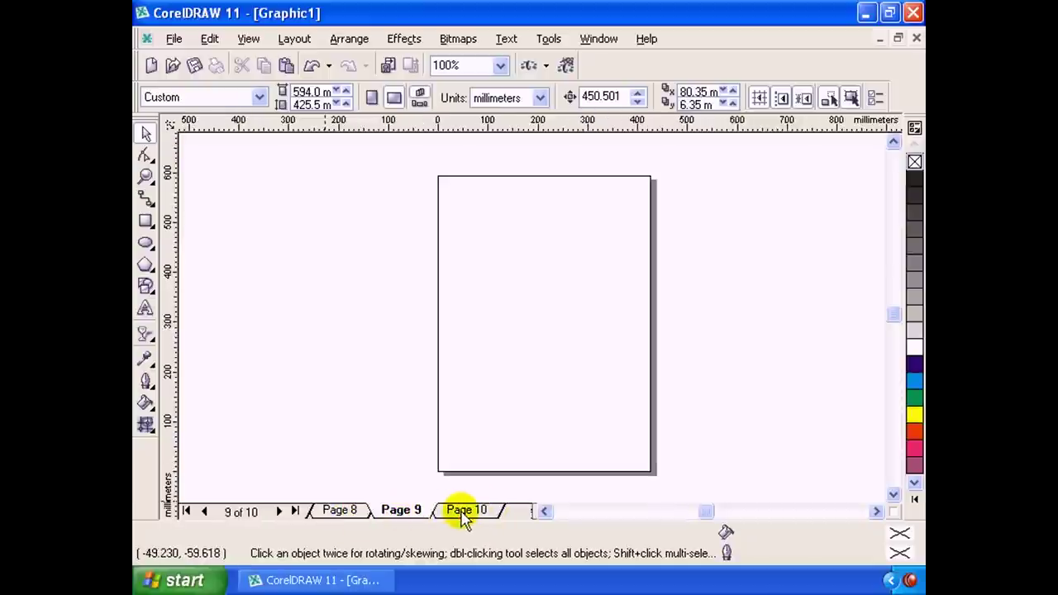
{"action": "left_click", "coordinate": [464, 511]}
{"action": "left_click", "coordinate": [402, 511]}
{"action": "left_click", "coordinate": [345, 511]}
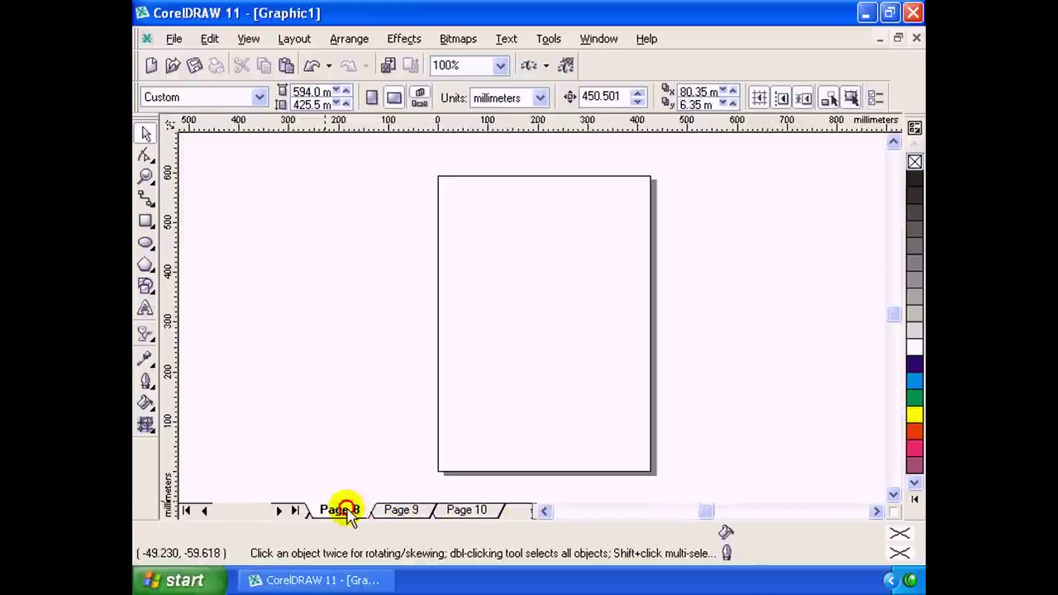
{"action": "left_click", "coordinate": [400, 511]}
{"action": "left_click", "coordinate": [443, 510]}
{"action": "left_click", "coordinate": [411, 510]}
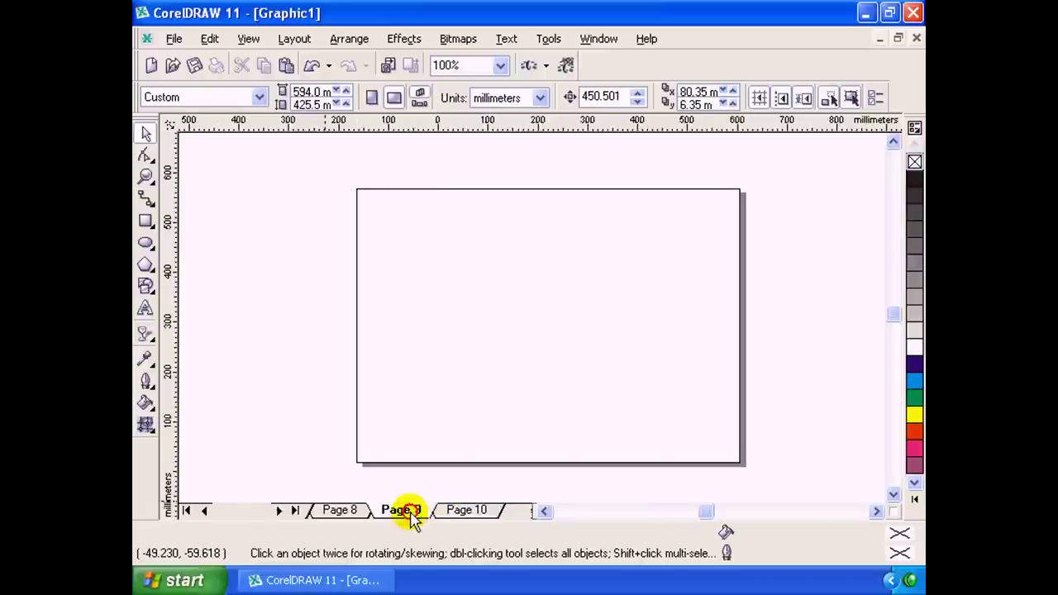
{"action": "left_click", "coordinate": [364, 511]}
{"action": "left_click", "coordinate": [407, 512]}
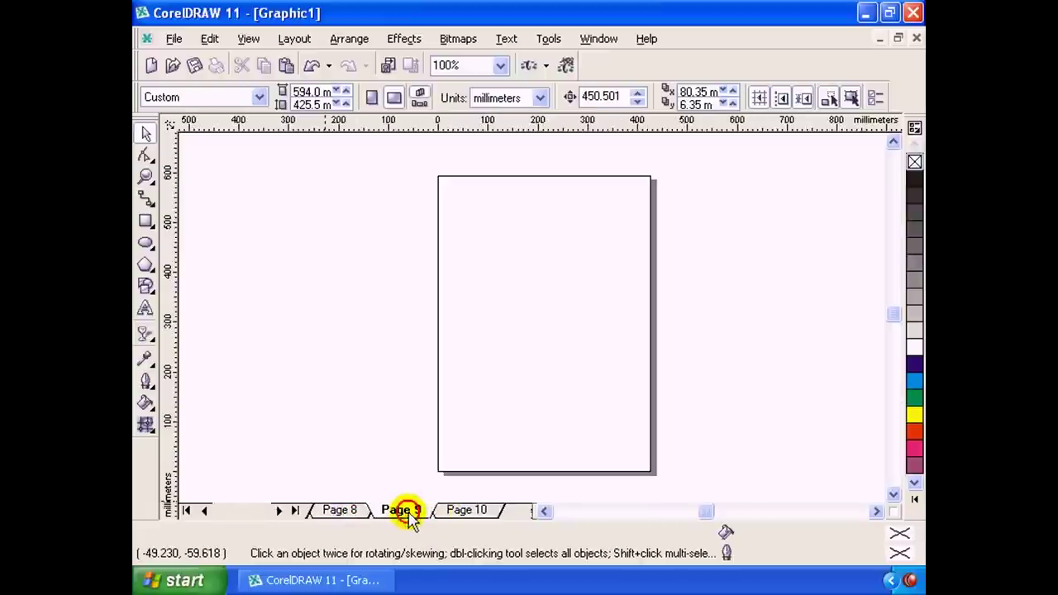
{"action": "left_click", "coordinate": [463, 513]}
{"action": "left_click", "coordinate": [296, 41]}
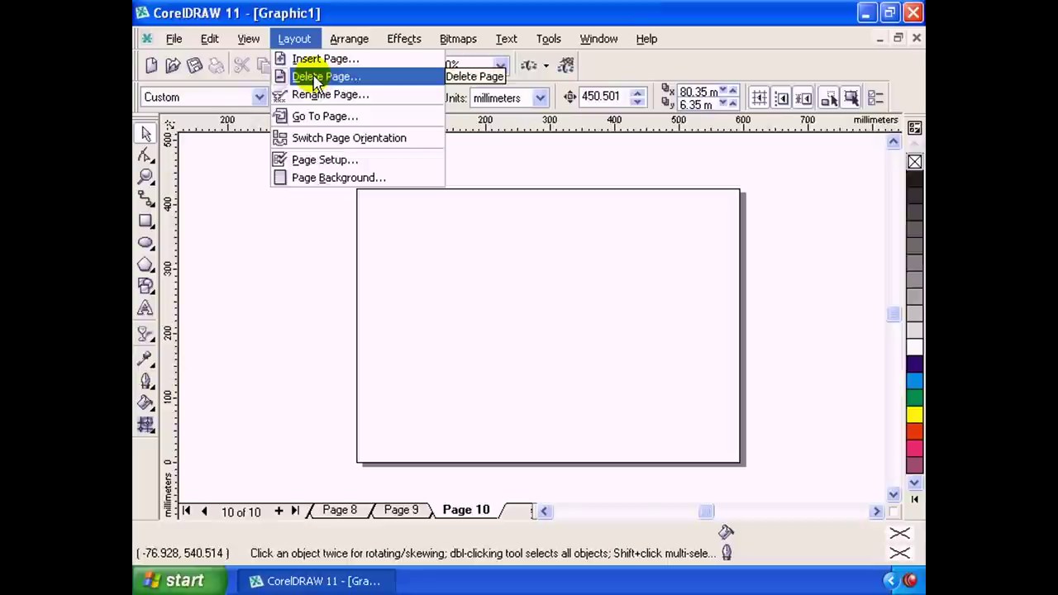
From portrait Page 9, open Layout > Delete Page and move the dialog off the page.
{"action": "left_click", "coordinate": [491, 284]}
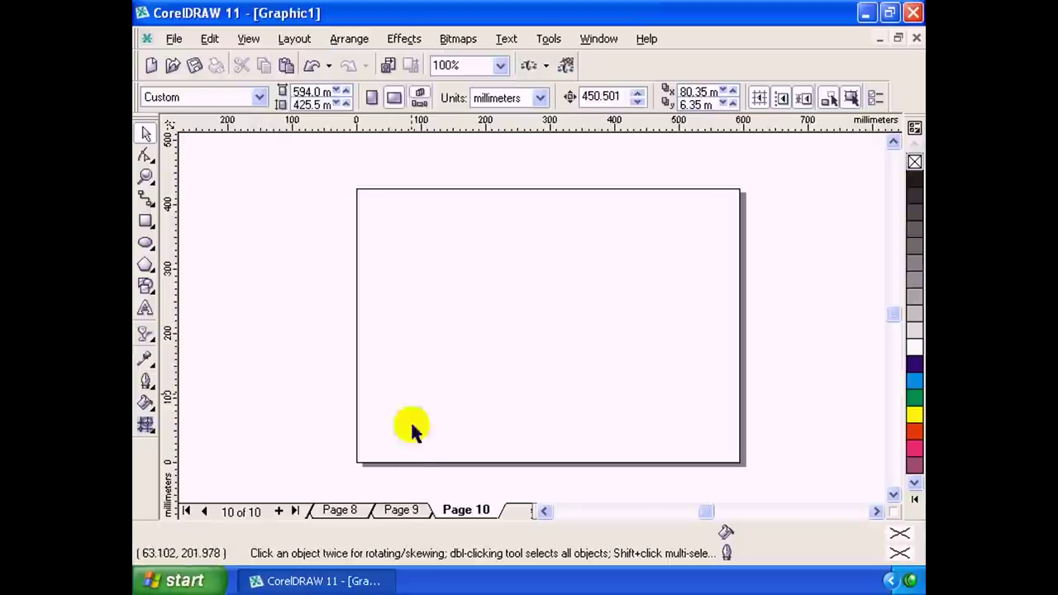
{"action": "left_click", "coordinate": [400, 510]}
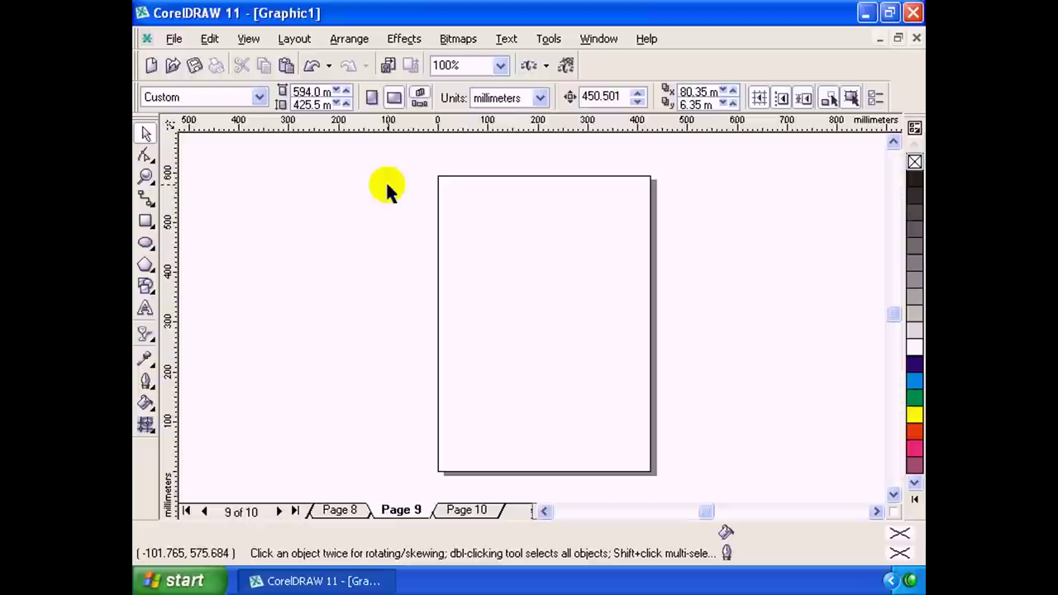
{"action": "left_click", "coordinate": [294, 38]}
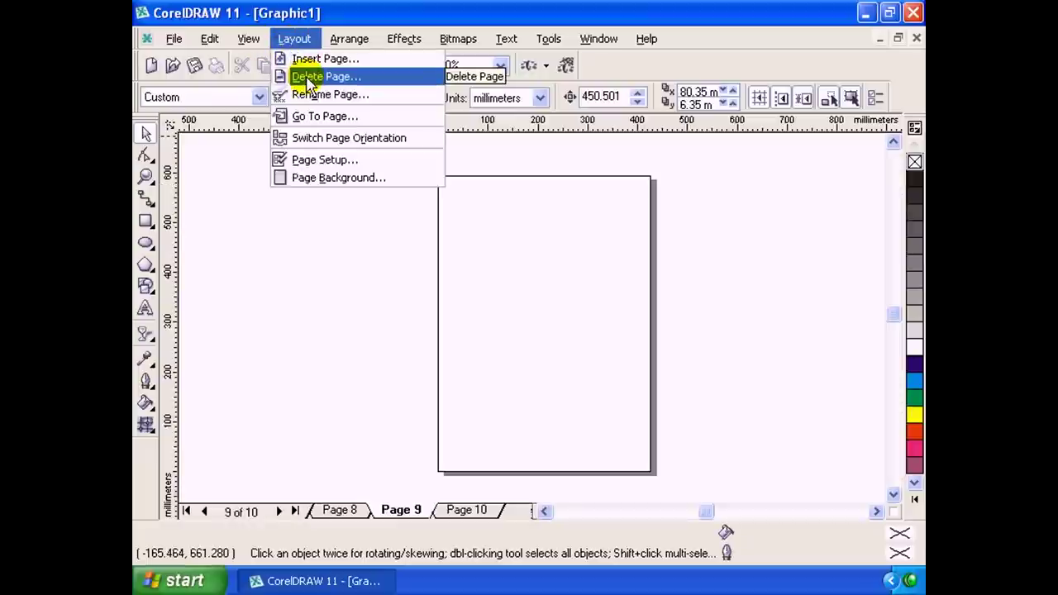
{"action": "left_click", "coordinate": [306, 77]}
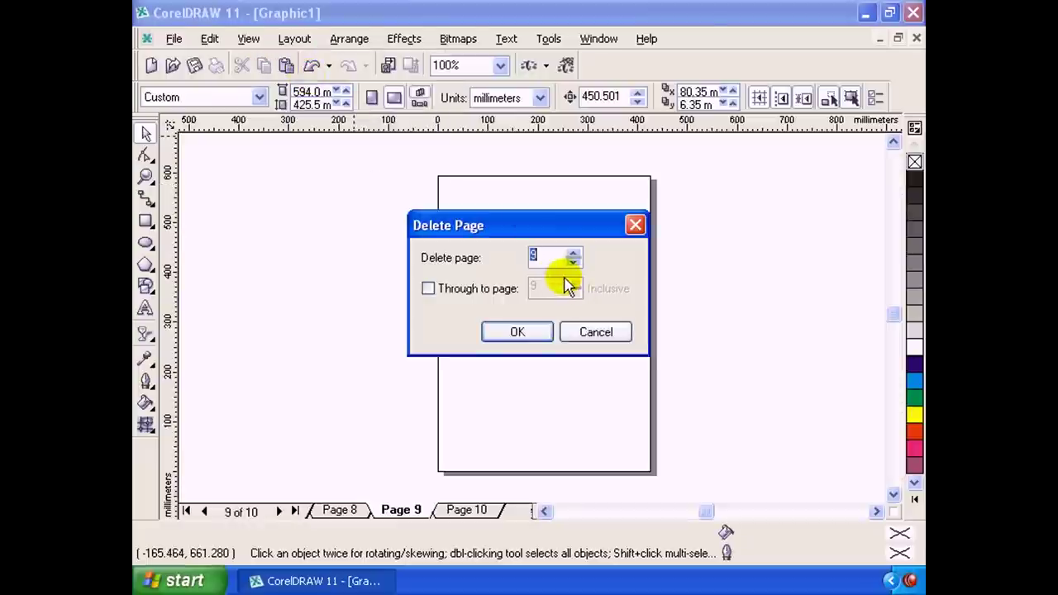
{"action": "left_click_drag", "start_coordinate": [491, 227], "coordinate": [385, 226]}
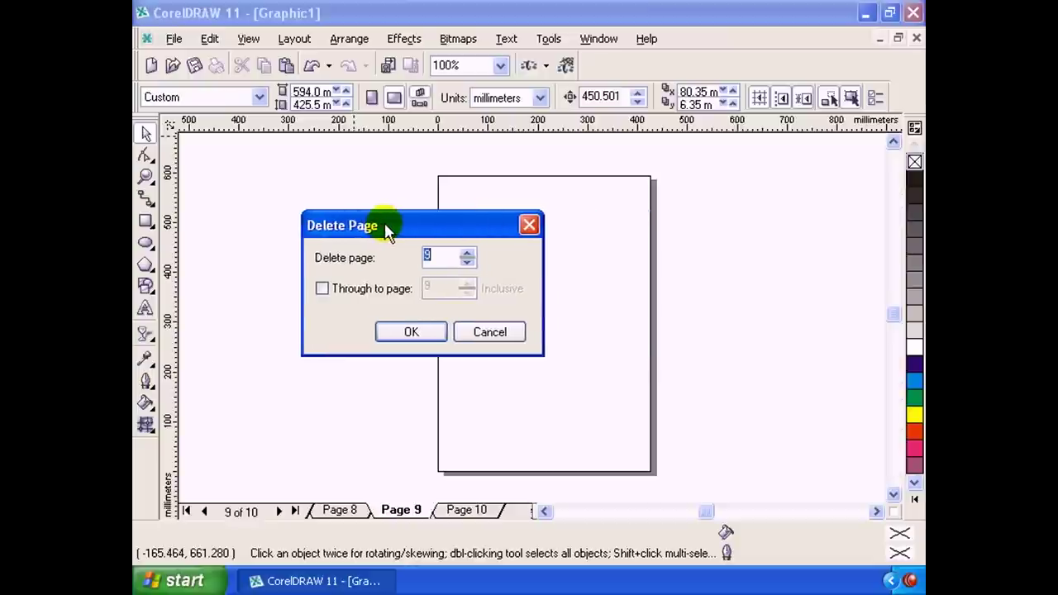
{"action": "left_click", "coordinate": [467, 262]}
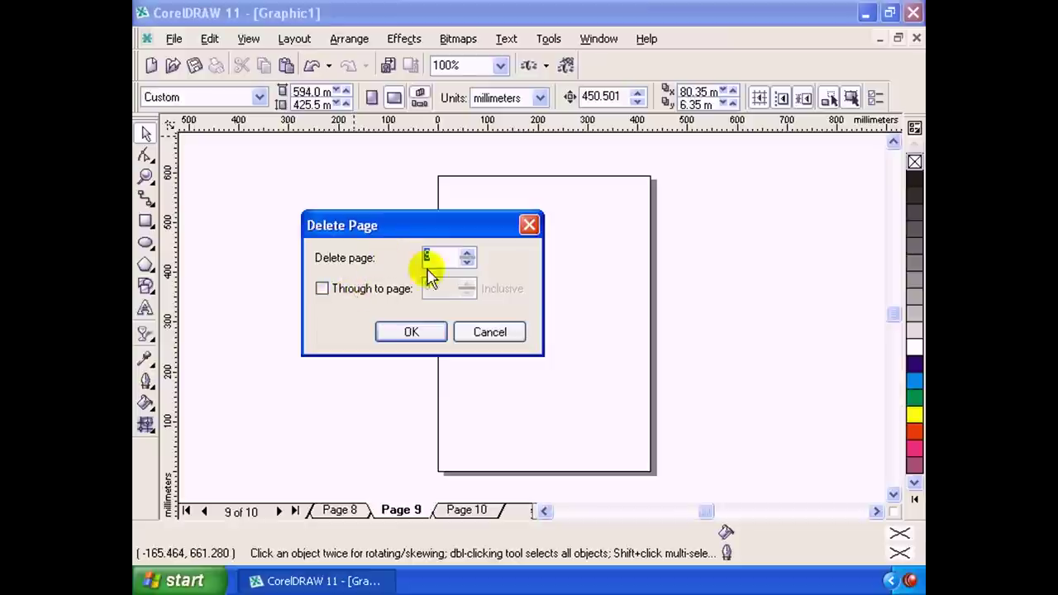
Delete the page range 1 through 8 from Graphic1, leaving only two pages.
{"action": "type", "text": "1"}
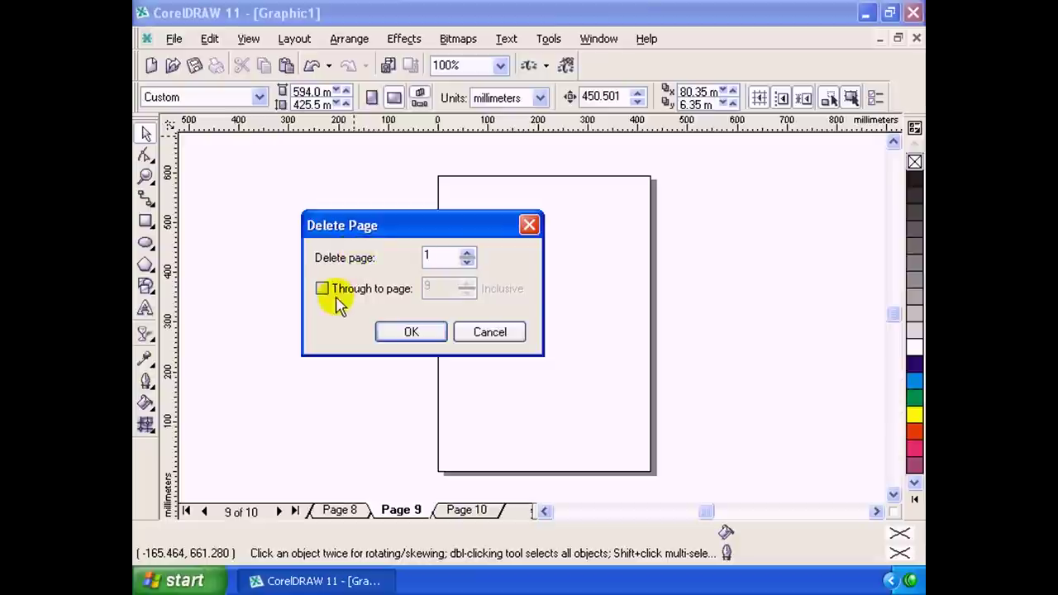
{"action": "left_click", "coordinate": [333, 298]}
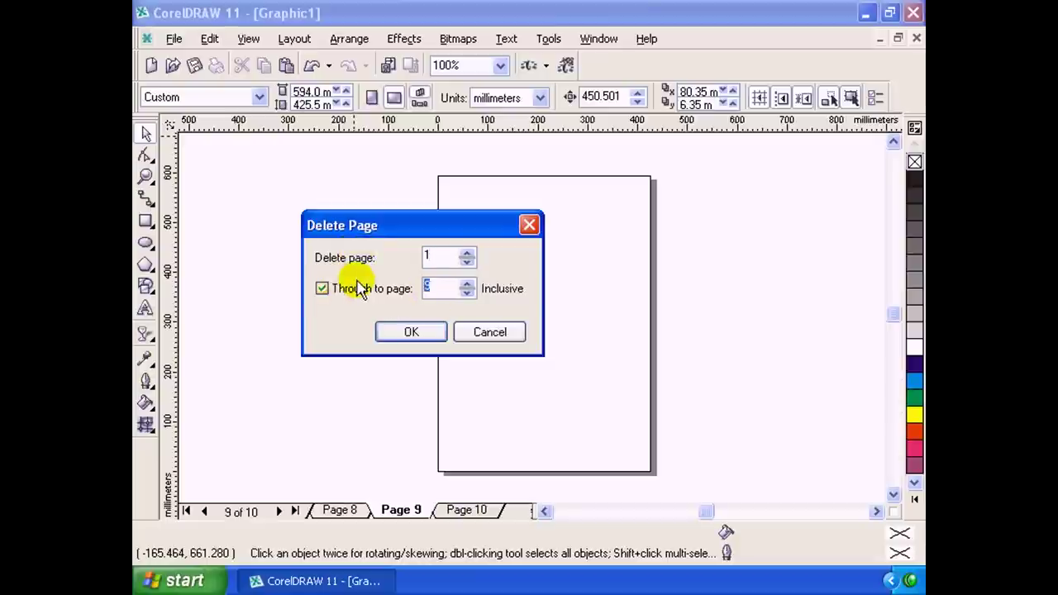
{"action": "type", "text": "8"}
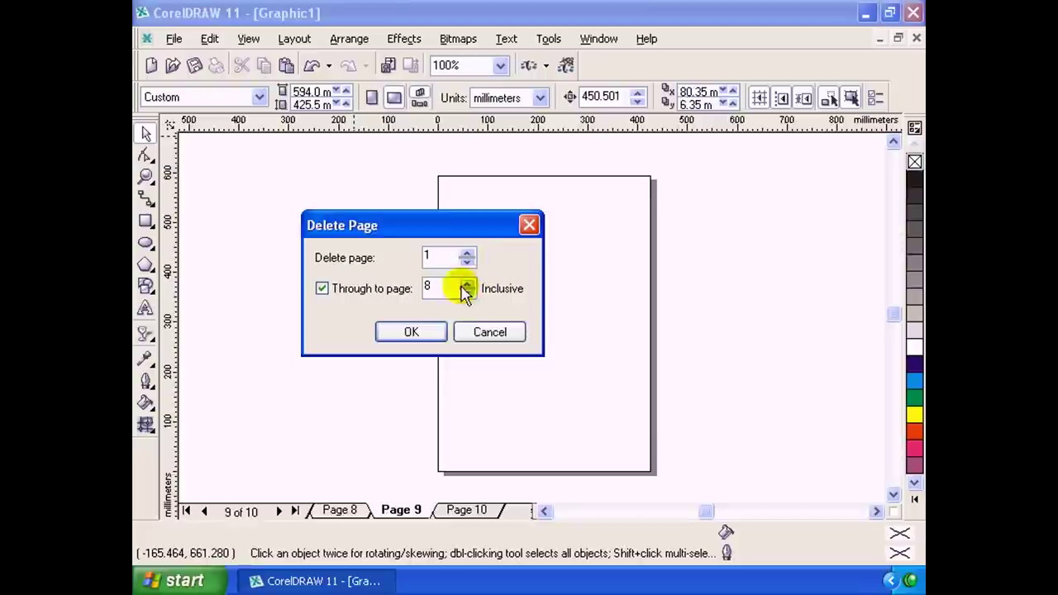
{"action": "double_click", "coordinate": [432, 255]}
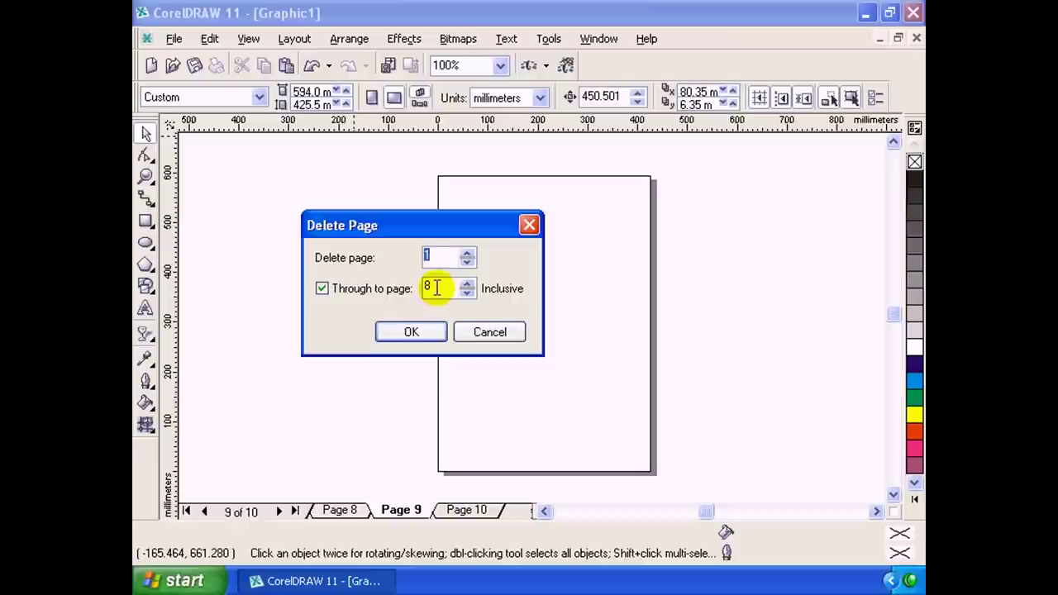
{"action": "mouse_move", "coordinate": [435, 286]}
{"action": "left_mouse_down"}
{"action": "mouse_move", "coordinate": [412, 286]}
{"action": "mouse_move", "coordinate": [425, 287]}
{"action": "left_mouse_up"}
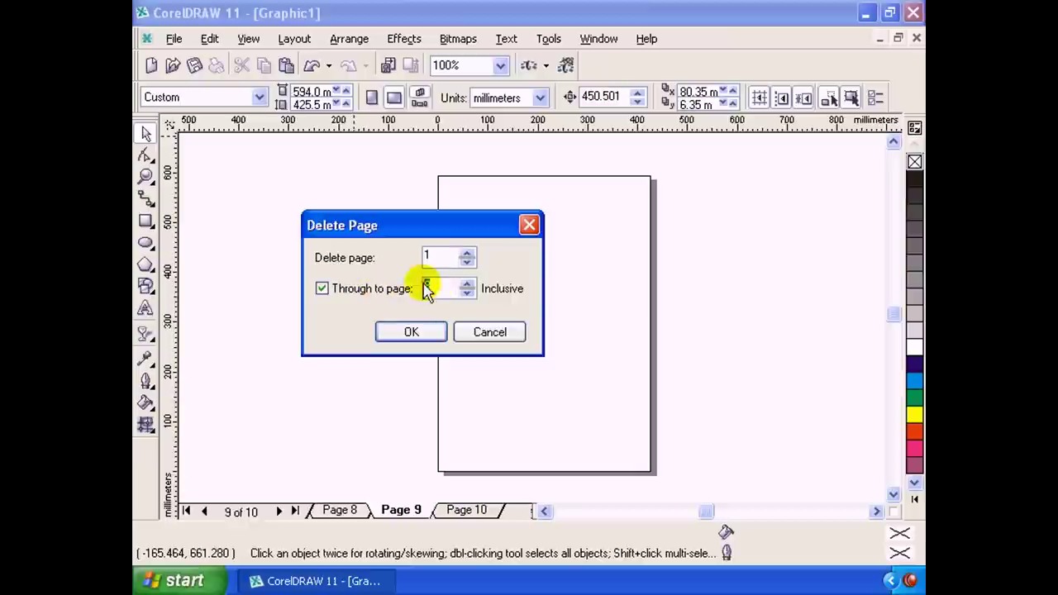
{"action": "left_click", "coordinate": [417, 332]}
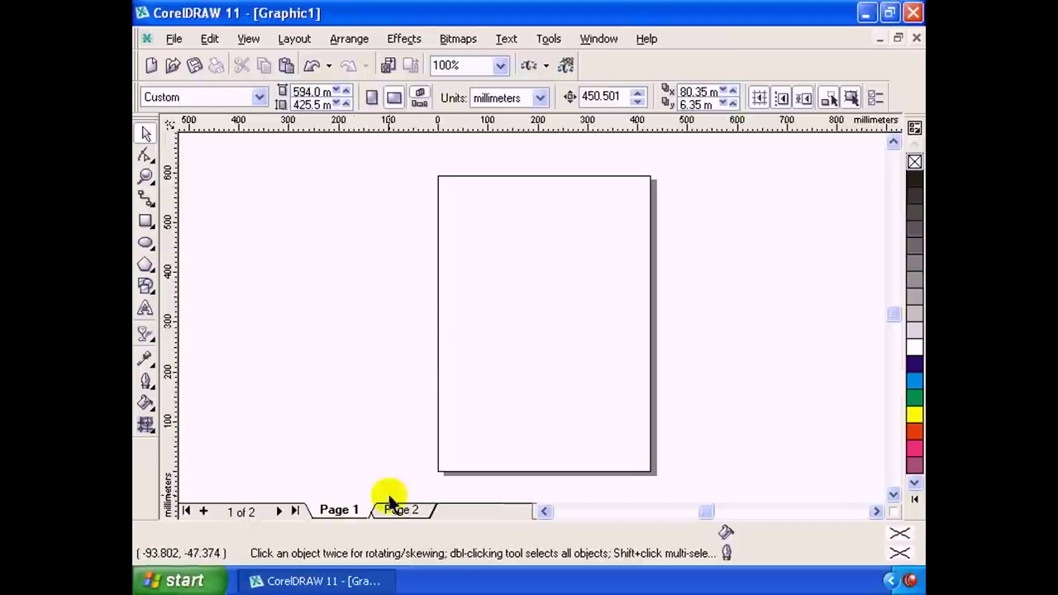
Open the Rename Page dialog for Page 1 from the Layout menu.
{"action": "left_click", "coordinate": [545, 512]}
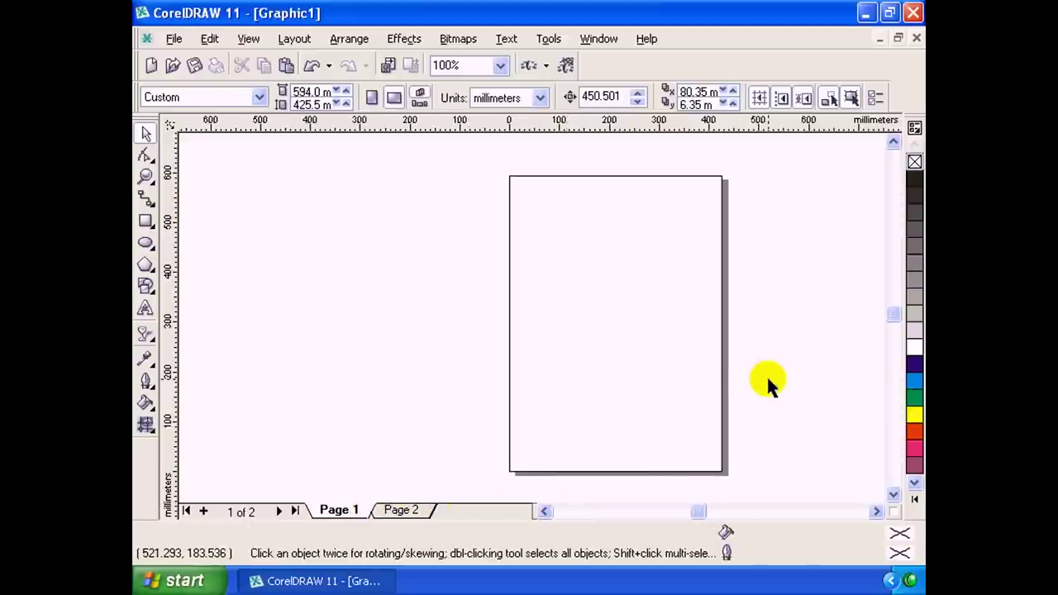
{"action": "left_click", "coordinate": [290, 39]}
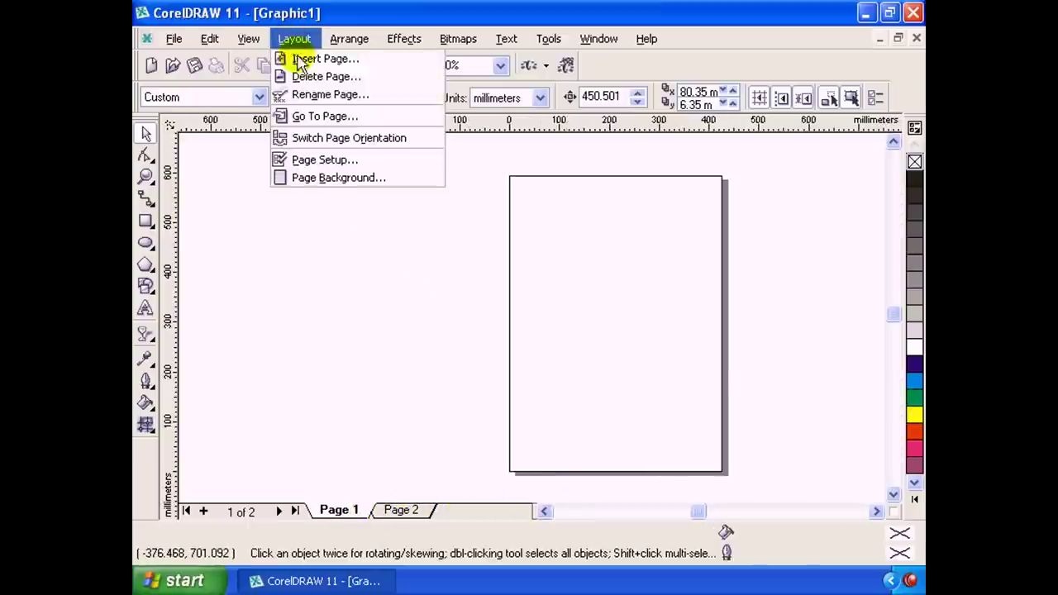
{"action": "left_click", "coordinate": [325, 95]}
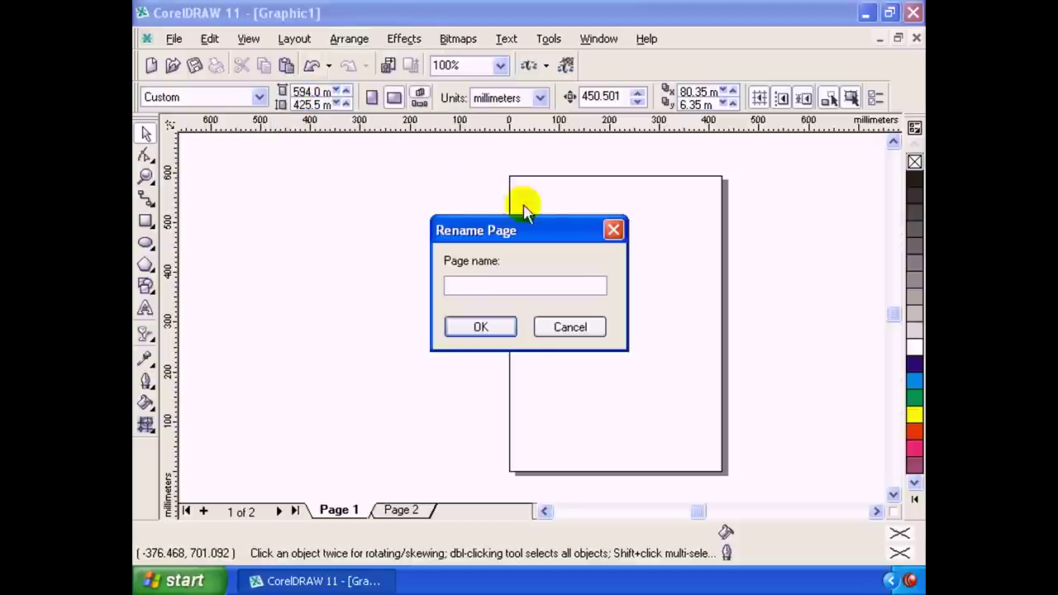
Name Page 1 'a1' in the Rename Page dialog.
{"action": "left_click_drag", "start_coordinate": [541, 232], "coordinate": [501, 216]}
{"action": "type", "text": "a1"}
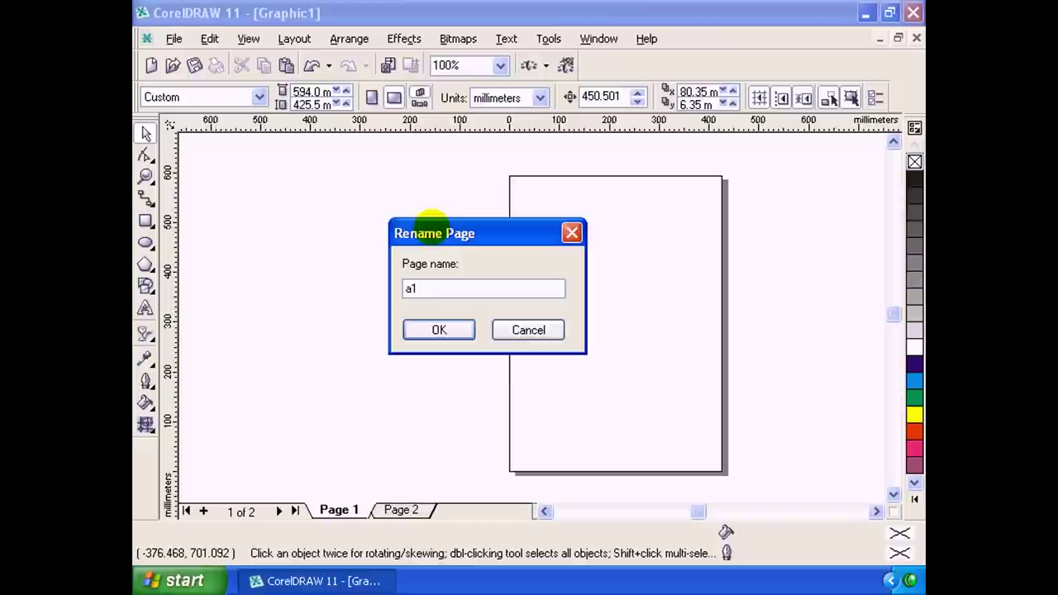
{"action": "left_click_drag", "start_coordinate": [472, 237], "coordinate": [440, 234]}
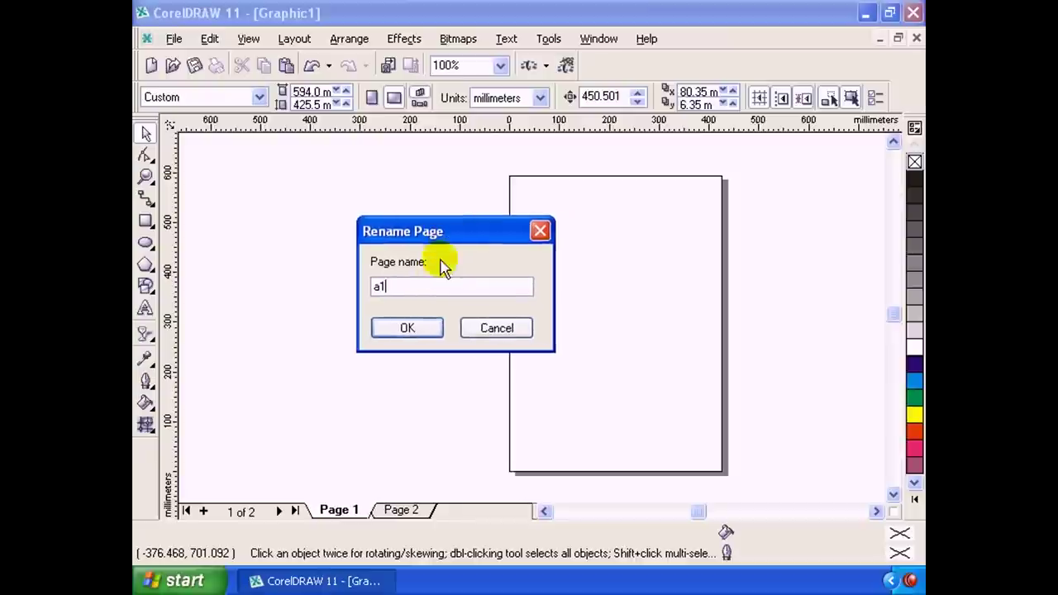
{"action": "left_click_drag", "start_coordinate": [416, 285], "coordinate": [298, 283]}
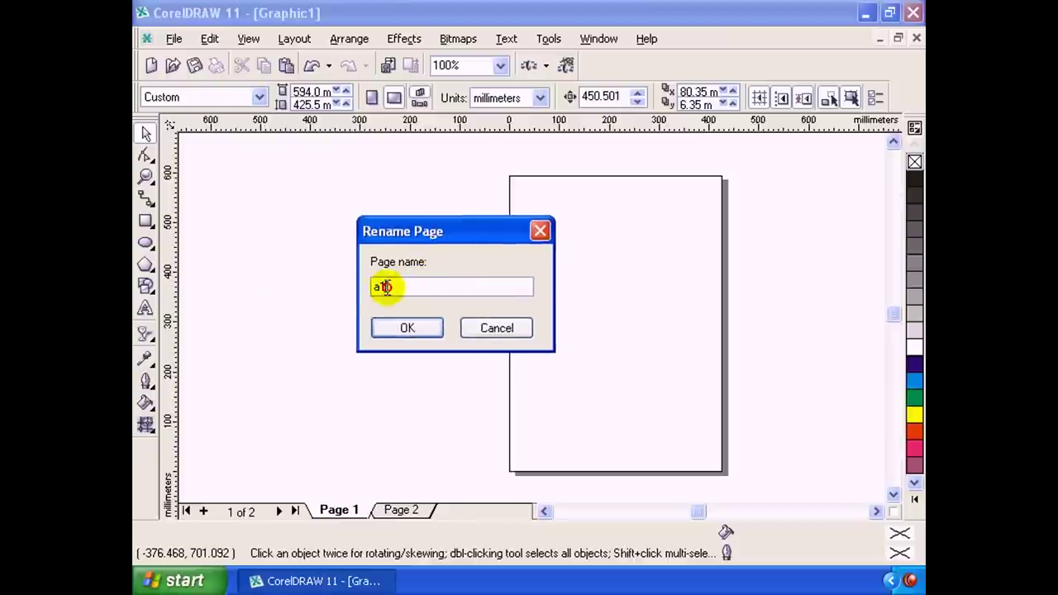
{"action": "left_click", "coordinate": [409, 329]}
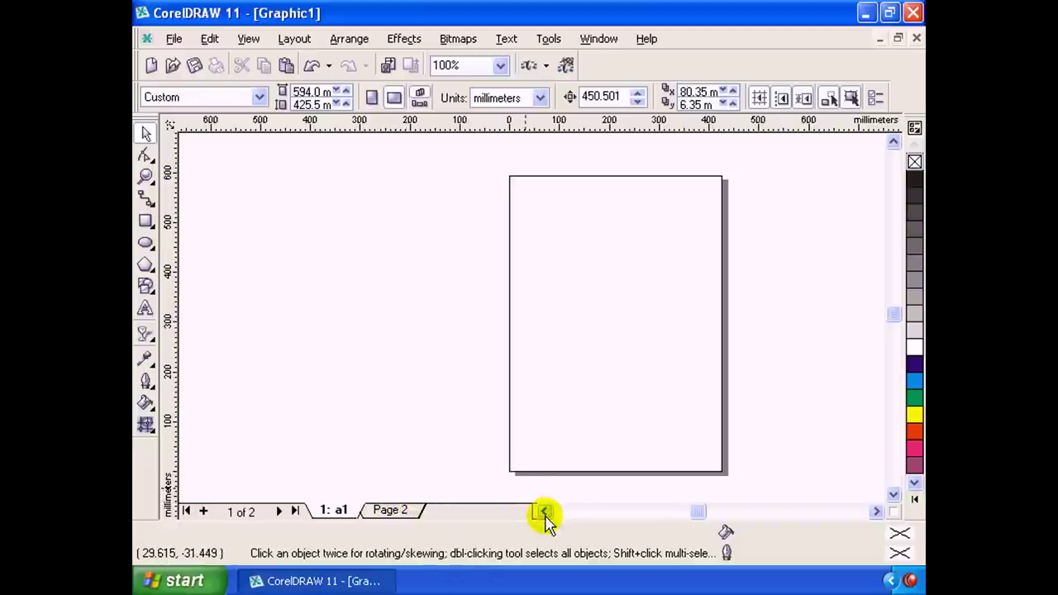
{"action": "left_click", "coordinate": [419, 281]}
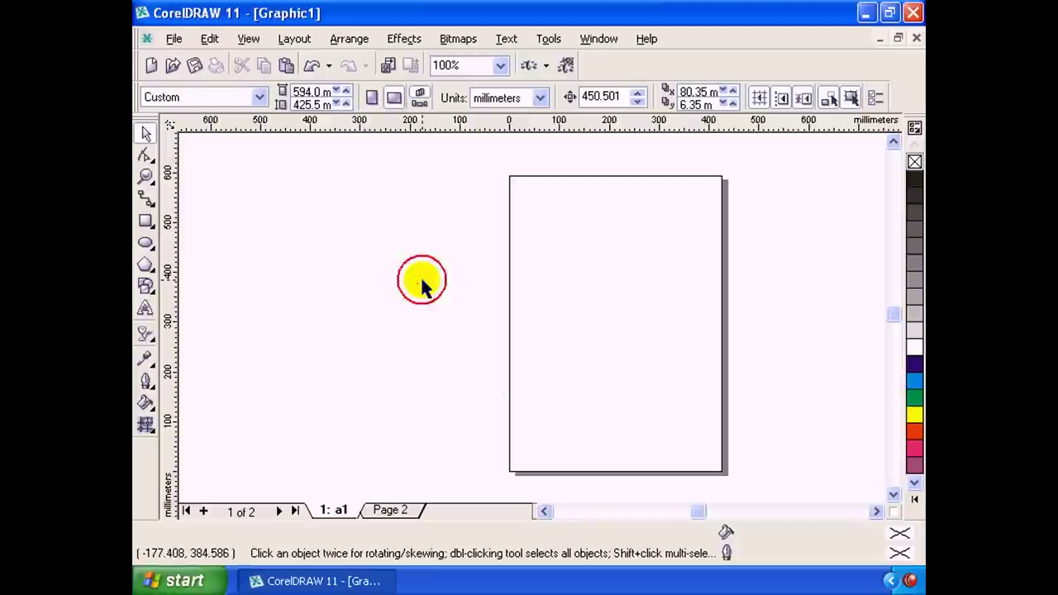
{"action": "left_click", "coordinate": [293, 39]}
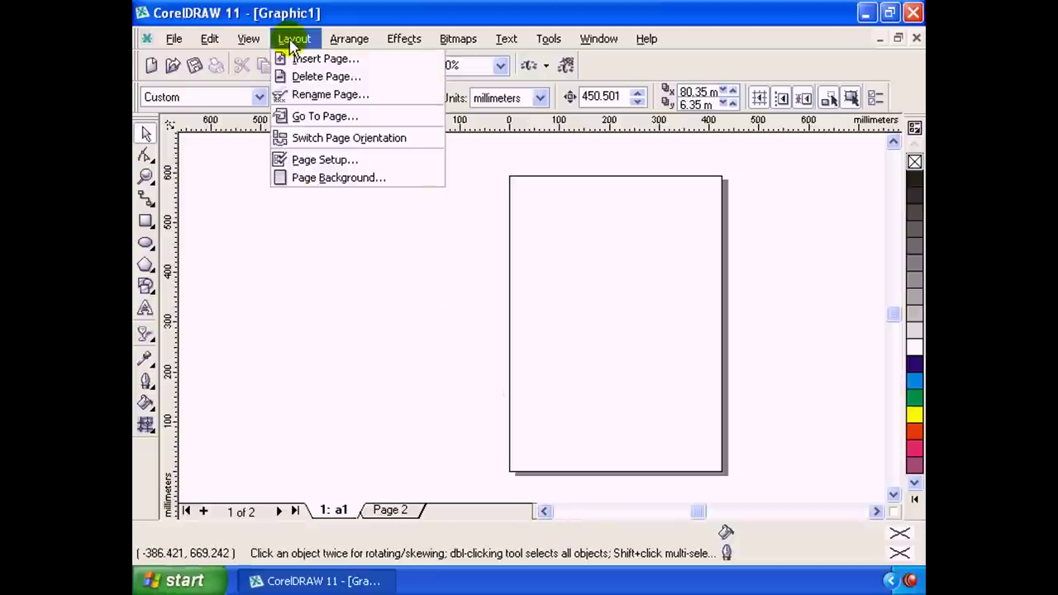
{"action": "left_click", "coordinate": [337, 124]}
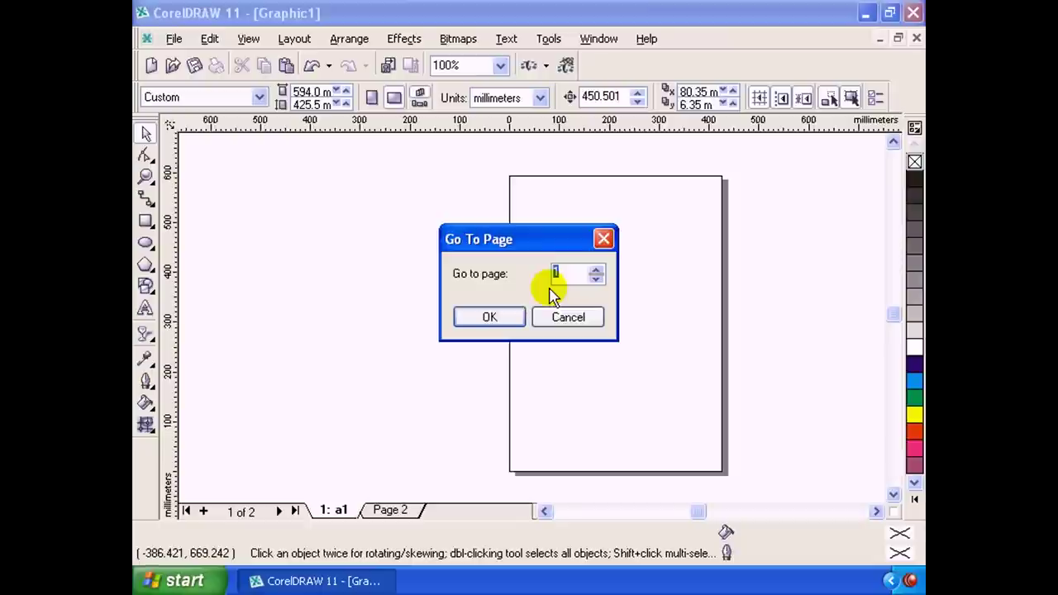
{"action": "mouse_move", "coordinate": [551, 249]}
{"action": "left_mouse_down"}
{"action": "mouse_move", "coordinate": [477, 248]}
{"action": "mouse_move", "coordinate": [474, 263]}
{"action": "left_mouse_up"}
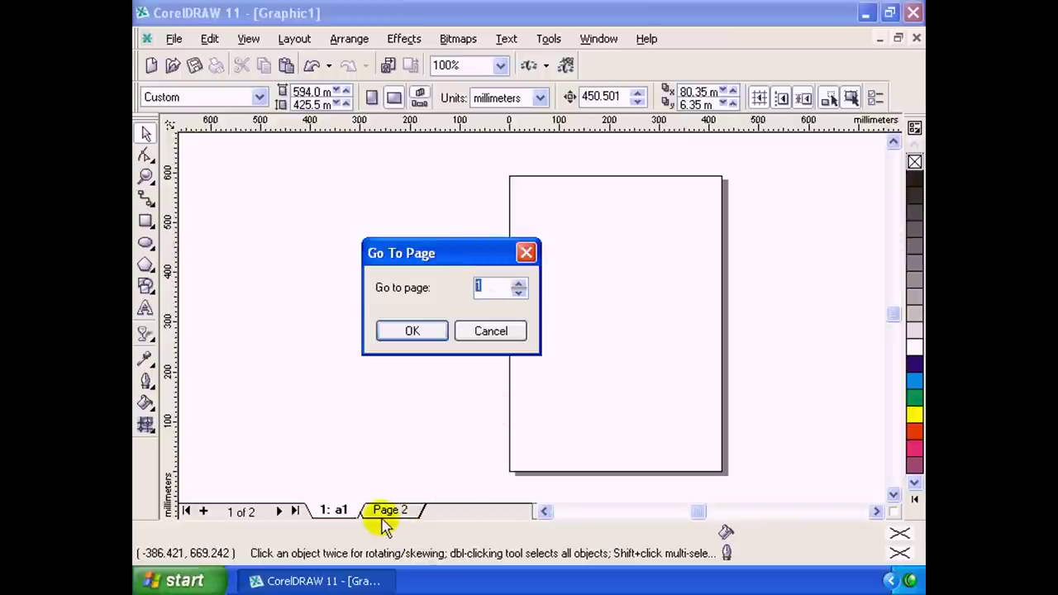
{"action": "left_click_drag", "start_coordinate": [416, 251], "coordinate": [399, 253]}
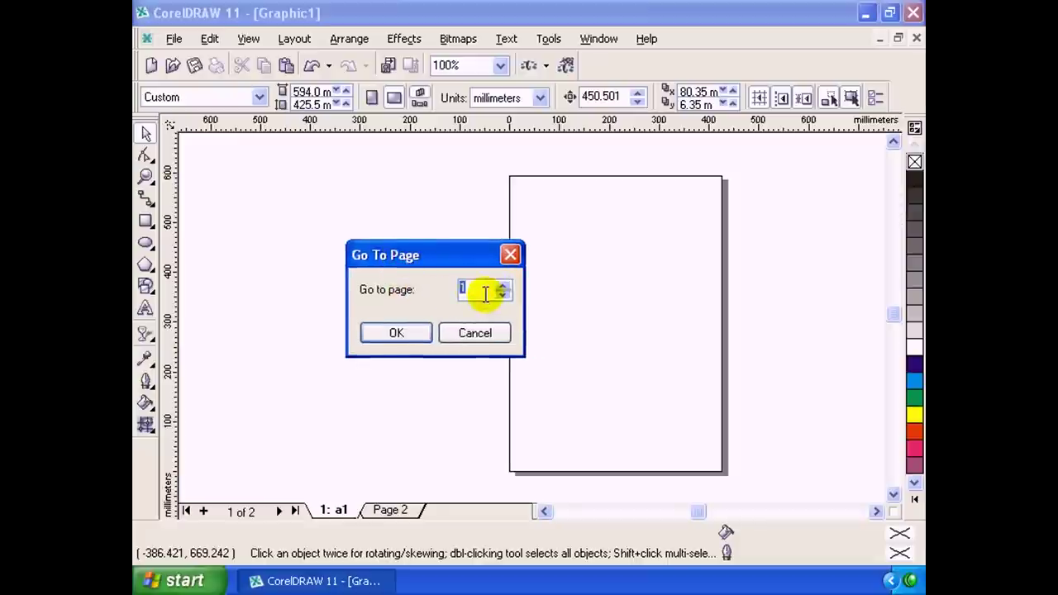
{"action": "left_click", "coordinate": [396, 333]}
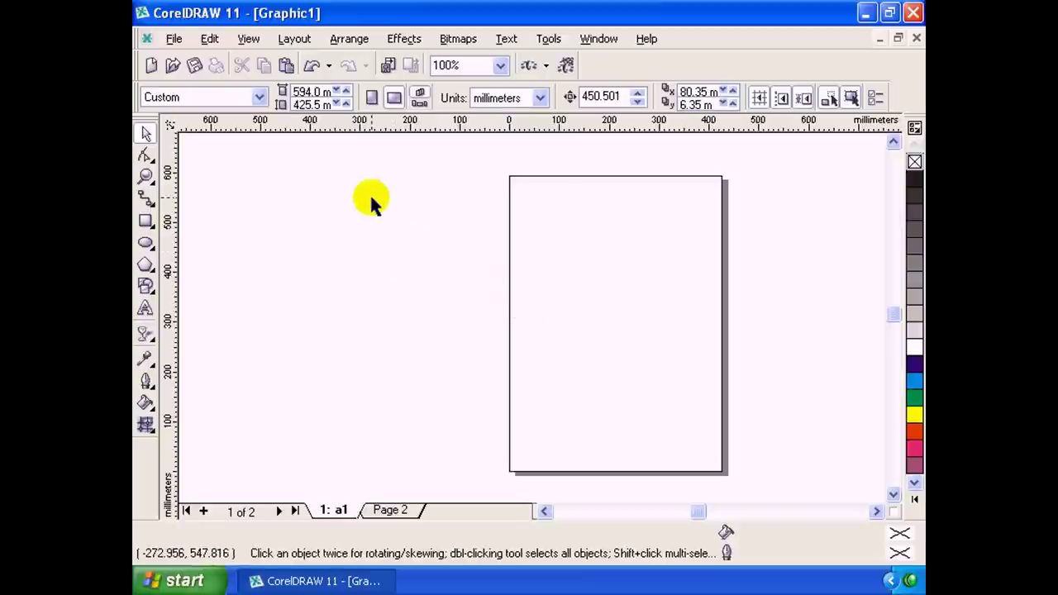
Switch page a1 to portrait orientation at 425.5 × 594 mm.
{"action": "left_click", "coordinate": [292, 42]}
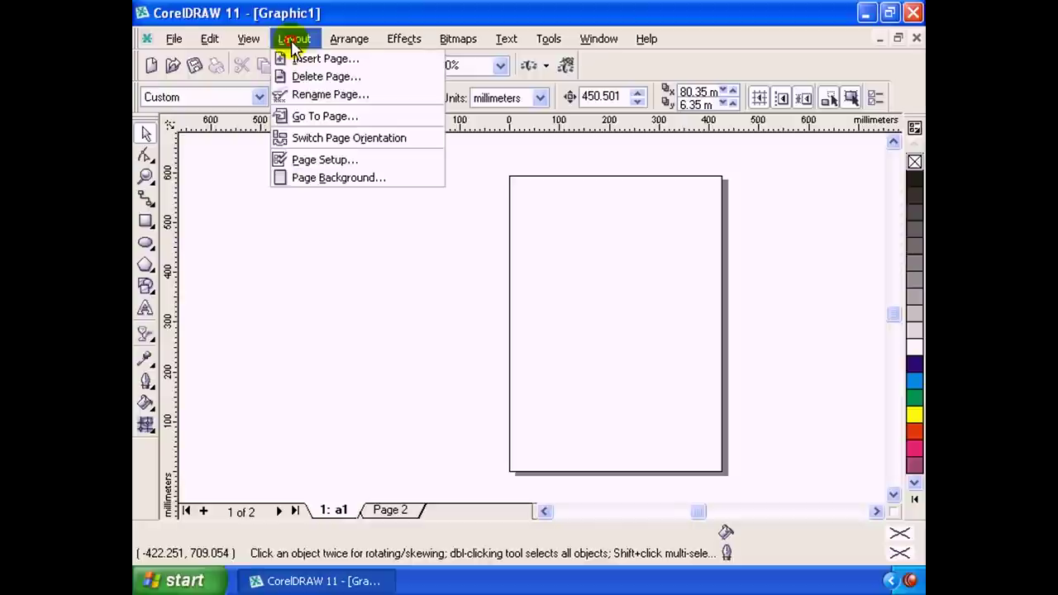
{"action": "left_click", "coordinate": [341, 138]}
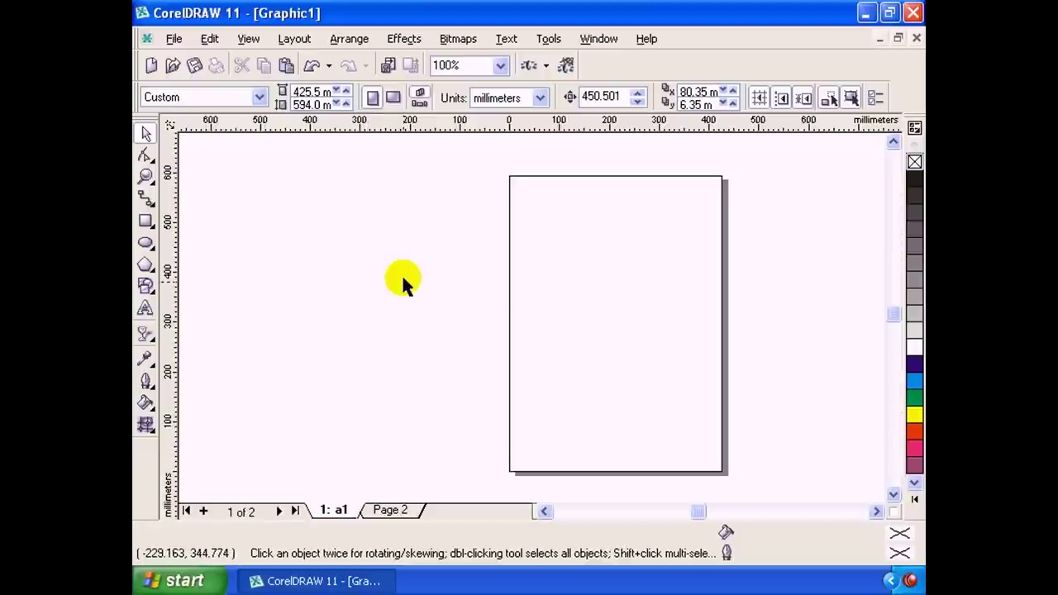
{"action": "left_click", "coordinate": [294, 39]}
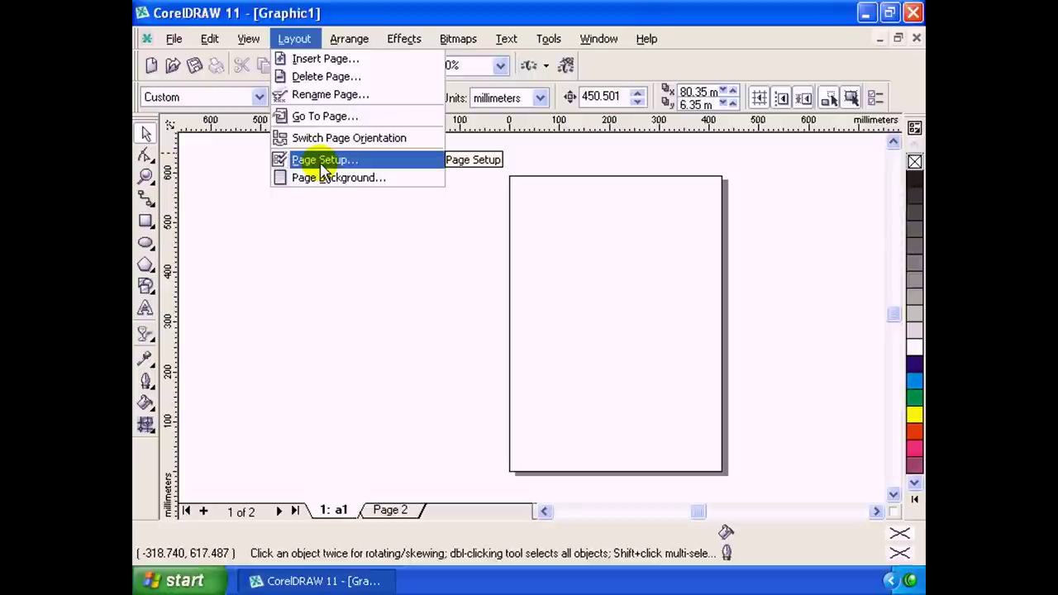
Turn on Show printable area in the Options dialog's Document > Page settings.
{"action": "left_click", "coordinate": [322, 161]}
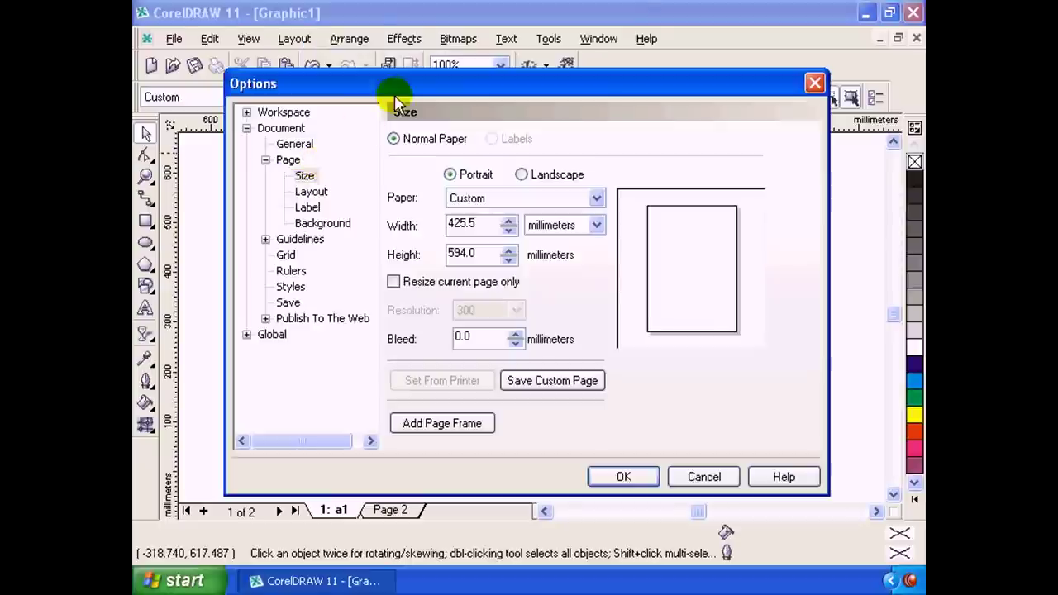
{"action": "mouse_move", "coordinate": [388, 86]}
{"action": "left_mouse_down"}
{"action": "mouse_move", "coordinate": [417, 134]}
{"action": "mouse_move", "coordinate": [407, 128]}
{"action": "left_mouse_up"}
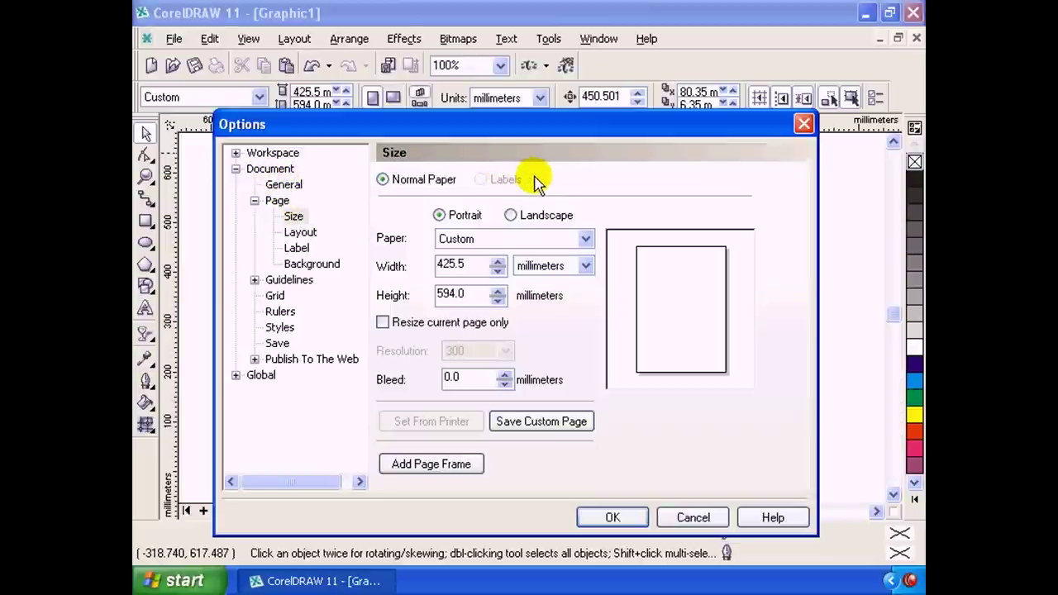
{"action": "left_click", "coordinate": [279, 203]}
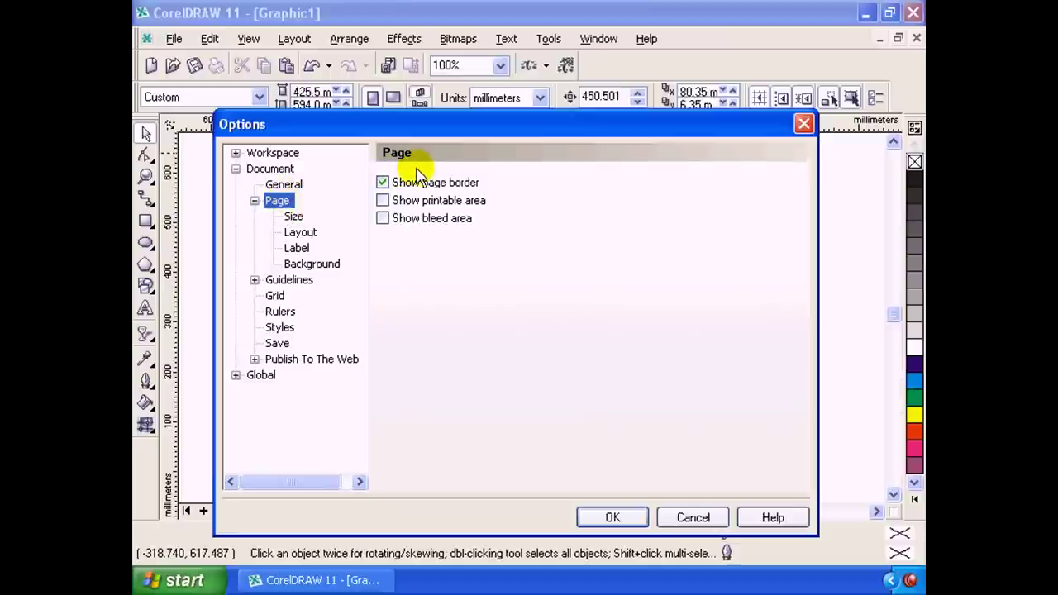
{"action": "left_click_drag", "start_coordinate": [460, 125], "coordinate": [458, 139]}
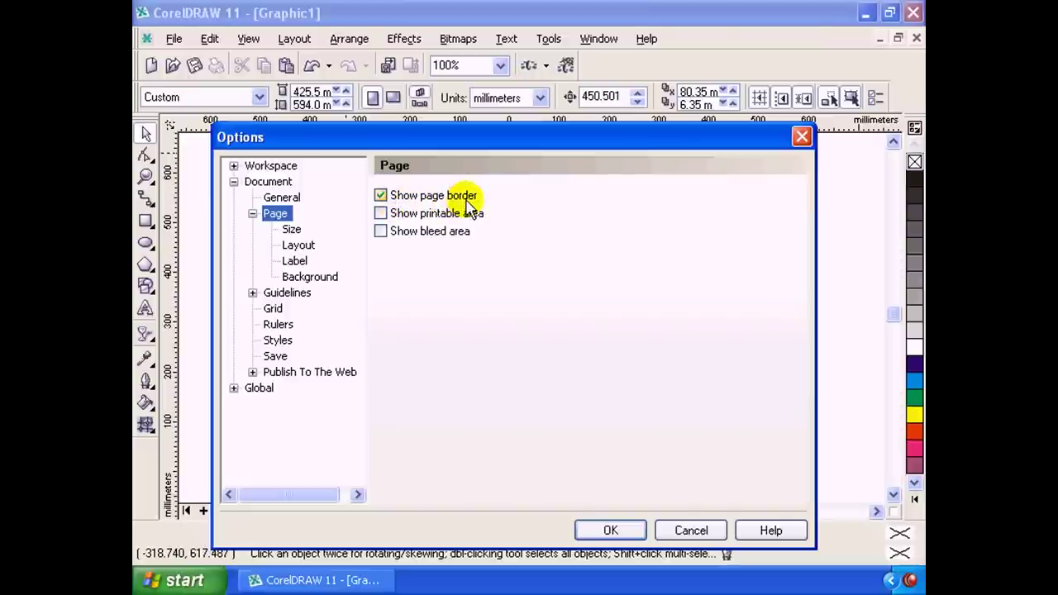
{"action": "left_click_drag", "start_coordinate": [425, 139], "coordinate": [412, 249]}
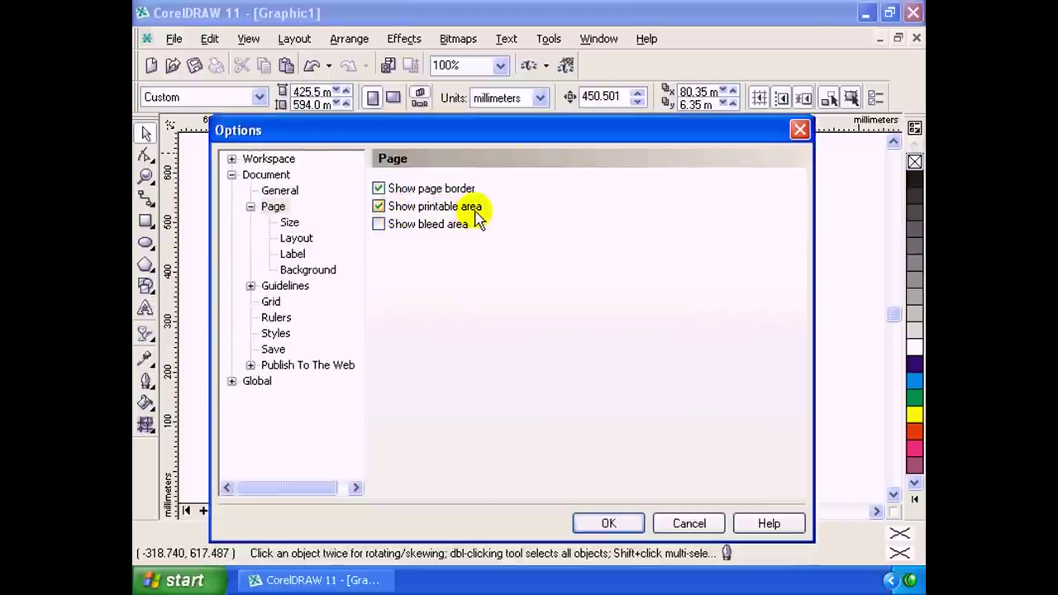
{"action": "left_click_drag", "start_coordinate": [502, 137], "coordinate": [448, 238]}
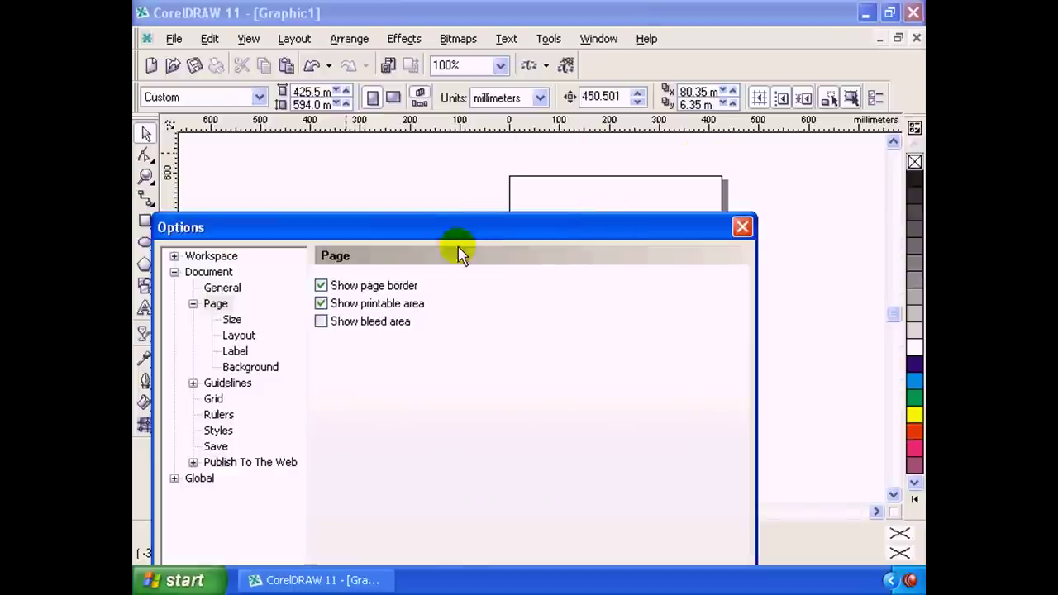
{"action": "left_click", "coordinate": [213, 312]}
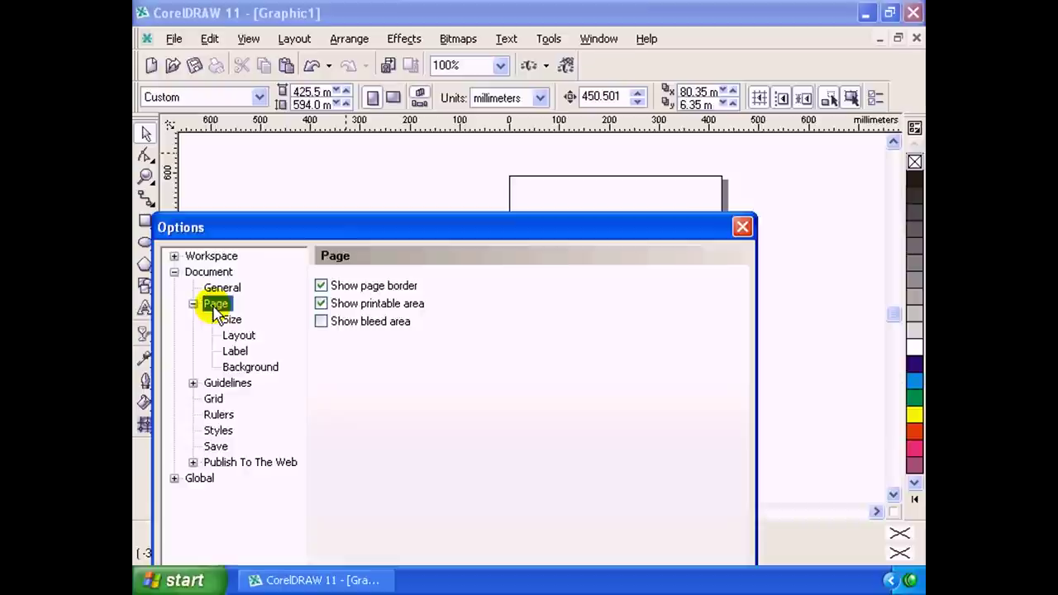
Keep the page portrait with Custom paper on the Page > Size panel.
{"action": "left_click", "coordinate": [234, 321]}
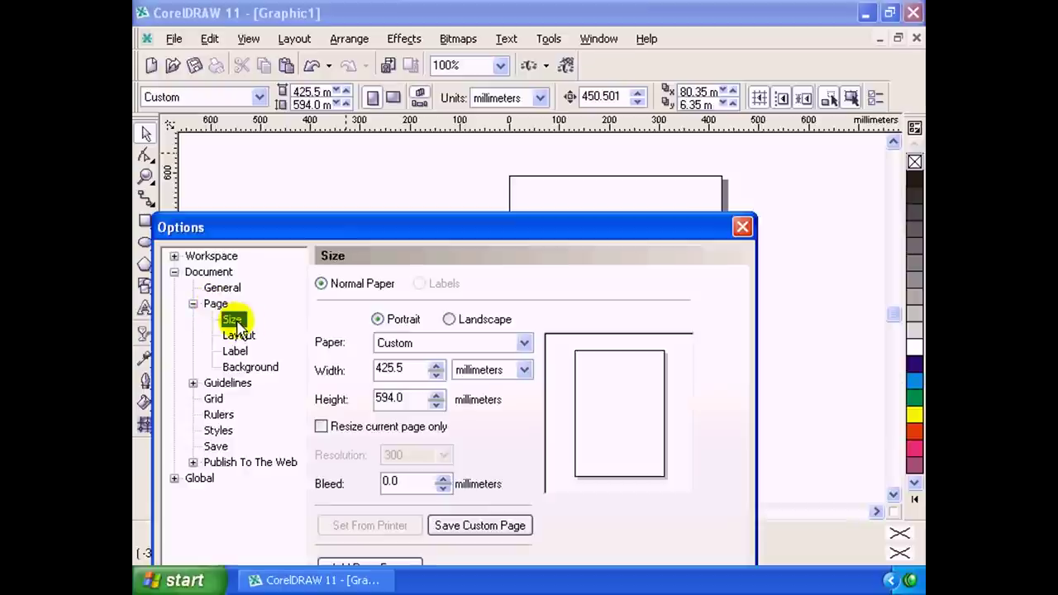
{"action": "left_click_drag", "start_coordinate": [476, 236], "coordinate": [504, 137]}
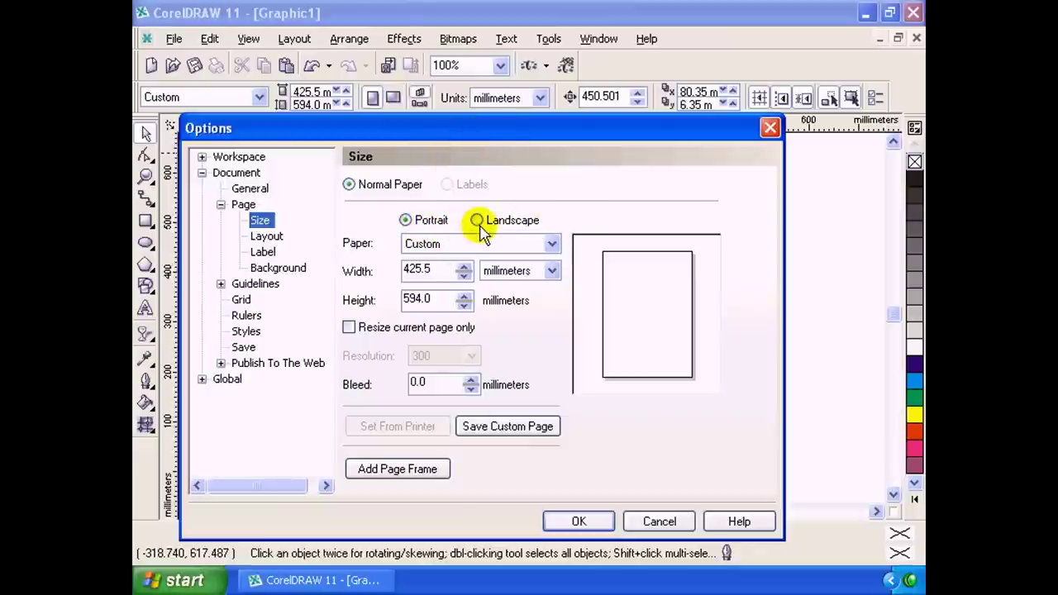
{"action": "left_click", "coordinate": [486, 221]}
{"action": "left_click", "coordinate": [413, 221]}
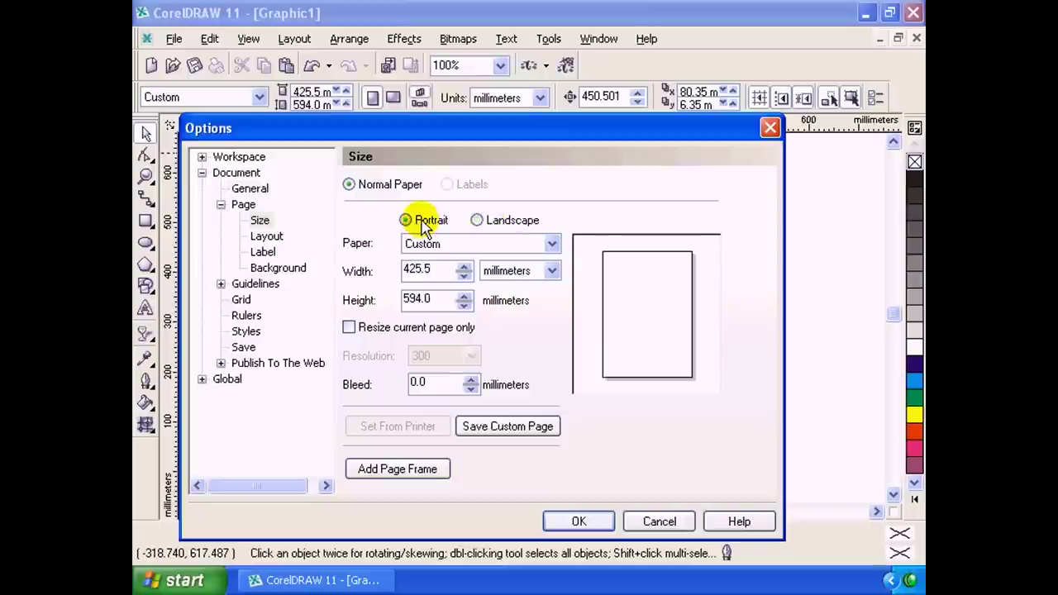
{"action": "left_click", "coordinate": [551, 243]}
{"action": "left_click", "coordinate": [588, 206]}
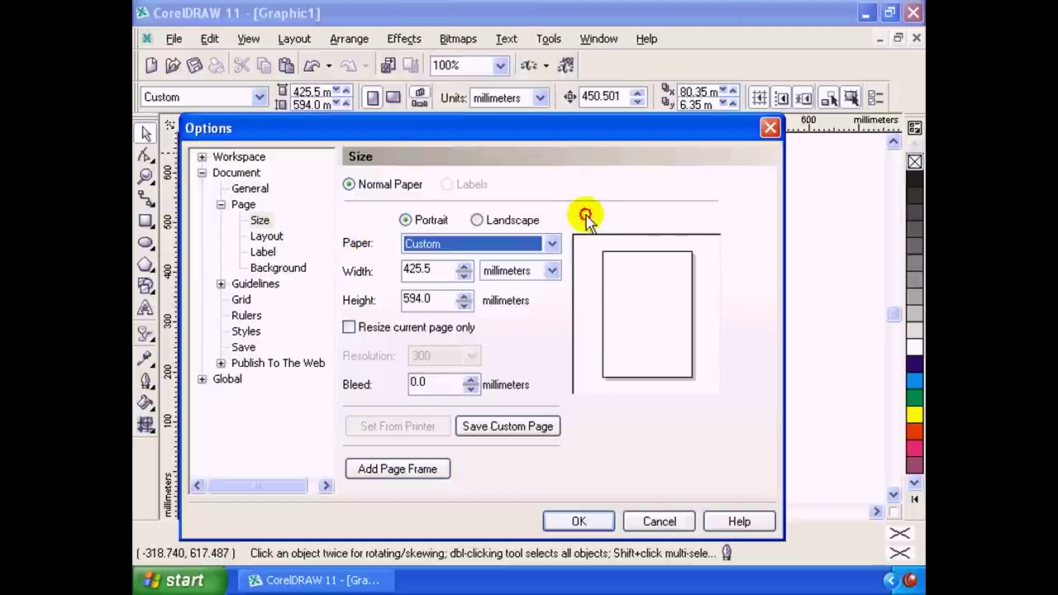
{"action": "left_click", "coordinate": [552, 244]}
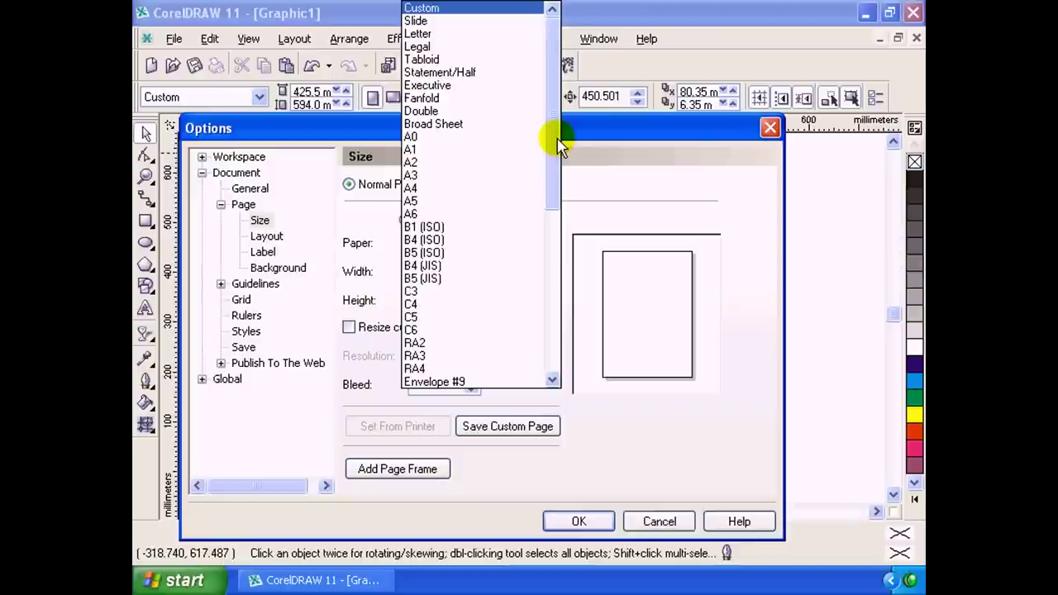
{"action": "mouse_move", "coordinate": [558, 139]}
{"action": "left_mouse_down"}
{"action": "mouse_move", "coordinate": [579, 253]}
{"action": "mouse_move", "coordinate": [562, 350]}
{"action": "mouse_move", "coordinate": [567, 88]}
{"action": "mouse_move", "coordinate": [545, 302]}
{"action": "mouse_move", "coordinate": [567, 71]}
{"action": "left_mouse_up"}
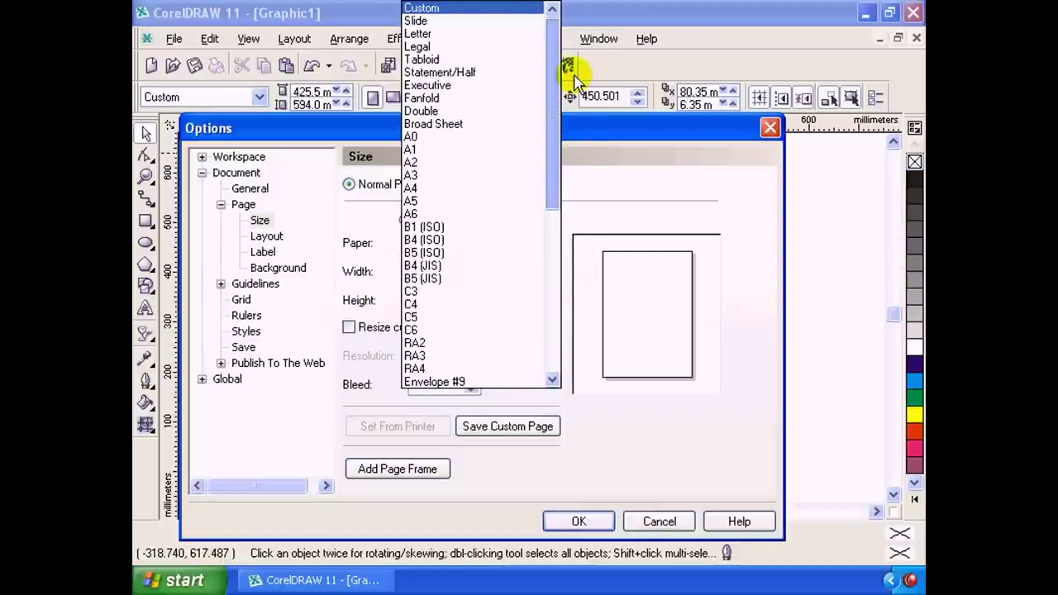
{"action": "left_click", "coordinate": [589, 188]}
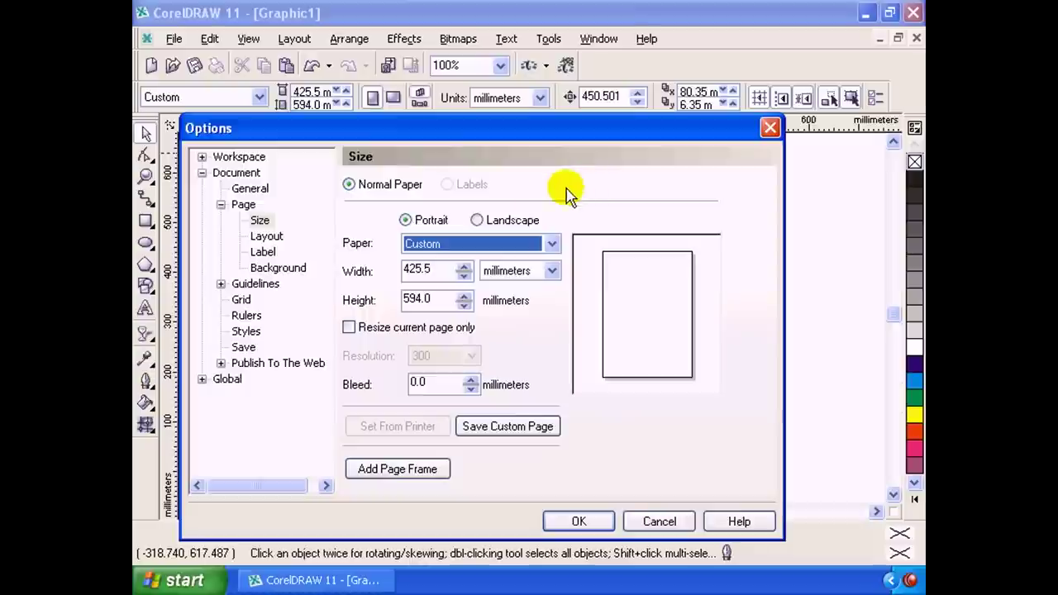
Confirm the 425.5 × 594.0 mm size in millimeters and choose Save Custom Page.
{"action": "double_click", "coordinate": [438, 269]}
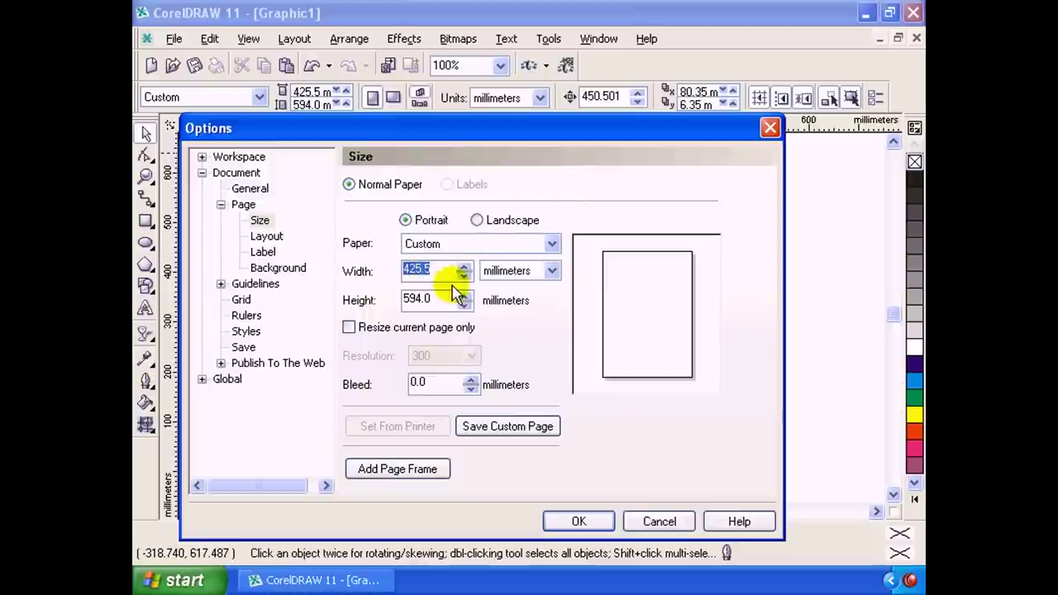
{"action": "double_click", "coordinate": [435, 298]}
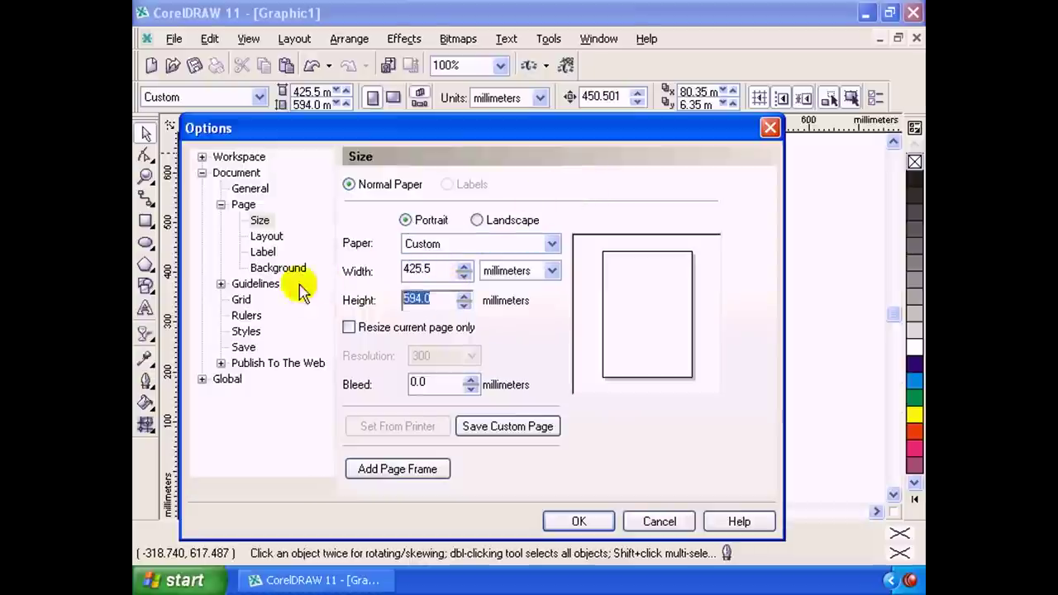
{"action": "double_click", "coordinate": [436, 270]}
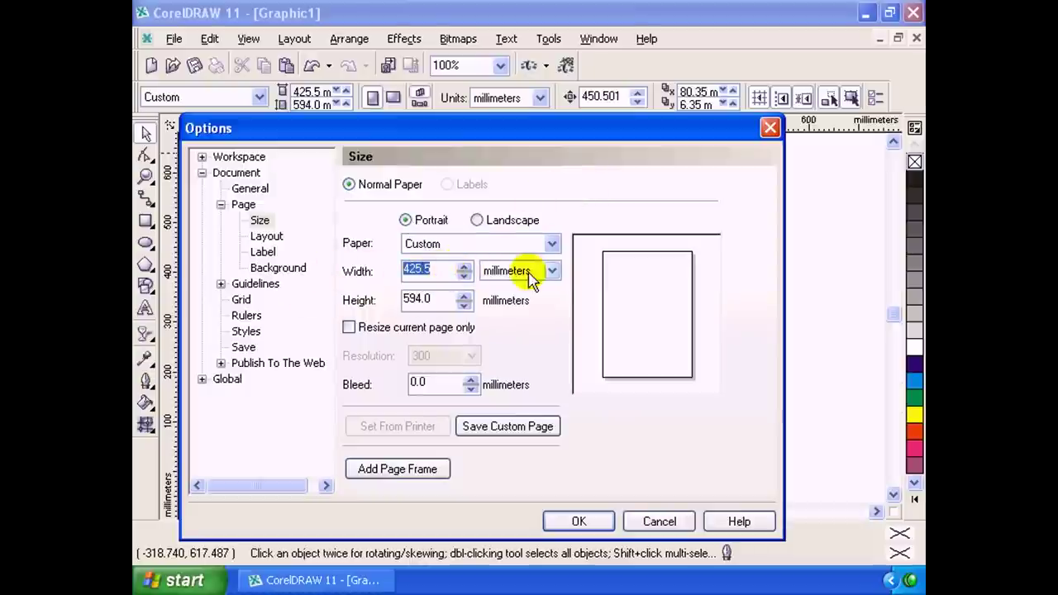
{"action": "left_click", "coordinate": [557, 272]}
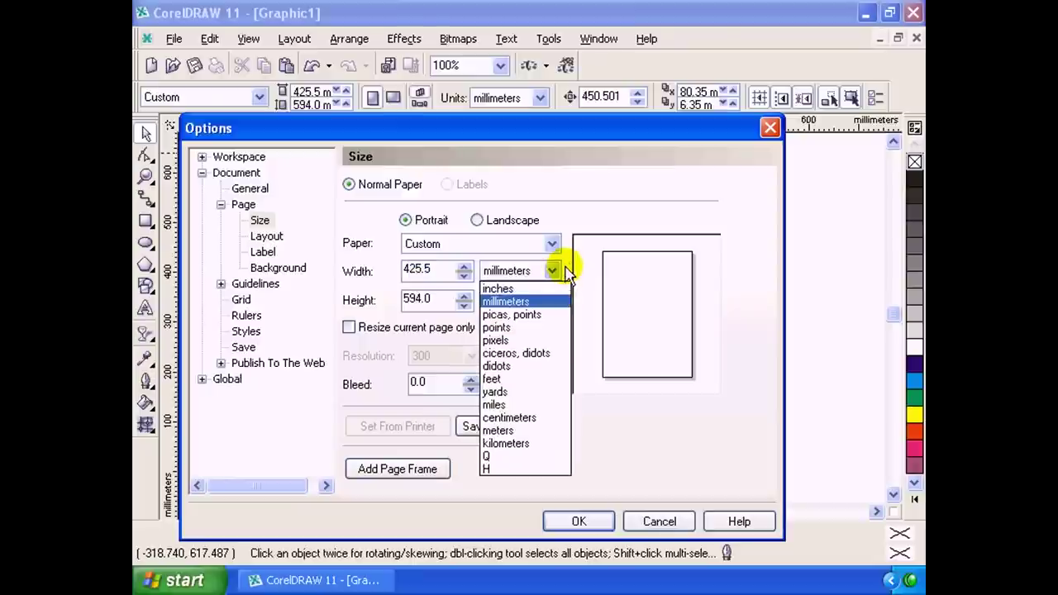
{"action": "left_click", "coordinate": [555, 272]}
{"action": "left_click", "coordinate": [554, 274]}
{"action": "left_click", "coordinate": [552, 274]}
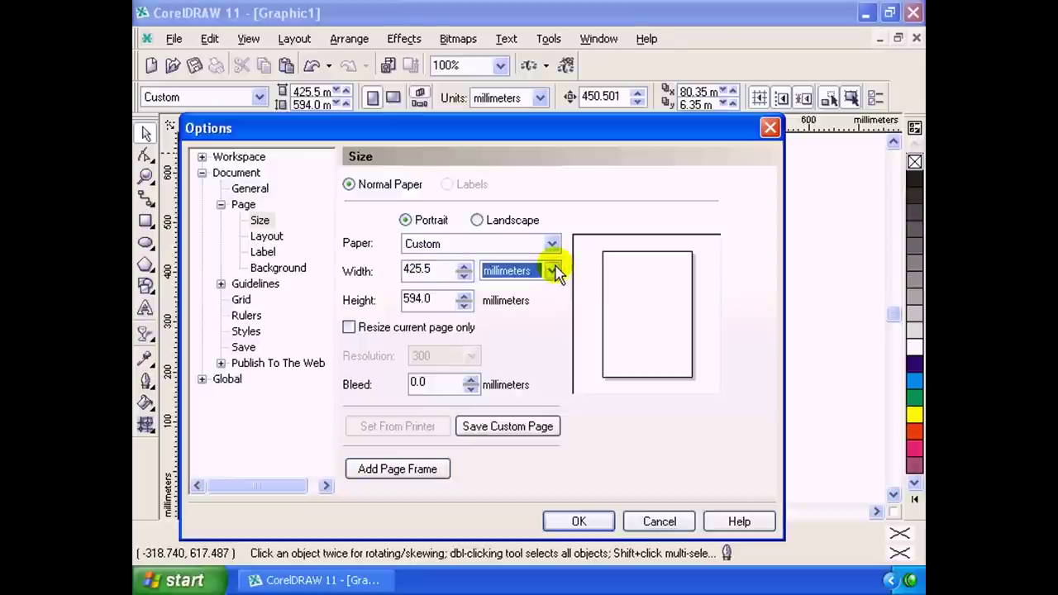
{"action": "left_click", "coordinate": [554, 273]}
{"action": "left_click", "coordinate": [554, 273]}
{"action": "left_click", "coordinate": [555, 272]}
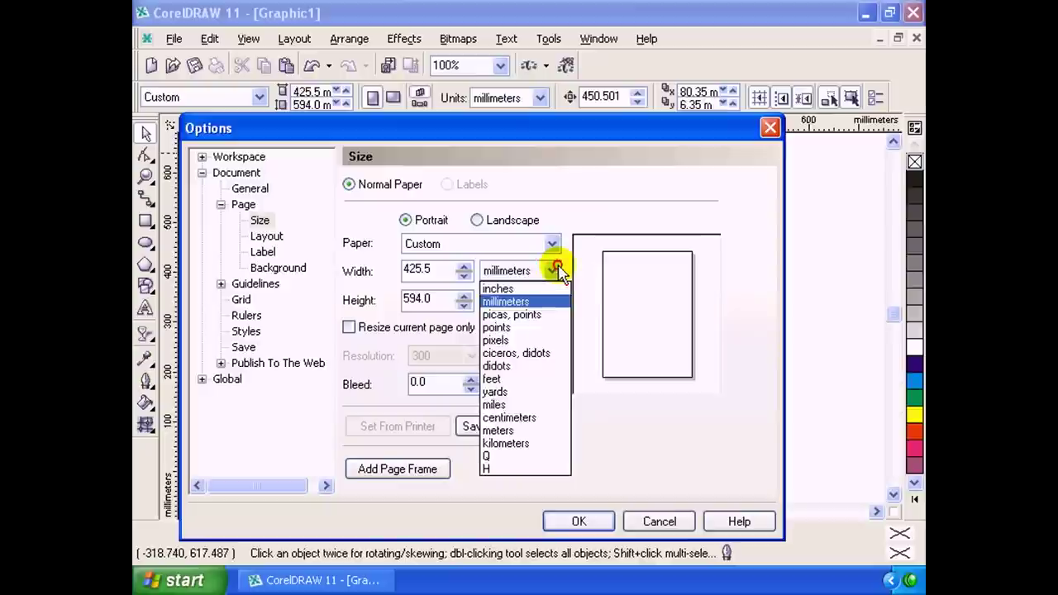
{"action": "left_click", "coordinate": [557, 272]}
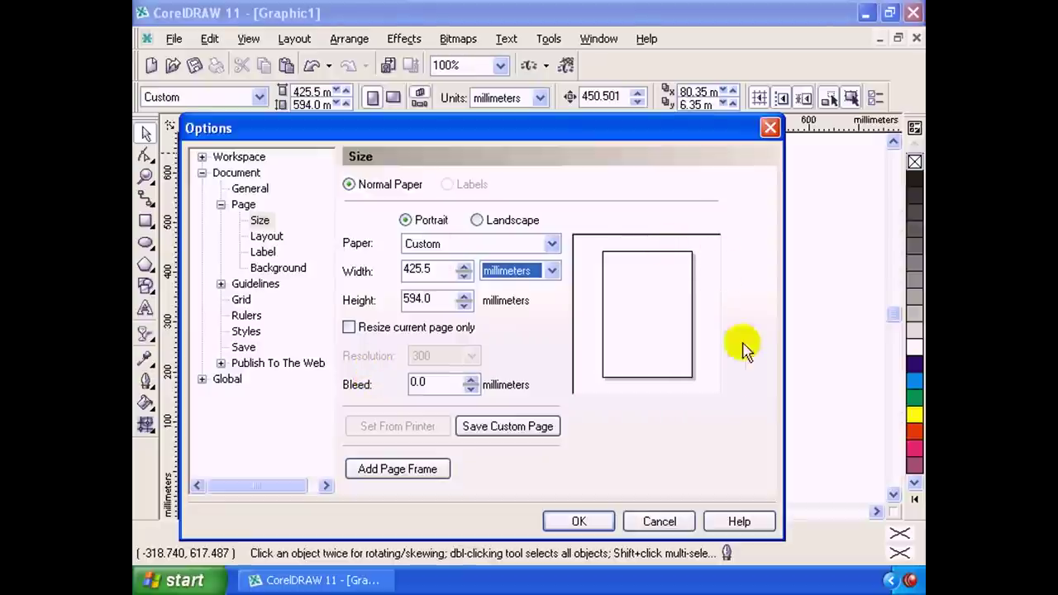
{"action": "left_click", "coordinate": [505, 430]}
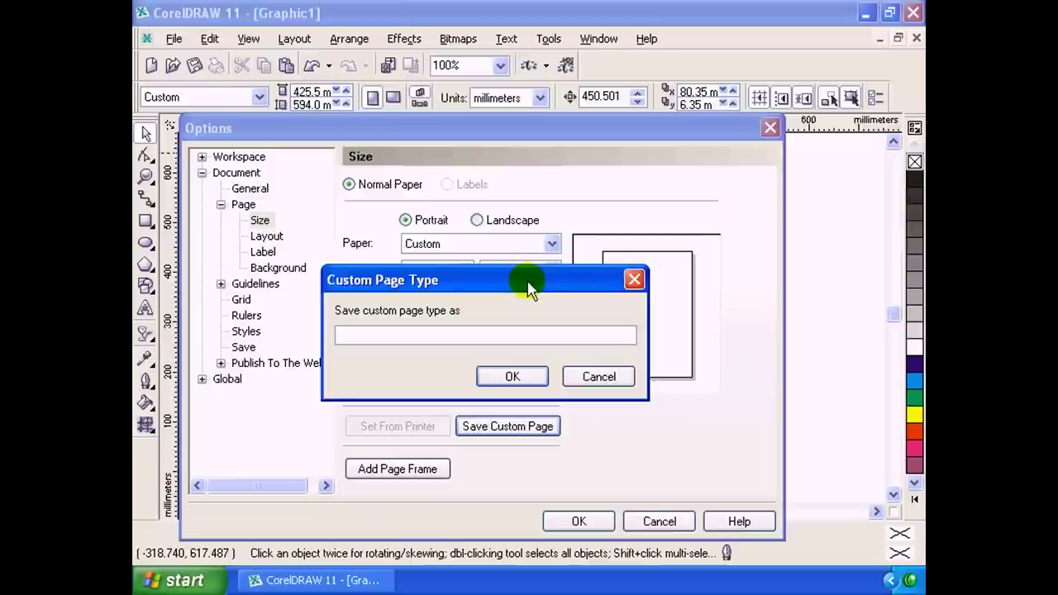
Close the Custom Page Type prompt, leaving a portrait Letter page of 8.5 × 11 inches.
{"action": "left_click_drag", "start_coordinate": [529, 289], "coordinate": [522, 319]}
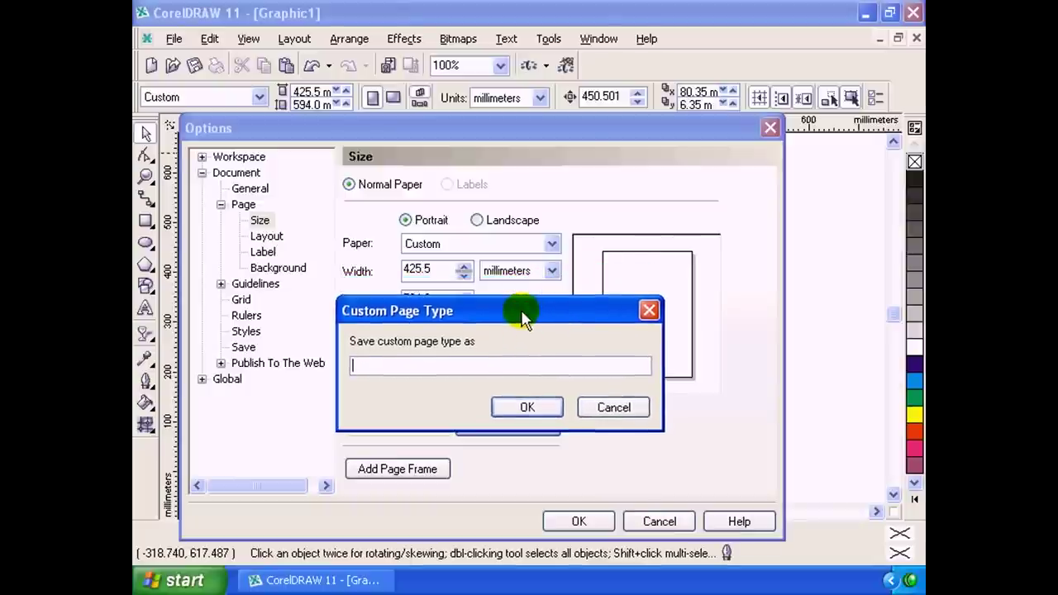
{"action": "left_click", "coordinate": [371, 369]}
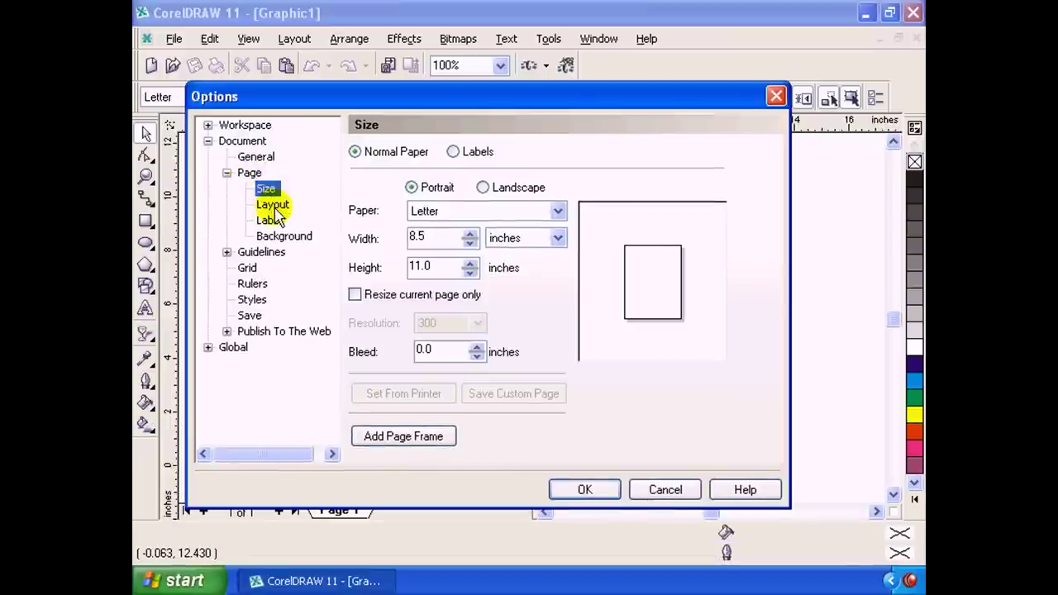
Try the Full Page, Book, Tent Card and Side-Fold Card page layouts.
{"action": "left_click", "coordinate": [271, 205]}
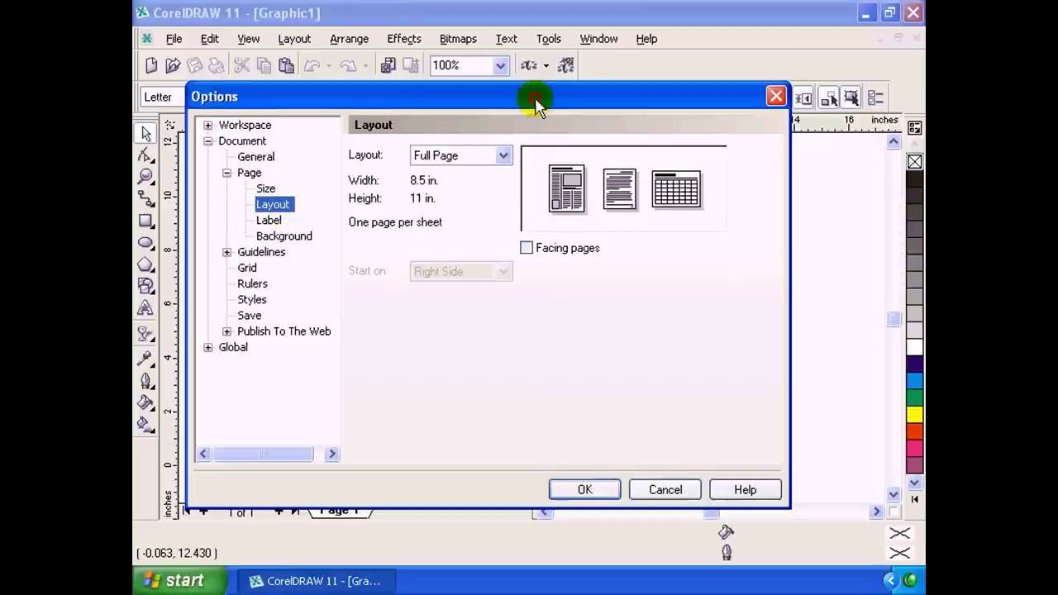
{"action": "left_click_drag", "start_coordinate": [536, 100], "coordinate": [533, 118]}
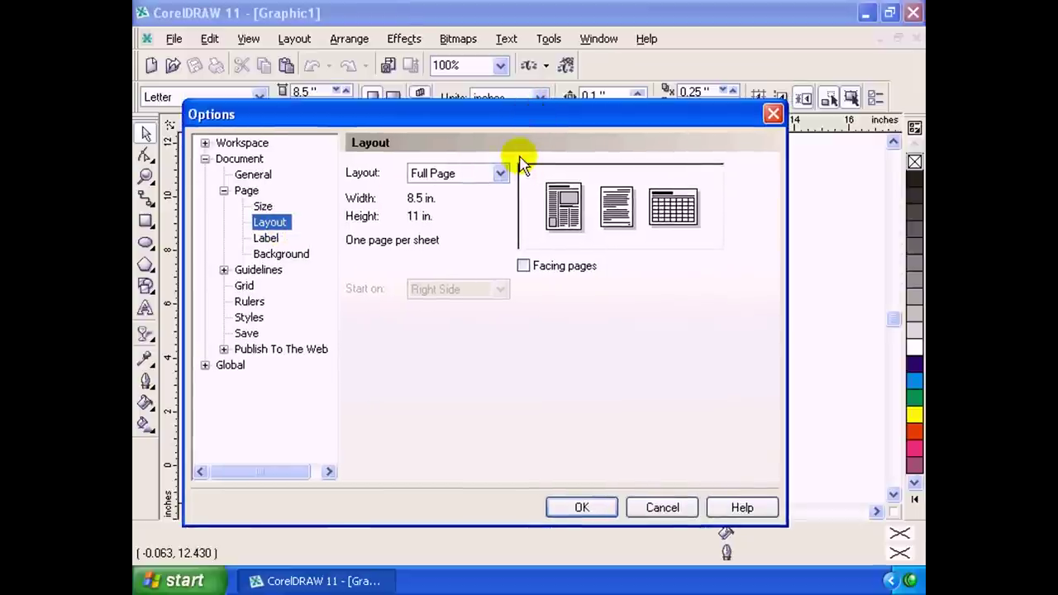
{"action": "left_click", "coordinate": [476, 172]}
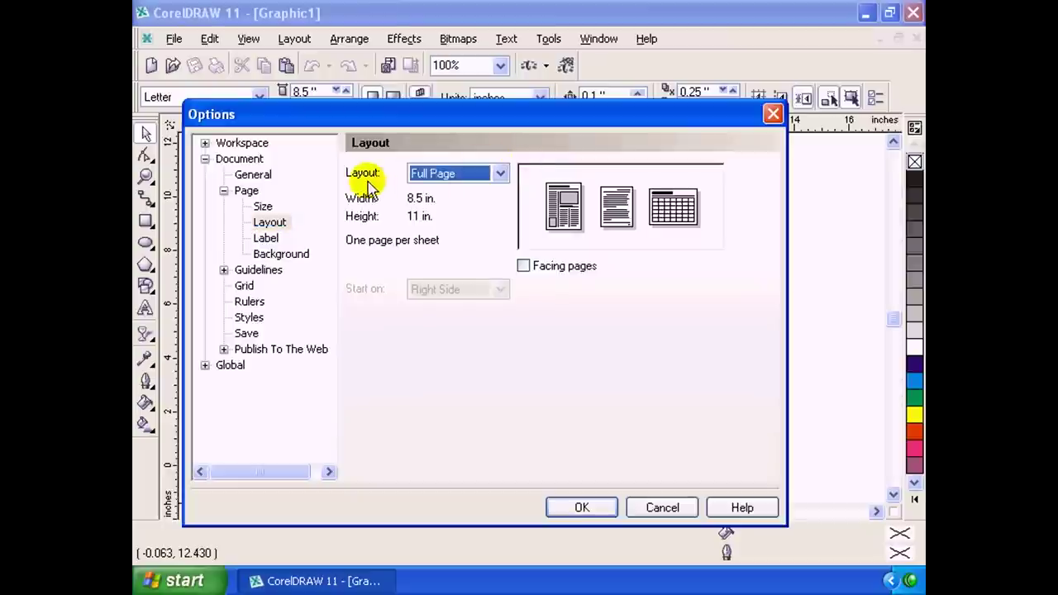
{"action": "left_click", "coordinate": [501, 173]}
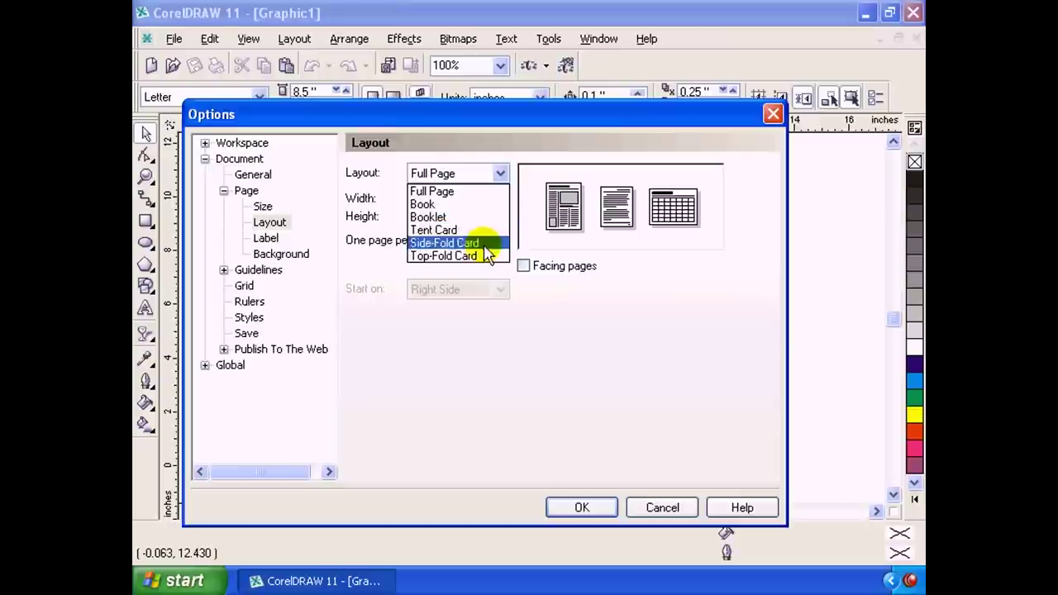
{"action": "left_click", "coordinate": [484, 191]}
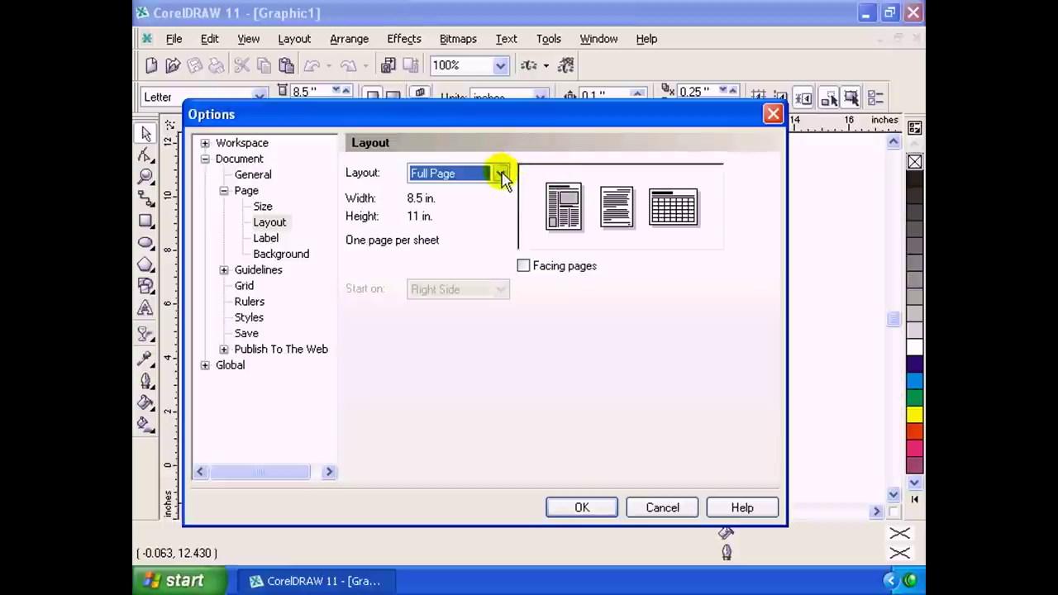
{"action": "left_click", "coordinate": [500, 174]}
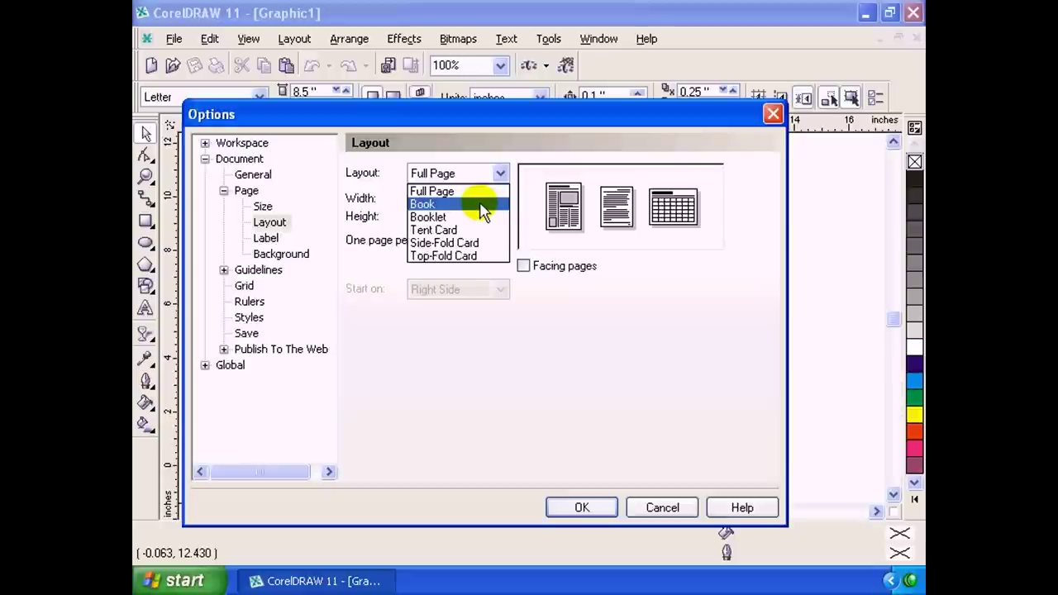
{"action": "left_click", "coordinate": [483, 206]}
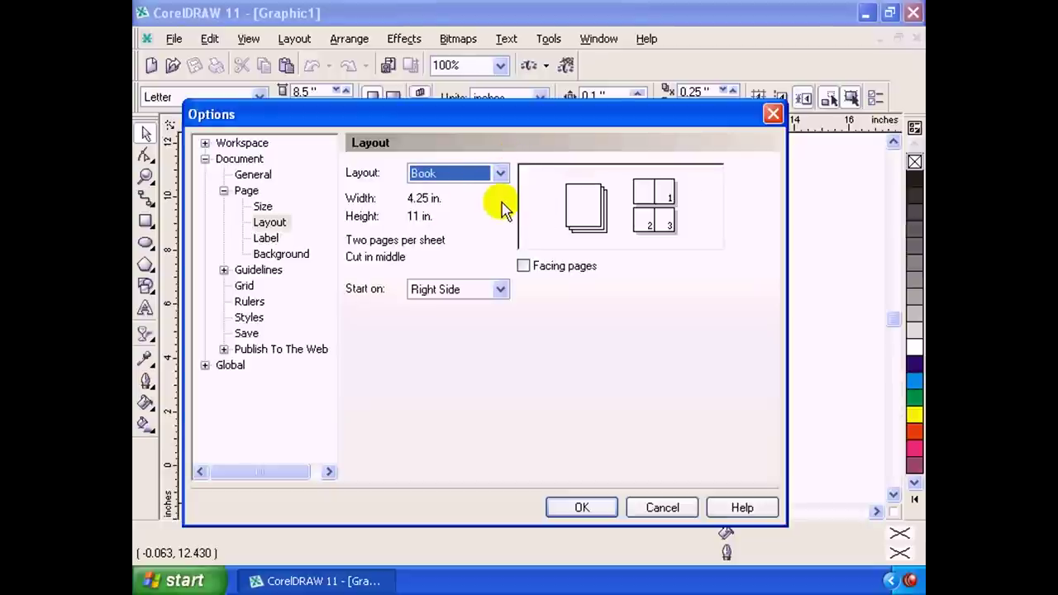
{"action": "left_click", "coordinate": [500, 173]}
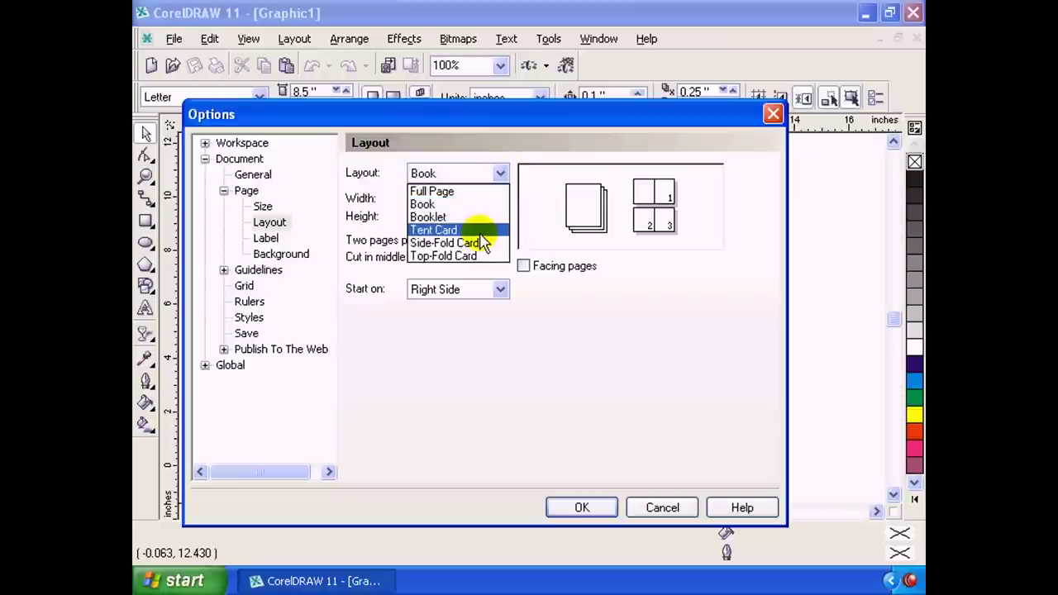
{"action": "left_click", "coordinate": [480, 231]}
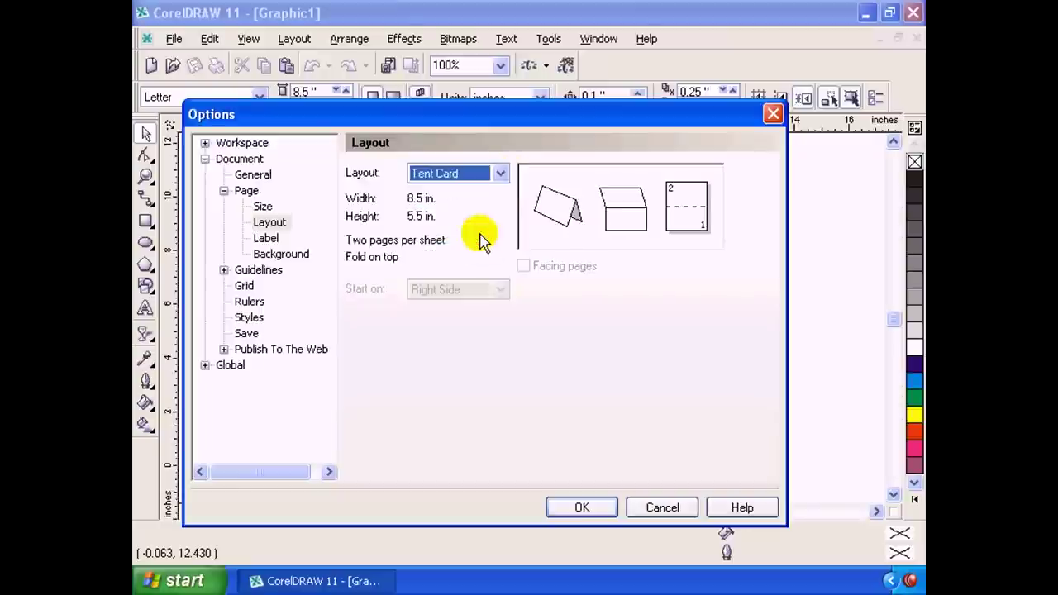
{"action": "left_click", "coordinate": [501, 176]}
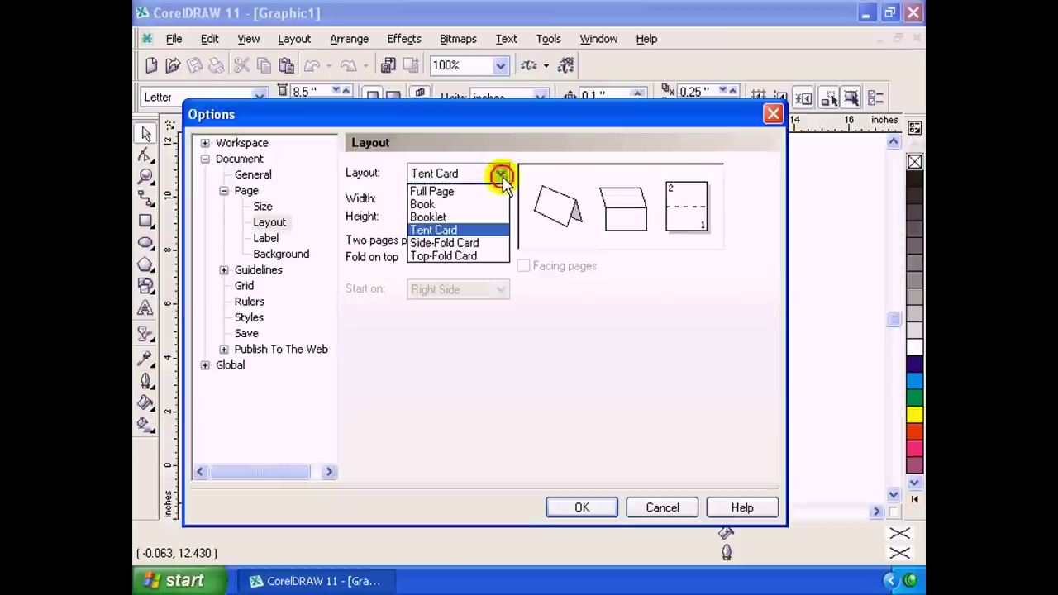
{"action": "left_click", "coordinate": [487, 241]}
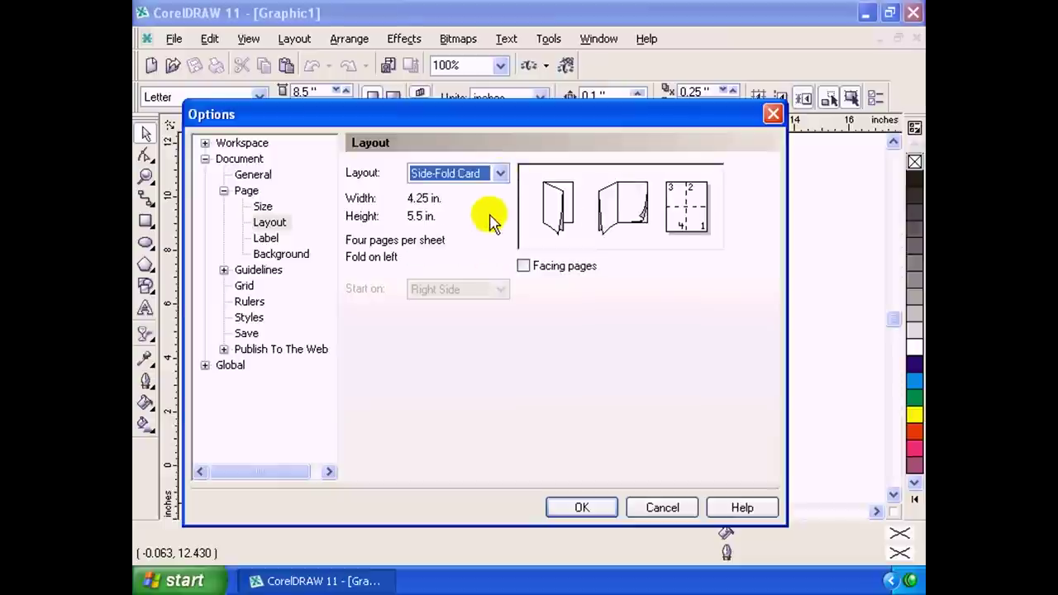
{"action": "left_click", "coordinate": [500, 174]}
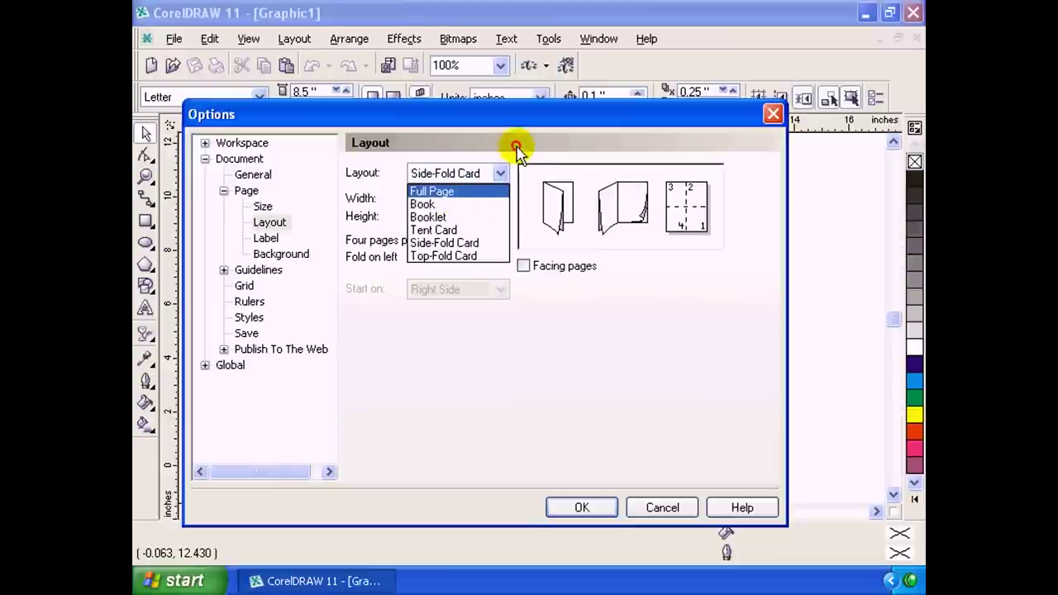
{"action": "left_click", "coordinate": [514, 154]}
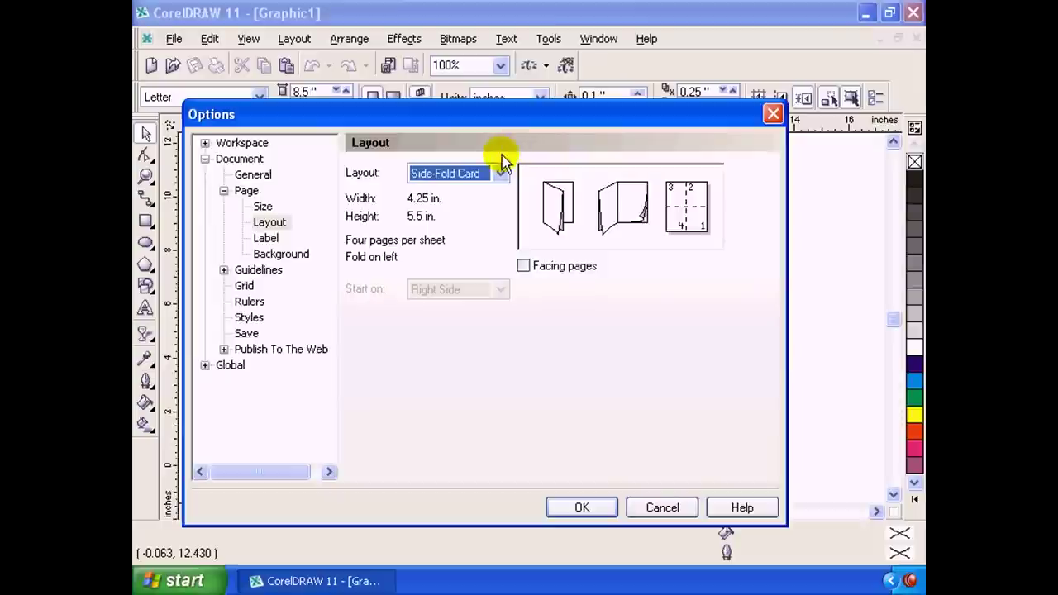
Apply the Booklet layout with Facing pages turned on.
{"action": "left_click", "coordinate": [500, 174]}
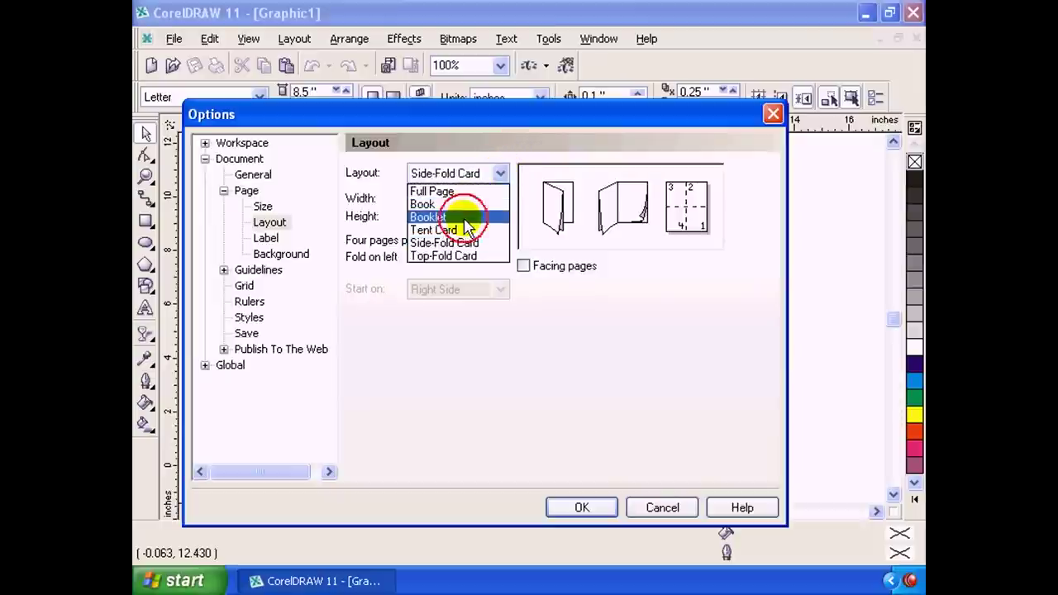
{"action": "left_click", "coordinate": [467, 218]}
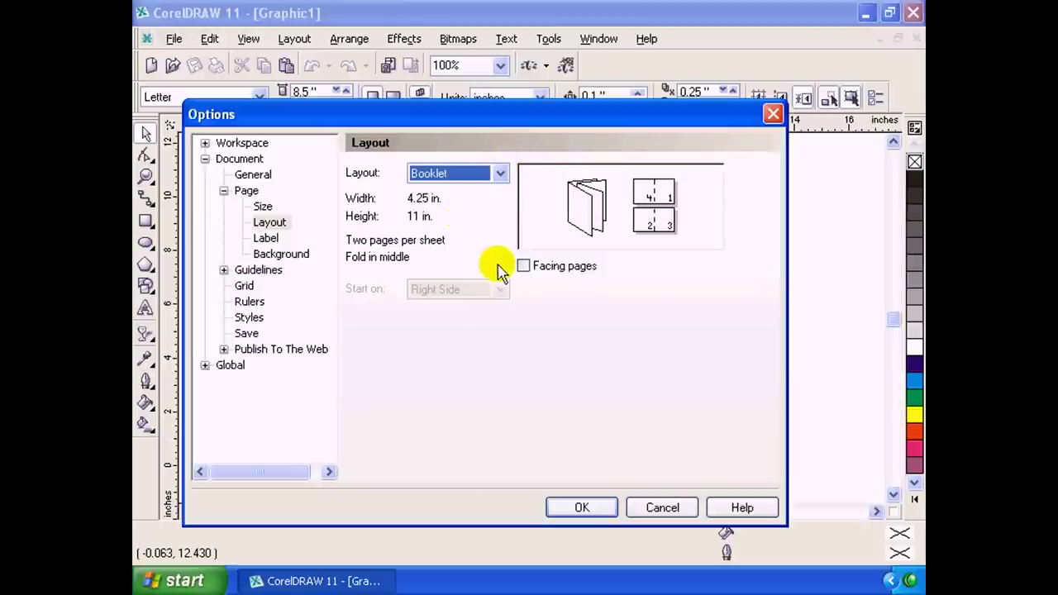
{"action": "left_click", "coordinate": [524, 266]}
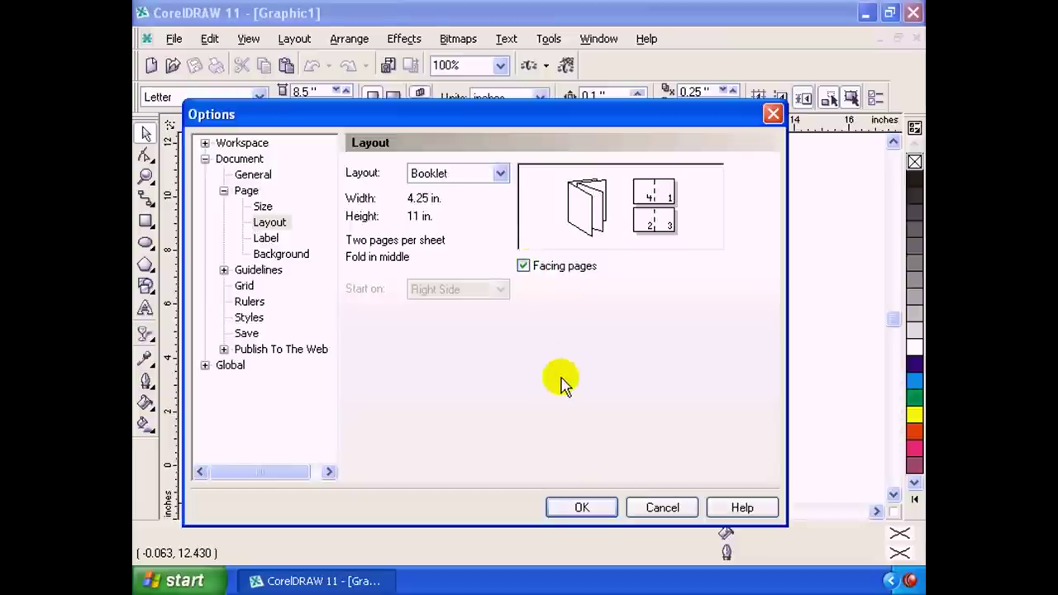
{"action": "left_click", "coordinate": [581, 506]}
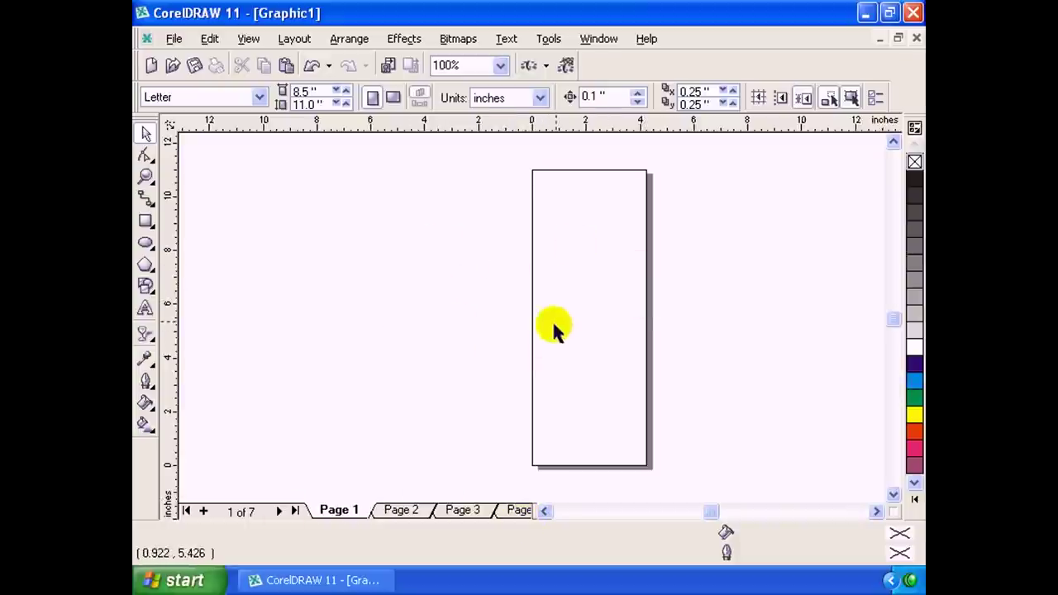
Reopen Page Setup's Layout settings and confirm the booklet layout with OK.
{"action": "left_click", "coordinate": [298, 41]}
{"action": "left_click", "coordinate": [351, 160]}
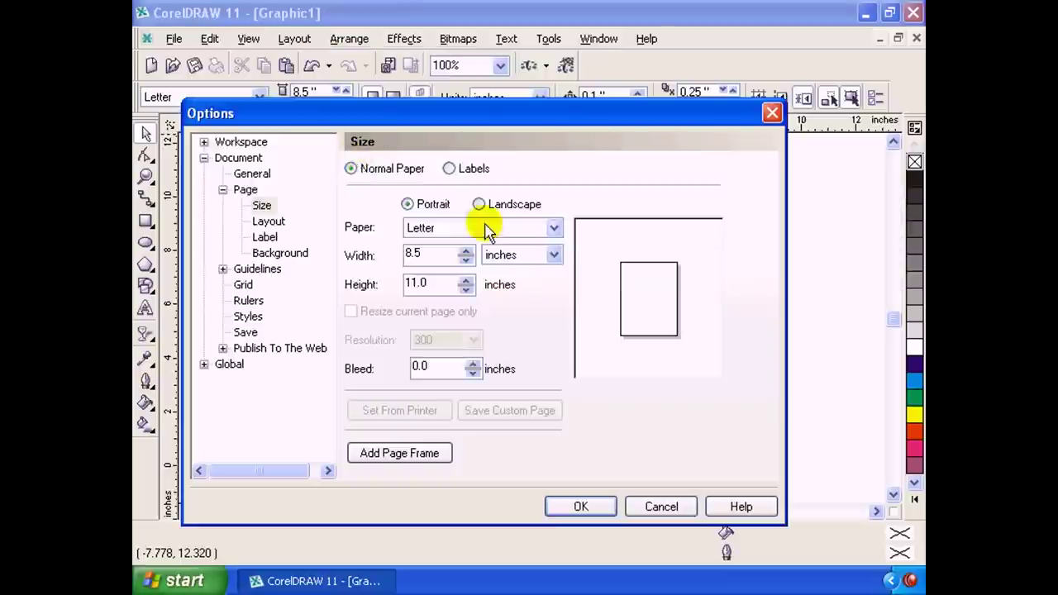
{"action": "left_click", "coordinate": [268, 220]}
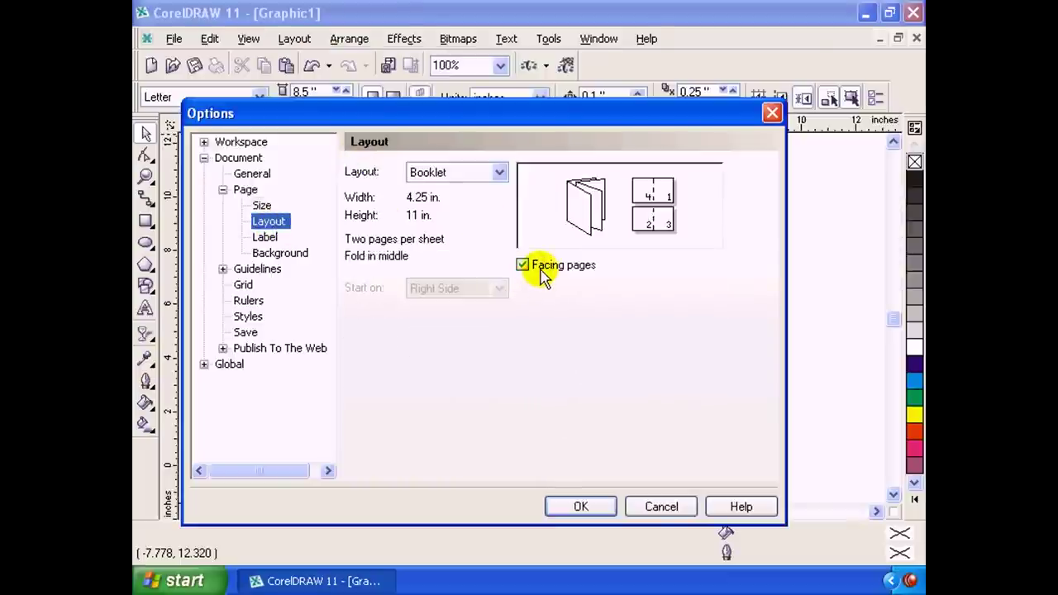
{"action": "left_click", "coordinate": [581, 506]}
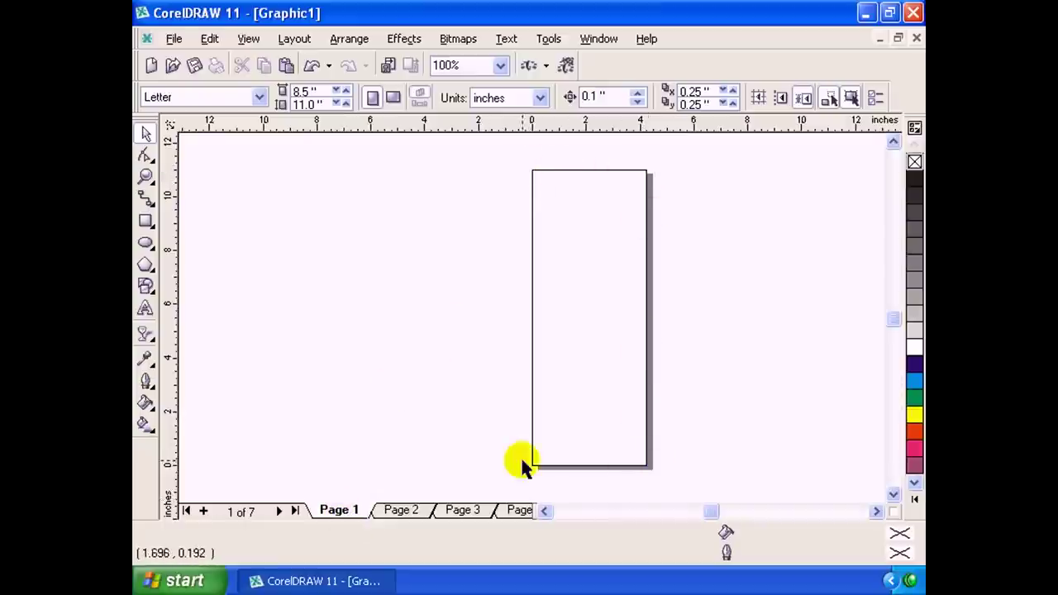
Browse the booklet pages 2, 3, 5, 6 and 7, ending on Page 7.
{"action": "left_click", "coordinate": [410, 514]}
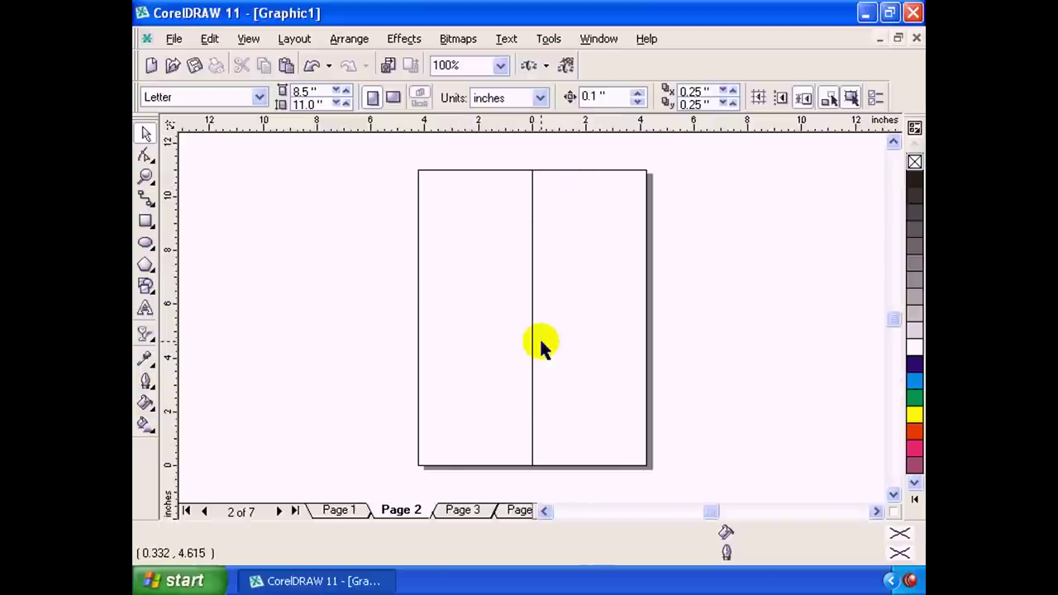
{"action": "left_click", "coordinate": [467, 510]}
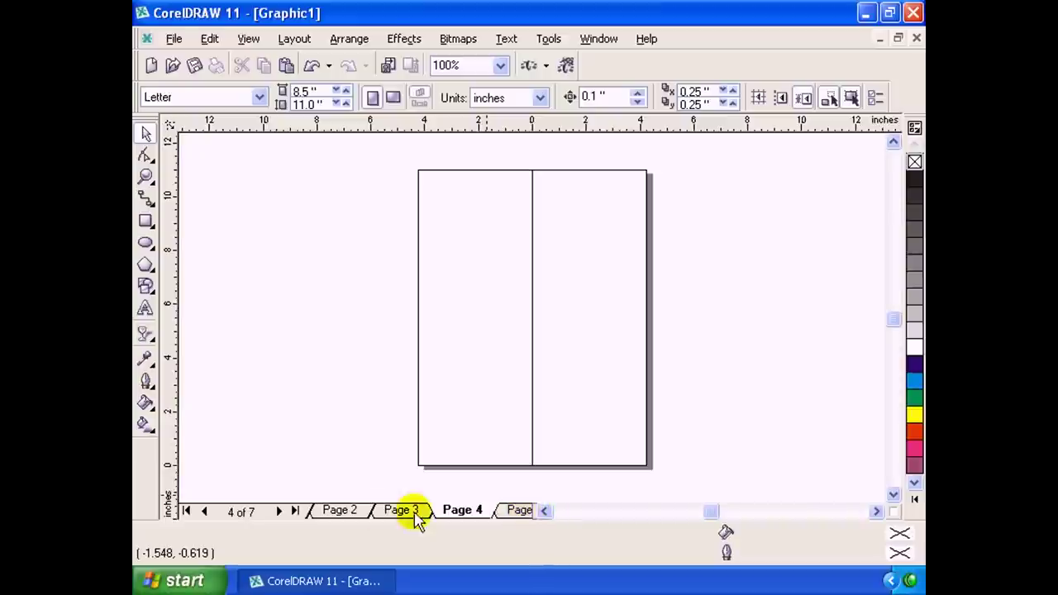
{"action": "left_click", "coordinate": [296, 511]}
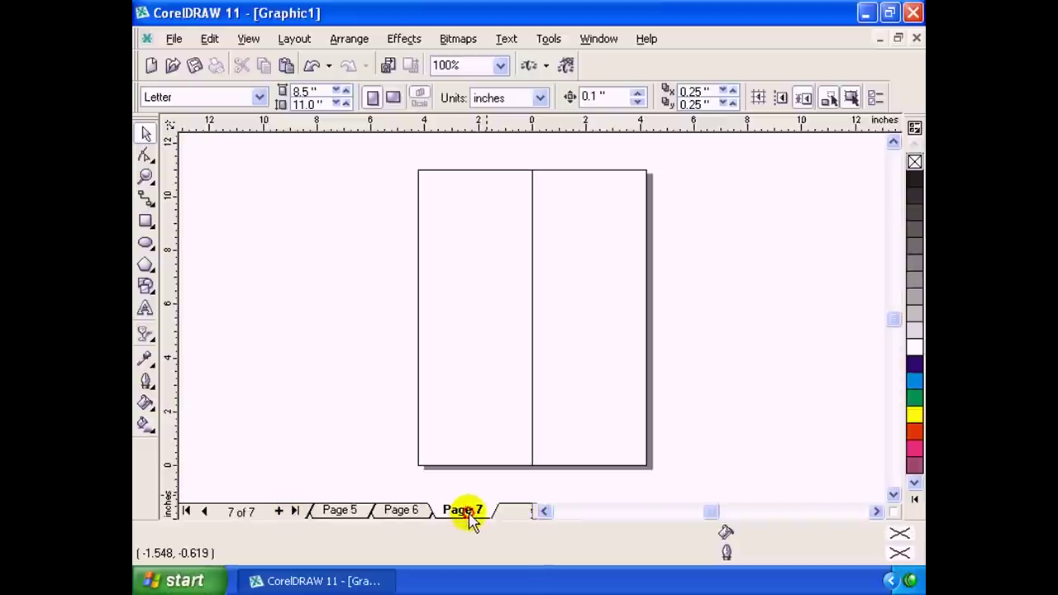
{"action": "left_click", "coordinate": [405, 511]}
{"action": "left_click", "coordinate": [459, 510]}
{"action": "left_click", "coordinate": [392, 511]}
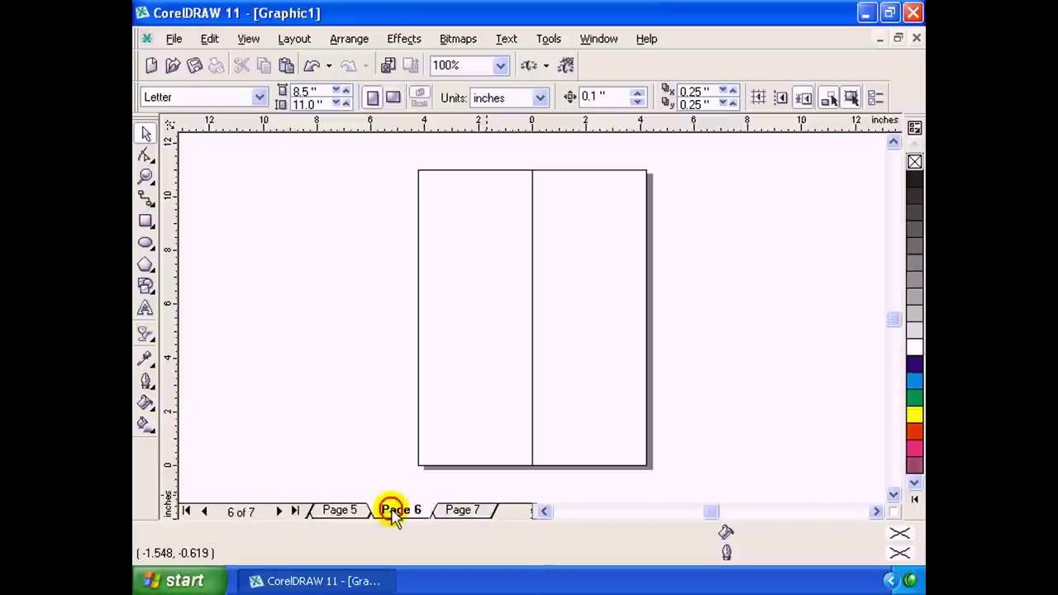
{"action": "left_click", "coordinate": [342, 513]}
{"action": "left_click", "coordinate": [409, 509]}
{"action": "left_click", "coordinate": [345, 512]}
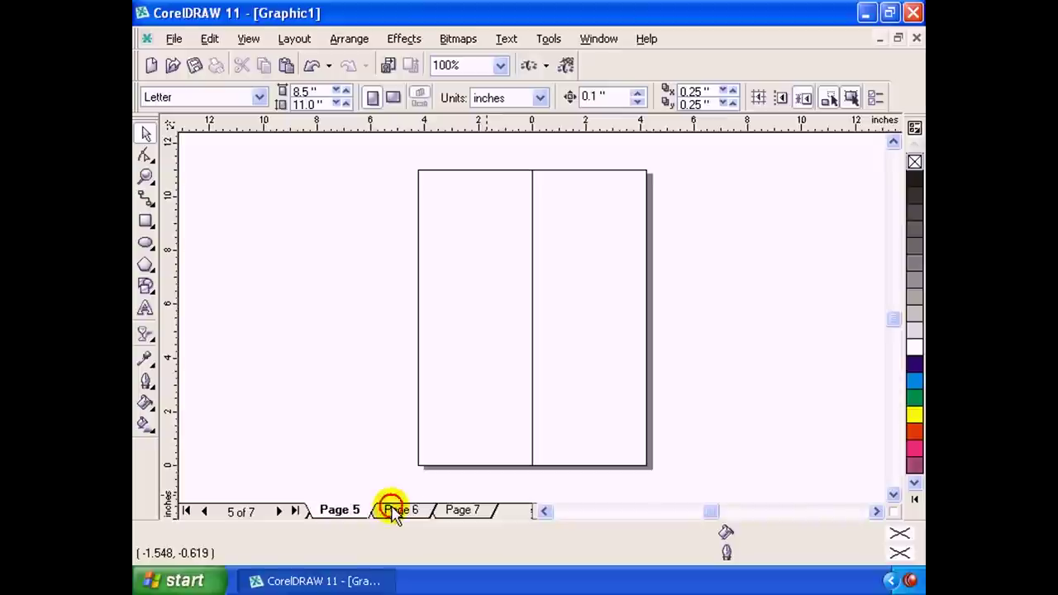
{"action": "left_click", "coordinate": [393, 511]}
{"action": "left_click", "coordinate": [461, 511]}
{"action": "left_click", "coordinate": [294, 38]}
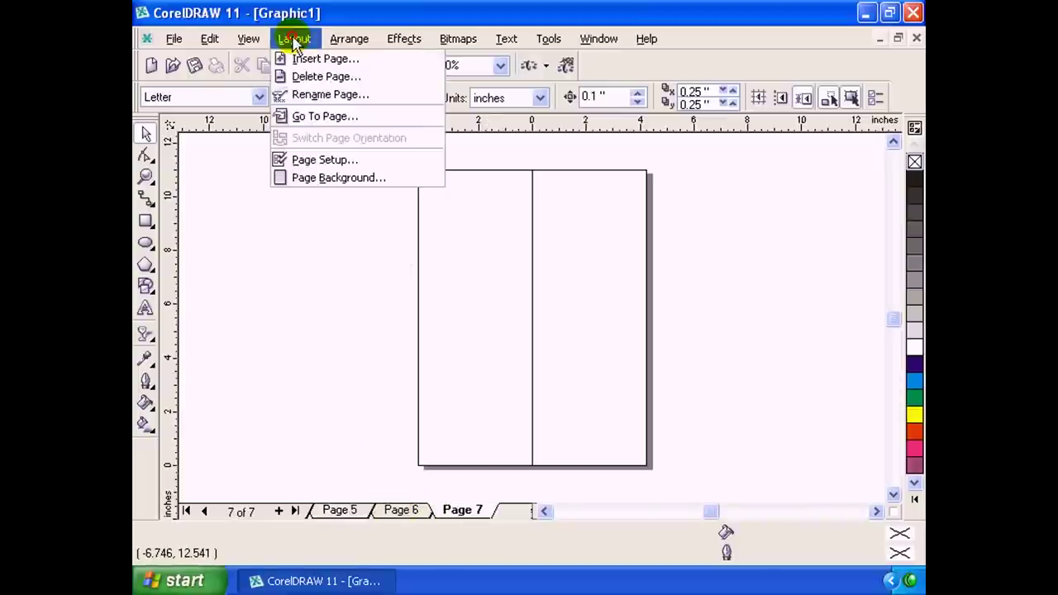
Turn on Facing pages in Page Setup and show the page Label settings.
{"action": "left_click", "coordinate": [358, 160]}
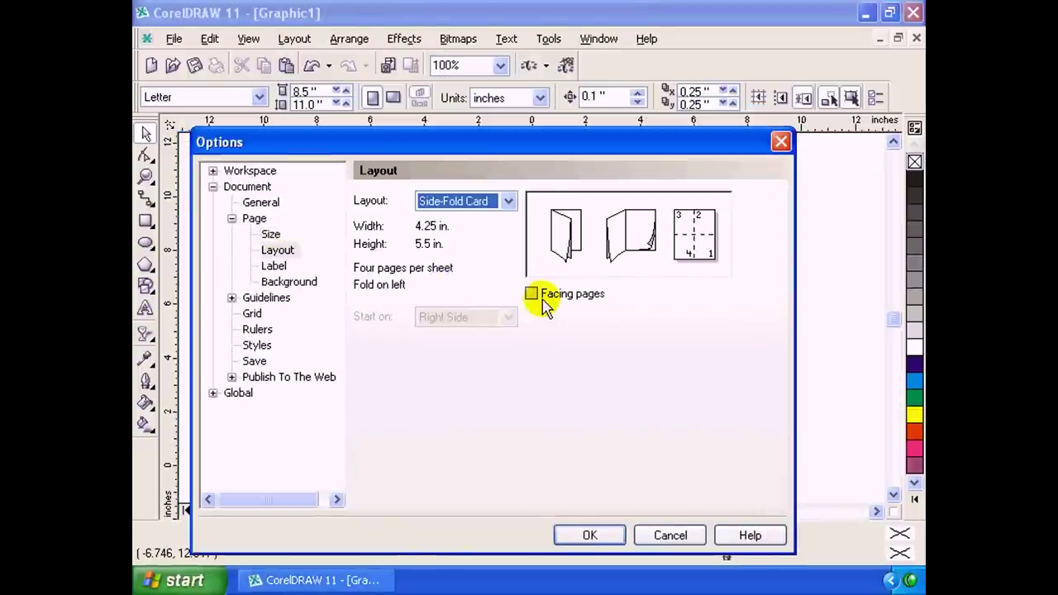
{"action": "left_click", "coordinate": [537, 297]}
{"action": "mouse_move", "coordinate": [588, 144]}
{"action": "left_mouse_down"}
{"action": "mouse_move", "coordinate": [590, 287]}
{"action": "mouse_move", "coordinate": [585, 261]}
{"action": "mouse_move", "coordinate": [573, 445]}
{"action": "mouse_move", "coordinate": [684, 135]}
{"action": "left_mouse_up"}
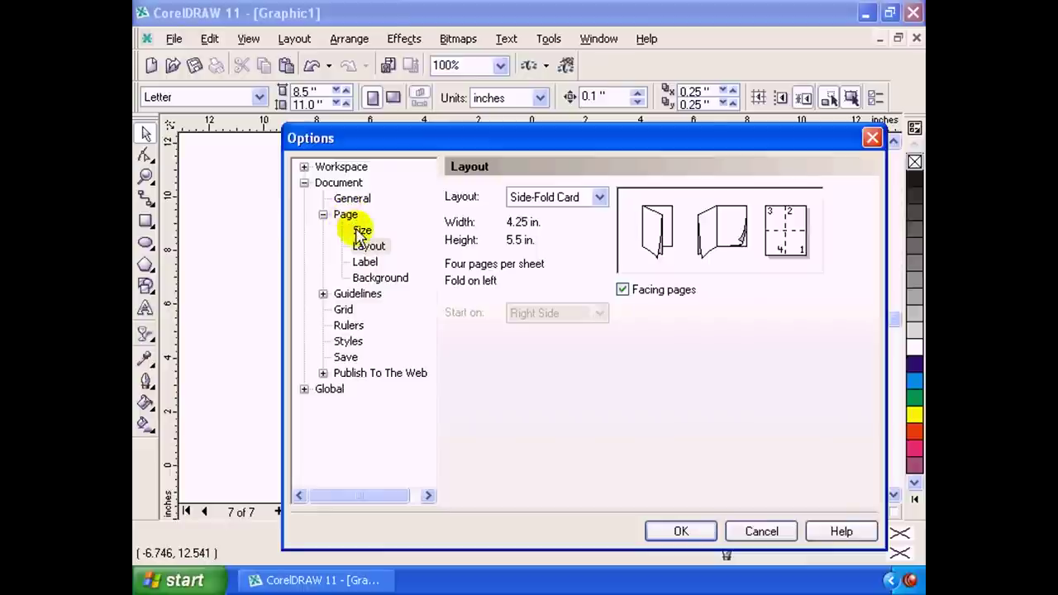
{"action": "left_click", "coordinate": [364, 264]}
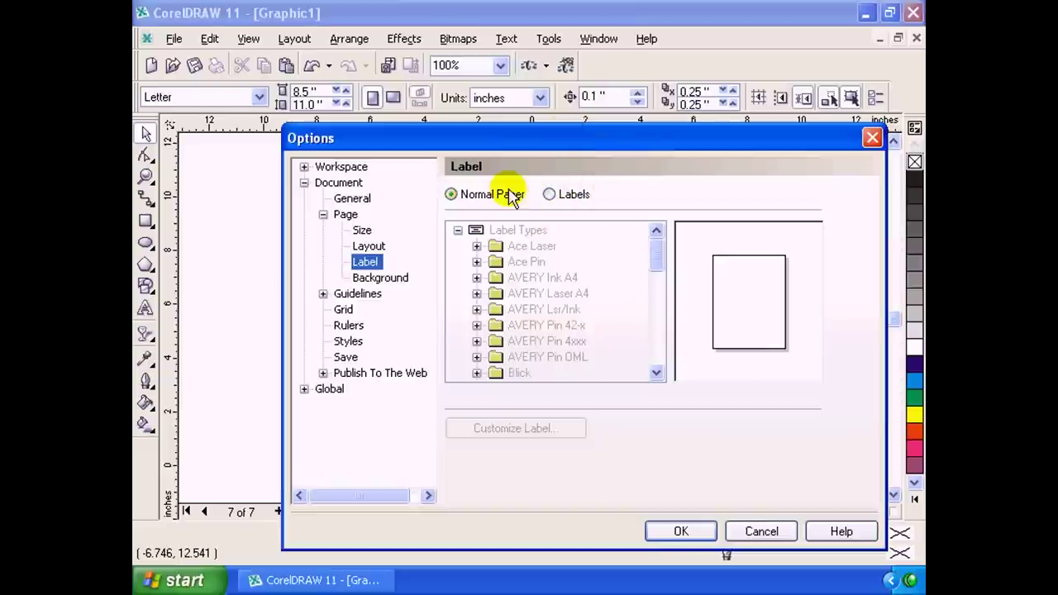
Switch the page to label stock and preview the Ace Laser label layouts.
{"action": "left_click", "coordinate": [550, 196]}
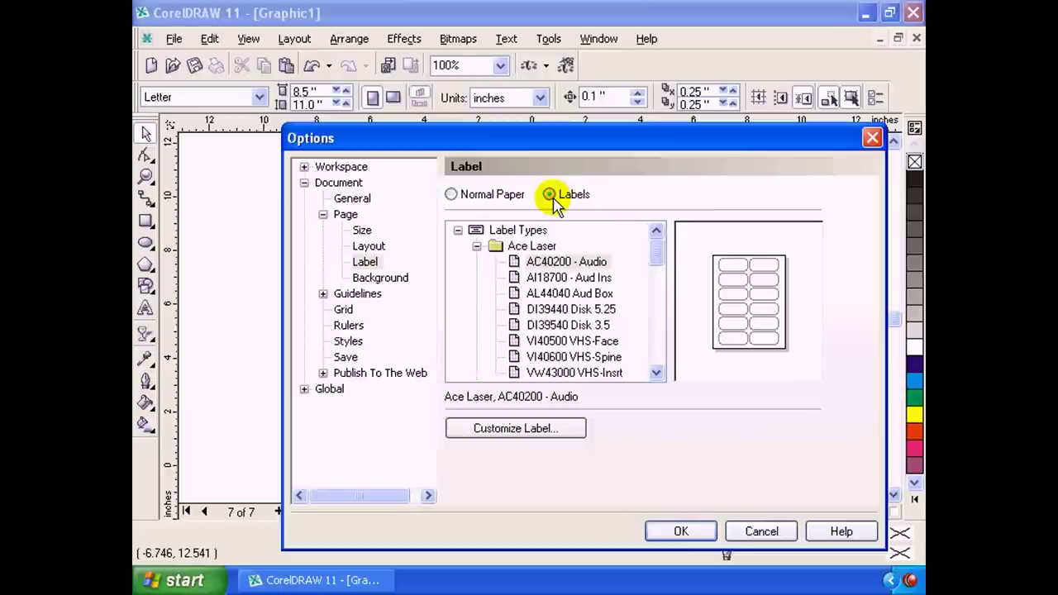
{"action": "mouse_move", "coordinate": [665, 246]}
{"action": "left_mouse_down"}
{"action": "mouse_move", "coordinate": [661, 271]}
{"action": "mouse_move", "coordinate": [658, 247]}
{"action": "left_mouse_up"}
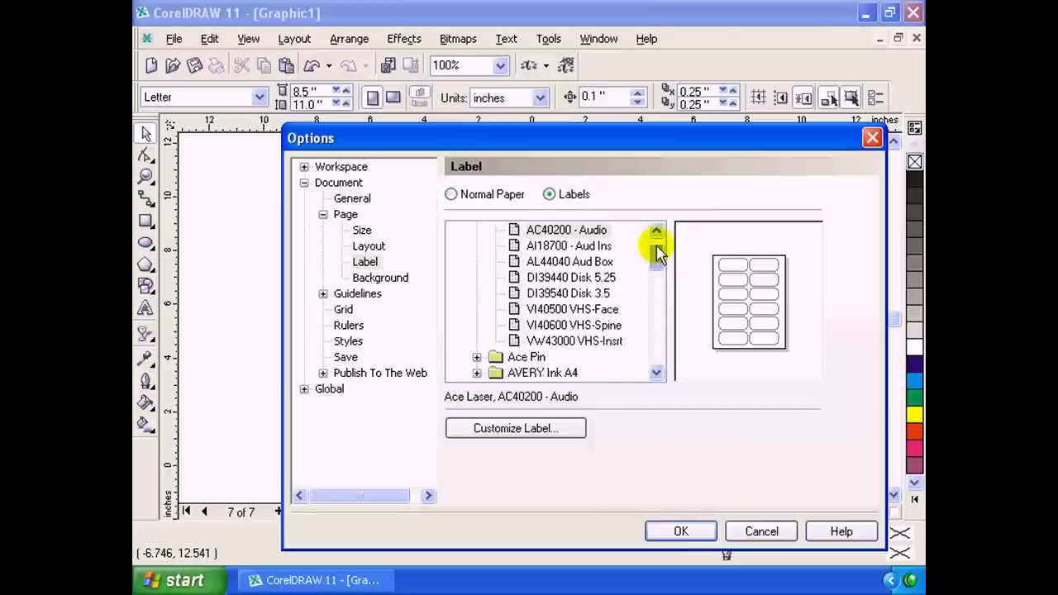
{"action": "left_click", "coordinate": [581, 266]}
{"action": "left_click", "coordinate": [571, 277]}
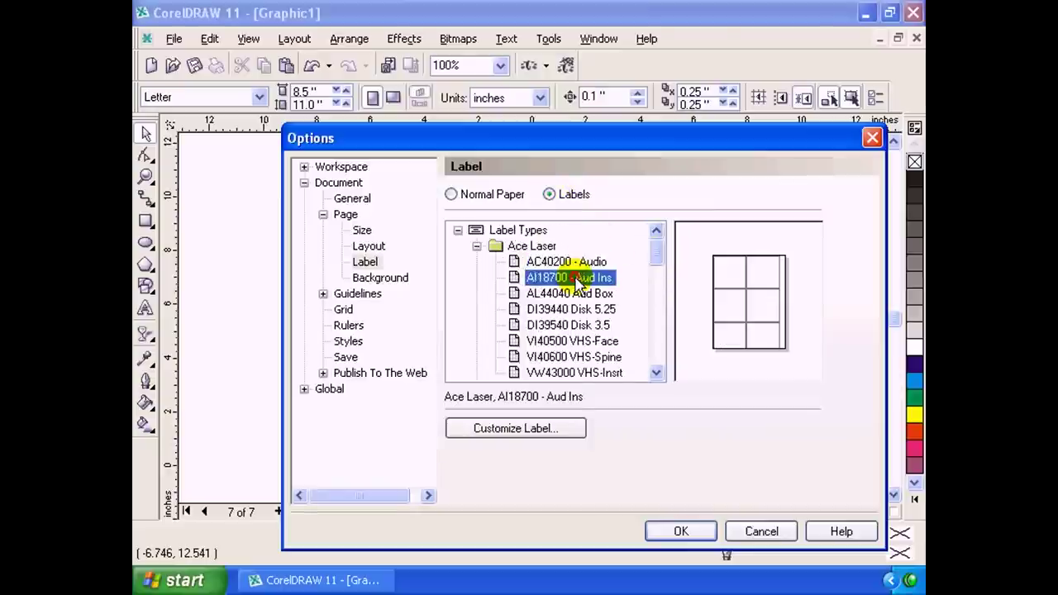
{"action": "left_click", "coordinate": [551, 293]}
{"action": "left_click", "coordinate": [553, 261]}
{"action": "left_click", "coordinate": [552, 278]}
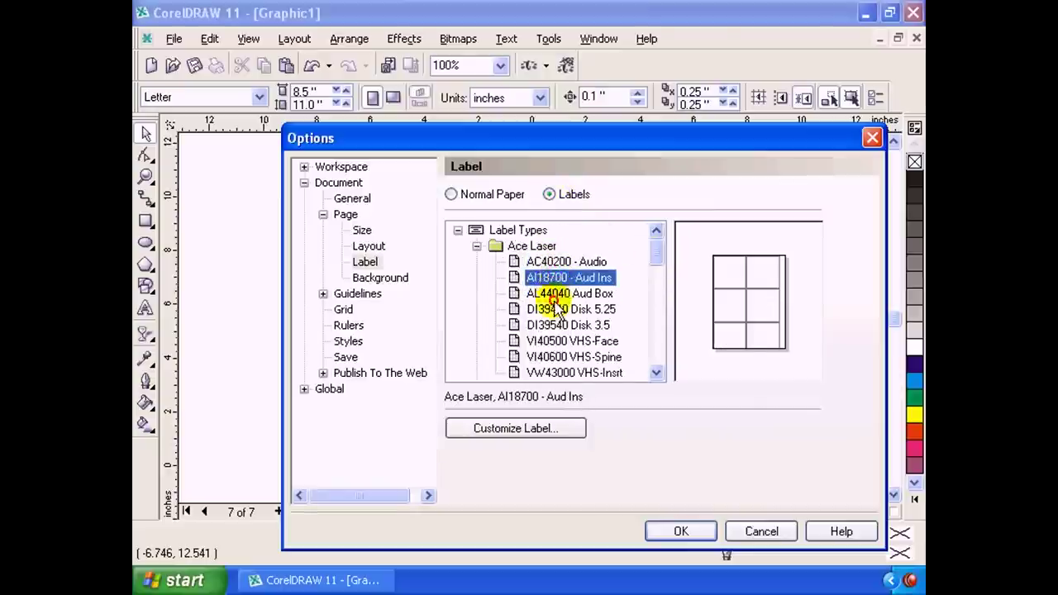
{"action": "left_click", "coordinate": [551, 293]}
{"action": "left_click", "coordinate": [552, 309]}
{"action": "left_click", "coordinate": [562, 325]}
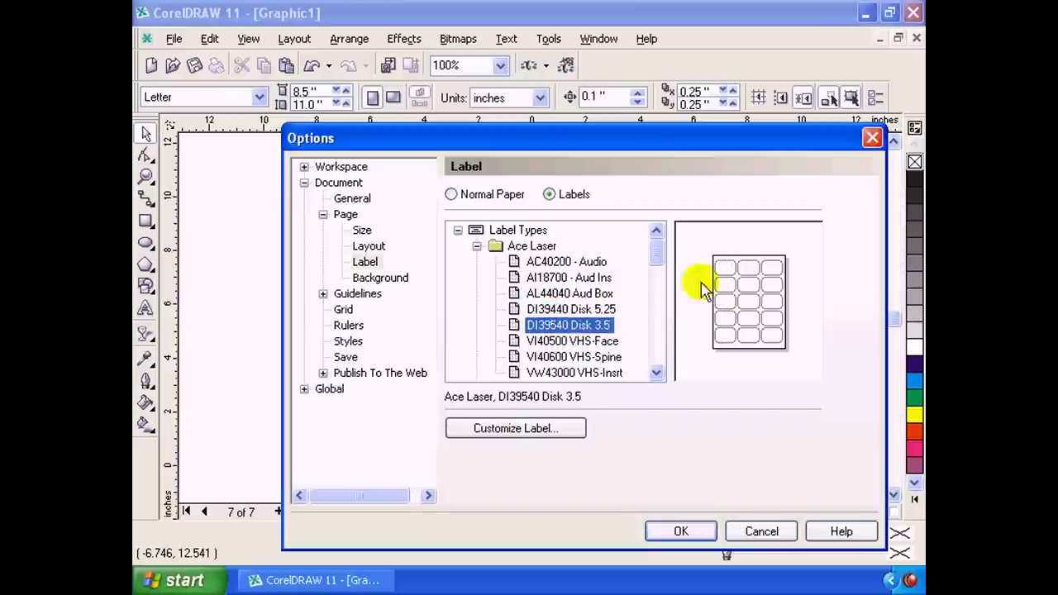
{"action": "left_click", "coordinate": [599, 341]}
Browse the AVERY Ink A4 labels and choose J8160 - 63.5x38.1.
{"action": "left_click_drag", "start_coordinate": [656, 248], "coordinate": [656, 278]}
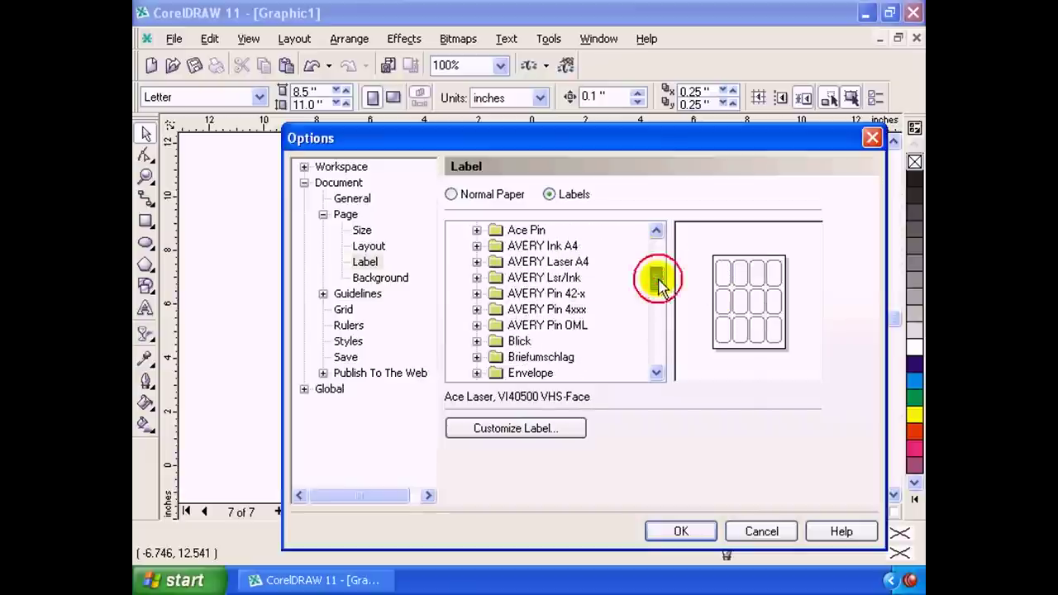
{"action": "left_click", "coordinate": [579, 247]}
{"action": "left_click", "coordinate": [477, 245]}
{"action": "left_click", "coordinate": [541, 245]}
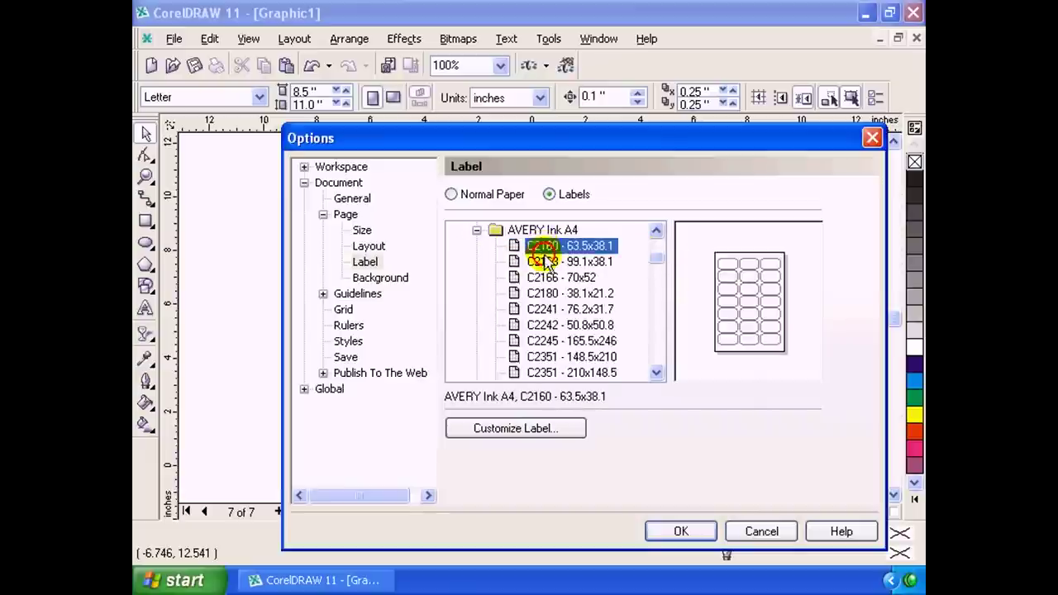
{"action": "left_click", "coordinate": [545, 261]}
{"action": "left_click", "coordinate": [545, 293]}
{"action": "left_click", "coordinate": [546, 325]}
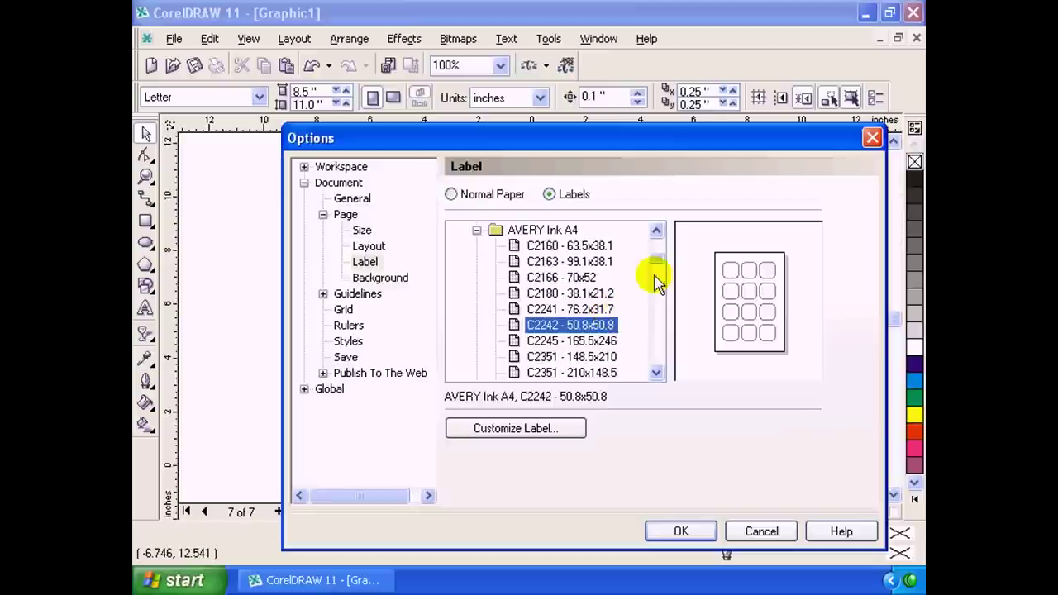
{"action": "left_click_drag", "start_coordinate": [656, 260], "coordinate": [652, 279]}
{"action": "left_click", "coordinate": [578, 261]}
{"action": "left_click", "coordinate": [548, 325]}
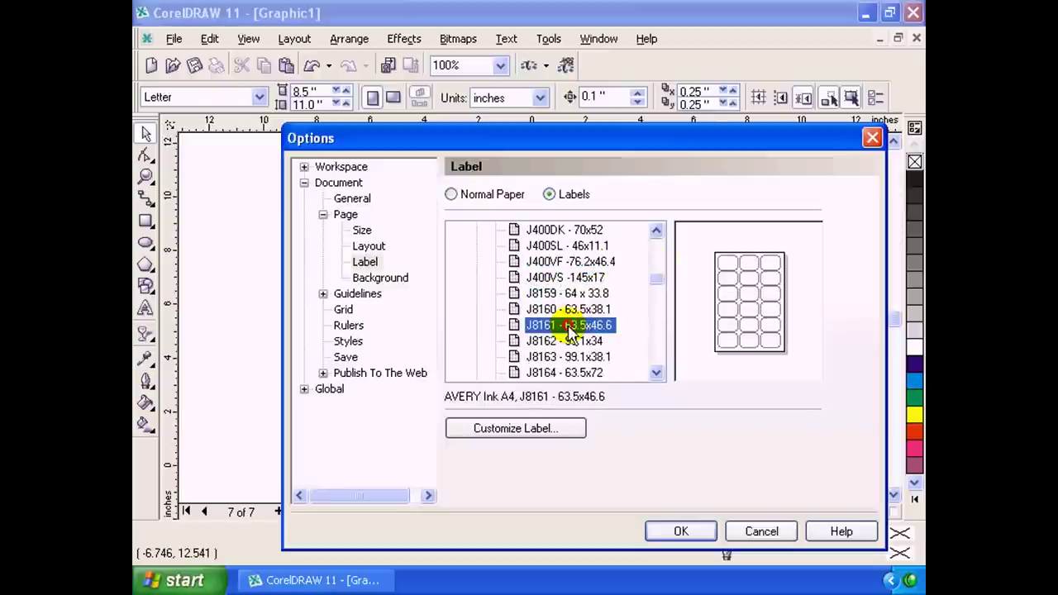
{"action": "left_click", "coordinate": [547, 262]}
{"action": "left_click", "coordinate": [552, 309]}
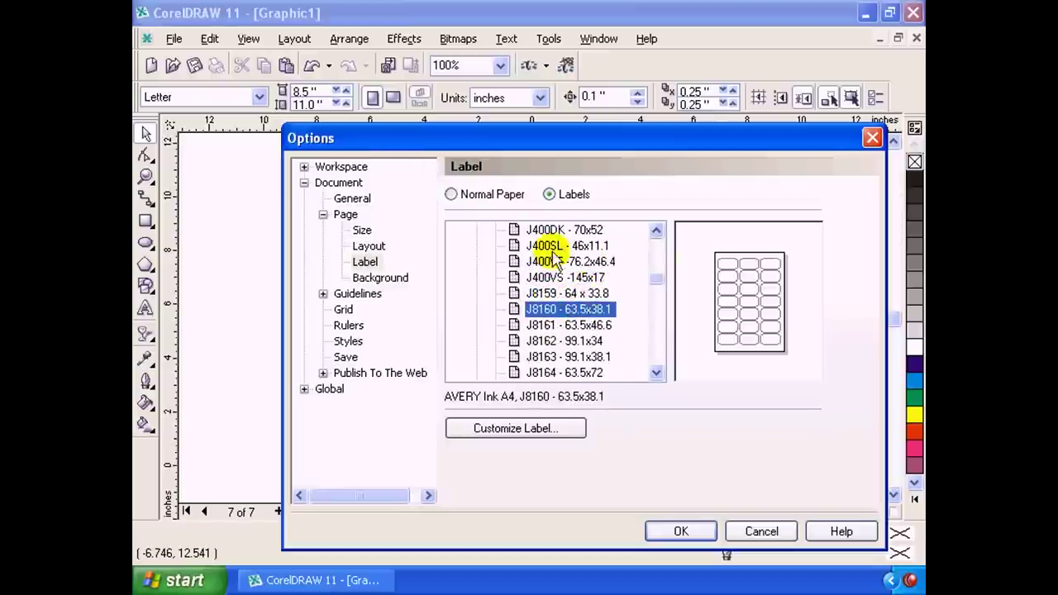
Open Customize Label and switch the label style to J8162 - 99.1x34.
{"action": "left_click", "coordinate": [558, 435]}
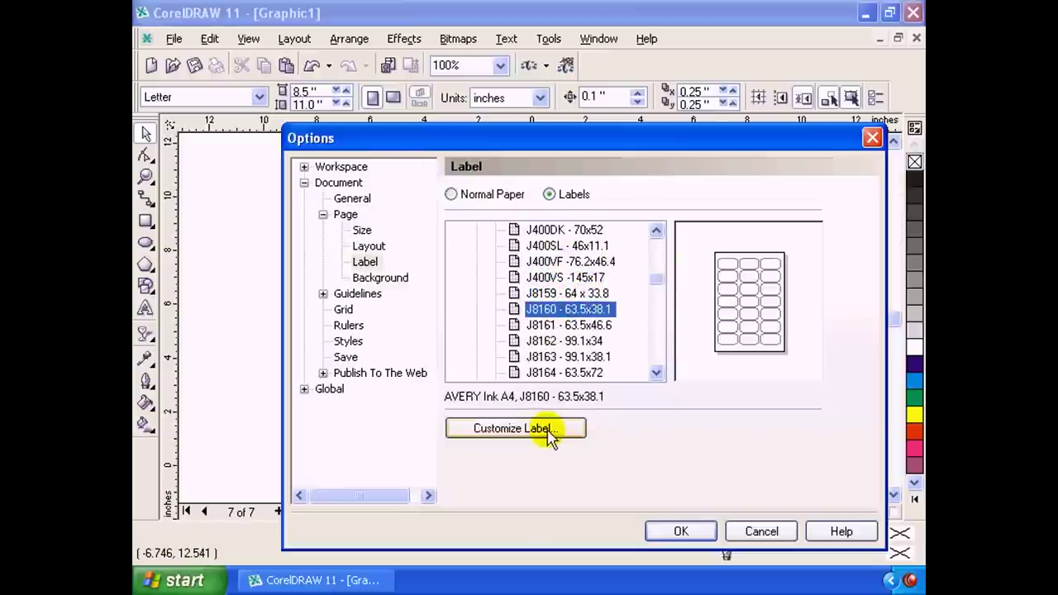
{"action": "left_click", "coordinate": [549, 434]}
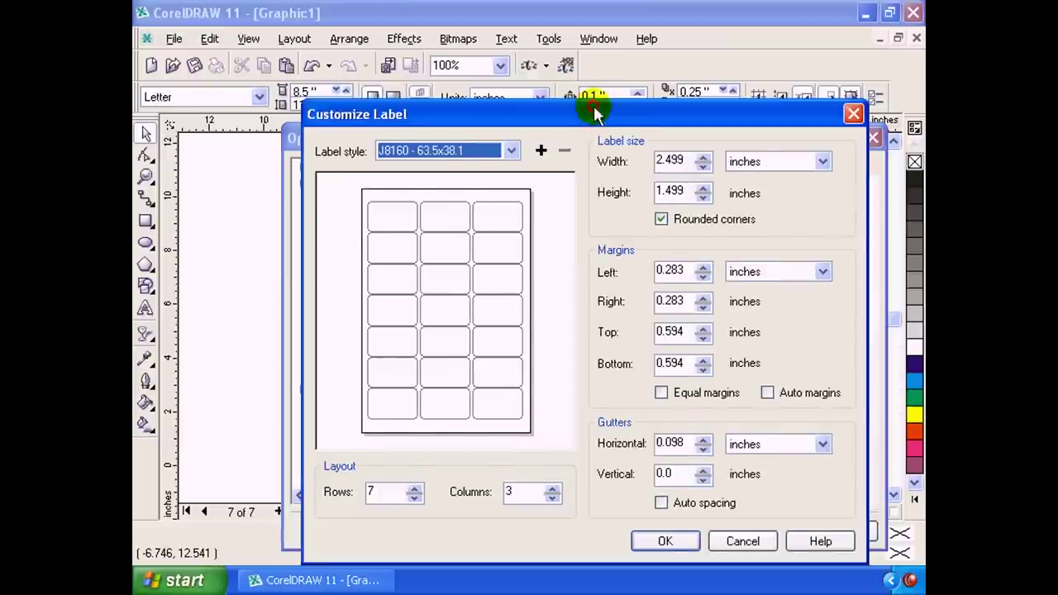
{"action": "left_click_drag", "start_coordinate": [595, 112], "coordinate": [514, 97]}
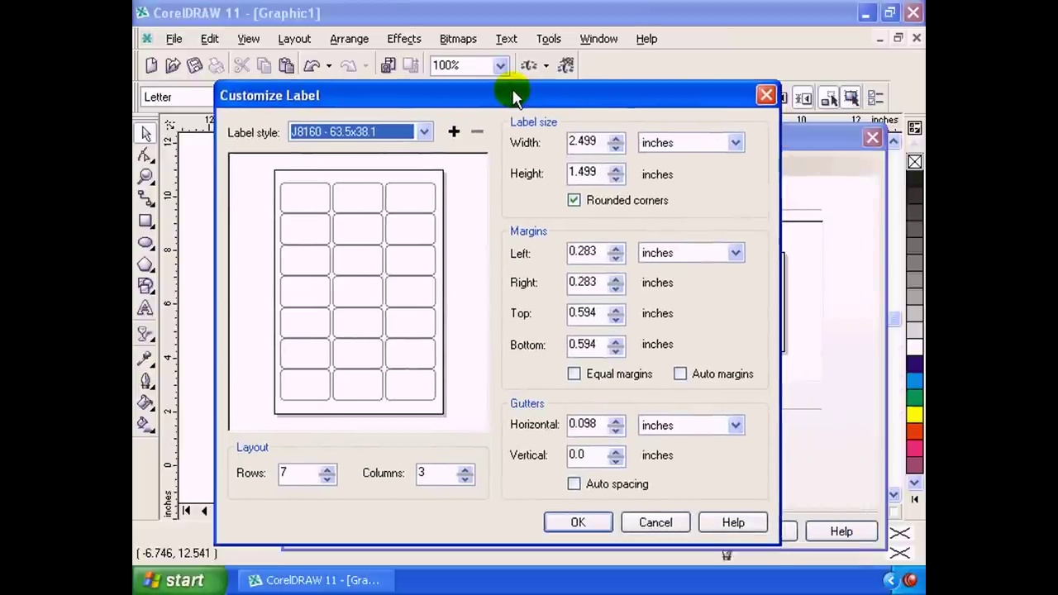
{"action": "left_click", "coordinate": [423, 131]}
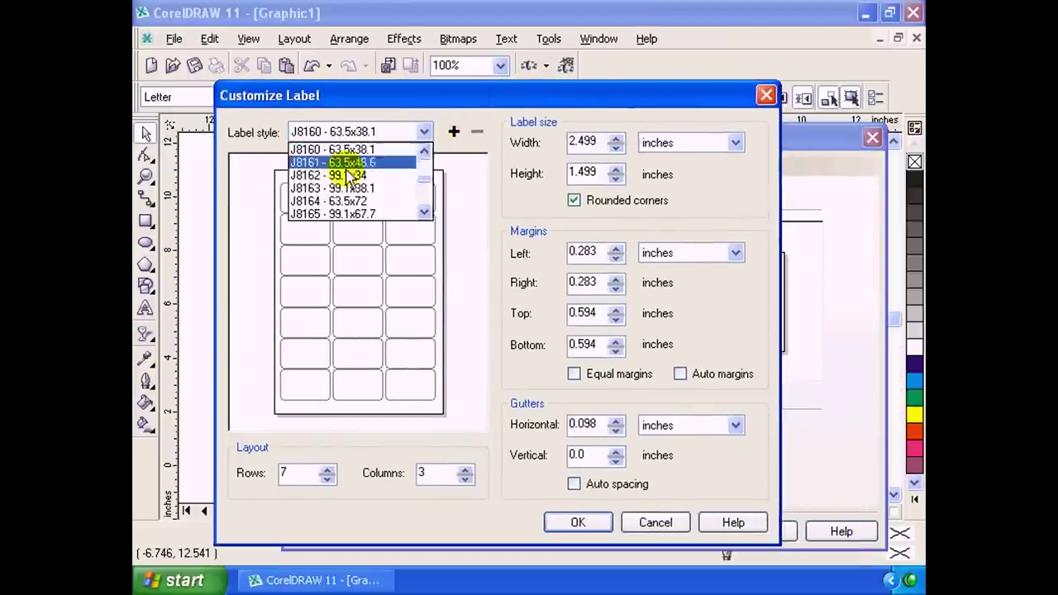
{"action": "left_click", "coordinate": [342, 174]}
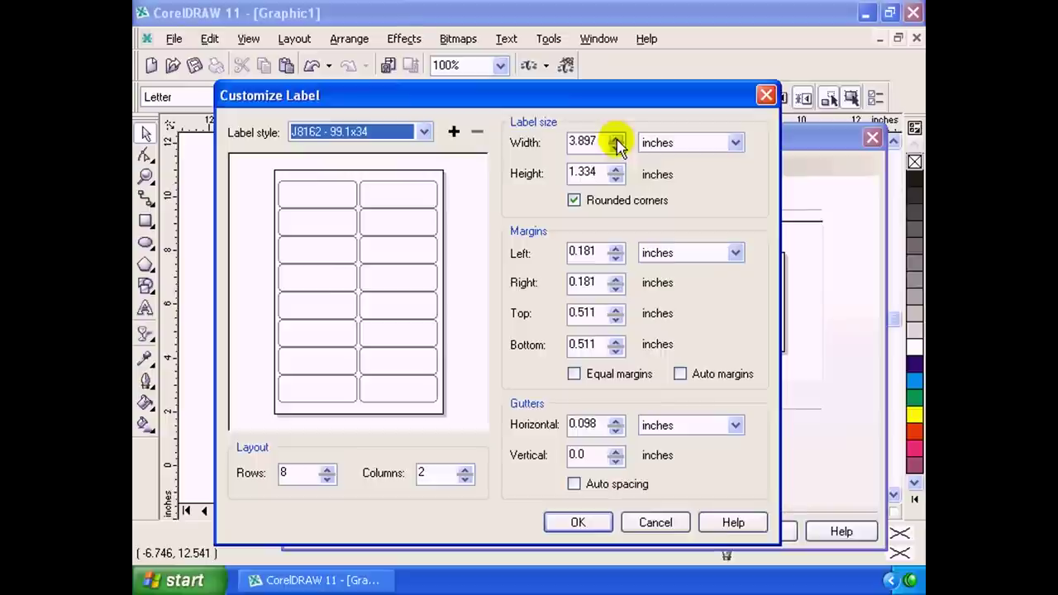
Set the label width to 5.675 inches and keep rounded corners.
{"action": "mouse_move", "coordinate": [619, 142]}
{"action": "left_mouse_down"}
{"action": "mouse_move", "coordinate": [614, 128]}
{"action": "mouse_move", "coordinate": [616, 141]}
{"action": "left_mouse_up"}
{"action": "left_click", "coordinate": [685, 142]}
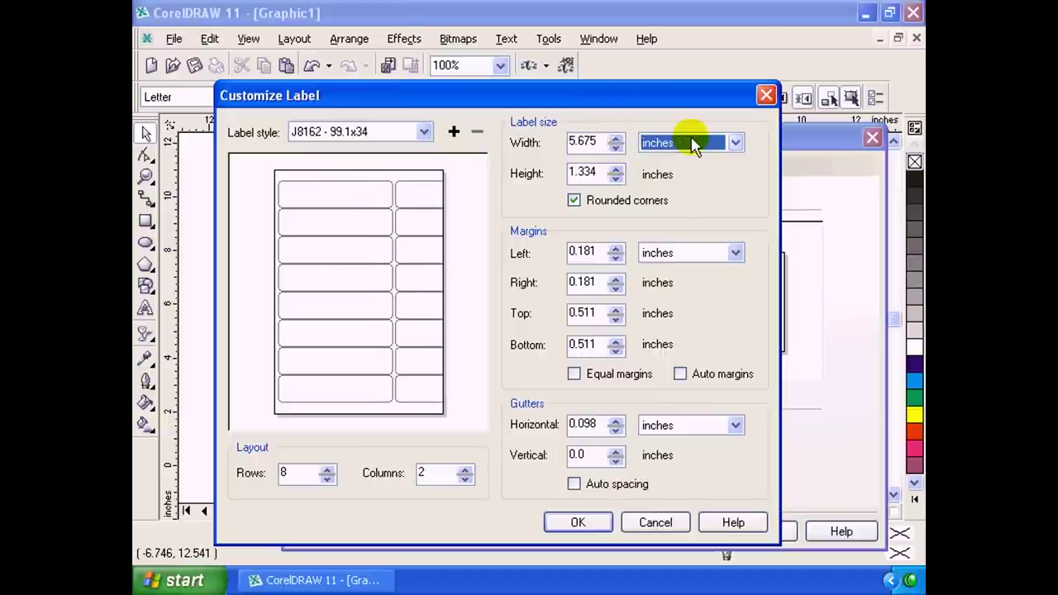
{"action": "left_click", "coordinate": [733, 142]}
{"action": "left_click", "coordinate": [733, 142]}
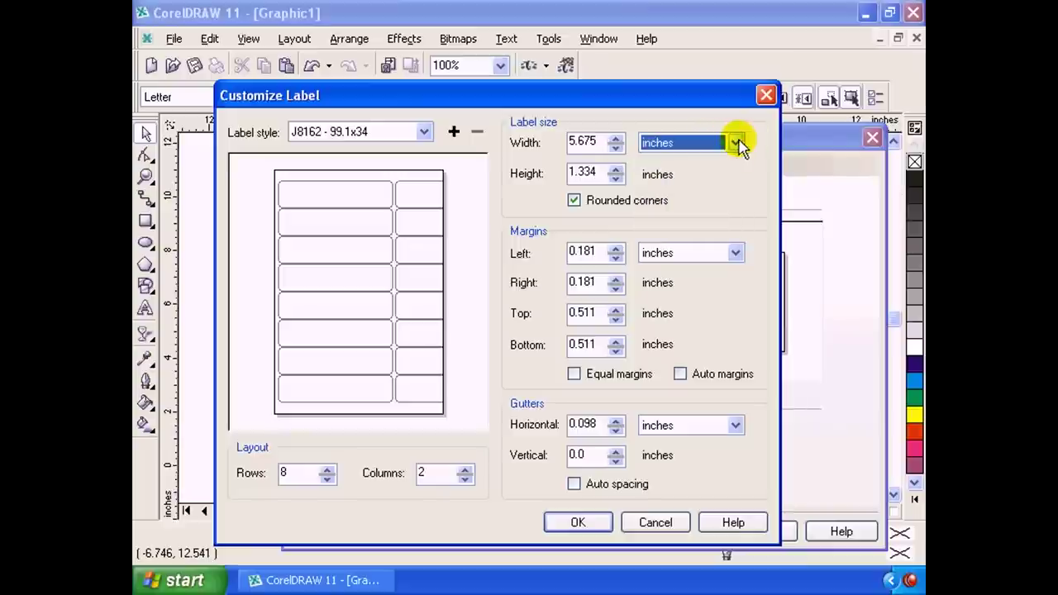
{"action": "left_click", "coordinate": [730, 142]}
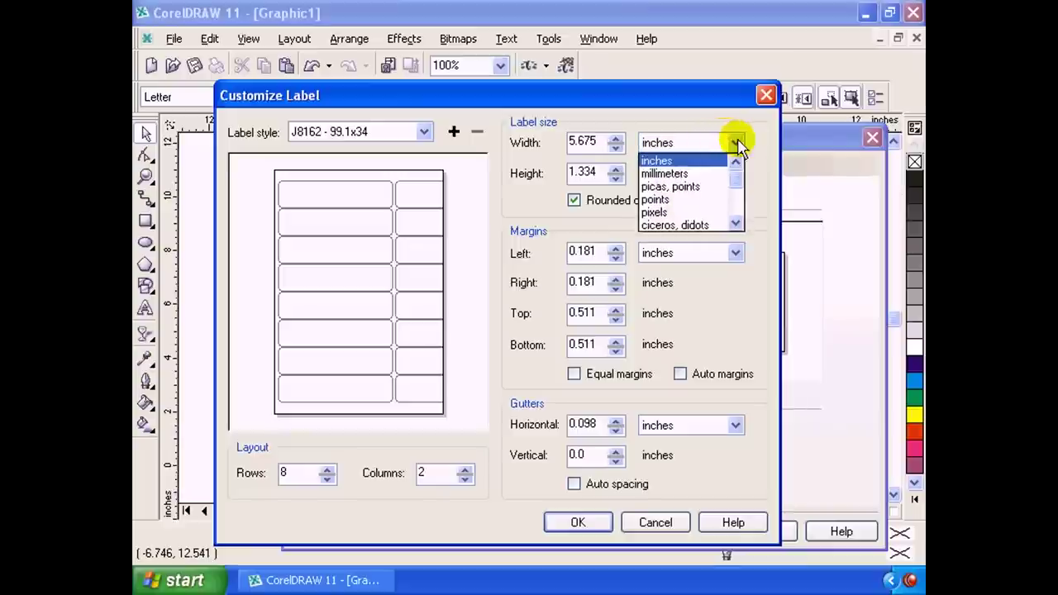
{"action": "left_click", "coordinate": [734, 144]}
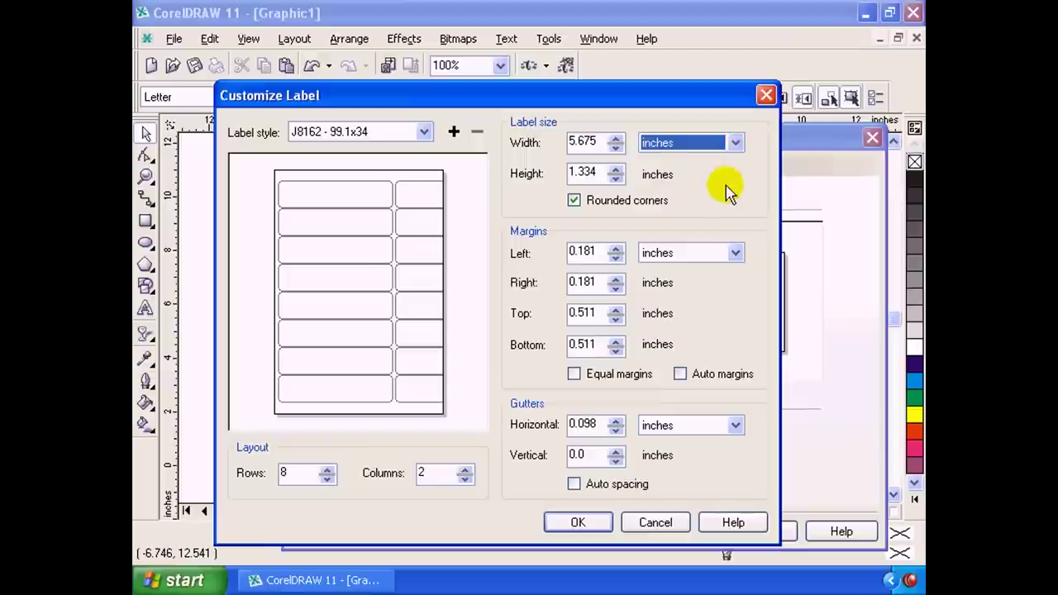
{"action": "left_click", "coordinate": [573, 201]}
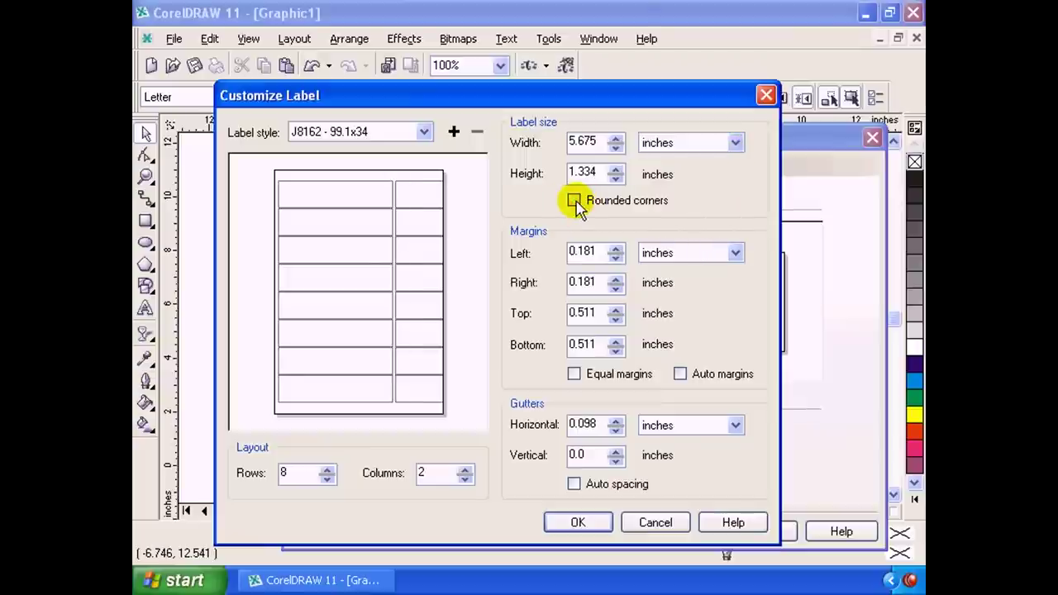
{"action": "left_click", "coordinate": [574, 201]}
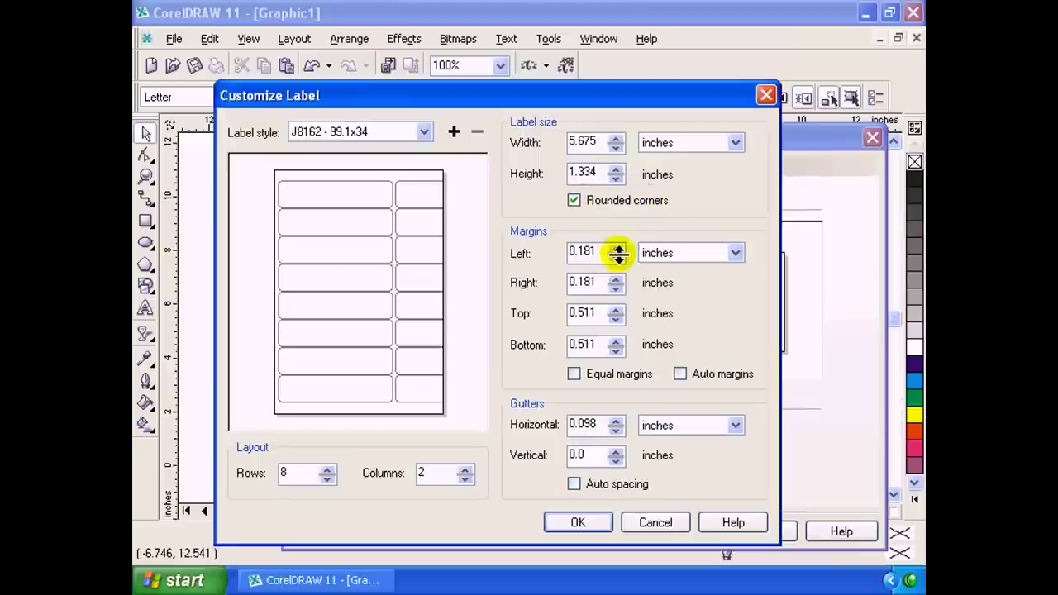
Raise the left margin to 1.778 inches.
{"action": "left_click_drag", "start_coordinate": [618, 255], "coordinate": [618, 248]}
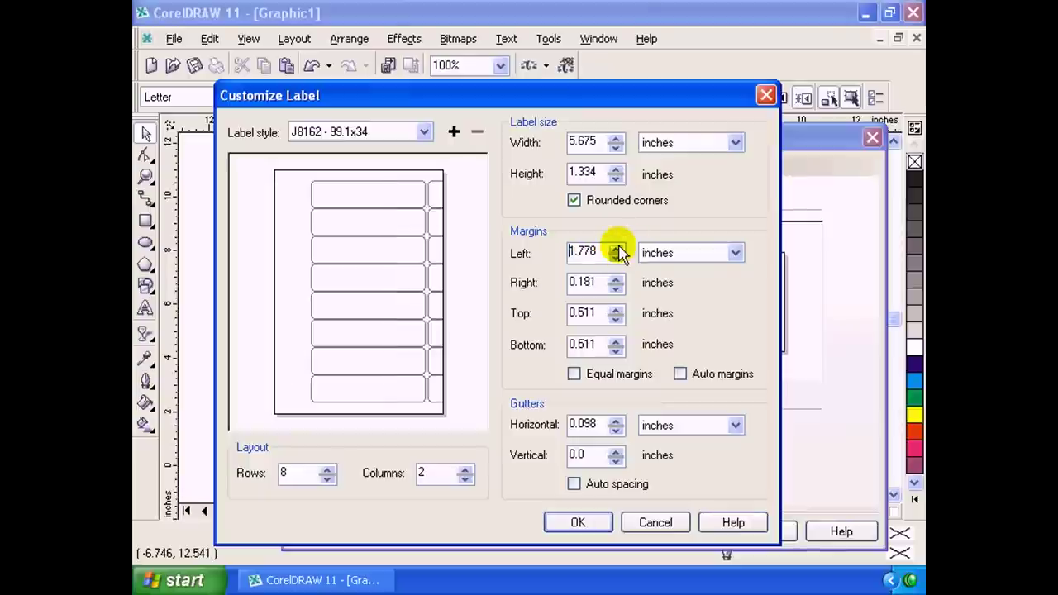
{"action": "left_click", "coordinate": [741, 258]}
{"action": "mouse_move", "coordinate": [736, 286]}
{"action": "left_mouse_down"}
{"action": "mouse_move", "coordinate": [742, 316]}
{"action": "mouse_move", "coordinate": [739, 269]}
{"action": "left_mouse_up"}
{"action": "left_click", "coordinate": [754, 255]}
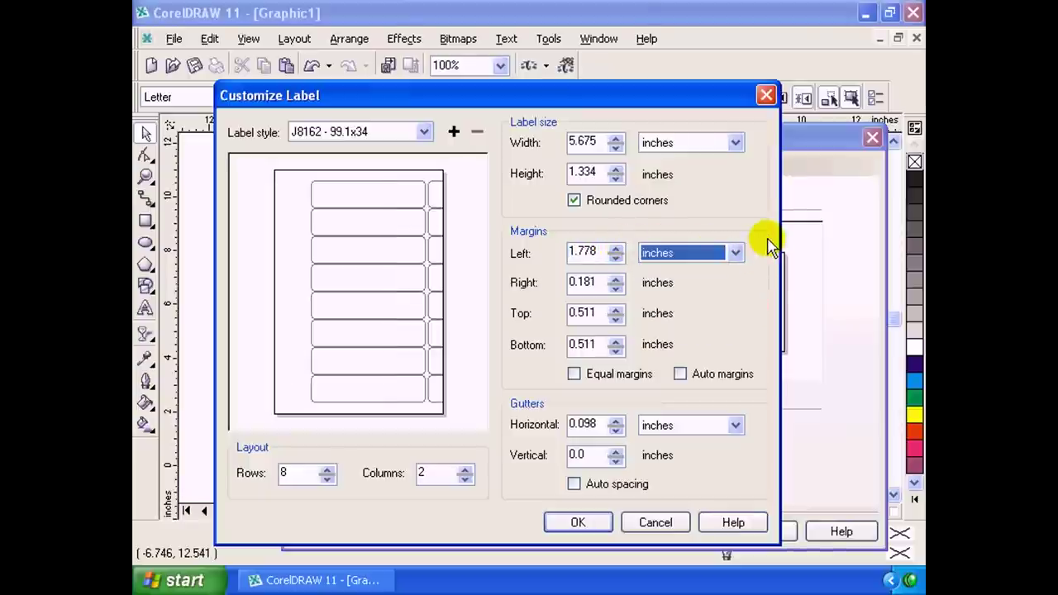
{"action": "left_click", "coordinate": [734, 252]}
{"action": "left_click", "coordinate": [737, 250]}
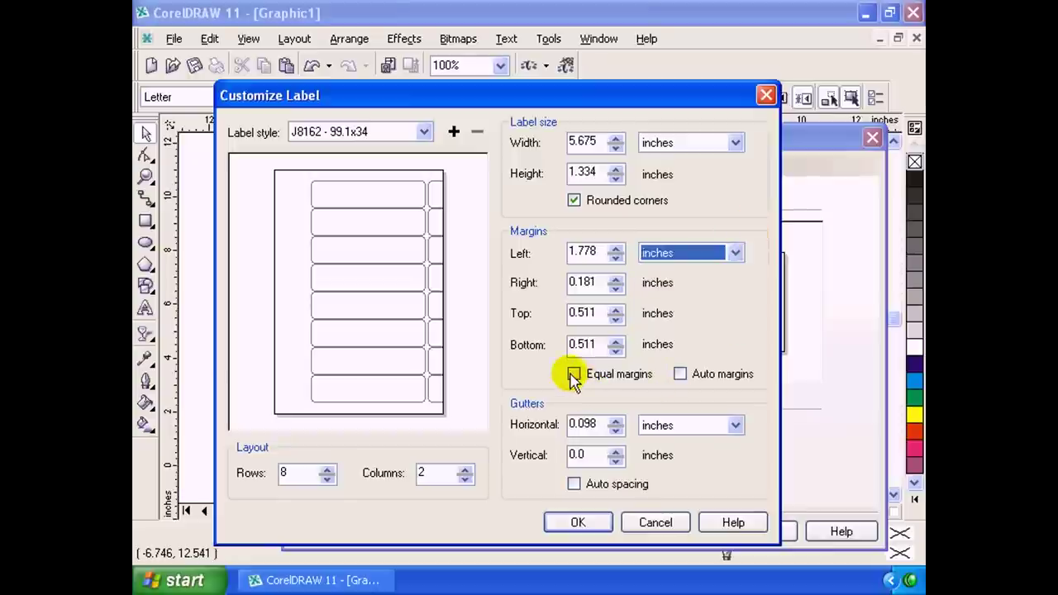
Turn on Equal margins and adjust the horizontal gutter between label columns.
{"action": "left_click", "coordinate": [573, 376]}
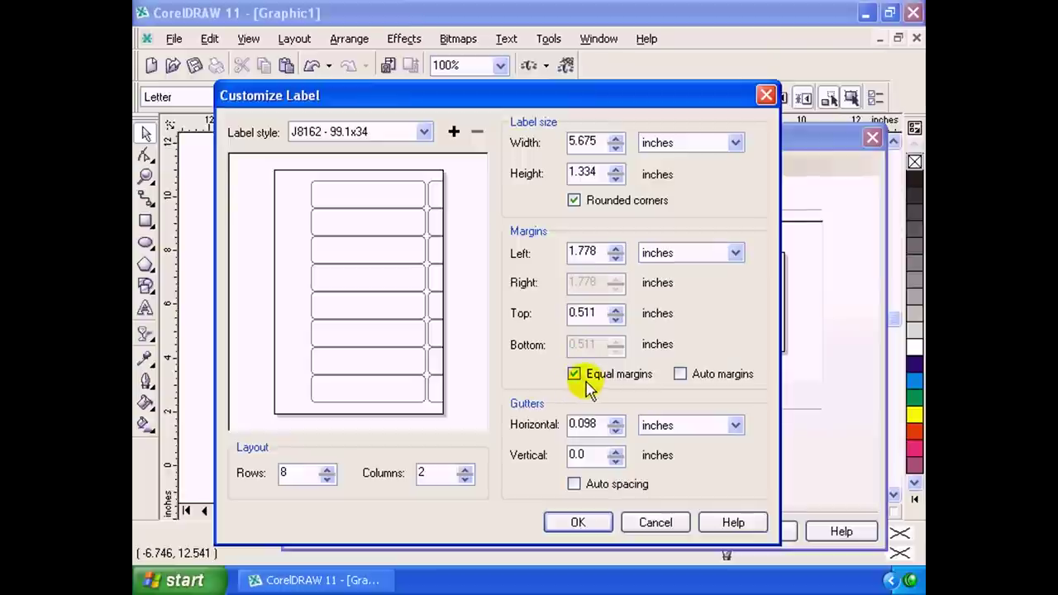
{"action": "left_click", "coordinate": [616, 420]}
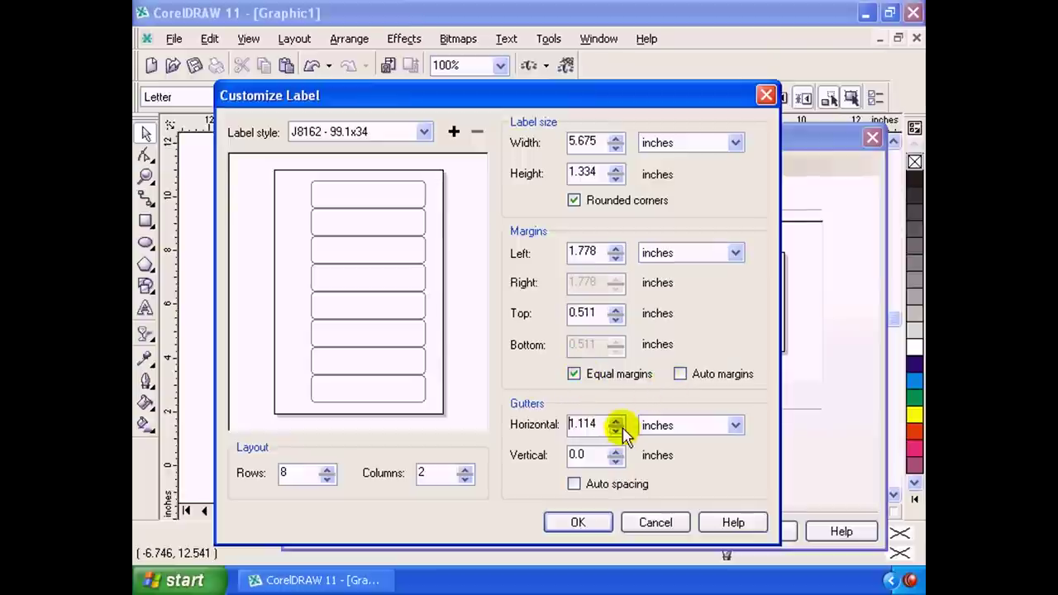
{"action": "left_click", "coordinate": [574, 425]}
{"action": "left_click_drag", "start_coordinate": [620, 425], "coordinate": [614, 432]}
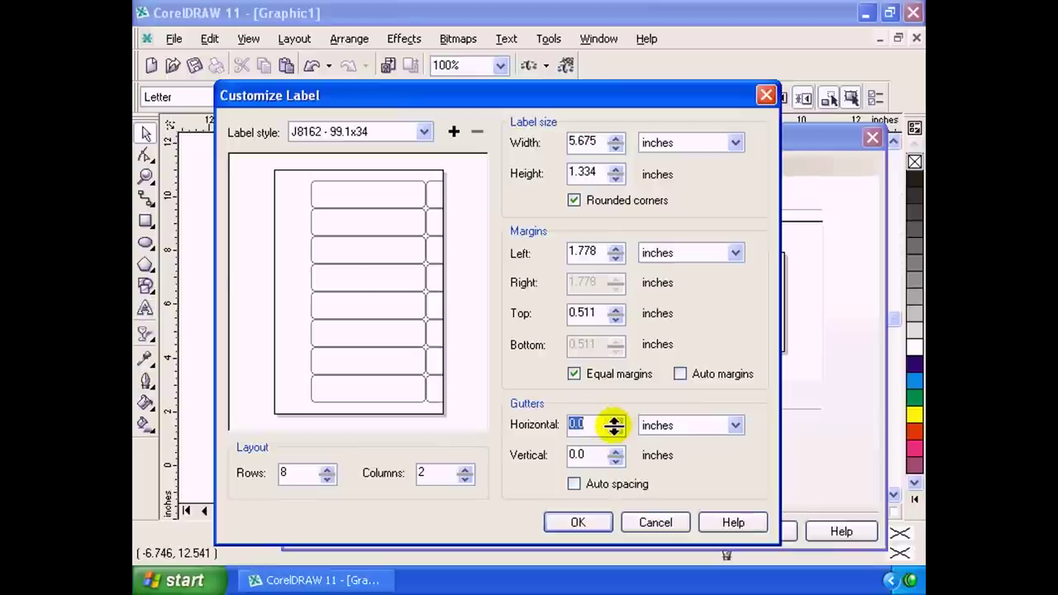
{"action": "left_click_drag", "start_coordinate": [612, 421], "coordinate": [619, 434]}
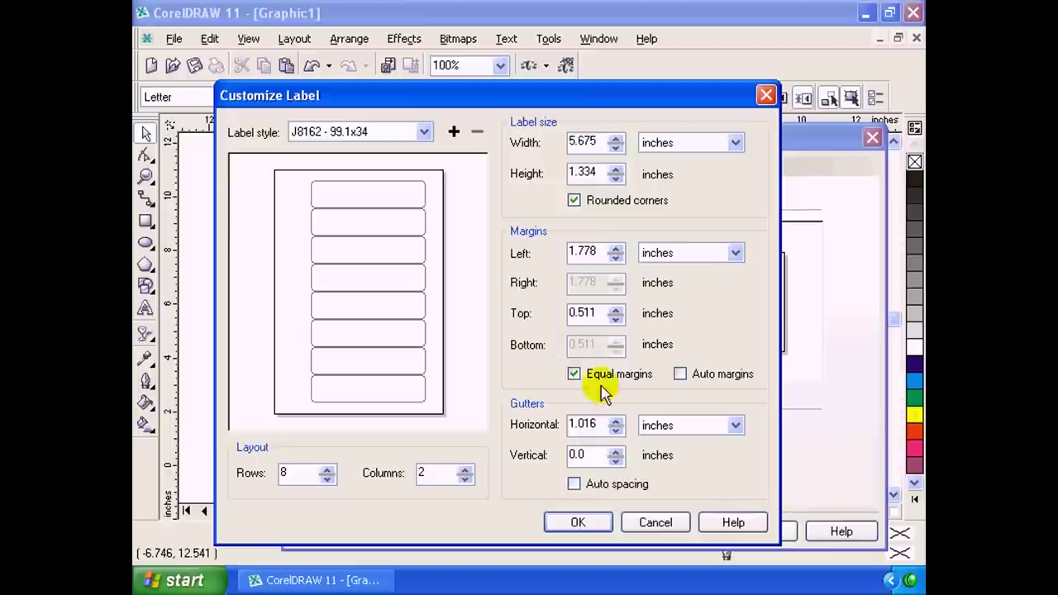
{"action": "mouse_move", "coordinate": [614, 435]}
{"action": "left_mouse_down"}
{"action": "mouse_move", "coordinate": [613, 425]}
{"action": "mouse_move", "coordinate": [616, 435]}
{"action": "left_mouse_up"}
Measure gutters in millimetres, adjust the vertical gutter, then enable Auto spacing.
{"action": "left_click", "coordinate": [735, 425]}
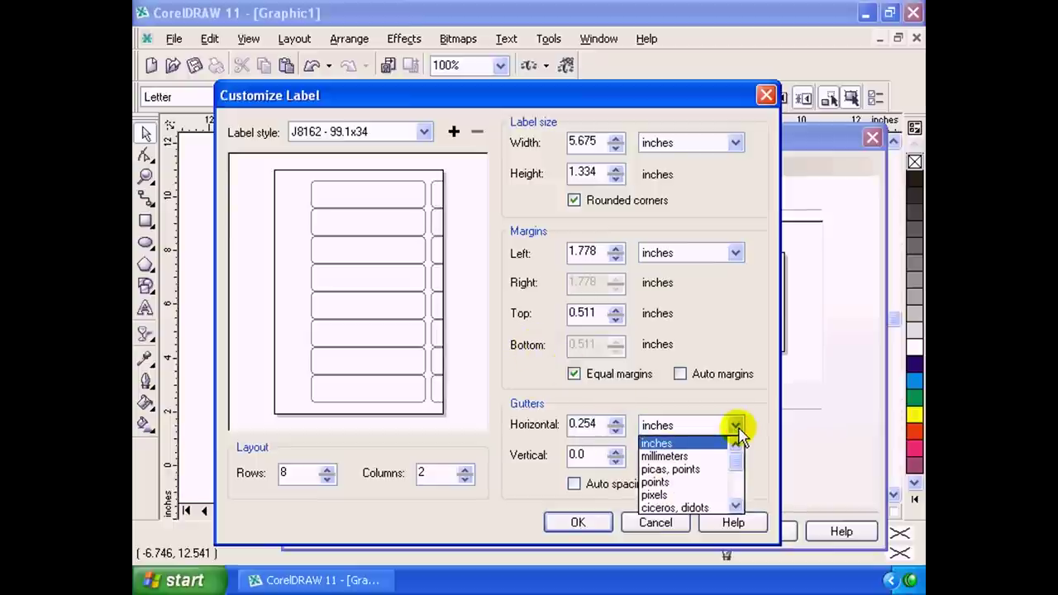
{"action": "left_click", "coordinate": [735, 426]}
{"action": "left_click", "coordinate": [736, 426]}
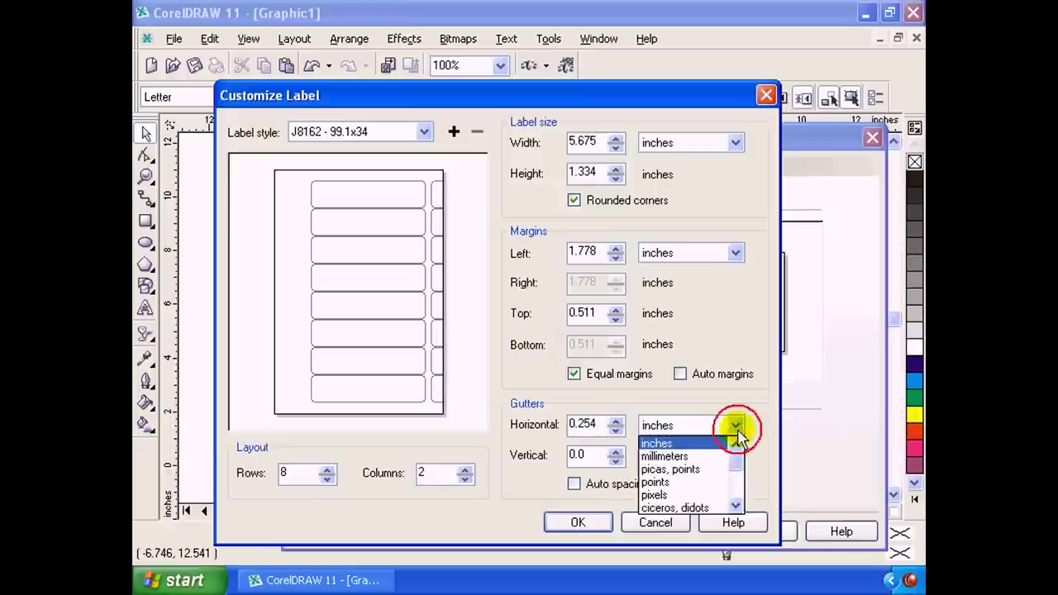
{"action": "left_click", "coordinate": [687, 458]}
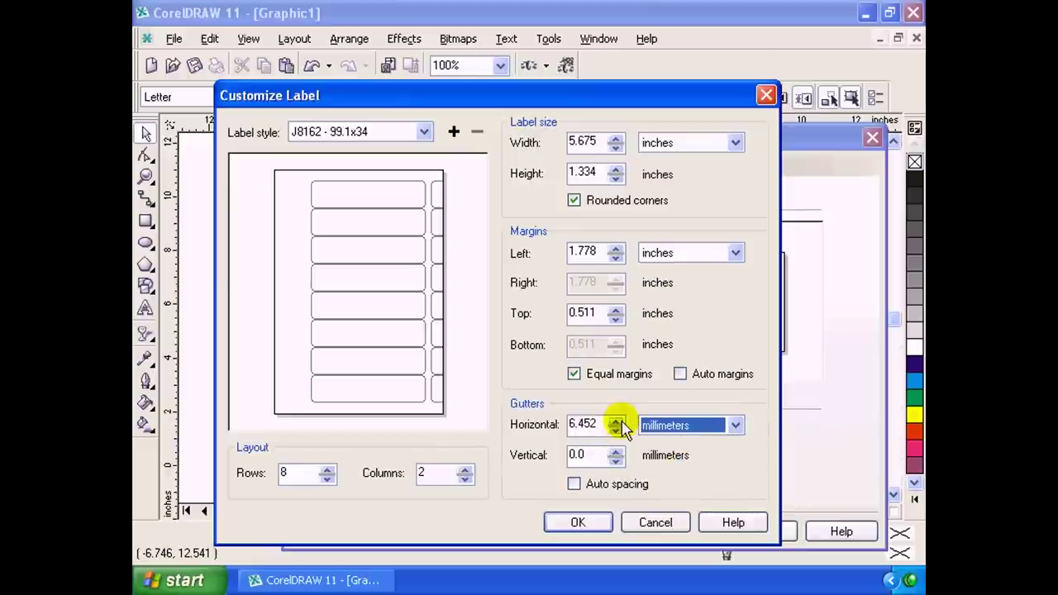
{"action": "left_click", "coordinate": [616, 451]}
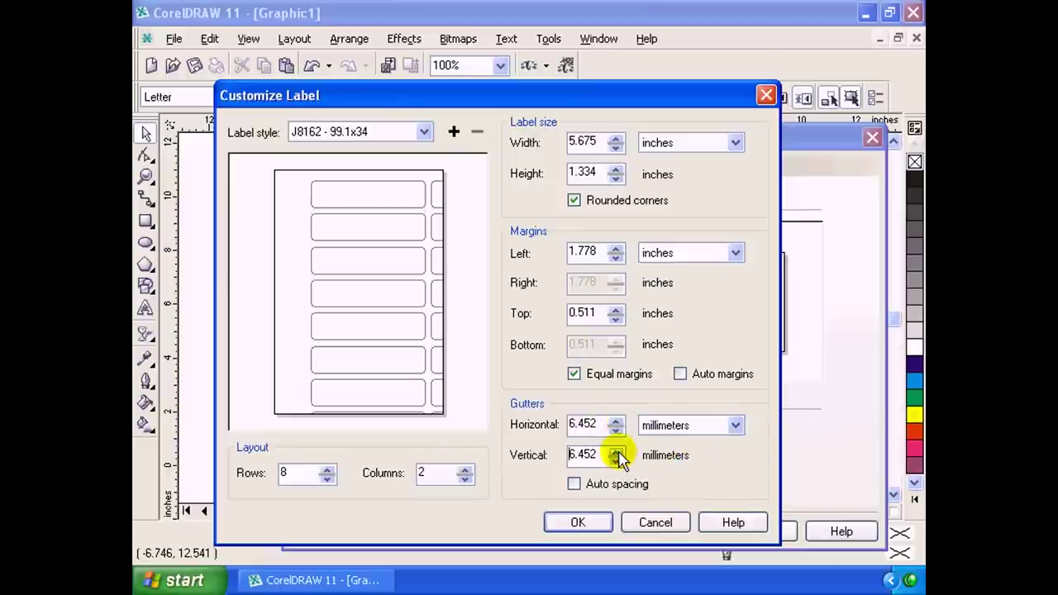
{"action": "left_click", "coordinate": [616, 451]}
{"action": "left_click", "coordinate": [616, 452]}
{"action": "left_click", "coordinate": [616, 458]}
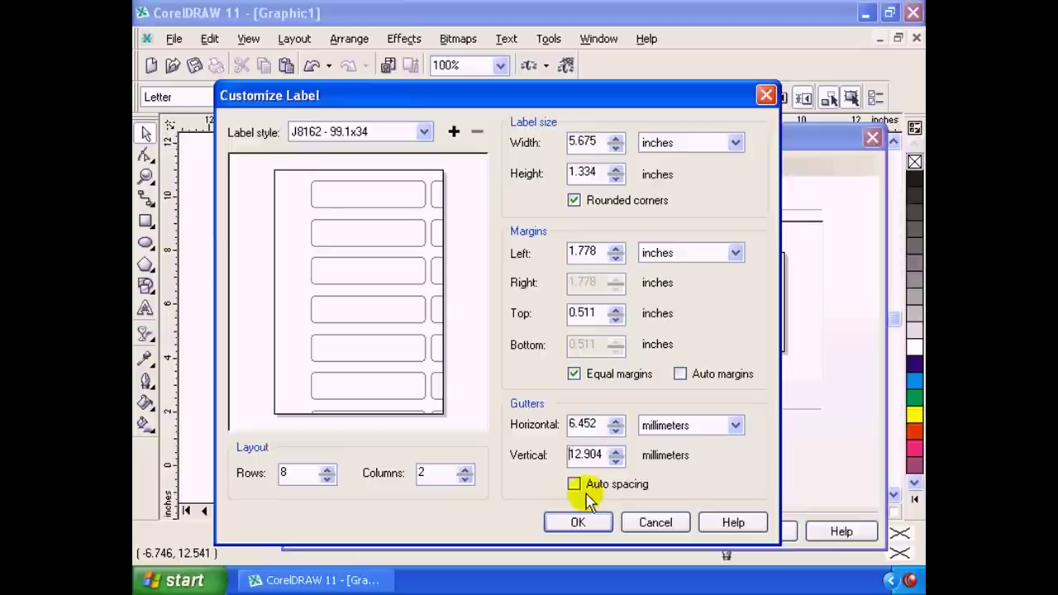
{"action": "left_click", "coordinate": [576, 485]}
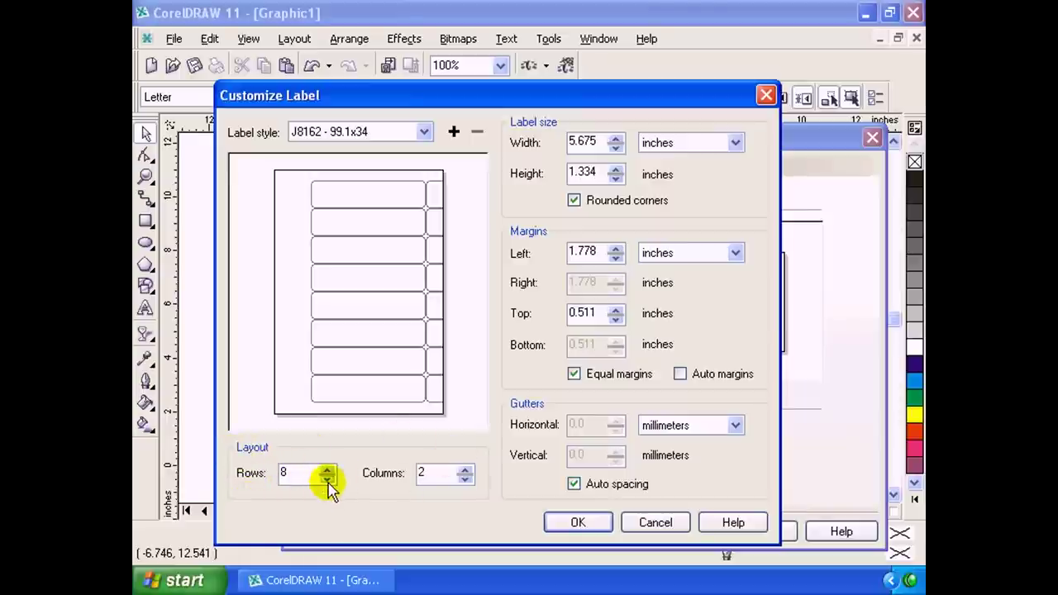
Lower the number of label rows from 8 to 4.
{"action": "left_click", "coordinate": [327, 479]}
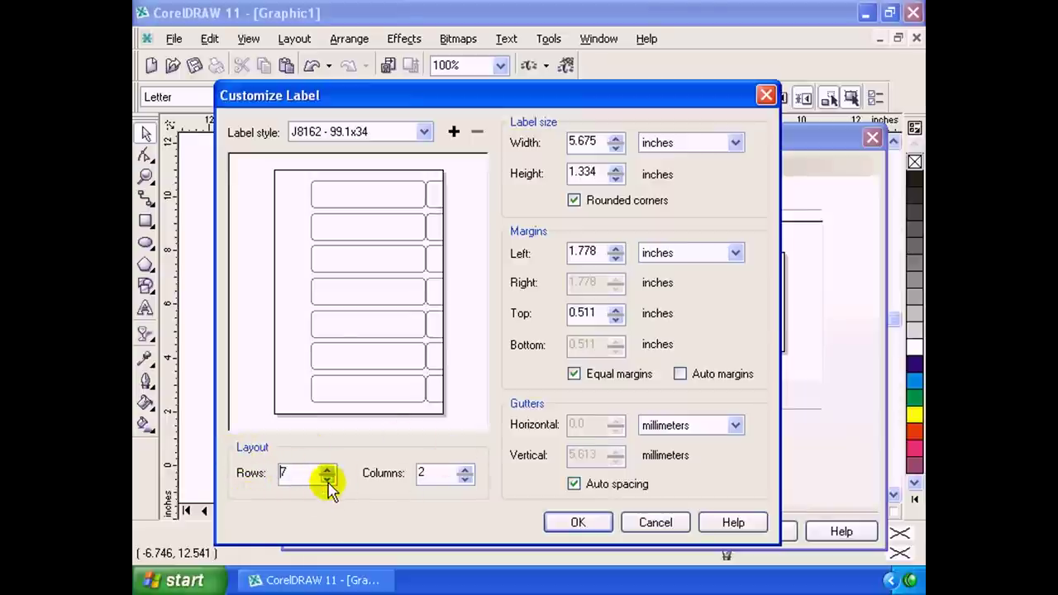
{"action": "left_click", "coordinate": [328, 469]}
{"action": "left_click", "coordinate": [328, 468]}
{"action": "left_click", "coordinate": [328, 477]}
{"action": "left_click", "coordinate": [330, 477]}
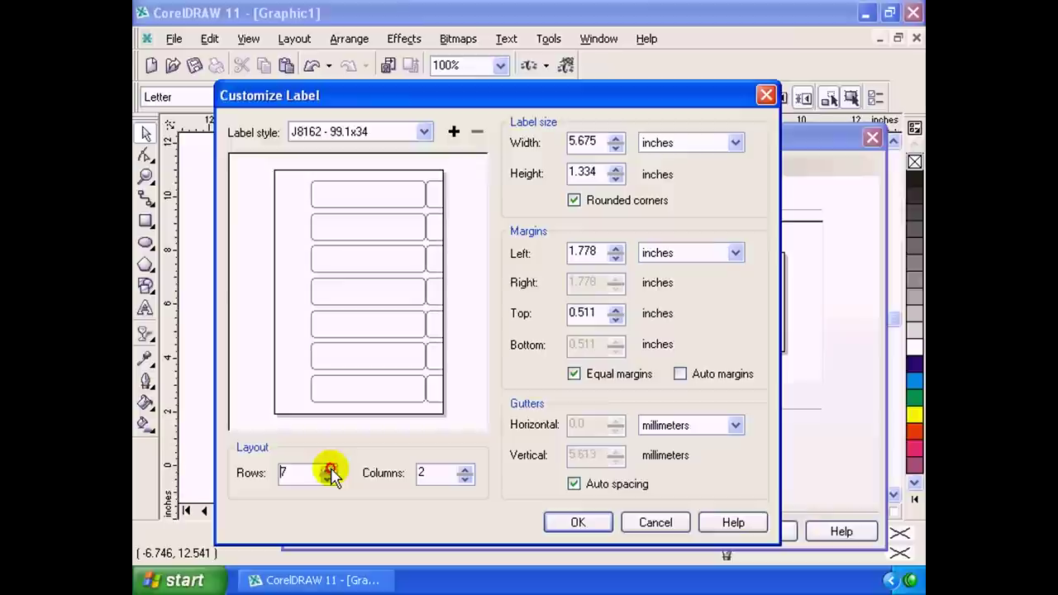
{"action": "left_click", "coordinate": [328, 468]}
{"action": "left_click", "coordinate": [328, 468]}
{"action": "left_click", "coordinate": [330, 479]}
{"action": "left_click", "coordinate": [329, 481]}
{"action": "left_click", "coordinate": [330, 483]}
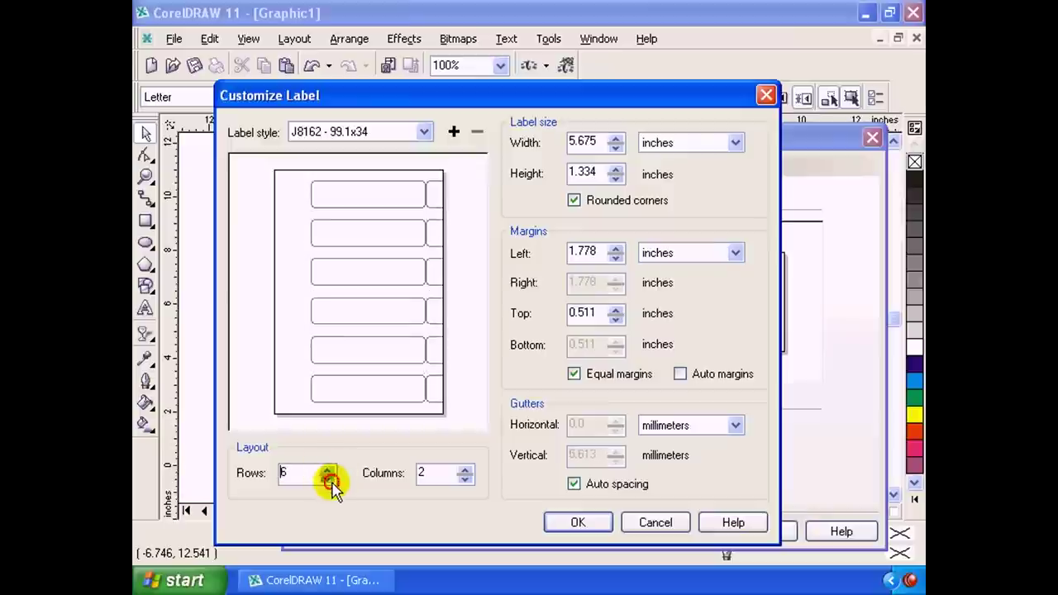
{"action": "left_click", "coordinate": [330, 468]}
{"action": "left_click", "coordinate": [330, 479]}
{"action": "left_click", "coordinate": [330, 481]}
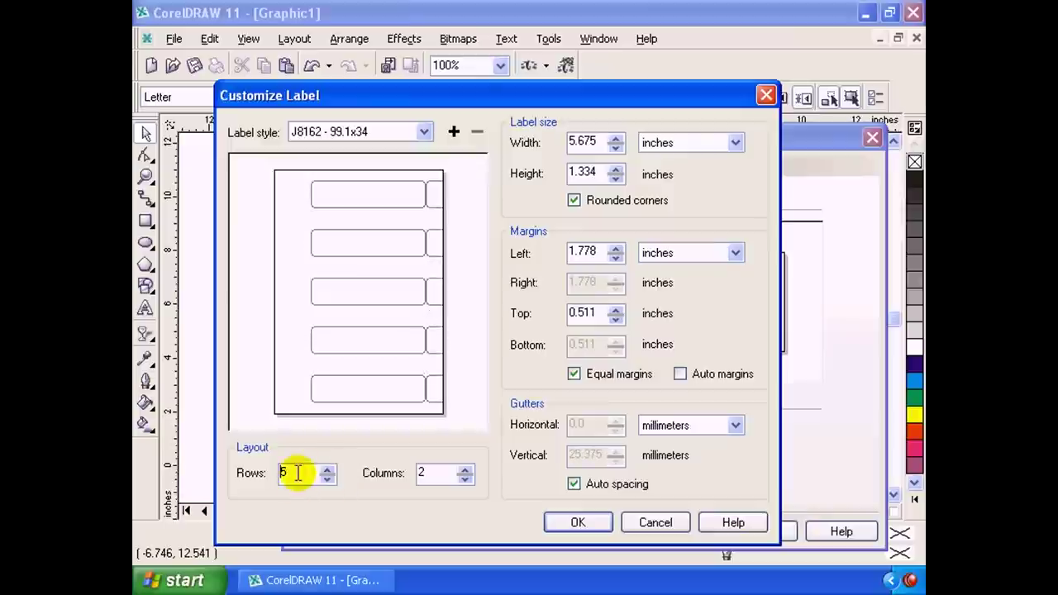
{"action": "double_click", "coordinate": [302, 475]}
{"action": "type", "text": "4"}
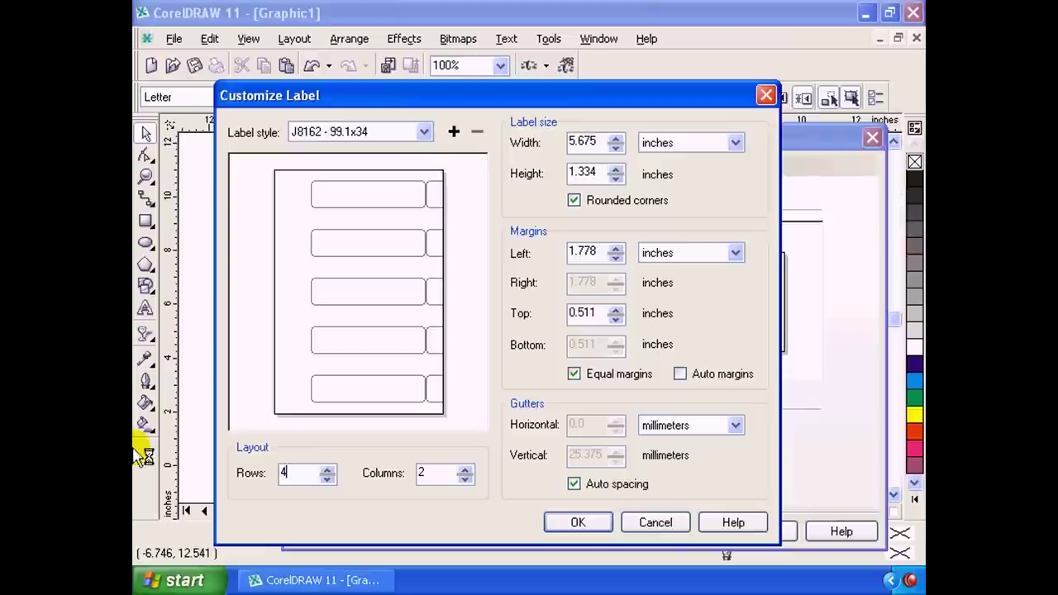
Reduce the labels to a single column and accept the 4 × 1 layout.
{"action": "left_click", "coordinate": [466, 476]}
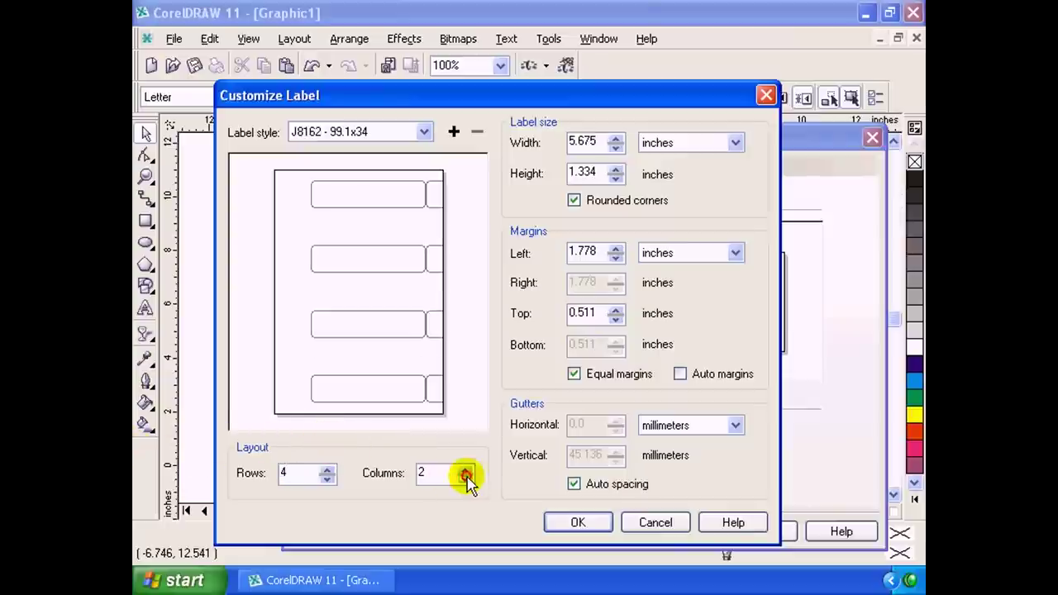
{"action": "left_click", "coordinate": [465, 478]}
{"action": "left_click", "coordinate": [466, 476]}
{"action": "left_click", "coordinate": [465, 470]}
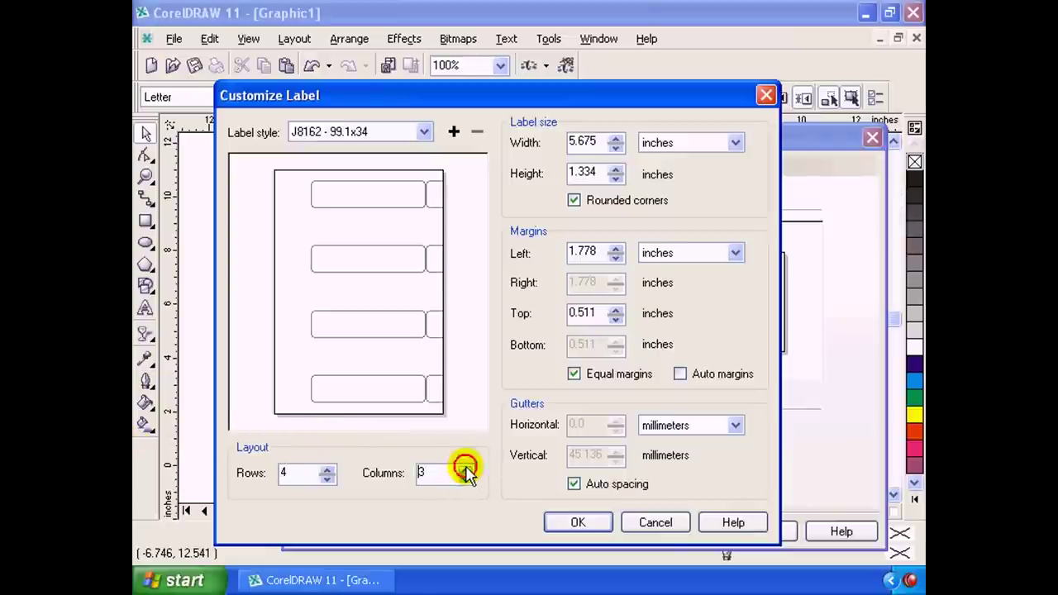
{"action": "left_click", "coordinate": [466, 477]}
{"action": "left_click", "coordinate": [466, 477]}
{"action": "left_click", "coordinate": [579, 523]}
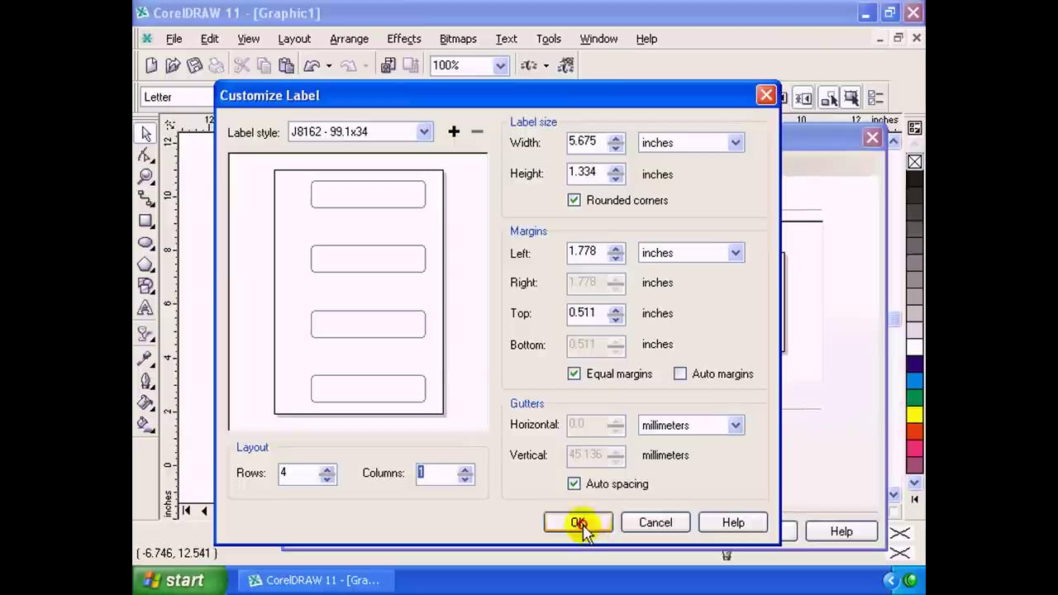
Save the label settings as 'q1' and select q1 under User Defined.
{"action": "left_click_drag", "start_coordinate": [517, 279], "coordinate": [534, 279]}
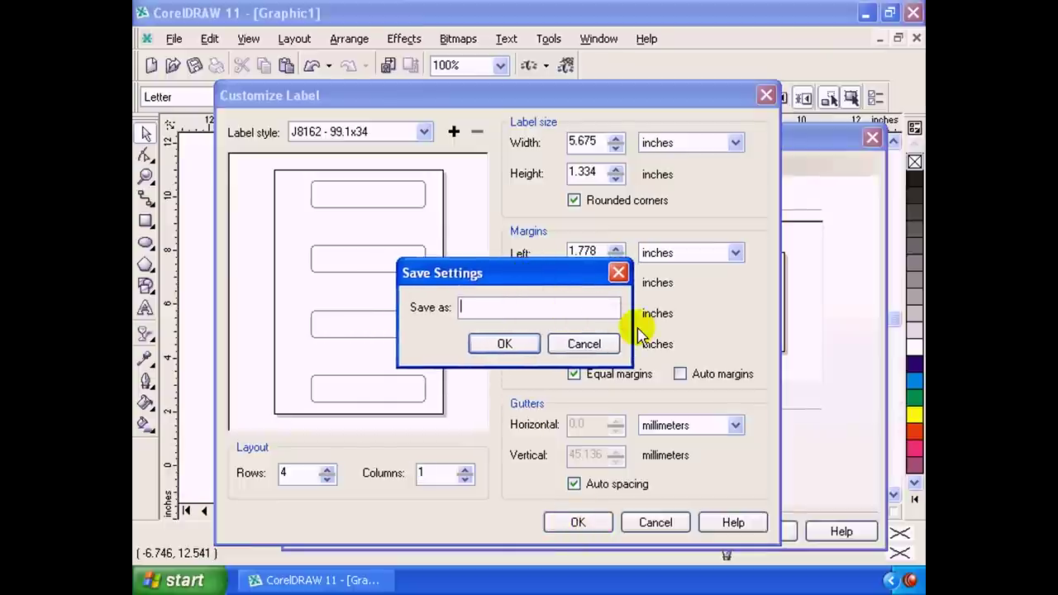
{"action": "type", "text": "q1"}
{"action": "left_click", "coordinate": [531, 347]}
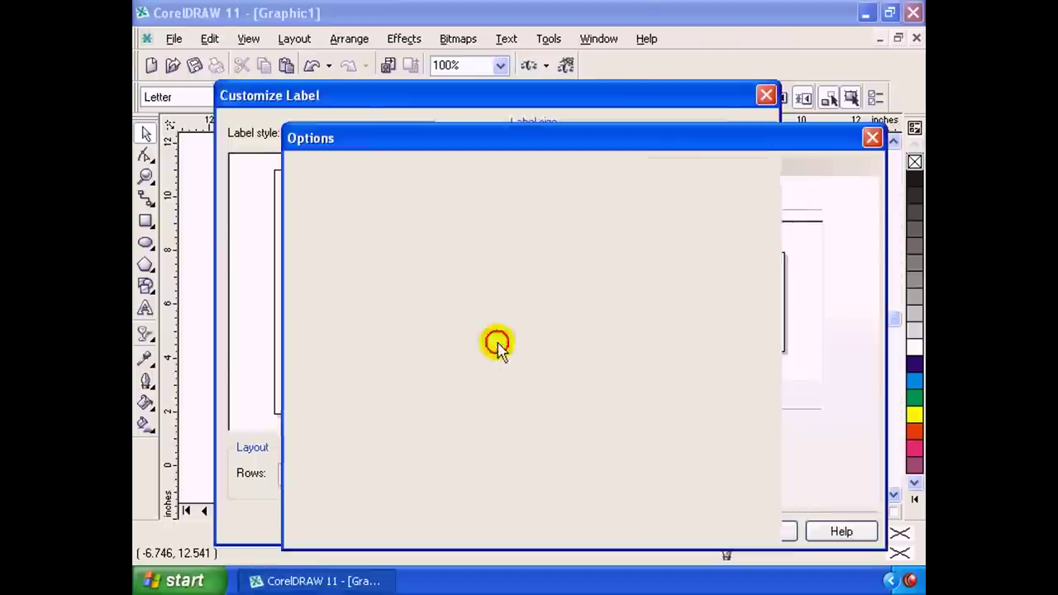
{"action": "mouse_move", "coordinate": [665, 341]}
{"action": "left_mouse_down"}
{"action": "mouse_move", "coordinate": [661, 314]}
{"action": "mouse_move", "coordinate": [663, 361]}
{"action": "left_mouse_up"}
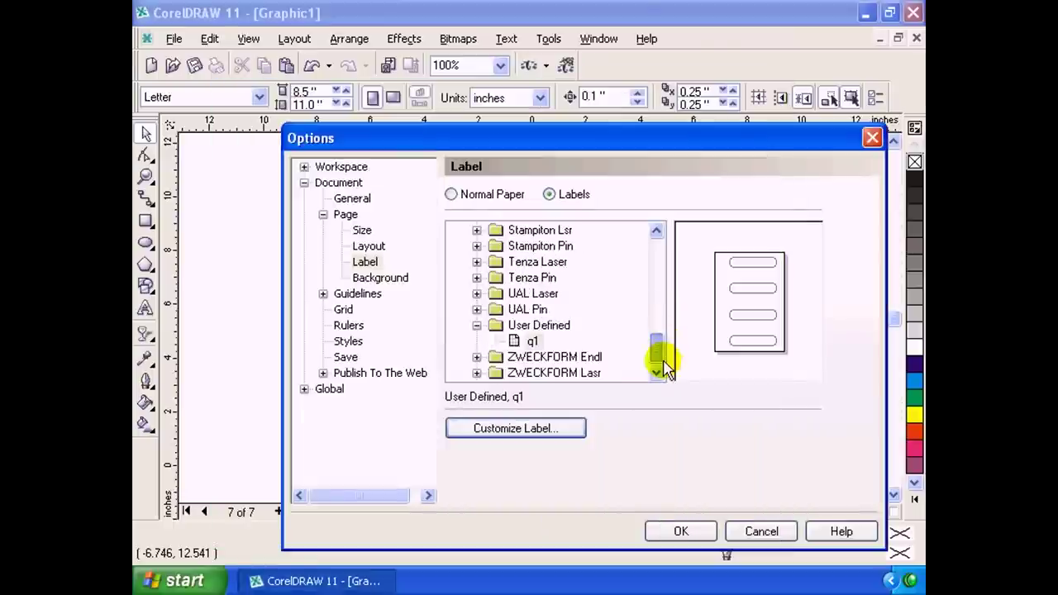
{"action": "left_click", "coordinate": [533, 342]}
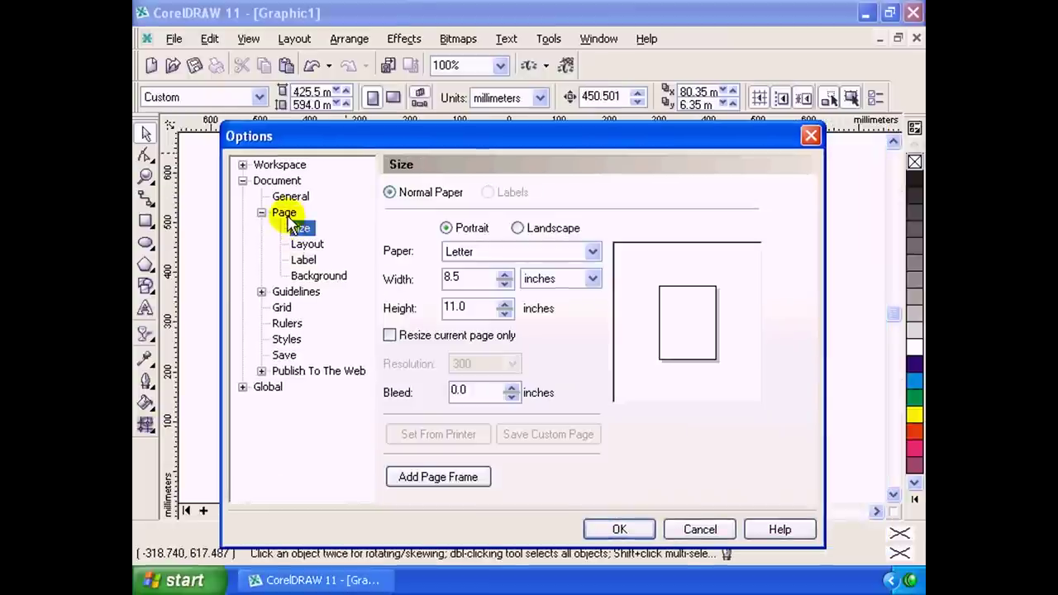
Set the page background to Solid with a pink colour.
{"action": "left_click", "coordinate": [317, 276]}
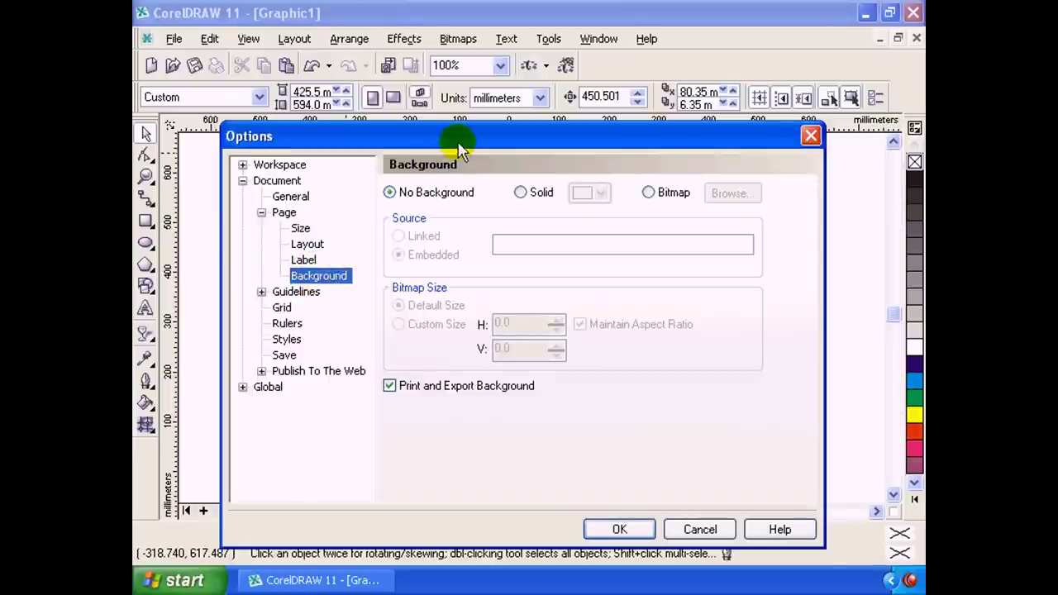
{"action": "left_click_drag", "start_coordinate": [458, 150], "coordinate": [452, 194]}
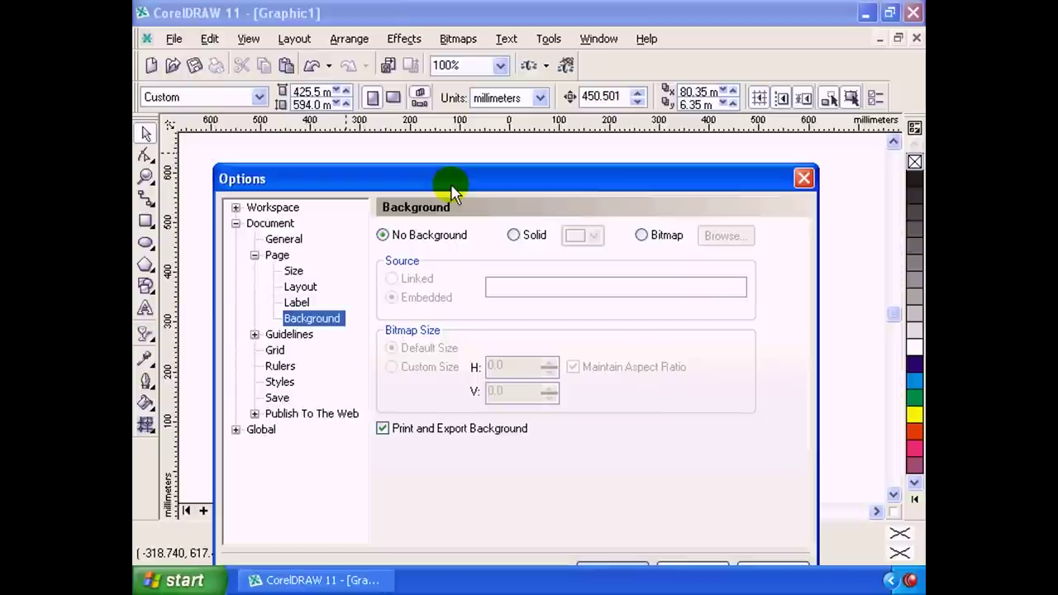
{"action": "left_click_drag", "start_coordinate": [452, 190], "coordinate": [451, 214]}
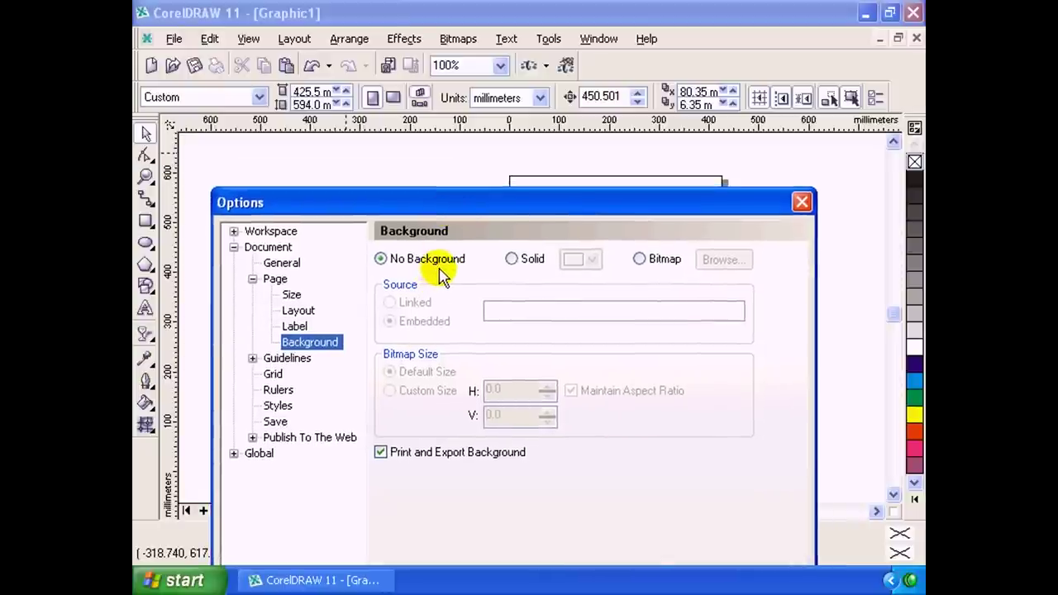
{"action": "left_click_drag", "start_coordinate": [494, 198], "coordinate": [465, 287]}
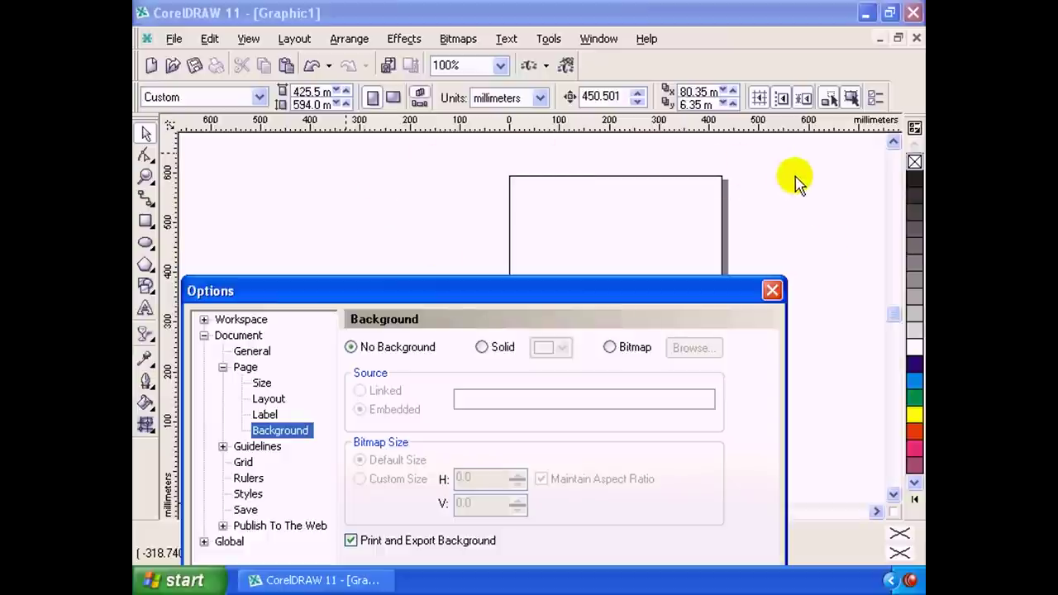
{"action": "left_click", "coordinate": [508, 354]}
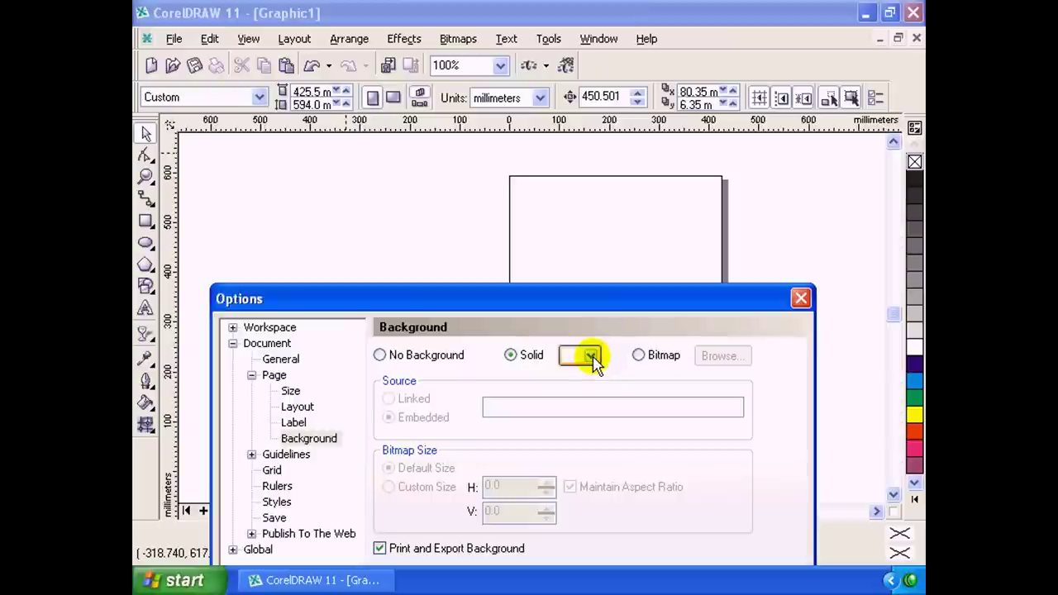
{"action": "left_click", "coordinate": [592, 356]}
{"action": "mouse_move", "coordinate": [665, 405]}
{"action": "left_mouse_down"}
{"action": "mouse_move", "coordinate": [668, 473]}
{"action": "mouse_move", "coordinate": [667, 396]}
{"action": "left_mouse_up"}
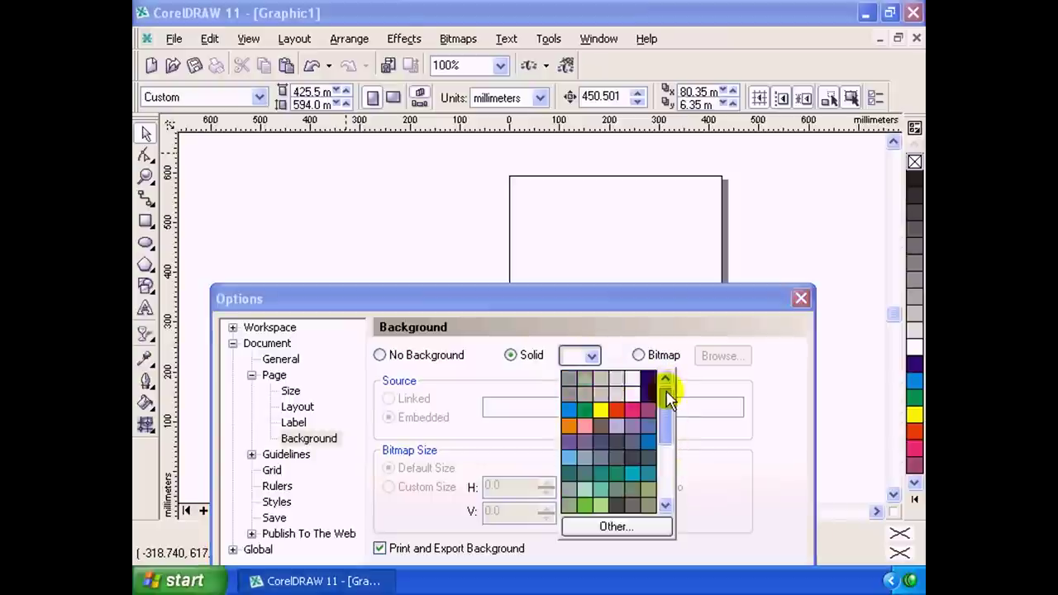
{"action": "left_click", "coordinate": [632, 409]}
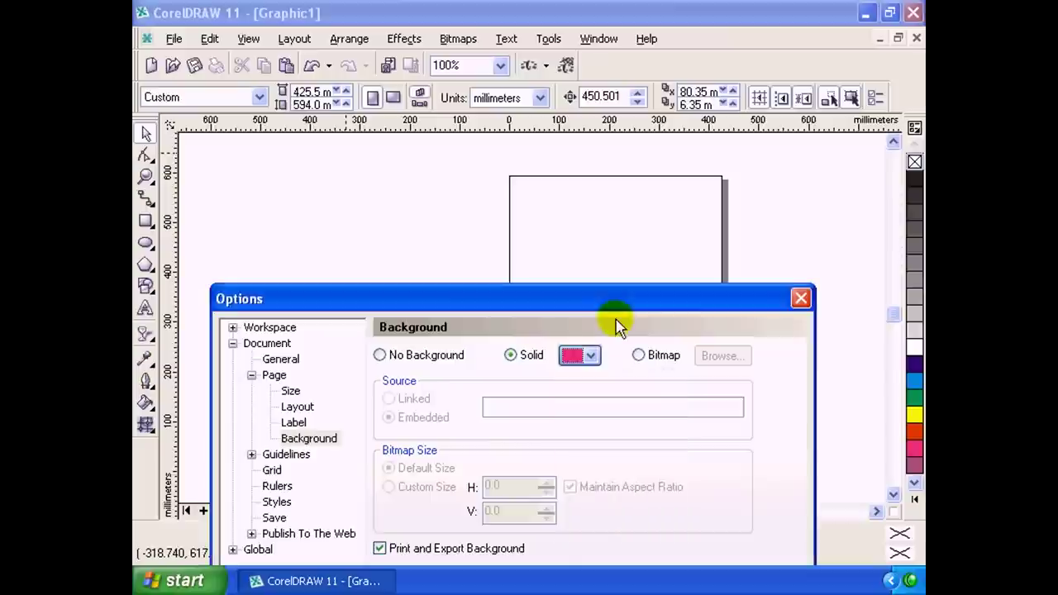
Pick a custom pinkish-red shade in the full colour picker and confirm it.
{"action": "left_click_drag", "start_coordinate": [615, 308], "coordinate": [607, 312]}
{"action": "left_click", "coordinate": [583, 361]}
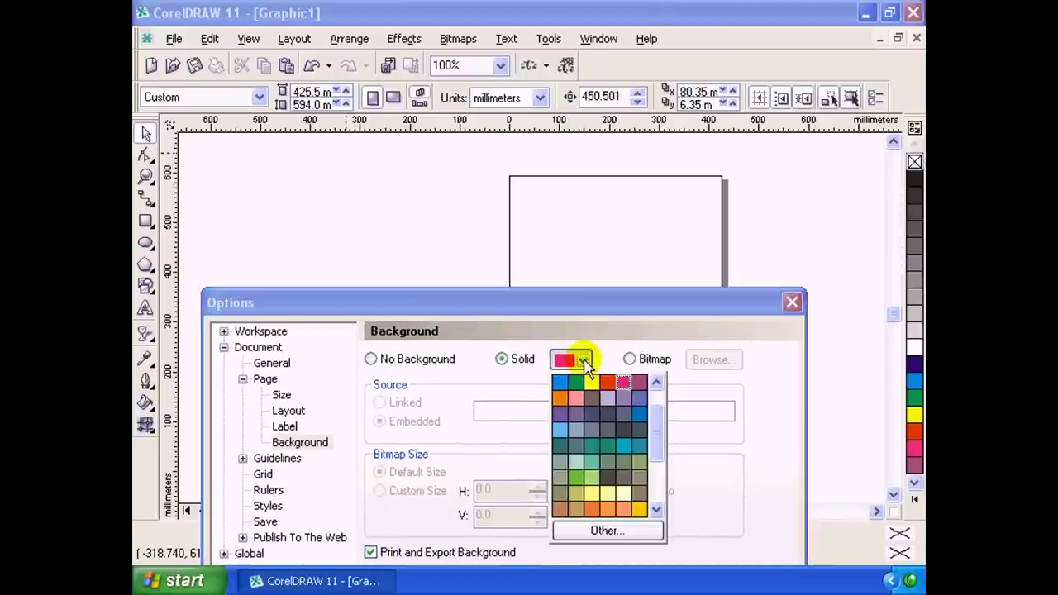
{"action": "left_click", "coordinate": [622, 532]}
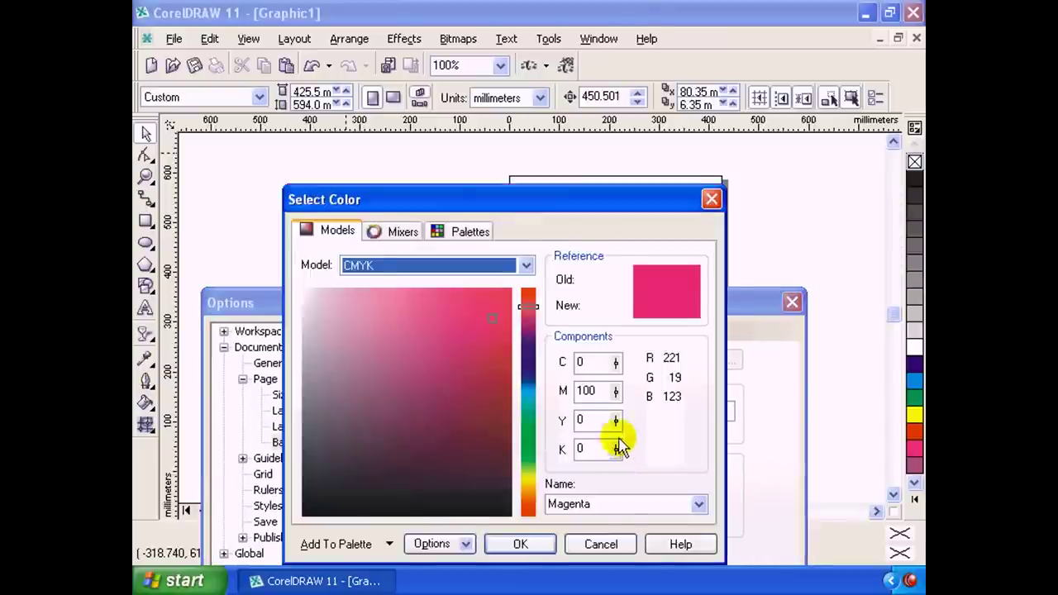
{"action": "mouse_move", "coordinate": [502, 295]}
{"action": "left_mouse_down"}
{"action": "mouse_move", "coordinate": [518, 279]}
{"action": "mouse_move", "coordinate": [428, 283]}
{"action": "mouse_move", "coordinate": [439, 273]}
{"action": "mouse_move", "coordinate": [521, 274]}
{"action": "mouse_move", "coordinate": [515, 406]}
{"action": "mouse_move", "coordinate": [490, 321]}
{"action": "left_mouse_up"}
{"action": "left_click", "coordinate": [548, 525]}
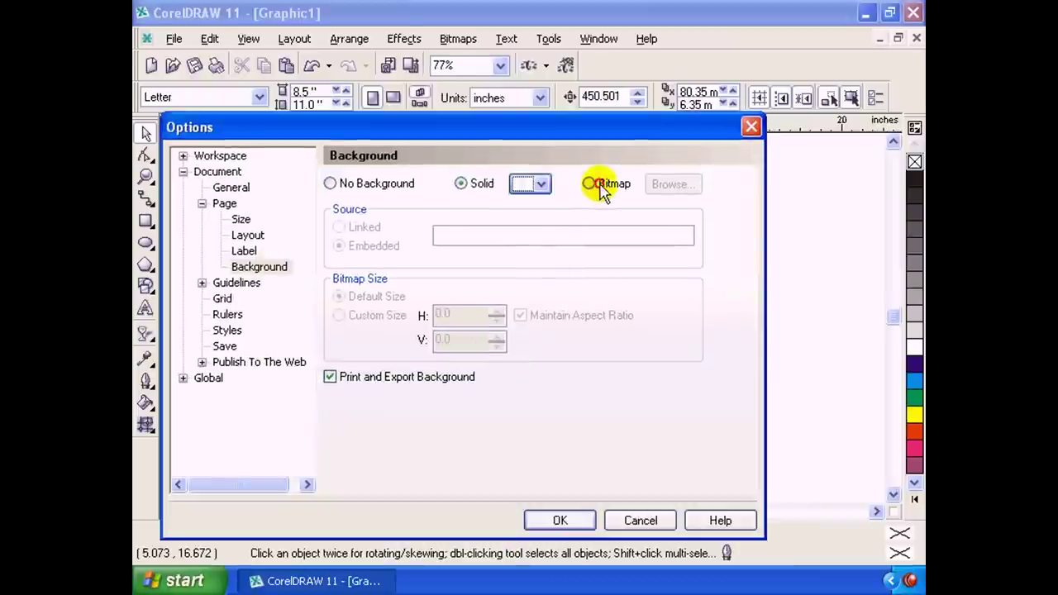
Switch the page background to Bitmap and choose Sunset from Sample Pictures.
{"action": "left_click", "coordinate": [590, 183]}
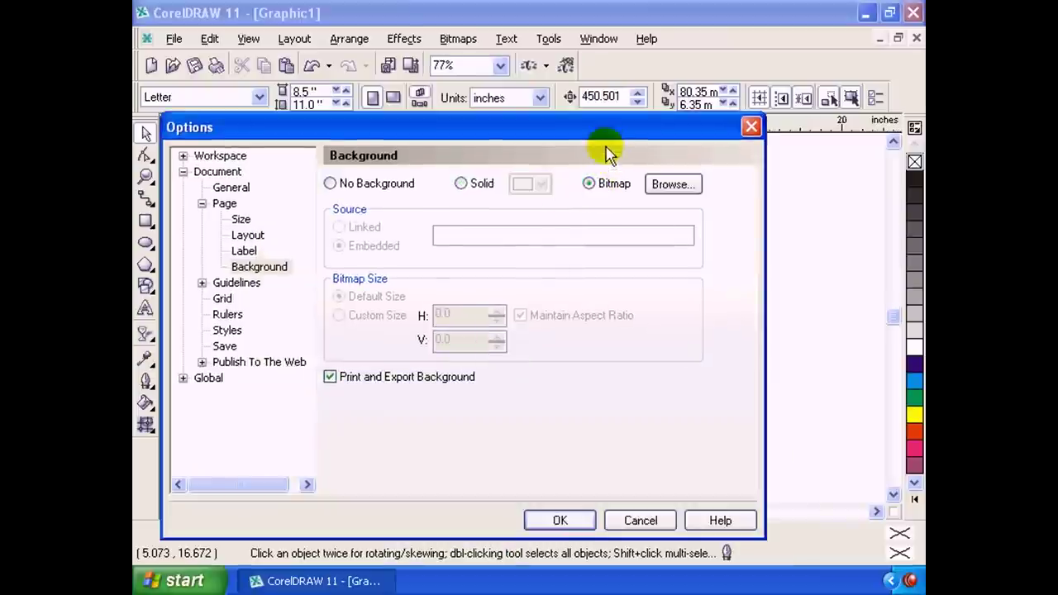
{"action": "left_click_drag", "start_coordinate": [604, 127], "coordinate": [587, 259]}
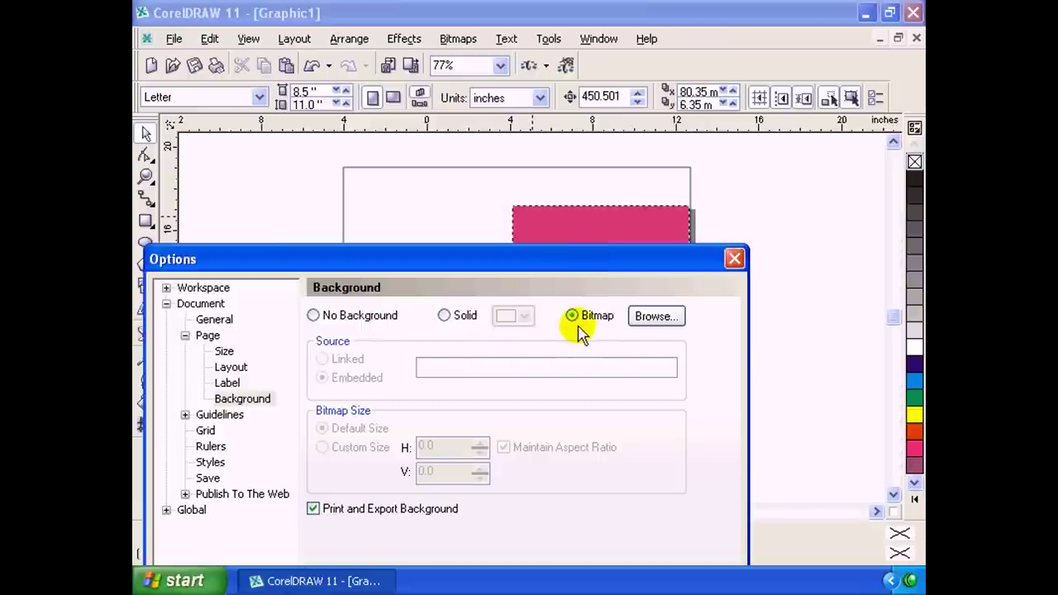
{"action": "left_click", "coordinate": [655, 317]}
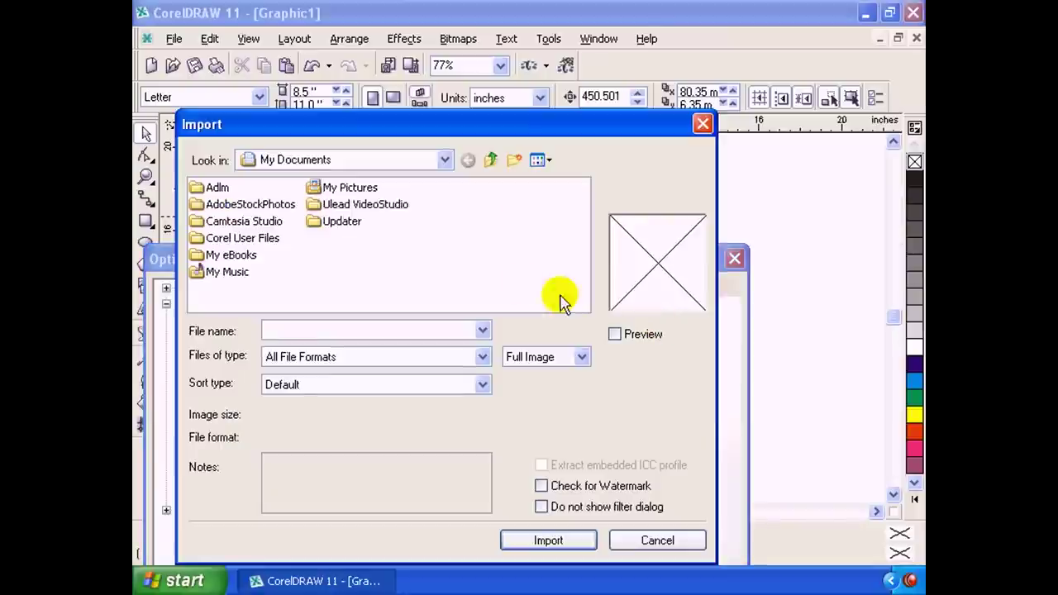
{"action": "mouse_move", "coordinate": [444, 128]}
{"action": "left_mouse_down"}
{"action": "mouse_move", "coordinate": [549, 138]}
{"action": "mouse_move", "coordinate": [483, 230]}
{"action": "left_mouse_up"}
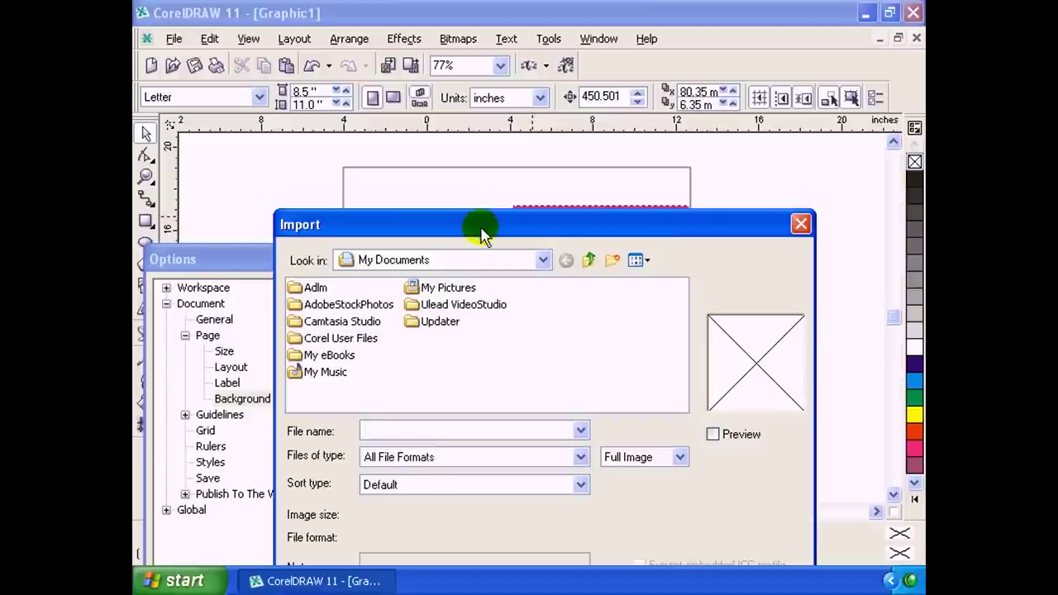
{"action": "left_click", "coordinate": [543, 261]}
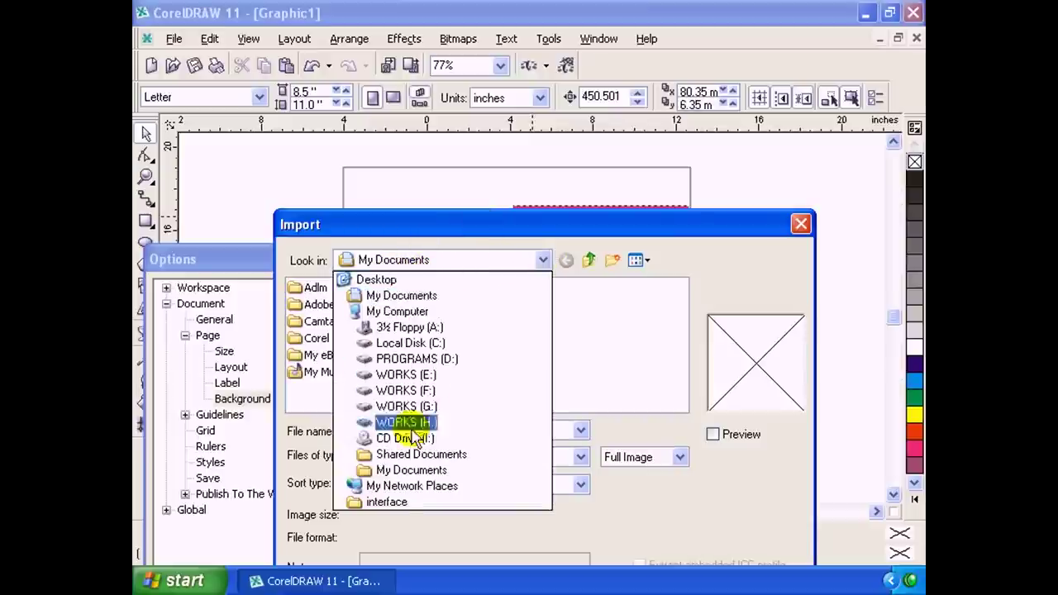
{"action": "left_click", "coordinate": [387, 469]}
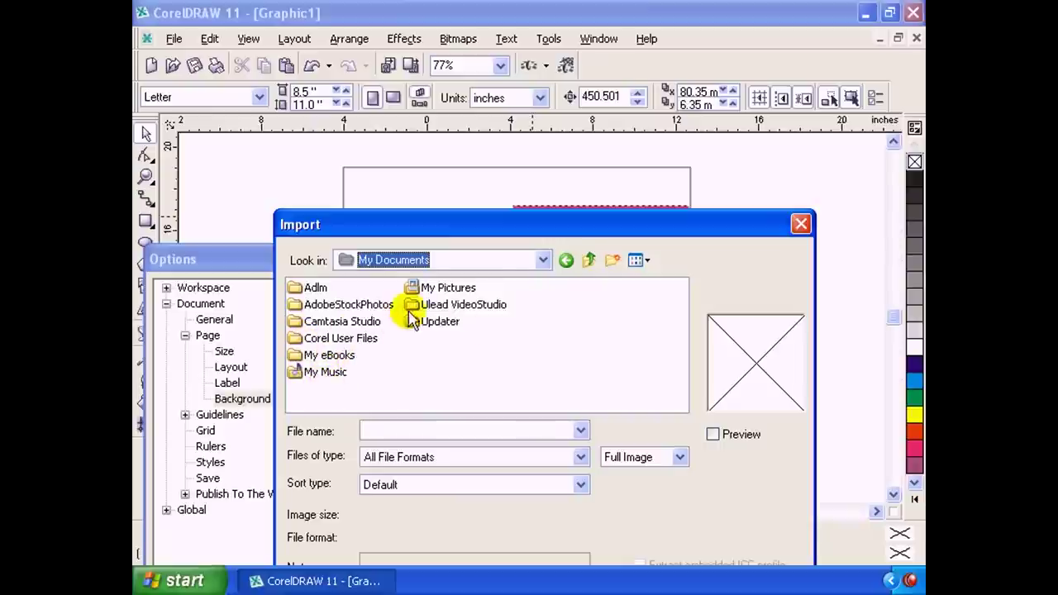
{"action": "double_click", "coordinate": [430, 286]}
{"action": "double_click", "coordinate": [426, 318]}
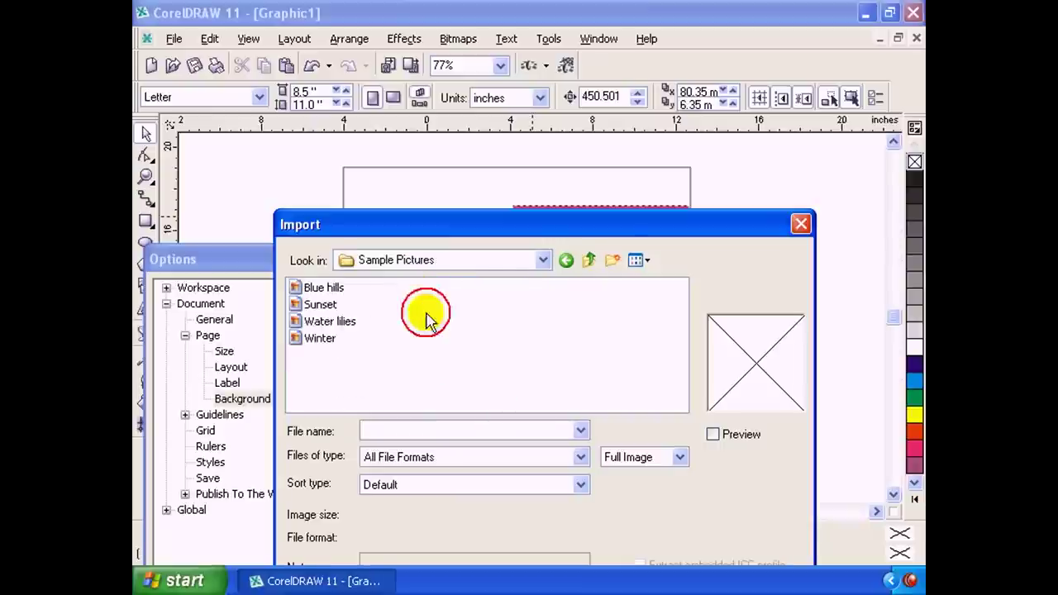
{"action": "left_click", "coordinate": [314, 304]}
{"action": "left_click_drag", "start_coordinate": [433, 227], "coordinate": [398, 124]}
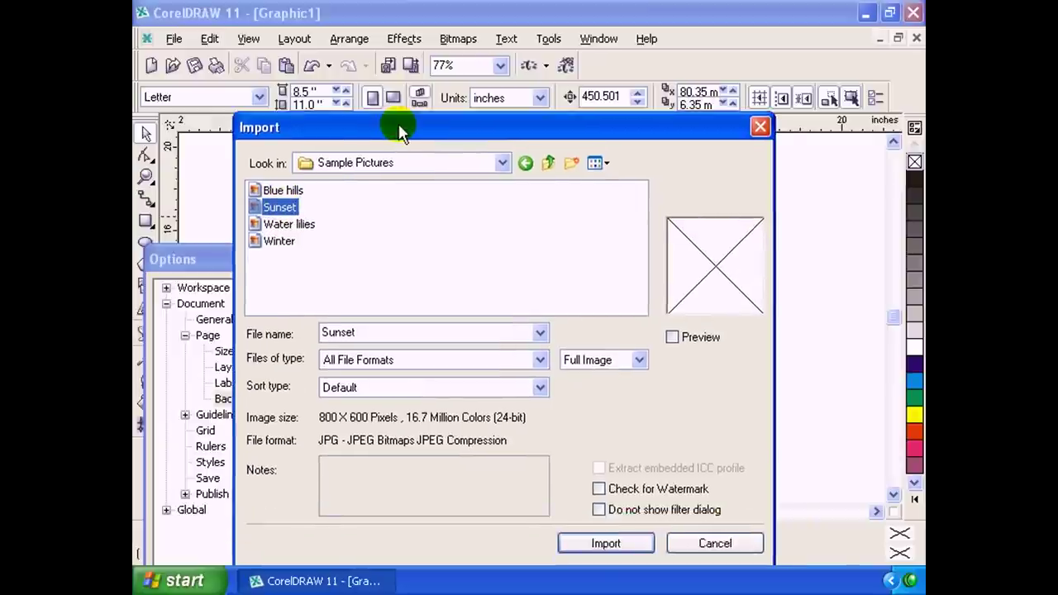
Import Sunset as the embedded background bitmap and apply it to the page.
{"action": "left_click", "coordinate": [621, 545]}
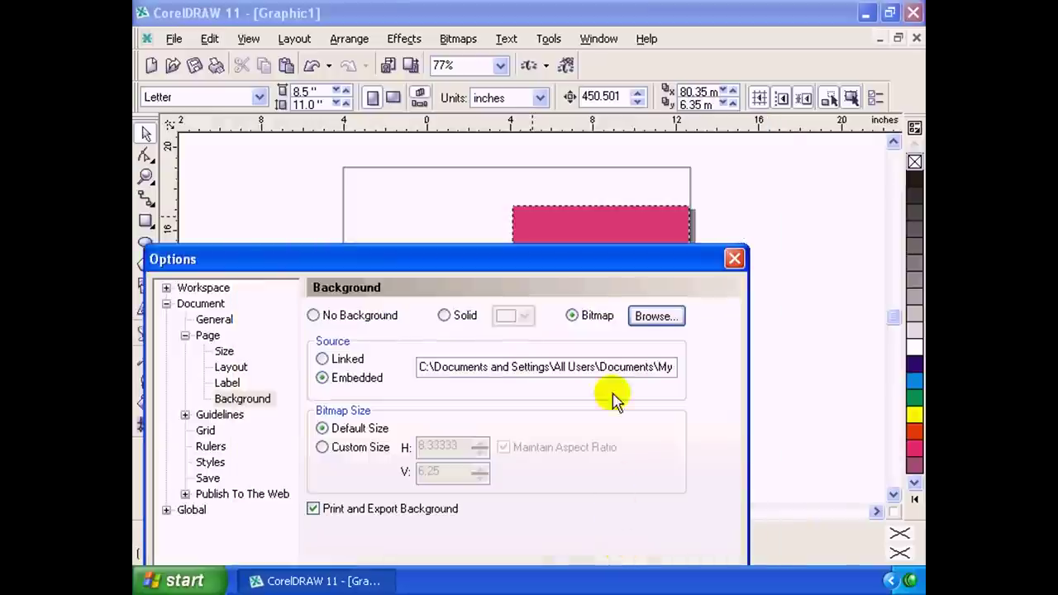
{"action": "left_click_drag", "start_coordinate": [625, 258], "coordinate": [616, 91]}
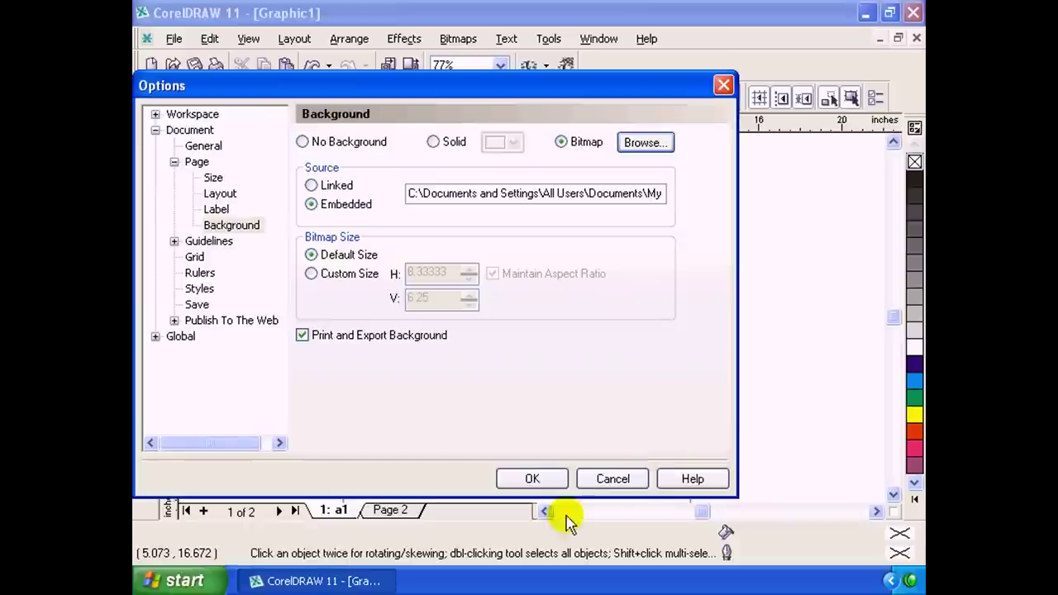
{"action": "left_click", "coordinate": [531, 480]}
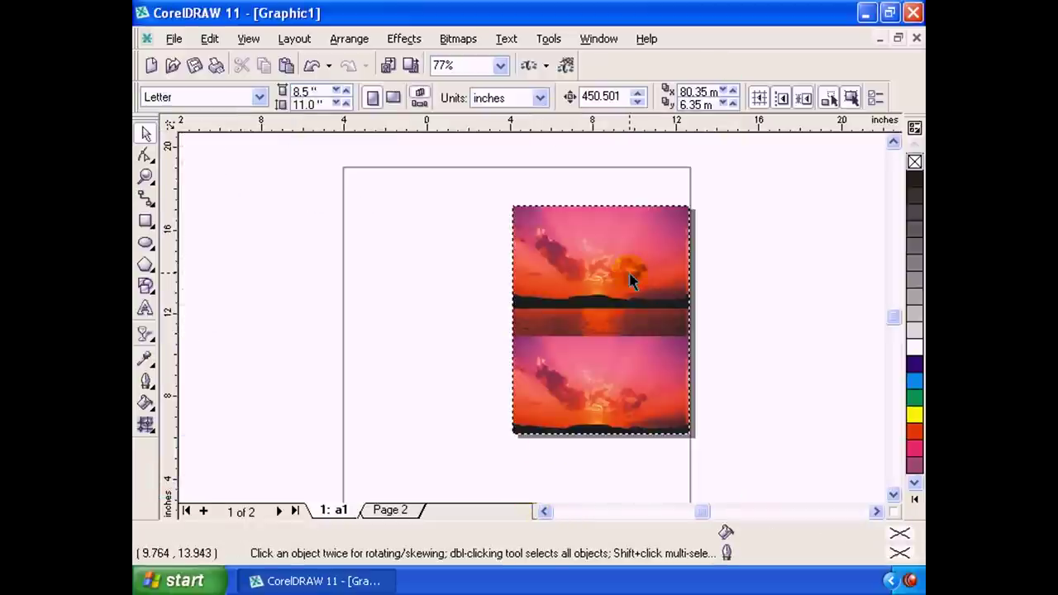
Shift the page-sized rectangle, undo the move, and marquee-select the right-side objects.
{"action": "left_click_drag", "start_coordinate": [543, 242], "coordinate": [598, 234]}
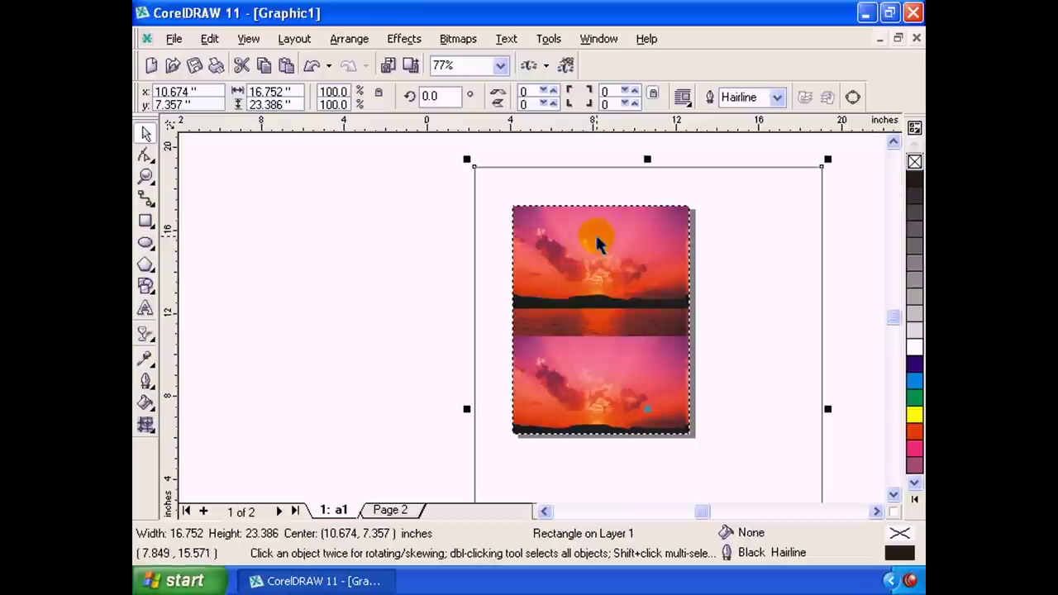
{"action": "key", "text": "ctrl+z"}
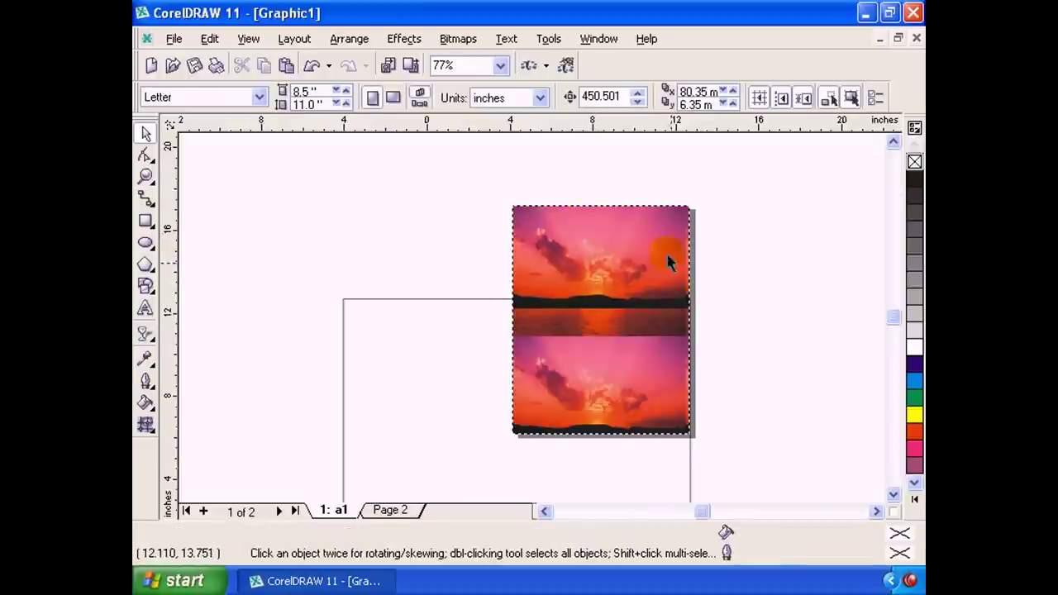
{"action": "left_click_drag", "start_coordinate": [609, 172], "coordinate": [711, 283]}
Accept the page settings and start a new blank Letter page.
{"action": "key", "text": "ctrl+j"}
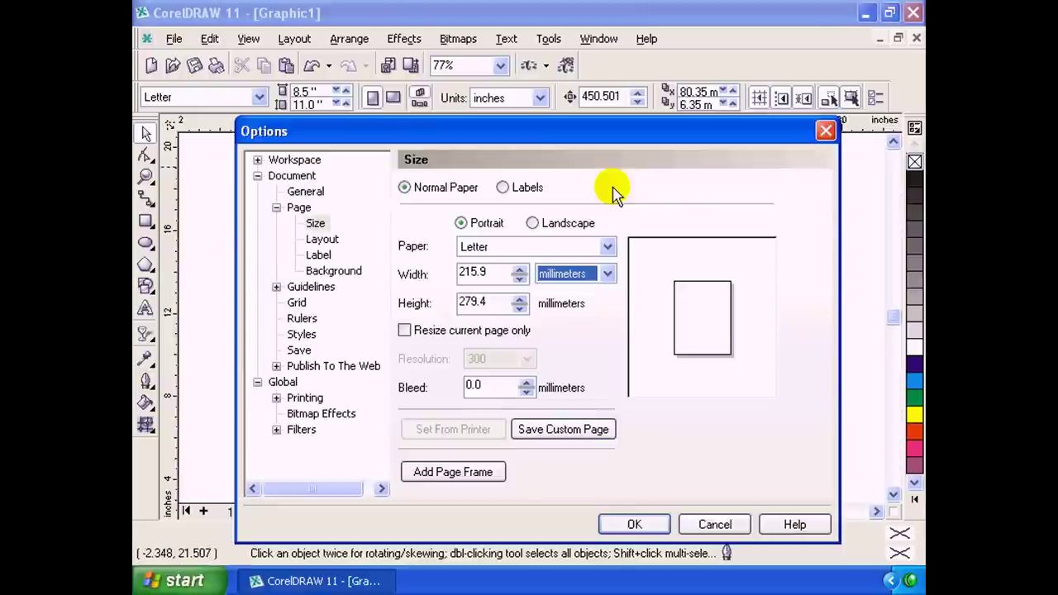
{"action": "left_click", "coordinate": [300, 209]}
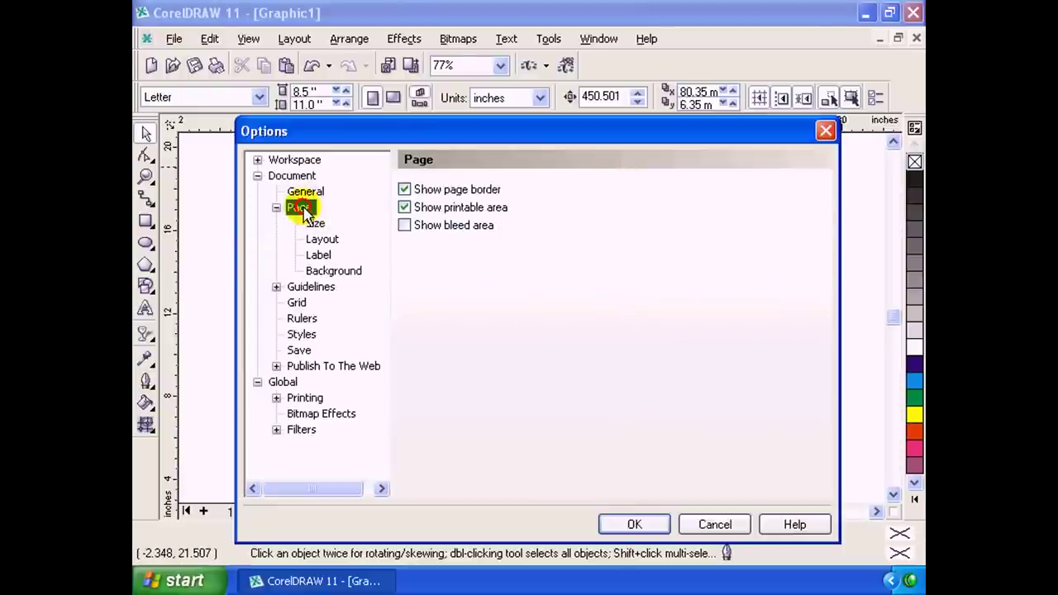
{"action": "left_click_drag", "start_coordinate": [472, 132], "coordinate": [430, 141]}
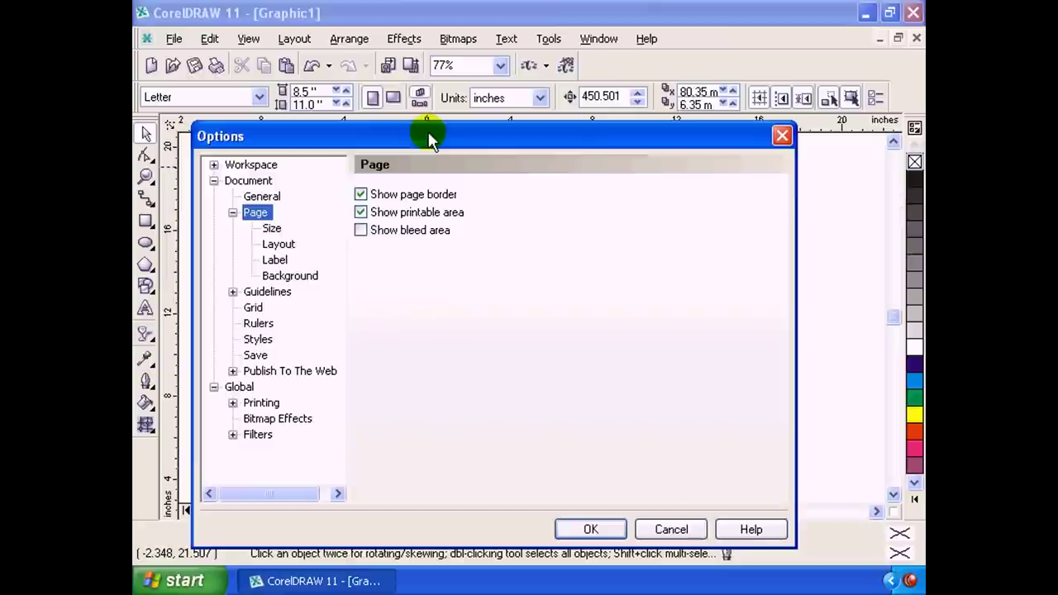
{"action": "left_click", "coordinate": [599, 529]}
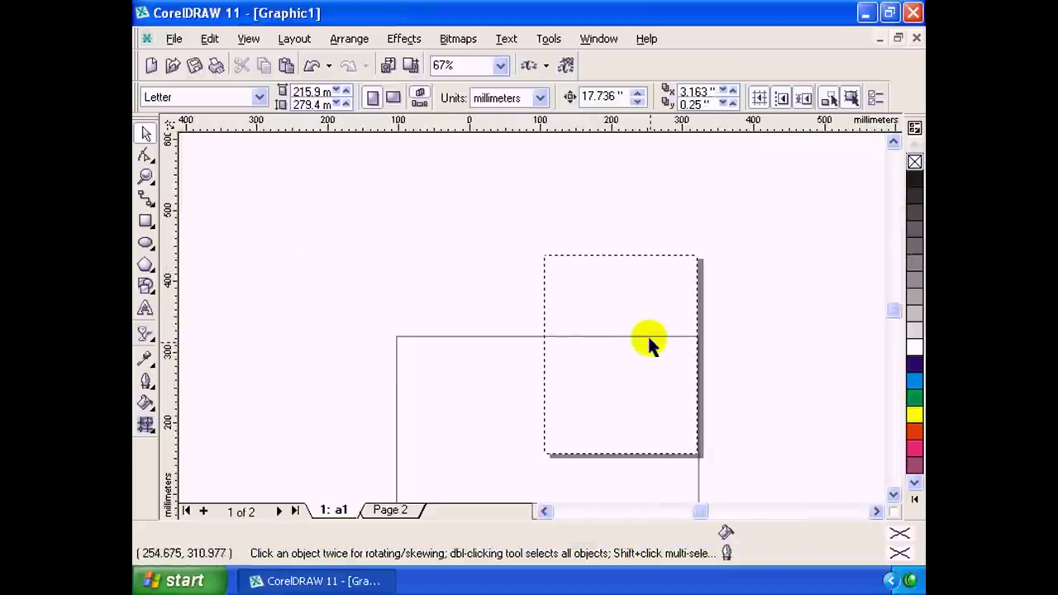
{"action": "left_click", "coordinate": [637, 360]}
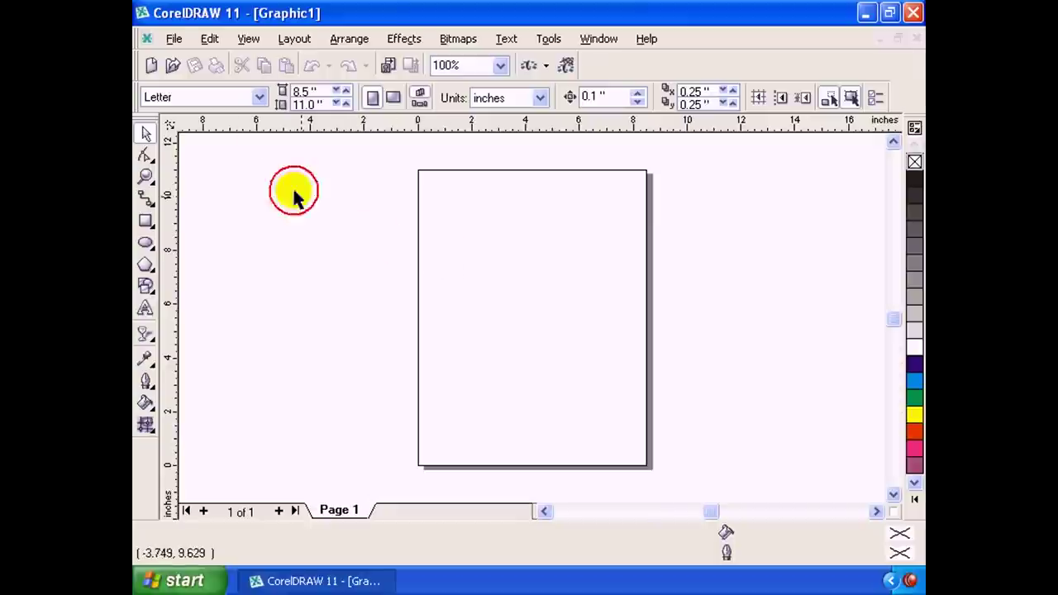
Start File > Import and keep Sample Pictures as the folder.
{"action": "left_click", "coordinate": [173, 39]}
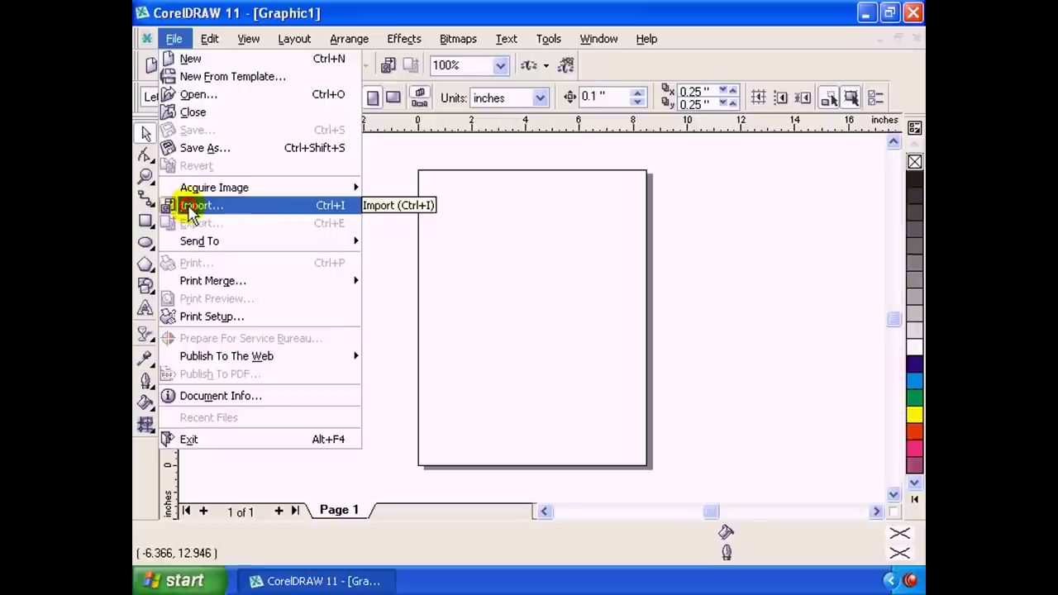
{"action": "left_click", "coordinate": [190, 207]}
{"action": "mouse_move", "coordinate": [406, 68]}
{"action": "left_mouse_down"}
{"action": "mouse_move", "coordinate": [453, 85]}
{"action": "mouse_move", "coordinate": [423, 79]}
{"action": "left_mouse_up"}
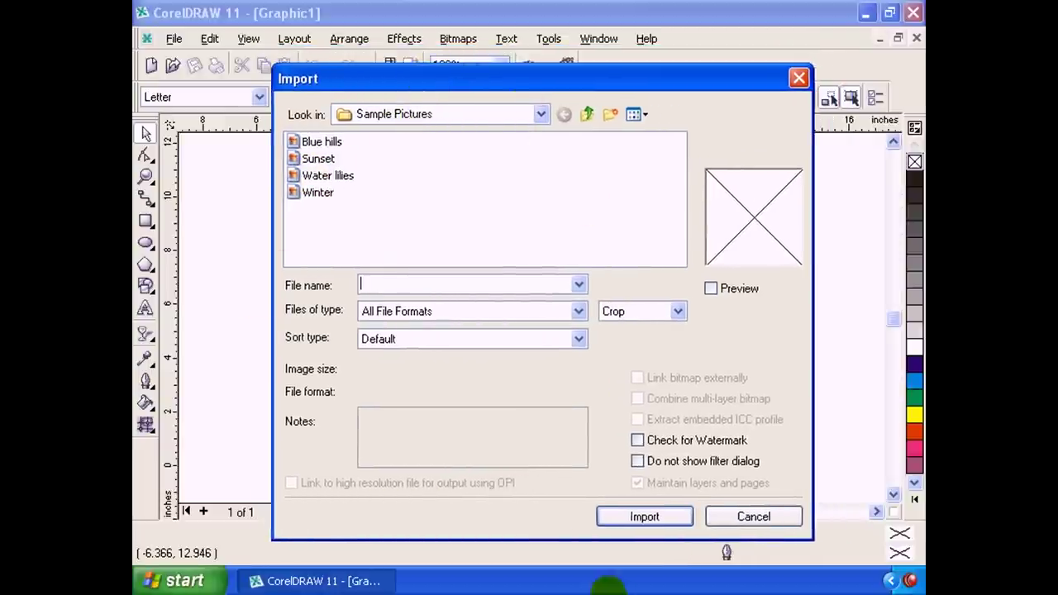
{"action": "left_click", "coordinate": [540, 114]}
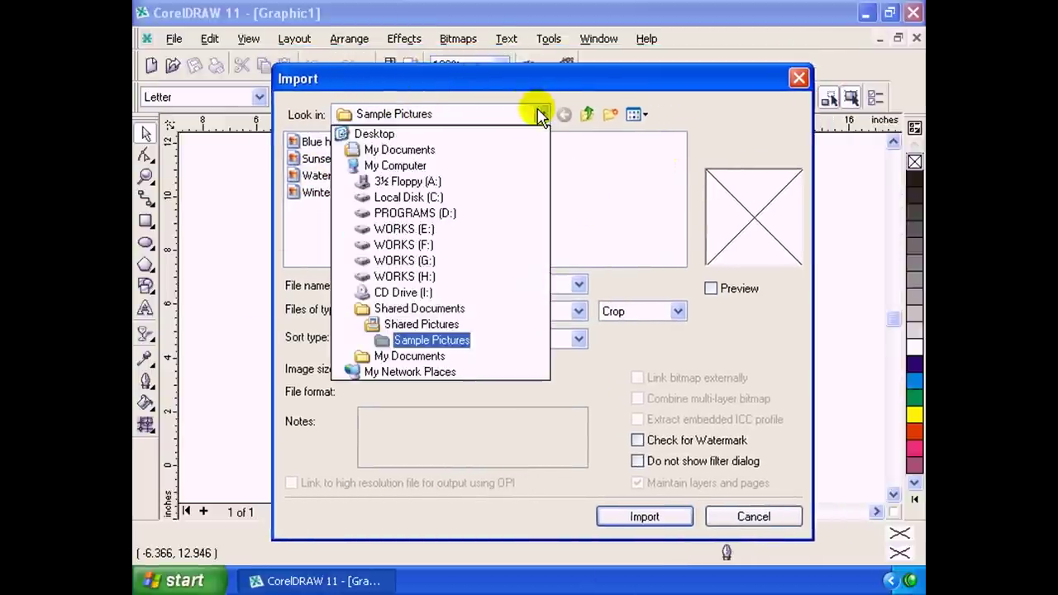
{"action": "left_click", "coordinate": [540, 114]}
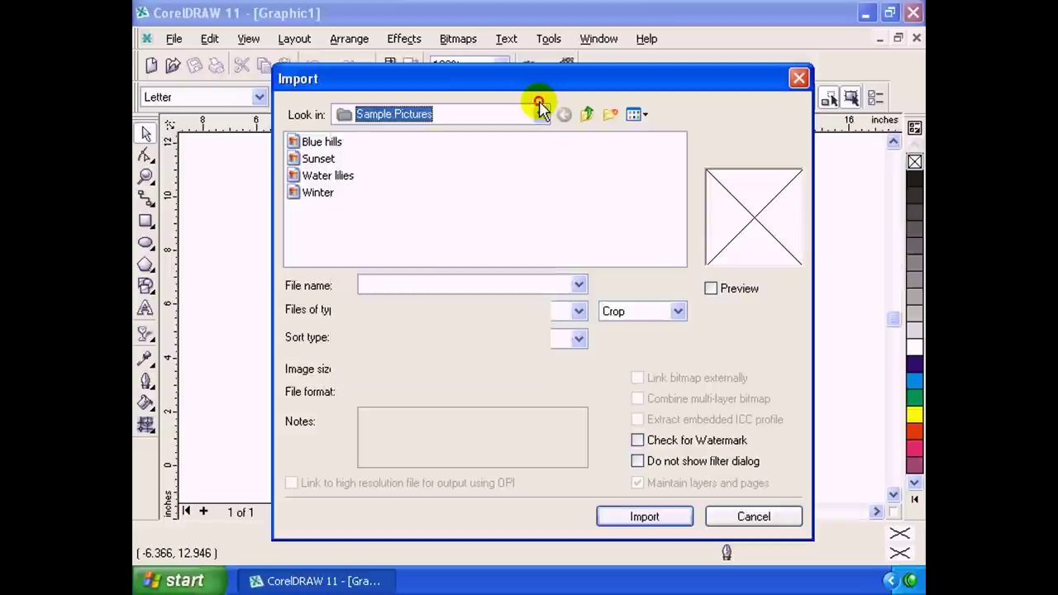
{"action": "left_click", "coordinate": [538, 113]}
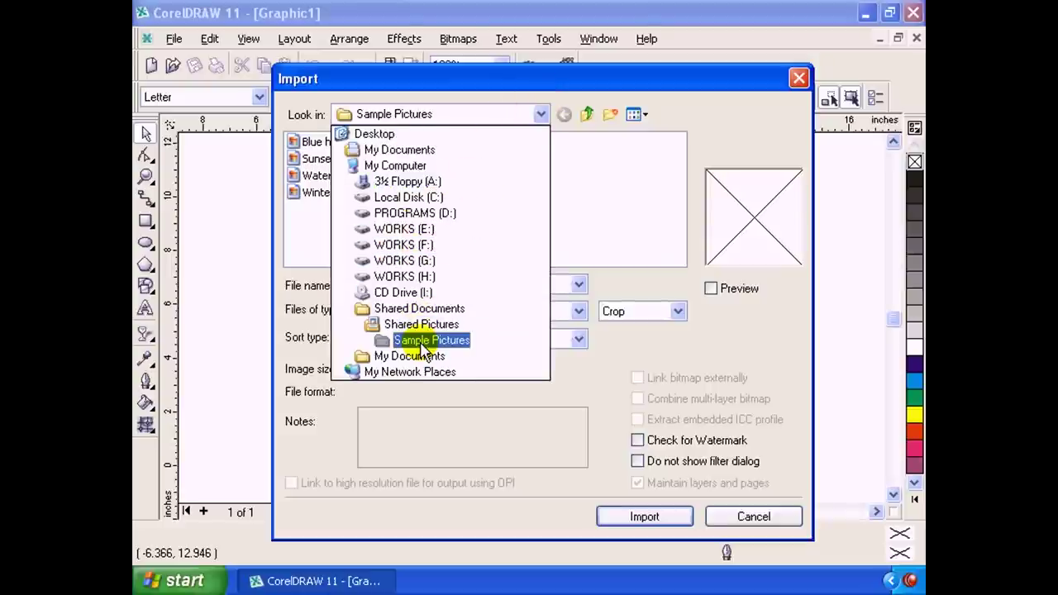
{"action": "left_click", "coordinate": [423, 342]}
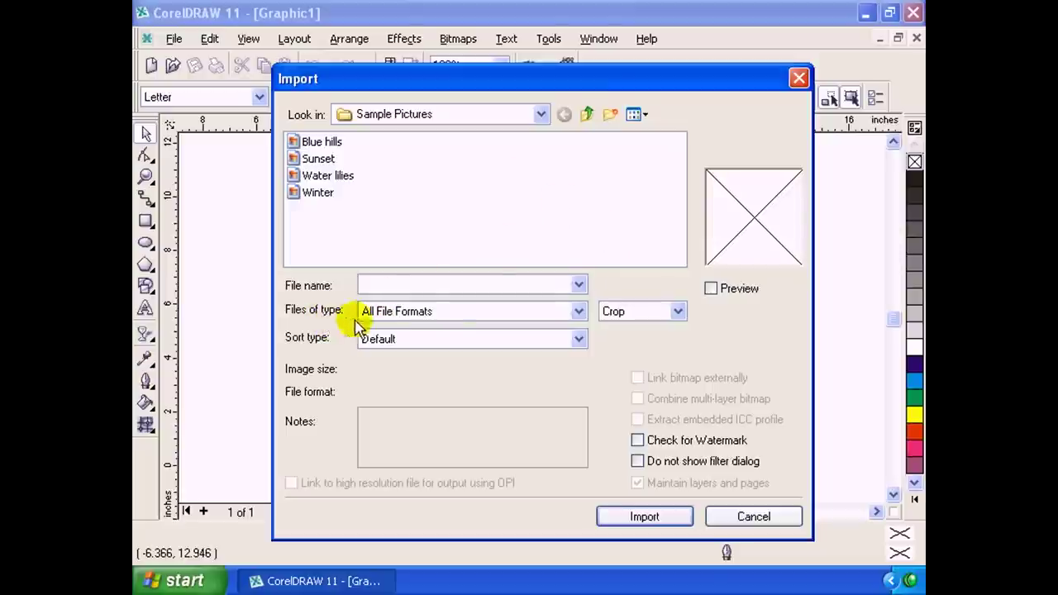
Scroll through the list of importable file formats, then close it.
{"action": "left_click", "coordinate": [578, 312]}
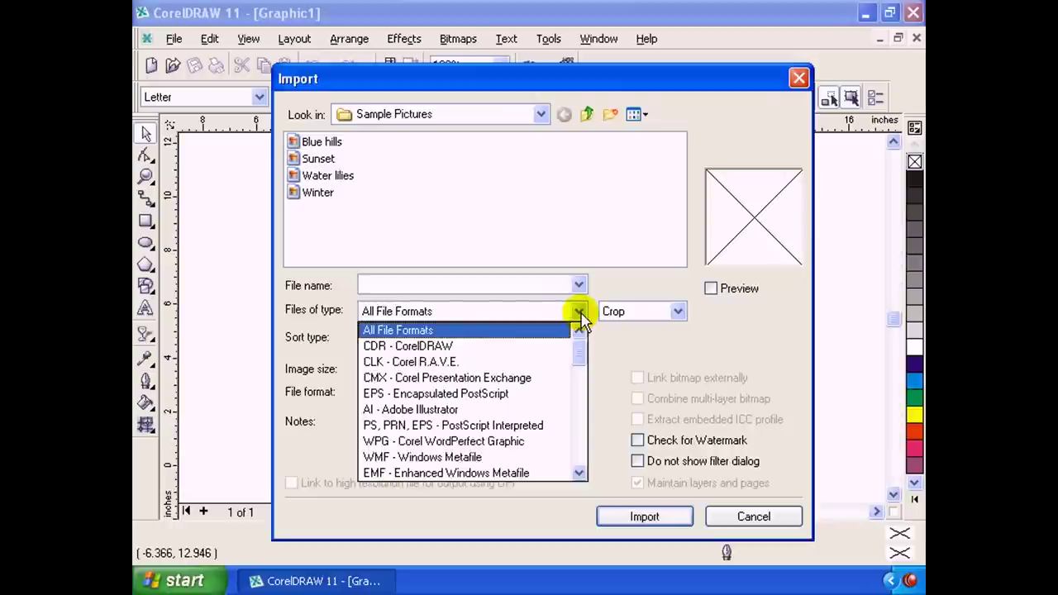
{"action": "mouse_move", "coordinate": [579, 352]}
{"action": "left_mouse_down"}
{"action": "mouse_move", "coordinate": [578, 465]}
{"action": "mouse_move", "coordinate": [569, 267]}
{"action": "left_mouse_up"}
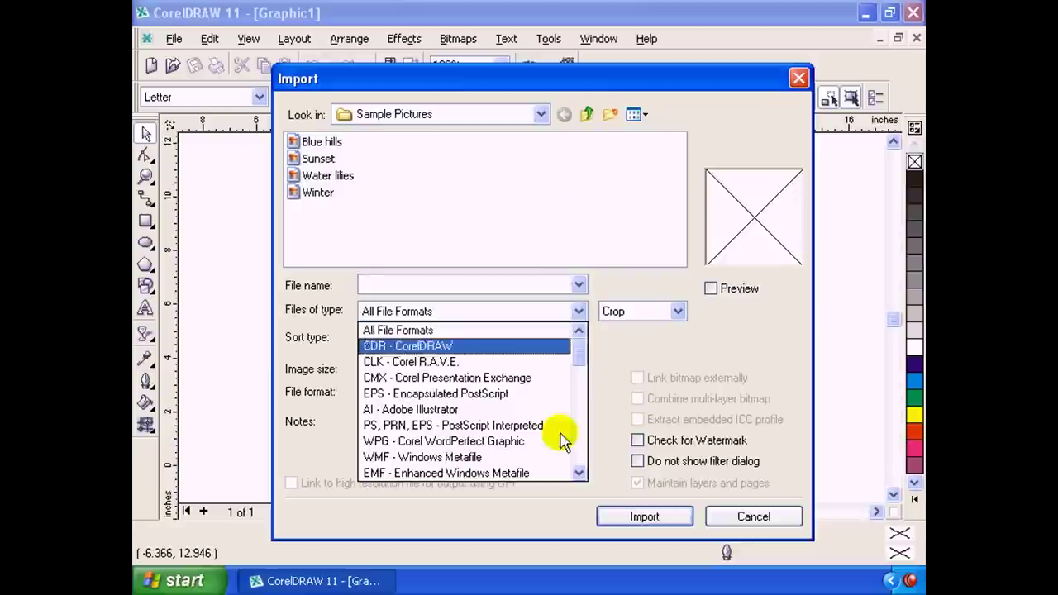
{"action": "scroll", "coordinate": [569, 392], "scroll_direction": "down", "scroll_amount": 1}
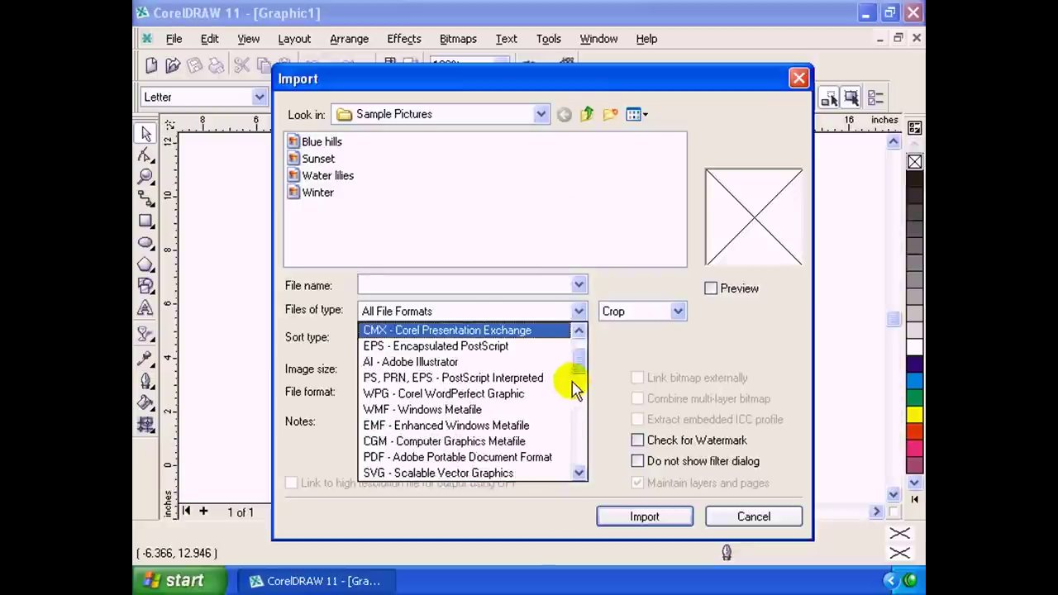
{"action": "scroll", "coordinate": [520, 228], "scroll_direction": "down", "scroll_amount": 1}
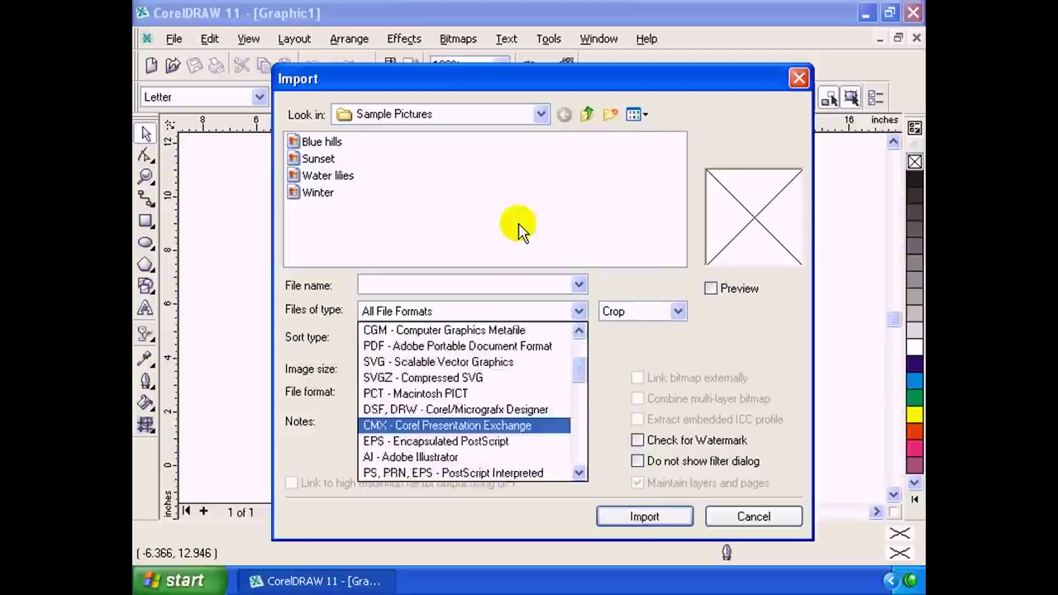
{"action": "scroll", "coordinate": [520, 230], "scroll_direction": "down", "scroll_amount": 1}
{"action": "scroll", "coordinate": [521, 233], "scroll_direction": "down", "scroll_amount": 1}
{"action": "scroll", "coordinate": [522, 244], "scroll_direction": "down", "scroll_amount": 1}
{"action": "scroll", "coordinate": [520, 248], "scroll_direction": "down", "scroll_amount": 1}
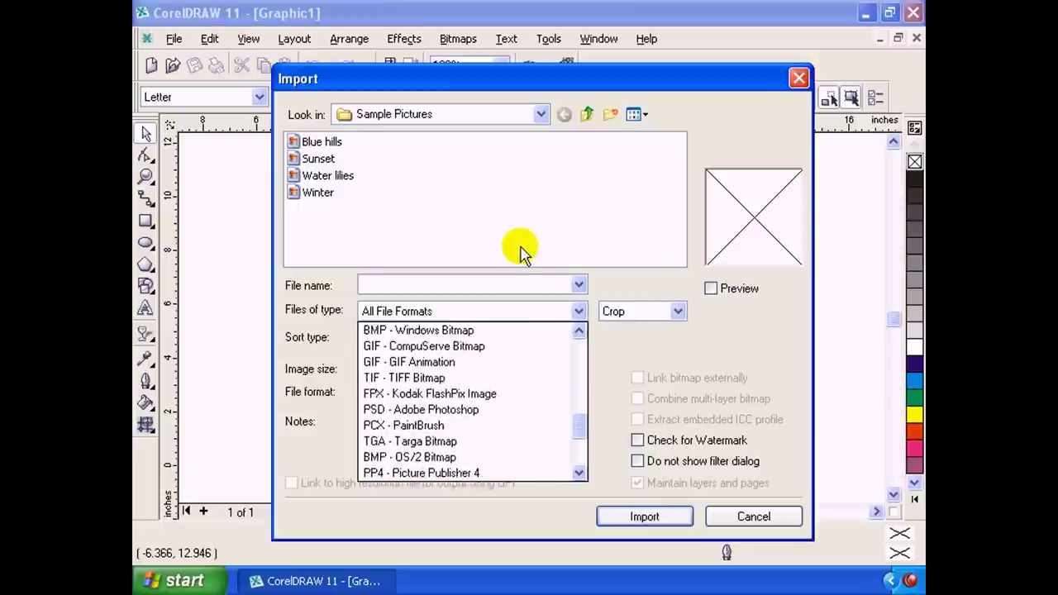
{"action": "scroll", "coordinate": [521, 248], "scroll_direction": "down", "scroll_amount": 1}
{"action": "scroll", "coordinate": [521, 248], "scroll_direction": "down", "scroll_amount": 1}
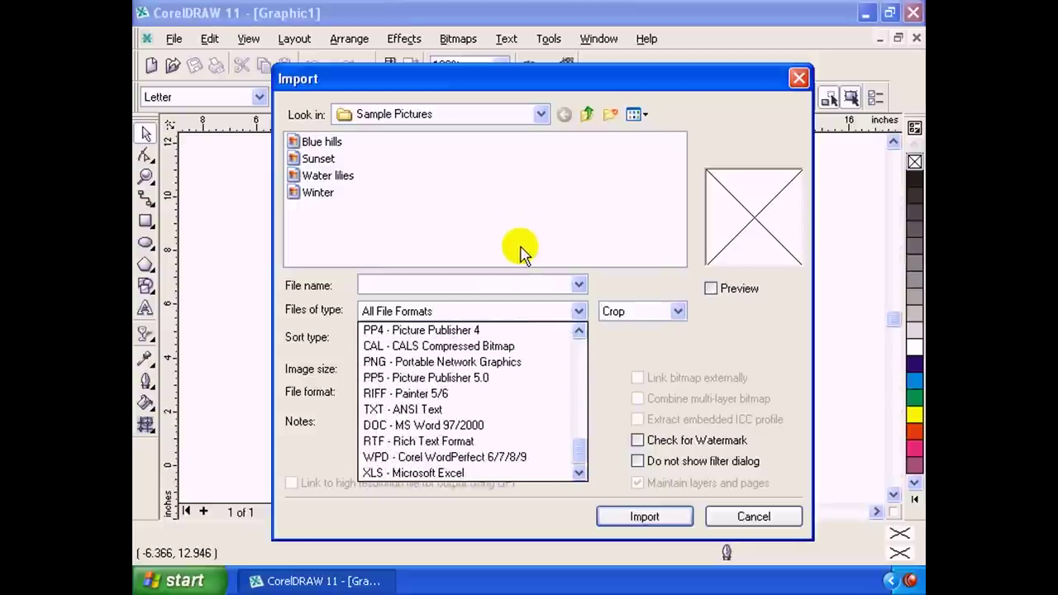
{"action": "left_click", "coordinate": [463, 219]}
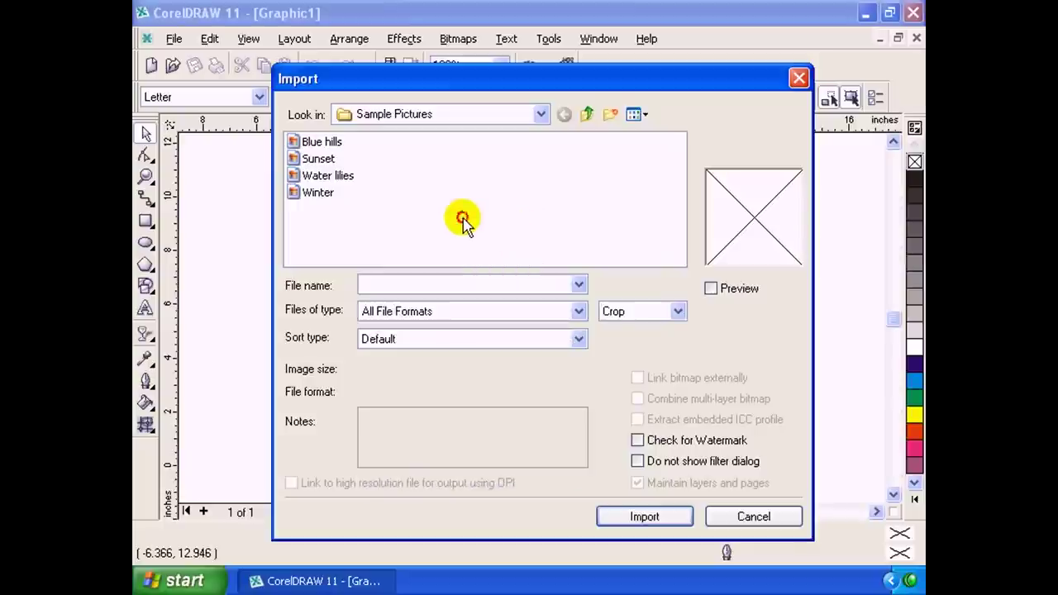
Select the Sunset picture and show the full-image, crop or resample choices.
{"action": "left_click", "coordinate": [322, 159]}
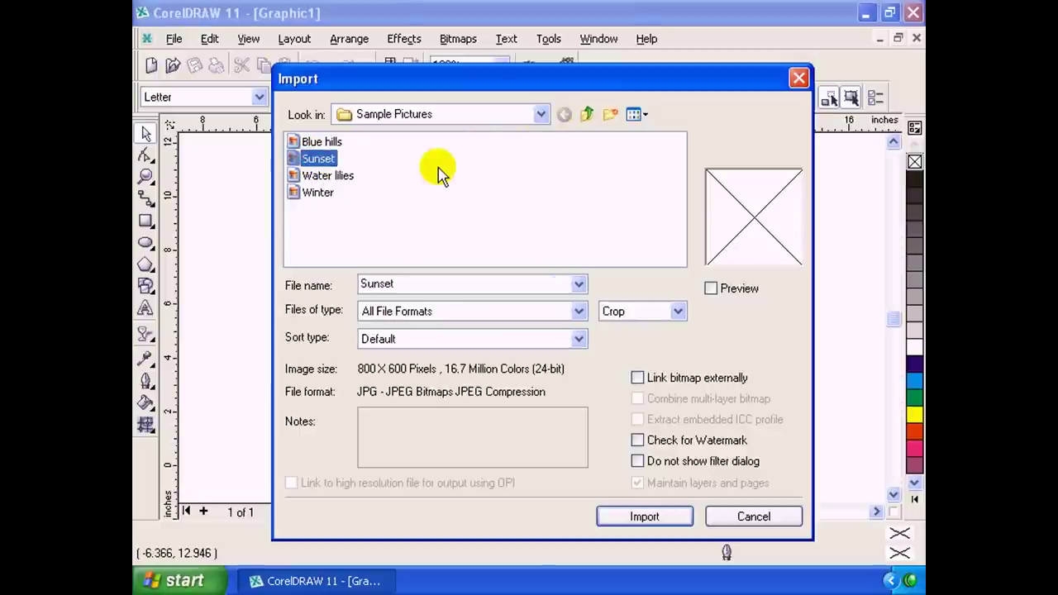
{"action": "mouse_move", "coordinate": [535, 78]}
{"action": "left_mouse_down"}
{"action": "mouse_move", "coordinate": [438, 171]}
{"action": "mouse_move", "coordinate": [498, 83]}
{"action": "left_mouse_up"}
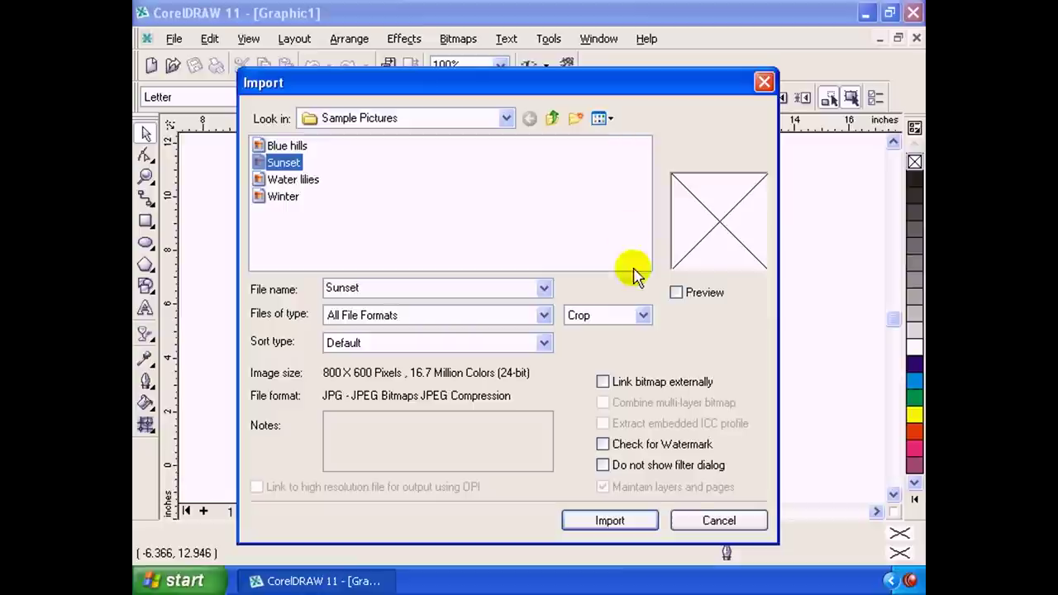
{"action": "left_click", "coordinate": [643, 319]}
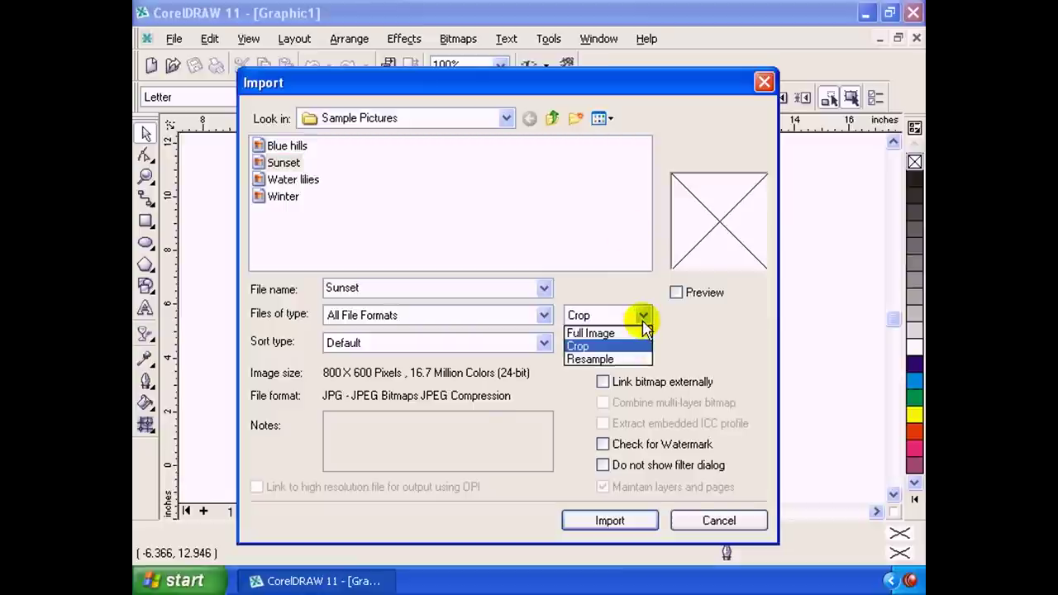
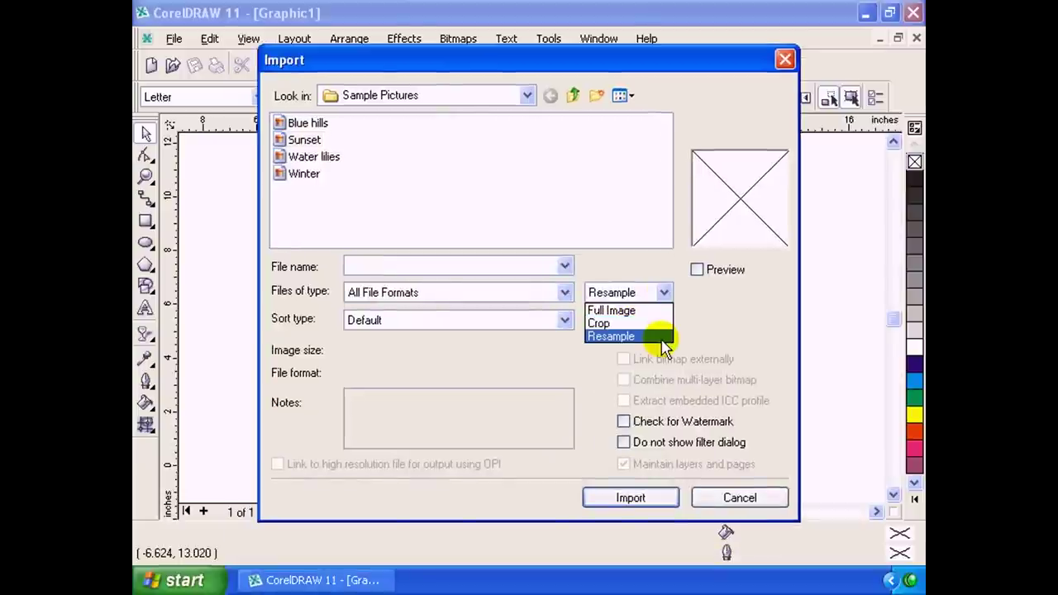
Import the Sunset picture with the Crop import option to bring up Crop Image.
{"action": "left_click", "coordinate": [304, 150]}
{"action": "left_click", "coordinate": [306, 147]}
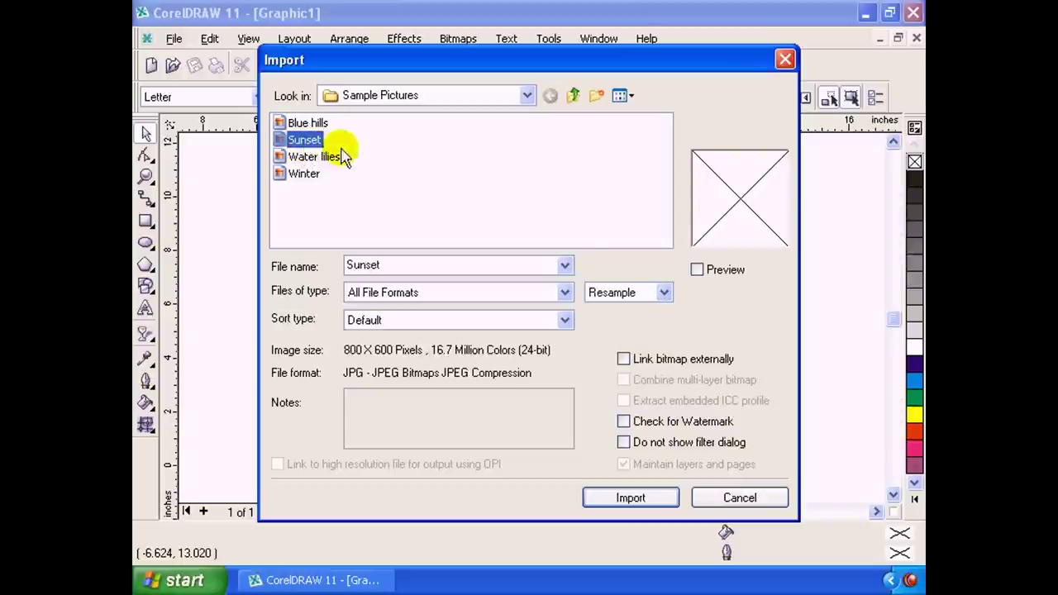
{"action": "left_click", "coordinate": [664, 293]}
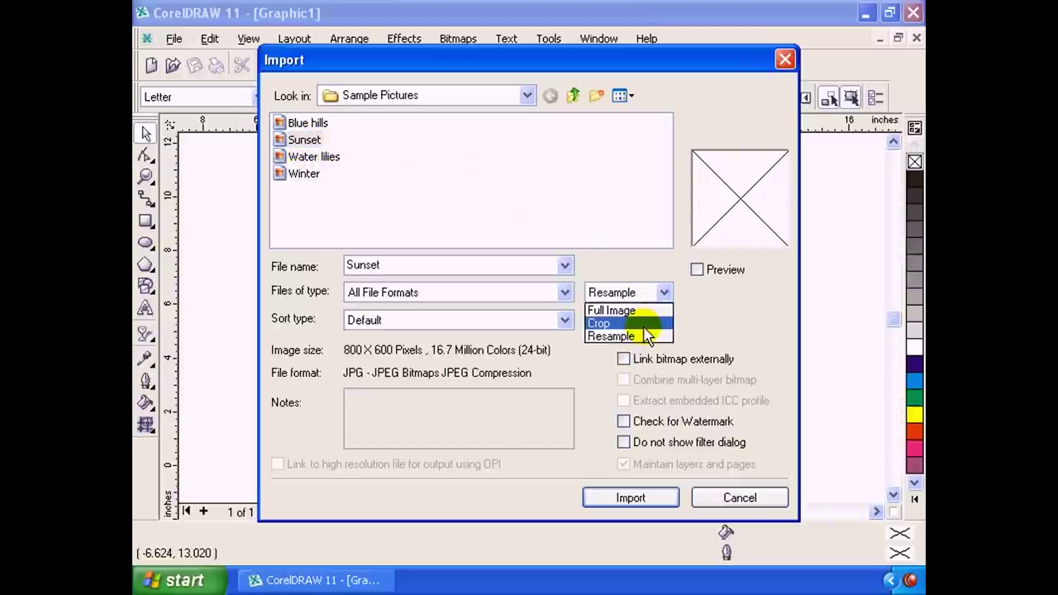
{"action": "left_click", "coordinate": [642, 324]}
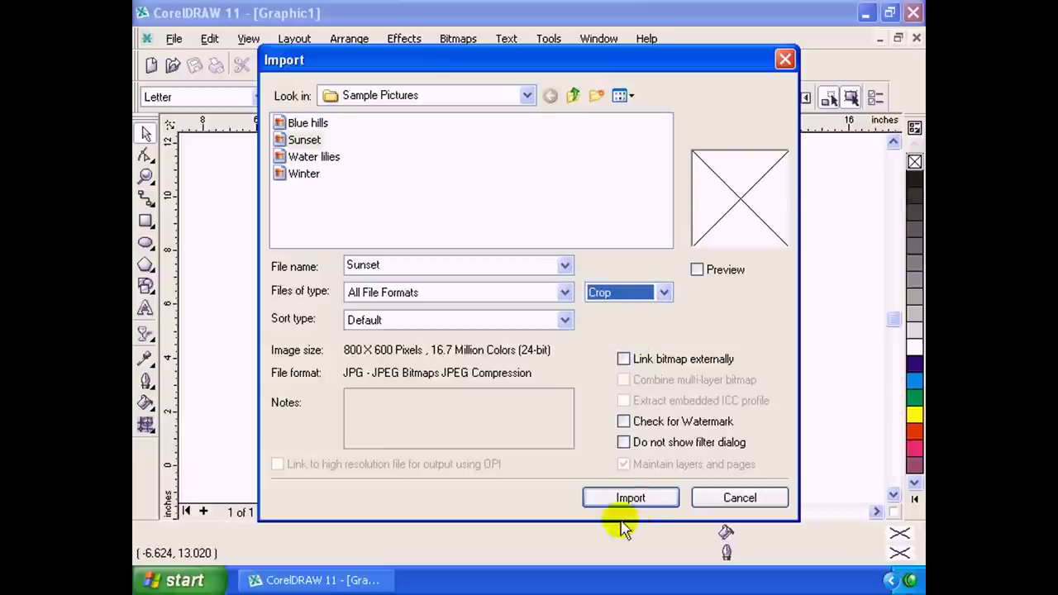
{"action": "left_click", "coordinate": [636, 499]}
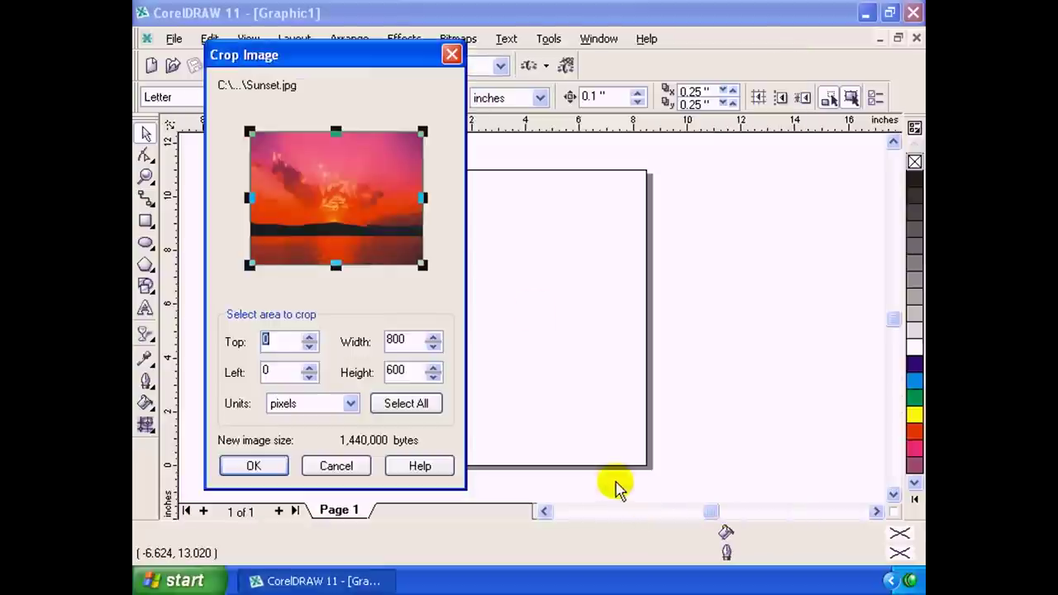
Crop the Sunset picture to a narrow horizon strip, keeping pixels as units.
{"action": "mouse_move", "coordinate": [323, 70]}
{"action": "left_mouse_down"}
{"action": "mouse_move", "coordinate": [503, 152]}
{"action": "mouse_move", "coordinate": [472, 116]}
{"action": "left_mouse_up"}
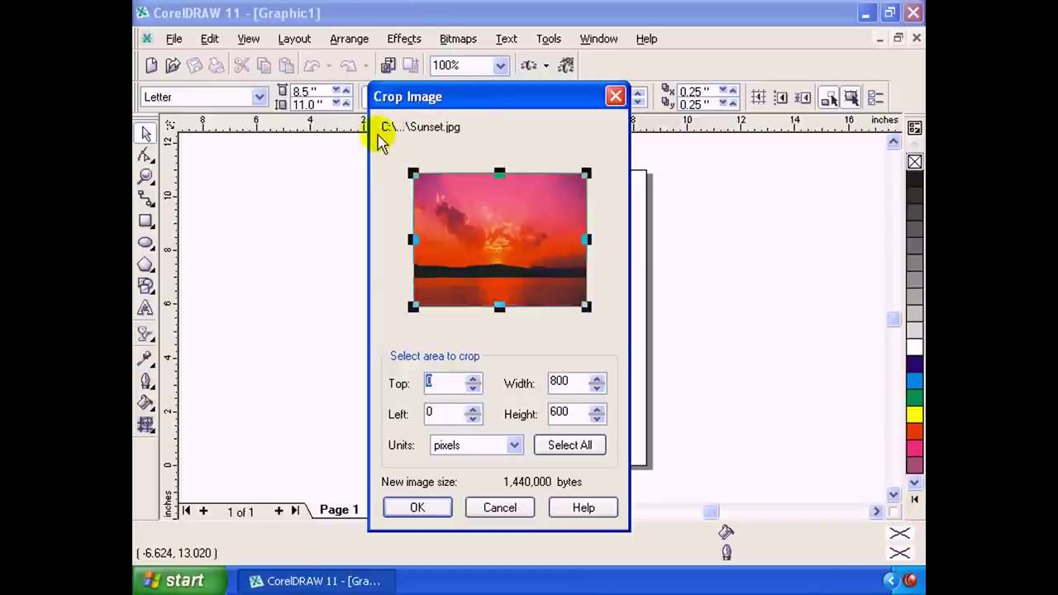
{"action": "left_click", "coordinate": [409, 128]}
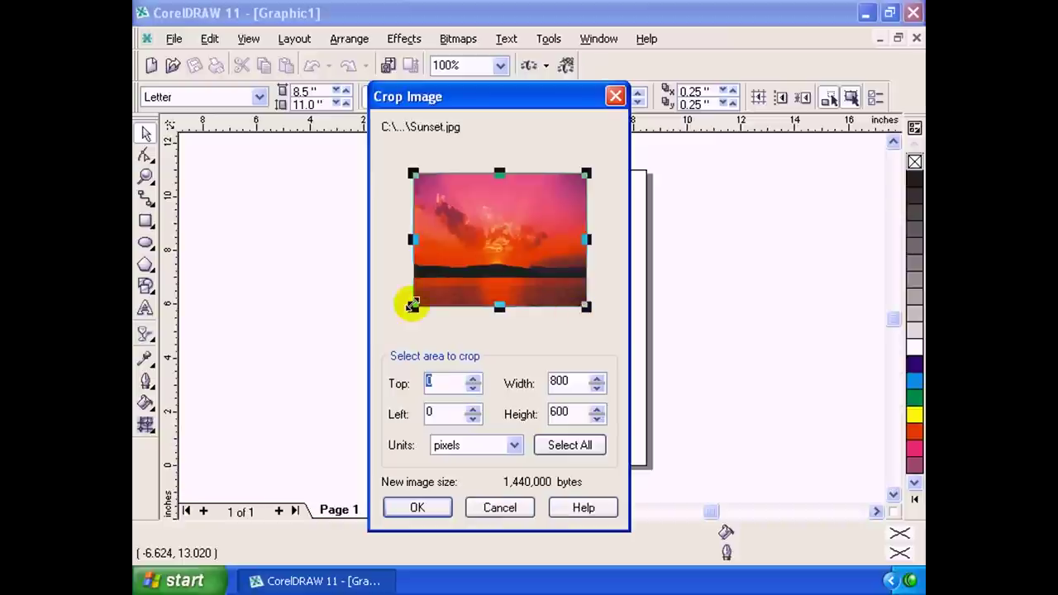
{"action": "left_click_drag", "start_coordinate": [410, 304], "coordinate": [415, 303]}
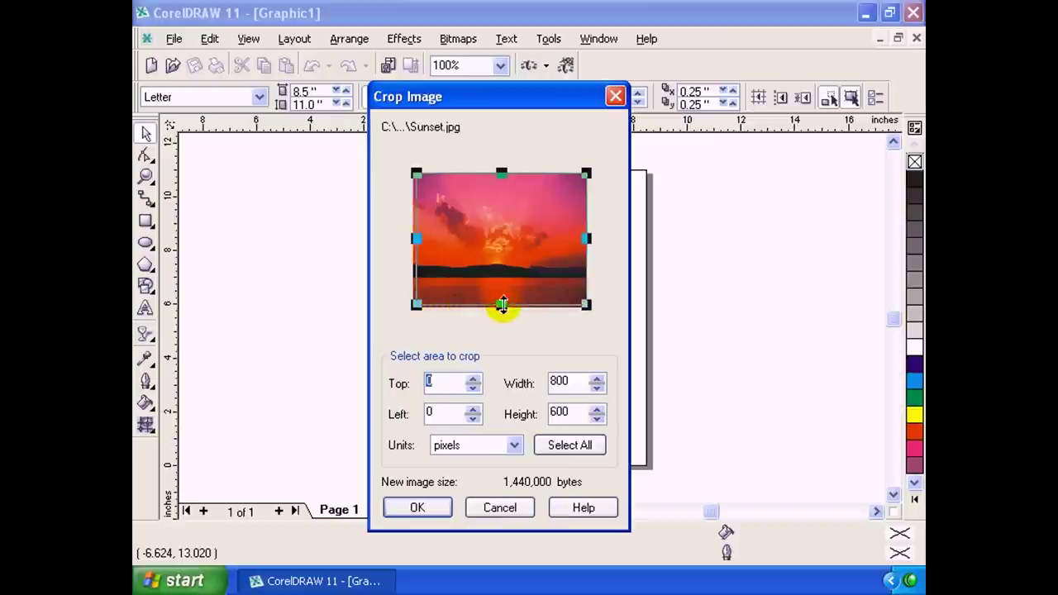
{"action": "left_click_drag", "start_coordinate": [501, 305], "coordinate": [501, 266]}
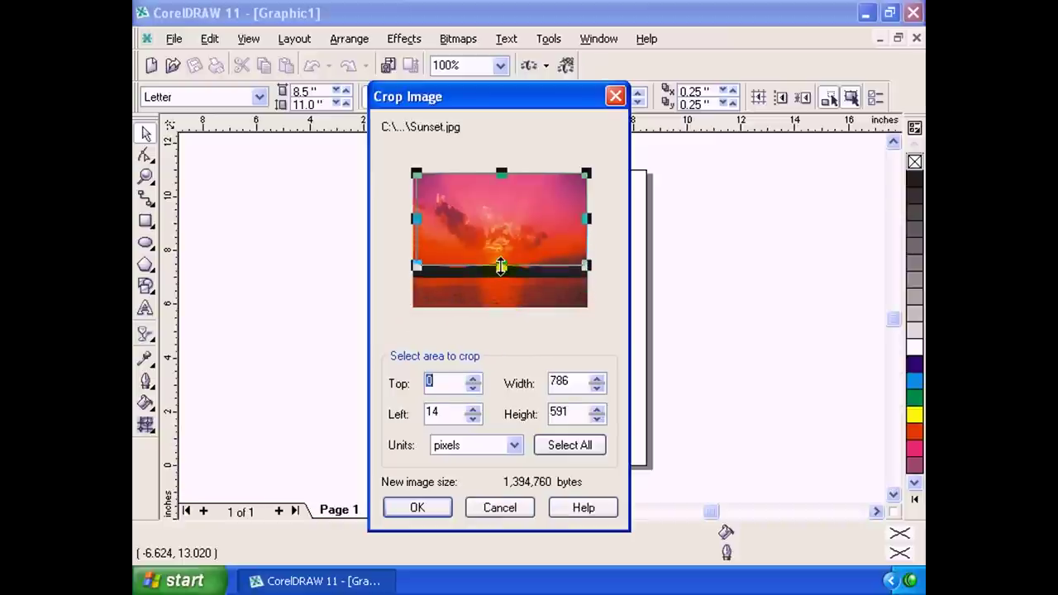
{"action": "left_click_drag", "start_coordinate": [510, 170], "coordinate": [502, 247]}
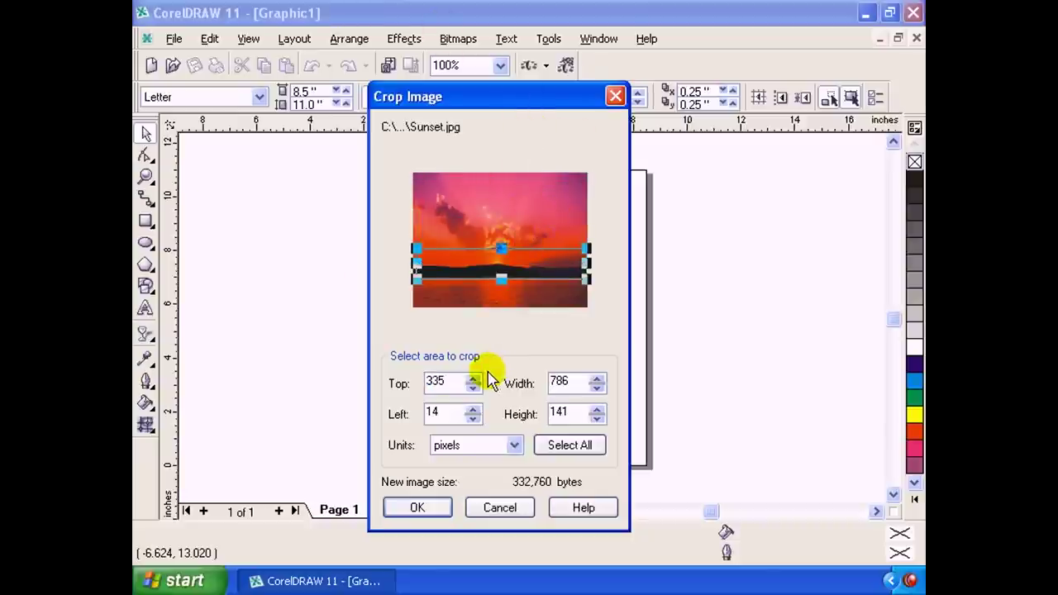
{"action": "left_click", "coordinate": [513, 445]}
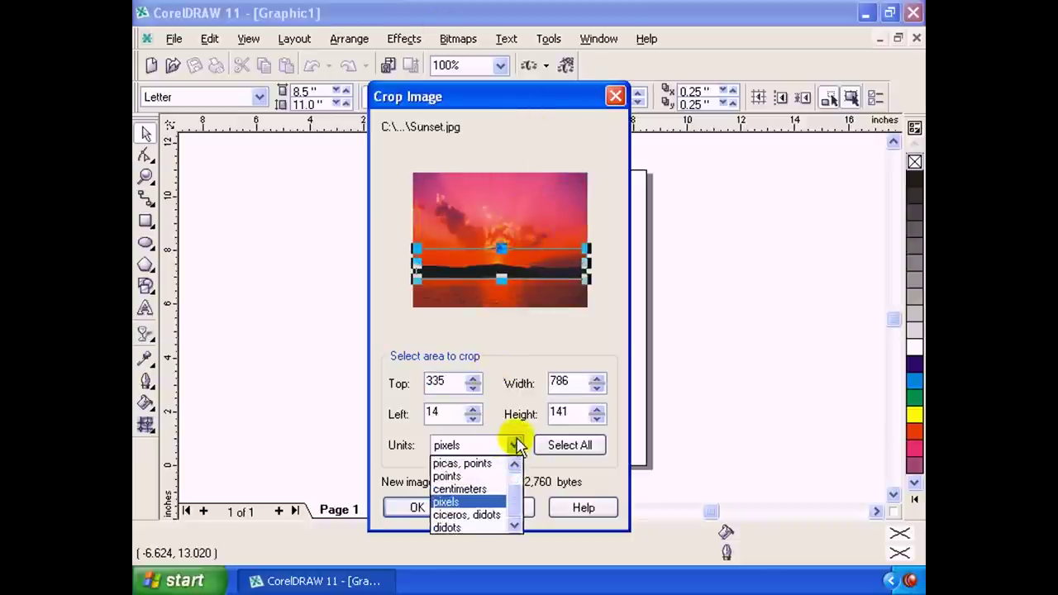
{"action": "left_click", "coordinate": [514, 445]}
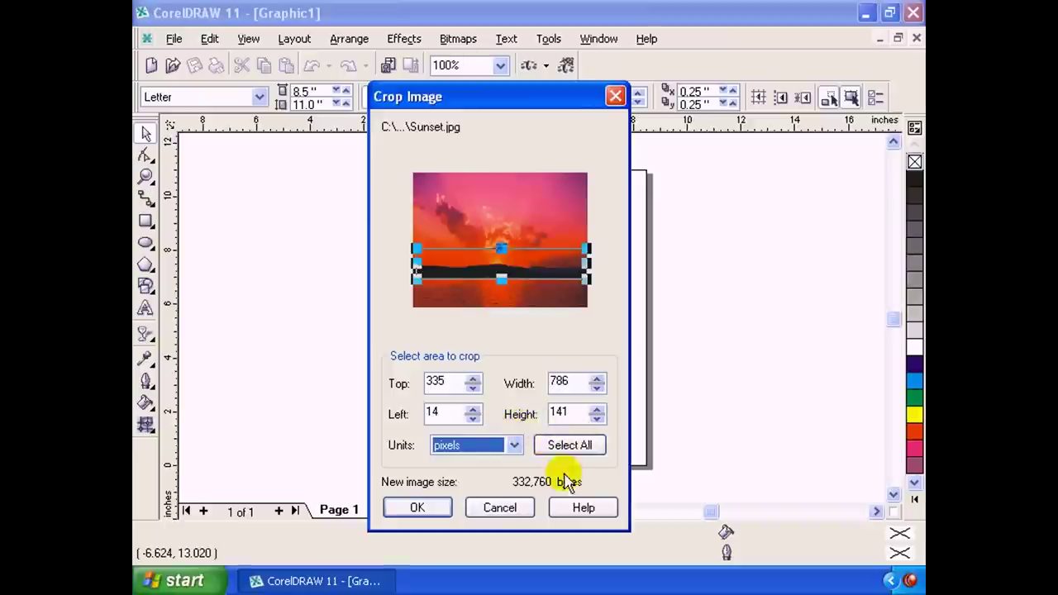
{"action": "left_click", "coordinate": [418, 507]}
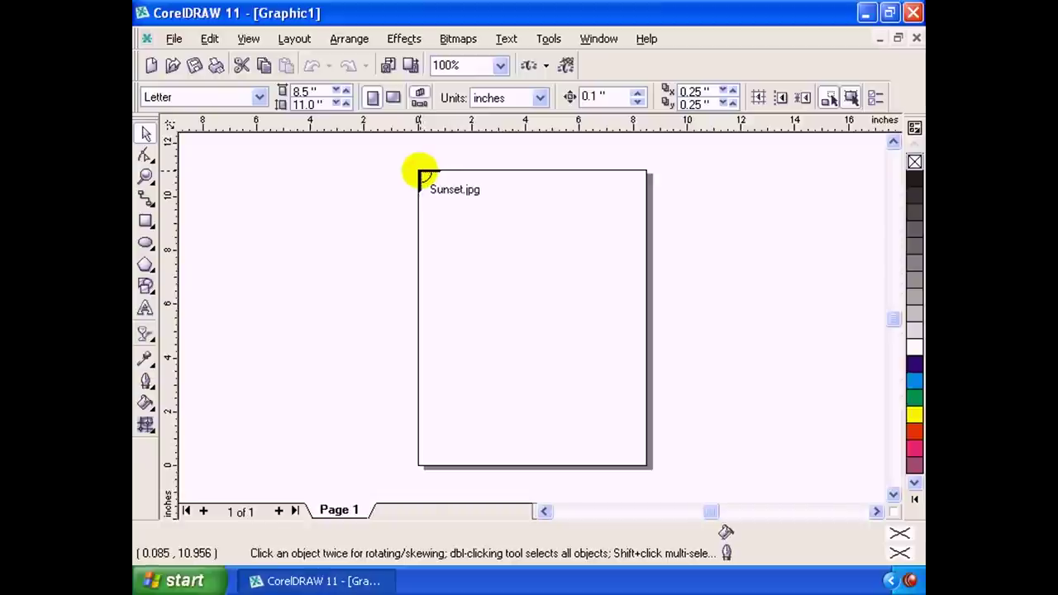
Place the cropped strip at the page top-left and stretch it to the right edge.
{"action": "left_click", "coordinate": [419, 172]}
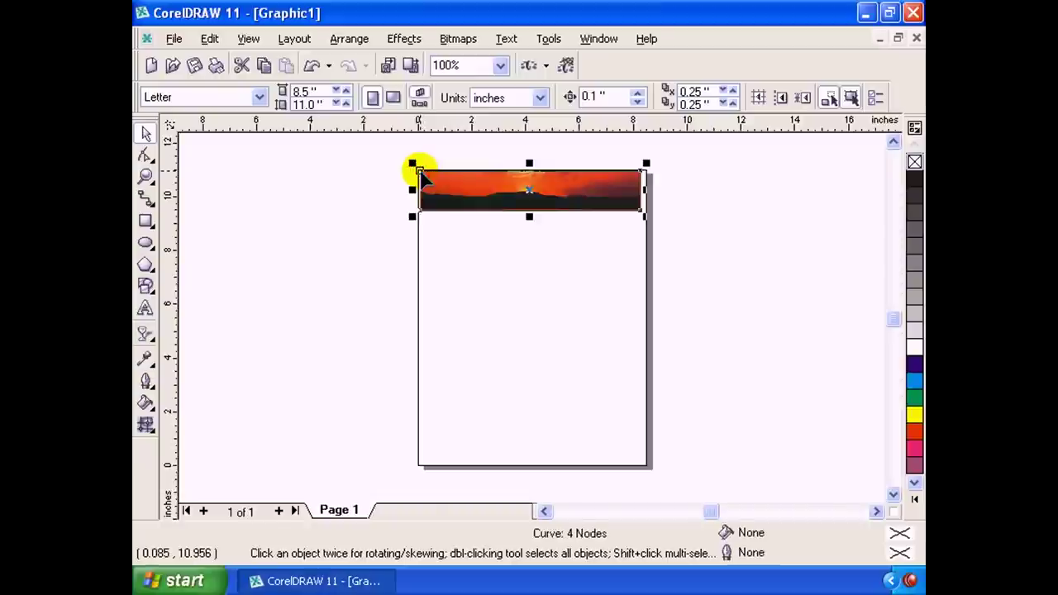
{"action": "left_click", "coordinate": [686, 240]}
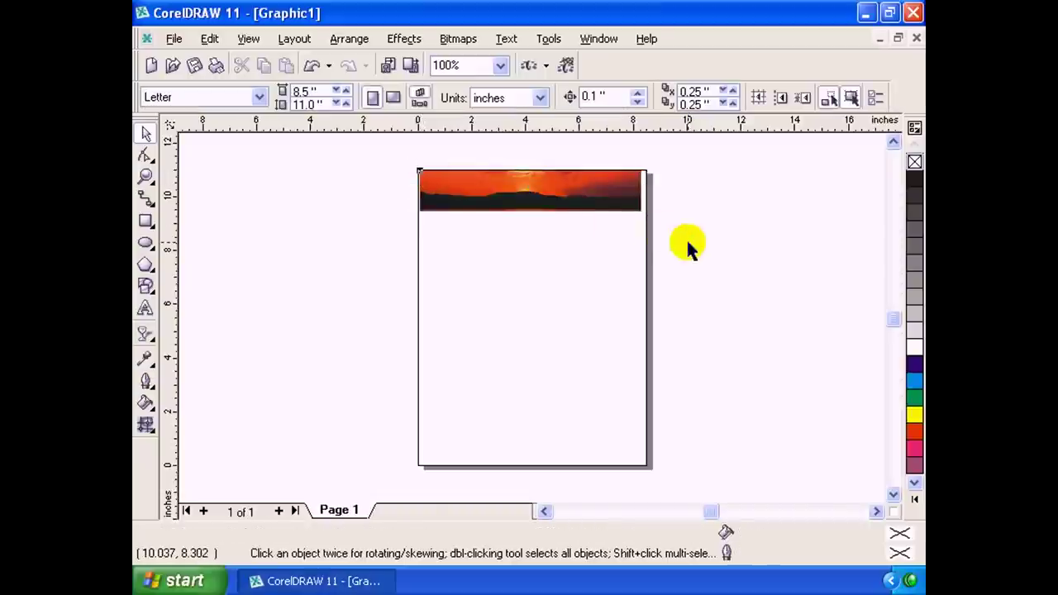
{"action": "left_click", "coordinate": [645, 189]}
{"action": "left_click_drag", "start_coordinate": [646, 189], "coordinate": [656, 189]}
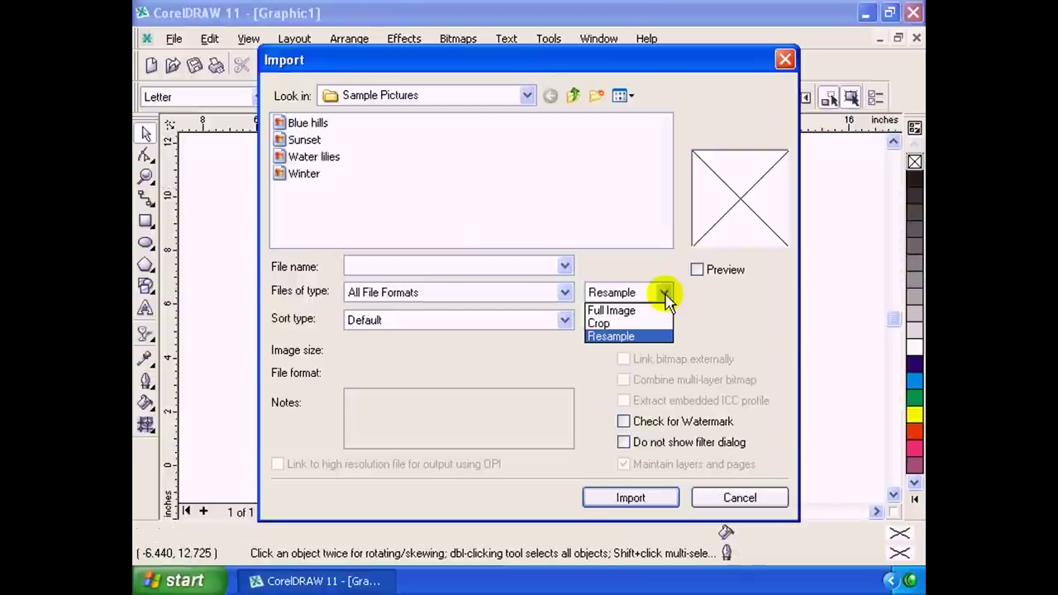
Import Blue hills with the Resample option and Preview turned on.
{"action": "left_click", "coordinate": [661, 335]}
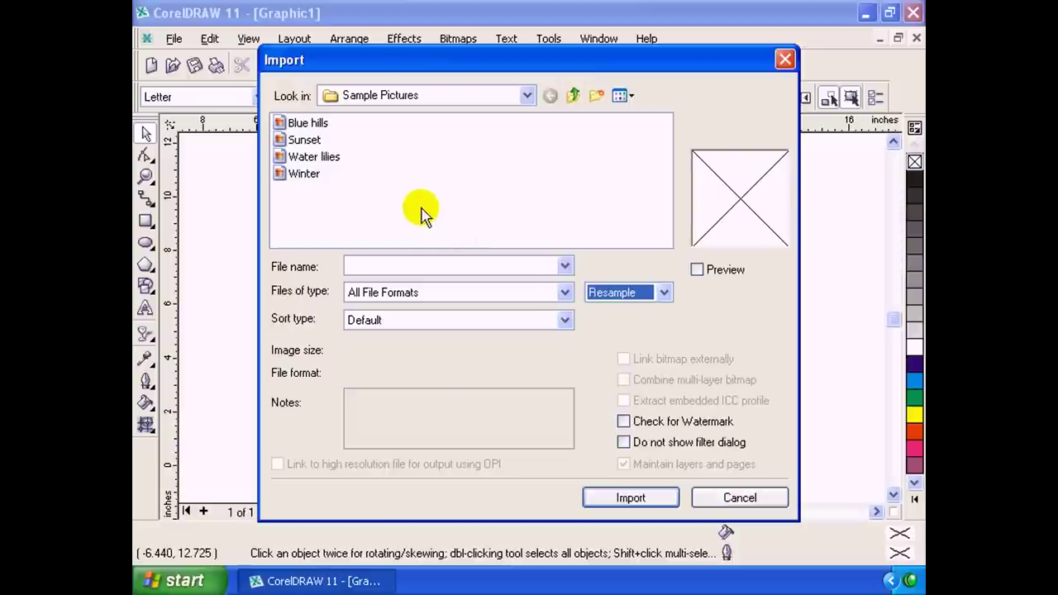
{"action": "left_click", "coordinate": [304, 124]}
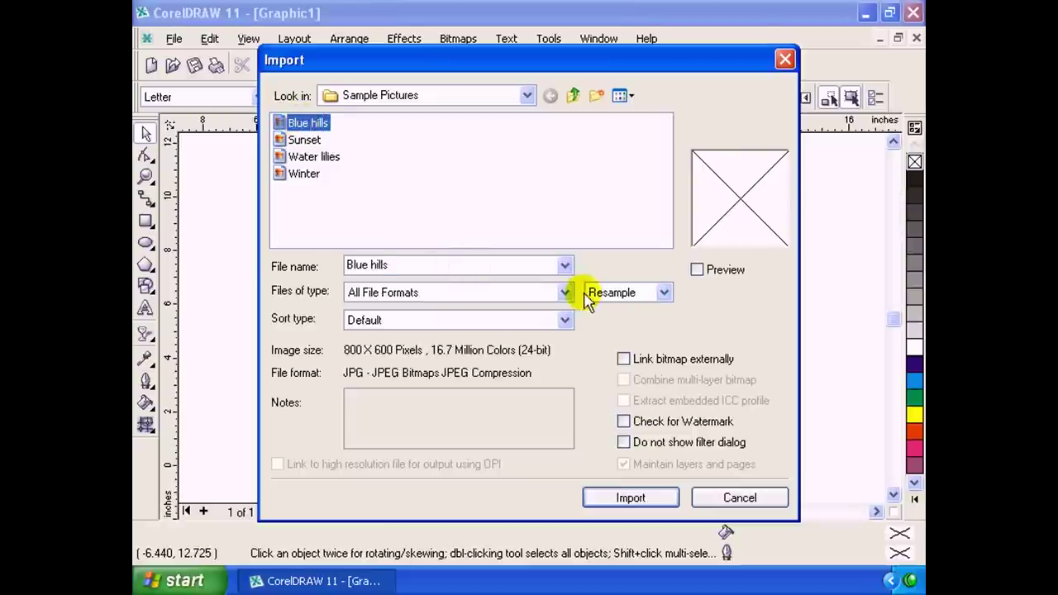
{"action": "left_click", "coordinate": [587, 292]}
{"action": "left_click", "coordinate": [648, 335]}
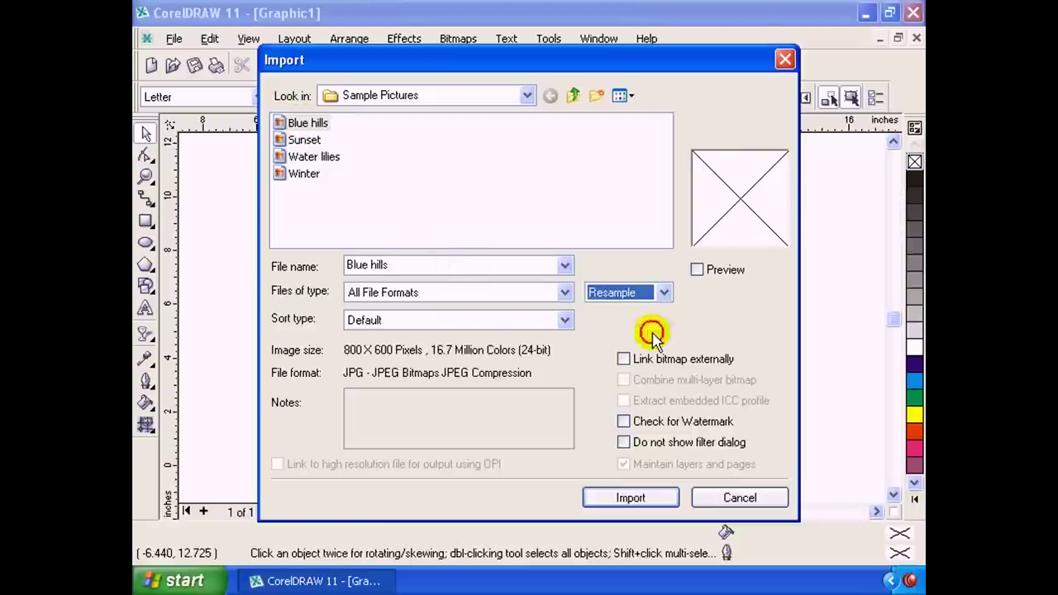
{"action": "left_click", "coordinate": [697, 270]}
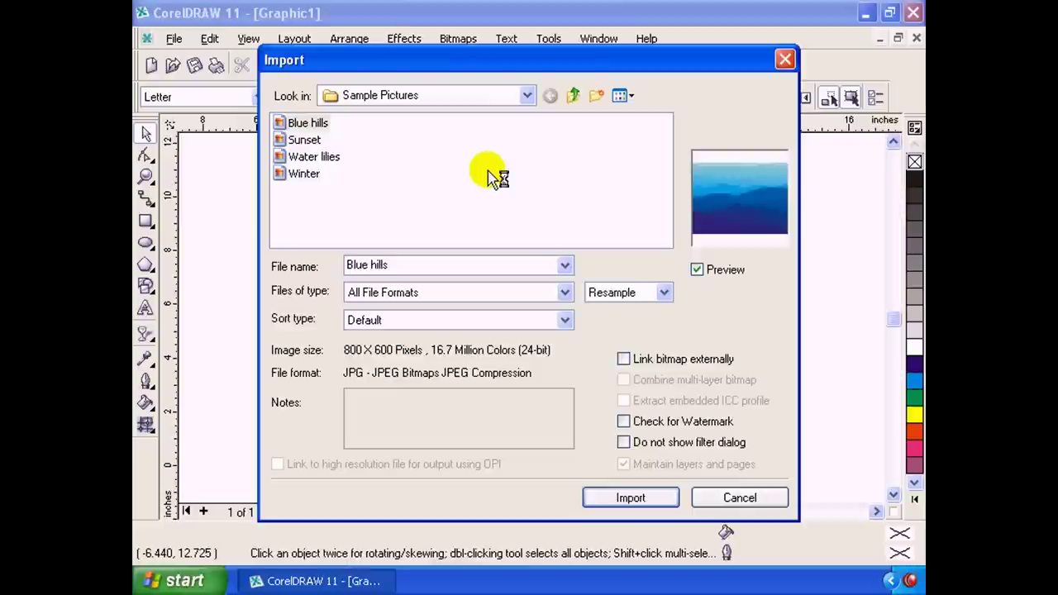
{"action": "left_click", "coordinate": [697, 270]}
{"action": "left_click", "coordinate": [706, 273]}
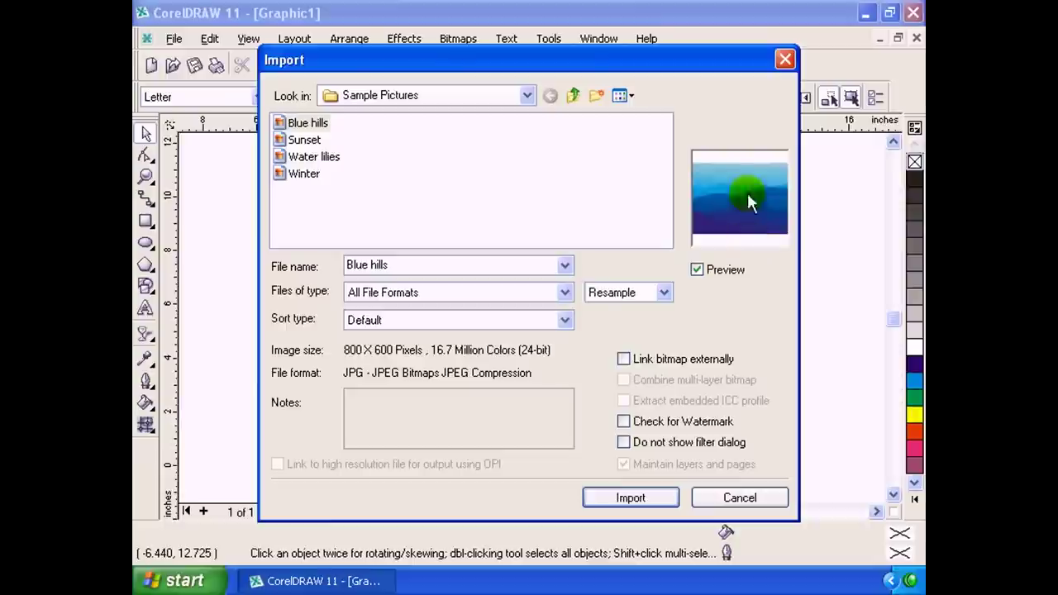
{"action": "left_click", "coordinate": [628, 499]}
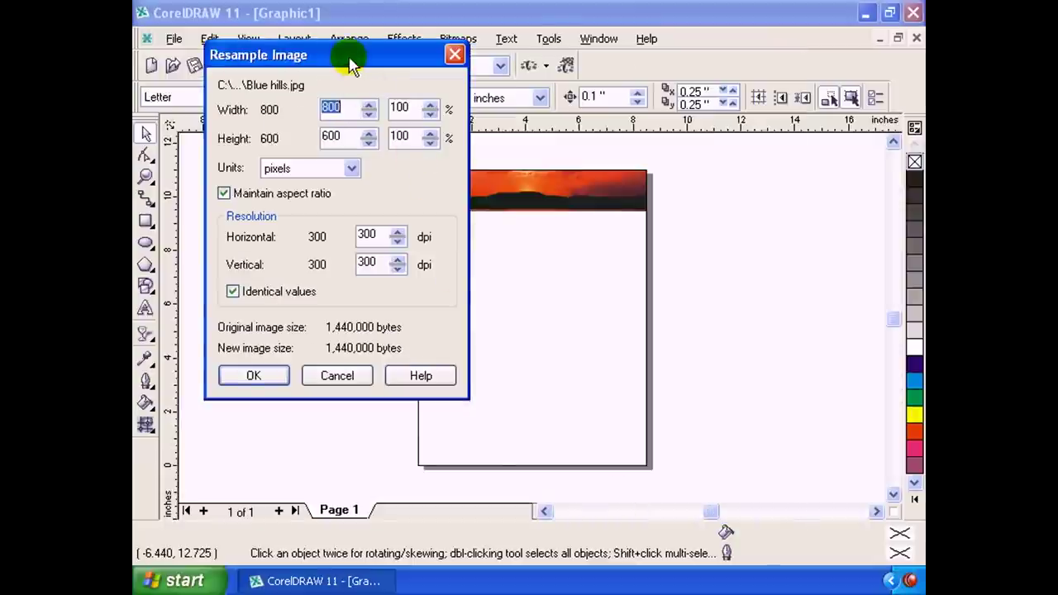
Resample Blue hills to 101 dpi in pixels and place it at the page top-left.
{"action": "left_click_drag", "start_coordinate": [347, 60], "coordinate": [607, 118]}
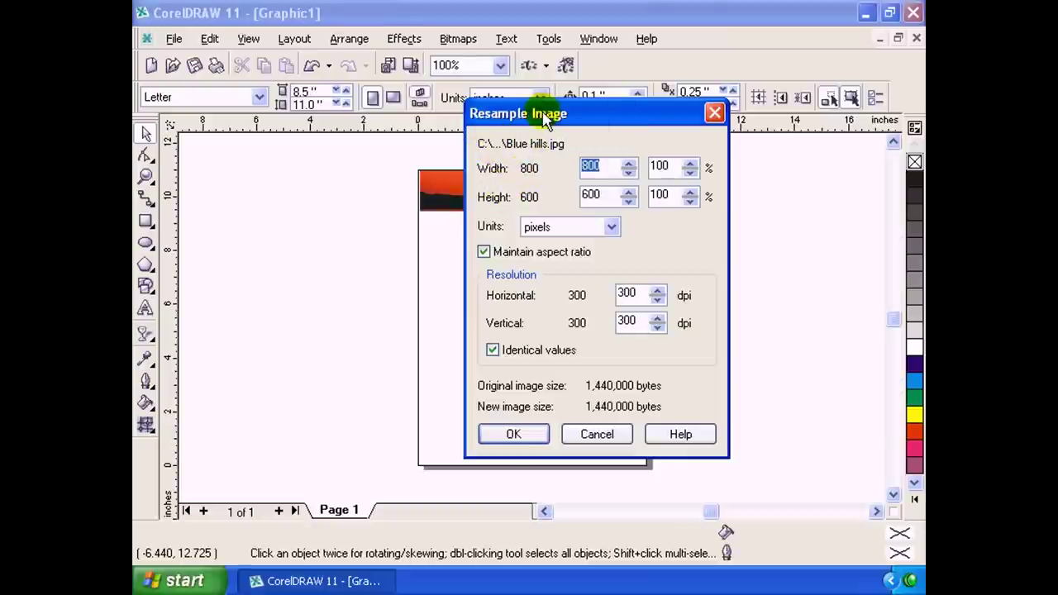
{"action": "left_click_drag", "start_coordinate": [543, 118], "coordinate": [617, 134]}
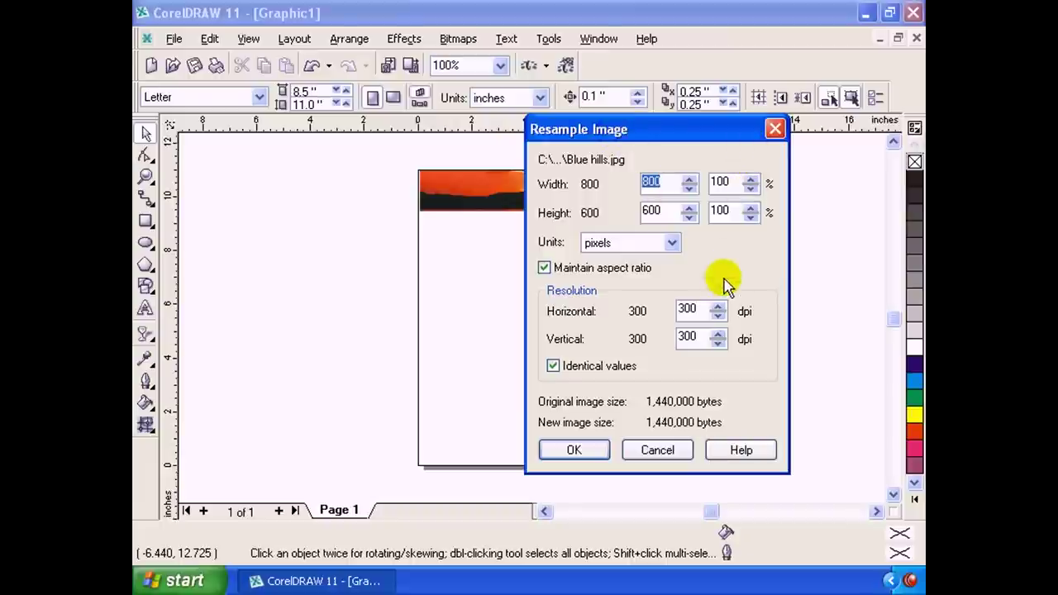
{"action": "left_click", "coordinate": [671, 244]}
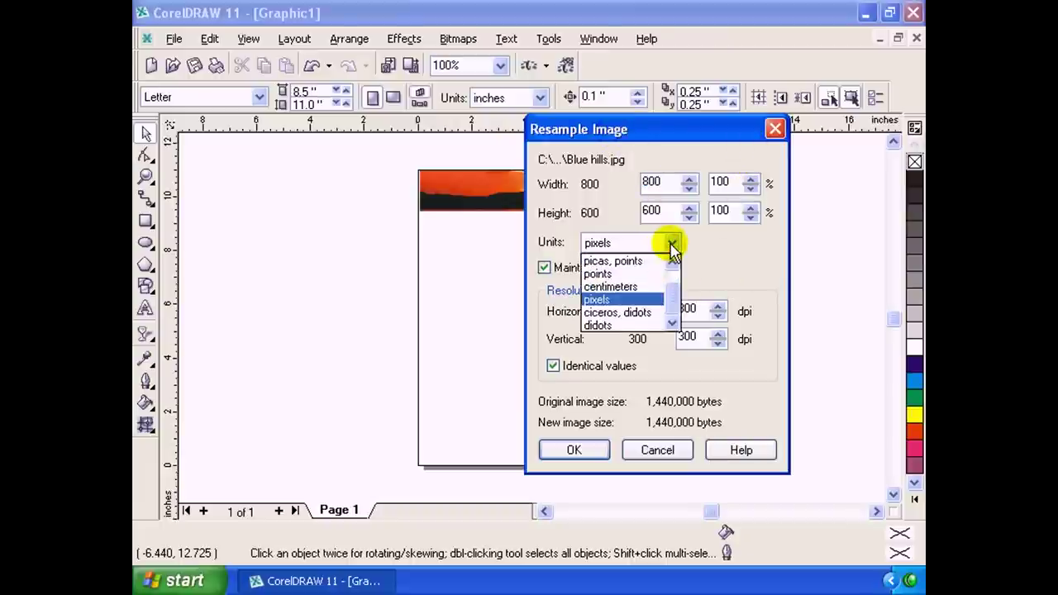
{"action": "left_click", "coordinate": [738, 263]}
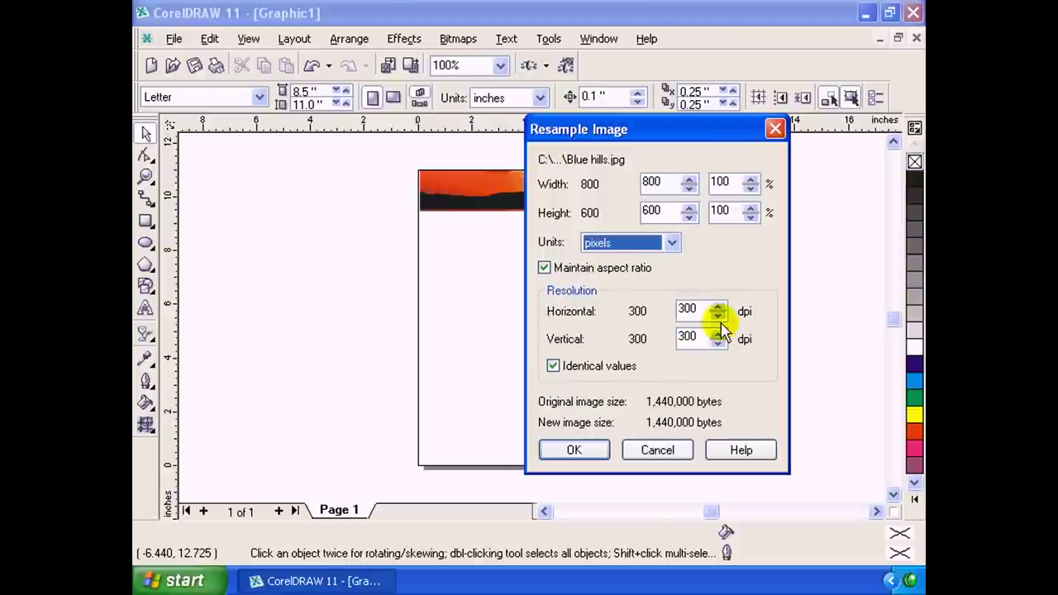
{"action": "mouse_move", "coordinate": [719, 314]}
{"action": "left_mouse_down"}
{"action": "mouse_move", "coordinate": [807, 390]}
{"action": "mouse_move", "coordinate": [807, 410]}
{"action": "left_mouse_up"}
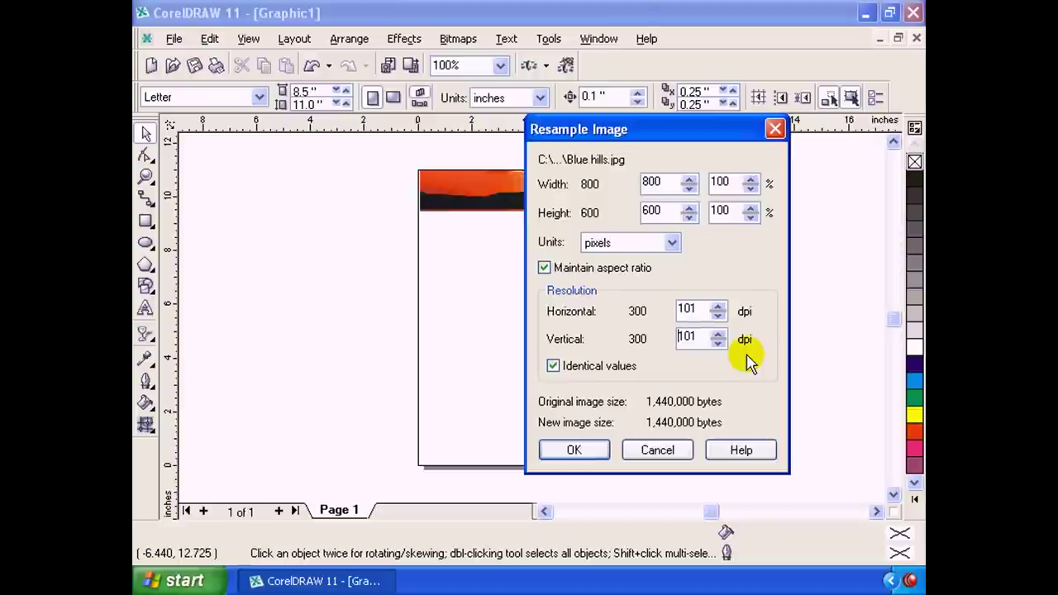
{"action": "left_click", "coordinate": [589, 448]}
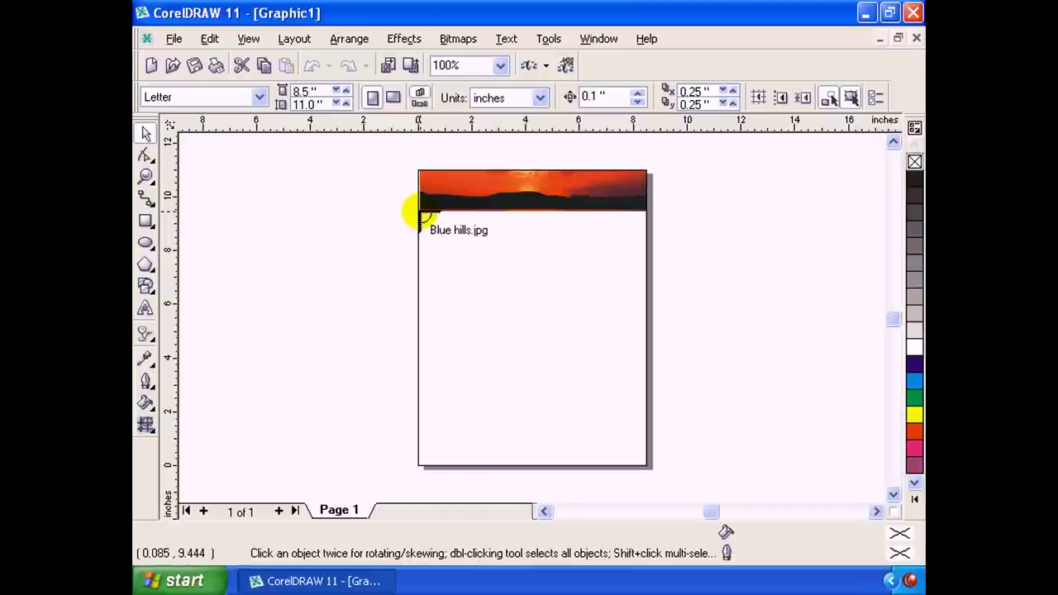
{"action": "left_click", "coordinate": [421, 214]}
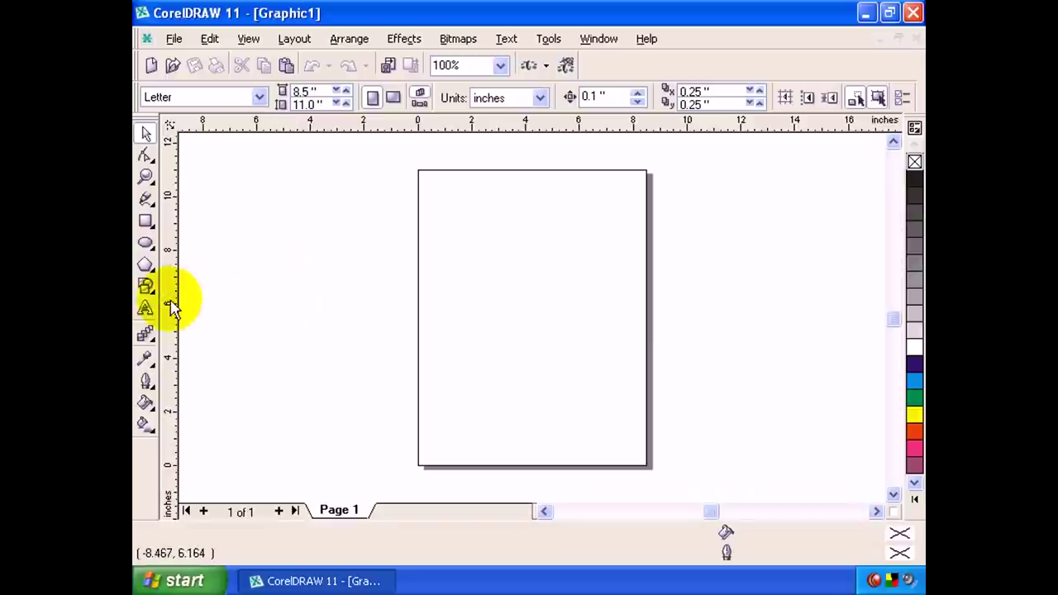
Draw a Basic Shapes parallelogram, about 5.49 × 4.20 in, at the page's left edge.
{"action": "left_click", "coordinate": [147, 289]}
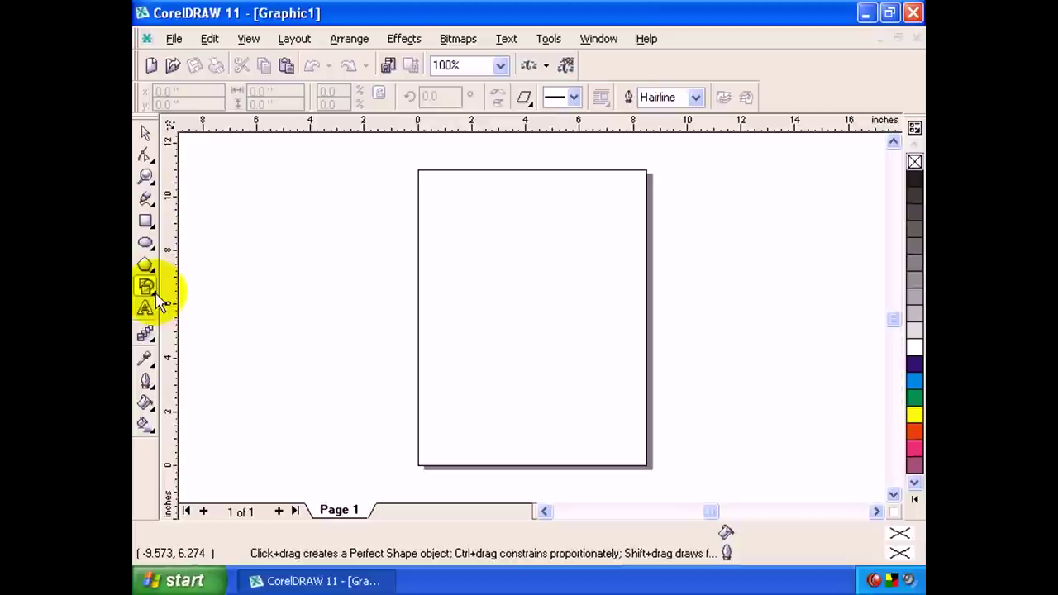
{"action": "left_click", "coordinate": [153, 294]}
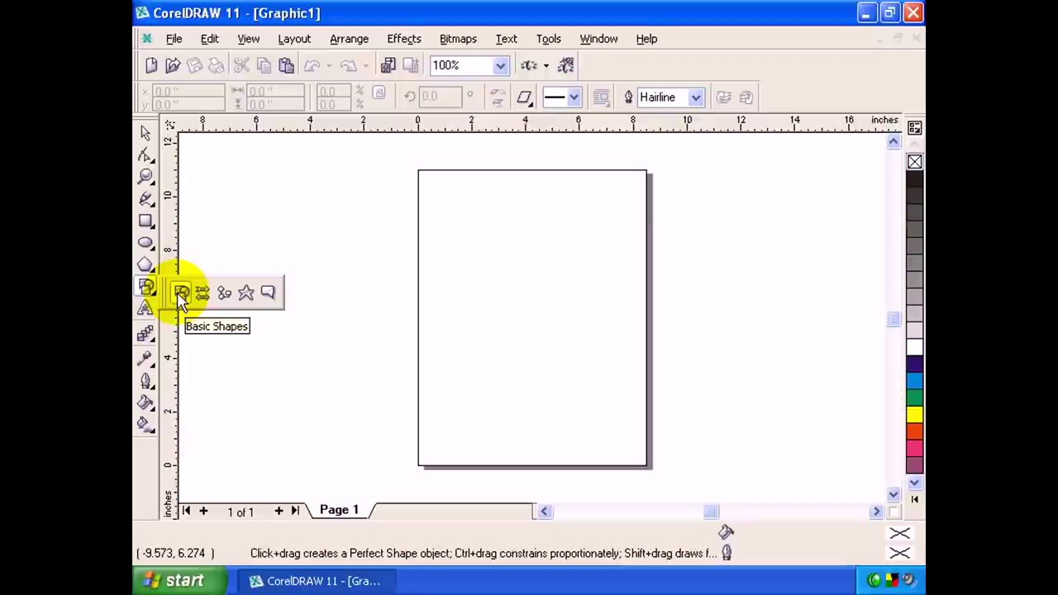
{"action": "left_click", "coordinate": [180, 294]}
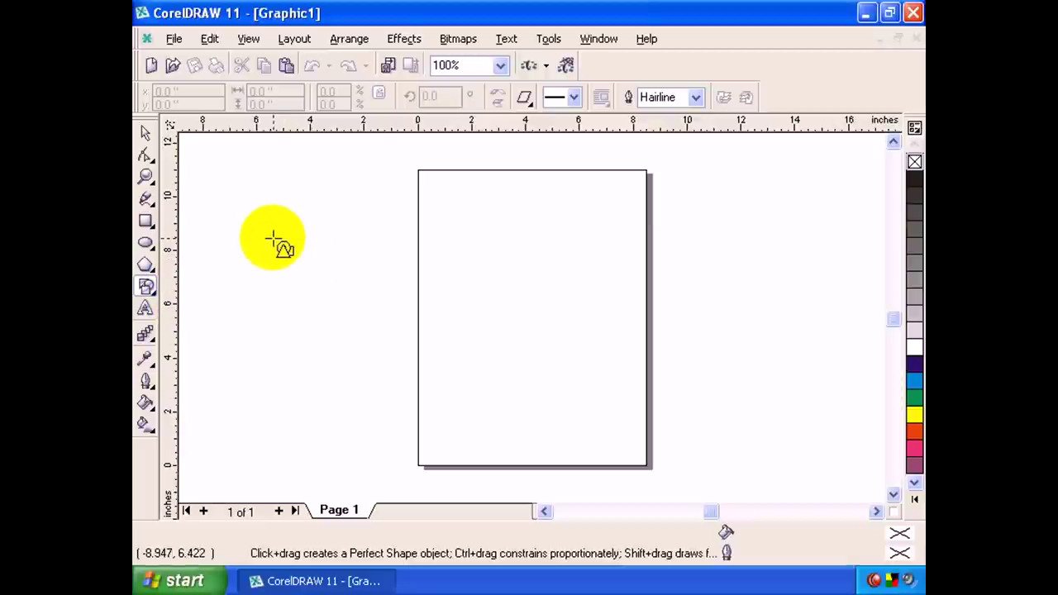
{"action": "left_click_drag", "start_coordinate": [289, 225], "coordinate": [438, 338]}
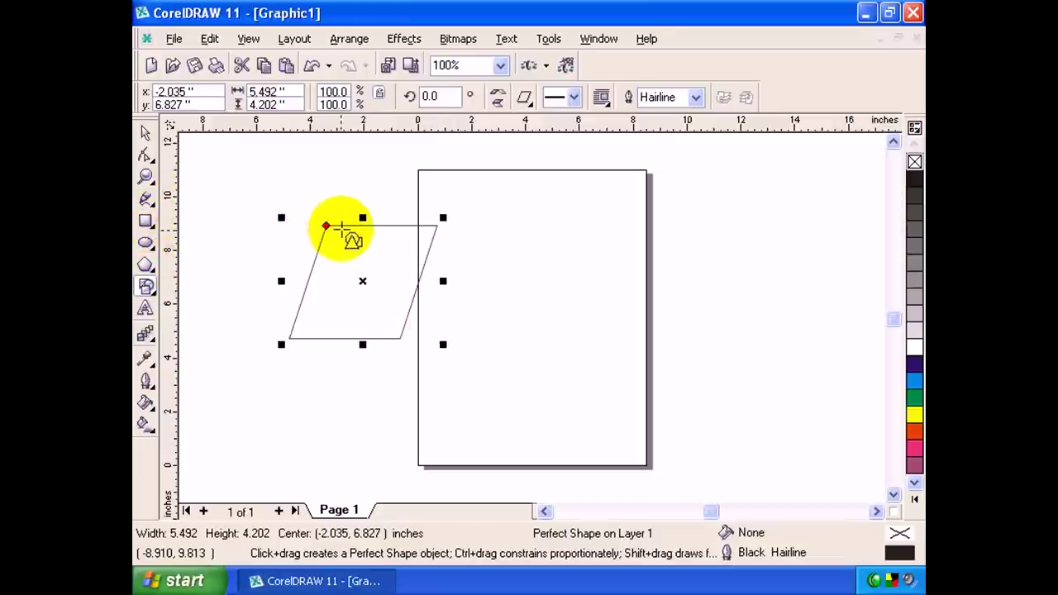
Move the parallelogram onto the page, scale it to 118.7% and rotate it to 356.52°.
{"action": "left_click", "coordinate": [147, 134]}
{"action": "left_click_drag", "start_coordinate": [361, 275], "coordinate": [443, 290]}
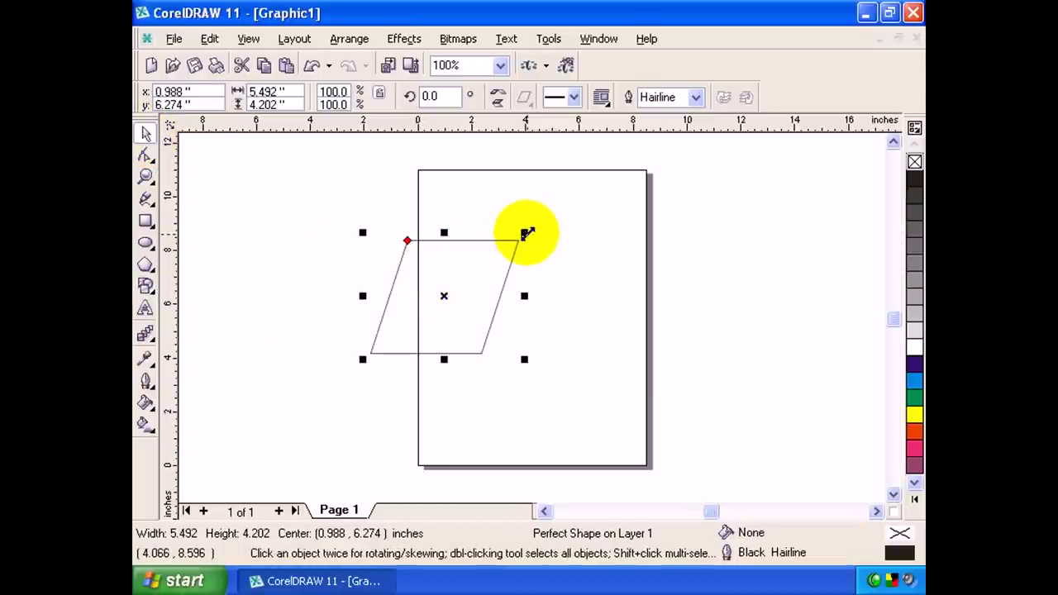
{"action": "left_click_drag", "start_coordinate": [526, 234], "coordinate": [554, 213]}
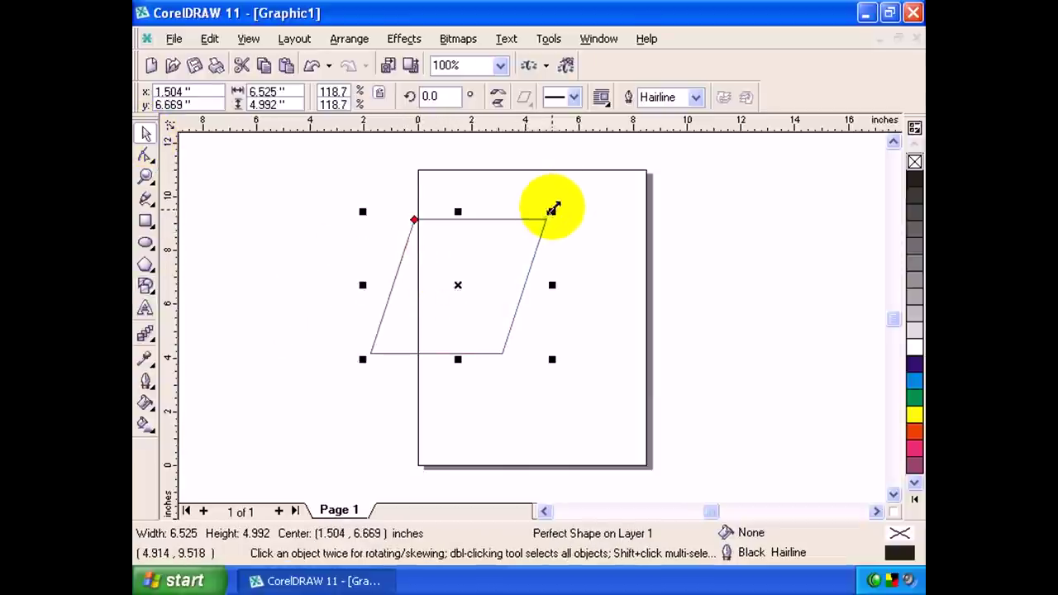
{"action": "left_click", "coordinate": [472, 252]}
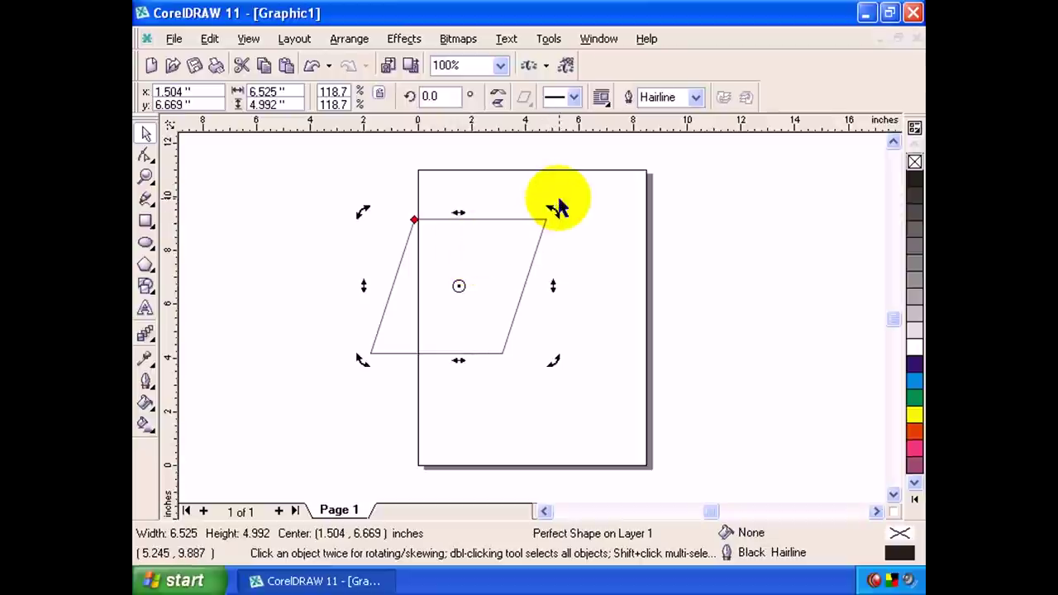
{"action": "left_click_drag", "start_coordinate": [550, 213], "coordinate": [557, 212]}
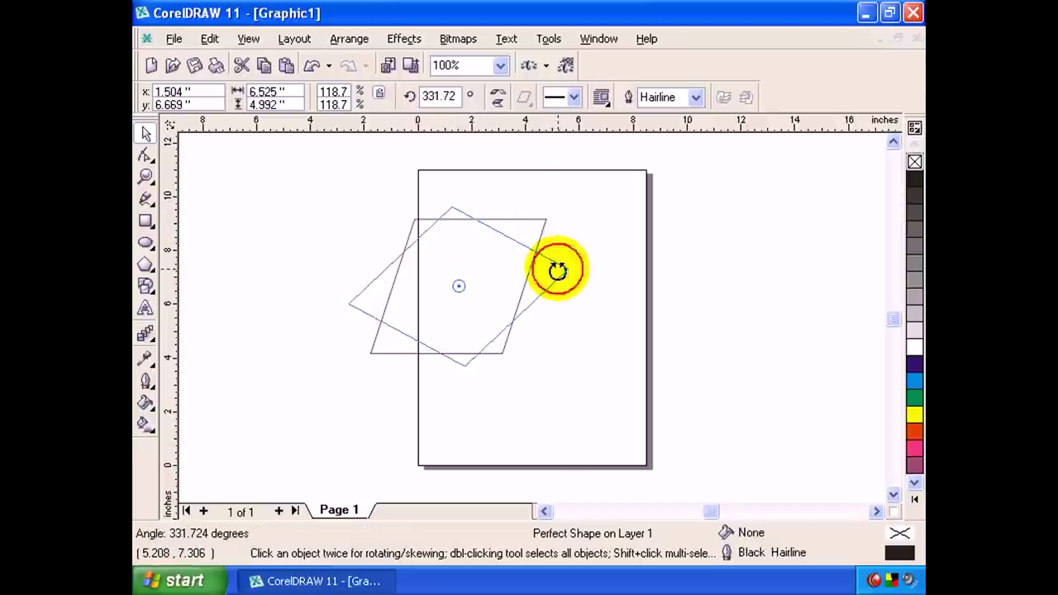
{"action": "left_click", "coordinate": [498, 248]}
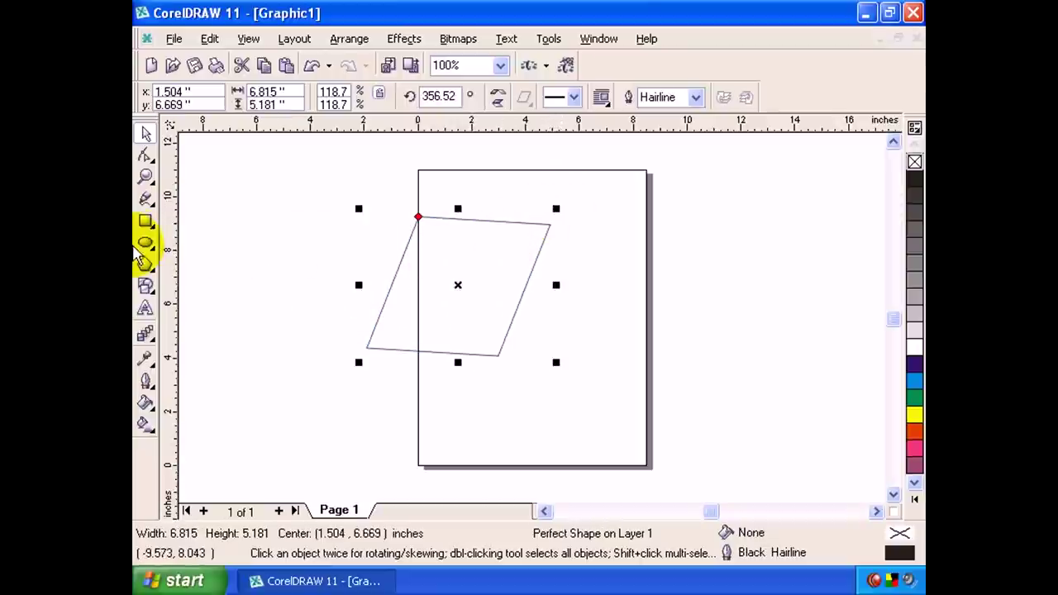
Drag the glyph node to straighten the shape into a near-rectangle, then move it down.
{"action": "left_click", "coordinate": [464, 270]}
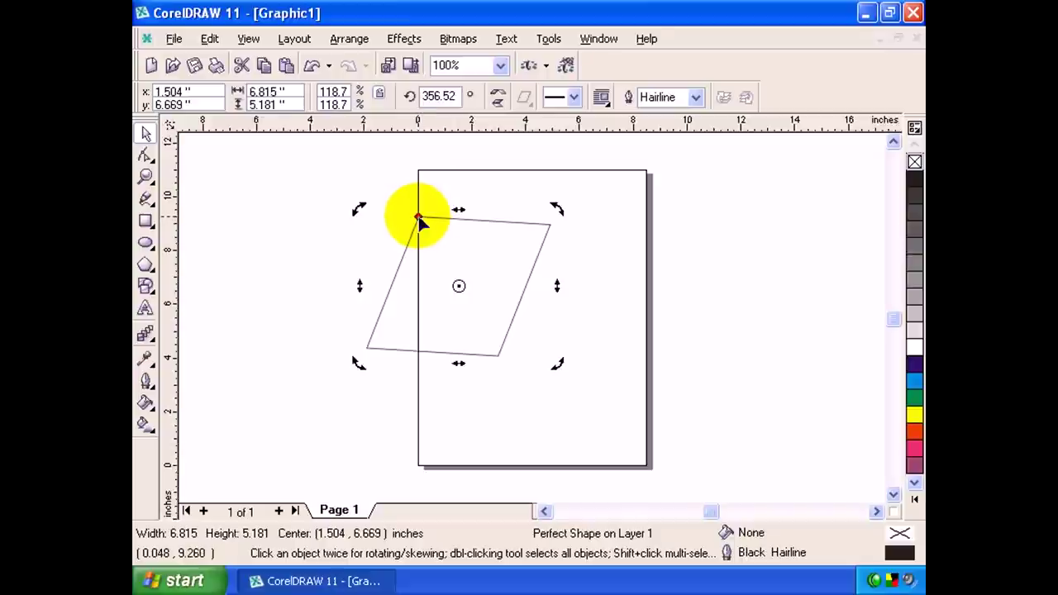
{"action": "left_click_drag", "start_coordinate": [417, 218], "coordinate": [522, 225]}
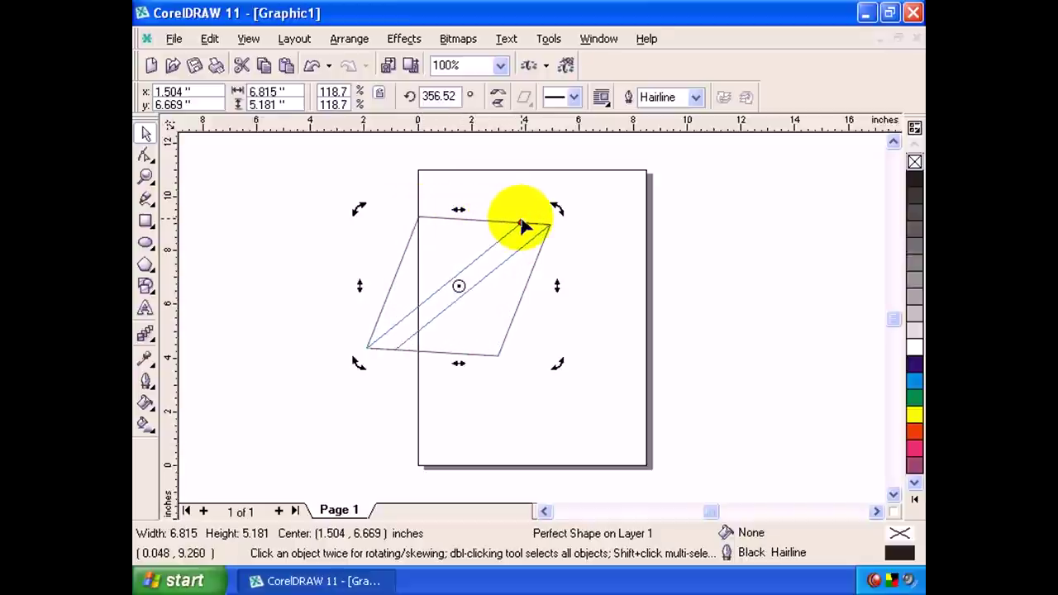
{"action": "left_click_drag", "start_coordinate": [521, 225], "coordinate": [374, 214]}
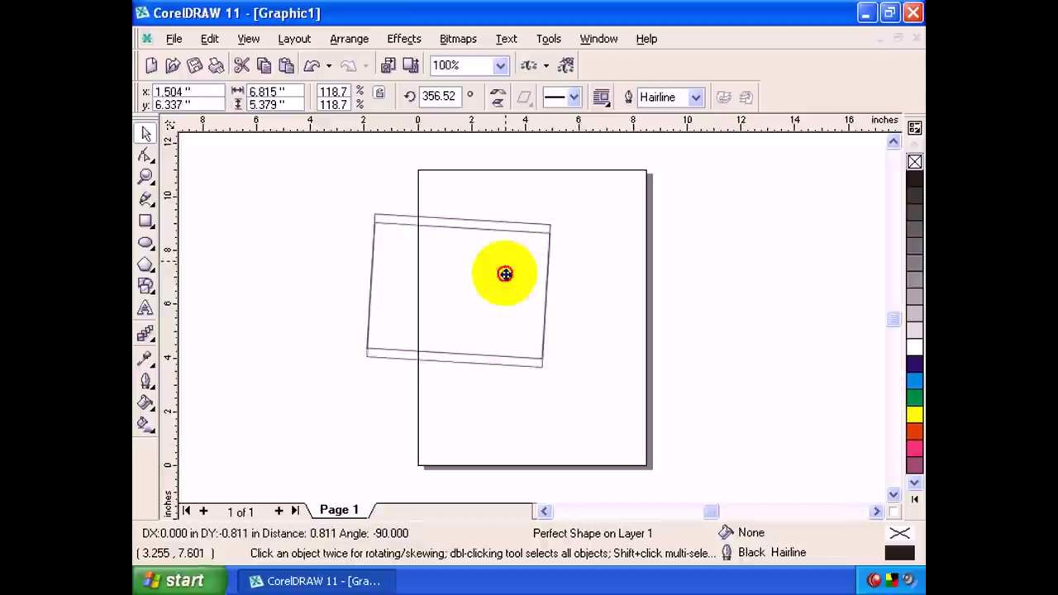
{"action": "left_click_drag", "start_coordinate": [505, 259], "coordinate": [506, 291]}
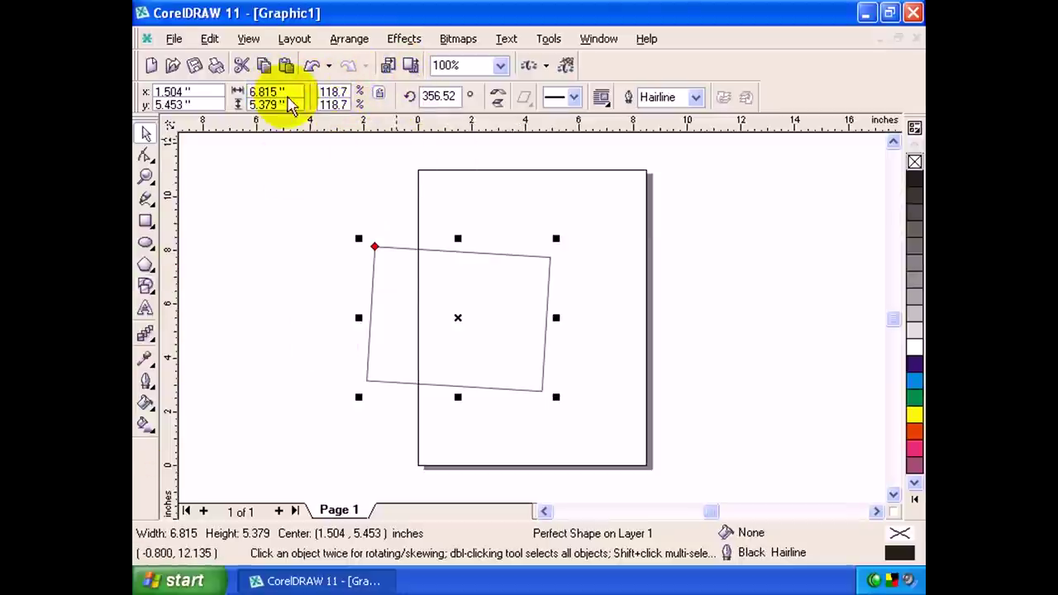
Give the quadrilateral a dotted outline style.
{"action": "double_click", "coordinate": [466, 99]}
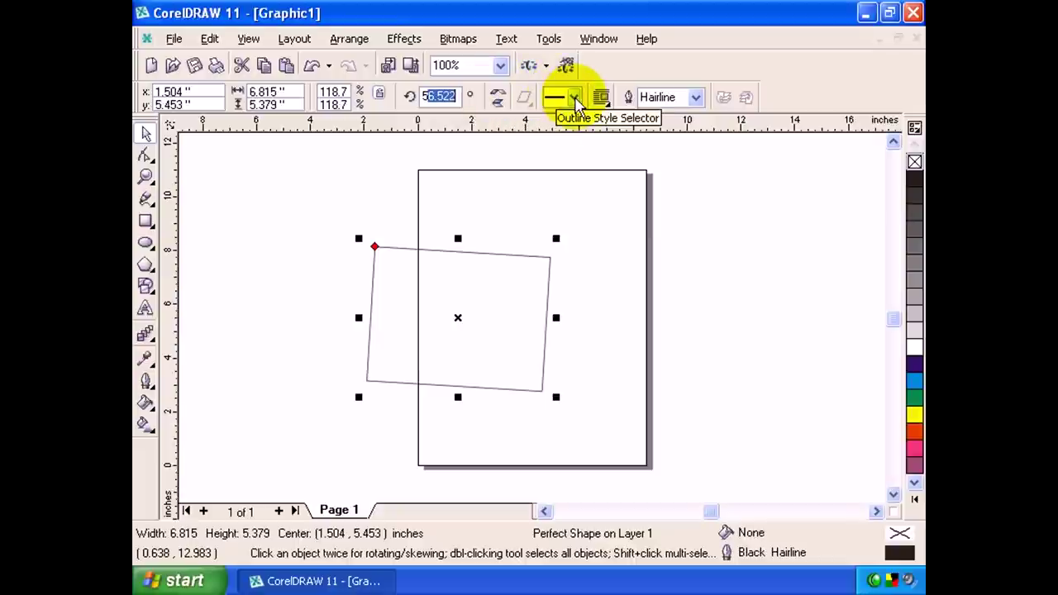
{"action": "left_click", "coordinate": [574, 97]}
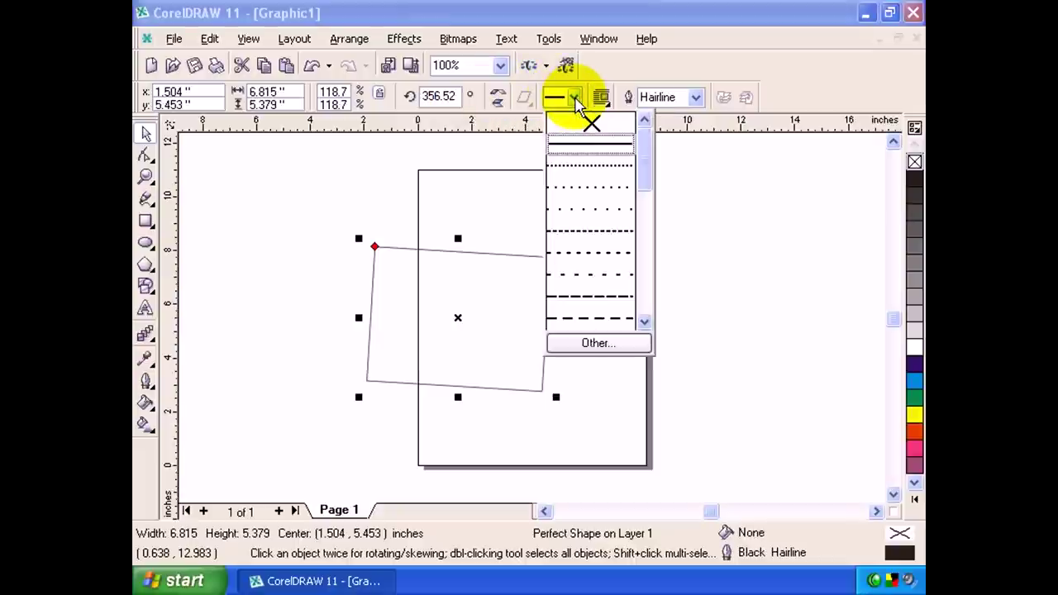
{"action": "left_click", "coordinate": [590, 164]}
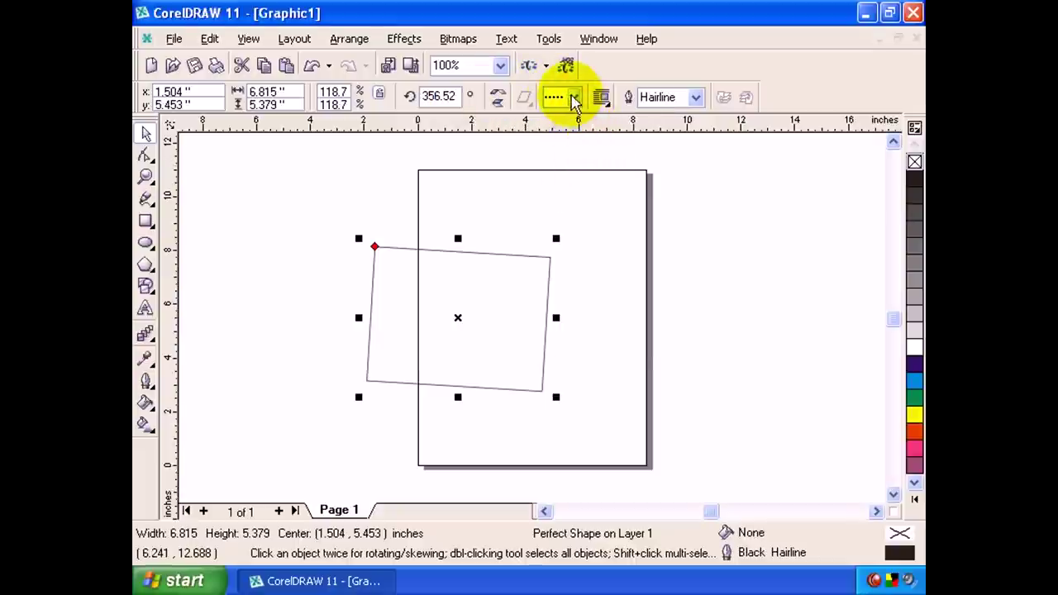
{"action": "left_click", "coordinate": [575, 97]}
{"action": "left_click", "coordinate": [598, 177]}
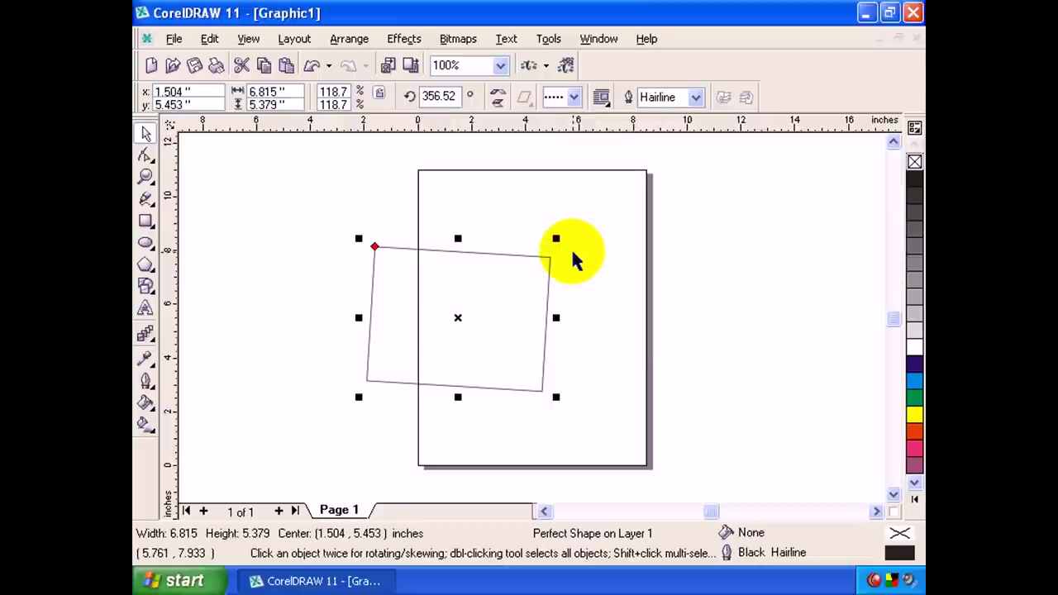
{"action": "left_click", "coordinate": [546, 262]}
{"action": "left_click", "coordinate": [547, 252]}
{"action": "left_click", "coordinate": [575, 97]}
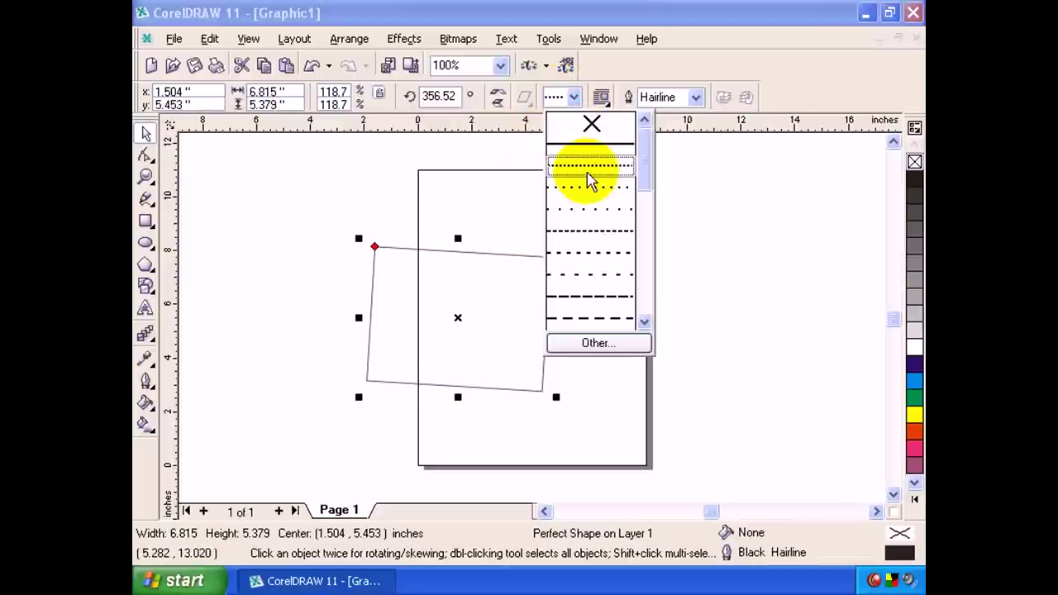
{"action": "left_click", "coordinate": [586, 170]}
Set the dotted outline width to 24.0 pt.
{"action": "left_click", "coordinate": [696, 98]}
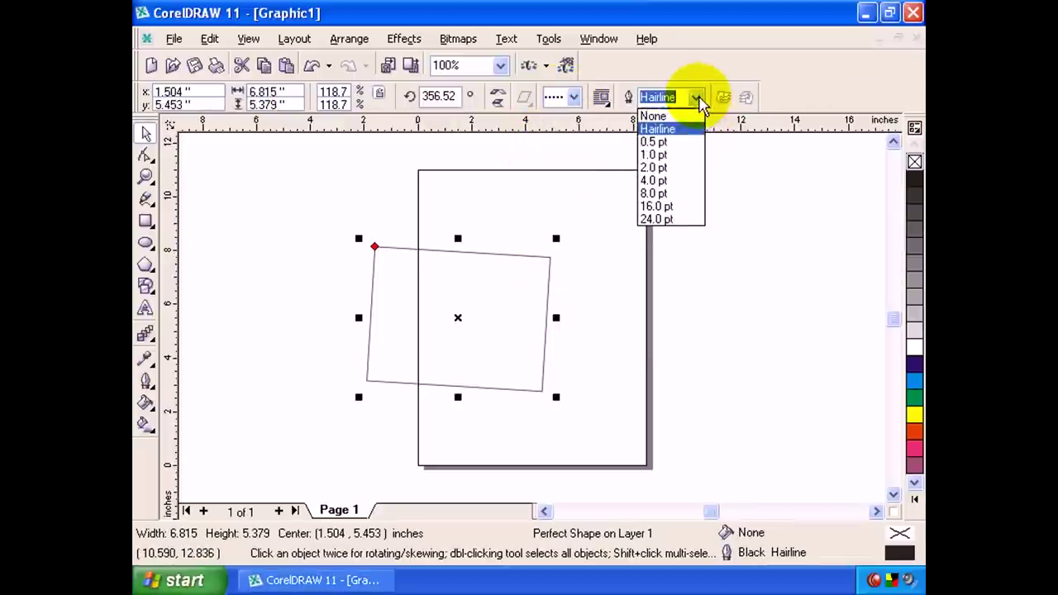
{"action": "left_click", "coordinate": [671, 155]}
{"action": "left_click", "coordinate": [532, 296]}
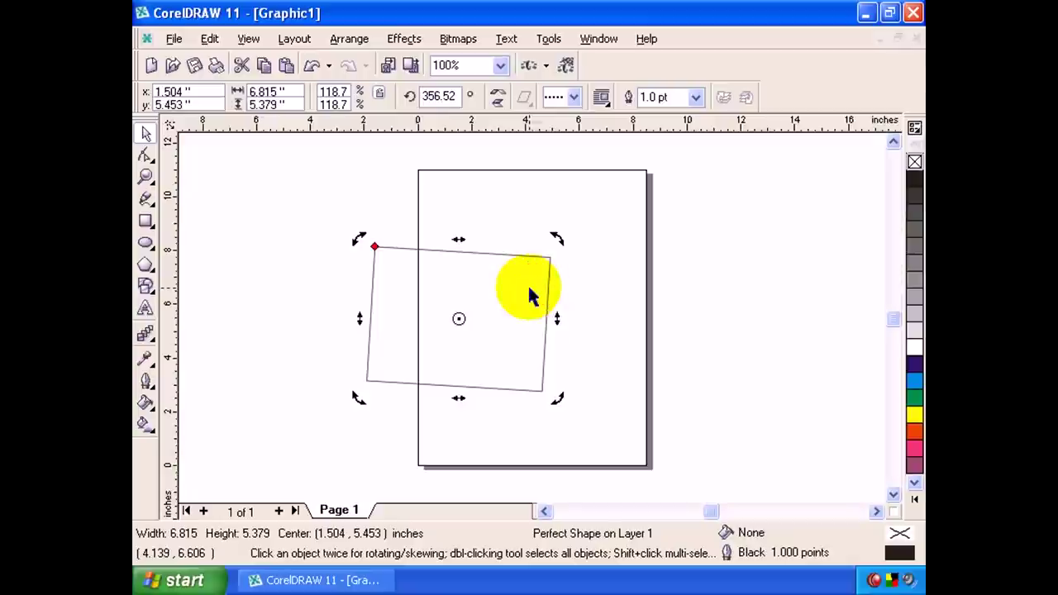
{"action": "left_click", "coordinate": [696, 97]}
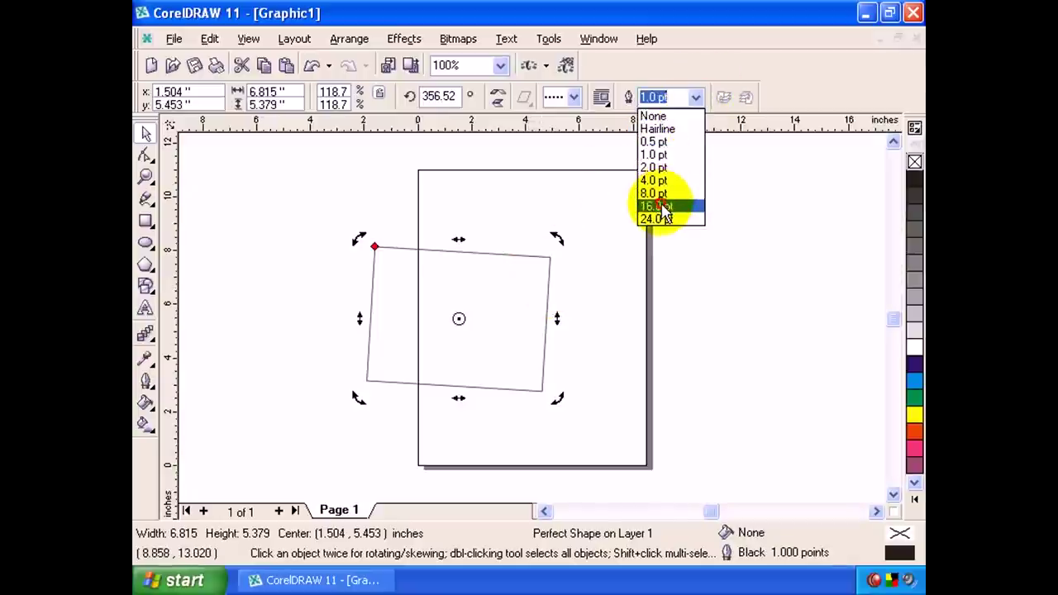
{"action": "left_click", "coordinate": [661, 206]}
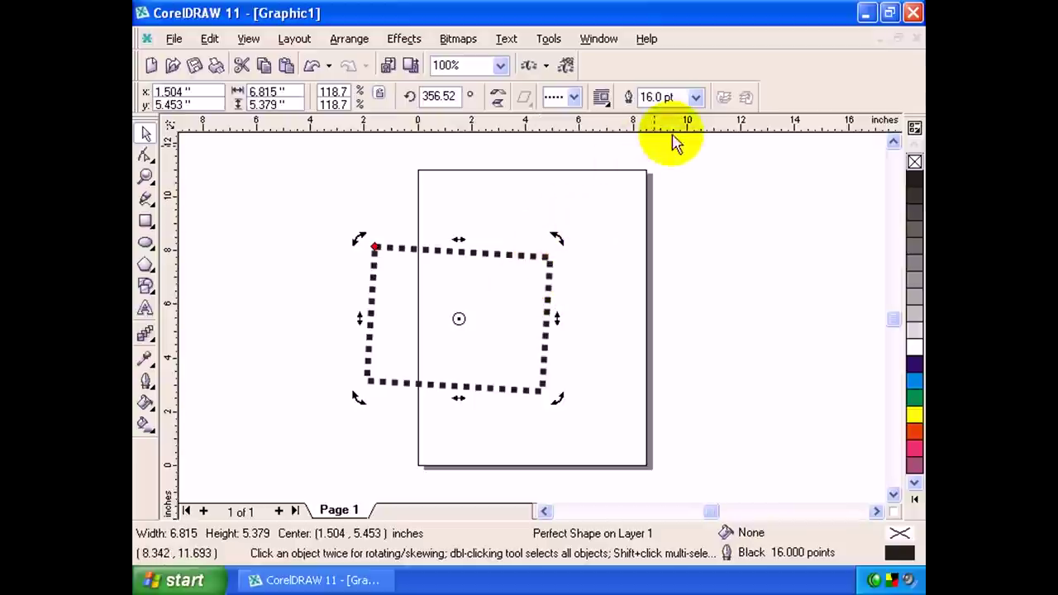
{"action": "left_click", "coordinate": [695, 97]}
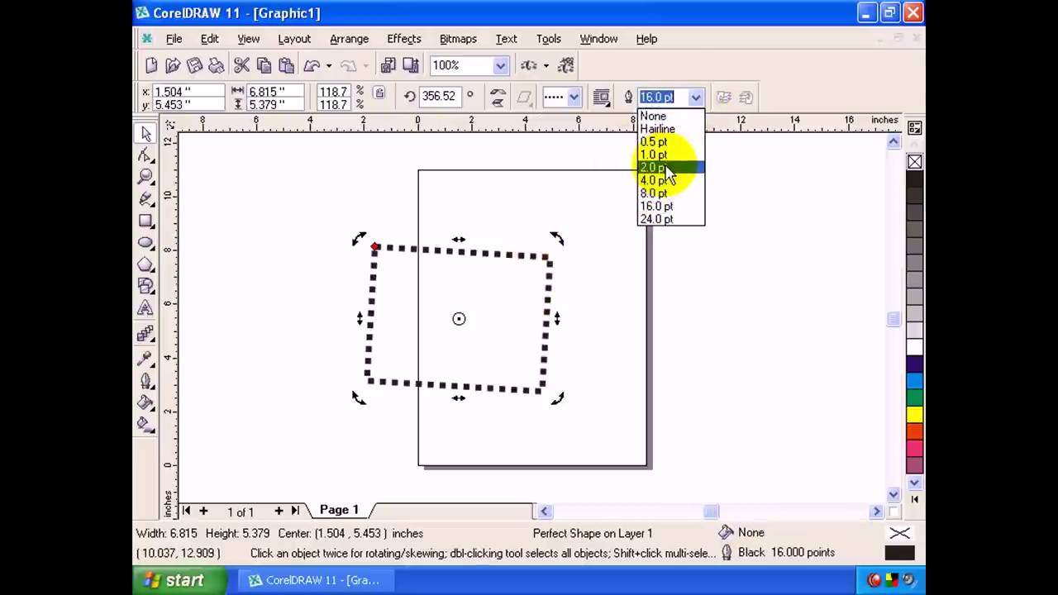
{"action": "left_click", "coordinate": [666, 168]}
{"action": "left_click", "coordinate": [696, 97]}
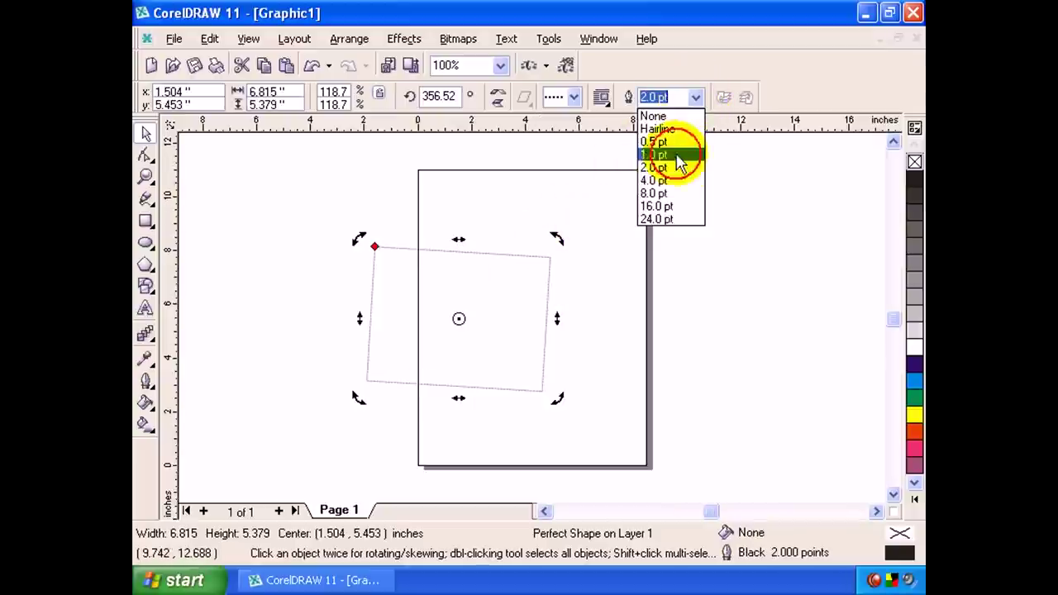
{"action": "left_click", "coordinate": [666, 219]}
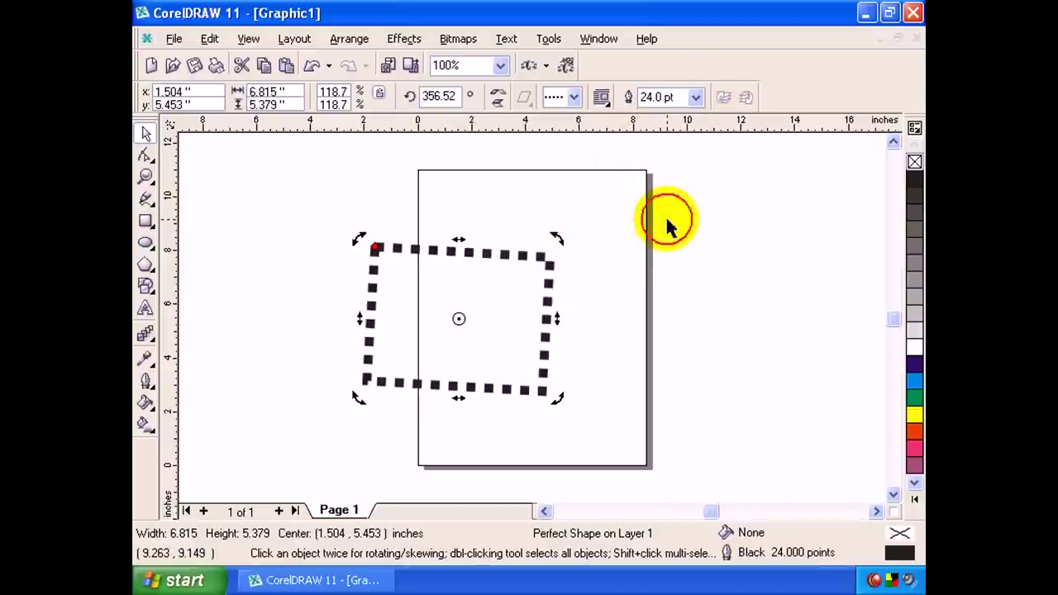
{"action": "left_click", "coordinate": [147, 286]}
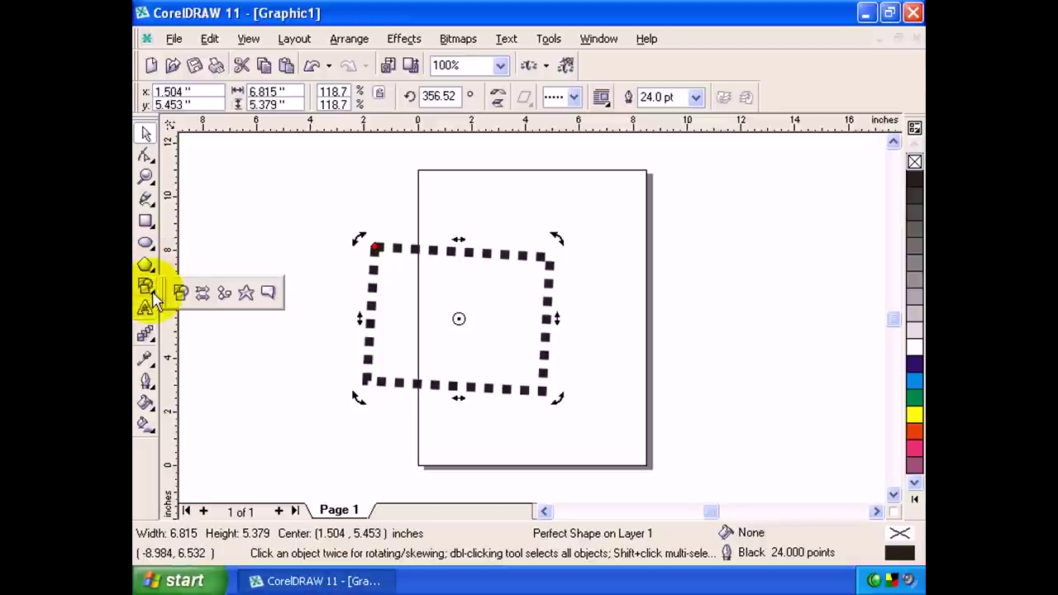
Draw an arrow shape left of the page and make its shaft thinner.
{"action": "left_click", "coordinate": [206, 294]}
{"action": "left_click_drag", "start_coordinate": [233, 201], "coordinate": [335, 281]}
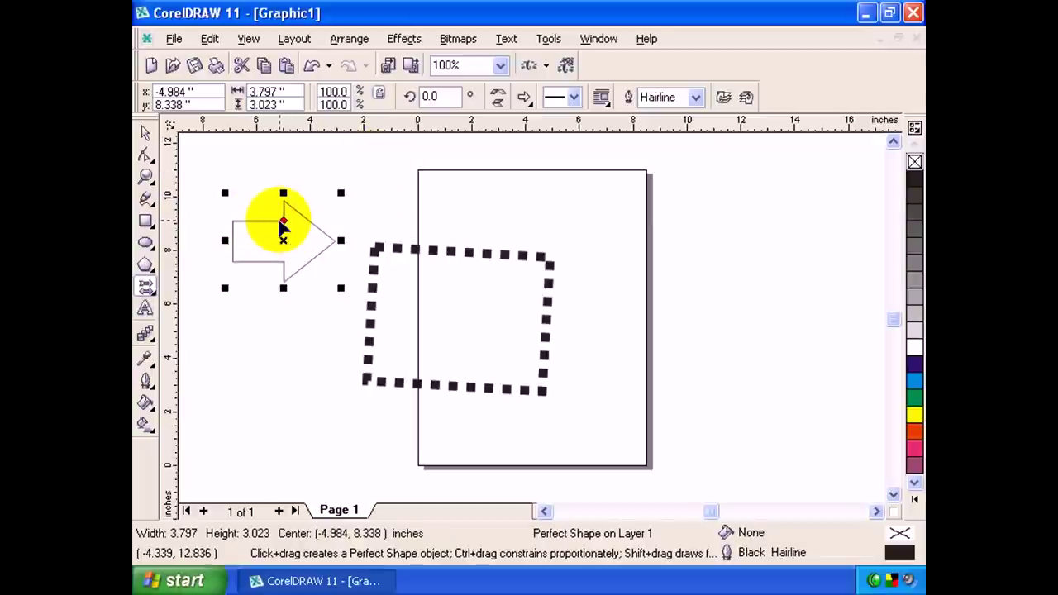
{"action": "left_click_drag", "start_coordinate": [284, 223], "coordinate": [322, 241]}
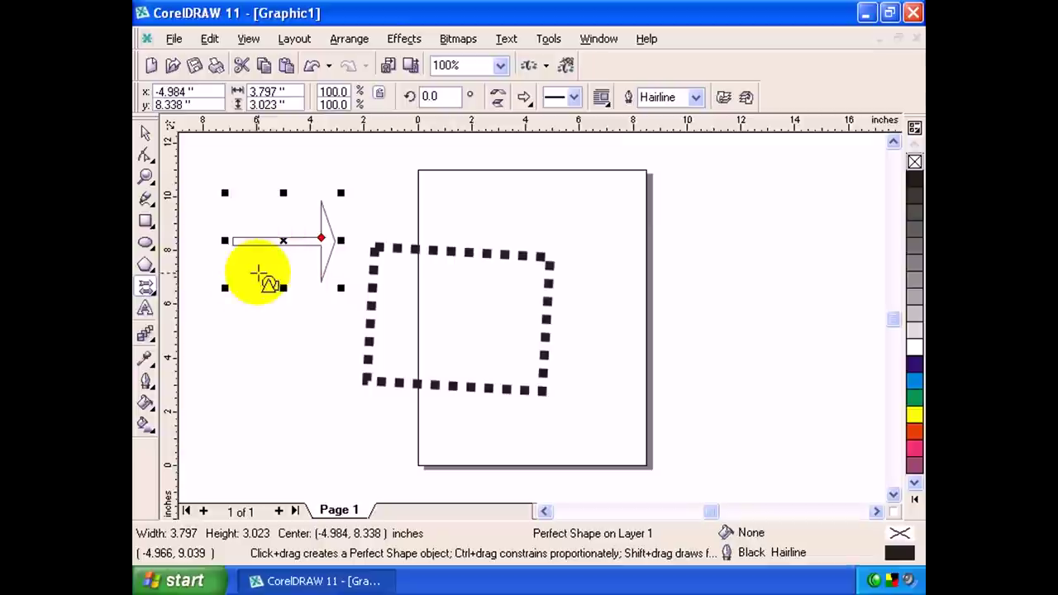
Draw flowchart shapes: a parallelogram, a three-column shape and two hourglasses.
{"action": "left_click", "coordinate": [147, 290]}
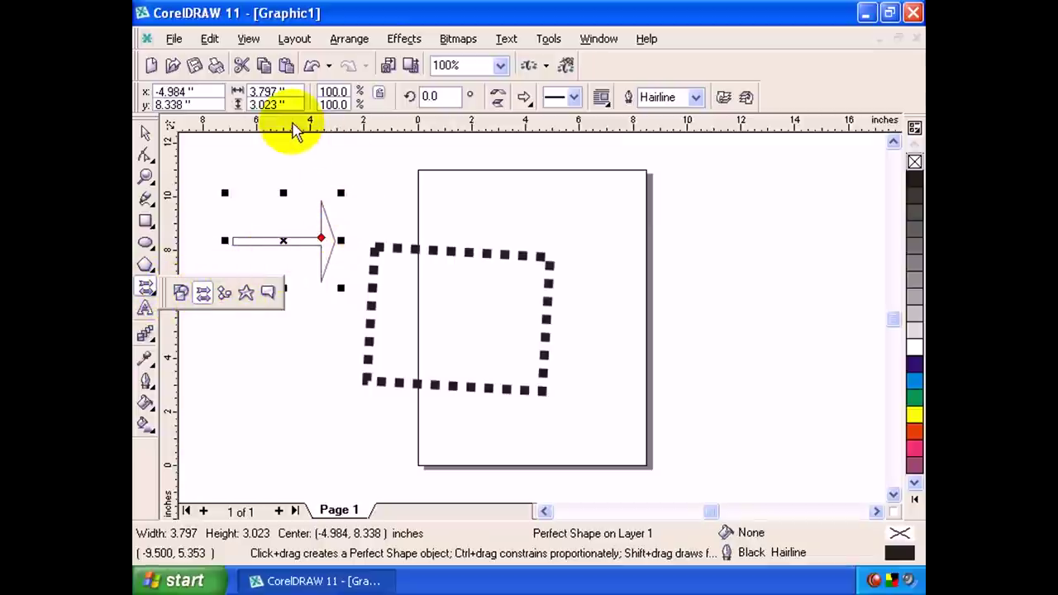
{"action": "left_click", "coordinate": [225, 295]}
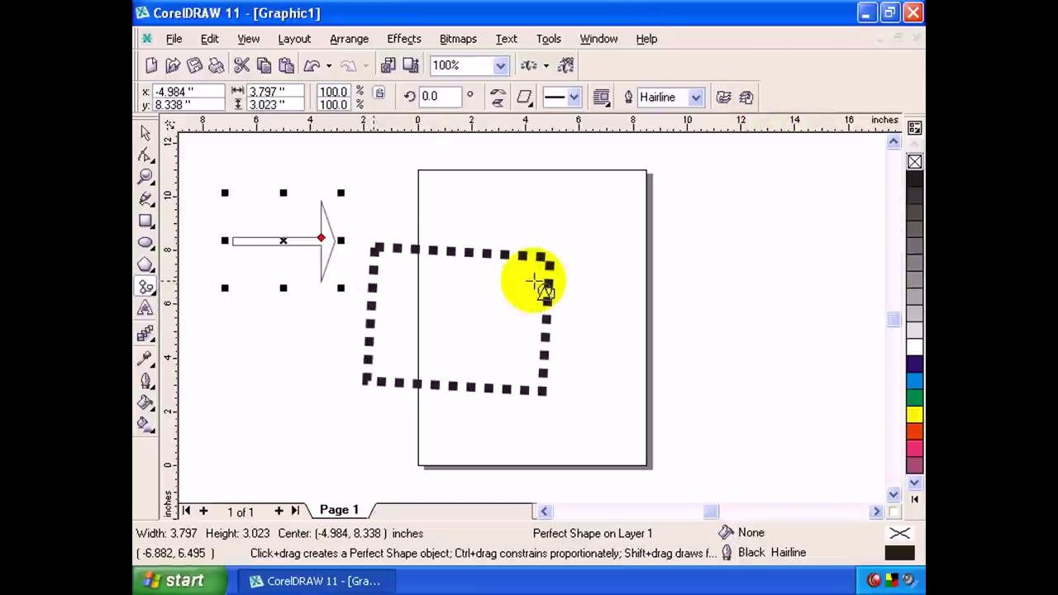
{"action": "left_click_drag", "start_coordinate": [657, 214], "coordinate": [766, 361]}
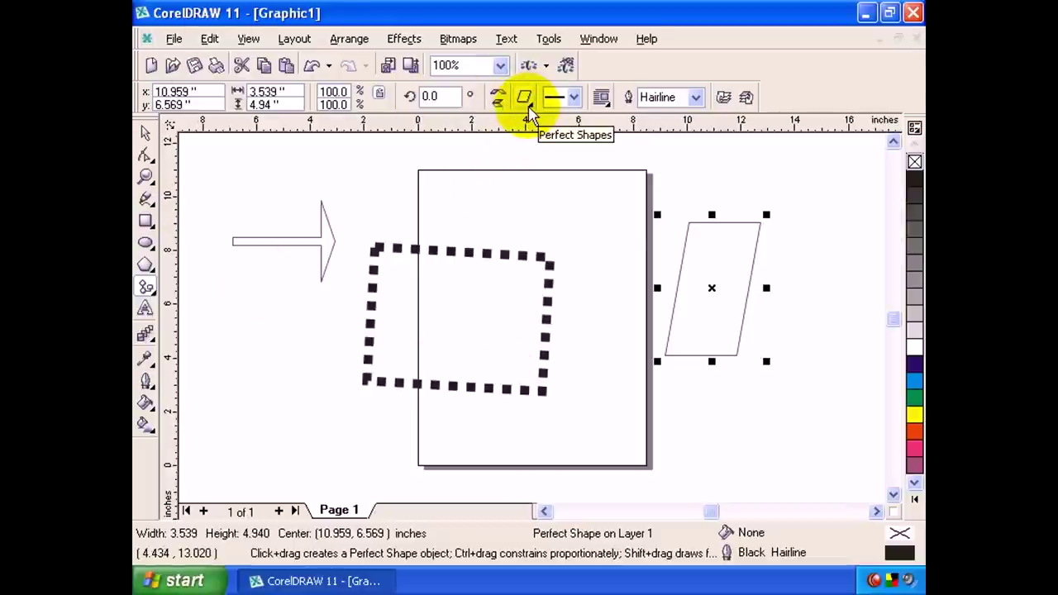
{"action": "left_click", "coordinate": [524, 97]}
{"action": "left_click", "coordinate": [533, 146]}
{"action": "left_click_drag", "start_coordinate": [444, 169], "coordinate": [526, 273]}
{"action": "left_click", "coordinate": [524, 97]}
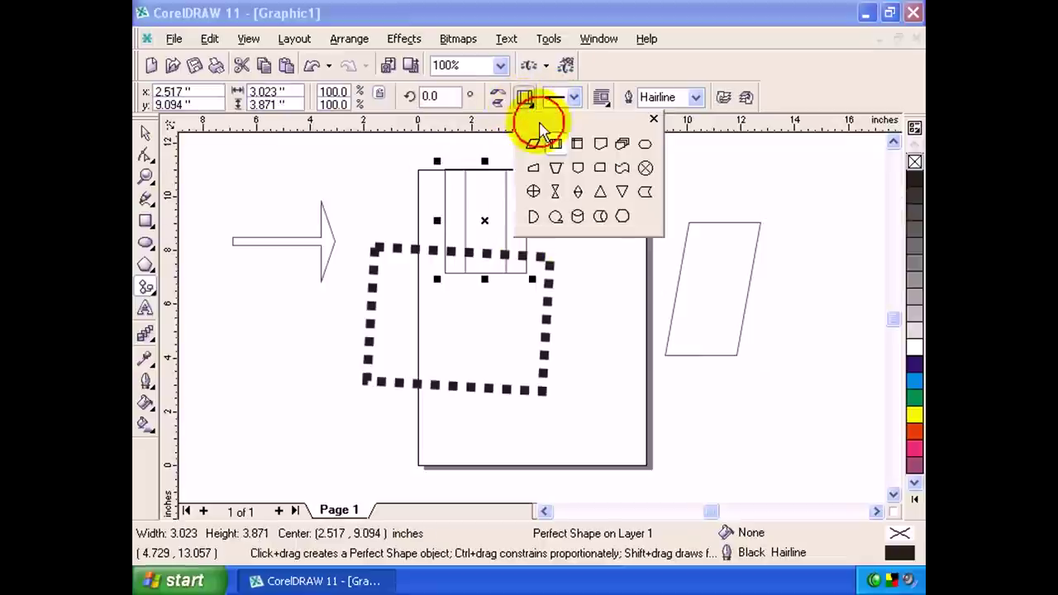
{"action": "left_click", "coordinate": [556, 191]}
{"action": "left_click_drag", "start_coordinate": [609, 246], "coordinate": [717, 417]}
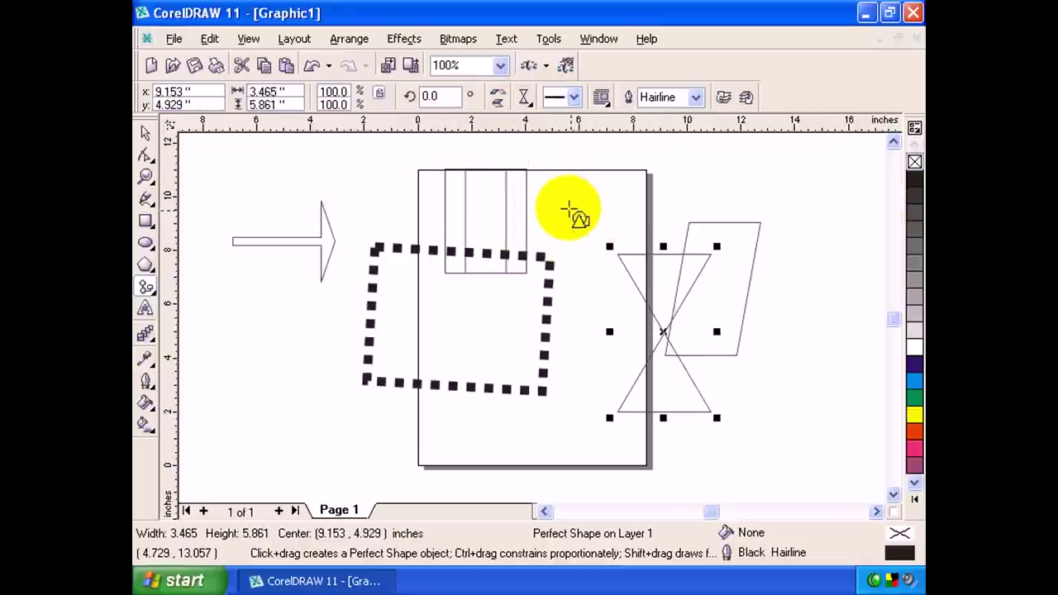
{"action": "left_click_drag", "start_coordinate": [552, 190], "coordinate": [634, 285]}
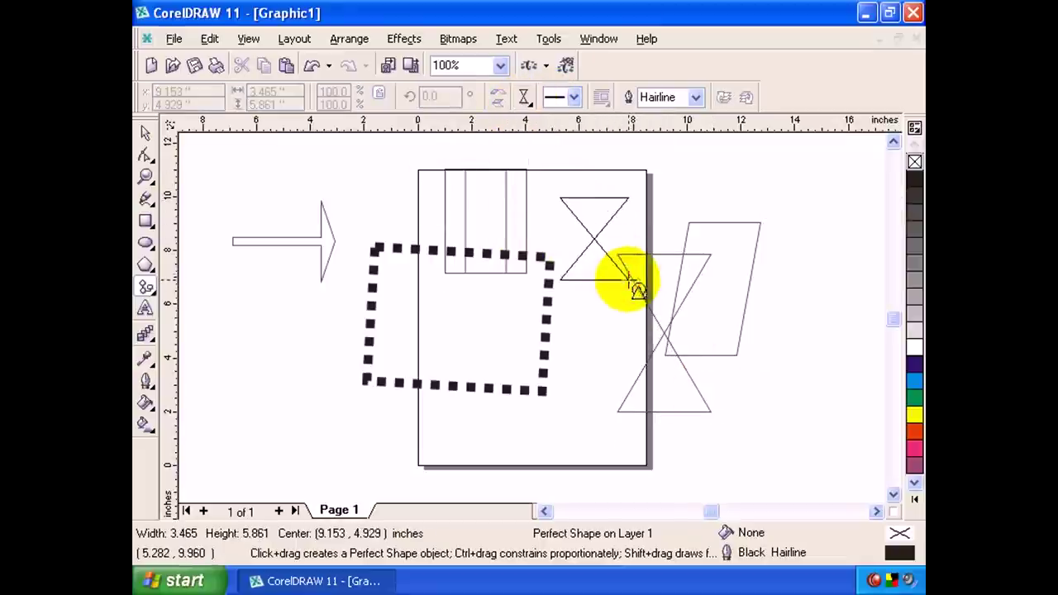
{"action": "left_click", "coordinate": [154, 295]}
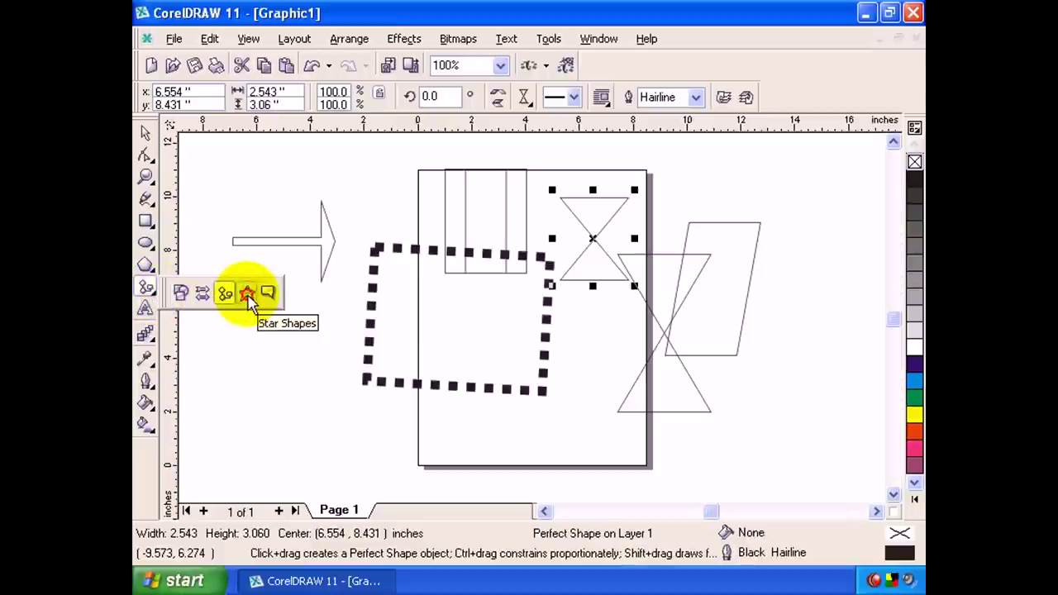
Draw a four-point star below the arrow and reshape it into a diamond.
{"action": "left_click", "coordinate": [249, 294]}
{"action": "left_click_drag", "start_coordinate": [218, 269], "coordinate": [317, 402]}
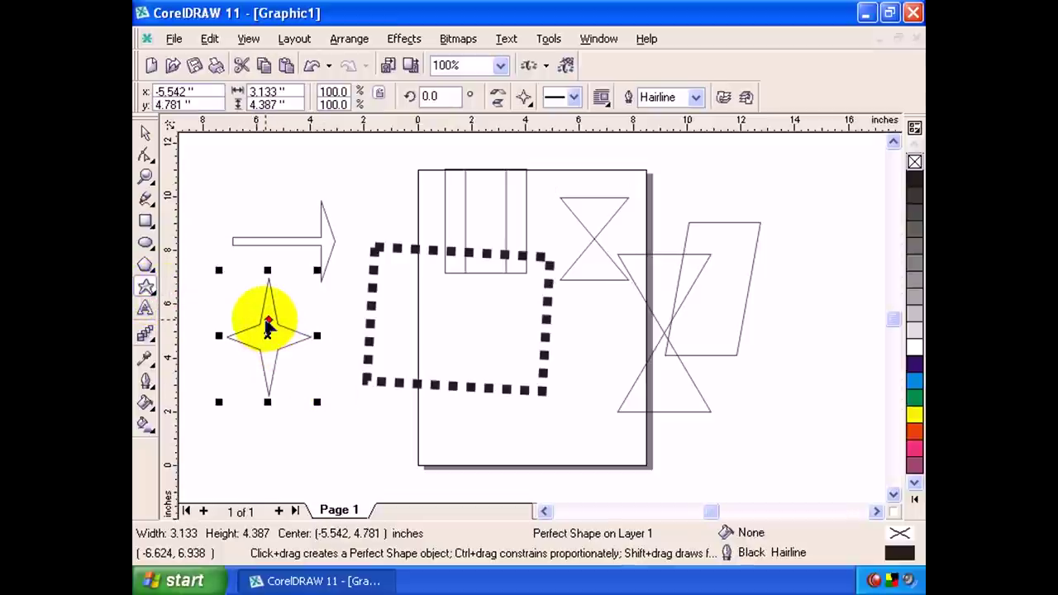
{"action": "mouse_move", "coordinate": [268, 326]}
{"action": "left_mouse_down"}
{"action": "mouse_move", "coordinate": [244, 266]}
{"action": "mouse_move", "coordinate": [294, 369]}
{"action": "left_mouse_up"}
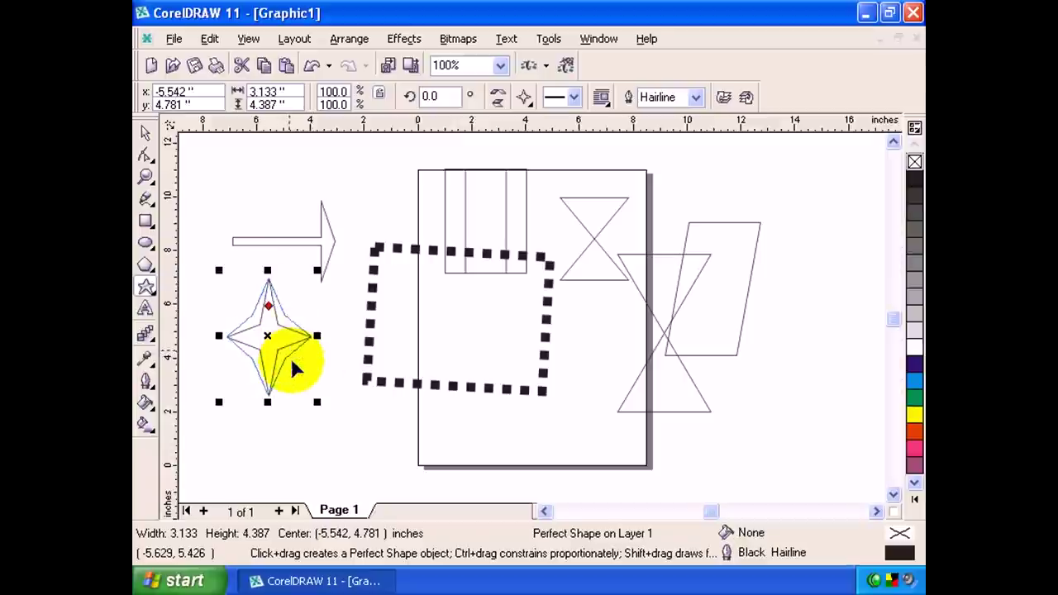
{"action": "left_click_drag", "start_coordinate": [292, 364], "coordinate": [272, 303]}
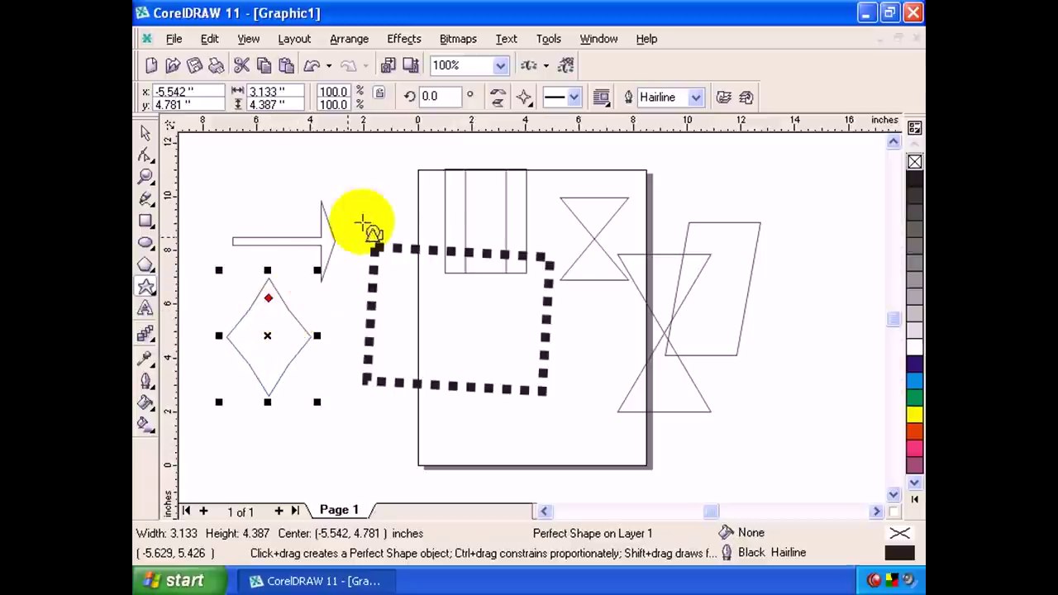
Draw two jagged seals in different styles, one top right and one over the centre.
{"action": "left_click", "coordinate": [523, 97]}
{"action": "left_click", "coordinate": [562, 165]}
{"action": "mouse_move", "coordinate": [692, 184]}
{"action": "left_mouse_down"}
{"action": "mouse_move", "coordinate": [760, 273]}
{"action": "mouse_move", "coordinate": [802, 368]}
{"action": "left_mouse_up"}
{"action": "left_click", "coordinate": [525, 98]}
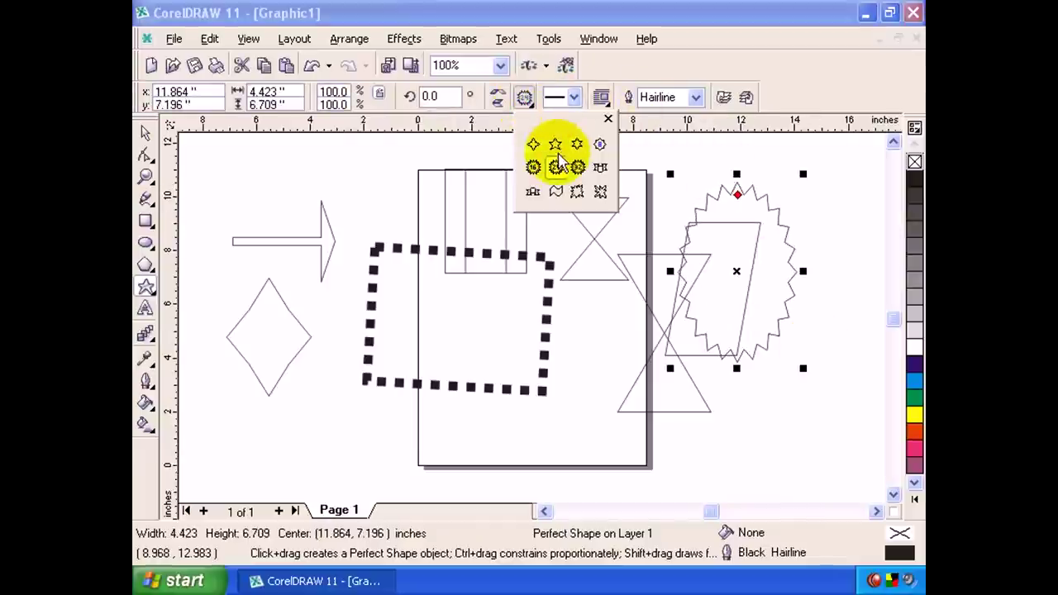
{"action": "left_click", "coordinate": [577, 167]}
{"action": "left_click_drag", "start_coordinate": [520, 177], "coordinate": [672, 396]}
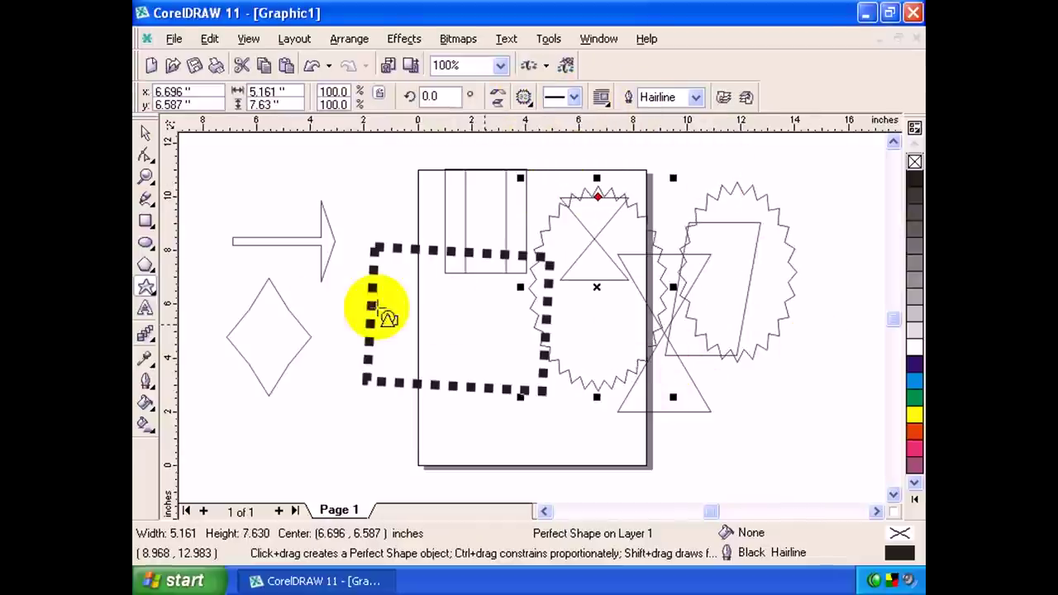
{"action": "left_click", "coordinate": [161, 298]}
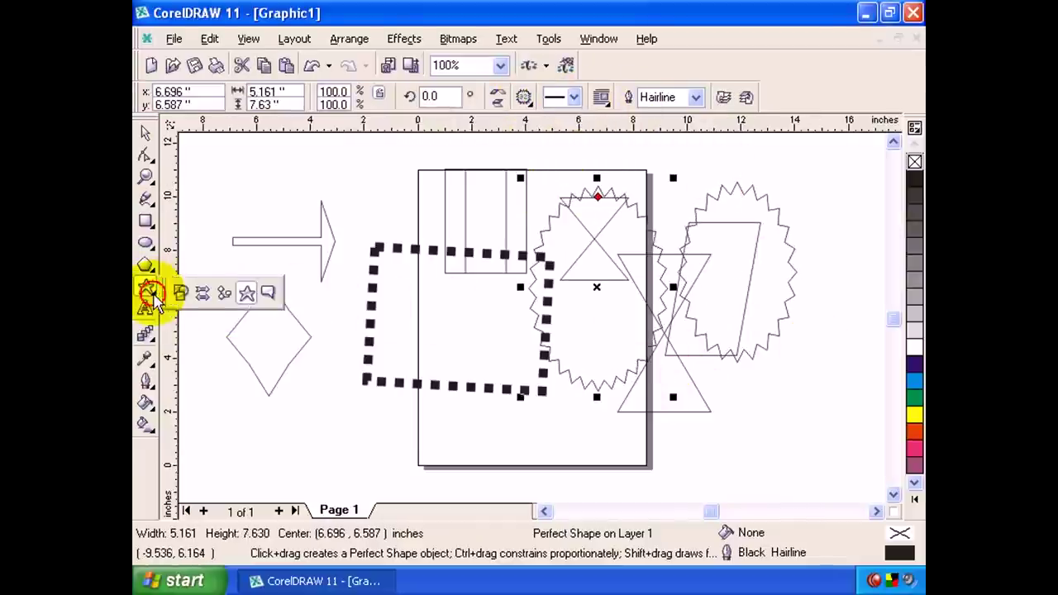
Draw a square callout near the arrow and reposition its tail toward the lower left.
{"action": "left_click", "coordinate": [269, 294]}
{"action": "left_click_drag", "start_coordinate": [255, 175], "coordinate": [393, 302]}
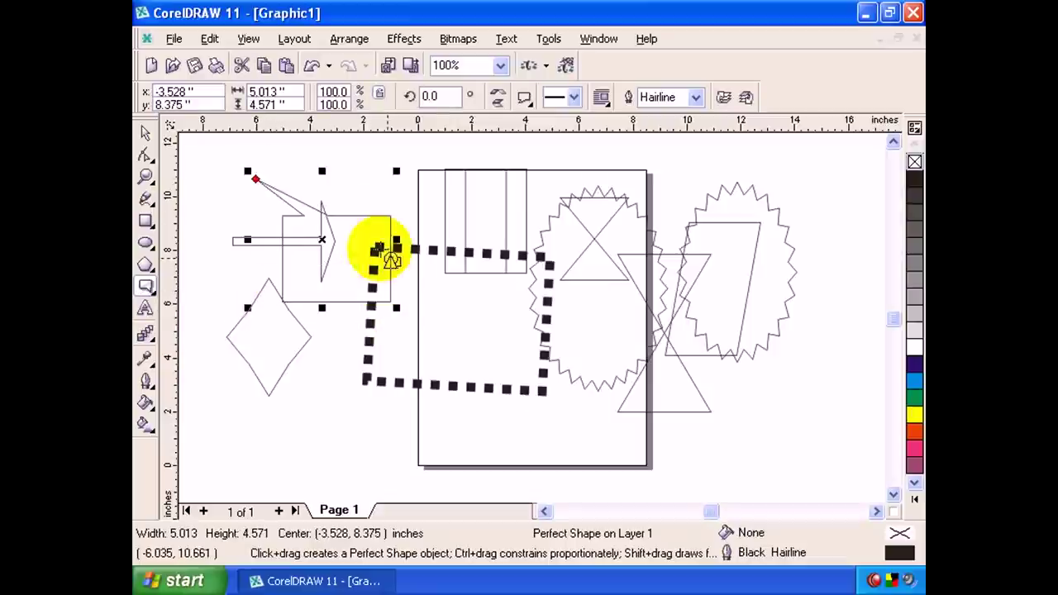
{"action": "mouse_move", "coordinate": [256, 179]}
{"action": "left_mouse_down"}
{"action": "mouse_move", "coordinate": [317, 270]}
{"action": "mouse_move", "coordinate": [277, 366]}
{"action": "left_mouse_up"}
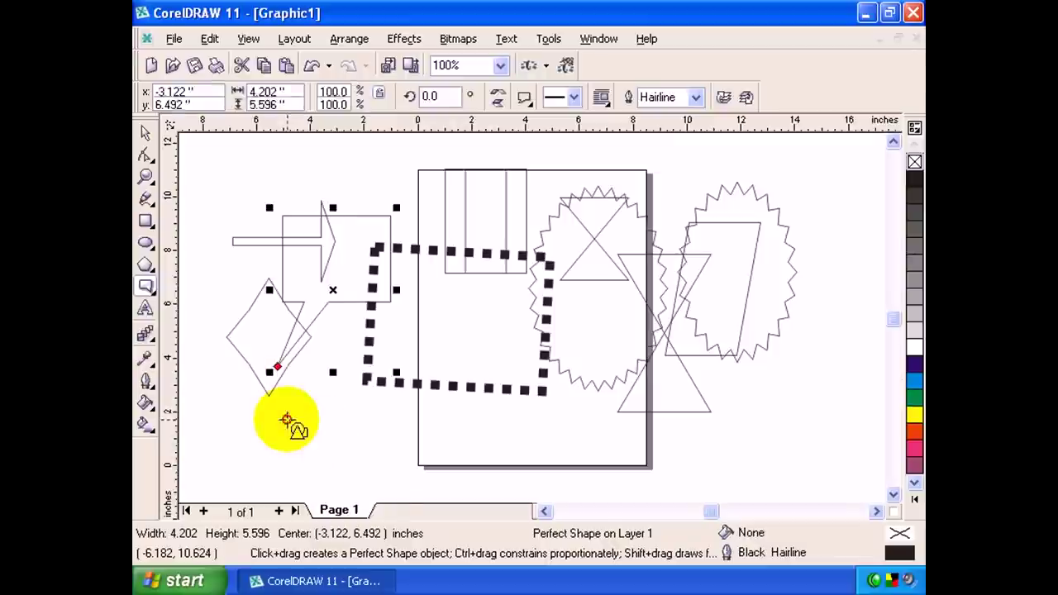
{"action": "left_click_drag", "start_coordinate": [286, 419], "coordinate": [366, 448]}
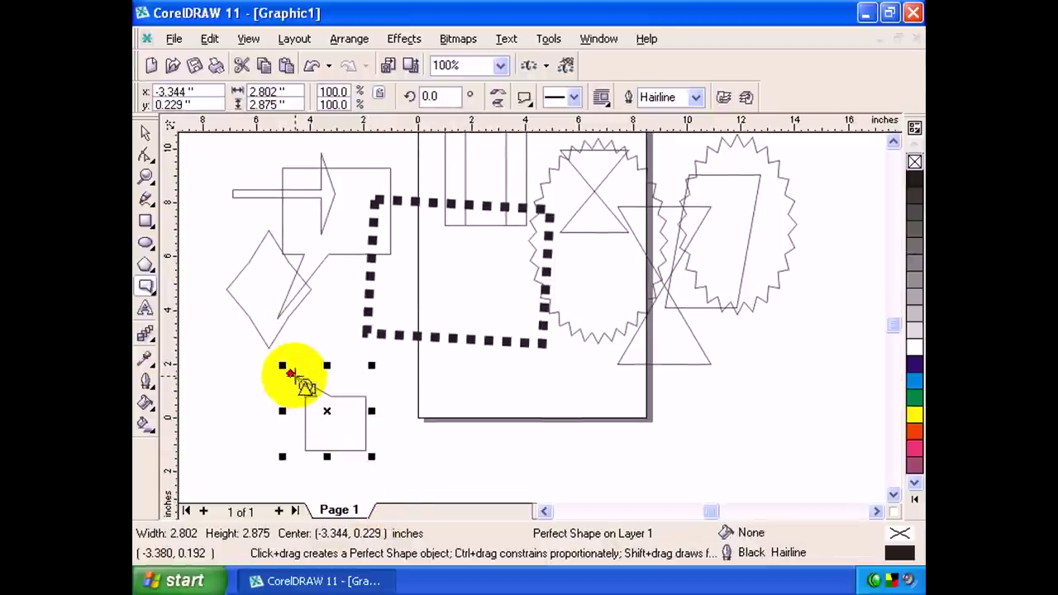
{"action": "left_click_drag", "start_coordinate": [291, 374], "coordinate": [350, 494]}
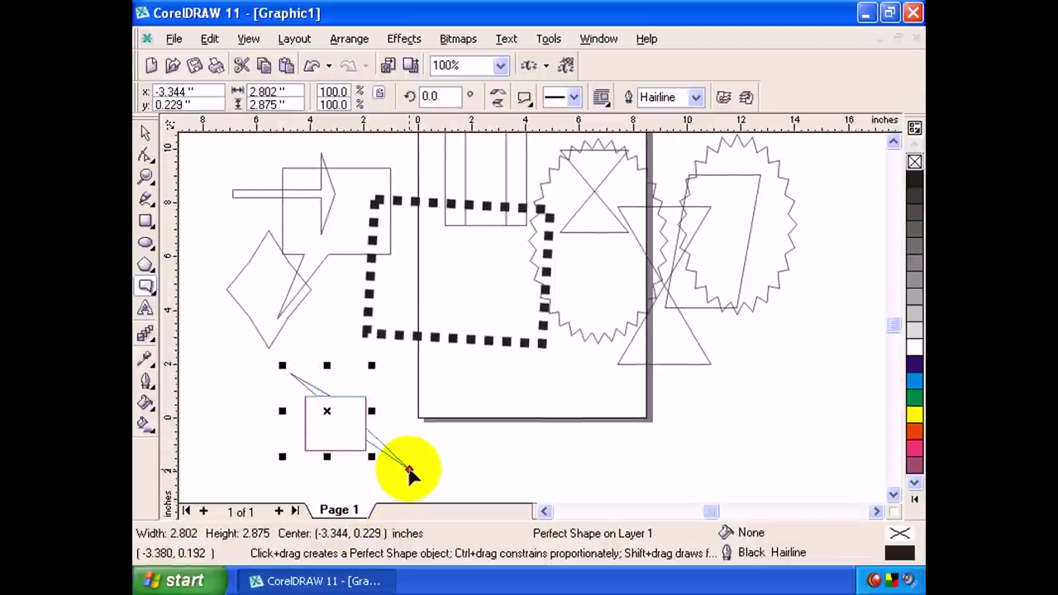
{"action": "left_click_drag", "start_coordinate": [349, 493], "coordinate": [296, 487]}
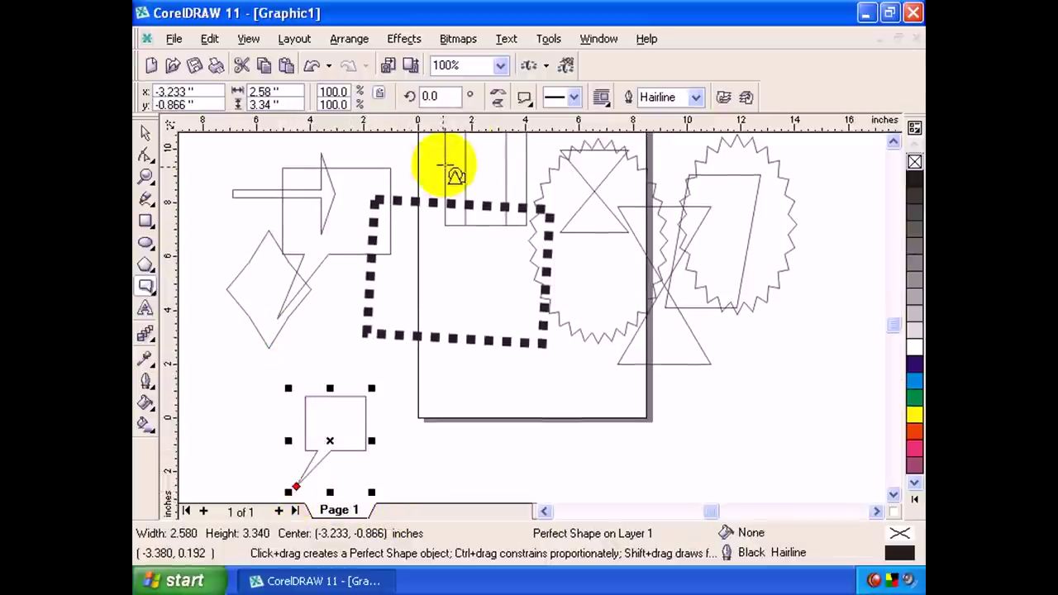
Add a rounded callout on the right and a cloud callout with its bubbles moved down.
{"action": "left_click", "coordinate": [529, 105]}
{"action": "left_click", "coordinate": [555, 146]}
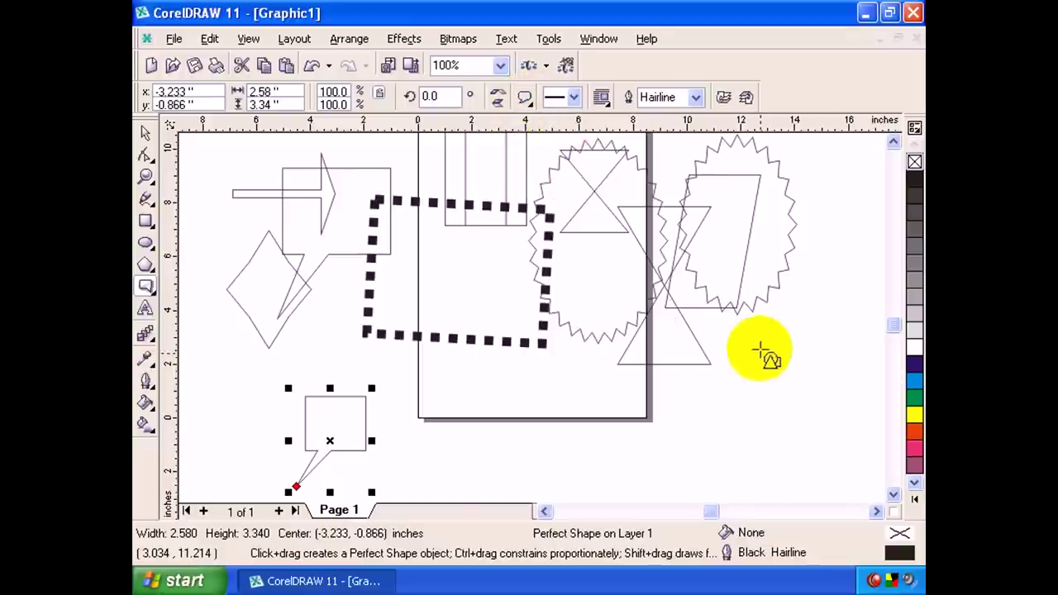
{"action": "left_click_drag", "start_coordinate": [758, 351], "coordinate": [834, 487]}
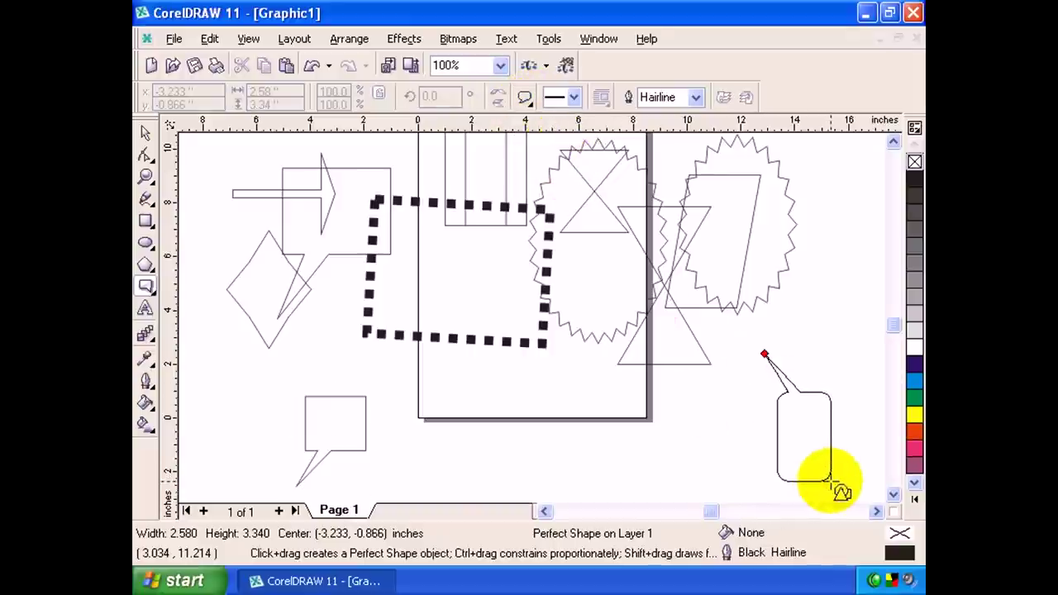
{"action": "left_click", "coordinate": [532, 110]}
{"action": "left_click", "coordinate": [541, 170]}
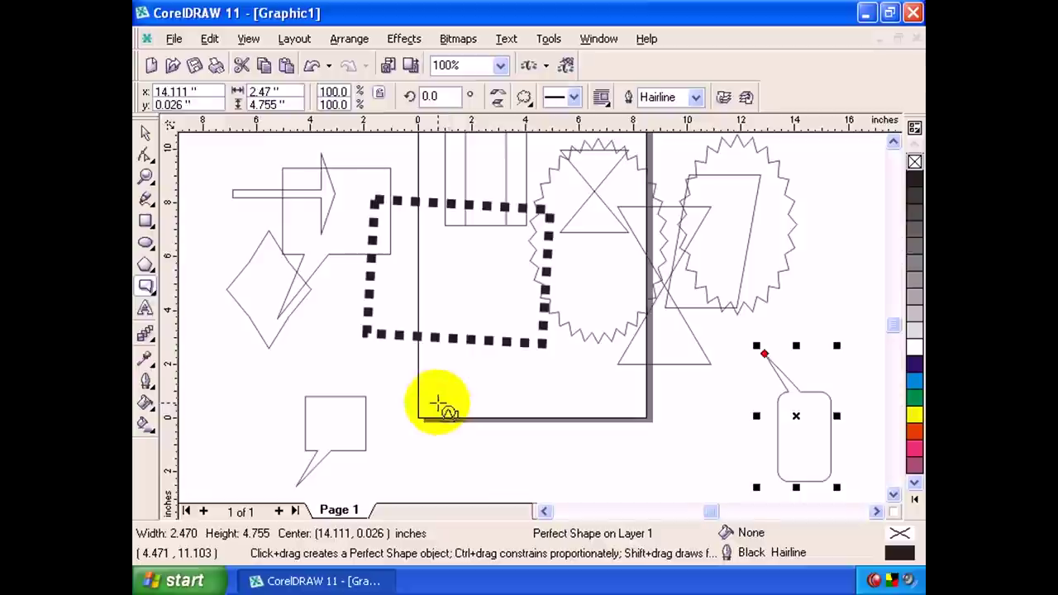
{"action": "left_click_drag", "start_coordinate": [438, 403], "coordinate": [527, 481]}
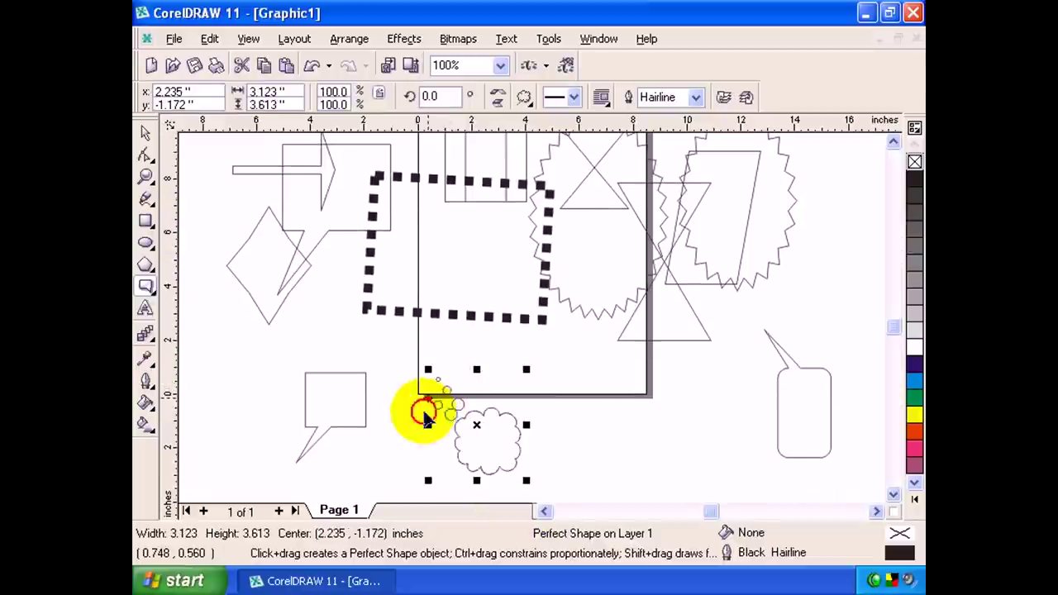
{"action": "left_click_drag", "start_coordinate": [426, 413], "coordinate": [431, 499]}
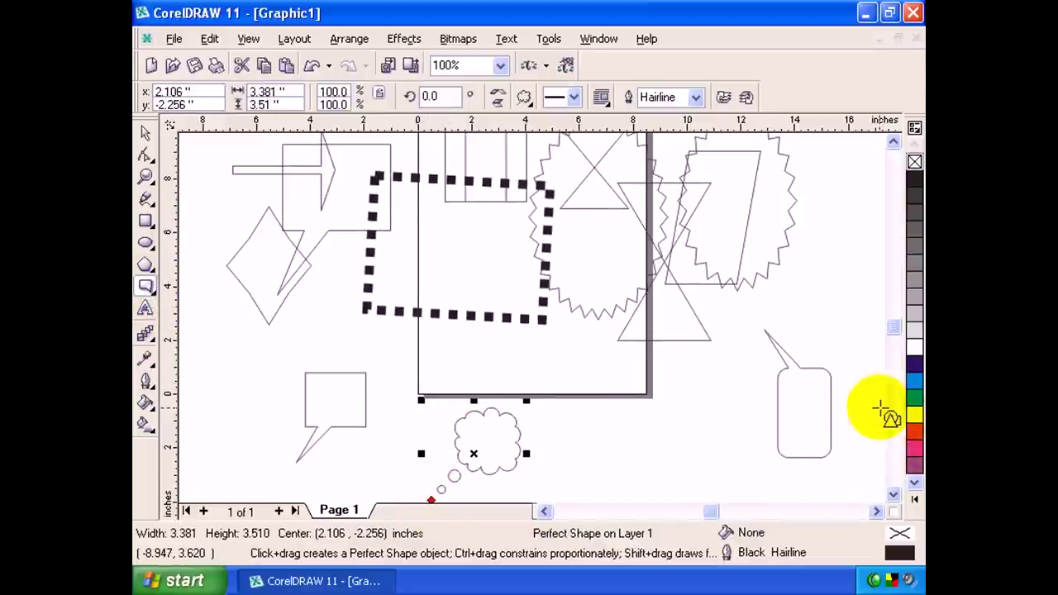
Fill the cloud yellow, the left starburst blue and the right starburst yellow.
{"action": "left_click", "coordinate": [914, 414]}
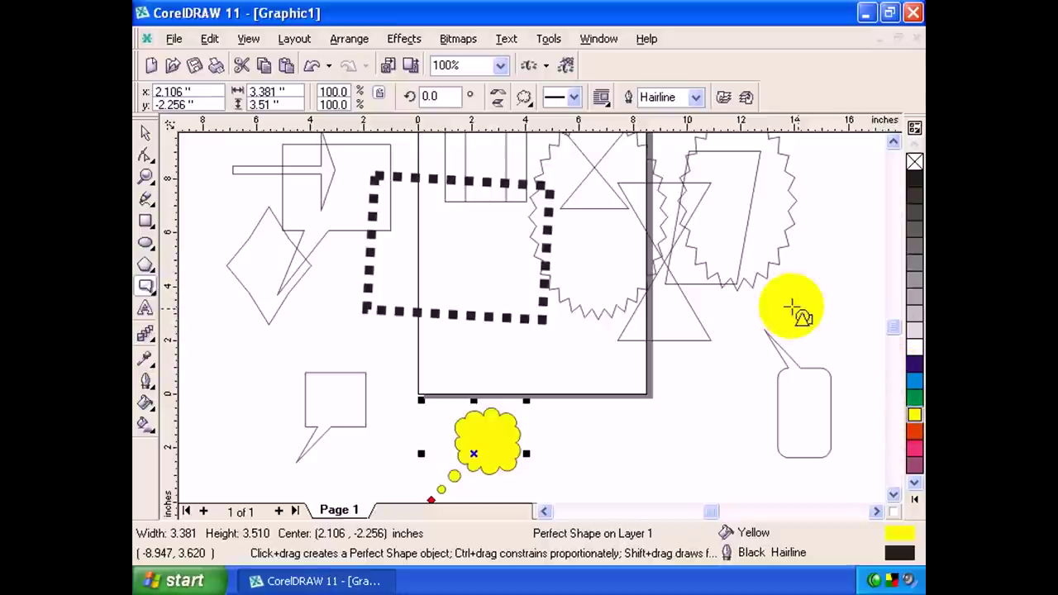
{"action": "left_click", "coordinate": [145, 132]}
{"action": "mouse_move", "coordinate": [728, 388]}
{"action": "left_mouse_down"}
{"action": "mouse_move", "coordinate": [666, 312]}
{"action": "mouse_move", "coordinate": [633, 237]}
{"action": "left_mouse_up"}
{"action": "left_click", "coordinate": [645, 235]}
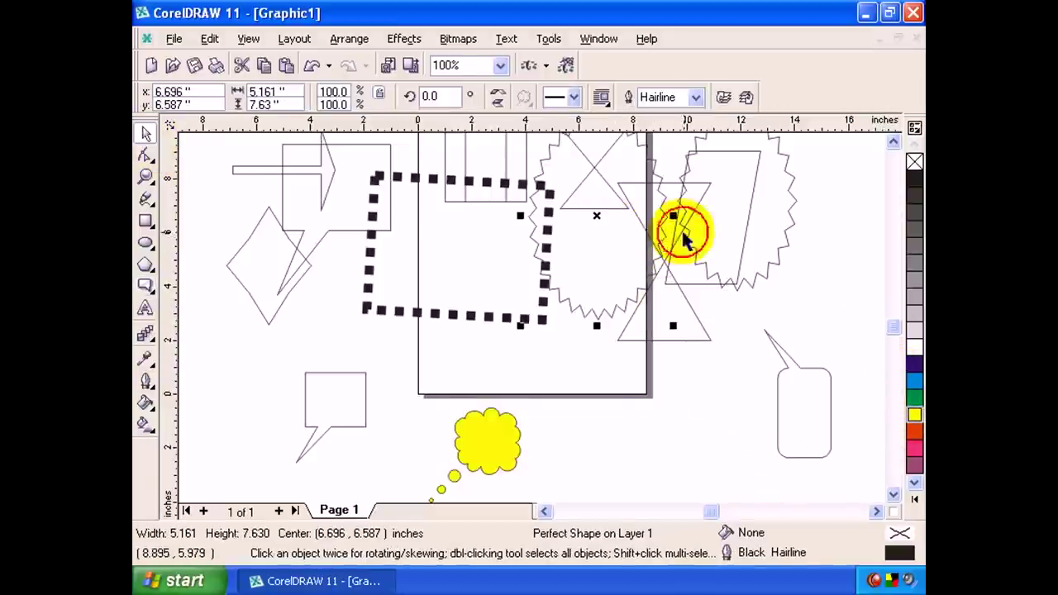
{"action": "left_click", "coordinate": [917, 389]}
{"action": "left_click", "coordinate": [767, 220]}
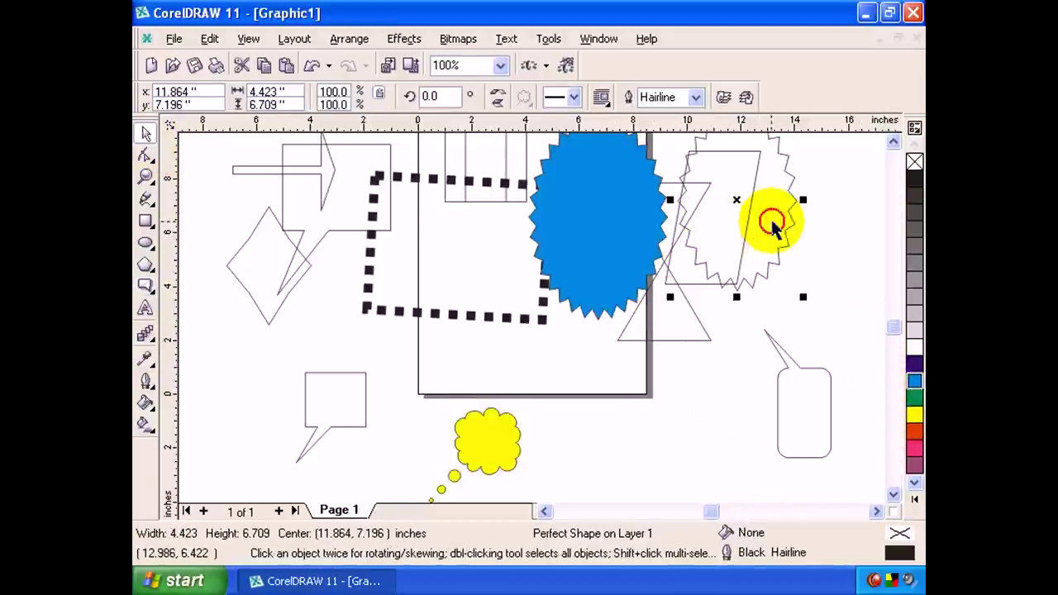
{"action": "left_click", "coordinate": [915, 382]}
{"action": "left_click", "coordinate": [914, 413]}
Fill the dotted rectangle red, the diamond purple and the inner rectangle dark grey.
{"action": "left_click", "coordinate": [507, 318]}
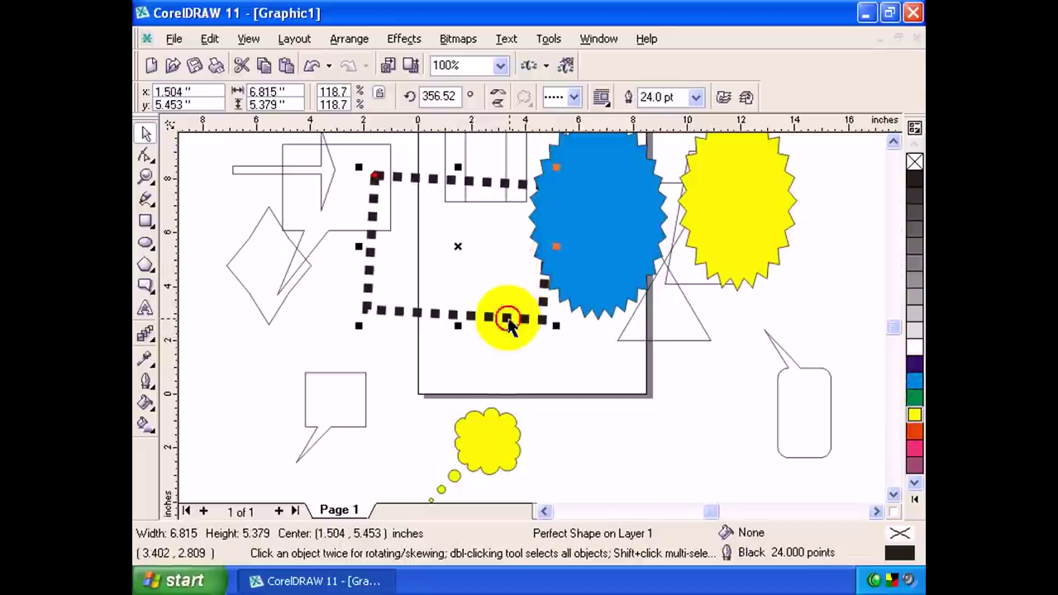
{"action": "left_click", "coordinate": [915, 431]}
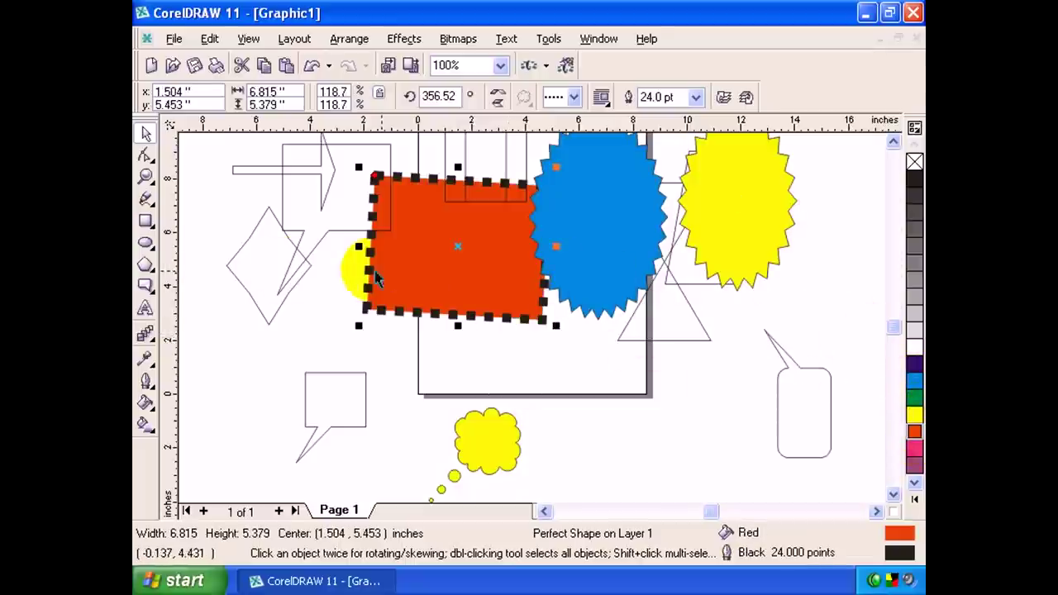
{"action": "left_click", "coordinate": [277, 274]}
{"action": "left_click", "coordinate": [914, 464]}
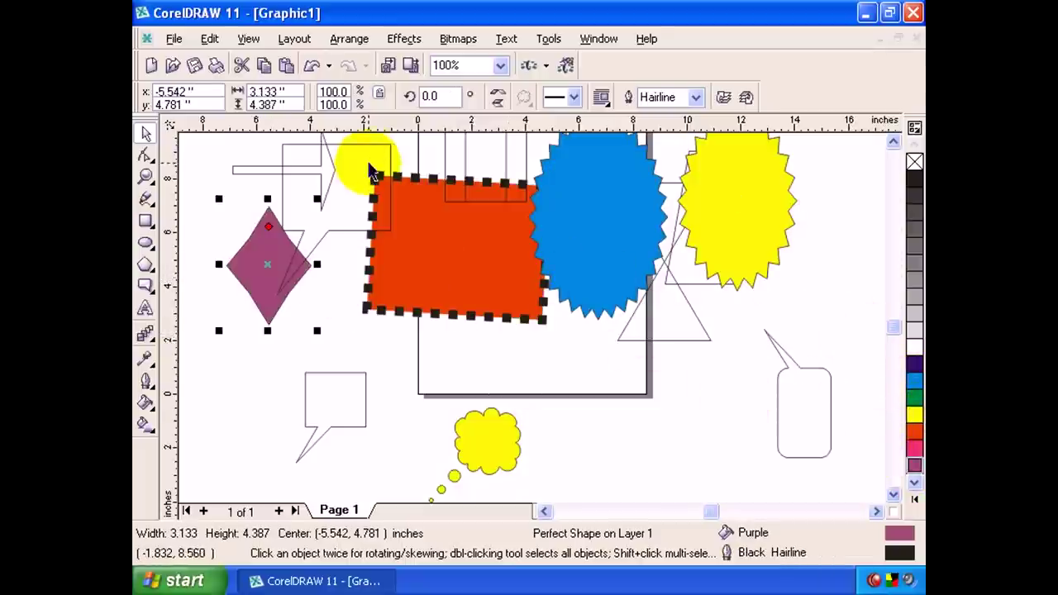
{"action": "left_click", "coordinate": [417, 150]}
{"action": "left_click", "coordinate": [444, 154]}
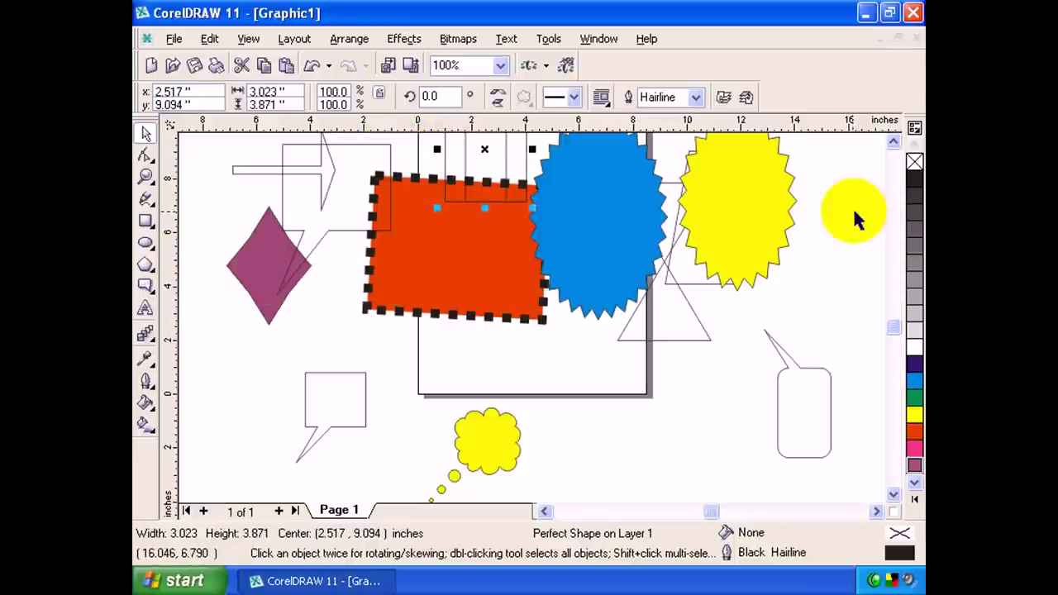
{"action": "left_click", "coordinate": [907, 231]}
Deselect everything, then reselect the blue starburst to check its fill.
{"action": "left_click_drag", "start_coordinate": [834, 196], "coordinate": [676, 352]}
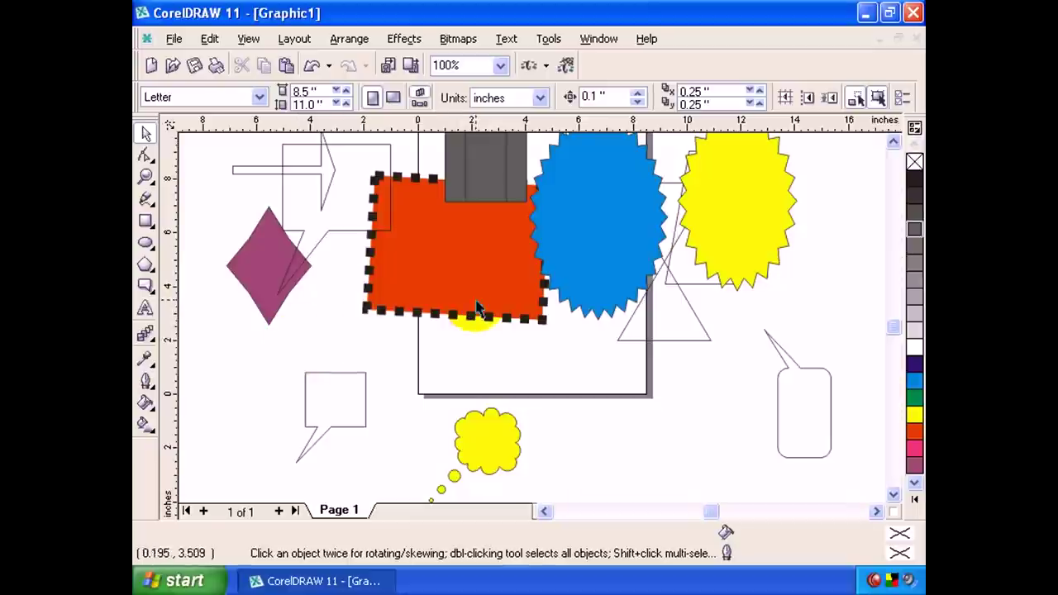
{"action": "left_click", "coordinate": [590, 264]}
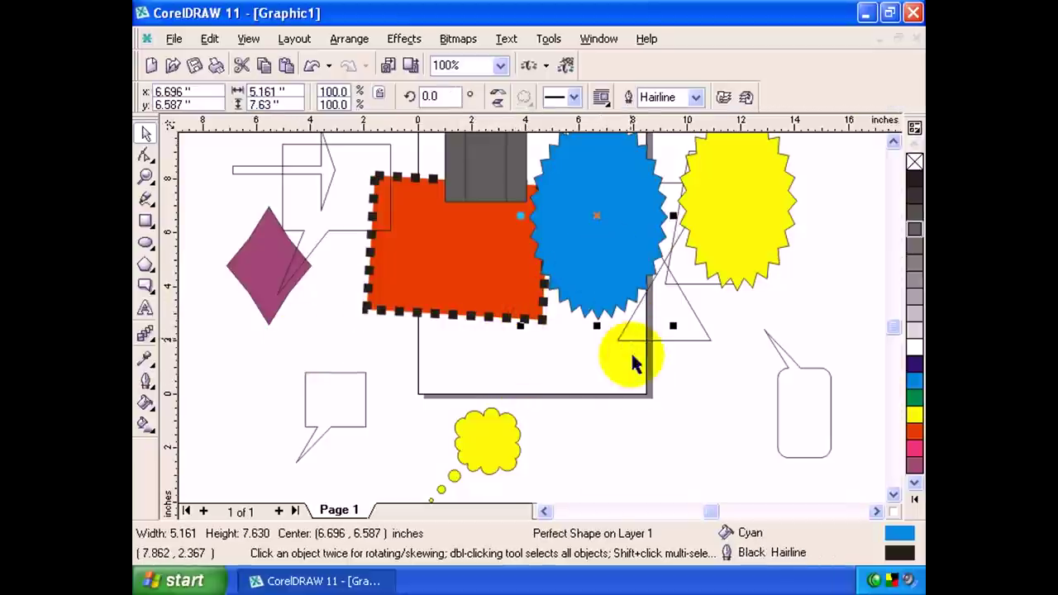
{"action": "left_click", "coordinate": [630, 370]}
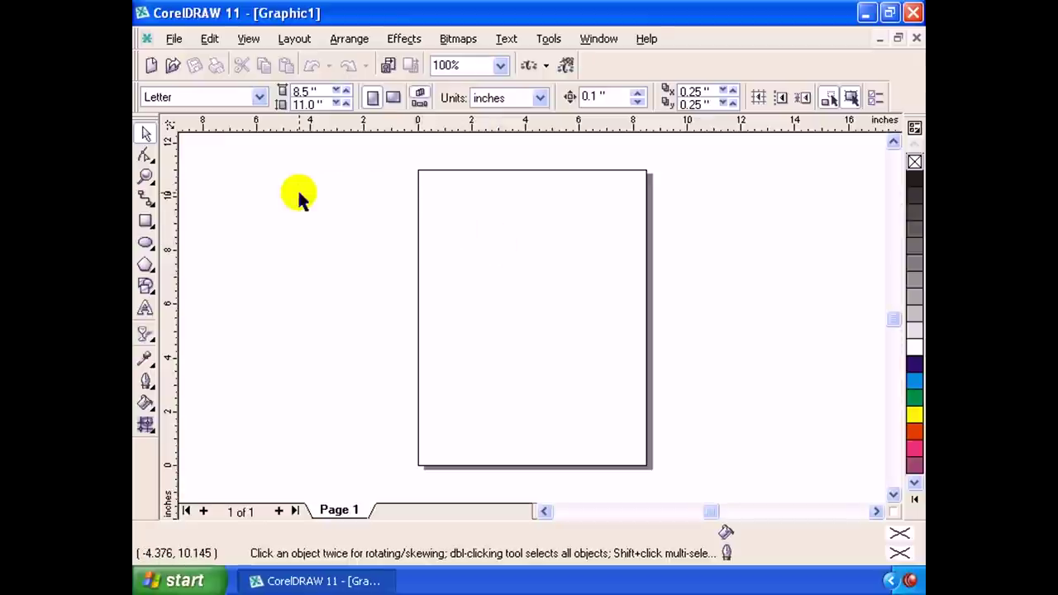
Import the Sunset picture, accept the resampling and place it on the page.
{"action": "left_click", "coordinate": [172, 39]}
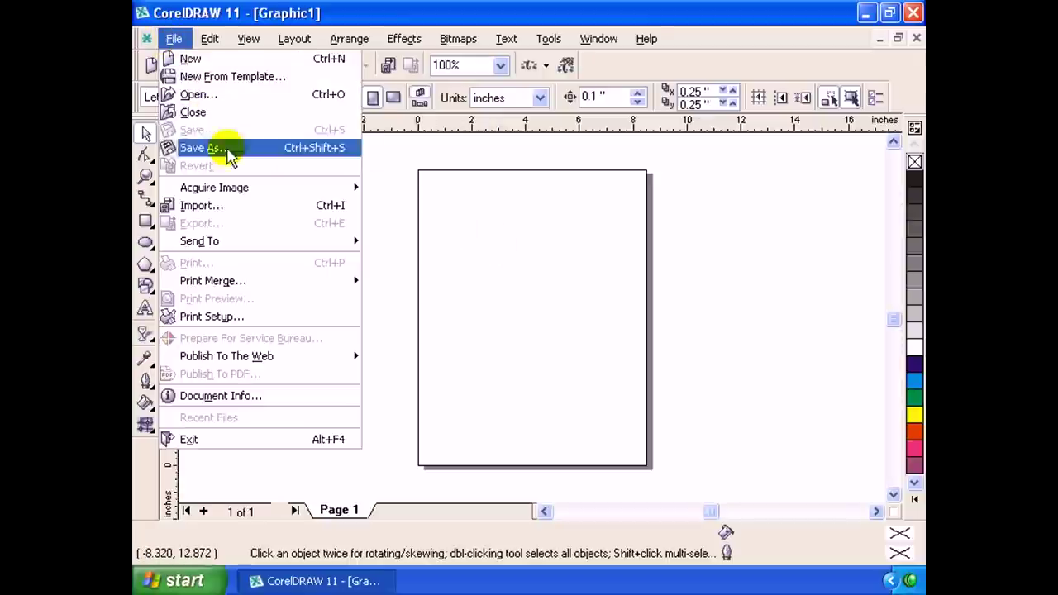
{"action": "left_click", "coordinate": [235, 207]}
{"action": "left_click", "coordinate": [307, 157]}
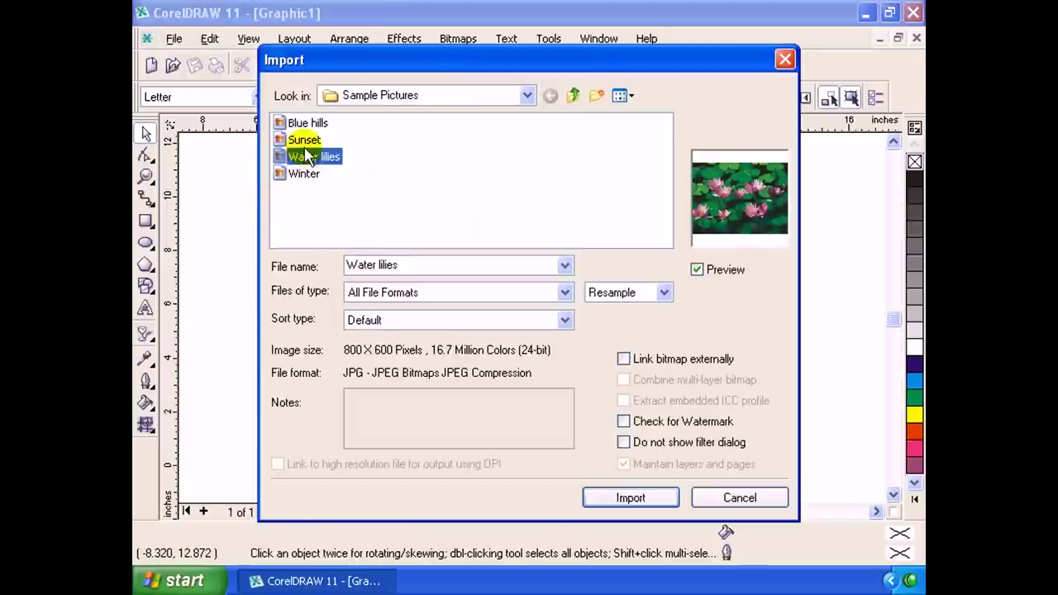
{"action": "left_click", "coordinate": [304, 140]}
{"action": "left_click", "coordinate": [628, 497]}
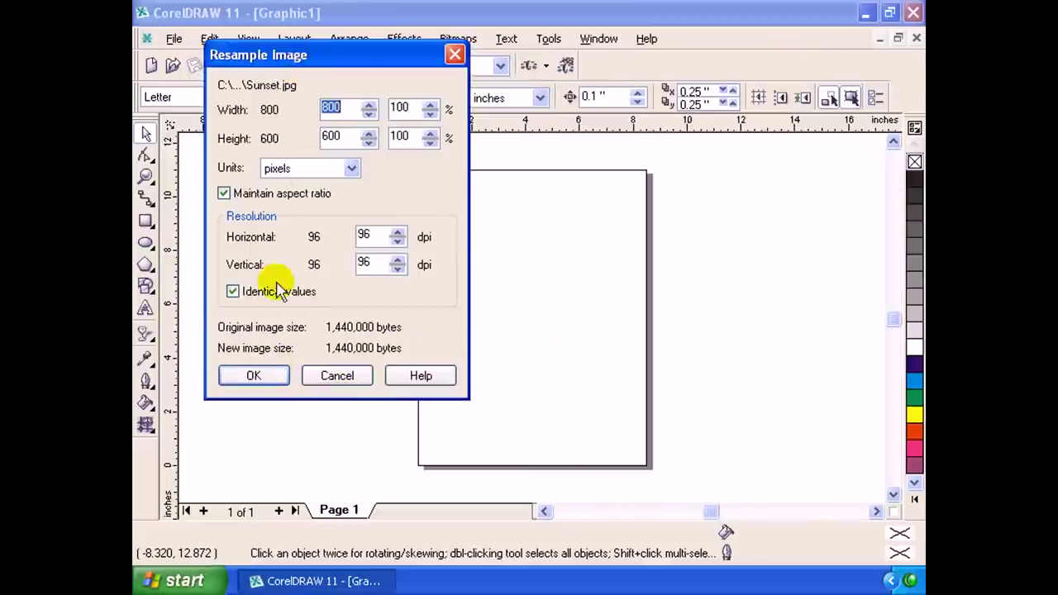
{"action": "left_click", "coordinate": [263, 377]}
{"action": "left_click", "coordinate": [439, 242]}
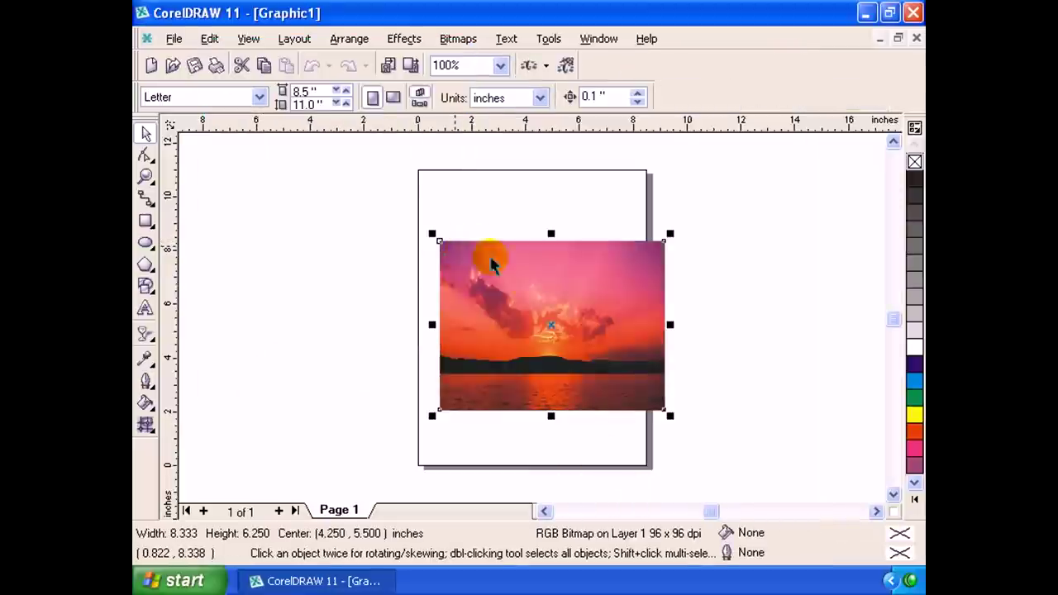
Drag the sunset bitmap around until it is aligned with the page's top edge.
{"action": "left_click", "coordinate": [232, 172]}
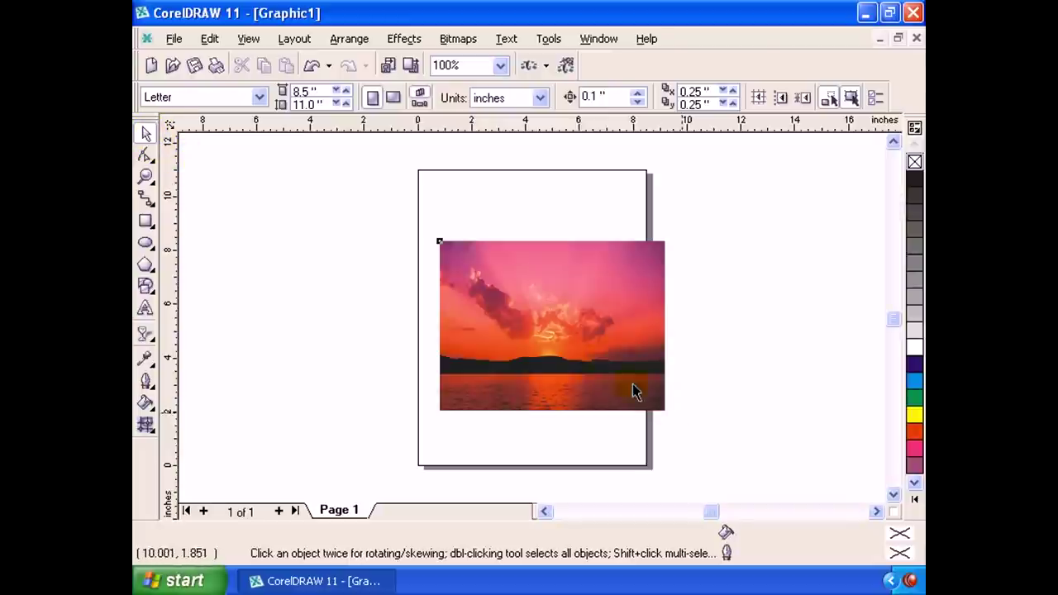
{"action": "left_click_drag", "start_coordinate": [580, 341], "coordinate": [498, 326]}
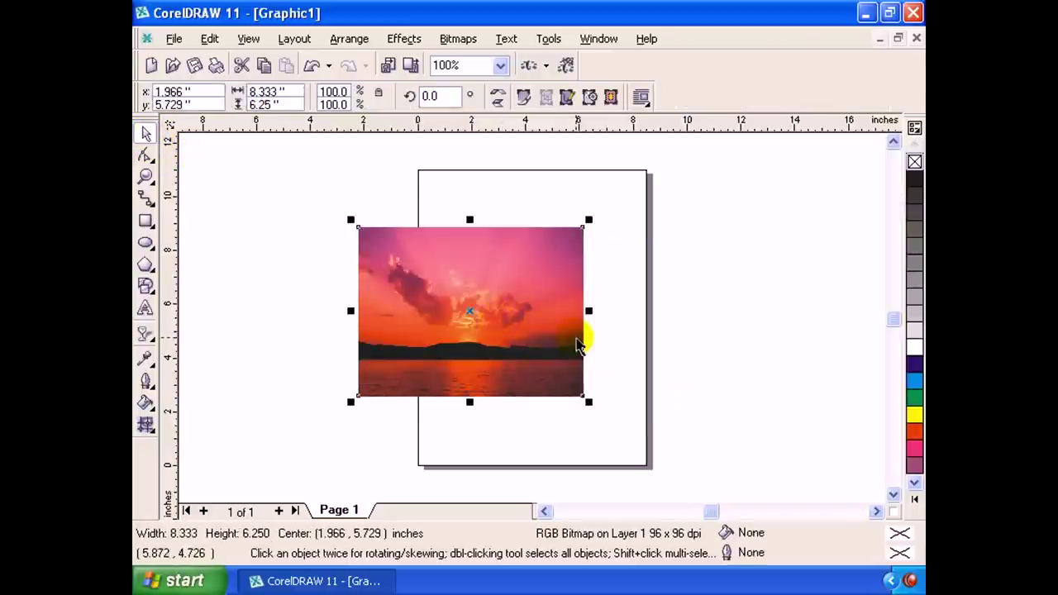
{"action": "left_click_drag", "start_coordinate": [465, 346], "coordinate": [653, 347]}
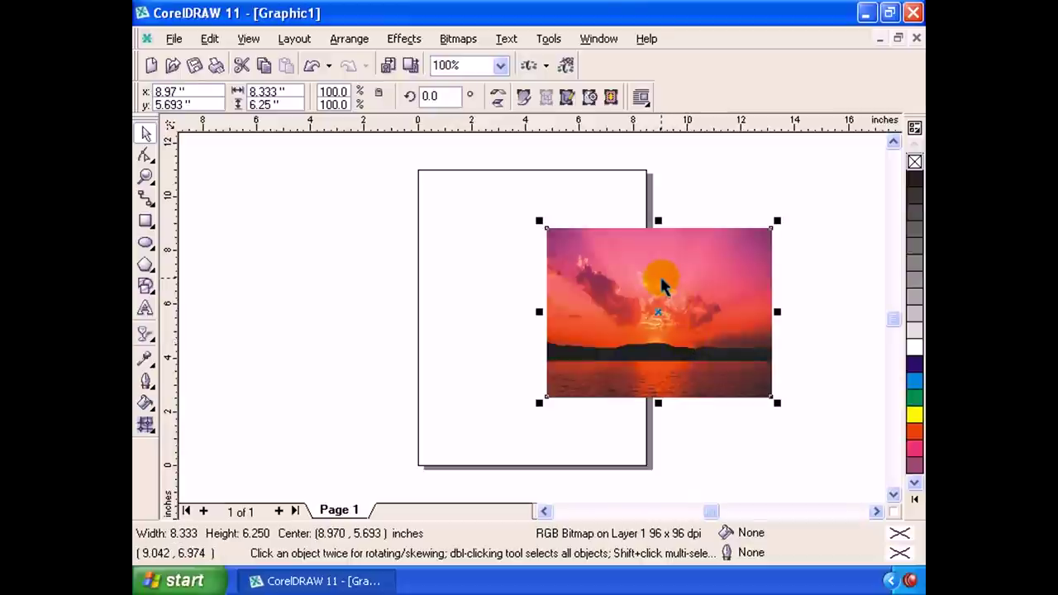
{"action": "left_click_drag", "start_coordinate": [661, 281], "coordinate": [438, 288]}
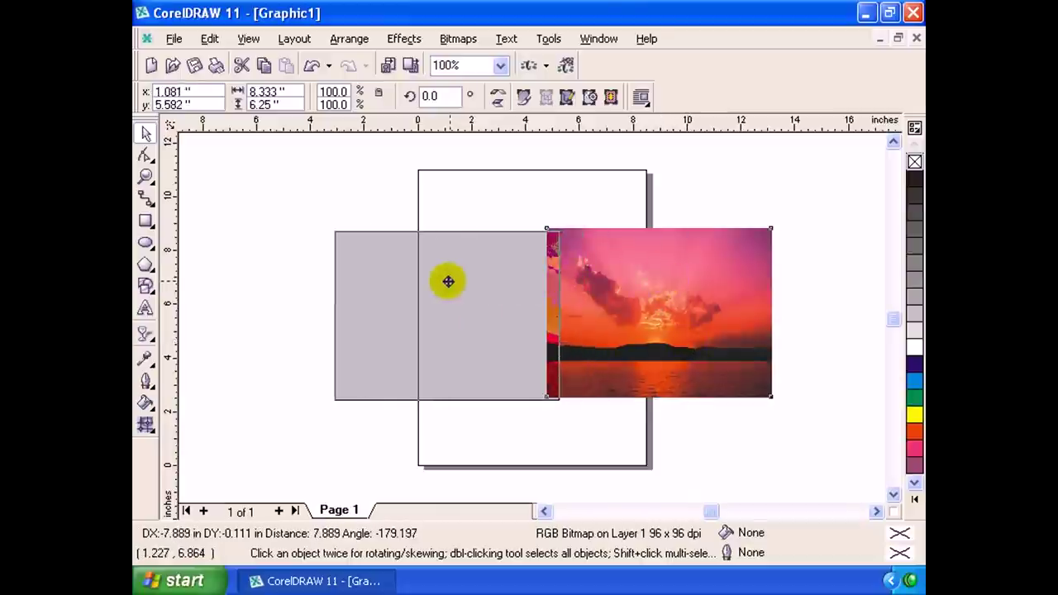
{"action": "left_click_drag", "start_coordinate": [479, 317], "coordinate": [562, 241]}
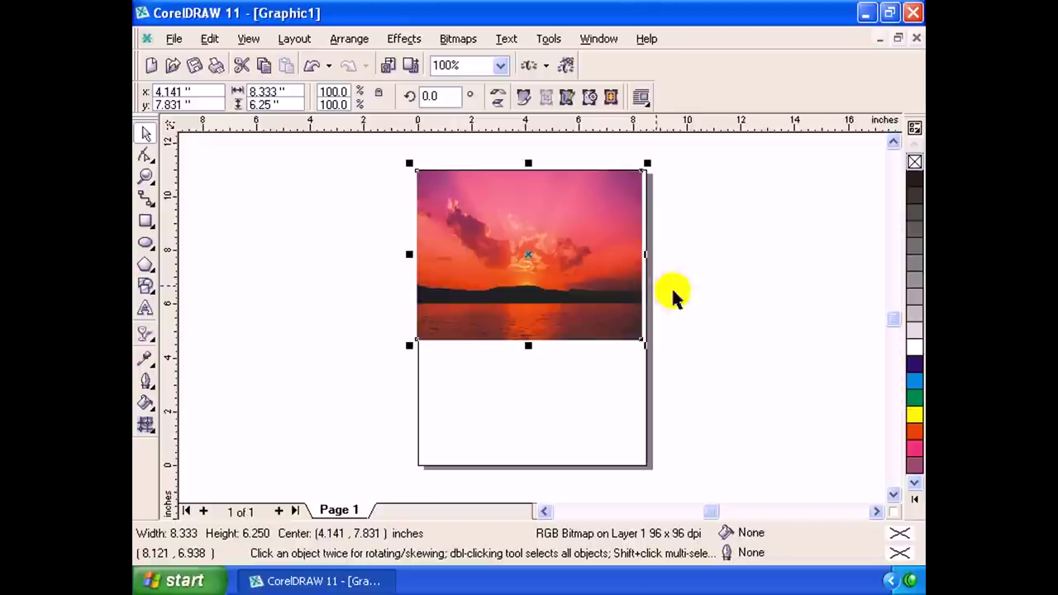
{"action": "left_click", "coordinate": [769, 284]}
{"action": "left_click", "coordinate": [564, 264]}
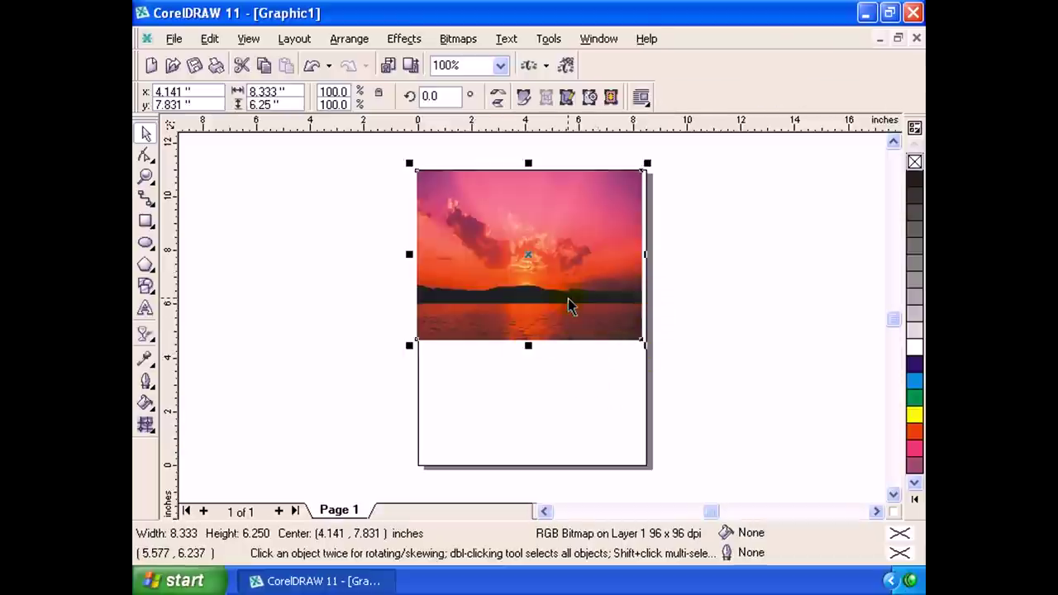
{"action": "left_click", "coordinate": [604, 252]}
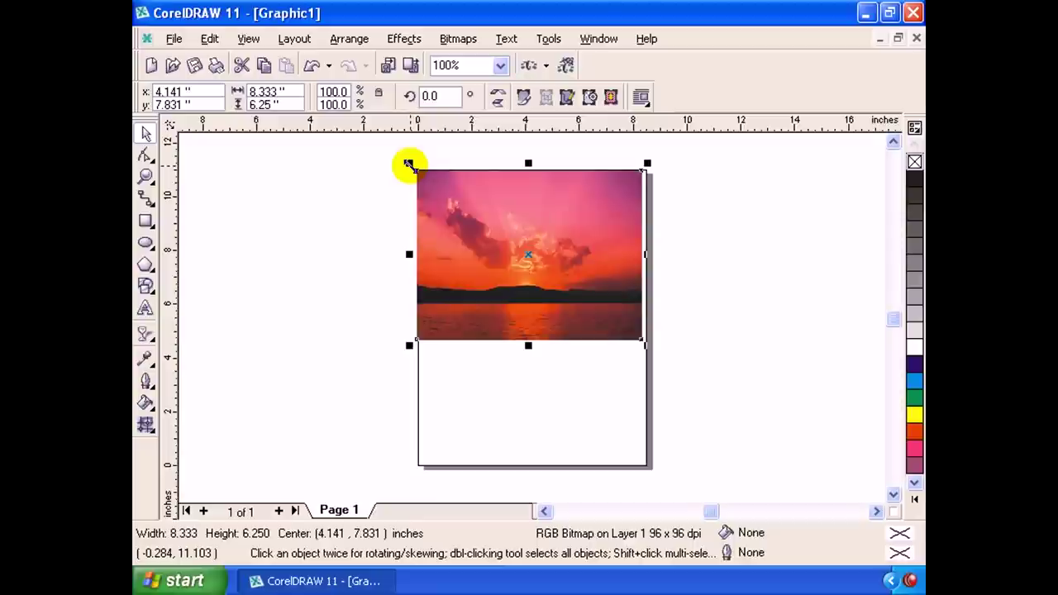
{"action": "left_click", "coordinate": [643, 176]}
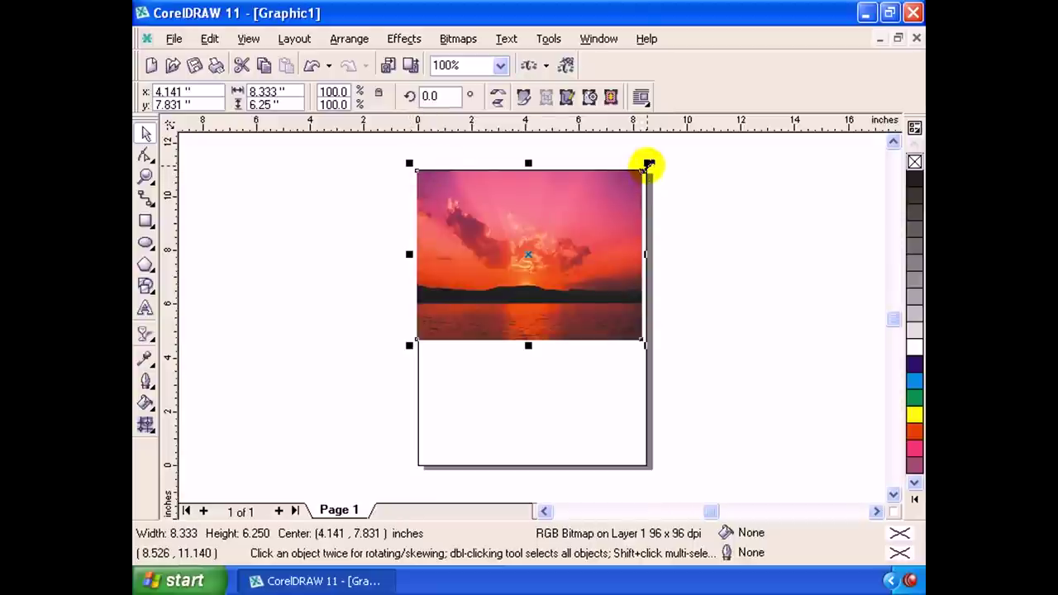
{"action": "left_click", "coordinate": [641, 258]}
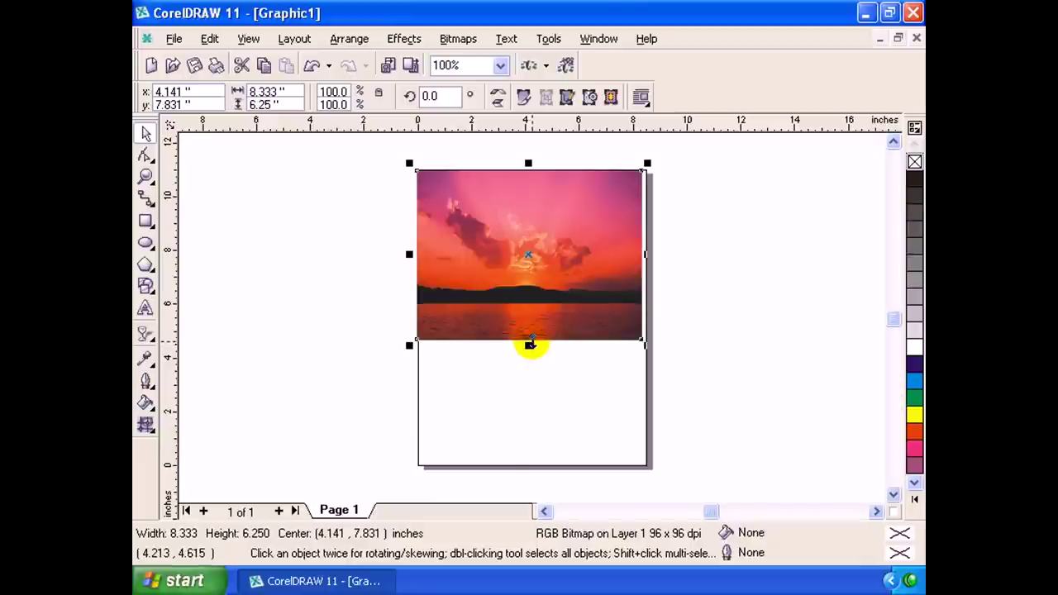
Stretch the photo to 9.916 × 9.474 inches by dragging its bottom and right handles.
{"action": "left_click_drag", "start_coordinate": [529, 344], "coordinate": [527, 436]}
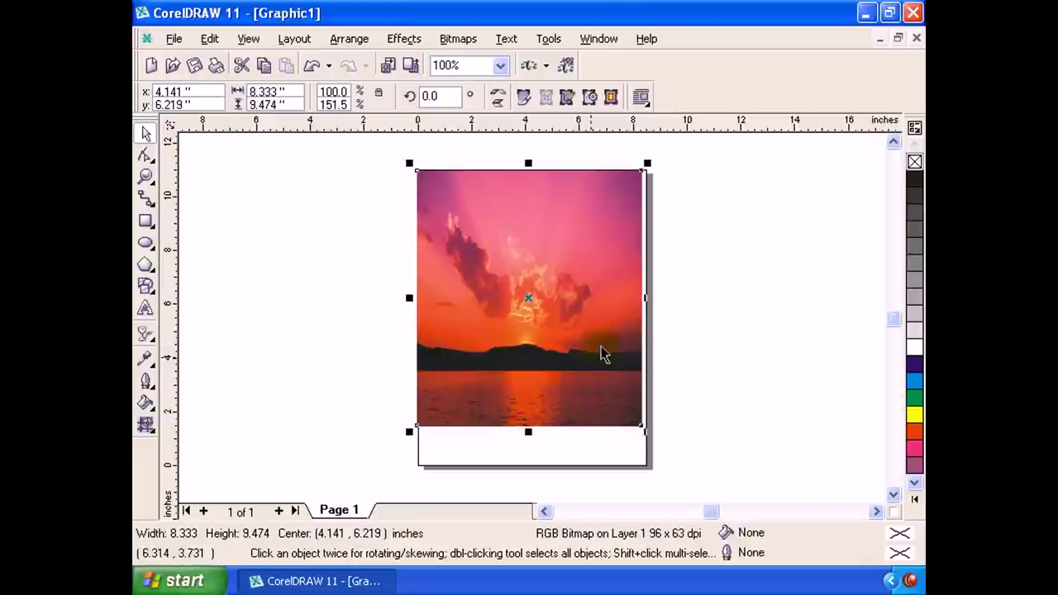
{"action": "left_click_drag", "start_coordinate": [648, 296], "coordinate": [690, 296]}
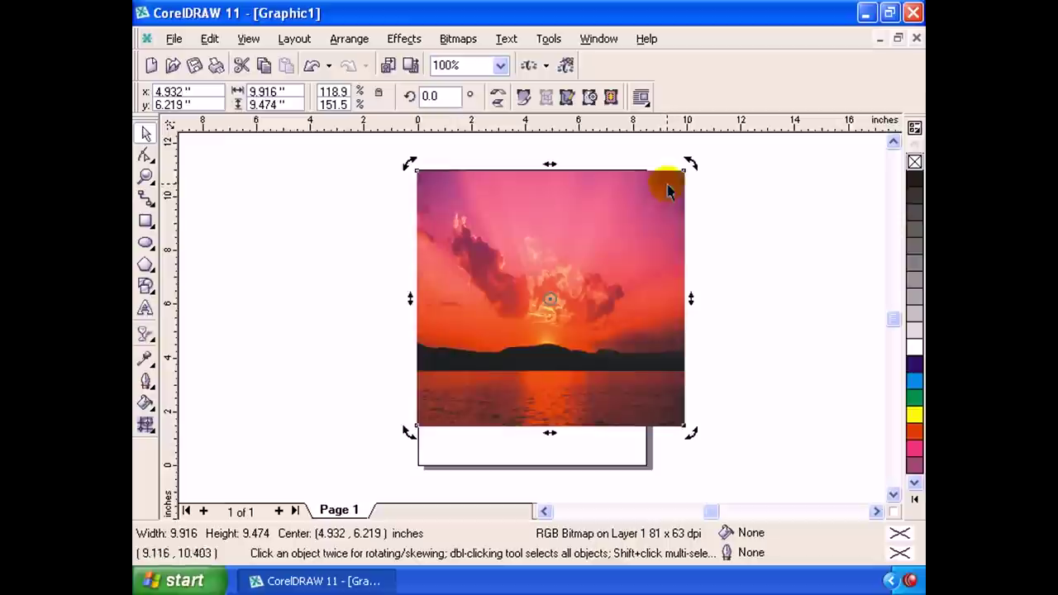
{"action": "left_click", "coordinate": [749, 269]}
Toggle the photo between resize and rotate/skew handles, ending in rotate mode.
{"action": "left_click", "coordinate": [623, 262]}
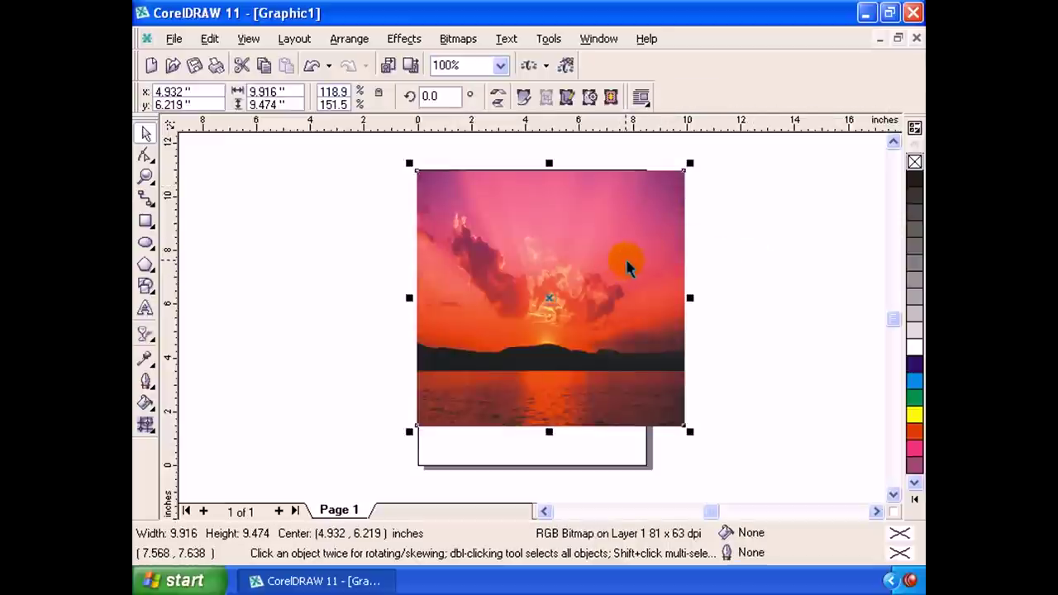
{"action": "left_click", "coordinate": [604, 252]}
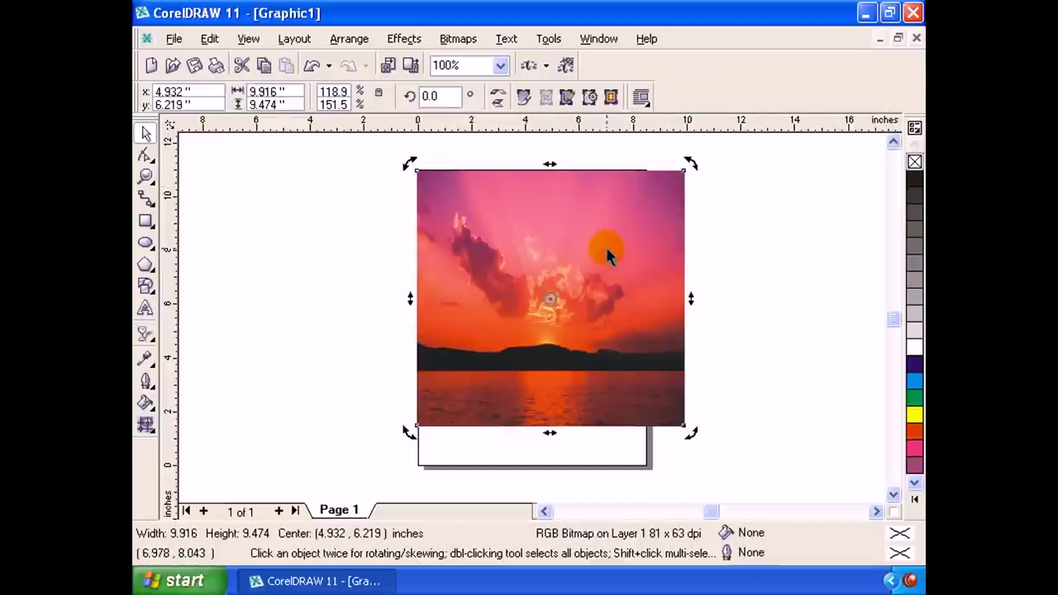
{"action": "left_click", "coordinate": [755, 231]}
{"action": "left_click", "coordinate": [638, 216]}
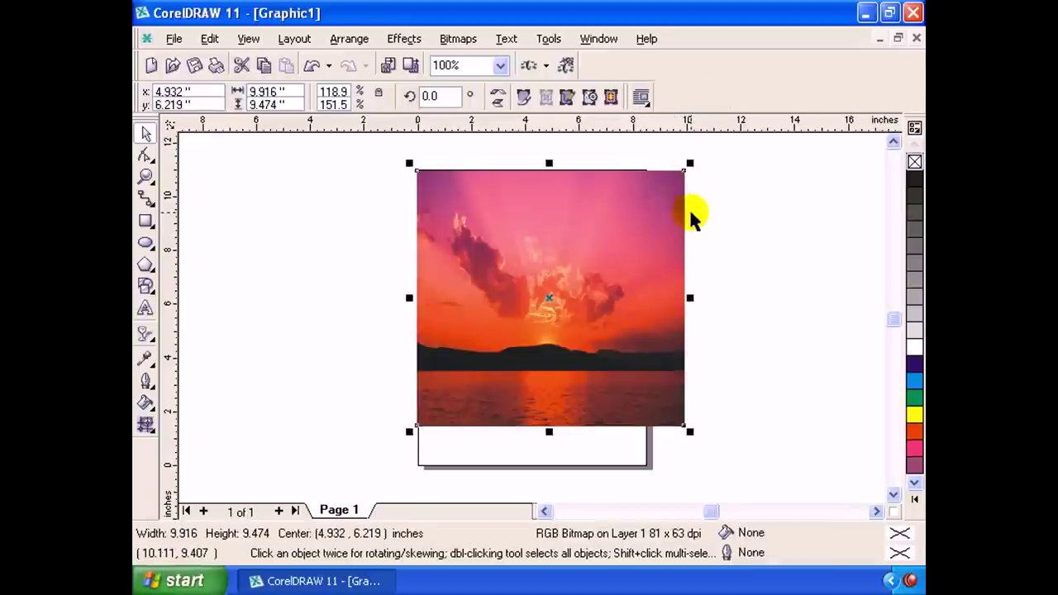
{"action": "left_click", "coordinate": [608, 233]}
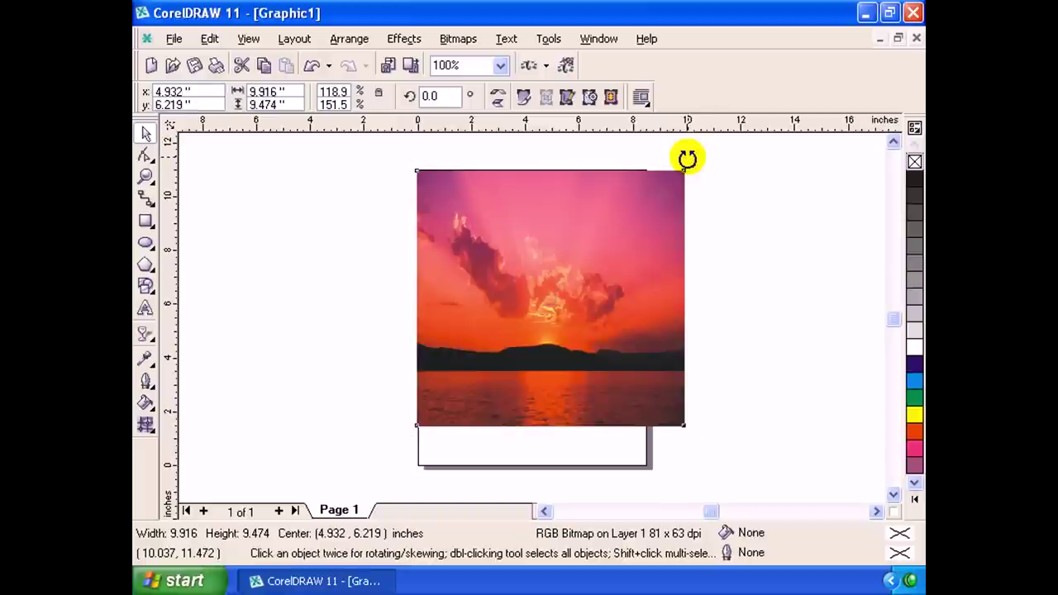
Test-rotate the photo, then skew it about 14.8° so its right side rises.
{"action": "left_click_drag", "start_coordinate": [687, 158], "coordinate": [612, 159]}
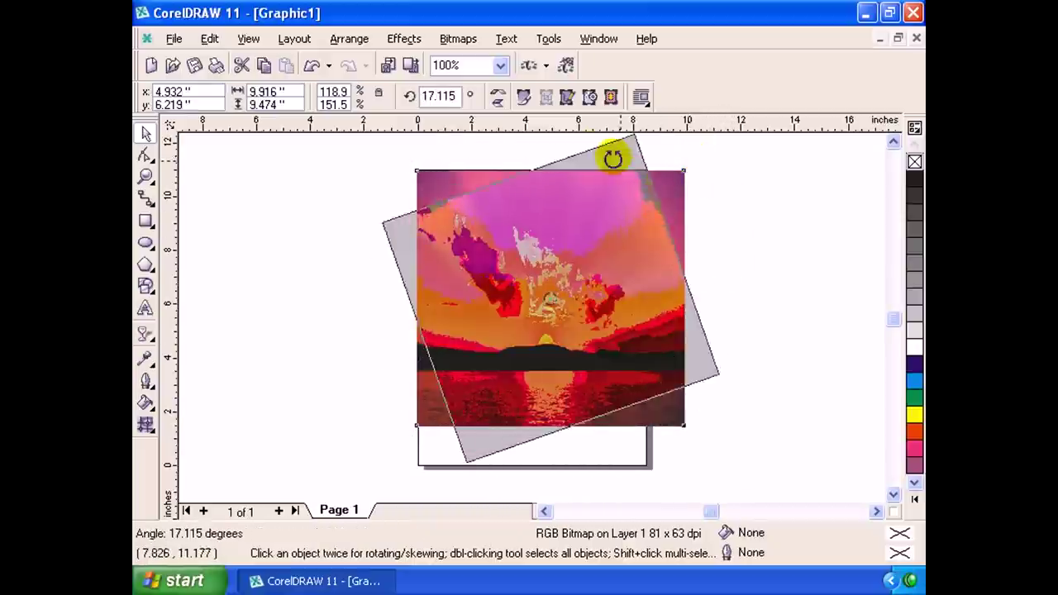
{"action": "left_click_drag", "start_coordinate": [612, 159], "coordinate": [640, 258]}
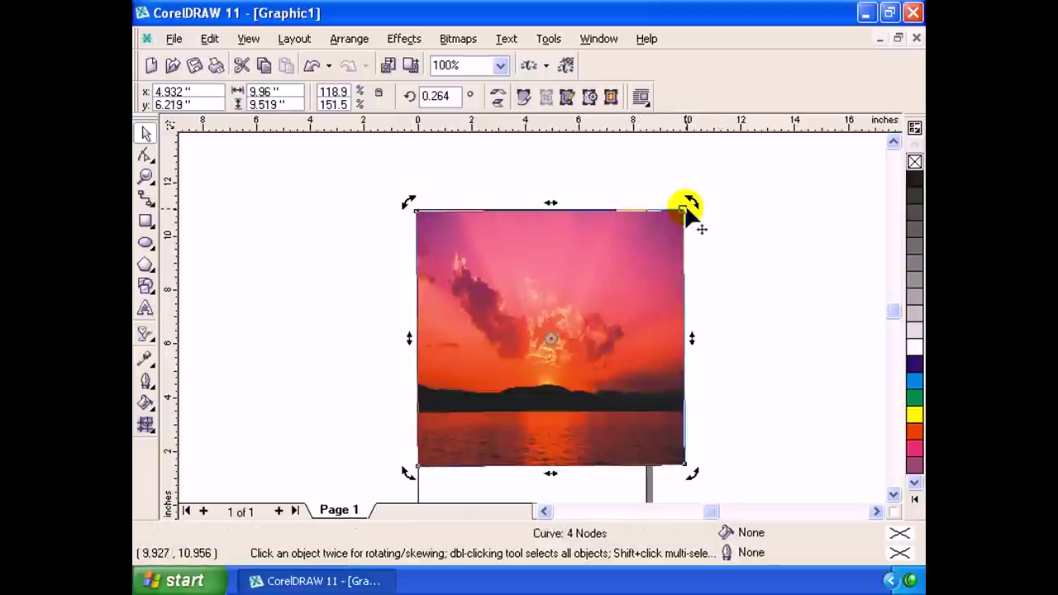
{"action": "left_click_drag", "start_coordinate": [686, 205], "coordinate": [699, 196]}
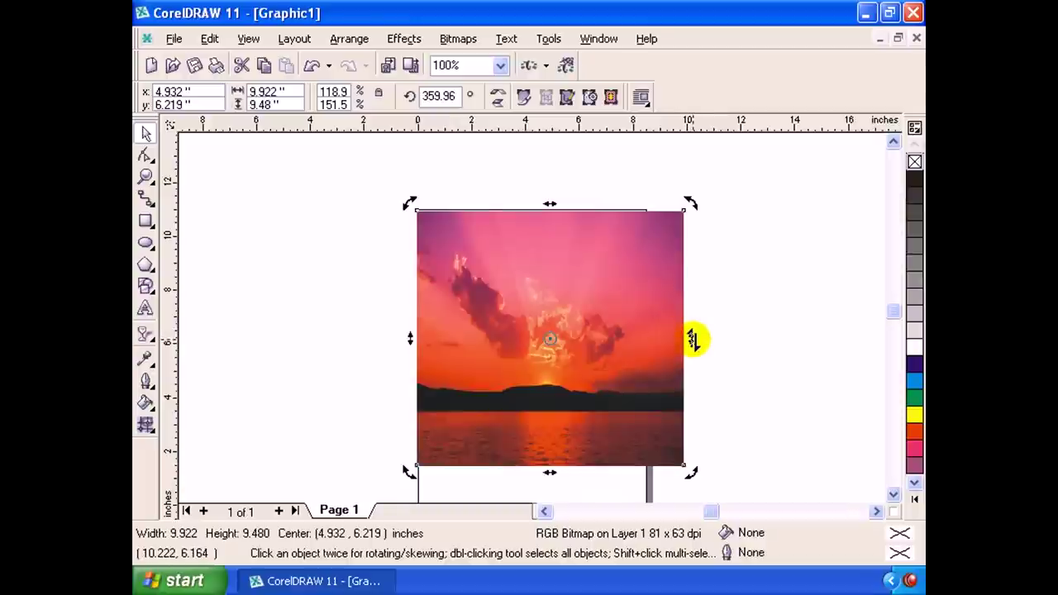
{"action": "mouse_move", "coordinate": [692, 338]}
{"action": "left_mouse_down"}
{"action": "mouse_move", "coordinate": [698, 269]}
{"action": "mouse_move", "coordinate": [691, 375]}
{"action": "mouse_move", "coordinate": [673, 233]}
{"action": "mouse_move", "coordinate": [546, 230]}
{"action": "left_mouse_up"}
Reselect and nudge the skewed photo, then rotate it to about 352°.
{"action": "key", "text": "Escape"}
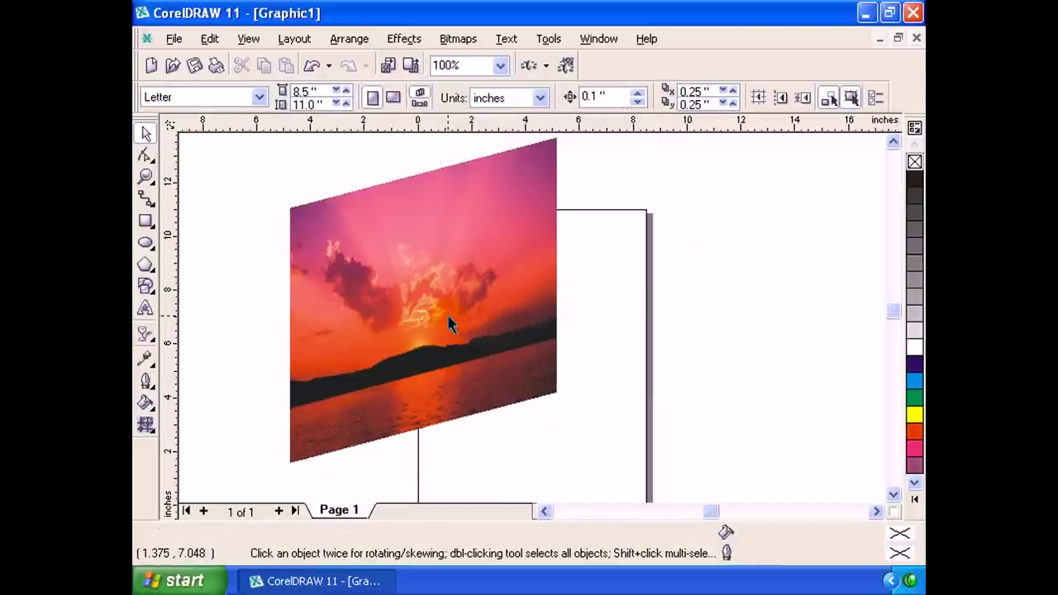
{"action": "left_click", "coordinate": [448, 317]}
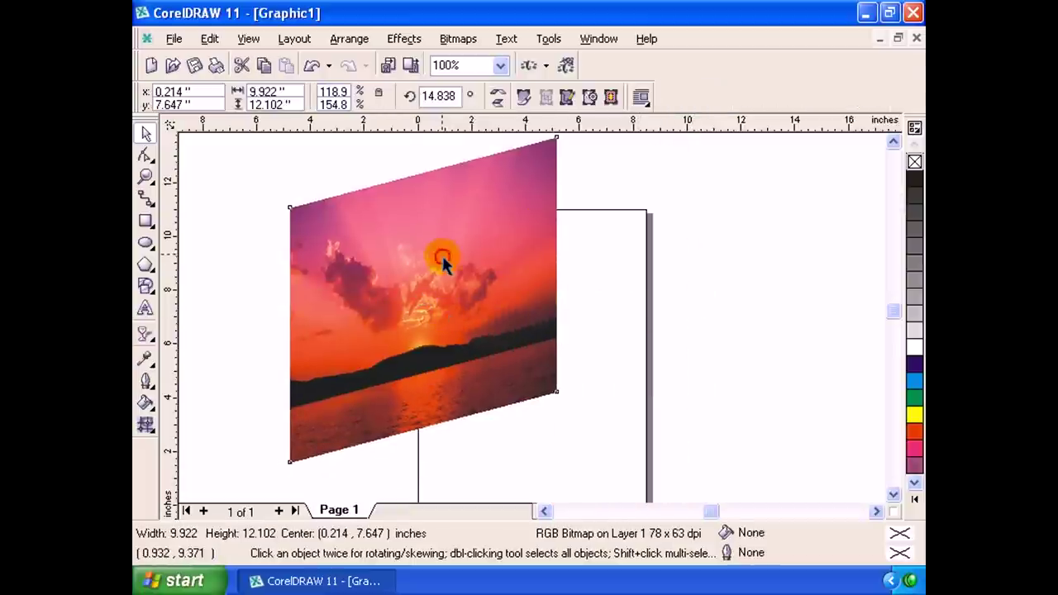
{"action": "left_click_drag", "start_coordinate": [442, 264], "coordinate": [445, 279]}
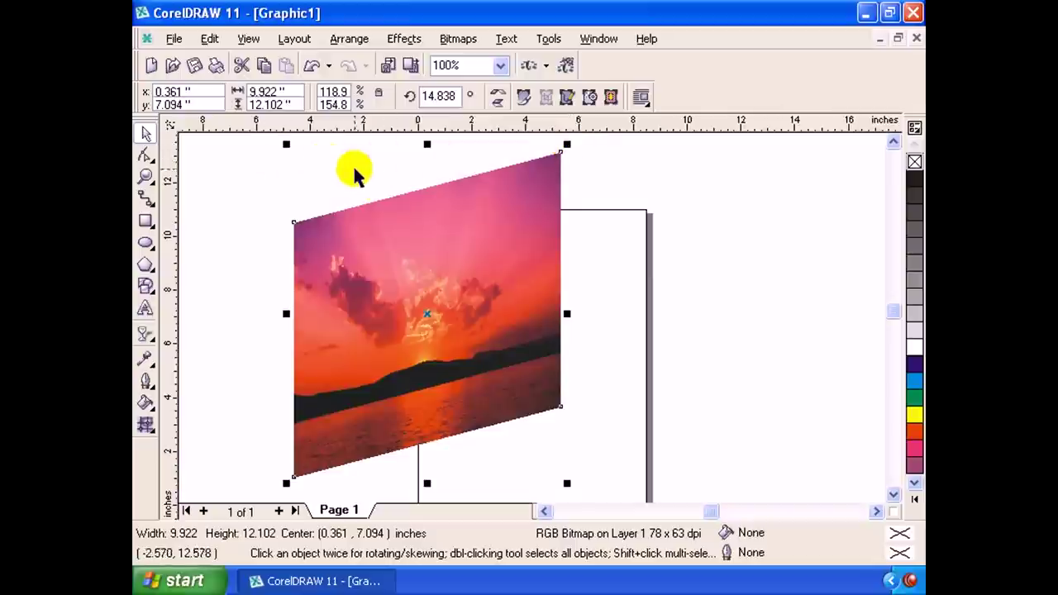
{"action": "left_click", "coordinate": [477, 304]}
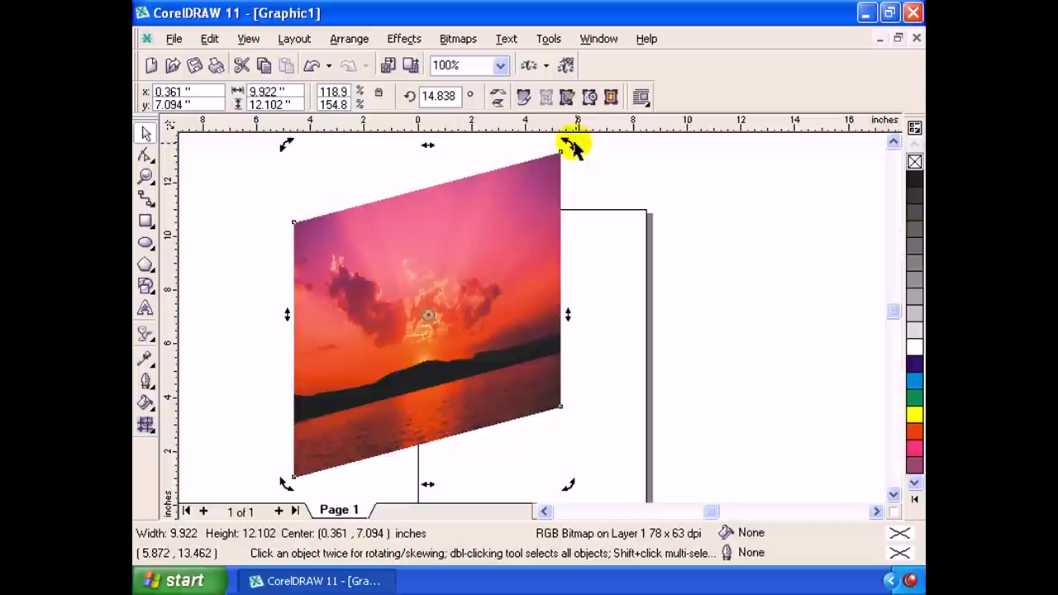
{"action": "left_click_drag", "start_coordinate": [570, 145], "coordinate": [541, 494]}
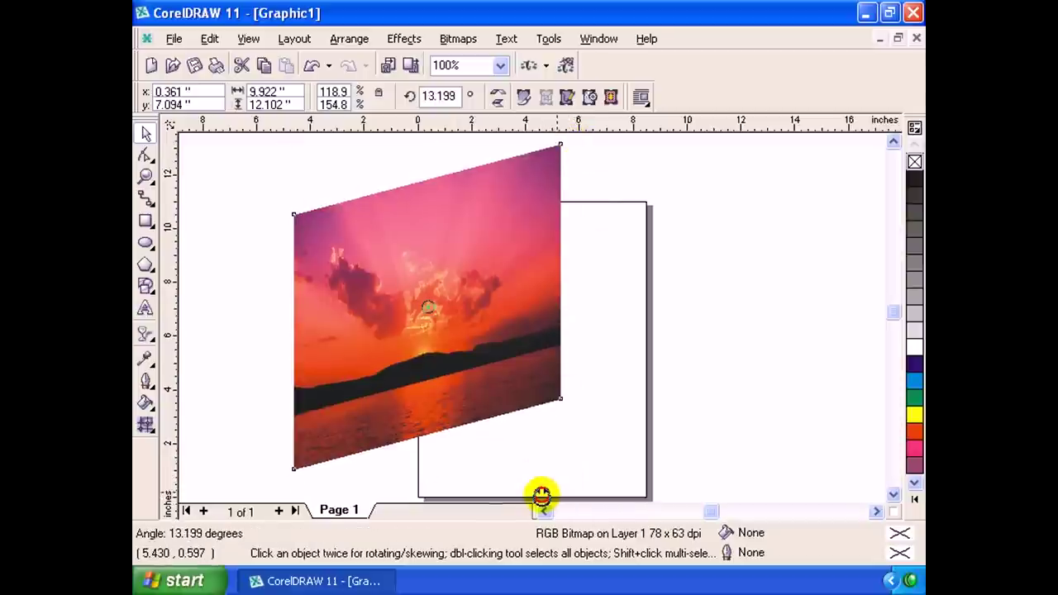
{"action": "left_click_drag", "start_coordinate": [542, 494], "coordinate": [528, 322]}
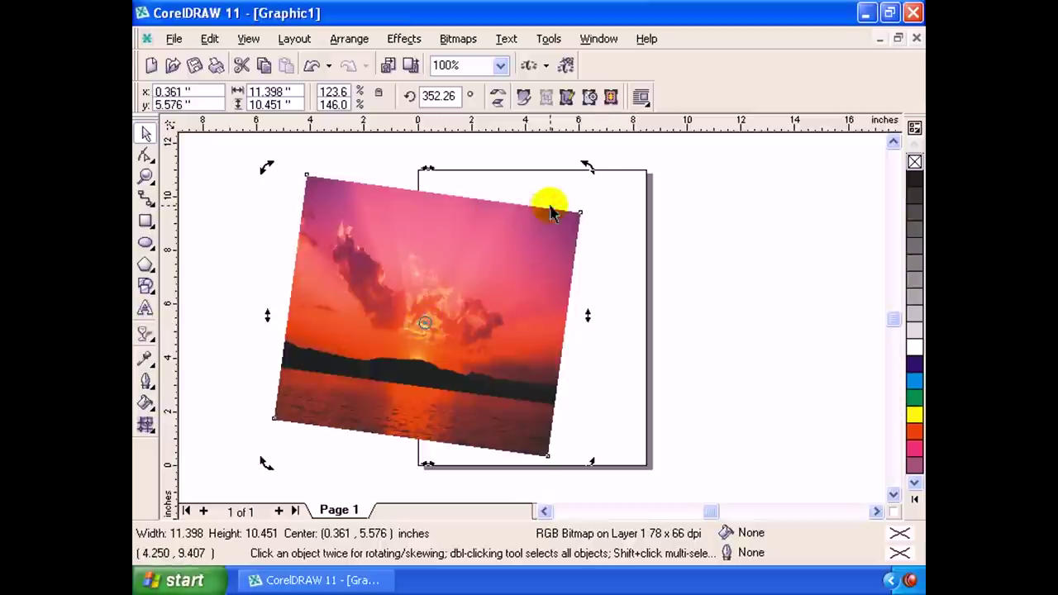
Move the rotation centre to the photo's right and rotate the photo around it.
{"action": "left_click_drag", "start_coordinate": [585, 165], "coordinate": [576, 184]}
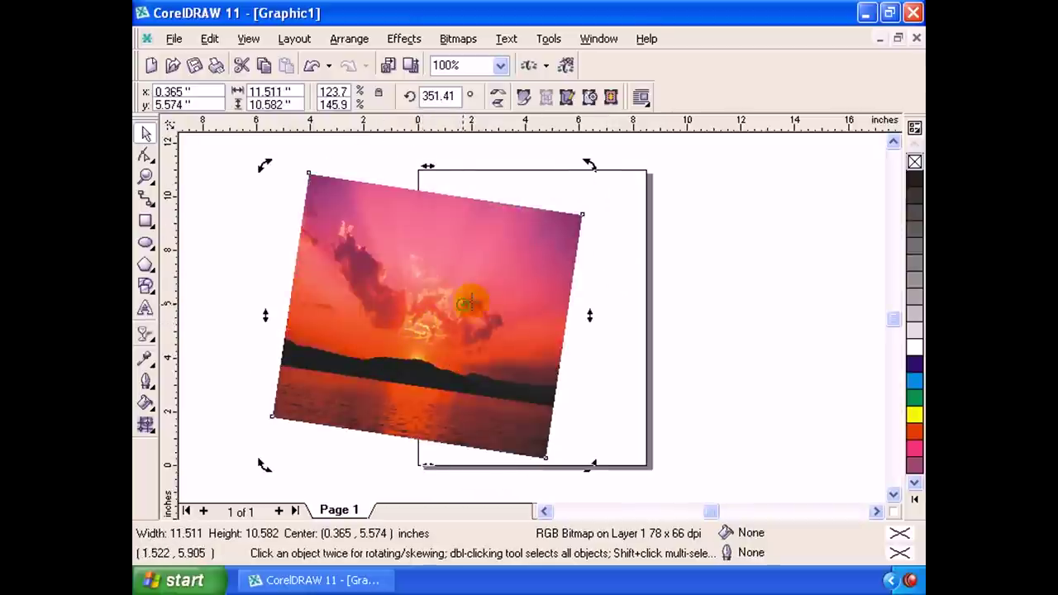
{"action": "left_click_drag", "start_coordinate": [424, 323], "coordinate": [538, 243]}
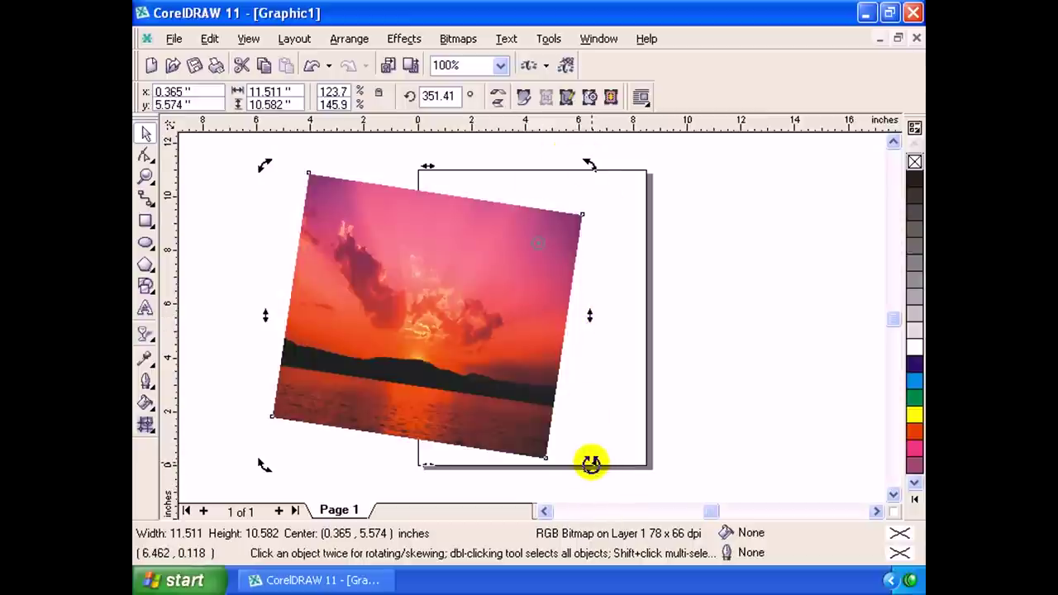
{"action": "left_click_drag", "start_coordinate": [591, 464], "coordinate": [712, 354]}
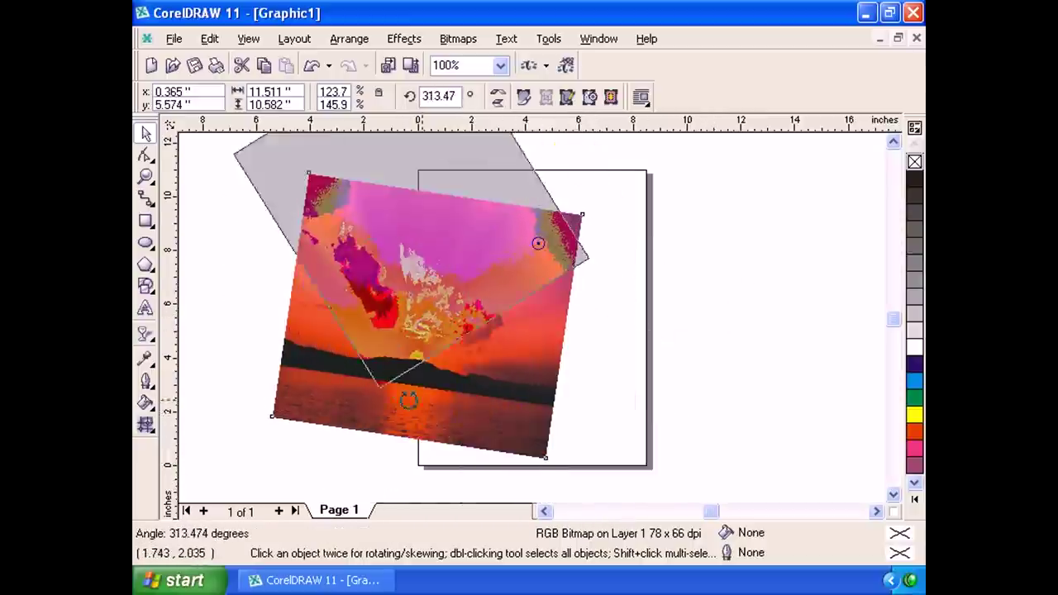
{"action": "mouse_move", "coordinate": [712, 355]}
{"action": "left_mouse_down"}
{"action": "mouse_move", "coordinate": [664, 439]}
{"action": "mouse_move", "coordinate": [711, 419]}
{"action": "left_mouse_up"}
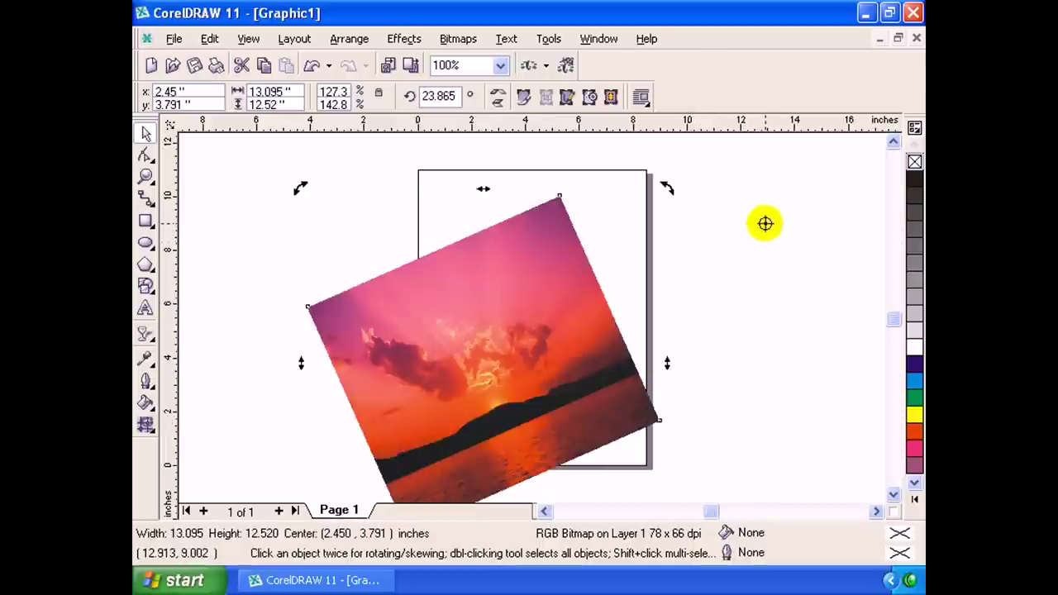
{"action": "left_click_drag", "start_coordinate": [538, 241], "coordinate": [766, 223]}
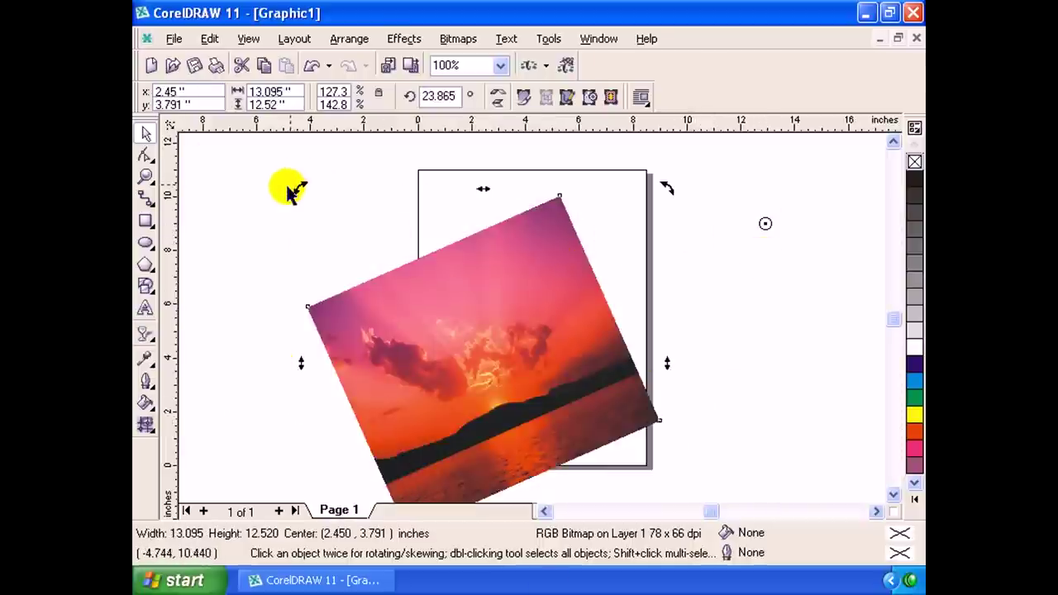
{"action": "left_click_drag", "start_coordinate": [299, 189], "coordinate": [288, 175]}
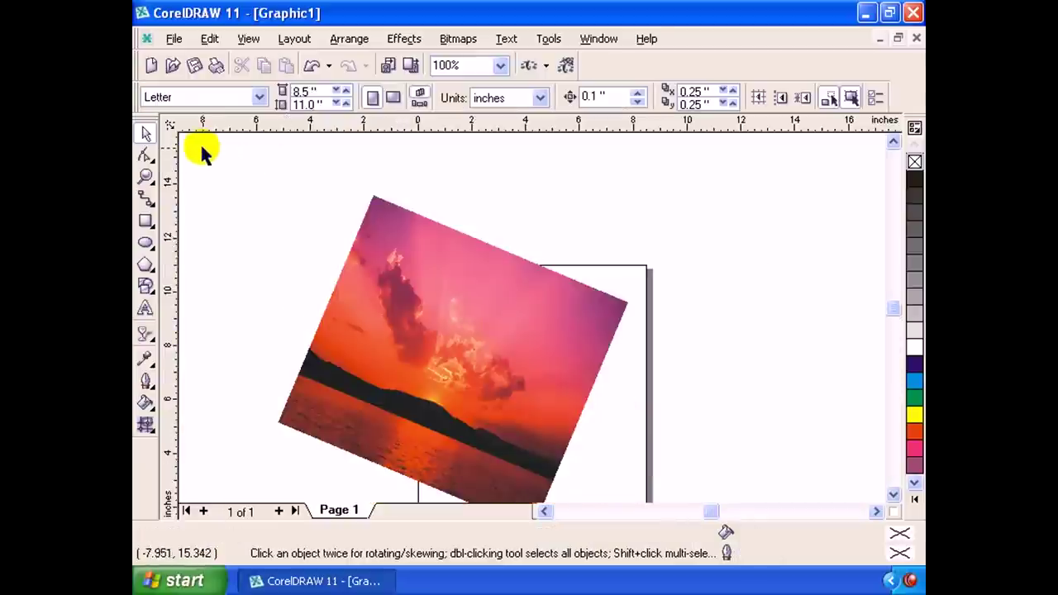
Shift the photo up slightly and rotate it to a tilt of about 337°.
{"action": "left_click_drag", "start_coordinate": [409, 257], "coordinate": [399, 227]}
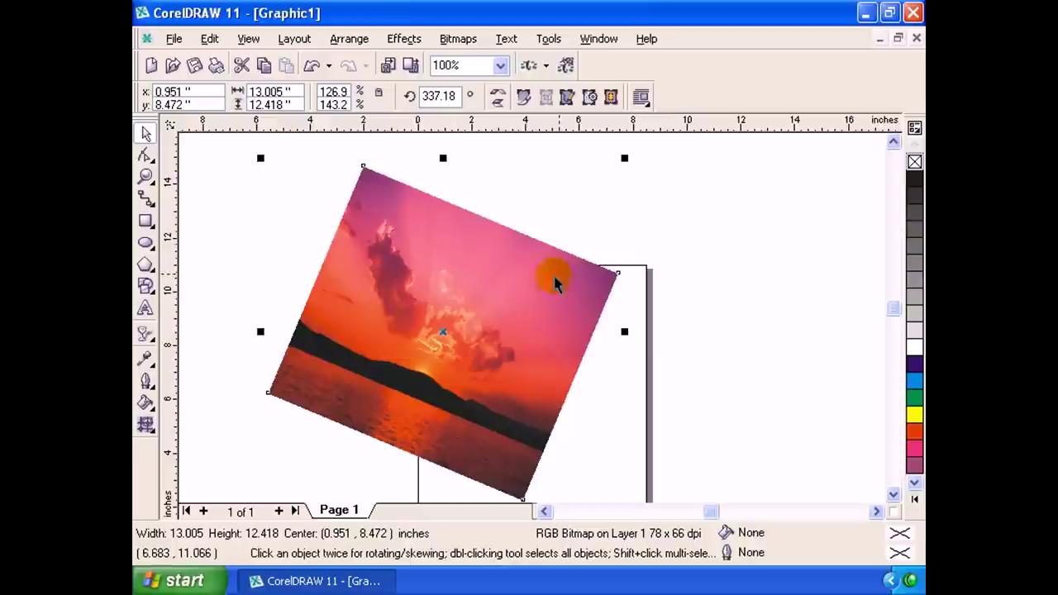
{"action": "left_click", "coordinate": [501, 283]}
{"action": "mouse_move", "coordinate": [450, 291]}
{"action": "left_mouse_down"}
{"action": "mouse_move", "coordinate": [508, 292]}
{"action": "mouse_move", "coordinate": [495, 315]}
{"action": "left_mouse_up"}
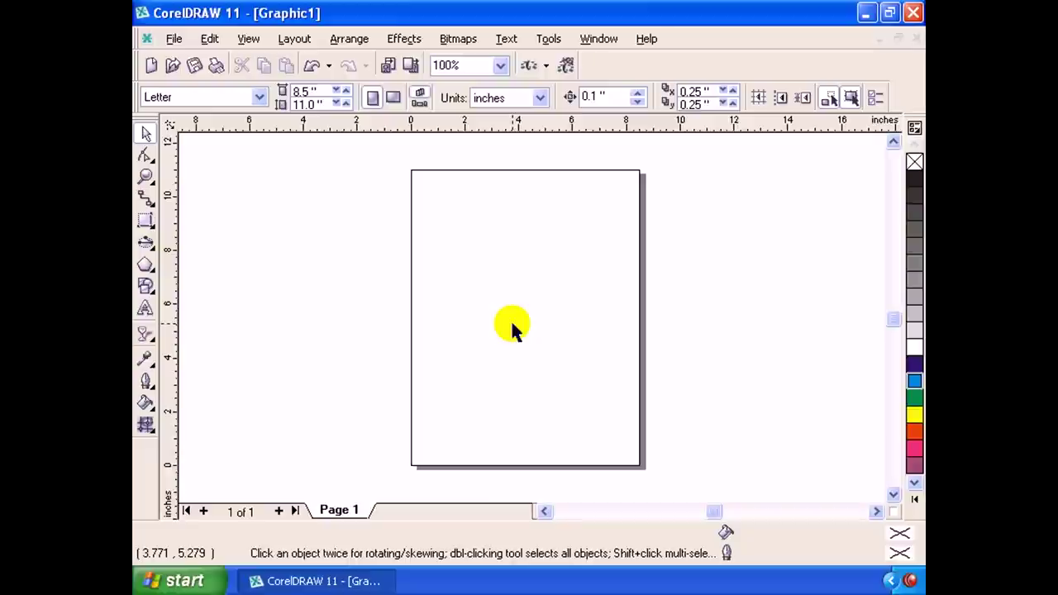
Choose the Rectangle Tool from the toolbox's rectangle flyout.
{"action": "left_click", "coordinate": [152, 233]}
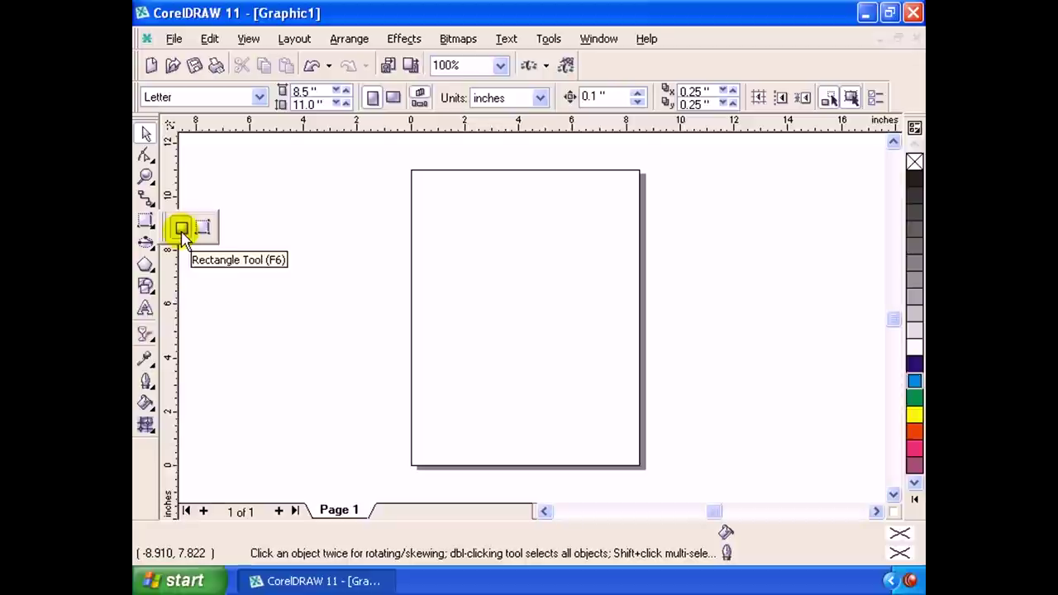
{"action": "left_click", "coordinate": [182, 231]}
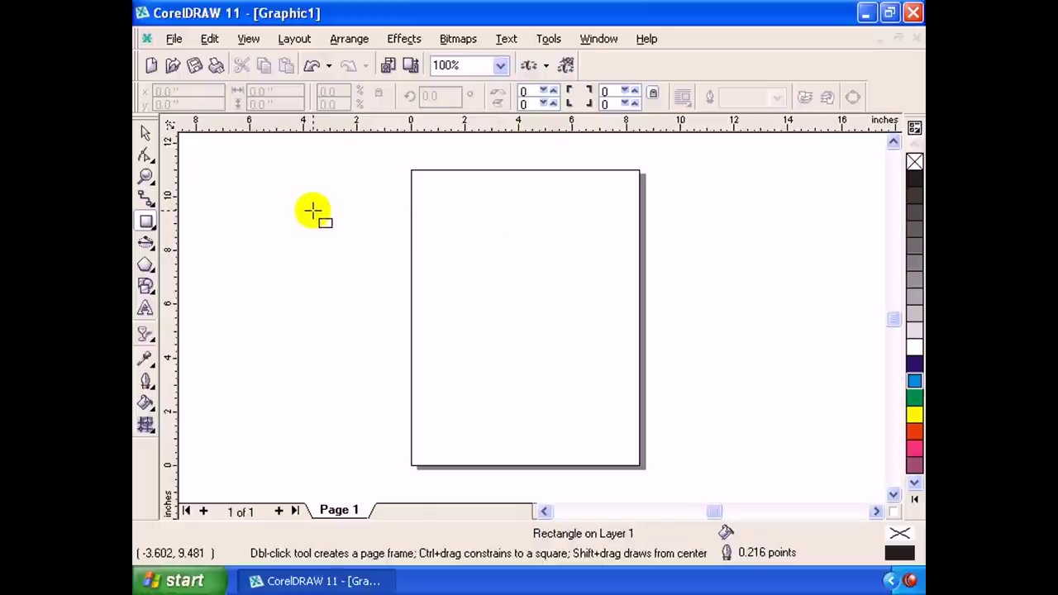
Draw an 8.478 × 5.603 inch rectangle overlapping the page's left edge and select it.
{"action": "left_click_drag", "start_coordinate": [312, 211], "coordinate": [541, 361]}
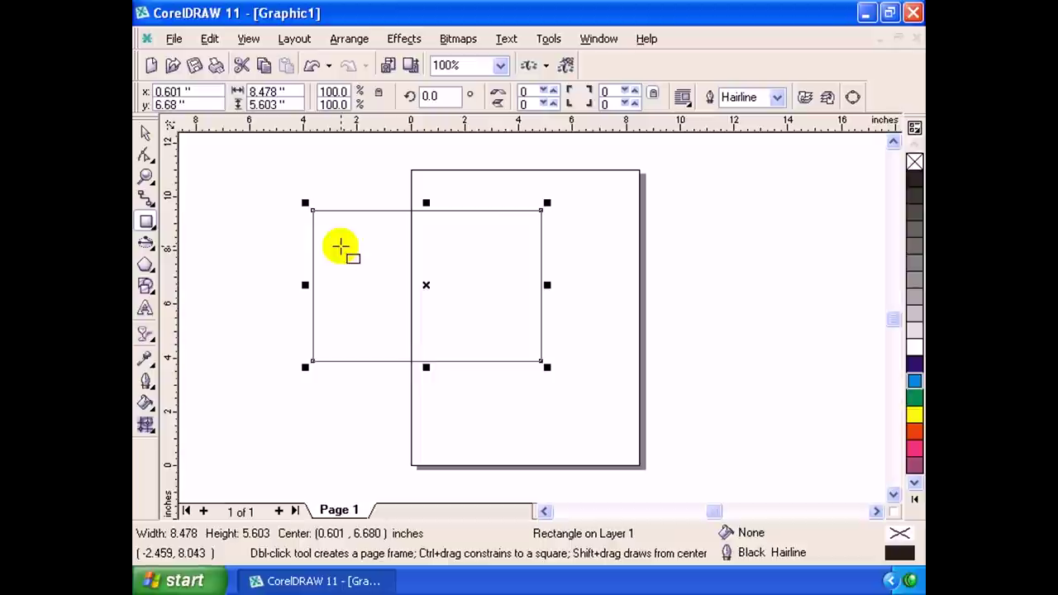
{"action": "left_click", "coordinate": [146, 132]}
{"action": "left_click", "coordinate": [491, 212]}
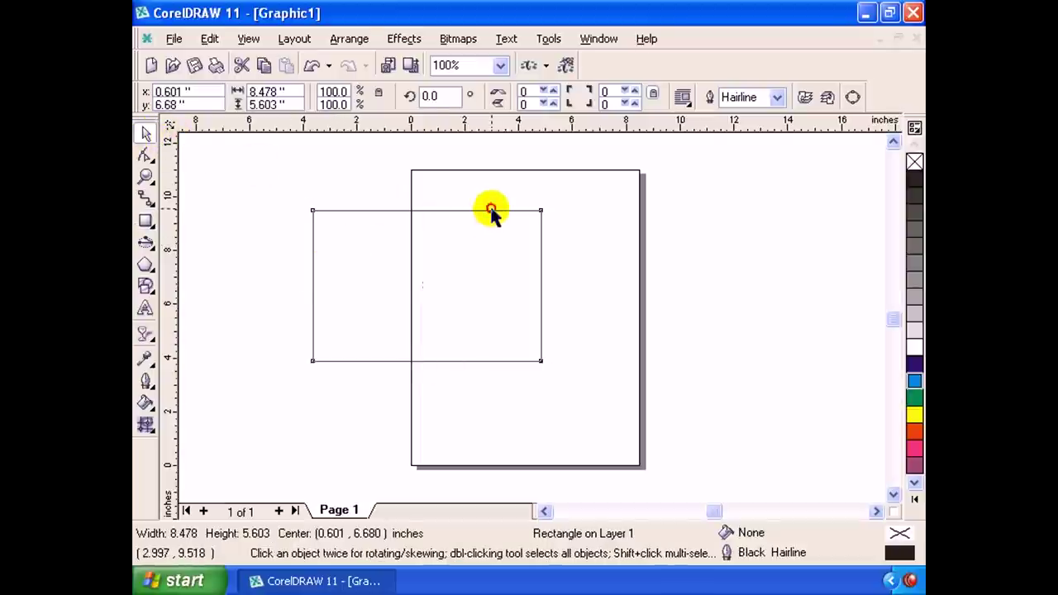
Switch the rectangle to rotate handles and try tilting it slightly.
{"action": "left_click", "coordinate": [584, 246]}
{"action": "left_click", "coordinate": [542, 246]}
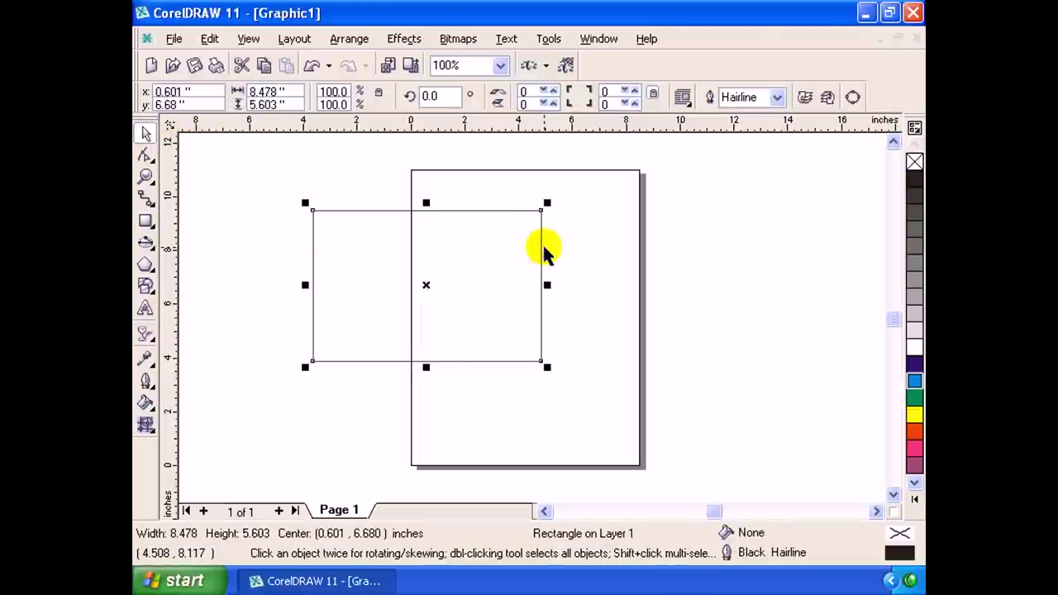
{"action": "left_click", "coordinate": [497, 238]}
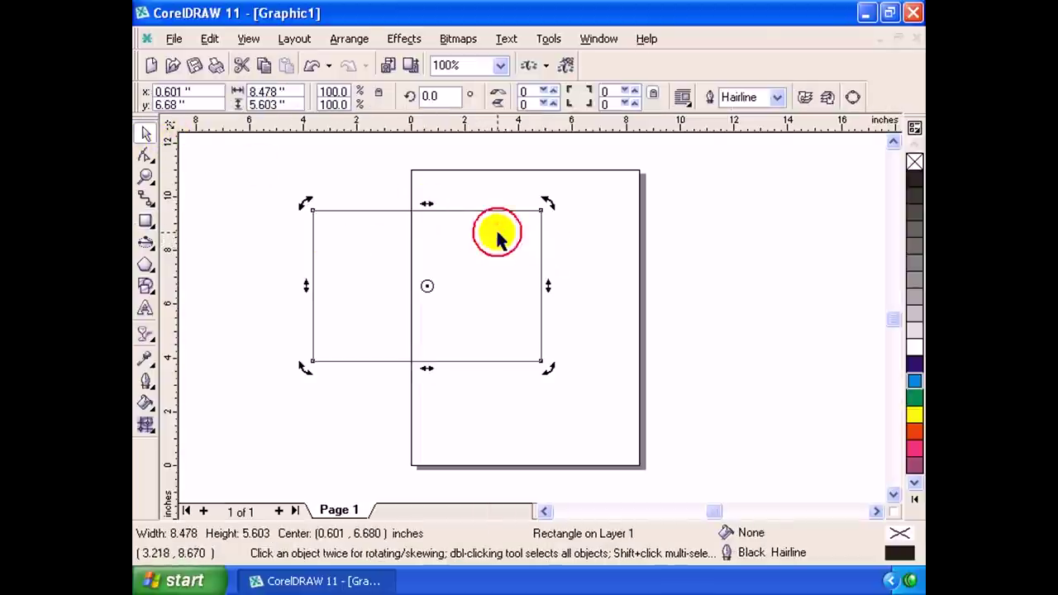
{"action": "left_click_drag", "start_coordinate": [549, 205], "coordinate": [566, 210]}
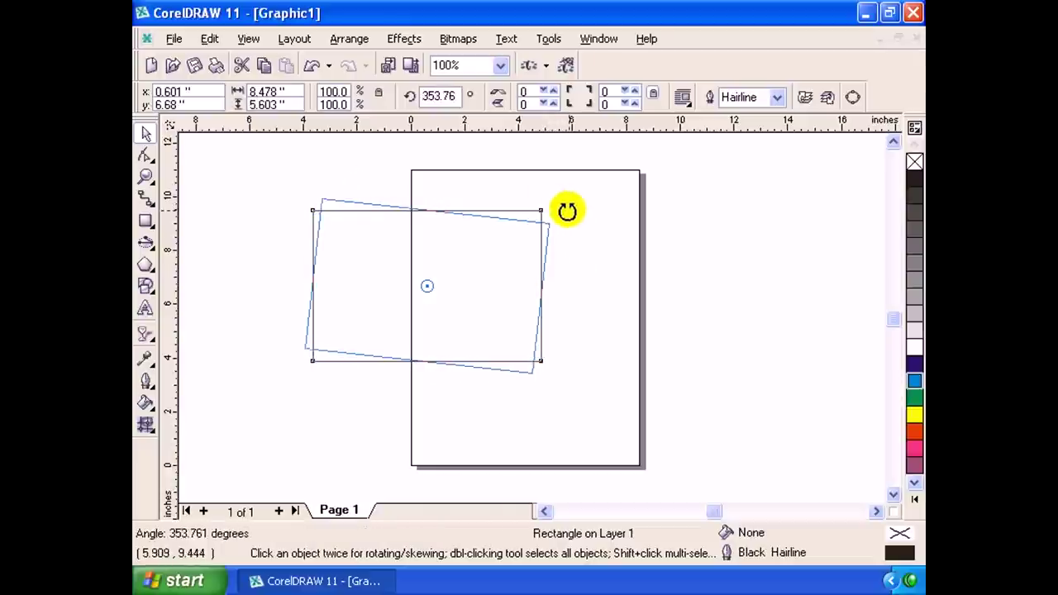
{"action": "mouse_move", "coordinate": [545, 279]}
{"action": "left_mouse_down"}
{"action": "mouse_move", "coordinate": [547, 289]}
{"action": "mouse_move", "coordinate": [559, 276]}
{"action": "left_mouse_up"}
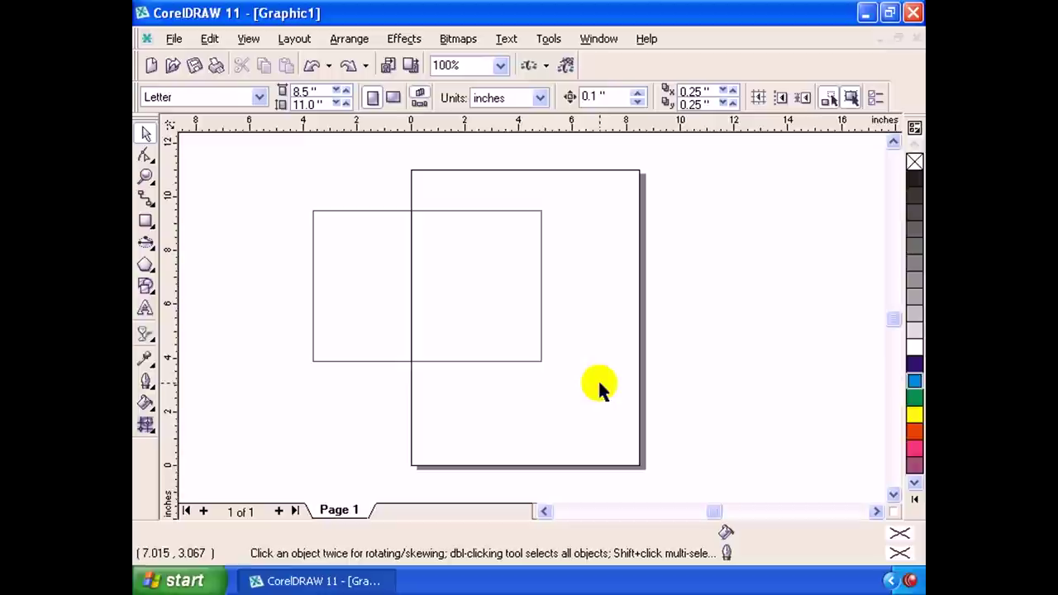
Select the rectangle and try a new y position, undoing the runaway value.
{"action": "left_click", "coordinate": [539, 361]}
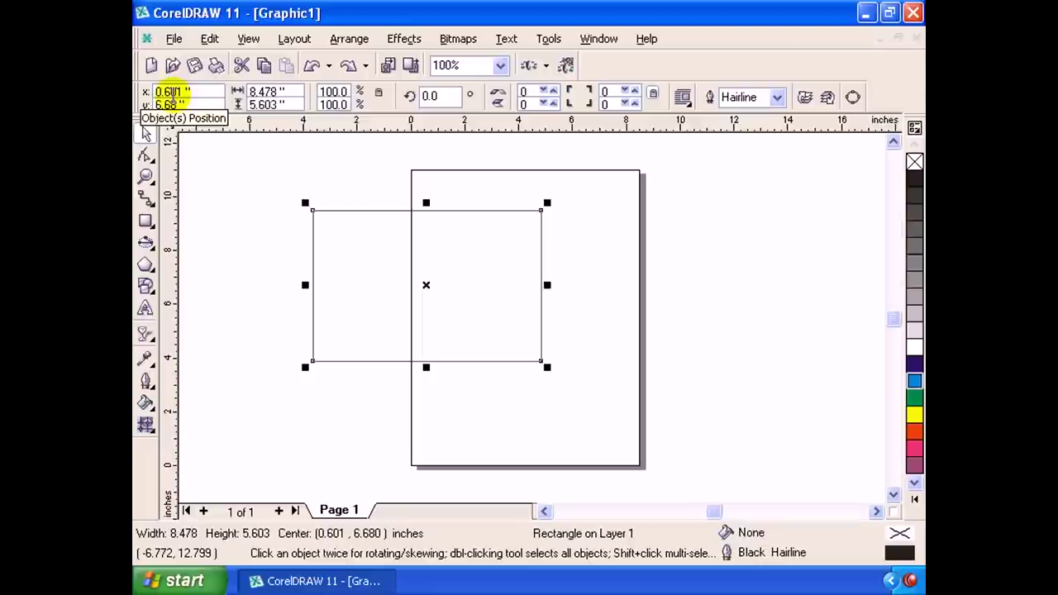
{"action": "double_click", "coordinate": [190, 94]}
{"action": "key", "text": "Tab"}
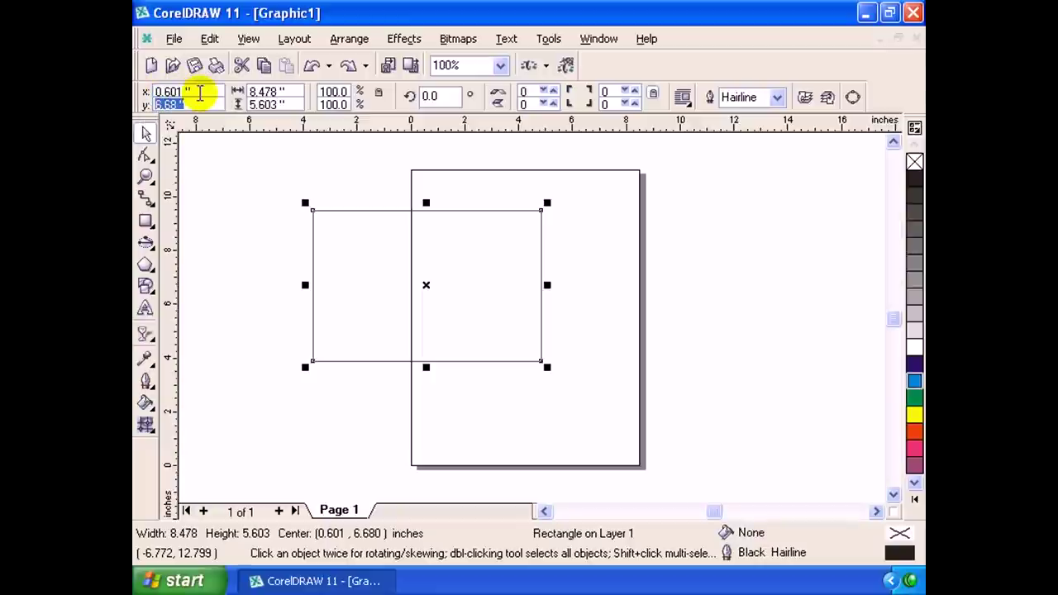
{"action": "double_click", "coordinate": [208, 97]}
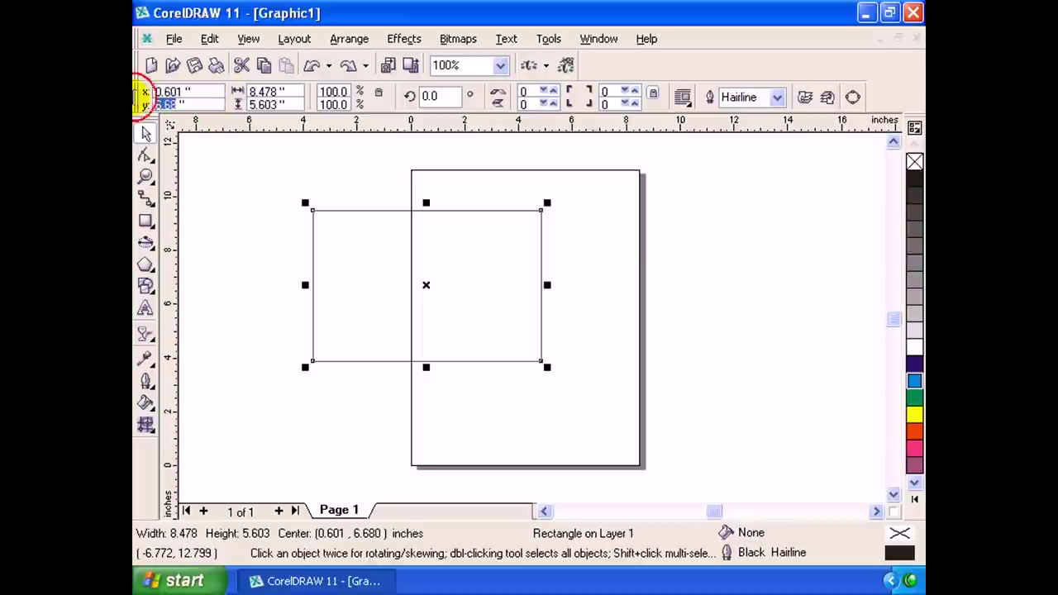
{"action": "key", "text": "Tab"}
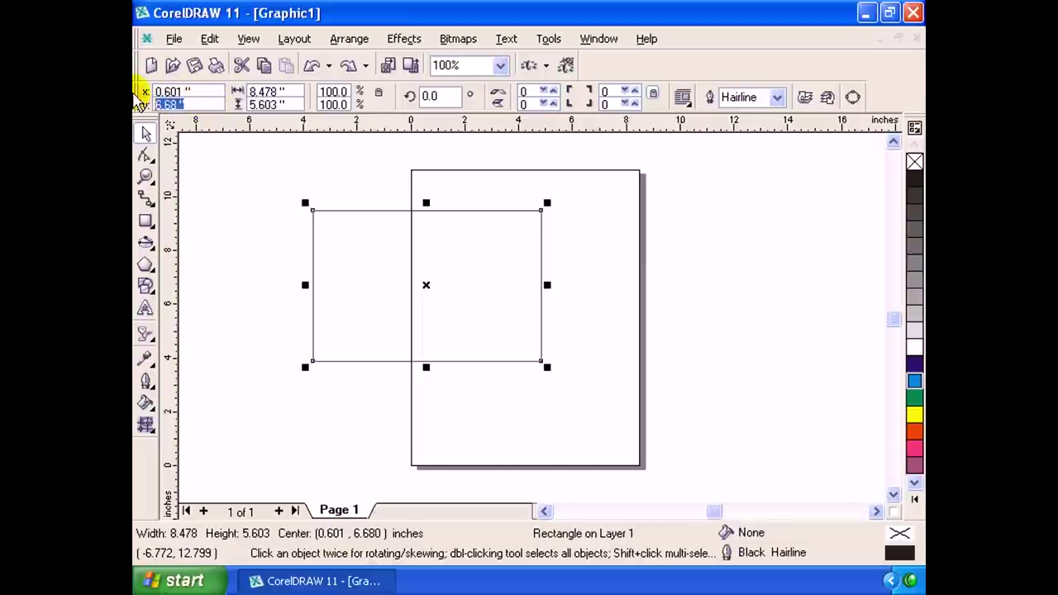
{"action": "type", "text": "789"}
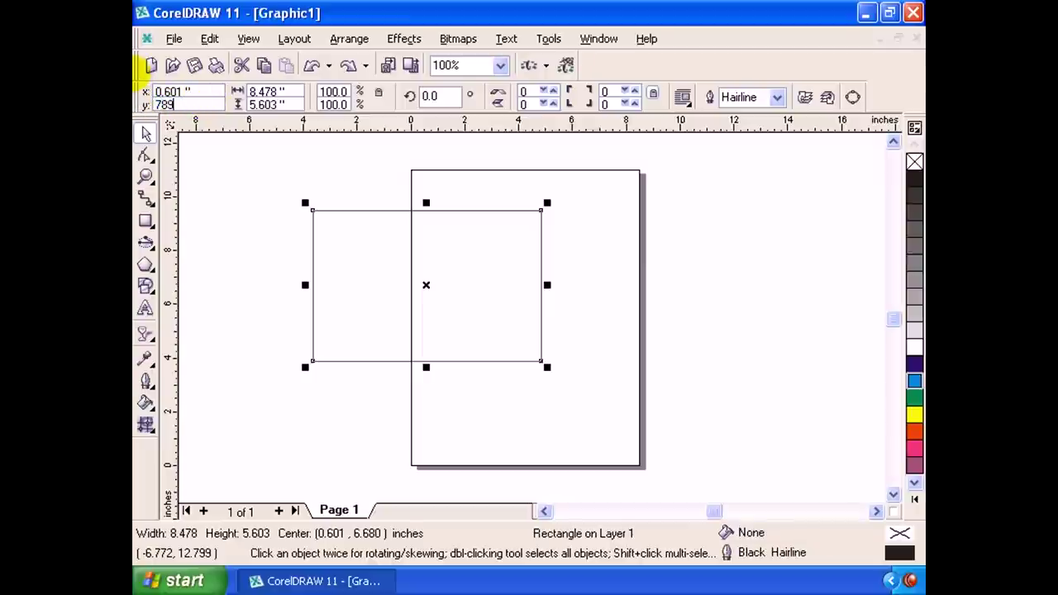
{"action": "key", "text": "Return"}
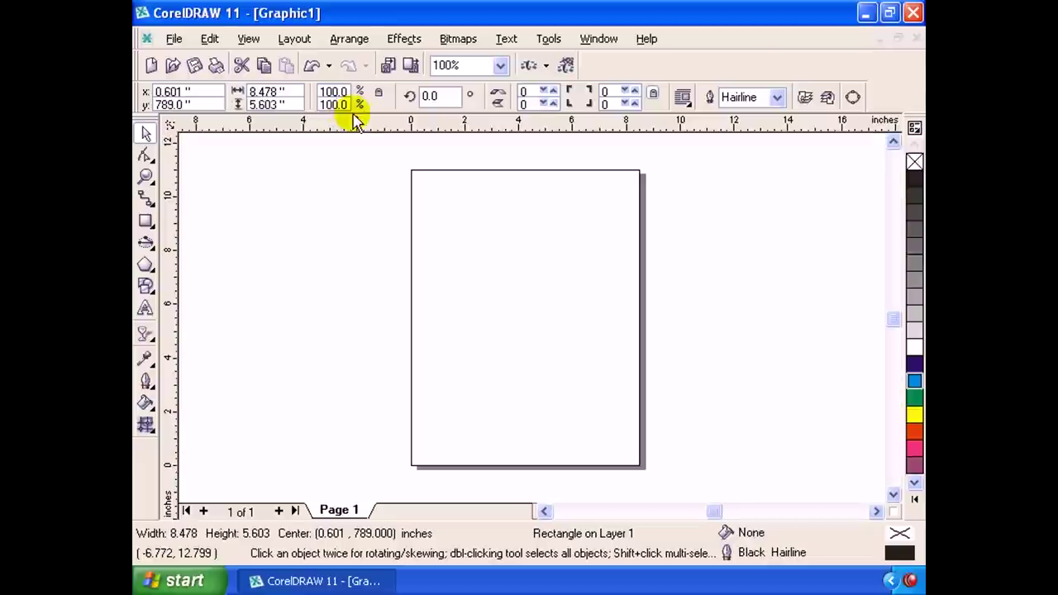
{"action": "key", "text": "ctrl+z"}
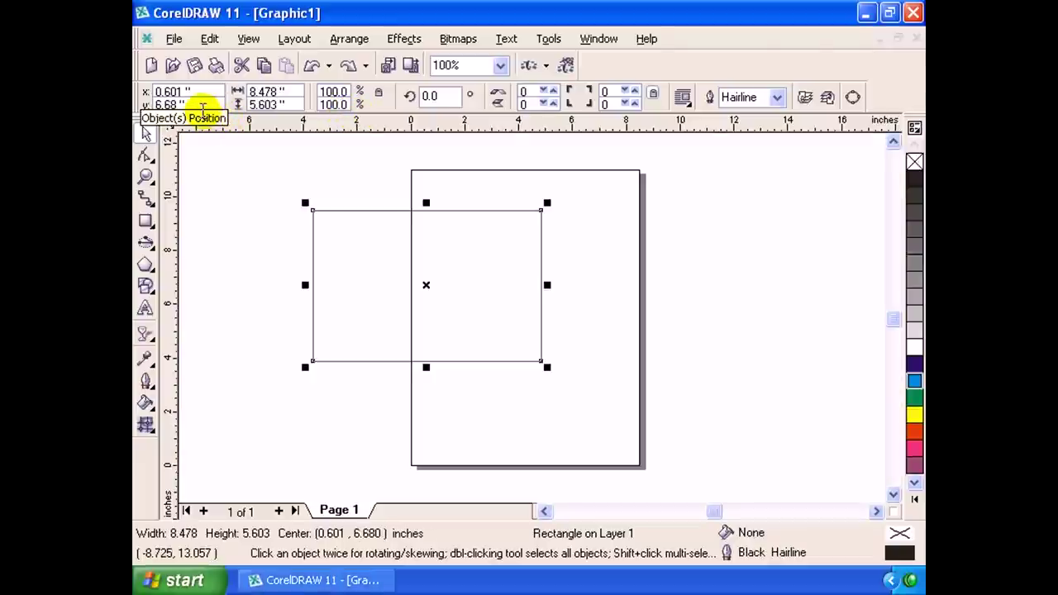
Set the rectangle's y position to 6.69, then to exactly 6.75 inches.
{"action": "double_click", "coordinate": [174, 103]}
{"action": "left_click", "coordinate": [169, 103]}
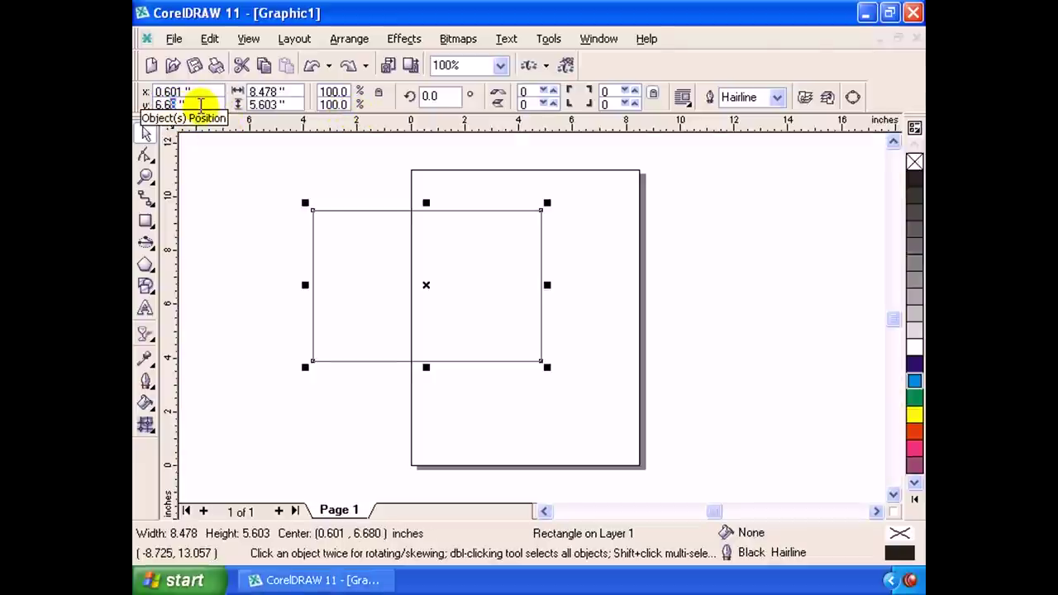
{"action": "type", "text": "9"}
{"action": "key", "text": "Return"}
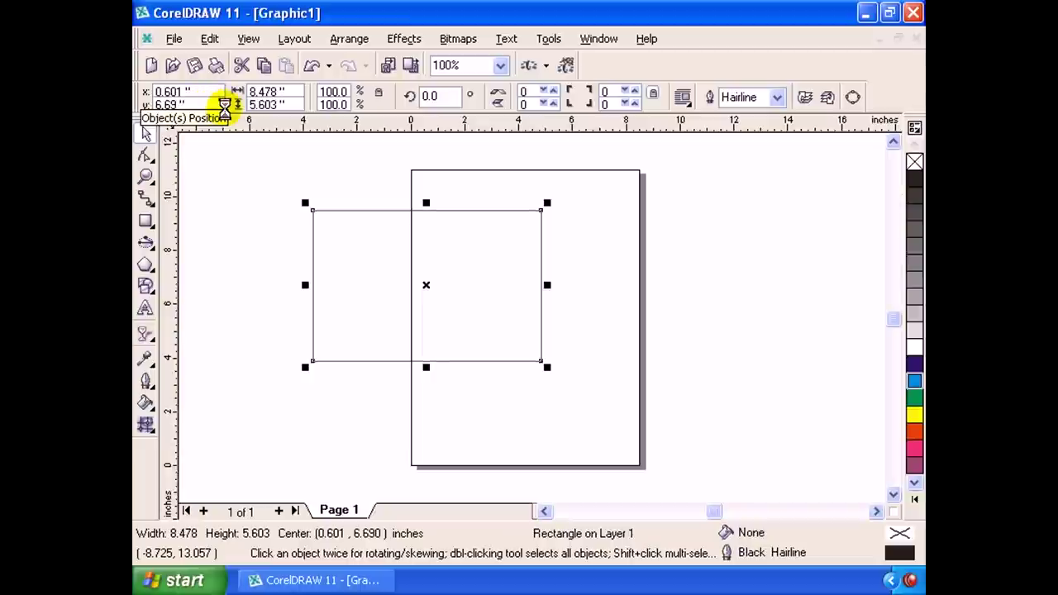
{"action": "double_click", "coordinate": [198, 104]}
{"action": "type", "text": "6.75"}
{"action": "key", "text": "Return"}
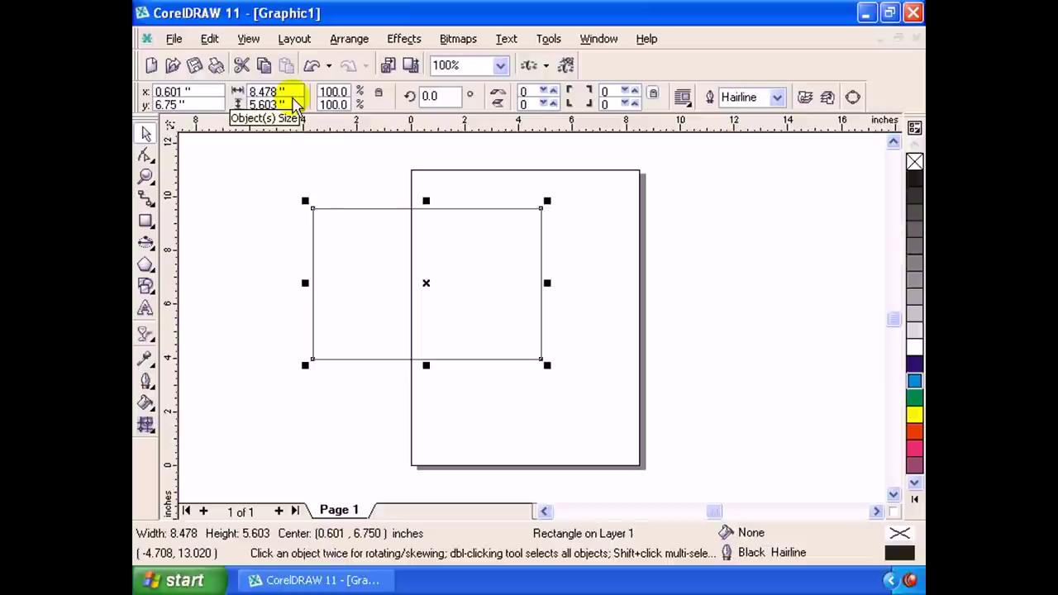
Move the rectangle right and resize it to 10 inches wide and 8 inches tall.
{"action": "left_click_drag", "start_coordinate": [474, 259], "coordinate": [535, 269]}
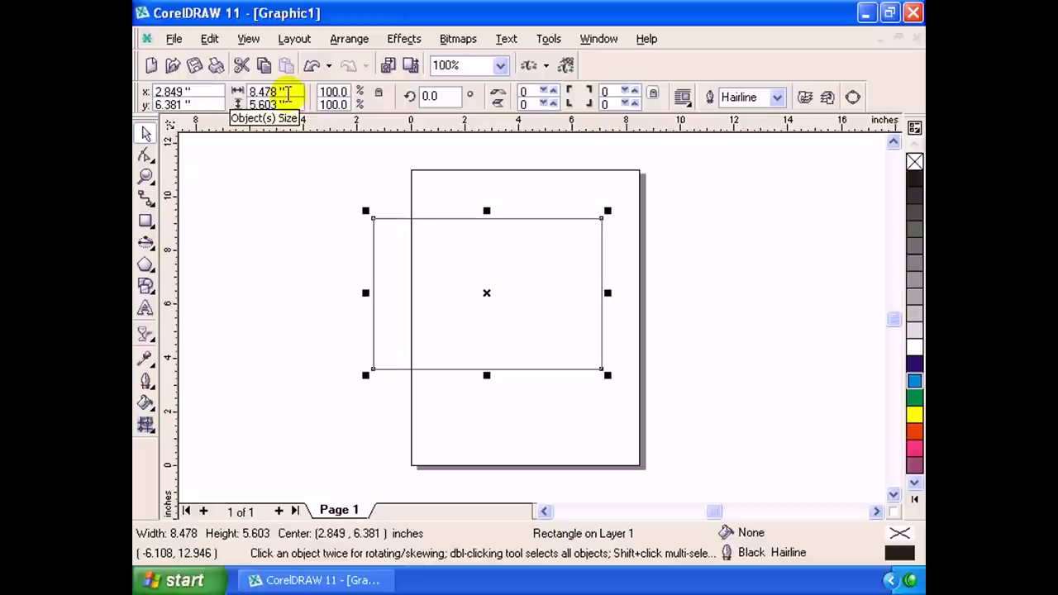
{"action": "double_click", "coordinate": [291, 91]}
{"action": "type", "text": "10"}
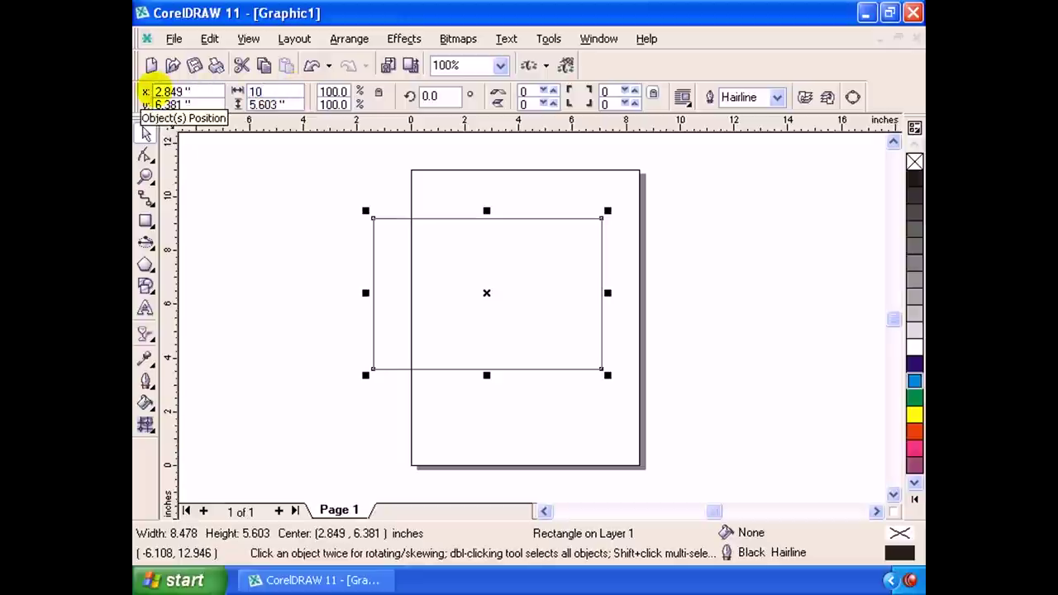
{"action": "key", "text": "Return"}
{"action": "double_click", "coordinate": [266, 104]}
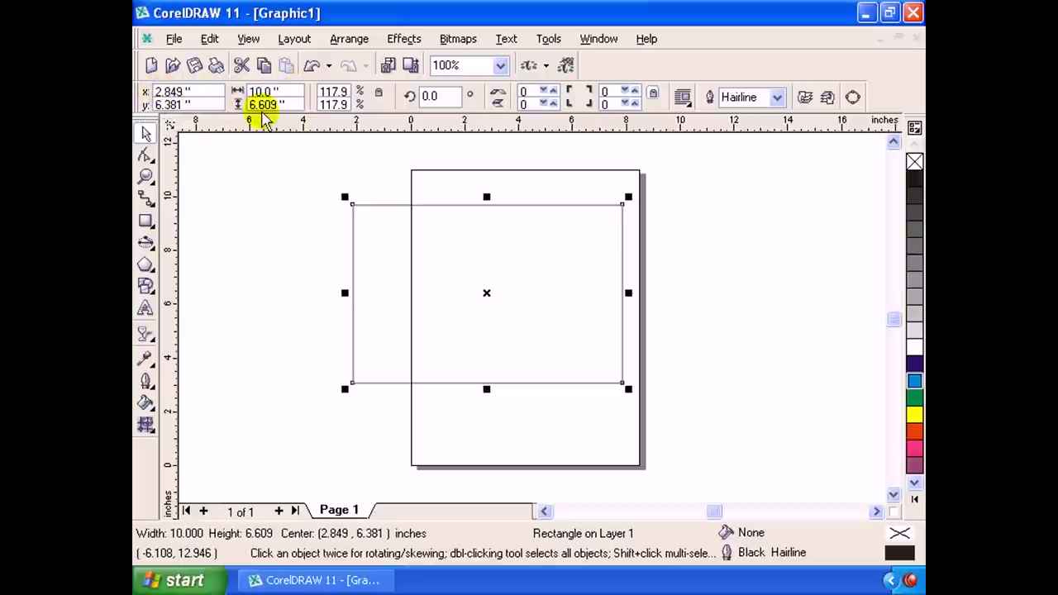
{"action": "type", "text": "8"}
{"action": "key", "text": "Return"}
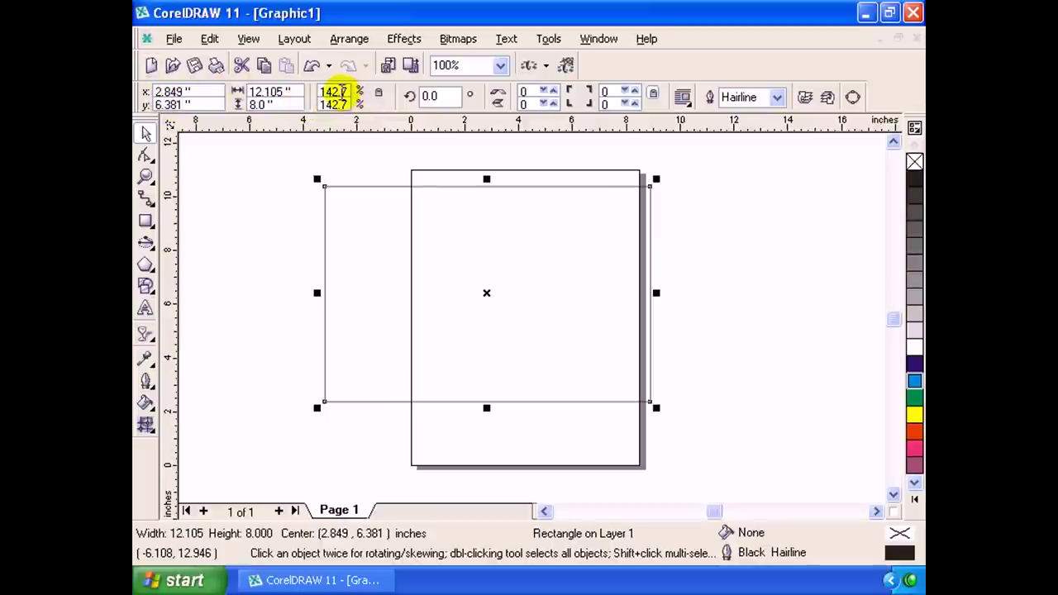
Review the rectangle's horizontal and vertical scale percentages on the property bar.
{"action": "double_click", "coordinate": [340, 91]}
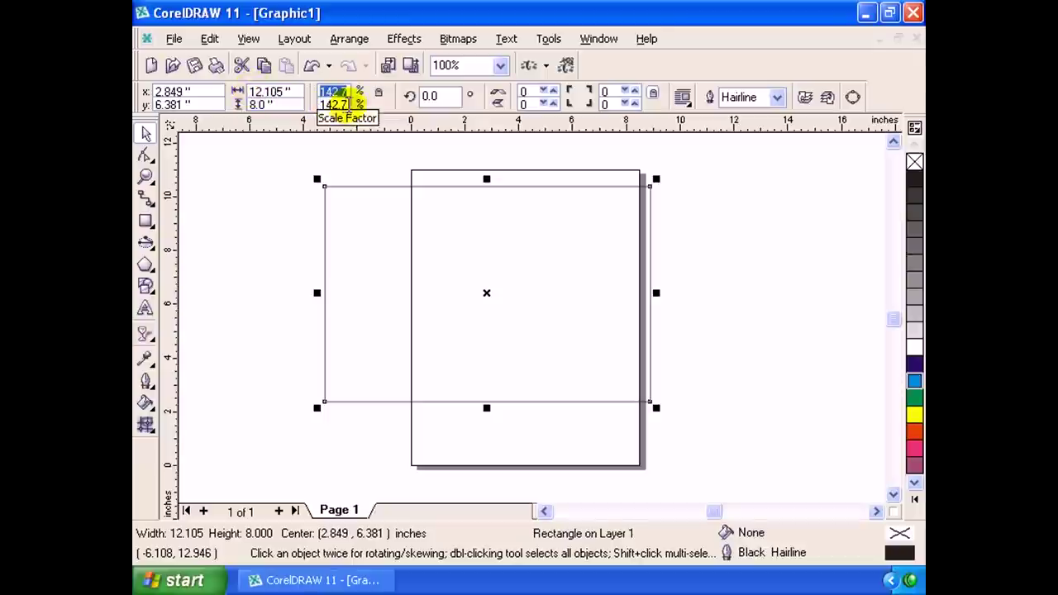
{"action": "double_click", "coordinate": [333, 104]}
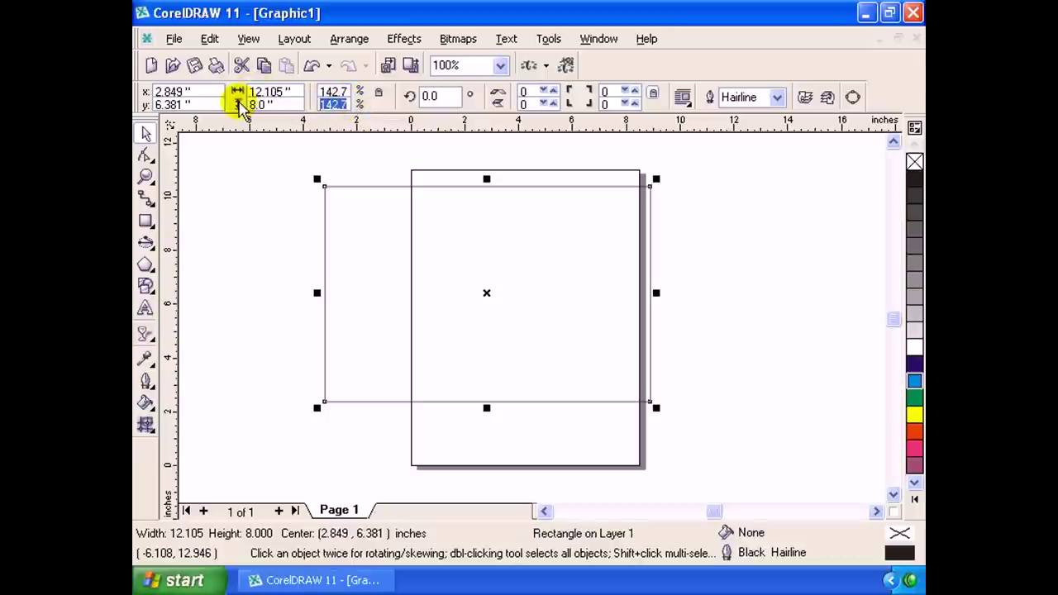
{"action": "key", "text": "Return"}
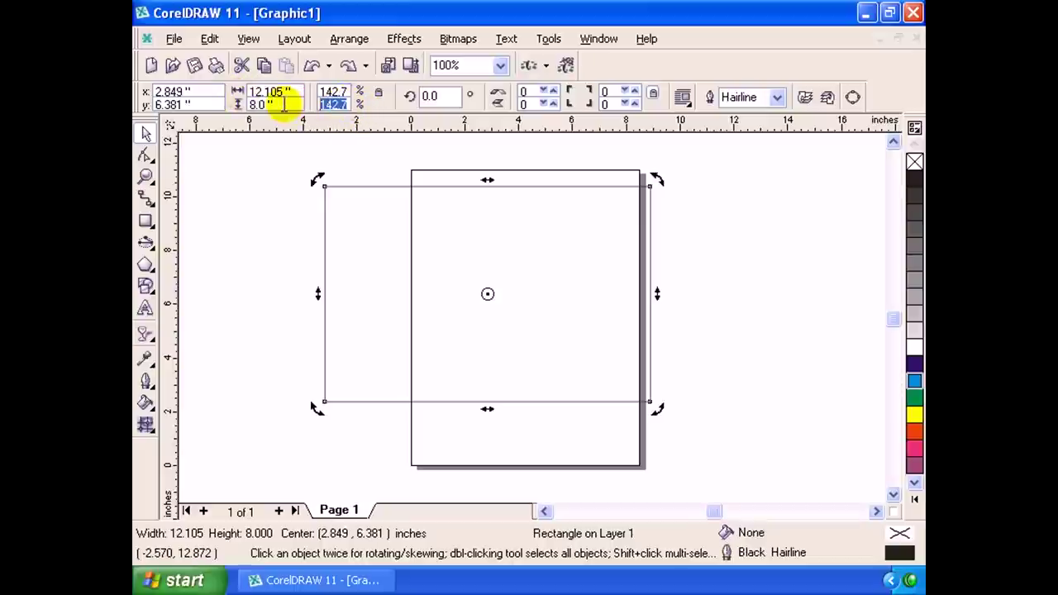
Rotate the enlarged square by 45 degrees using the property bar angle field.
{"action": "left_click", "coordinate": [347, 105]}
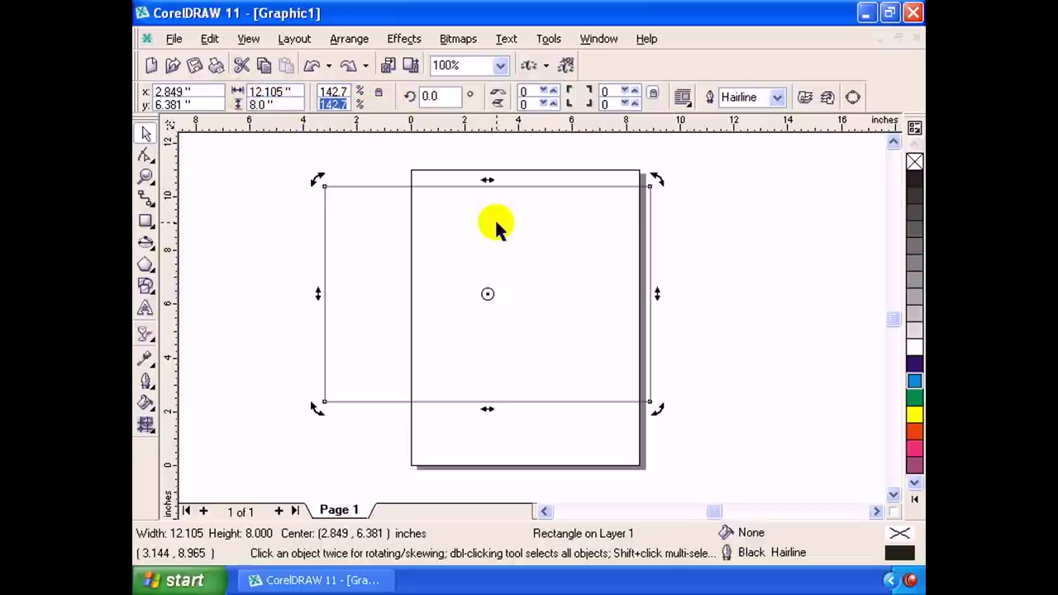
{"action": "left_click", "coordinate": [438, 95]}
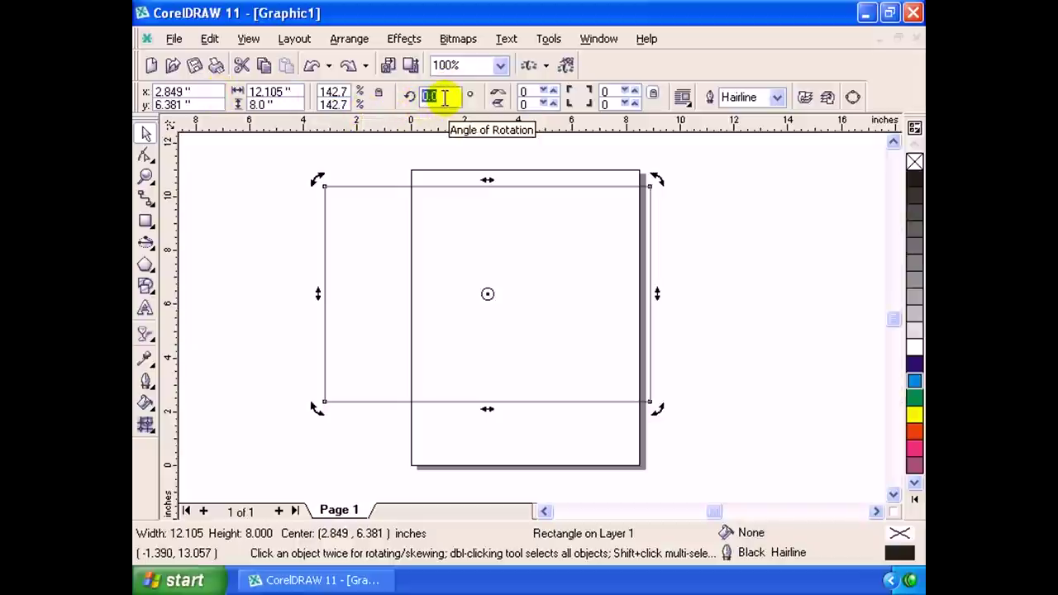
{"action": "left_click", "coordinate": [312, 98]}
{"action": "type", "text": "45"}
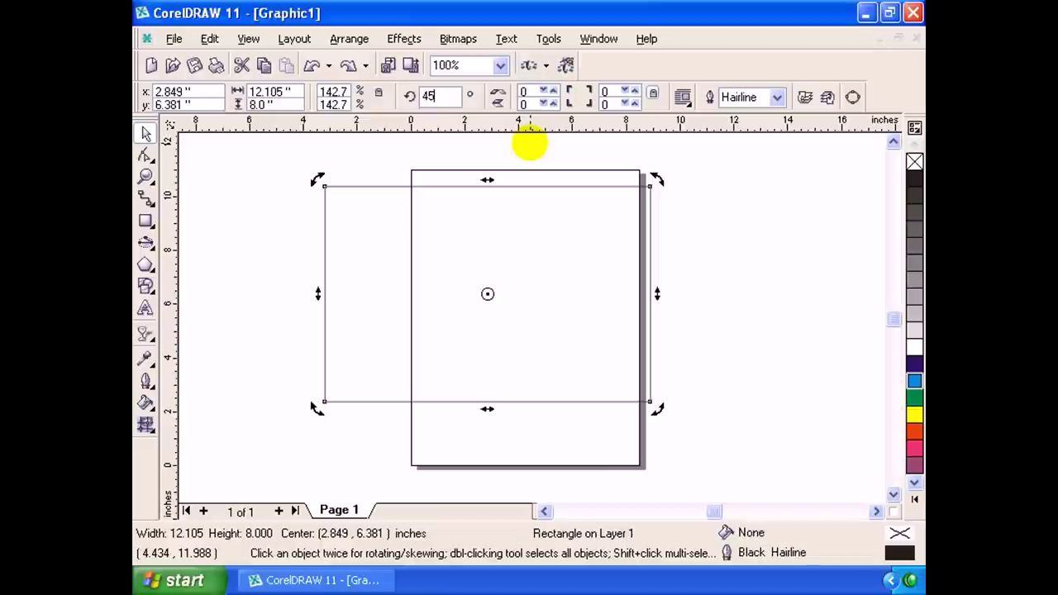
{"action": "key", "text": "Return"}
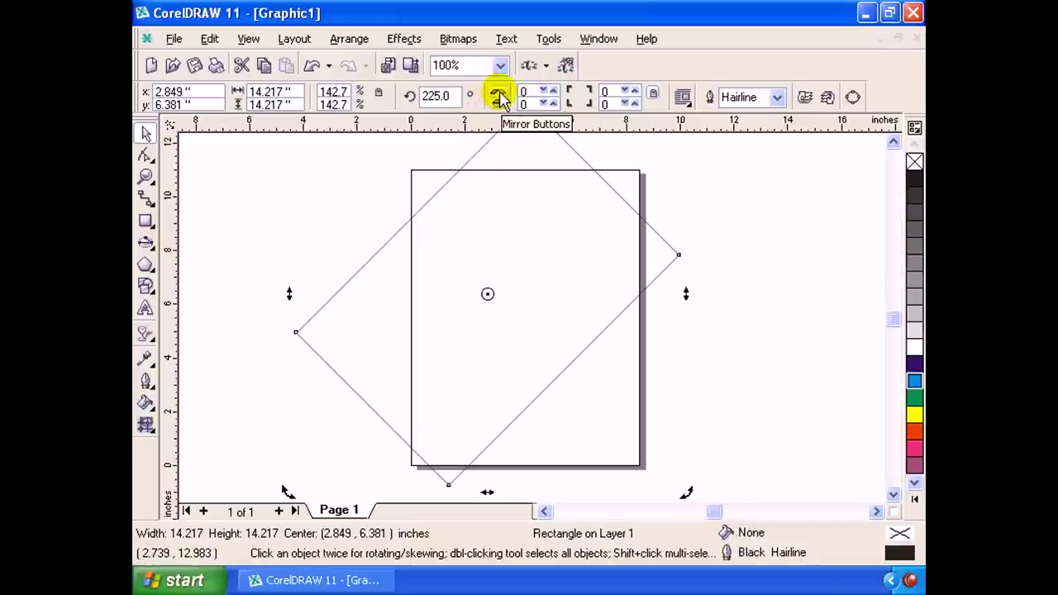
Mirror the tilted square vertically and horizontally so it sits at 135°.
{"action": "left_click", "coordinate": [499, 97]}
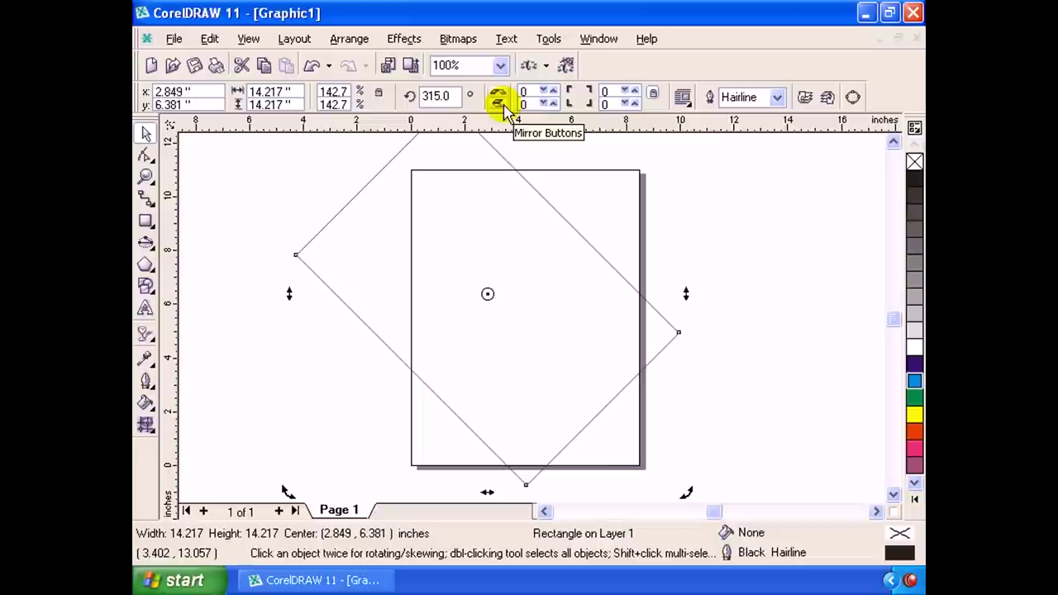
{"action": "left_click", "coordinate": [502, 105]}
{"action": "left_click", "coordinate": [500, 93]}
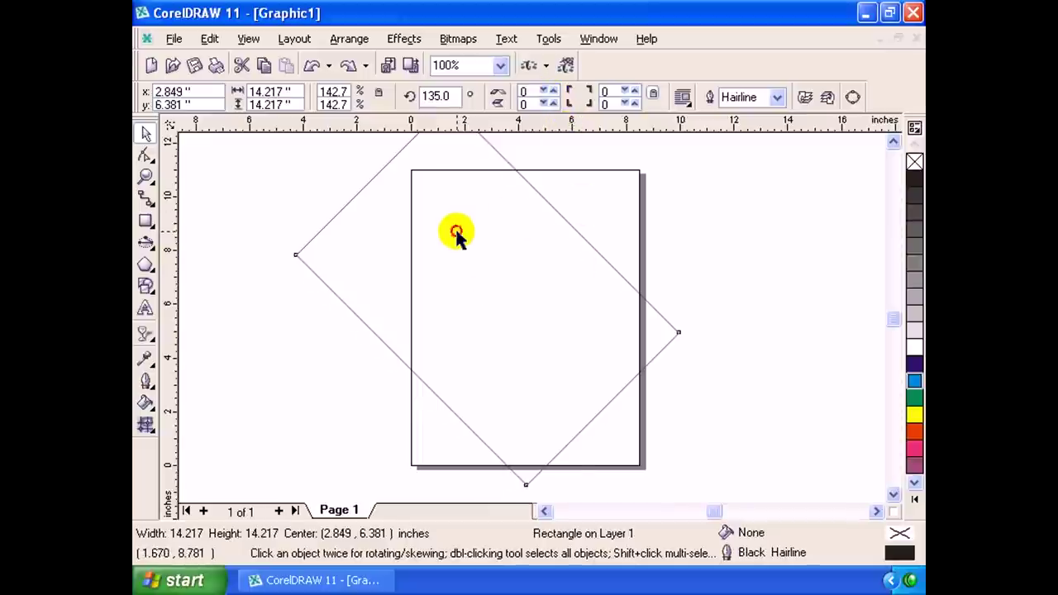
Move the tilted square down about 1.4 inches and round its corners to 71.
{"action": "left_click_drag", "start_coordinate": [455, 227], "coordinate": [470, 232]}
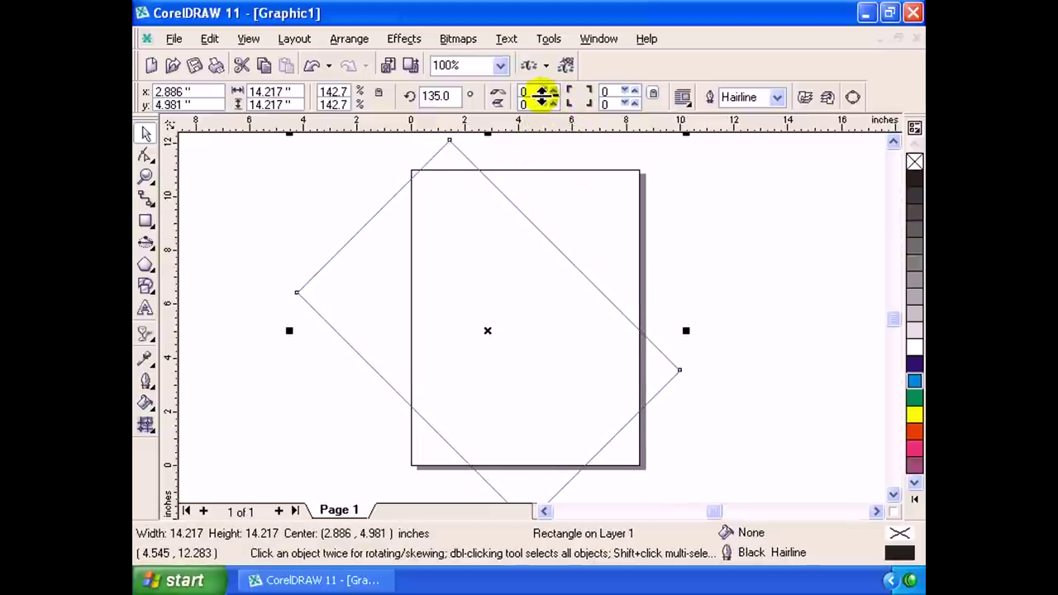
{"action": "left_click_drag", "start_coordinate": [542, 95], "coordinate": [554, 98]}
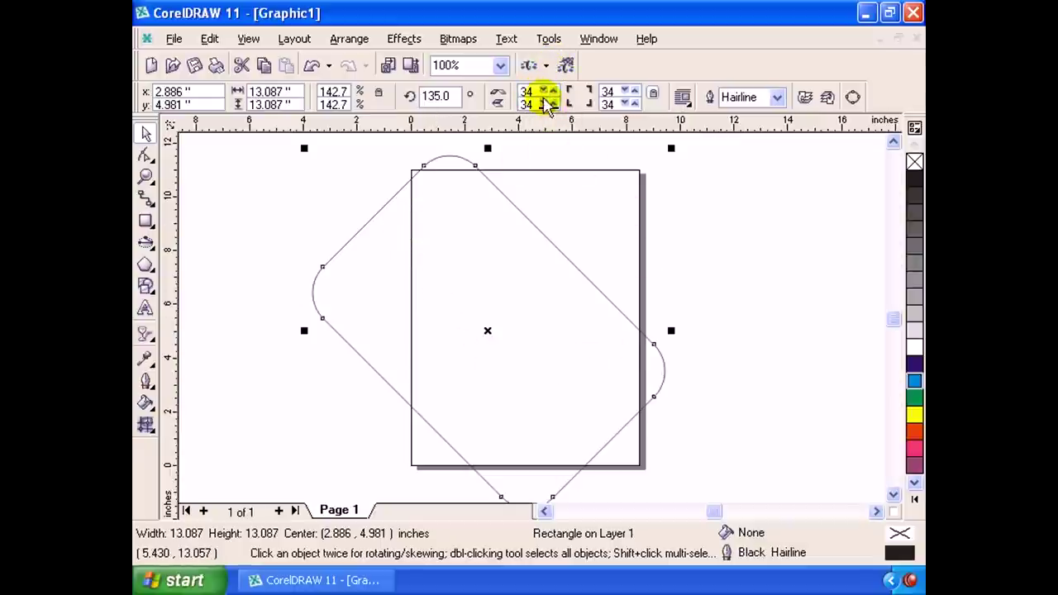
{"action": "left_click_drag", "start_coordinate": [546, 95], "coordinate": [548, 61]}
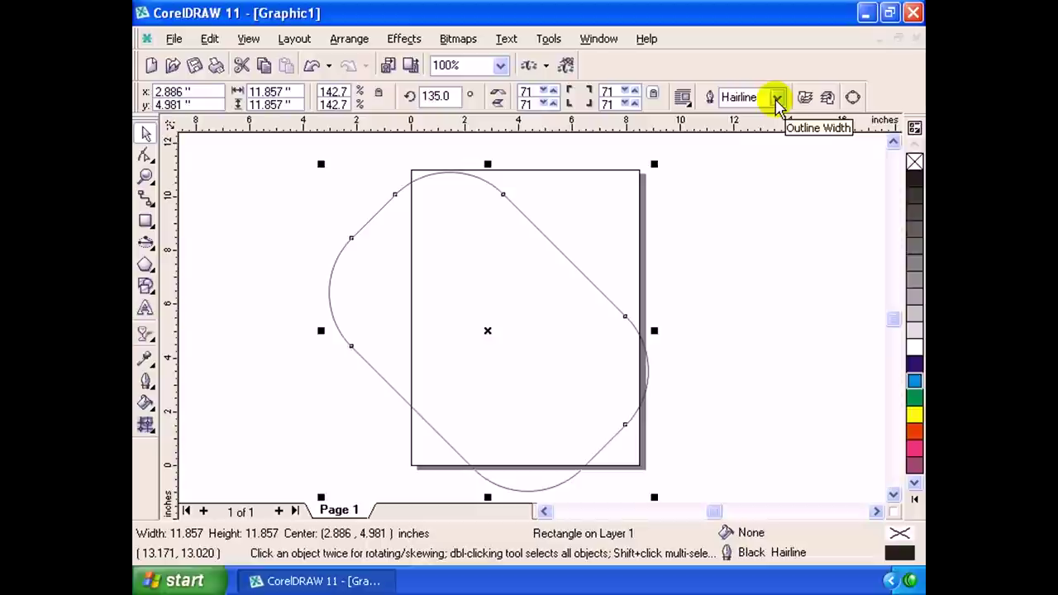
Widen the outline through 4.0 and 16.0 pt to a final 24.0 pt.
{"action": "left_click", "coordinate": [777, 99]}
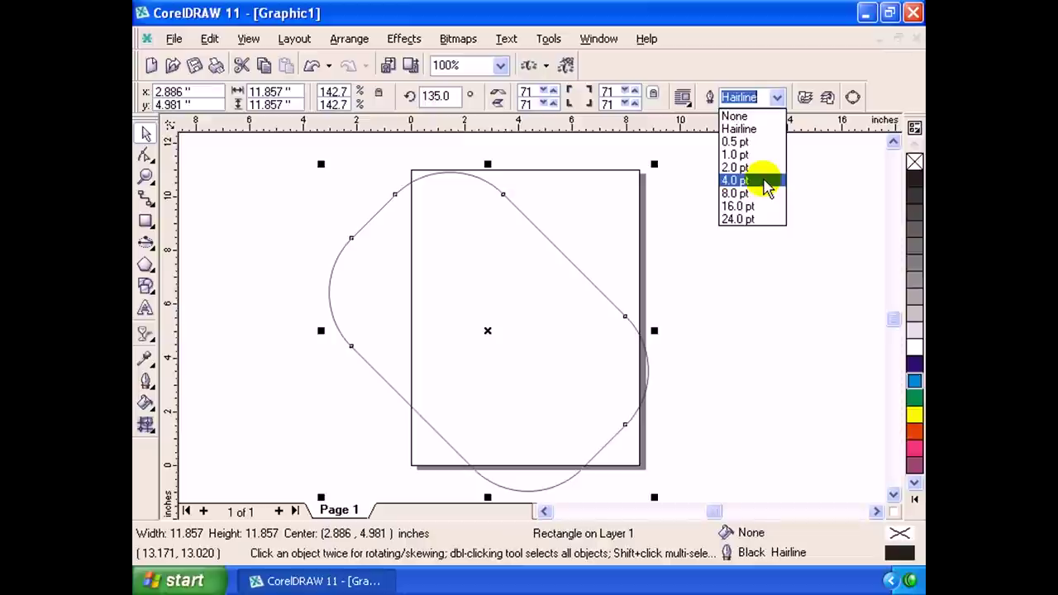
{"action": "left_click", "coordinate": [767, 180]}
{"action": "left_click", "coordinate": [603, 284]}
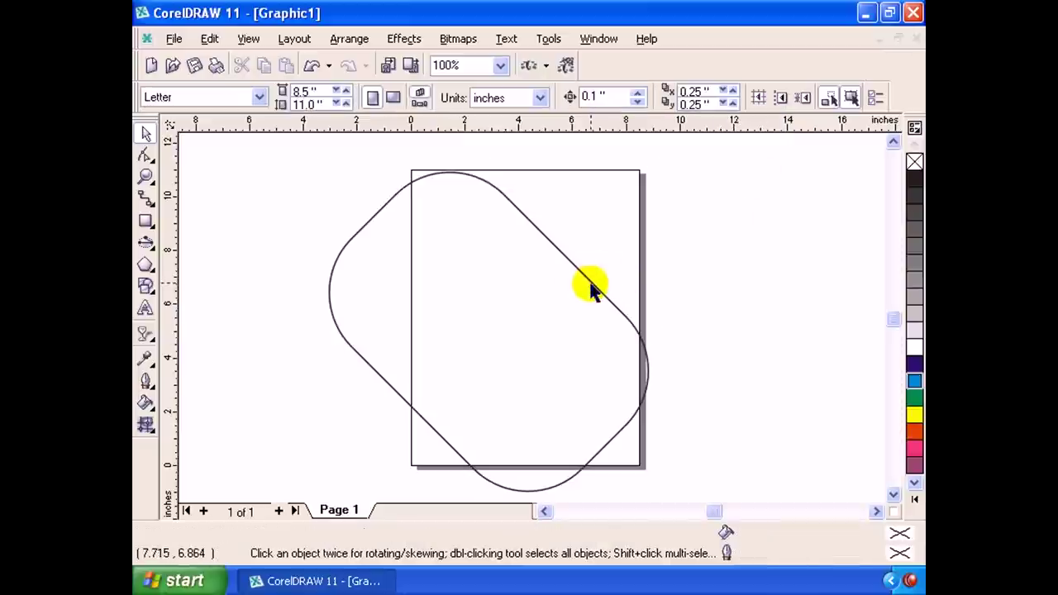
{"action": "left_click", "coordinate": [579, 270]}
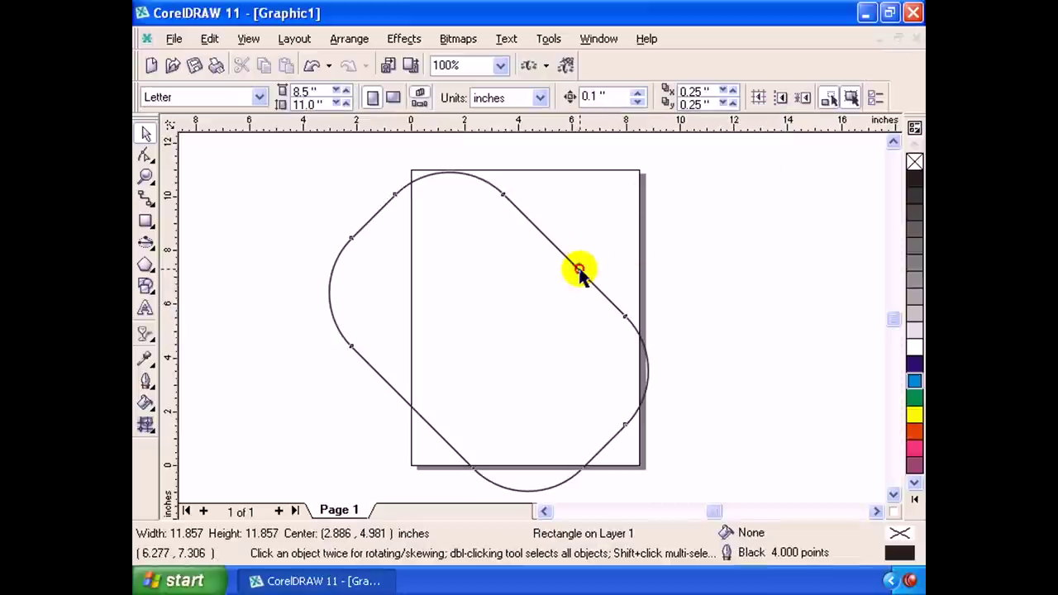
{"action": "left_click", "coordinate": [777, 98]}
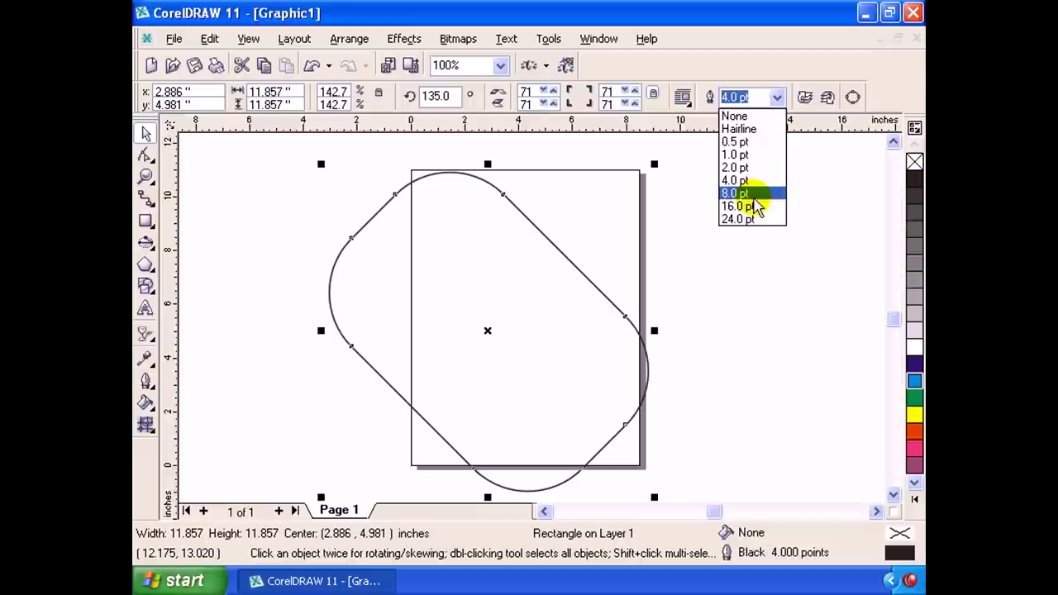
{"action": "left_click", "coordinate": [758, 207]}
{"action": "left_click", "coordinate": [777, 98]}
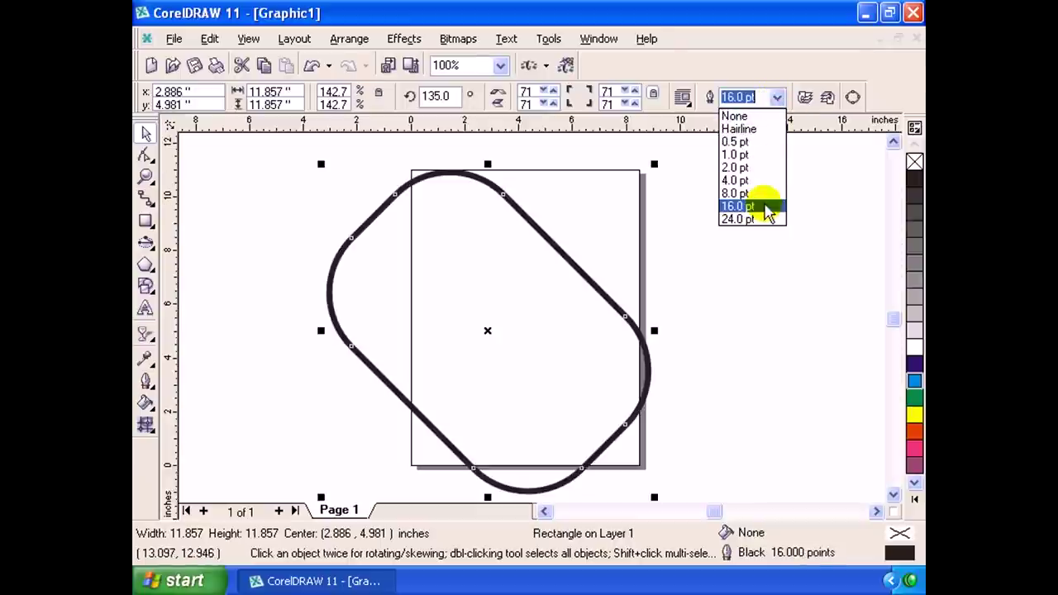
{"action": "left_click", "coordinate": [765, 219]}
{"action": "left_click", "coordinate": [777, 97]}
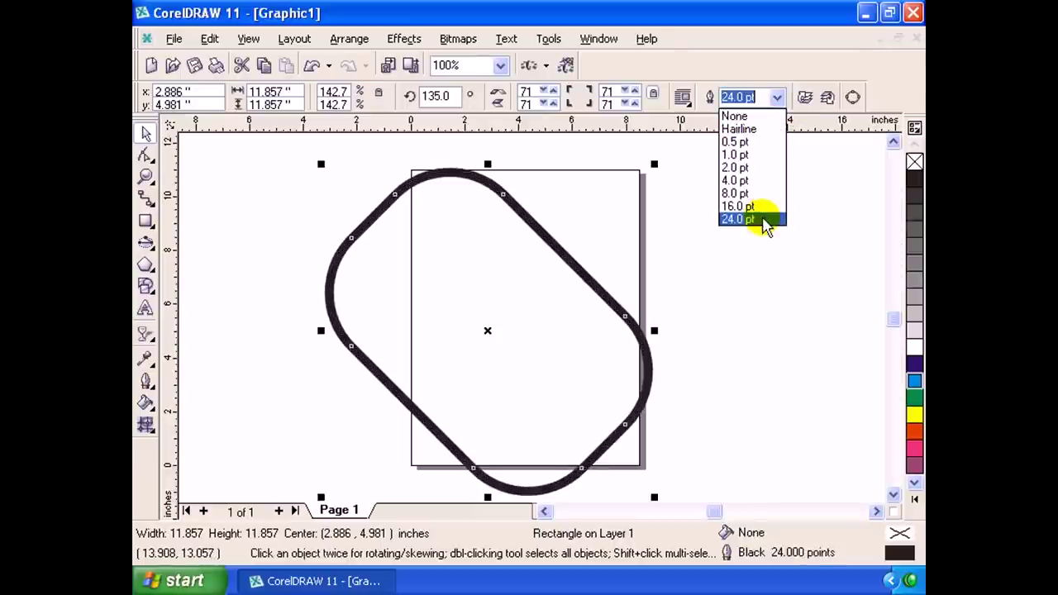
{"action": "left_click", "coordinate": [757, 217]}
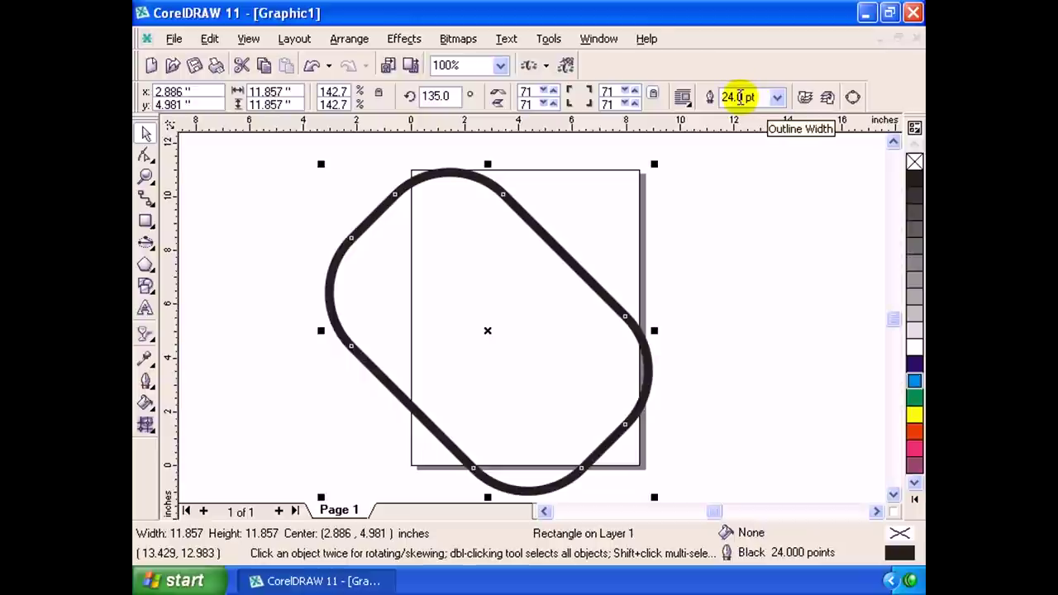
Retype the outline width value in the property bar field and confirm it.
{"action": "double_click", "coordinate": [740, 96]}
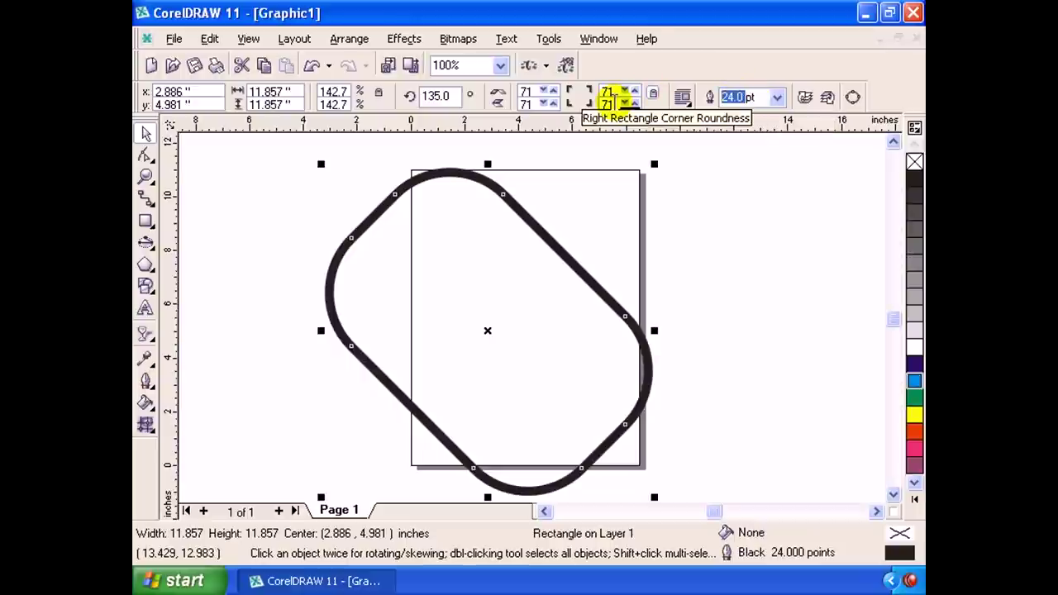
{"action": "type", "text": "50"}
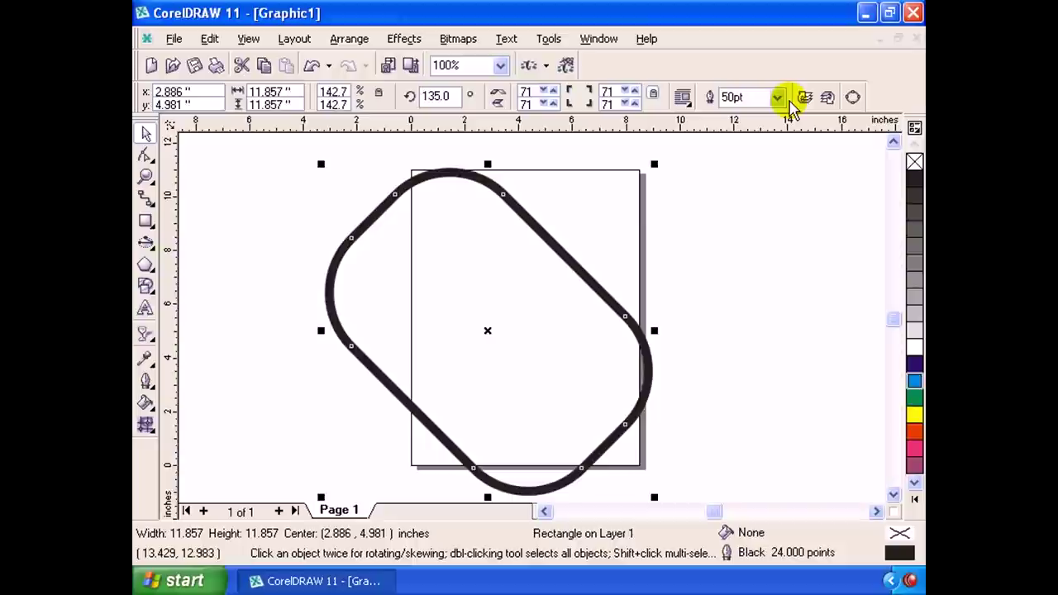
{"action": "key", "text": "Return"}
{"action": "left_click", "coordinate": [433, 228]}
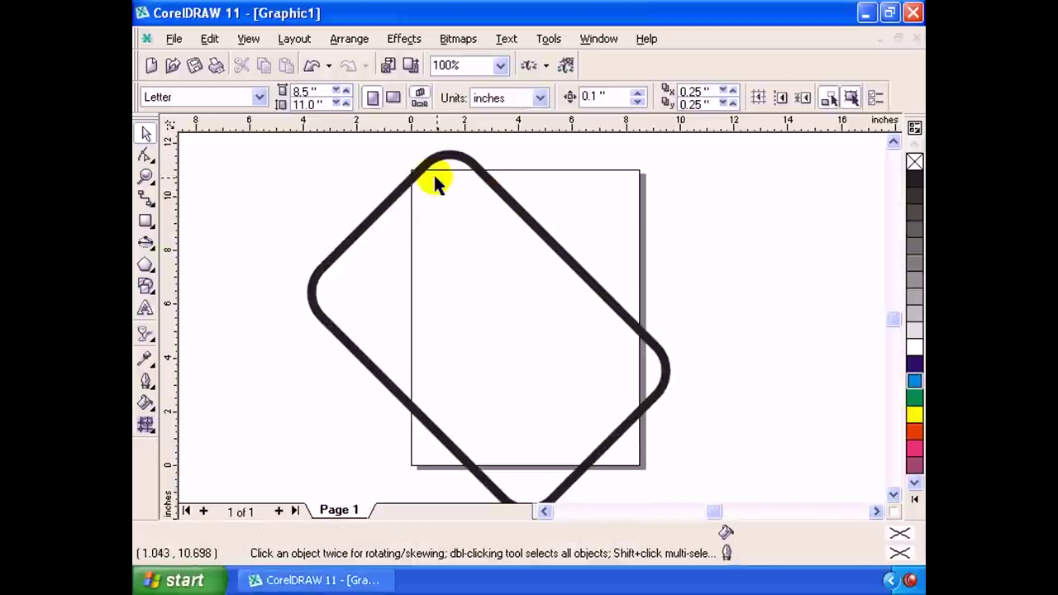
Set corner roundness to 48 and move the square up to centre 3.292, 6.566.
{"action": "left_click", "coordinate": [541, 235]}
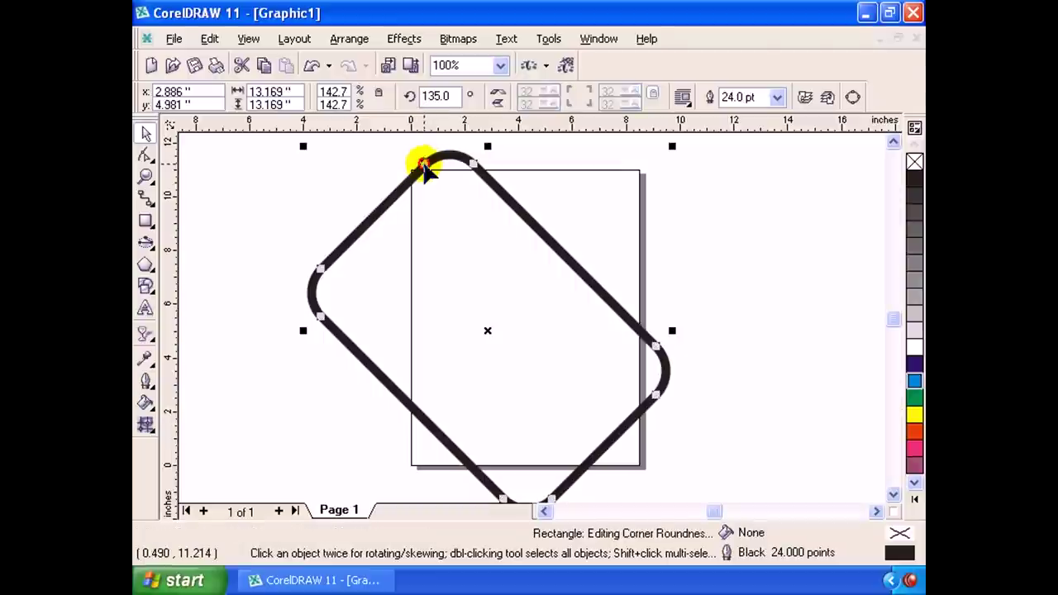
{"action": "left_click_drag", "start_coordinate": [420, 162], "coordinate": [387, 184]}
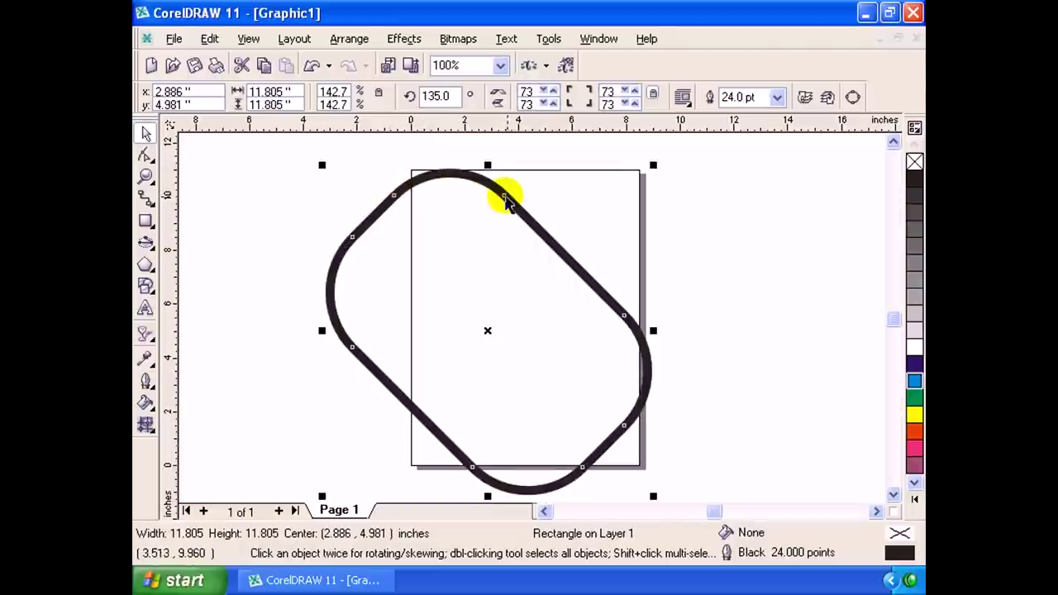
{"action": "mouse_move", "coordinate": [502, 196]}
{"action": "left_mouse_down"}
{"action": "mouse_move", "coordinate": [448, 151]}
{"action": "mouse_move", "coordinate": [488, 179]}
{"action": "left_mouse_up"}
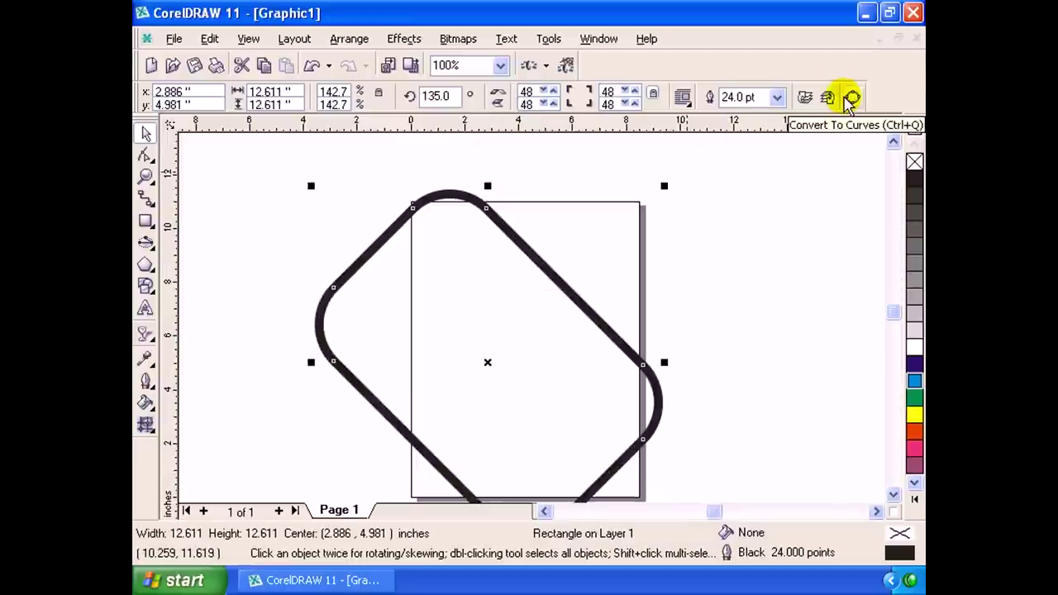
{"action": "left_click_drag", "start_coordinate": [563, 298], "coordinate": [574, 255]}
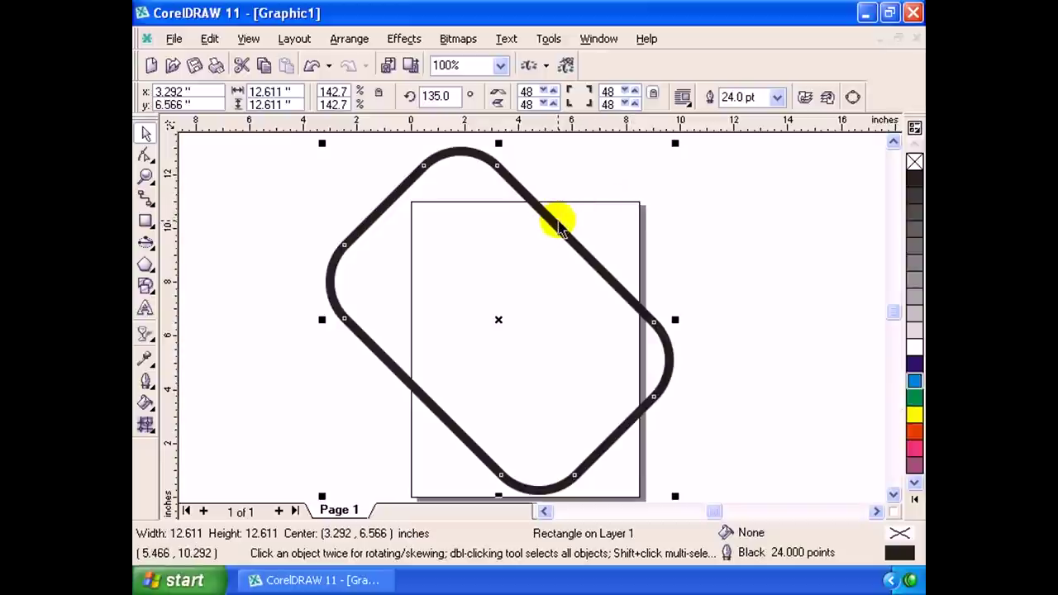
Convert the rounded square to an editable curve (Ctrl+Q).
{"action": "left_click", "coordinate": [578, 222]}
{"action": "left_click", "coordinate": [574, 224]}
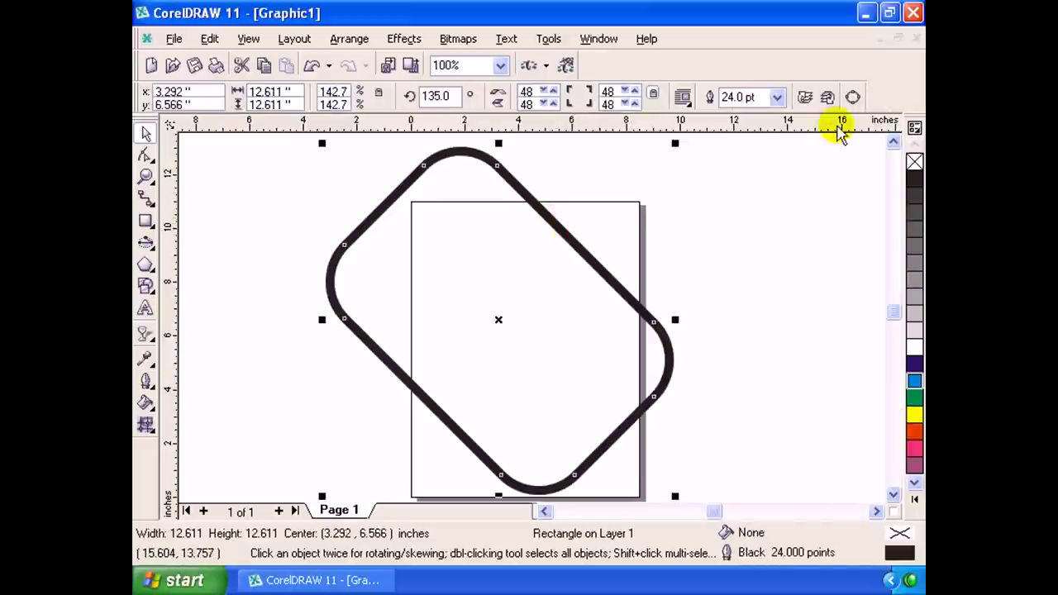
{"action": "left_click", "coordinate": [854, 97]}
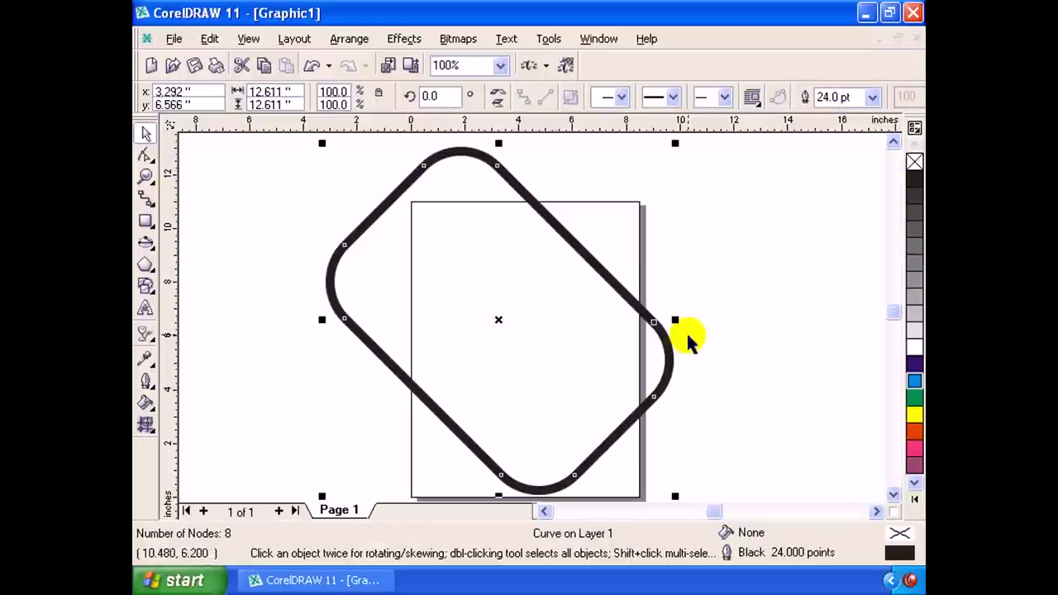
Drag the curve's nodes to pull the lower corner outward and distort the shape.
{"action": "mouse_move", "coordinate": [652, 322]}
{"action": "left_mouse_down"}
{"action": "mouse_move", "coordinate": [634, 306]}
{"action": "mouse_move", "coordinate": [661, 330]}
{"action": "mouse_move", "coordinate": [691, 237]}
{"action": "left_mouse_up"}
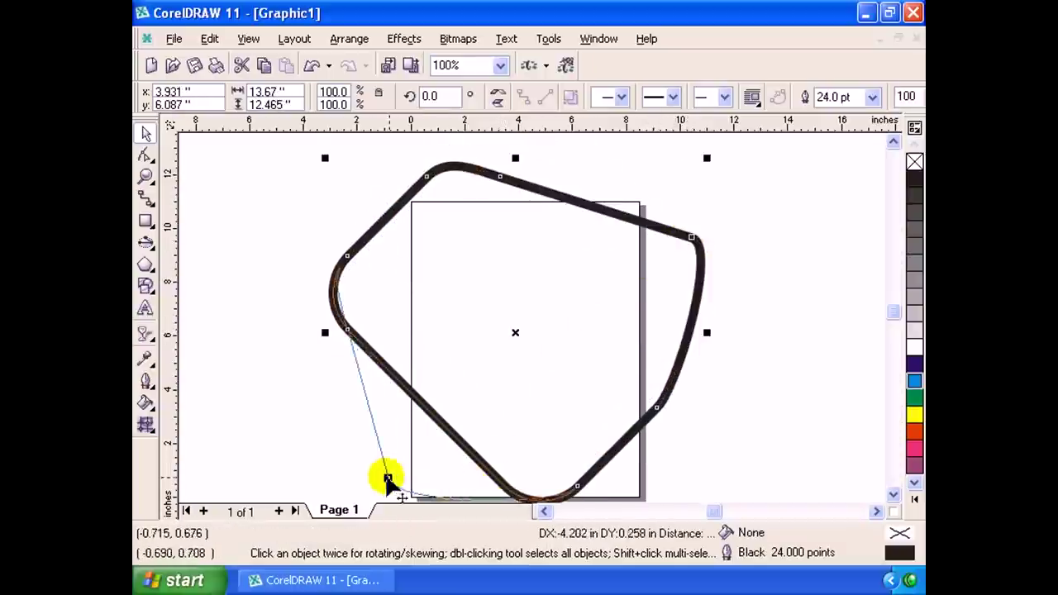
{"action": "left_click_drag", "start_coordinate": [499, 488], "coordinate": [366, 463]}
{"action": "left_click_drag", "start_coordinate": [343, 328], "coordinate": [310, 295]}
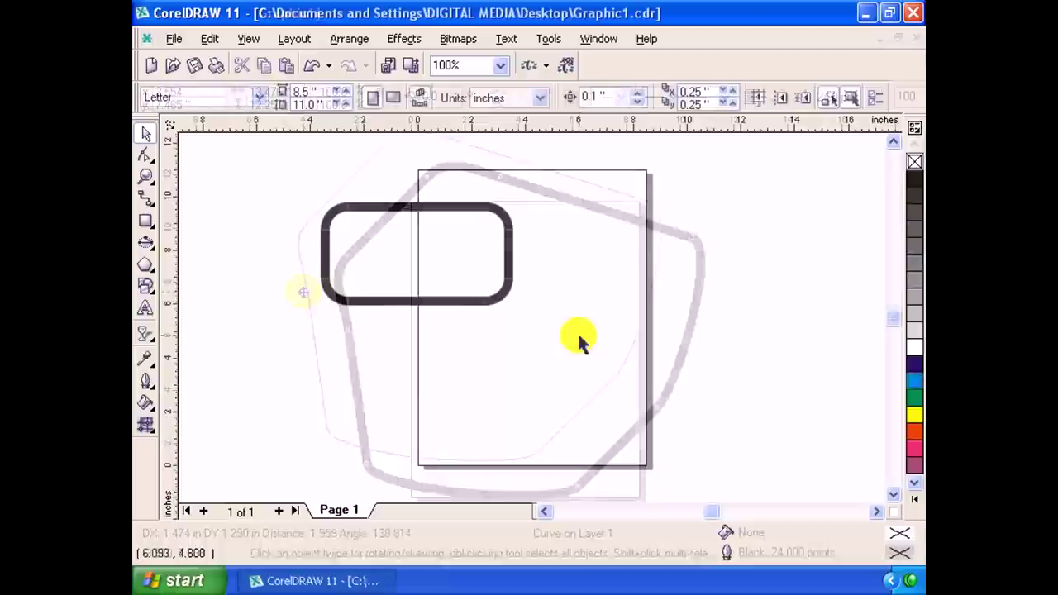
Select the rounded rectangle and try light grey, green, magenta and dark blue fills.
{"action": "left_click", "coordinate": [508, 285]}
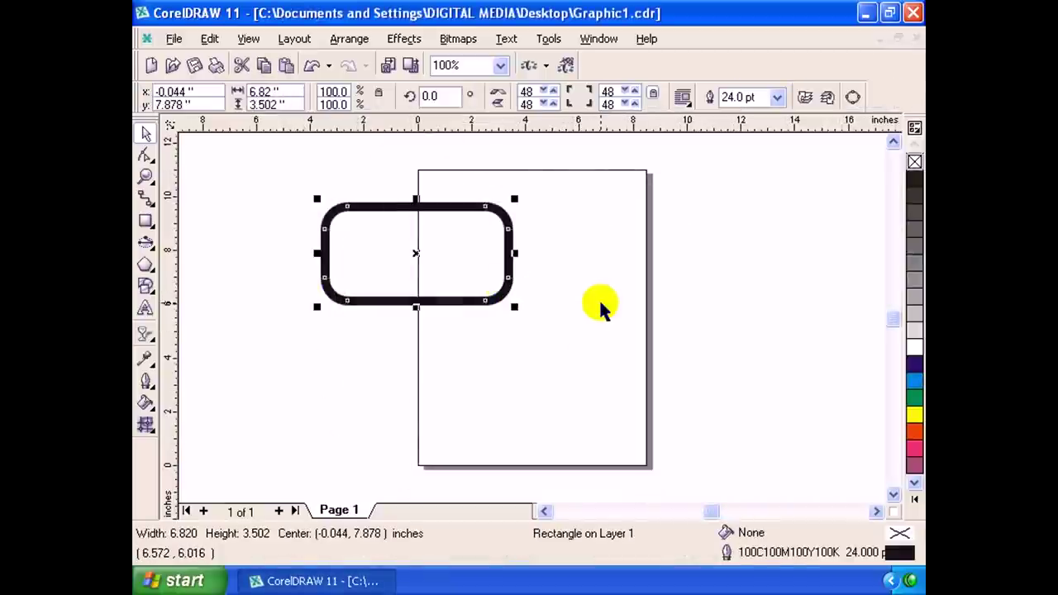
{"action": "left_click", "coordinate": [556, 294]}
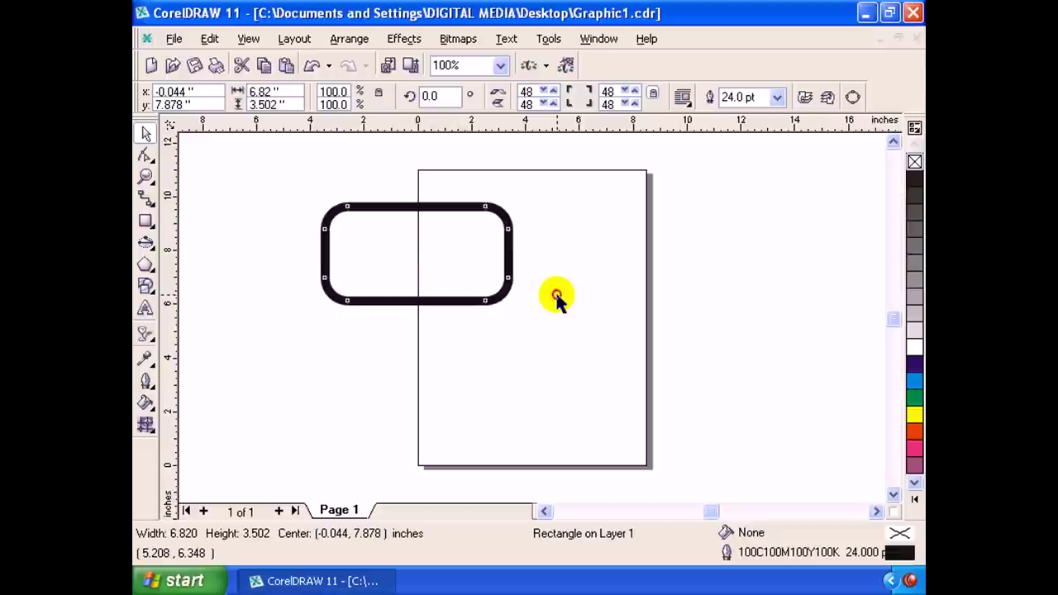
{"action": "left_click", "coordinate": [510, 287]}
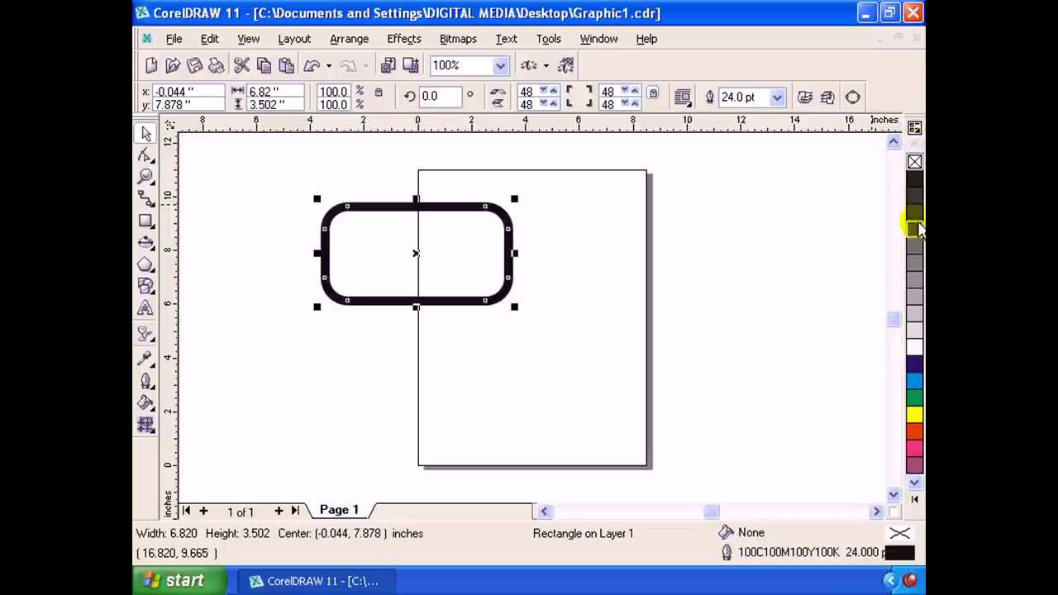
{"action": "left_click", "coordinate": [915, 332]}
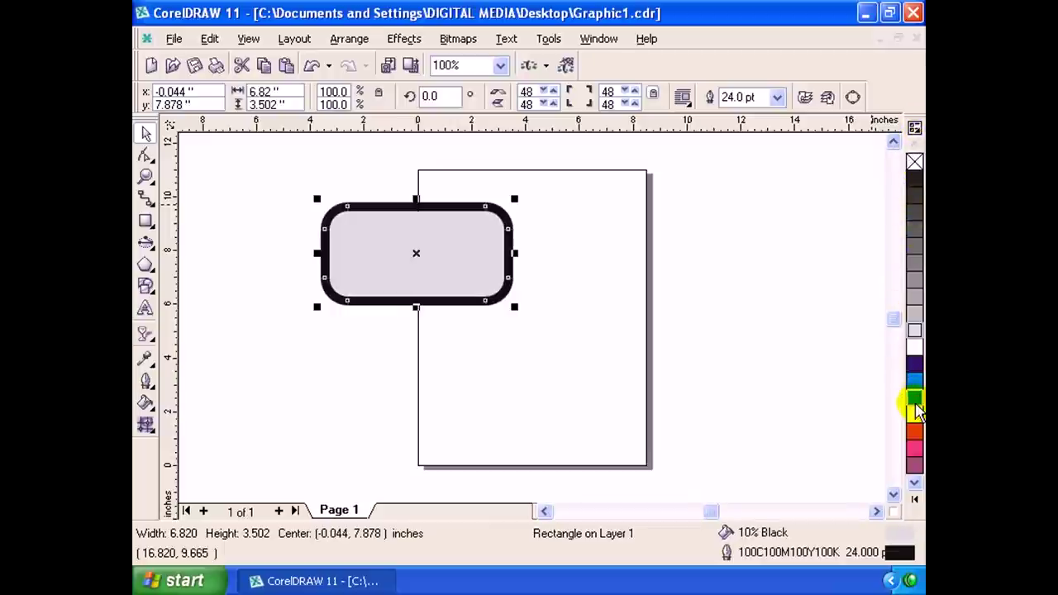
{"action": "left_click", "coordinate": [913, 400]}
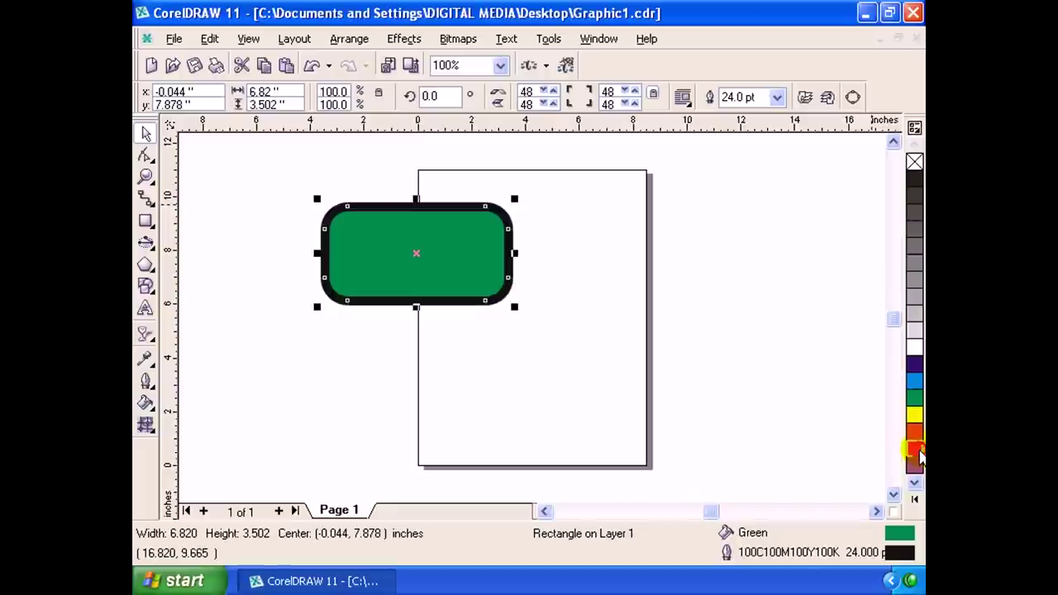
{"action": "left_click", "coordinate": [915, 448]}
{"action": "left_click", "coordinate": [915, 363]}
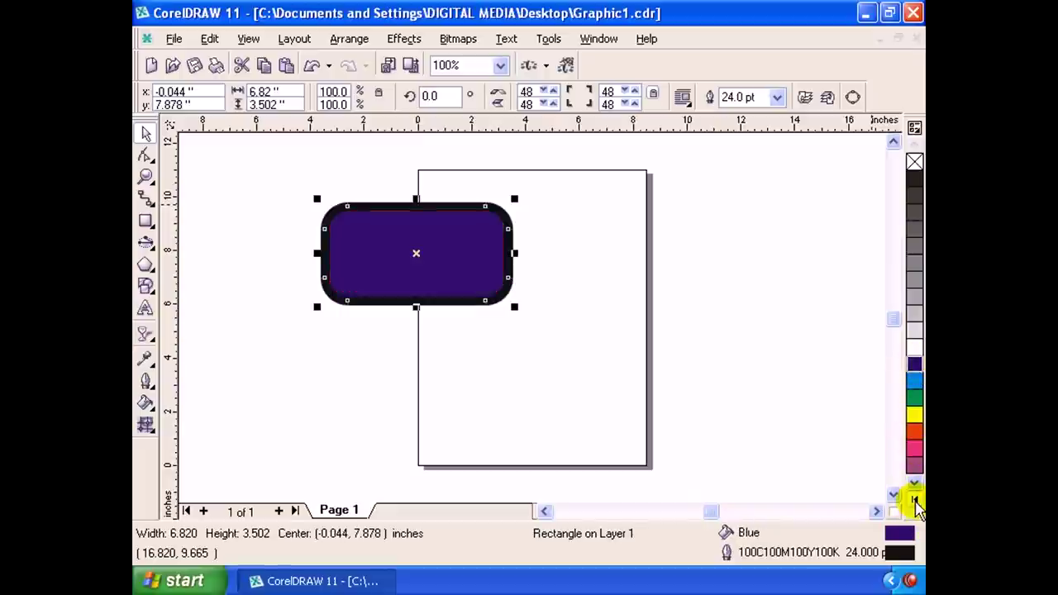
Fill it with Light Yellow from the expanded swatches and enter rotate-and-skew mode.
{"action": "left_click", "coordinate": [915, 502]}
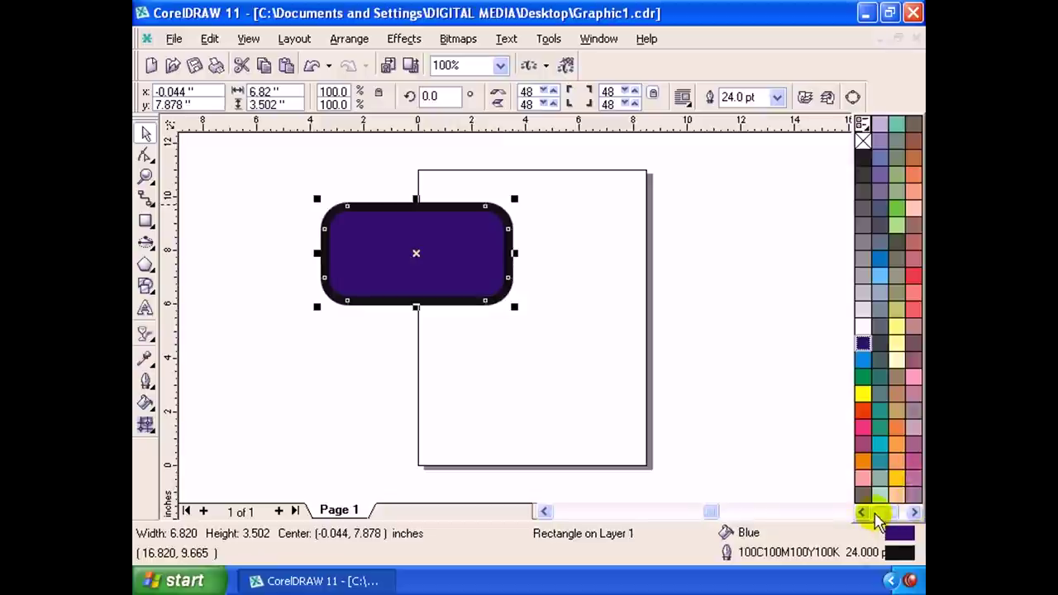
{"action": "left_click", "coordinate": [896, 240]}
{"action": "left_click", "coordinate": [896, 142]}
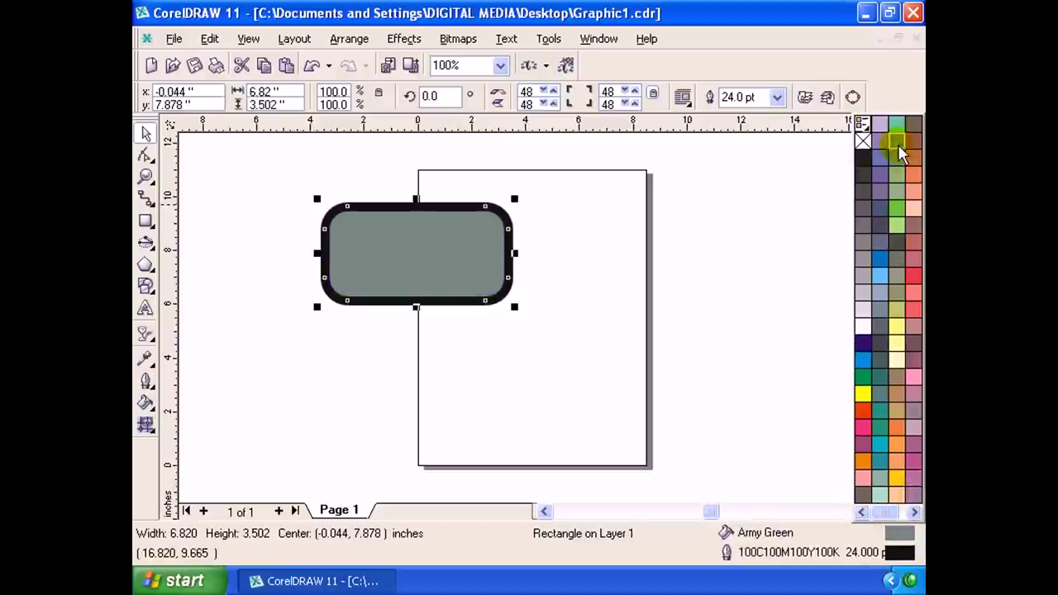
{"action": "left_click", "coordinate": [876, 125]}
{"action": "left_click", "coordinate": [897, 190]}
{"action": "left_click", "coordinate": [893, 279]}
{"action": "left_click", "coordinate": [896, 335]}
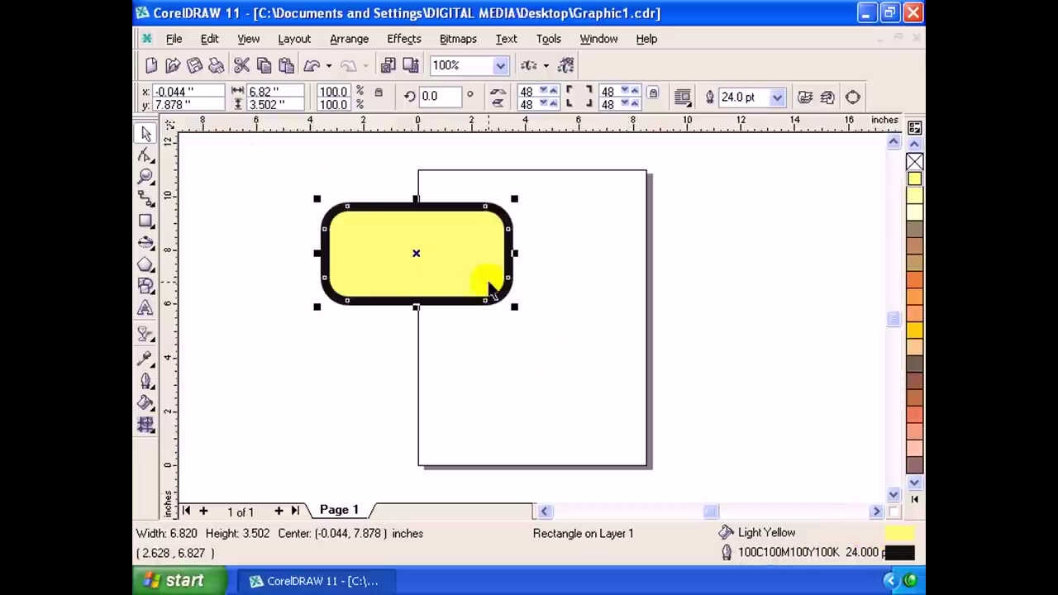
{"action": "left_click", "coordinate": [463, 262]}
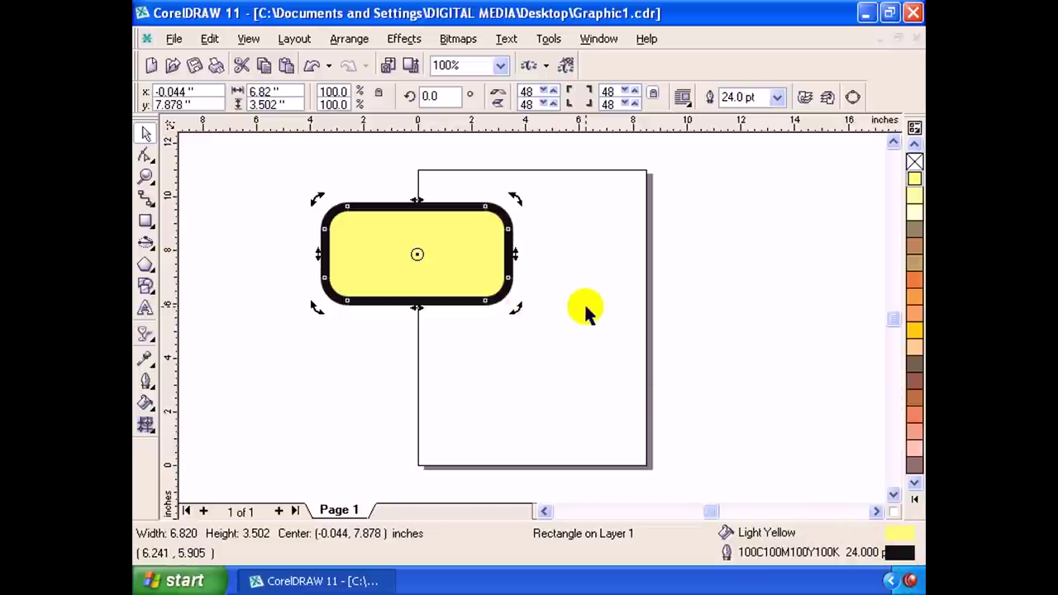
Open Uniform Fill, move the dialog right, and pick a red new colour.
{"action": "double_click", "coordinate": [896, 533]}
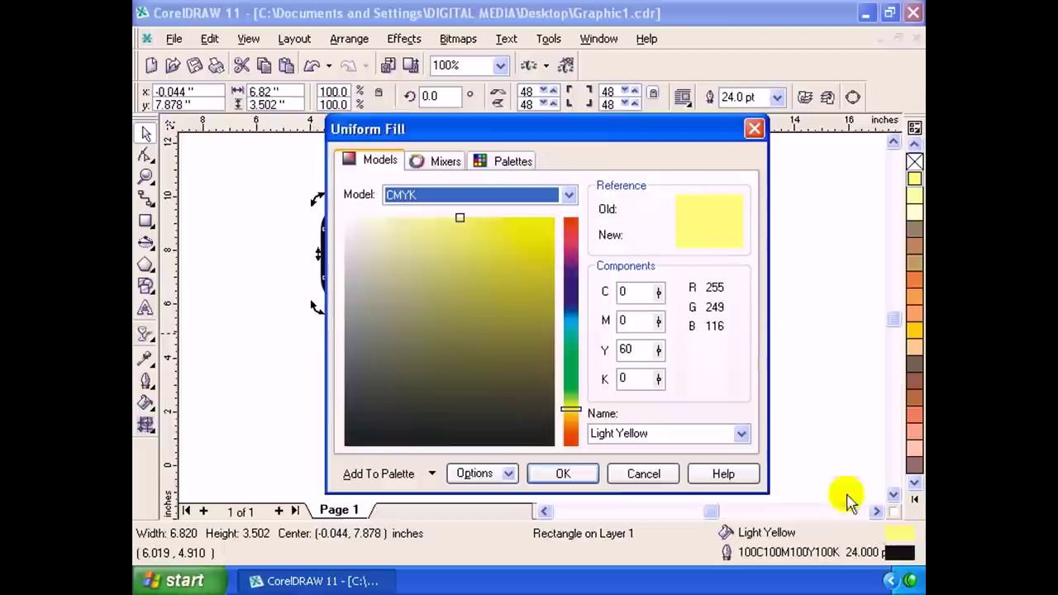
{"action": "mouse_move", "coordinate": [609, 132]}
{"action": "left_mouse_down"}
{"action": "mouse_move", "coordinate": [814, 140]}
{"action": "mouse_move", "coordinate": [761, 141]}
{"action": "left_mouse_up"}
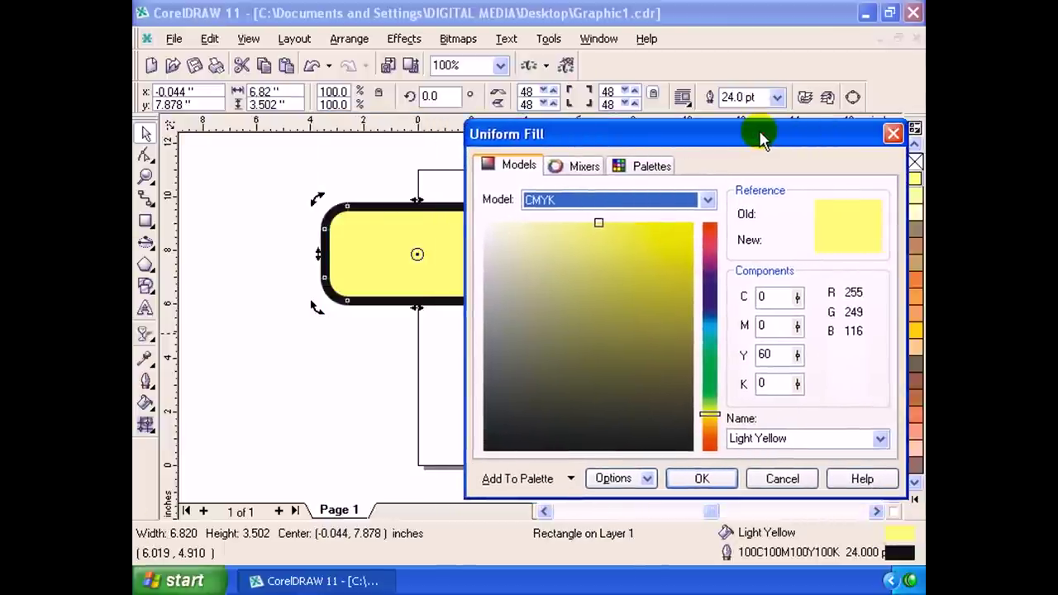
{"action": "left_click_drag", "start_coordinate": [680, 272], "coordinate": [703, 208]}
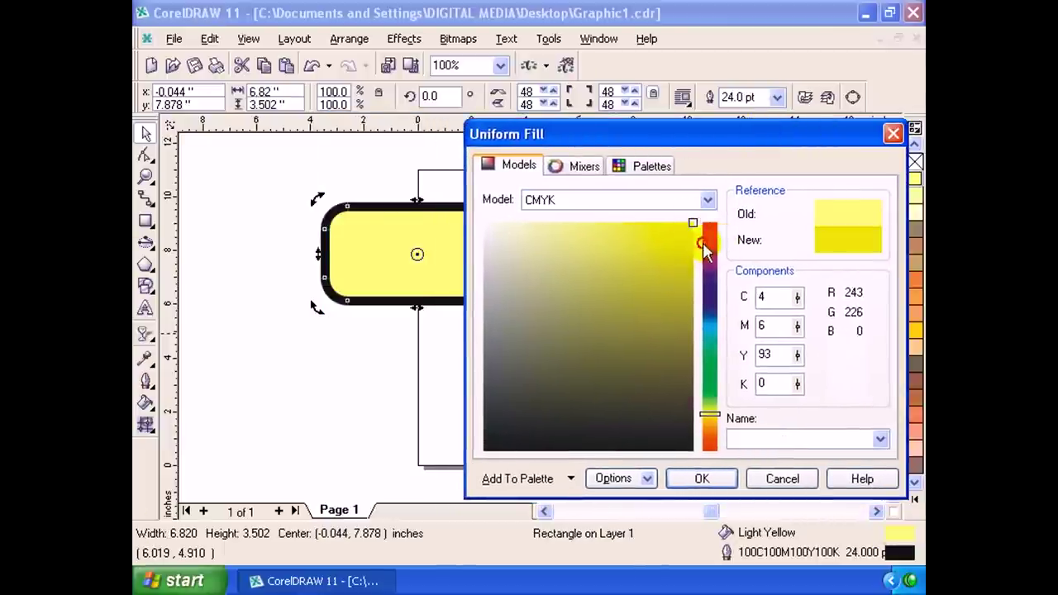
{"action": "left_click", "coordinate": [708, 225]}
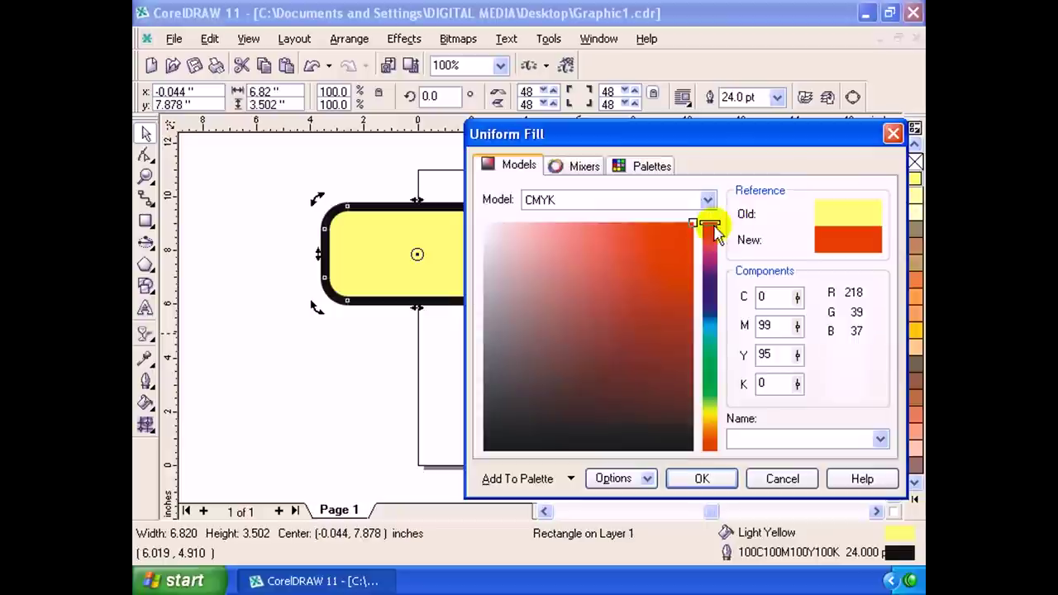
{"action": "mouse_move", "coordinate": [691, 231]}
{"action": "left_mouse_down"}
{"action": "mouse_move", "coordinate": [666, 259]}
{"action": "mouse_move", "coordinate": [677, 331]}
{"action": "mouse_move", "coordinate": [681, 263]}
{"action": "mouse_move", "coordinate": [653, 320]}
{"action": "mouse_move", "coordinate": [643, 228]}
{"action": "left_mouse_up"}
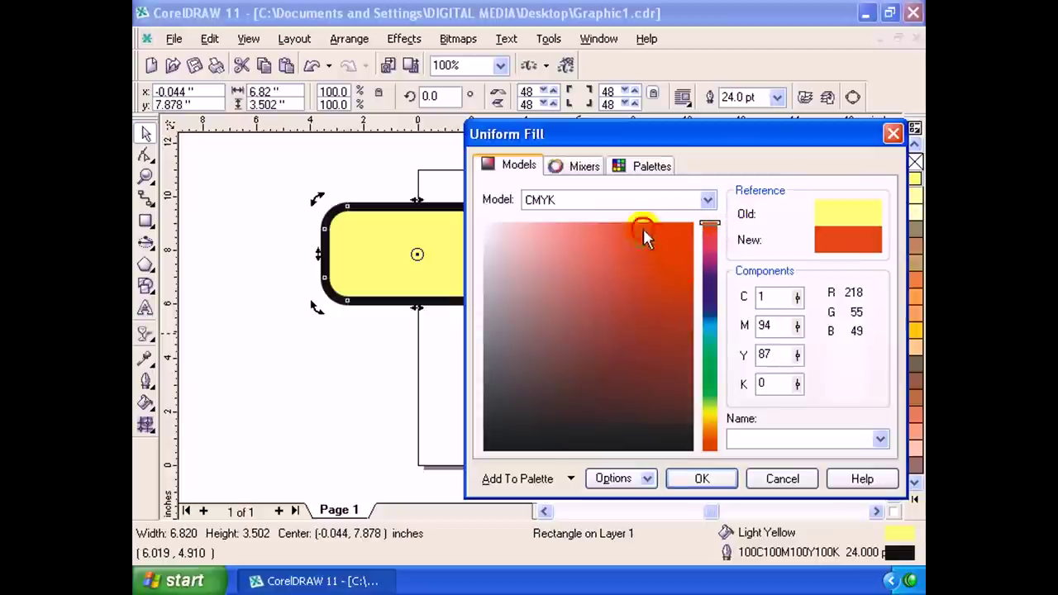
Set the colour model to RGB and settle on salmon red RGB 224, 103, 98.
{"action": "left_click", "coordinate": [707, 200]}
{"action": "left_click", "coordinate": [708, 200]}
{"action": "left_click", "coordinate": [708, 200]}
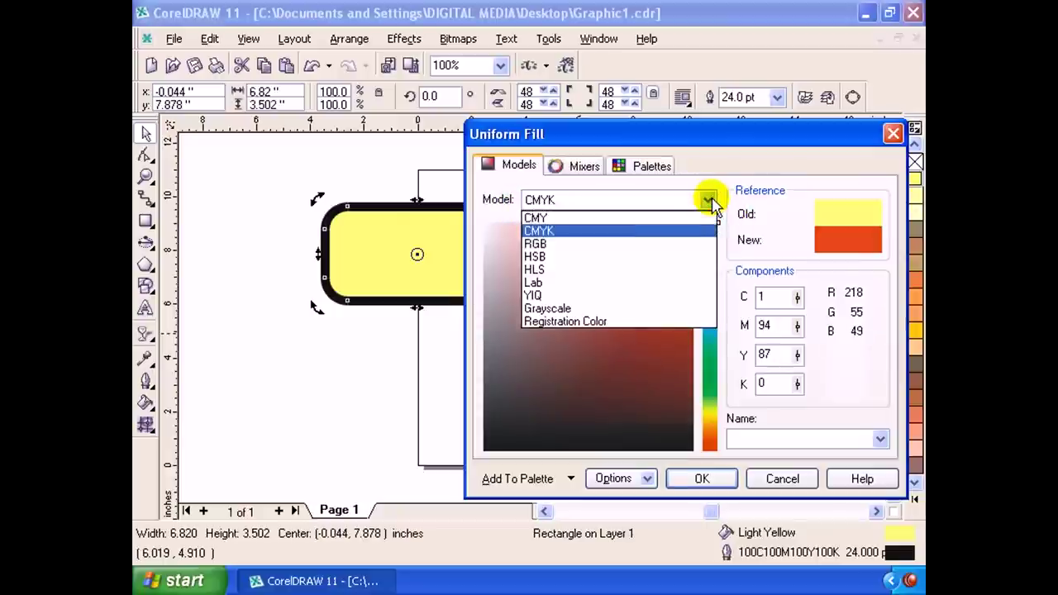
{"action": "left_click", "coordinate": [612, 243]}
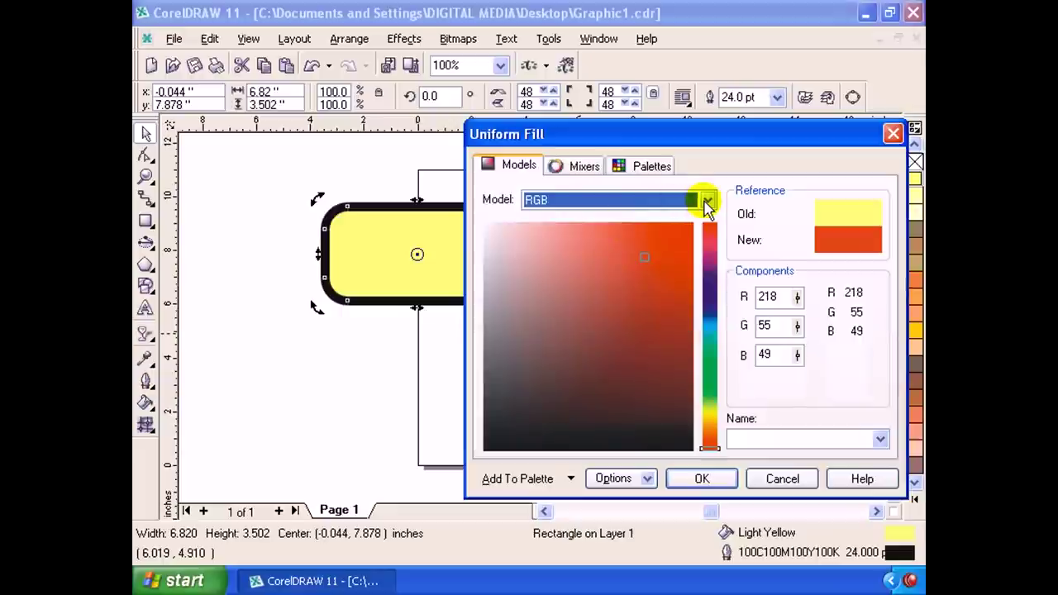
{"action": "left_click", "coordinate": [708, 202]}
{"action": "left_click", "coordinate": [594, 233]}
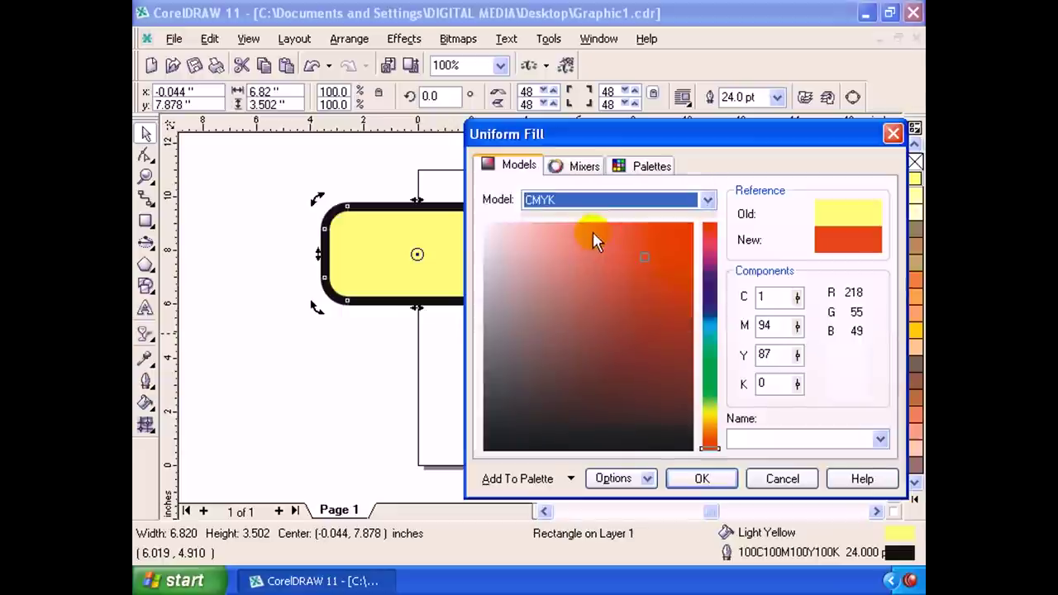
{"action": "left_click", "coordinate": [707, 200]}
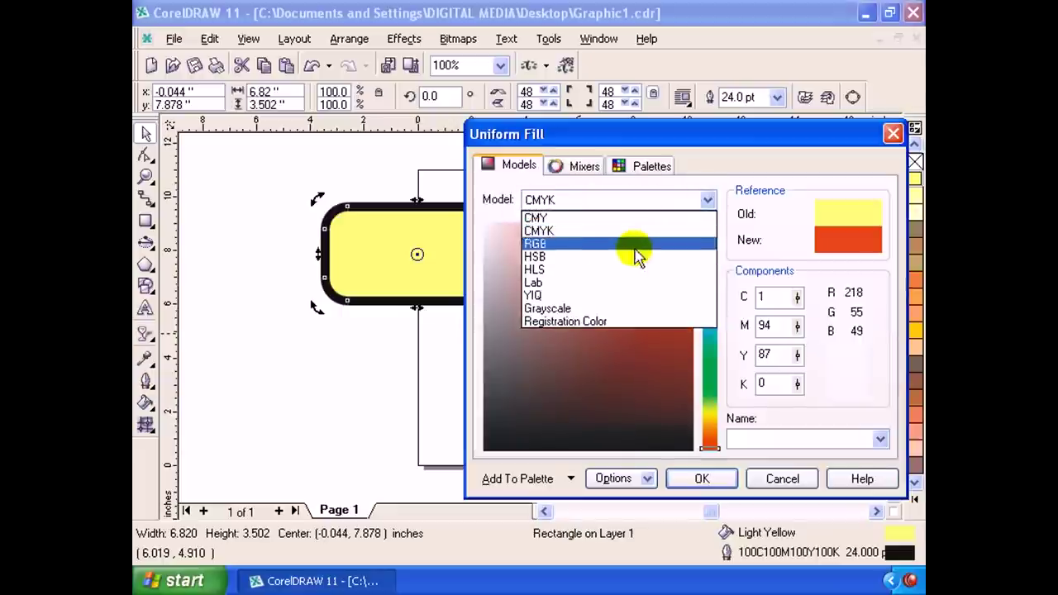
{"action": "left_click", "coordinate": [584, 243]}
{"action": "left_click", "coordinate": [600, 249]}
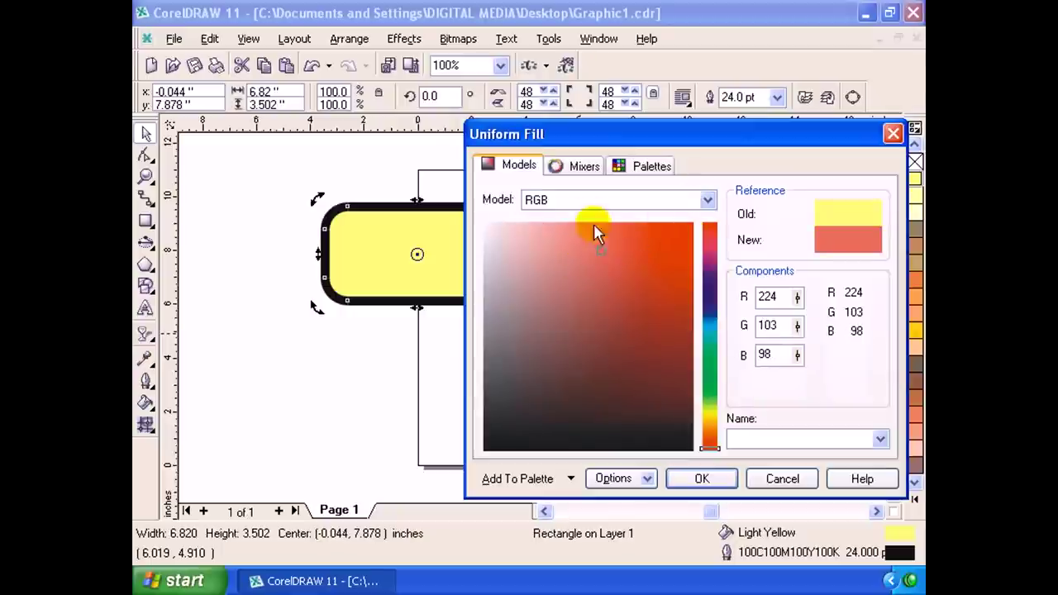
{"action": "left_click", "coordinate": [577, 166]}
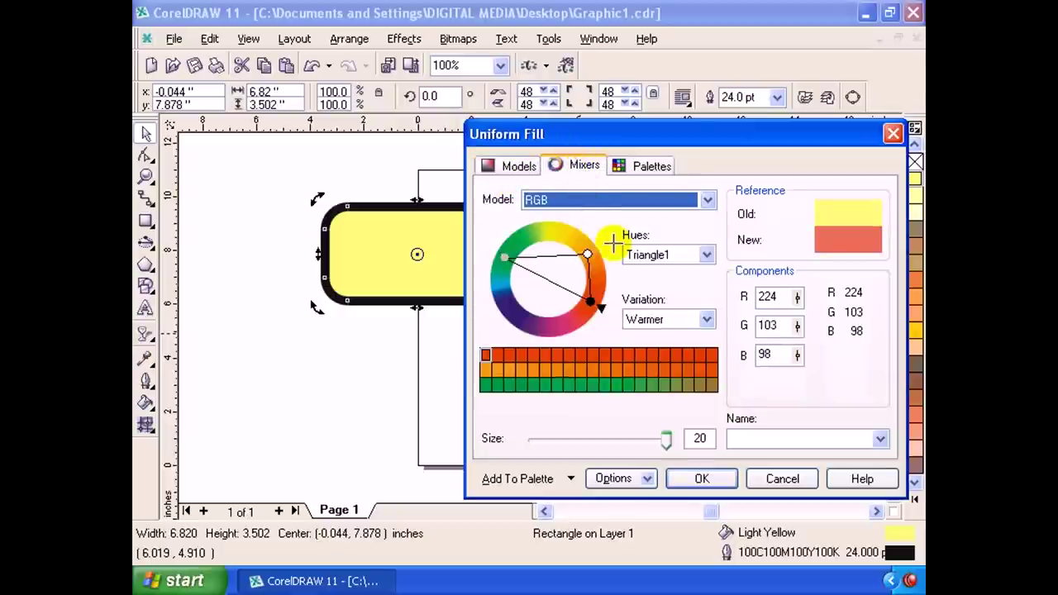
In the Mixers tab, set the model to CMYK and sweep the base hue around the wheel.
{"action": "left_click", "coordinate": [584, 168]}
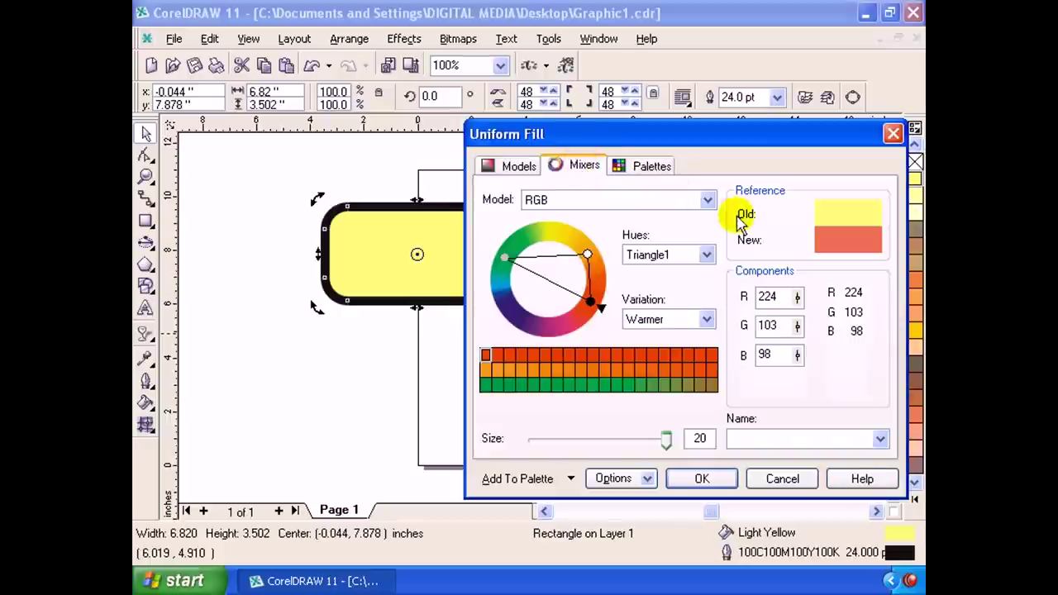
{"action": "left_click", "coordinate": [708, 201]}
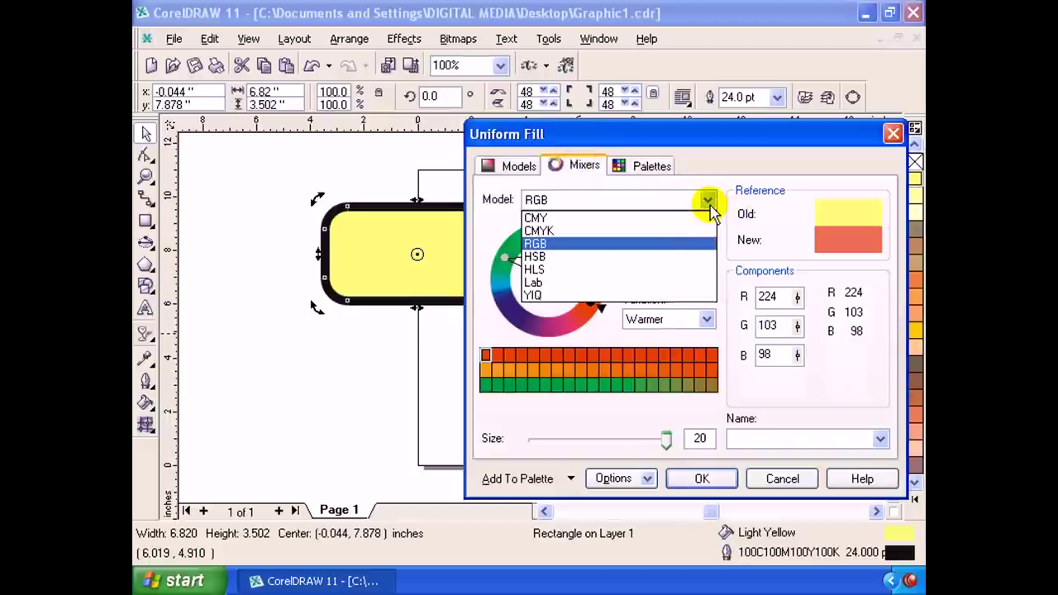
{"action": "left_click", "coordinate": [686, 230]}
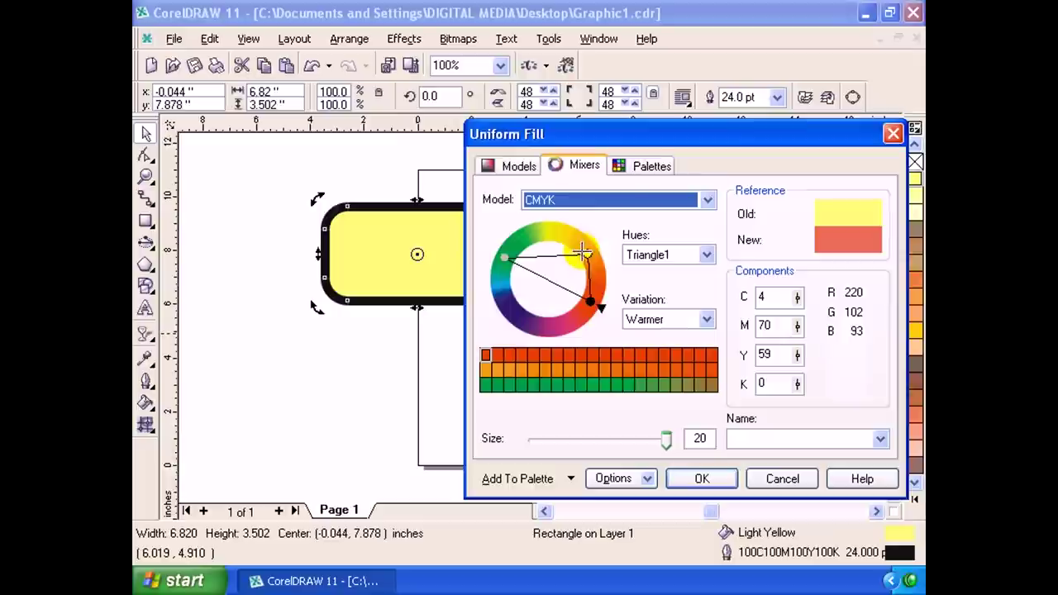
{"action": "left_click_drag", "start_coordinate": [590, 256], "coordinate": [499, 258]}
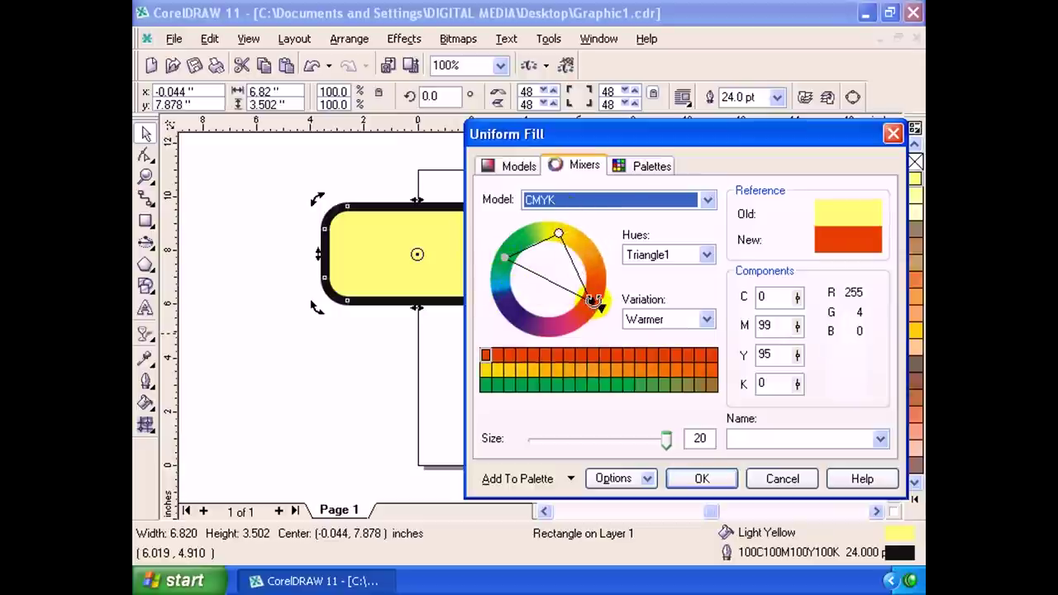
{"action": "left_click_drag", "start_coordinate": [594, 300], "coordinate": [583, 301]}
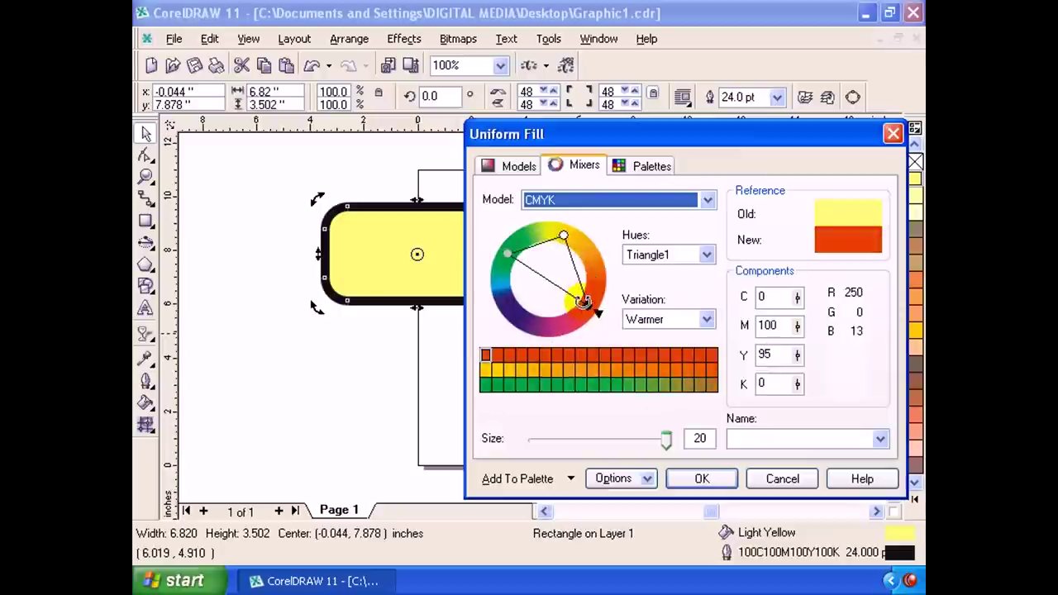
{"action": "mouse_move", "coordinate": [584, 302]}
{"action": "left_mouse_down"}
{"action": "mouse_move", "coordinate": [501, 308]}
{"action": "mouse_move", "coordinate": [593, 299]}
{"action": "left_mouse_up"}
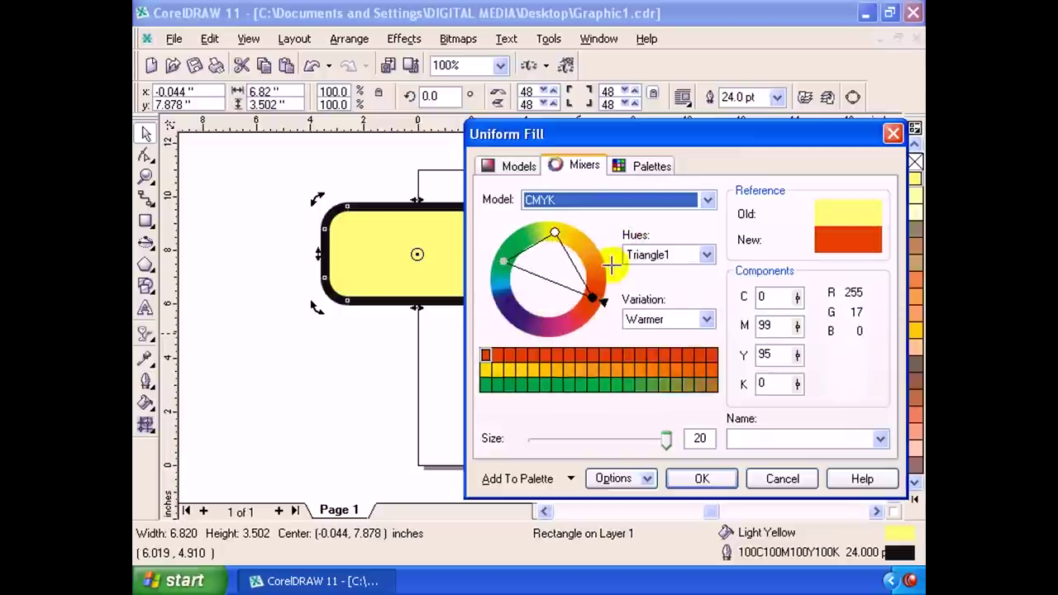
Set hue harmony to Rectangle and rotate it to land on red C0 M99 Y95 K0.
{"action": "left_click", "coordinate": [667, 255]}
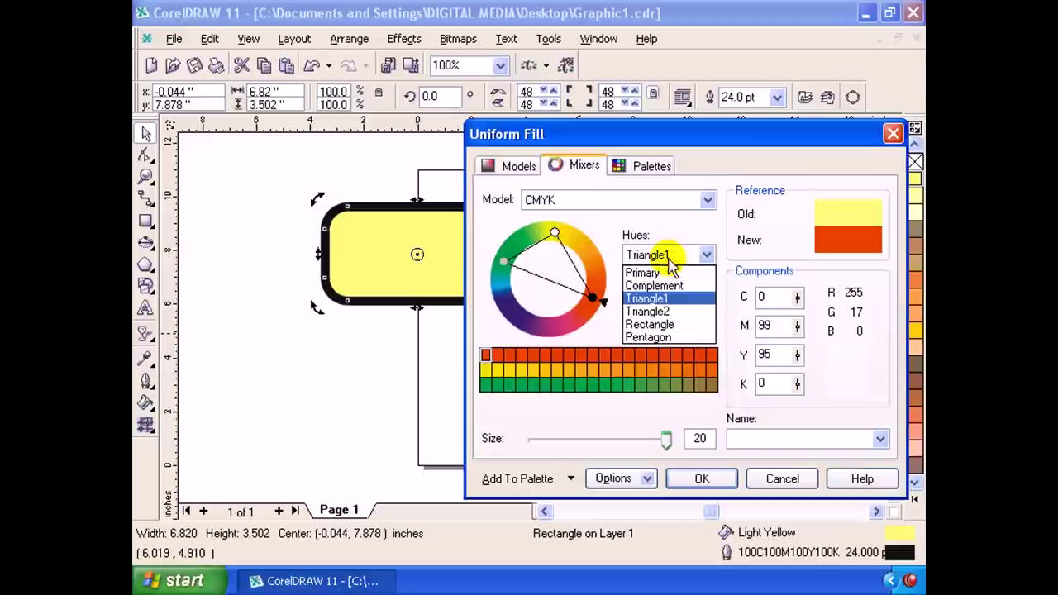
{"action": "left_click", "coordinate": [657, 276]}
{"action": "left_click", "coordinate": [649, 258]}
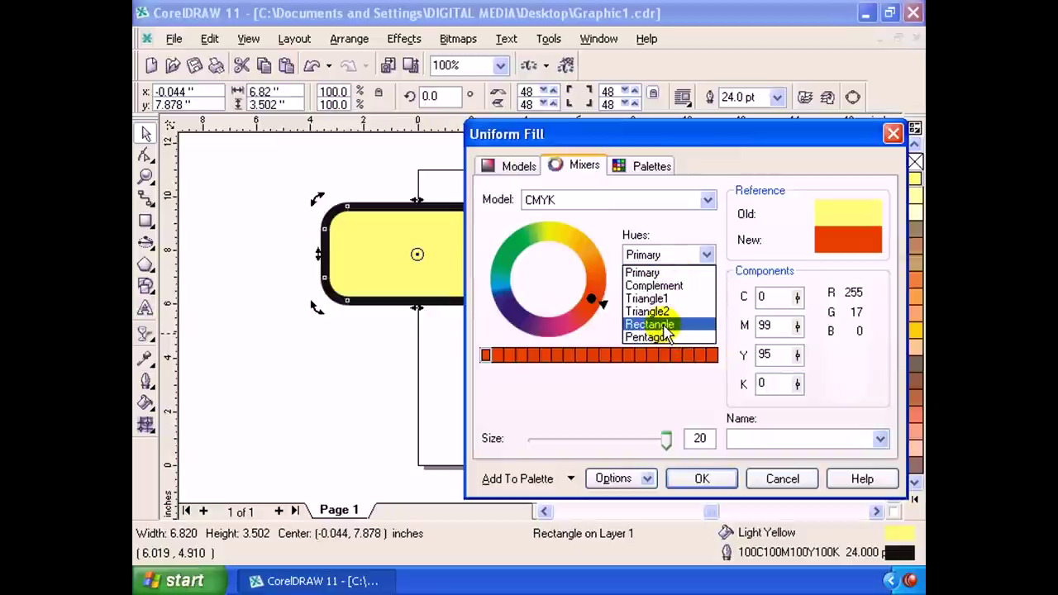
{"action": "left_click", "coordinate": [669, 324]}
{"action": "mouse_move", "coordinate": [549, 234]}
{"action": "left_mouse_down"}
{"action": "mouse_move", "coordinate": [563, 225]}
{"action": "mouse_move", "coordinate": [552, 232]}
{"action": "mouse_move", "coordinate": [578, 233]}
{"action": "left_mouse_up"}
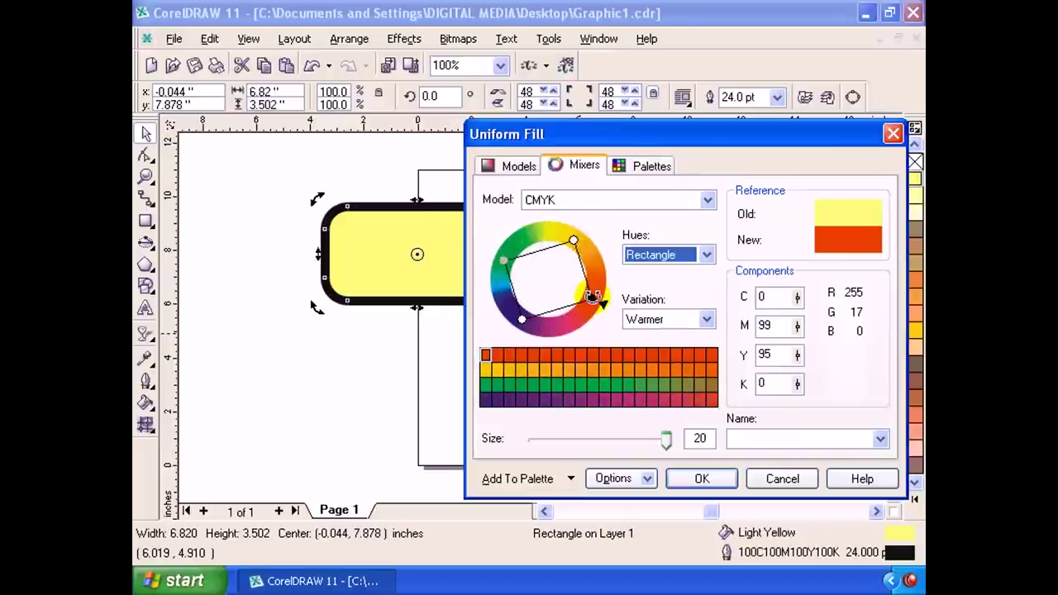
{"action": "mouse_move", "coordinate": [592, 295]}
{"action": "left_mouse_down"}
{"action": "mouse_move", "coordinate": [578, 310]}
{"action": "mouse_move", "coordinate": [484, 309]}
{"action": "mouse_move", "coordinate": [584, 273]}
{"action": "mouse_move", "coordinate": [555, 325]}
{"action": "mouse_move", "coordinate": [467, 323]}
{"action": "mouse_move", "coordinate": [573, 242]}
{"action": "mouse_move", "coordinate": [576, 293]}
{"action": "left_mouse_up"}
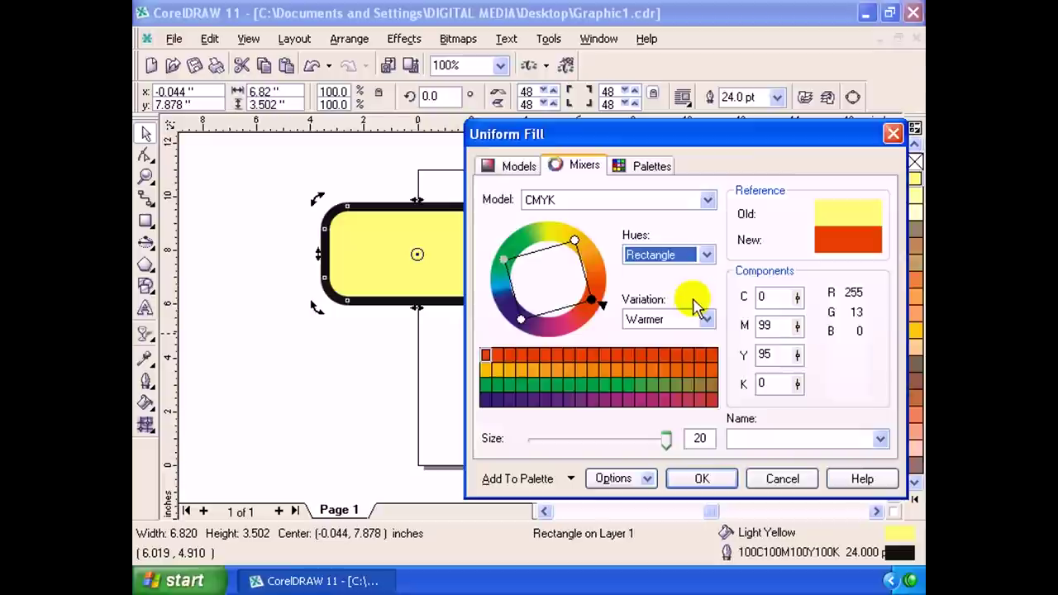
{"action": "left_click", "coordinate": [706, 321]}
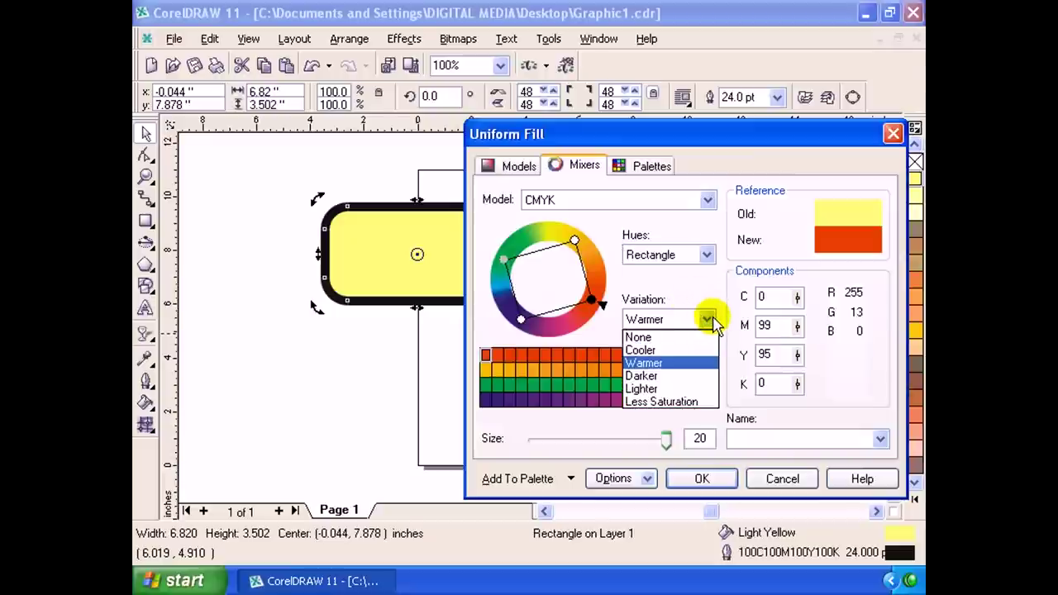
{"action": "left_click", "coordinate": [709, 322]}
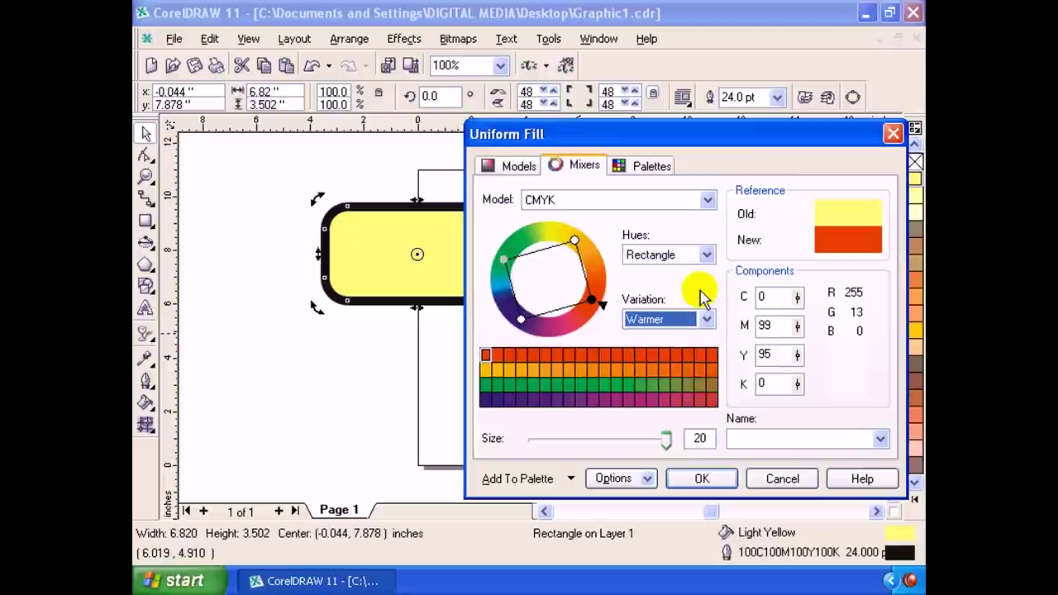
{"action": "left_click", "coordinate": [708, 322]}
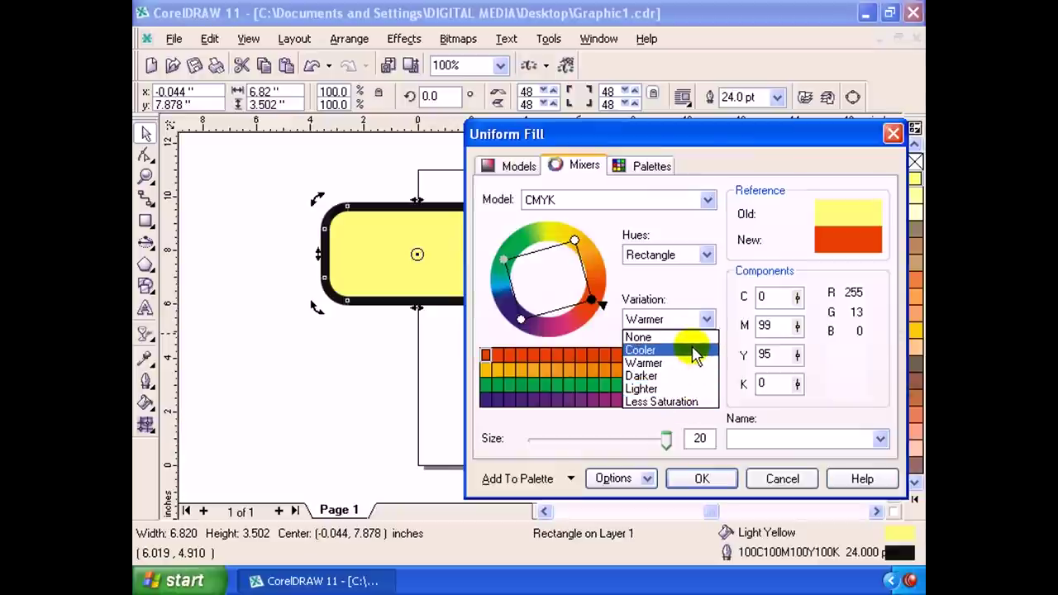
{"action": "left_click", "coordinate": [694, 350]}
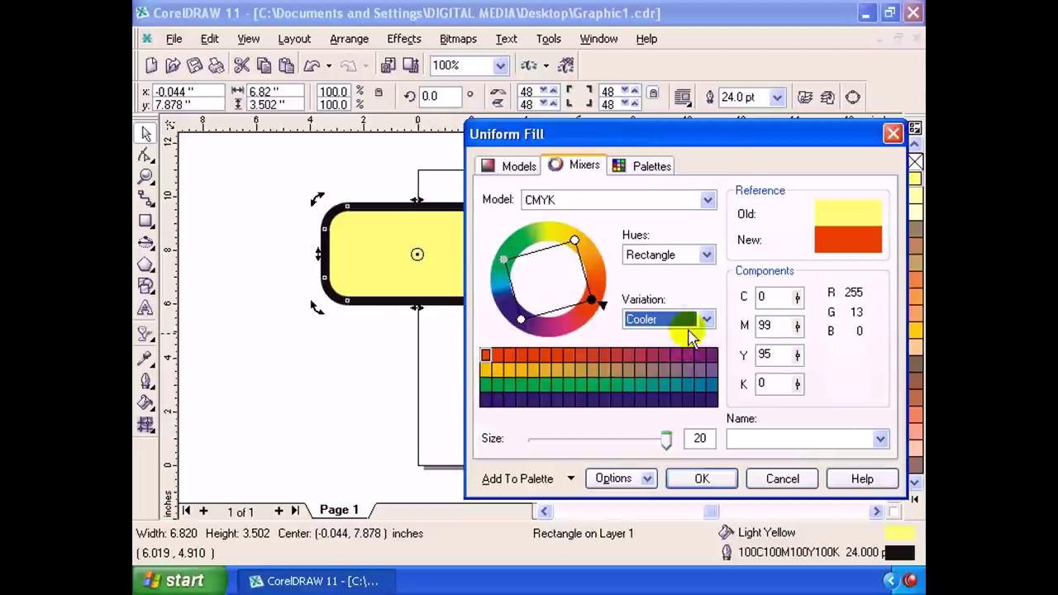
{"action": "left_click", "coordinate": [707, 320]}
{"action": "left_click", "coordinate": [690, 368]}
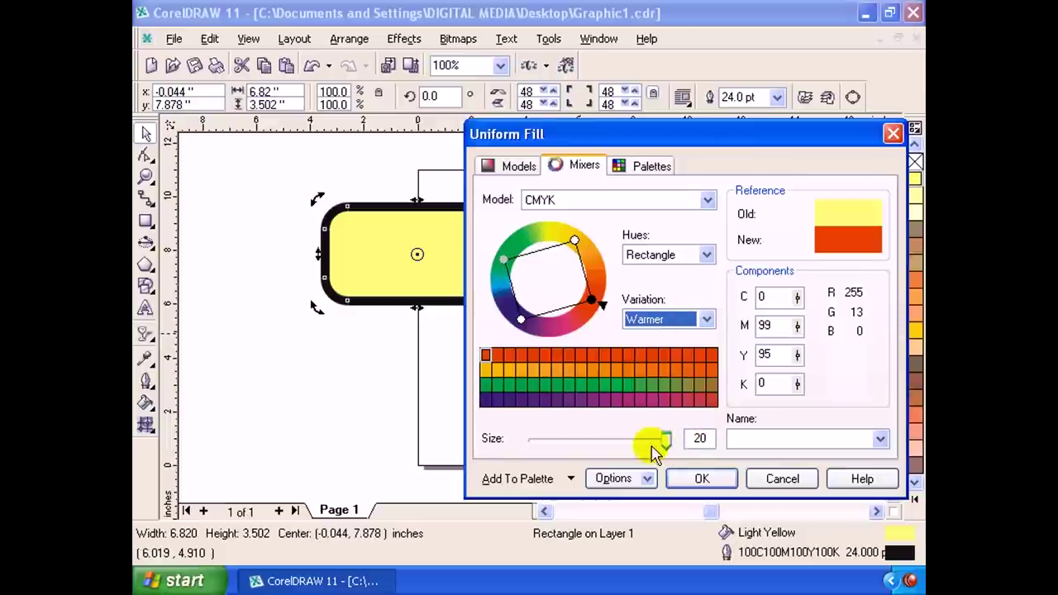
{"action": "mouse_move", "coordinate": [663, 442]}
{"action": "left_mouse_down"}
{"action": "mouse_move", "coordinate": [534, 444]}
{"action": "mouse_move", "coordinate": [690, 449]}
{"action": "left_mouse_up"}
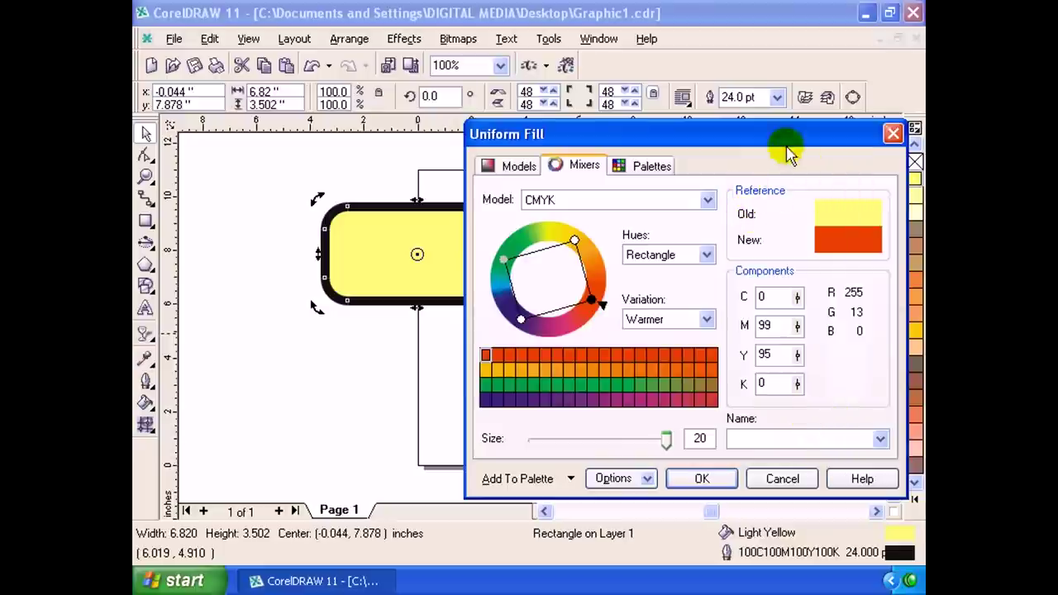
{"action": "left_click_drag", "start_coordinate": [779, 133], "coordinate": [740, 132]}
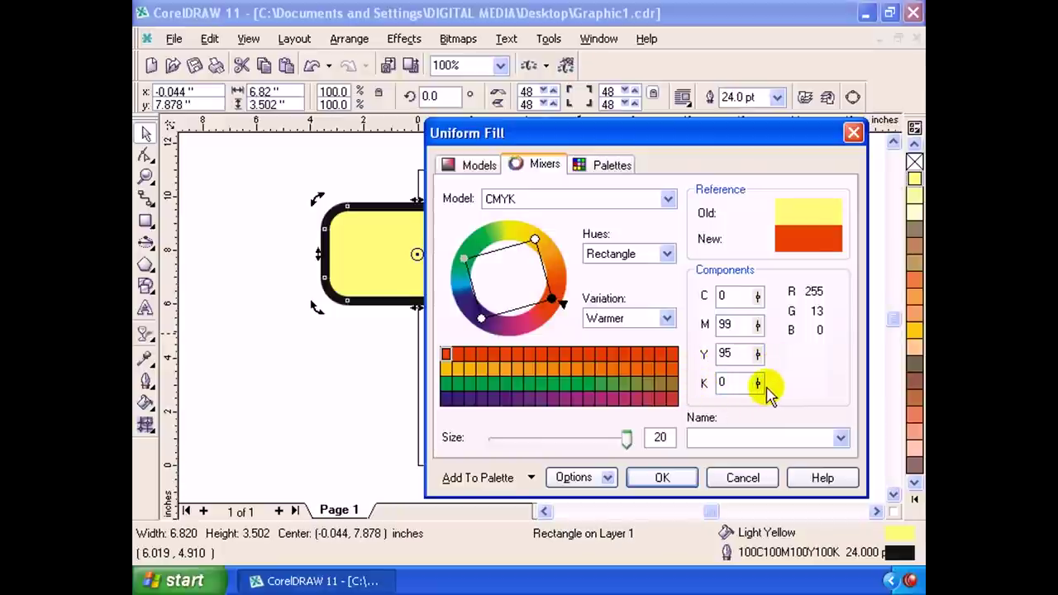
Raise black, lower magenta to 47, raise cyan to 33, then show the fixed palettes.
{"action": "left_click", "coordinate": [757, 382]}
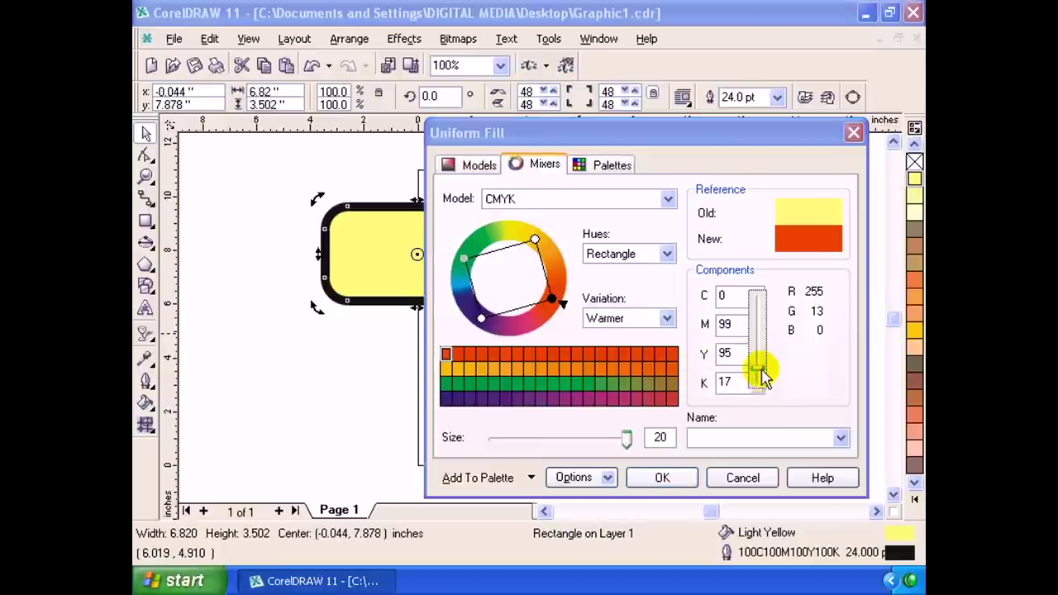
{"action": "left_click_drag", "start_coordinate": [761, 377], "coordinate": [758, 372]}
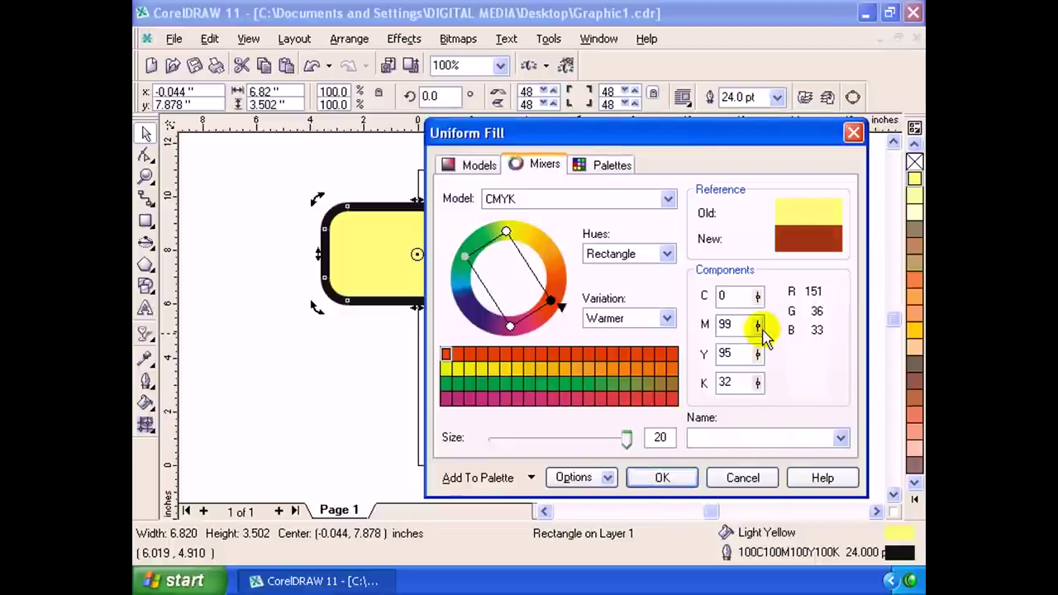
{"action": "left_click_drag", "start_coordinate": [756, 324], "coordinate": [761, 381]}
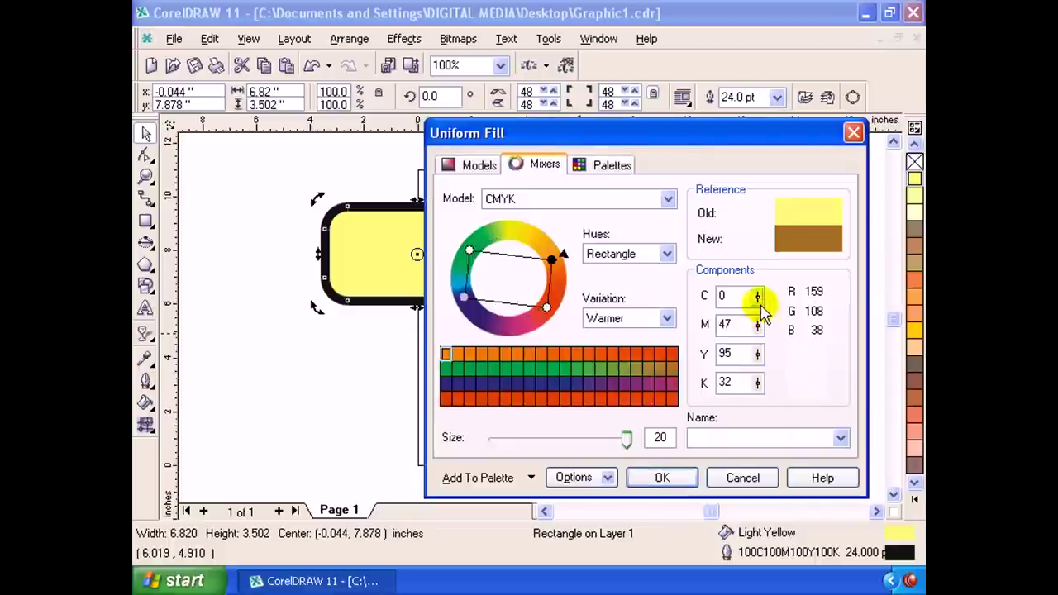
{"action": "left_click_drag", "start_coordinate": [759, 297], "coordinate": [767, 272]}
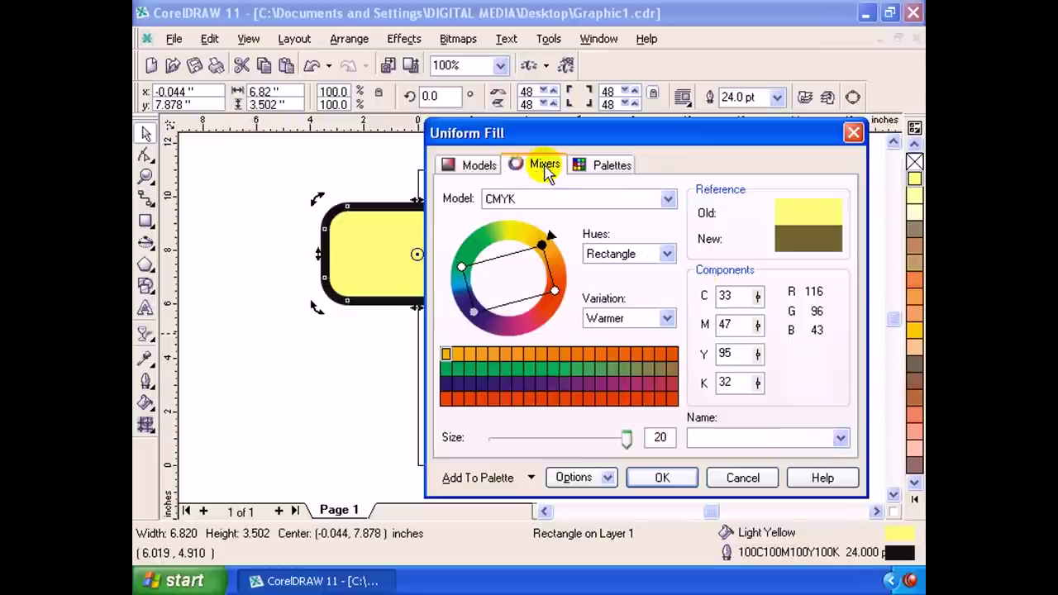
{"action": "left_click", "coordinate": [611, 168]}
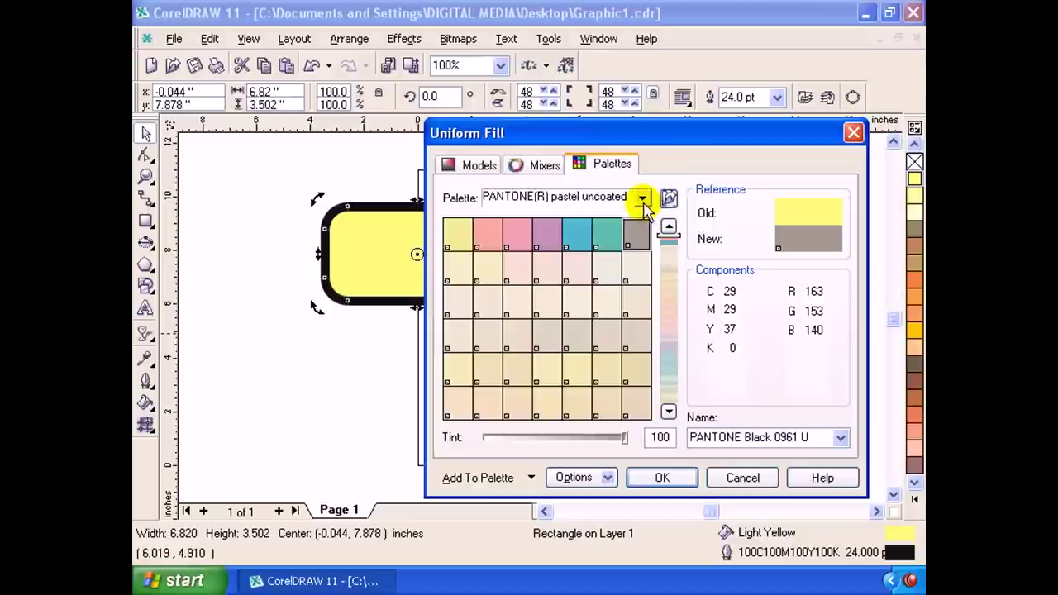
Switch the palette from HKS Colors to the Default RGB palette.
{"action": "left_click", "coordinate": [642, 198]}
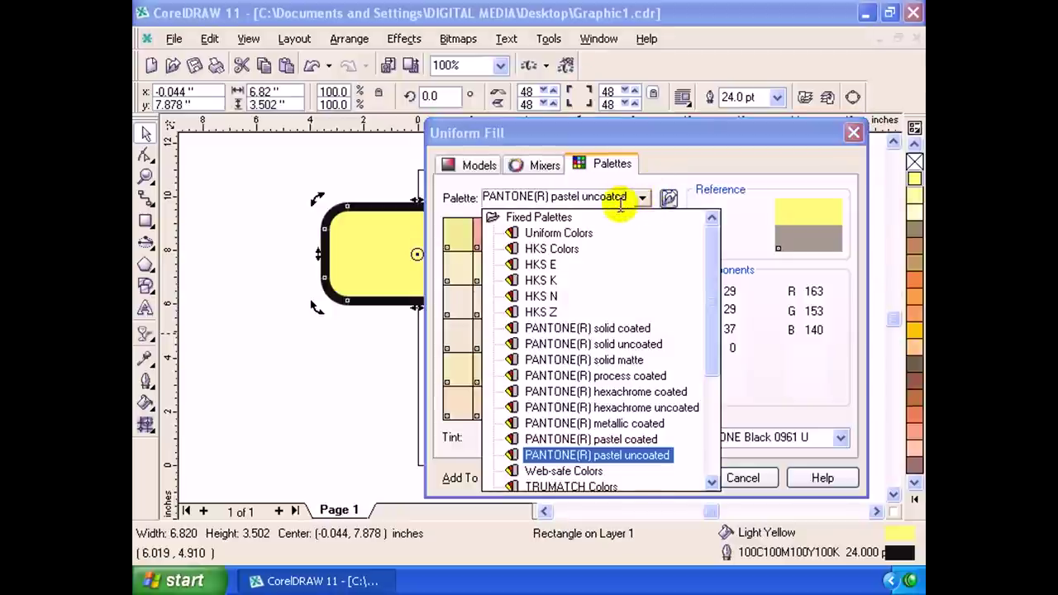
{"action": "left_click", "coordinate": [570, 249]}
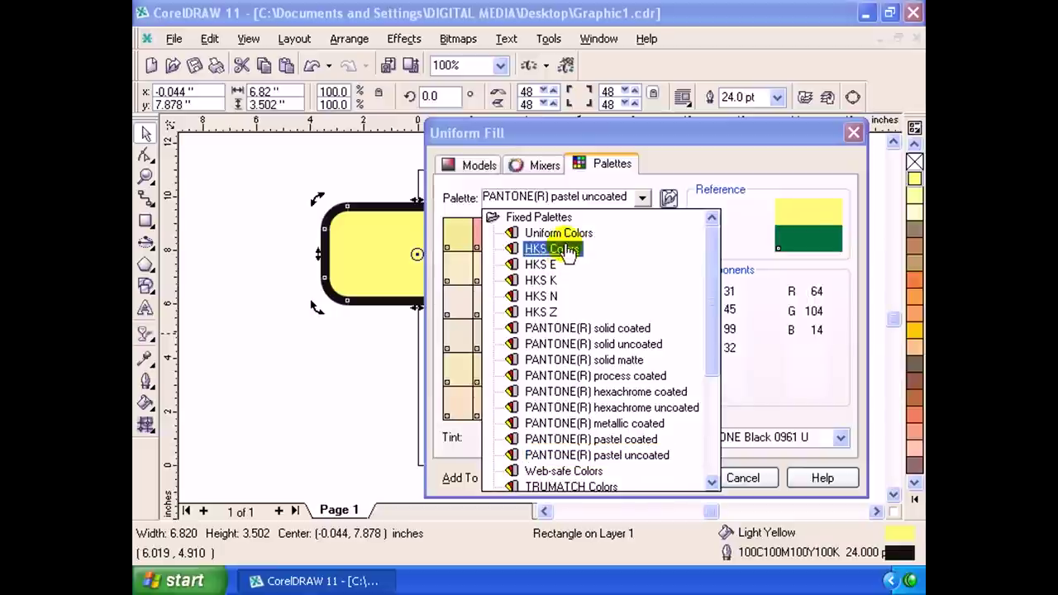
{"action": "left_click", "coordinate": [642, 199]}
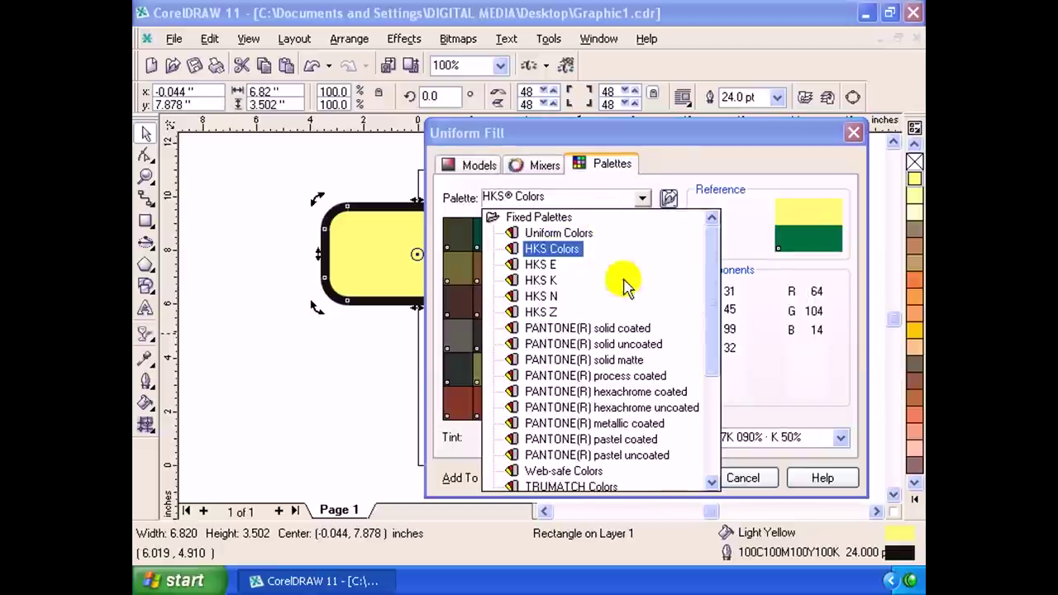
{"action": "mouse_move", "coordinate": [726, 245]}
{"action": "left_mouse_down"}
{"action": "mouse_move", "coordinate": [726, 280]}
{"action": "mouse_move", "coordinate": [713, 224]}
{"action": "mouse_move", "coordinate": [724, 368]}
{"action": "left_mouse_up"}
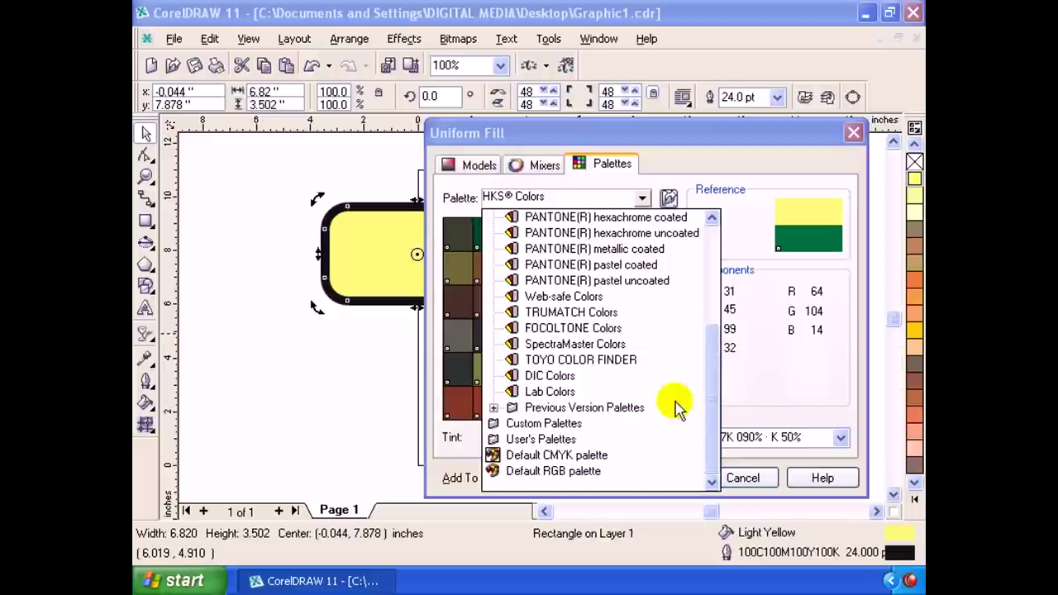
{"action": "left_click", "coordinate": [552, 470]}
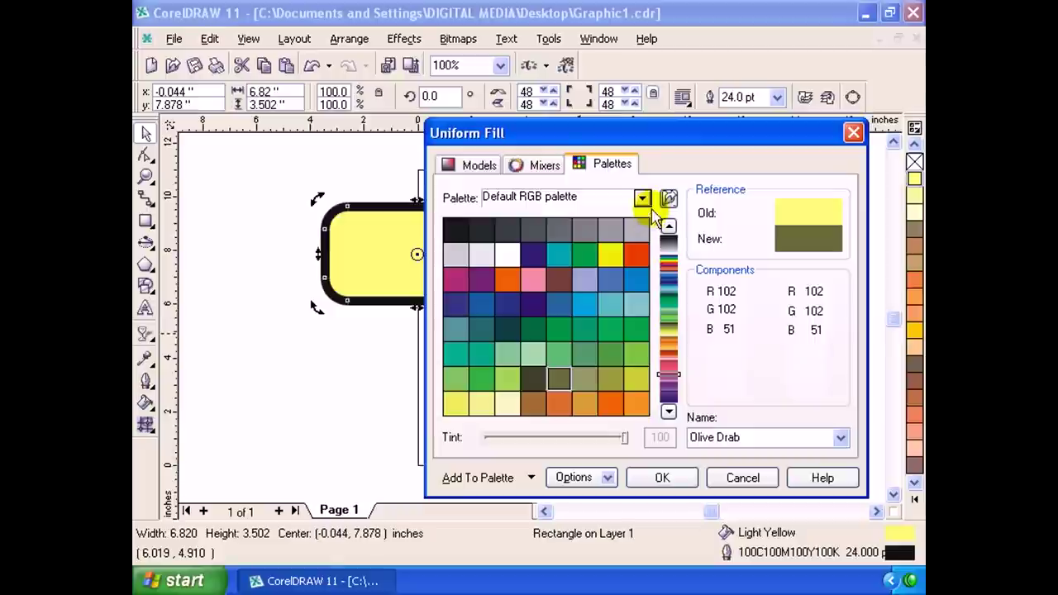
{"action": "left_click_drag", "start_coordinate": [671, 373], "coordinate": [675, 281]}
{"action": "left_click_drag", "start_coordinate": [671, 268], "coordinate": [668, 291]}
Try several Default RGB swatches, including Army Green, Khaki and Banana Yellow.
{"action": "left_click", "coordinate": [612, 284]}
{"action": "left_click", "coordinate": [609, 256]}
{"action": "left_click", "coordinate": [507, 256]}
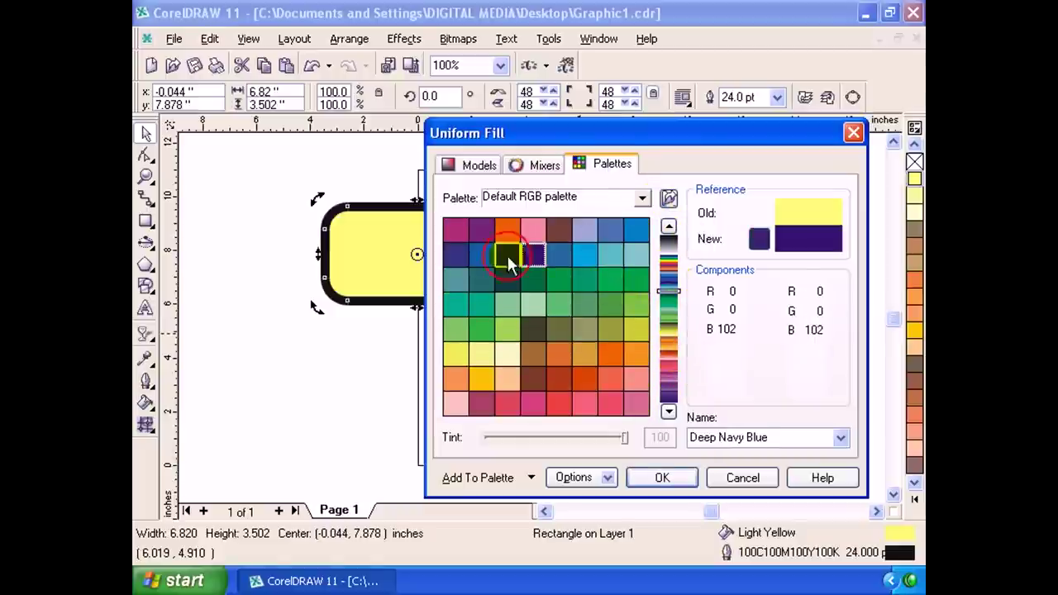
{"action": "left_click", "coordinate": [508, 280]}
{"action": "left_click", "coordinate": [481, 255]}
{"action": "left_click", "coordinate": [585, 255]}
{"action": "left_click", "coordinate": [585, 304]}
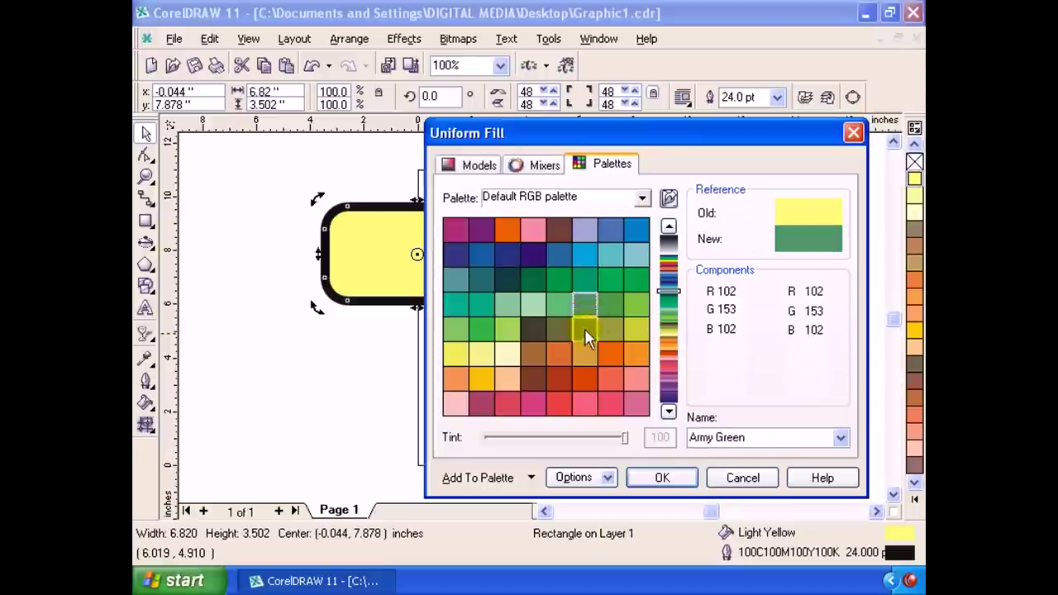
{"action": "left_click", "coordinate": [585, 329]}
{"action": "left_click", "coordinate": [627, 334]}
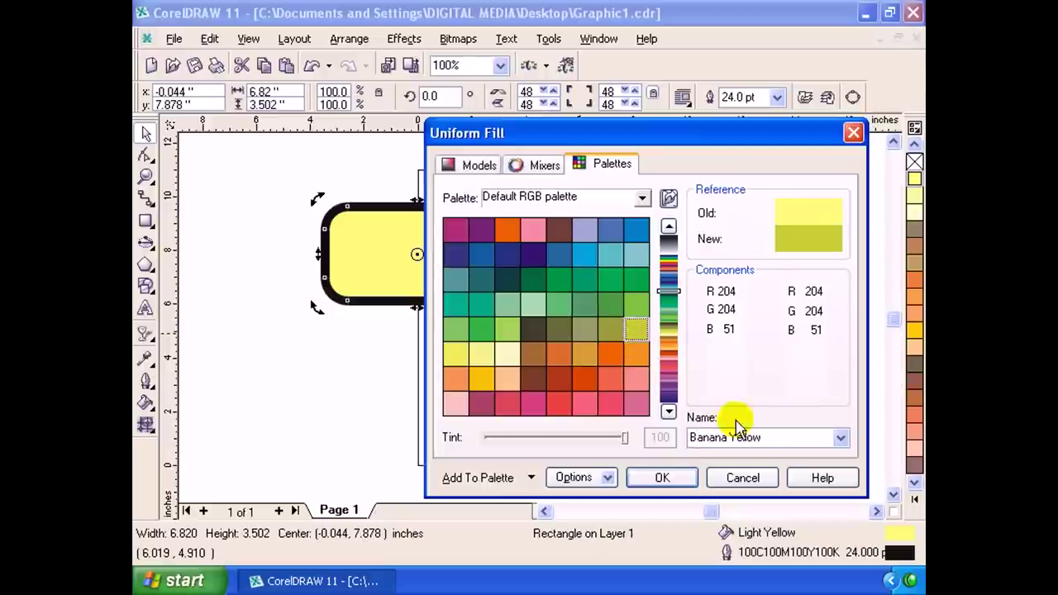
Choose Moon Green (RGB 204, 255, 102) and apply it to the rectangle with OK.
{"action": "left_click", "coordinate": [839, 437]}
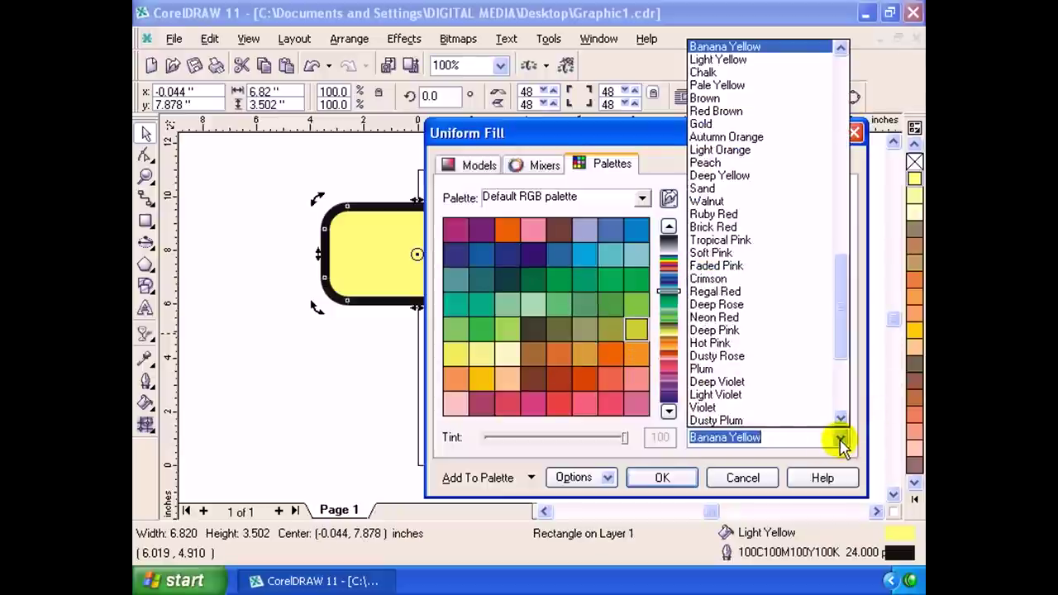
{"action": "left_click", "coordinate": [744, 253]}
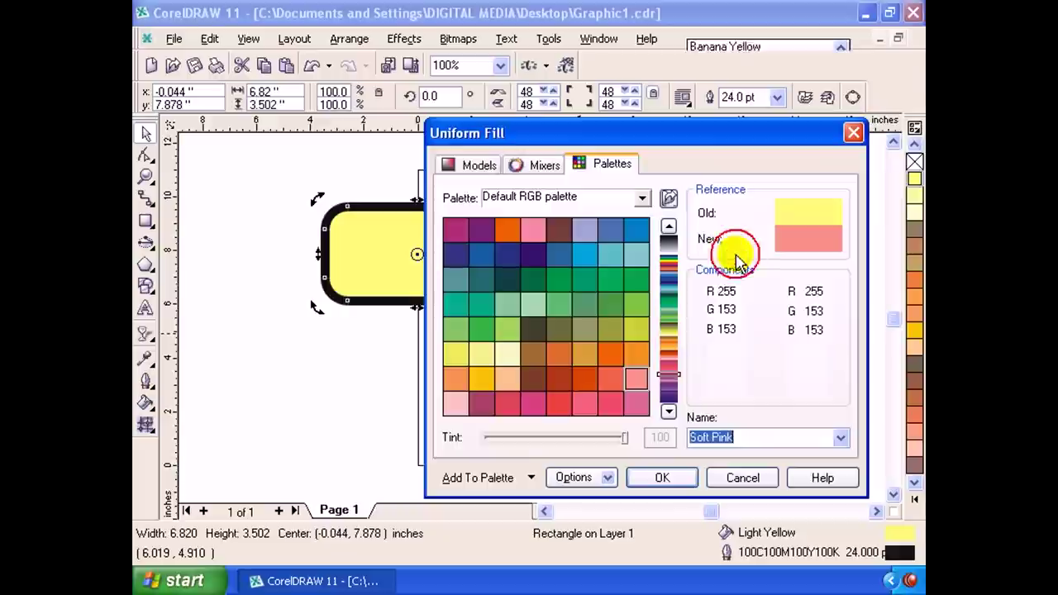
{"action": "left_click", "coordinate": [610, 354]}
{"action": "left_click", "coordinate": [578, 311]}
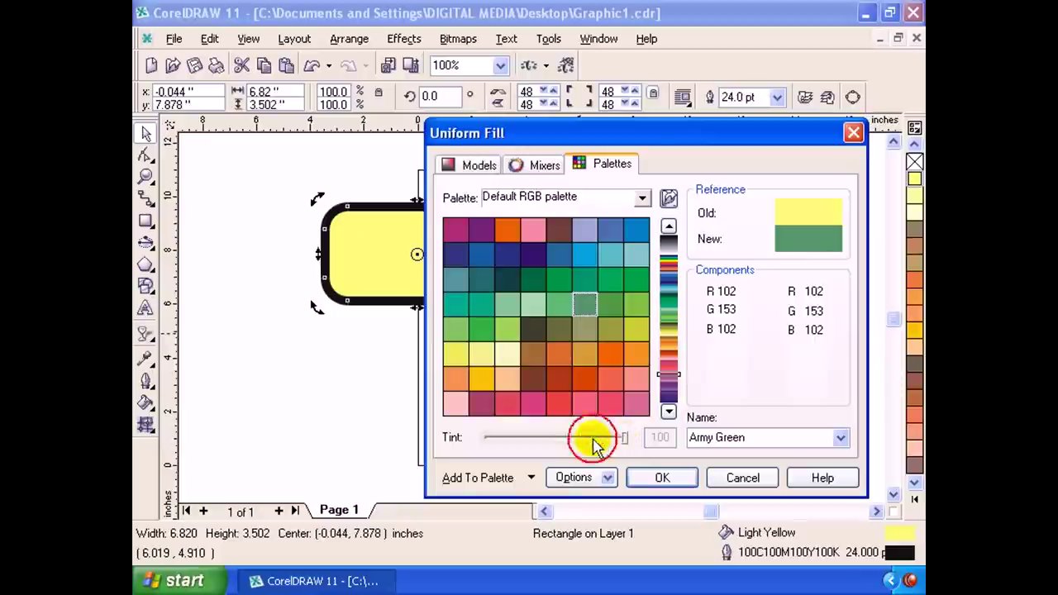
{"action": "left_click", "coordinate": [507, 329]}
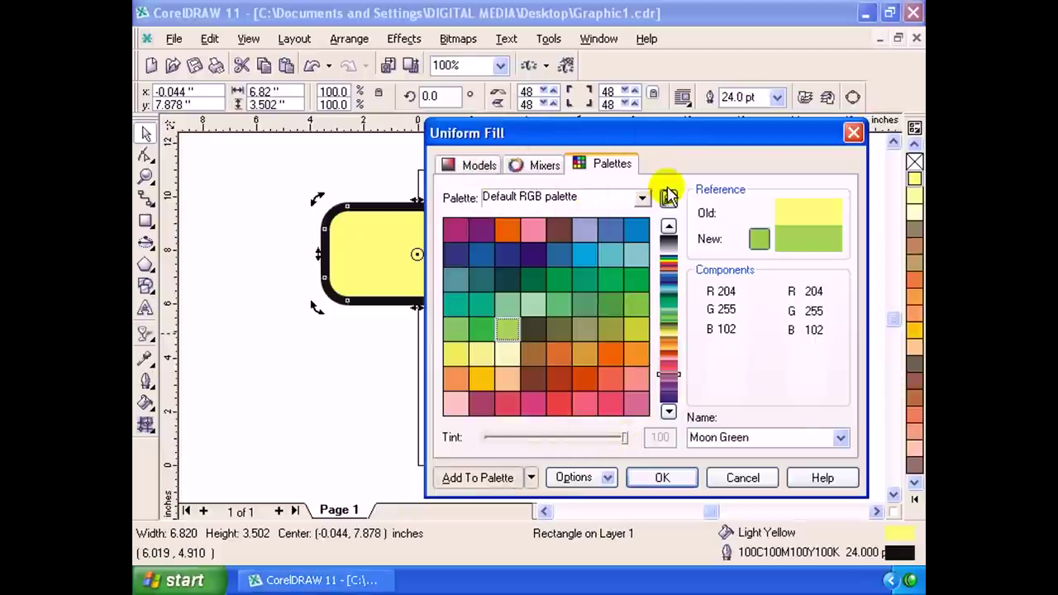
{"action": "left_click", "coordinate": [663, 478]}
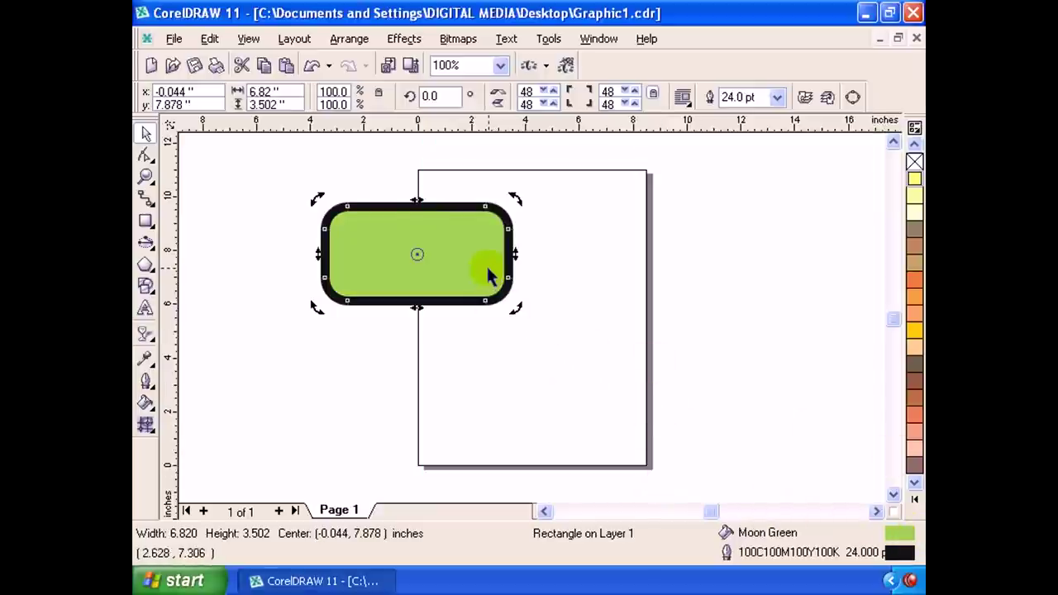
Reselect the rounded rectangle and open its Outline Pen settings.
{"action": "left_click", "coordinate": [488, 269]}
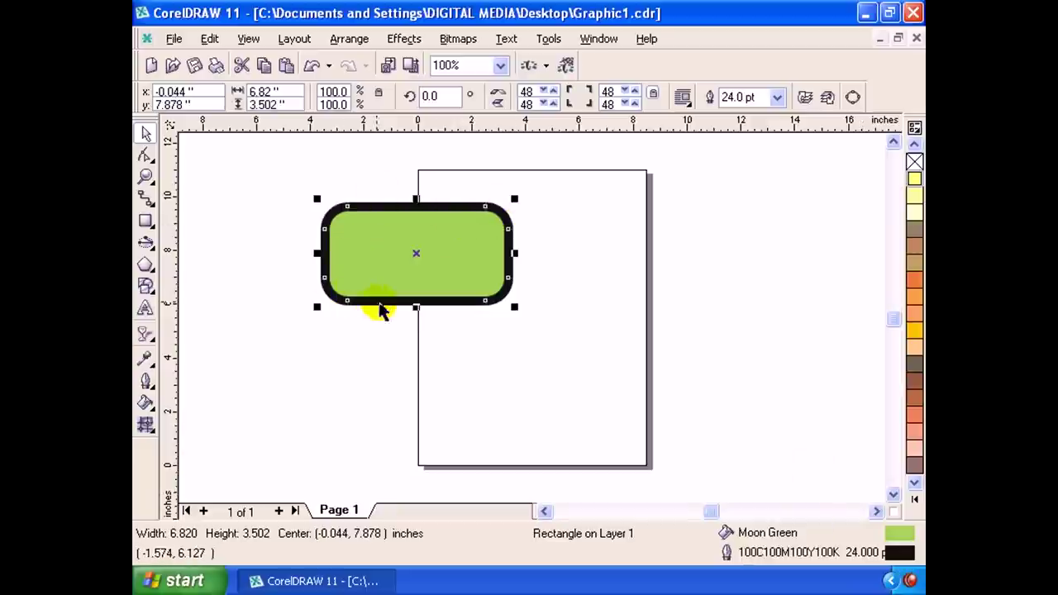
{"action": "left_click", "coordinate": [489, 306]}
{"action": "left_click", "coordinate": [489, 304]}
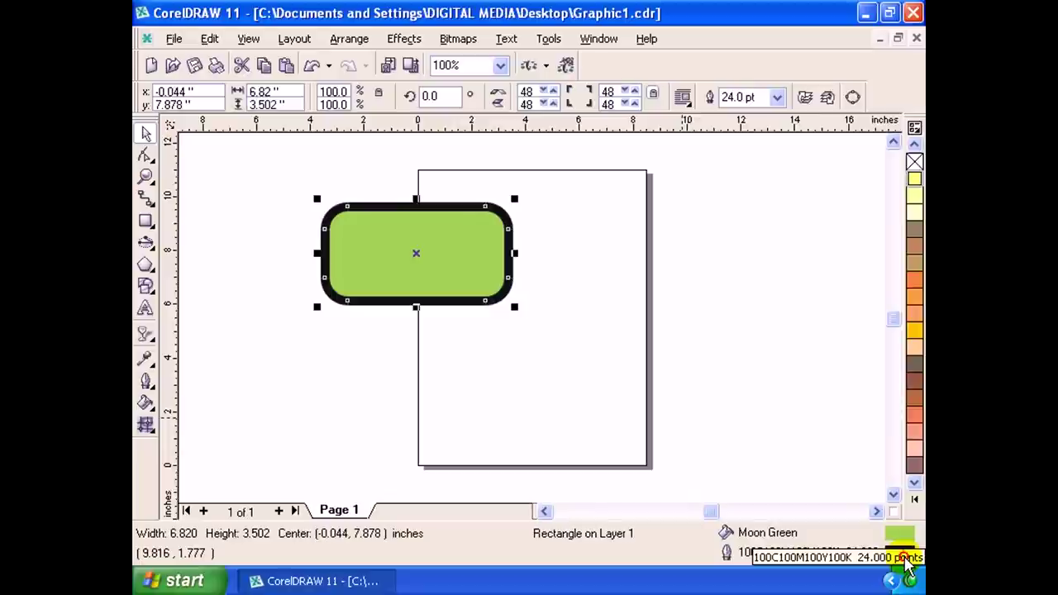
{"action": "double_click", "coordinate": [905, 555]}
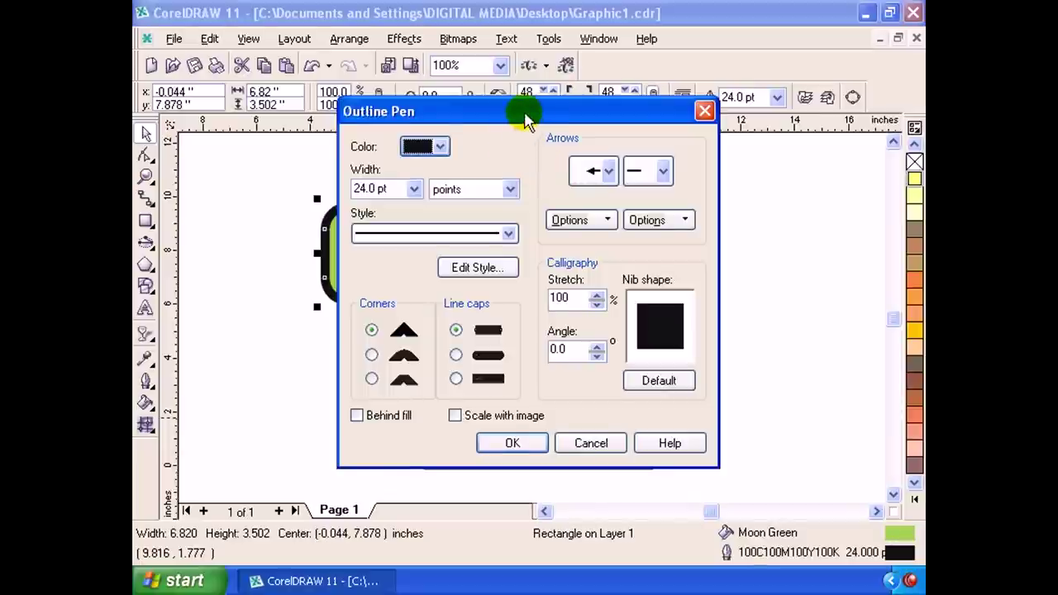
{"action": "mouse_move", "coordinate": [526, 120]}
{"action": "left_mouse_down"}
{"action": "mouse_move", "coordinate": [528, 142]}
{"action": "mouse_move", "coordinate": [594, 133]}
{"action": "left_mouse_up"}
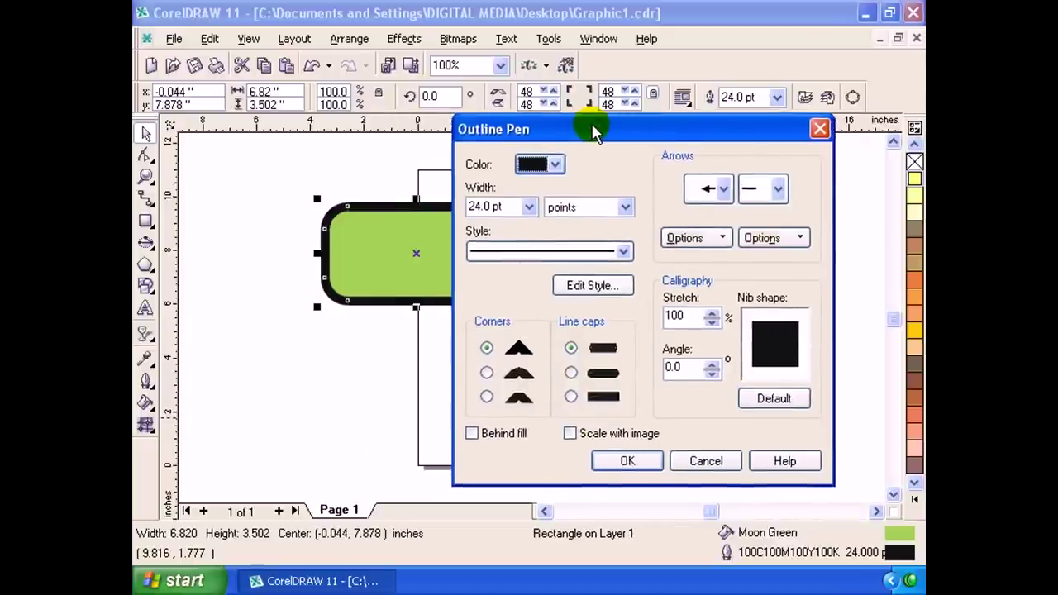
Try red as the outline colour from the colour choices.
{"action": "left_click", "coordinate": [555, 165]}
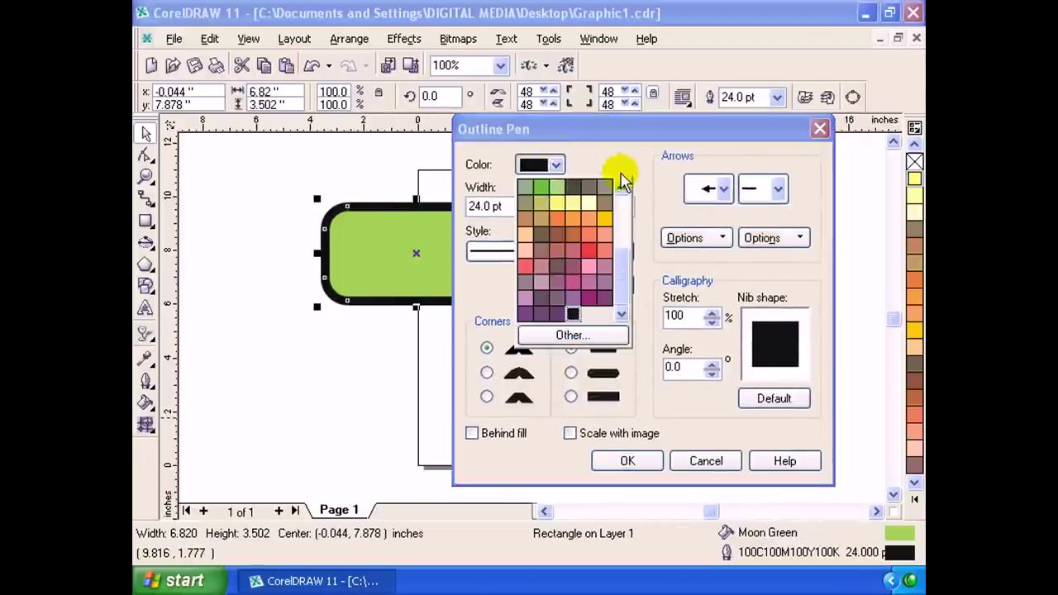
{"action": "mouse_move", "coordinate": [626, 272]}
{"action": "left_mouse_down"}
{"action": "mouse_move", "coordinate": [627, 208]}
{"action": "mouse_move", "coordinate": [633, 284]}
{"action": "left_mouse_up"}
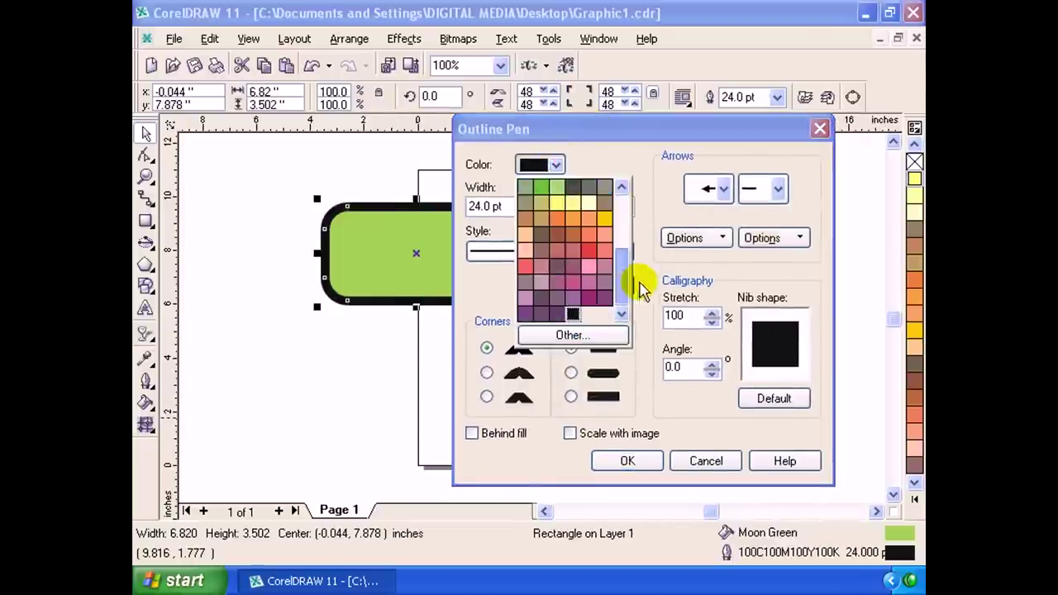
{"action": "left_click", "coordinate": [584, 251]}
{"action": "left_click", "coordinate": [556, 164]}
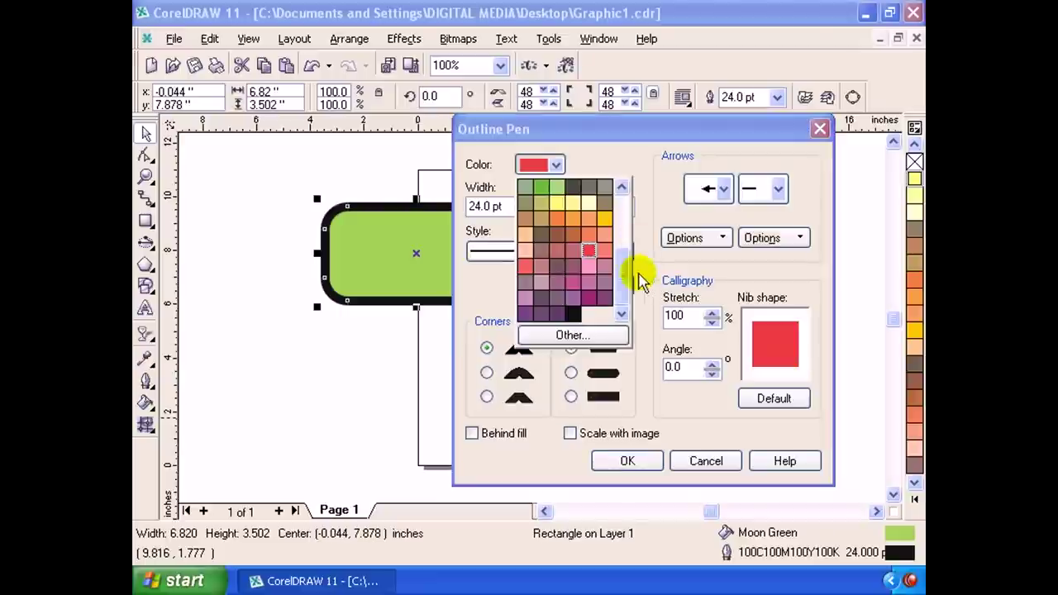
{"action": "mouse_move", "coordinate": [626, 265]}
{"action": "left_mouse_down"}
{"action": "mouse_move", "coordinate": [623, 198]}
{"action": "mouse_move", "coordinate": [620, 306]}
{"action": "left_mouse_up"}
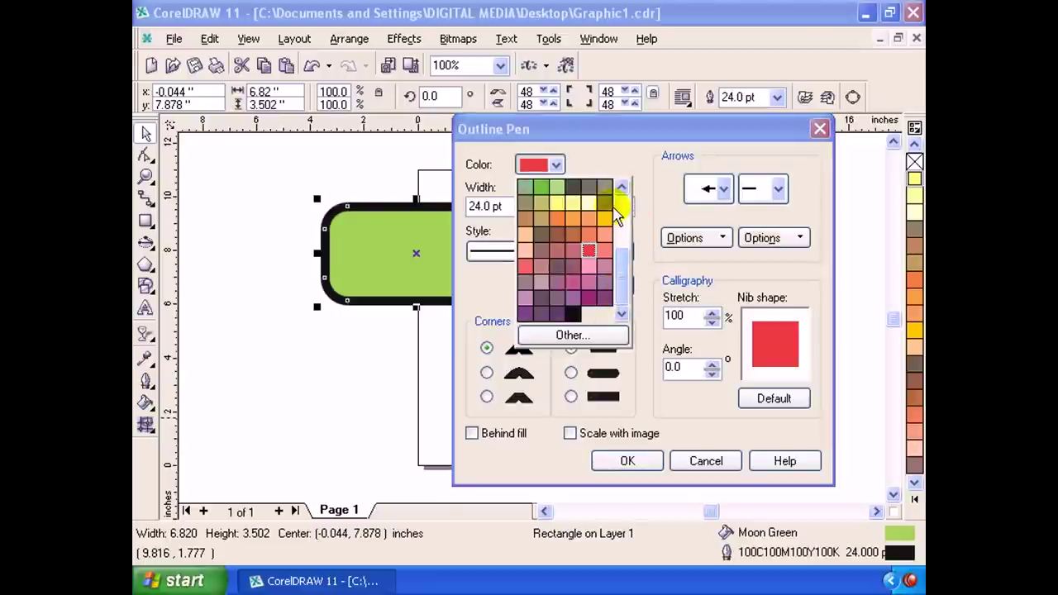
Set the outline colour to magenta, CMYK 35/99/3/0, in the full colour picker.
{"action": "left_click", "coordinate": [584, 336]}
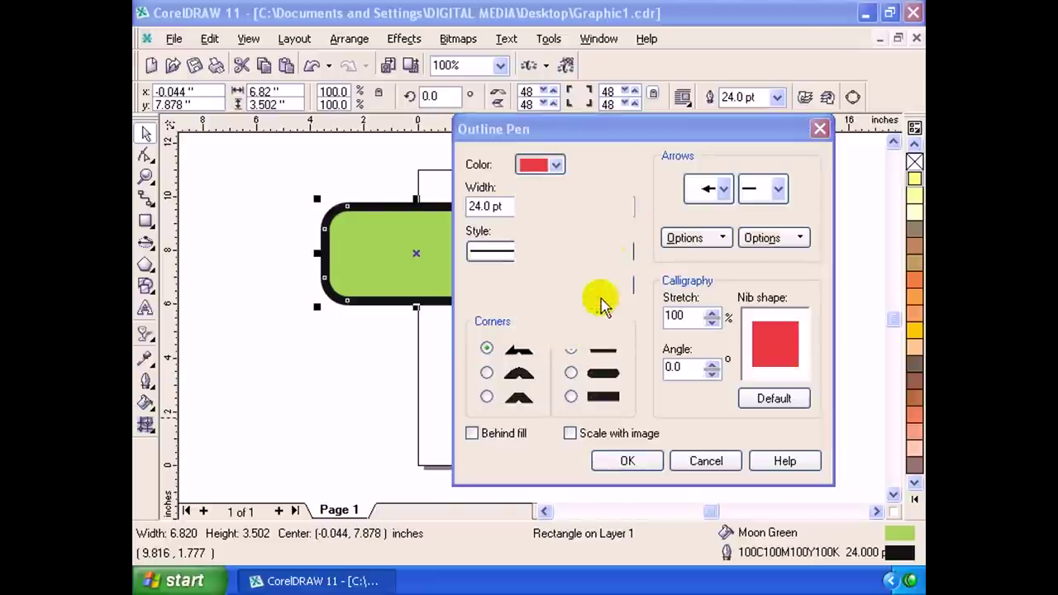
{"action": "left_click_drag", "start_coordinate": [633, 138], "coordinate": [504, 132]}
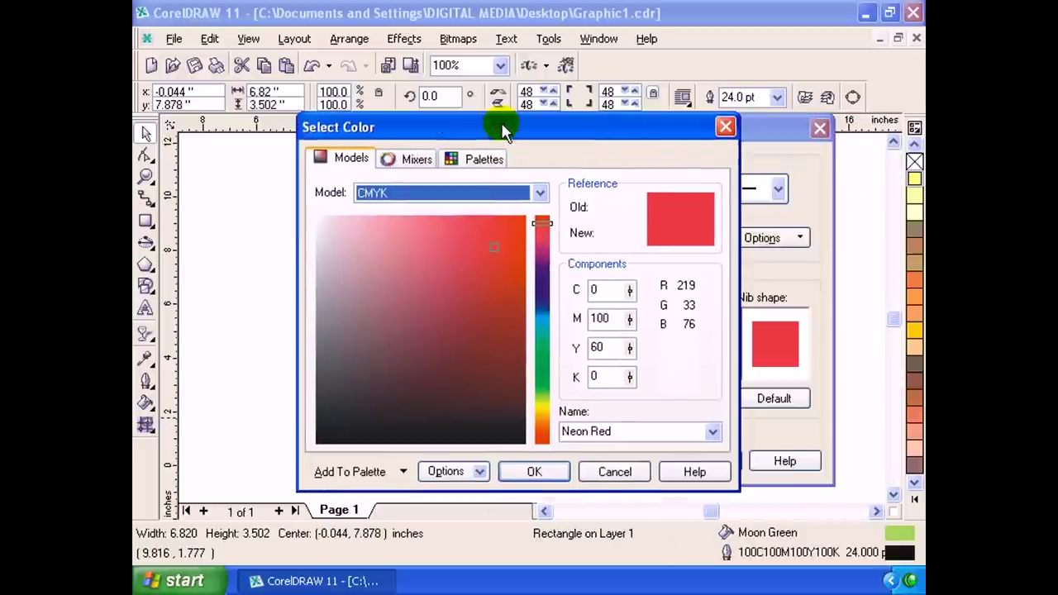
{"action": "left_click_drag", "start_coordinate": [535, 208], "coordinate": [515, 217]}
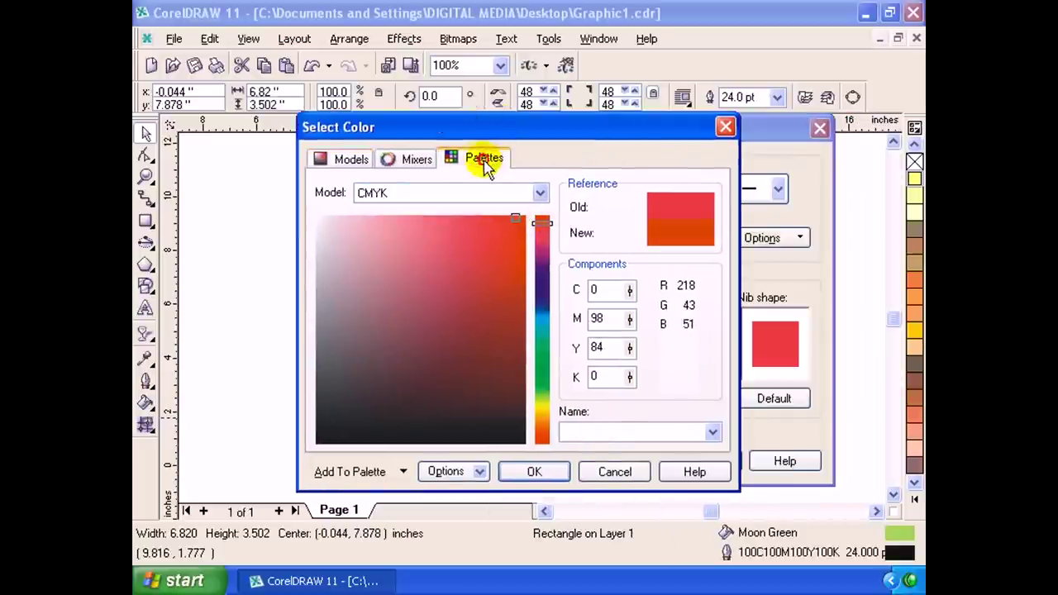
{"action": "left_click", "coordinate": [409, 159]}
{"action": "left_click", "coordinate": [342, 160]}
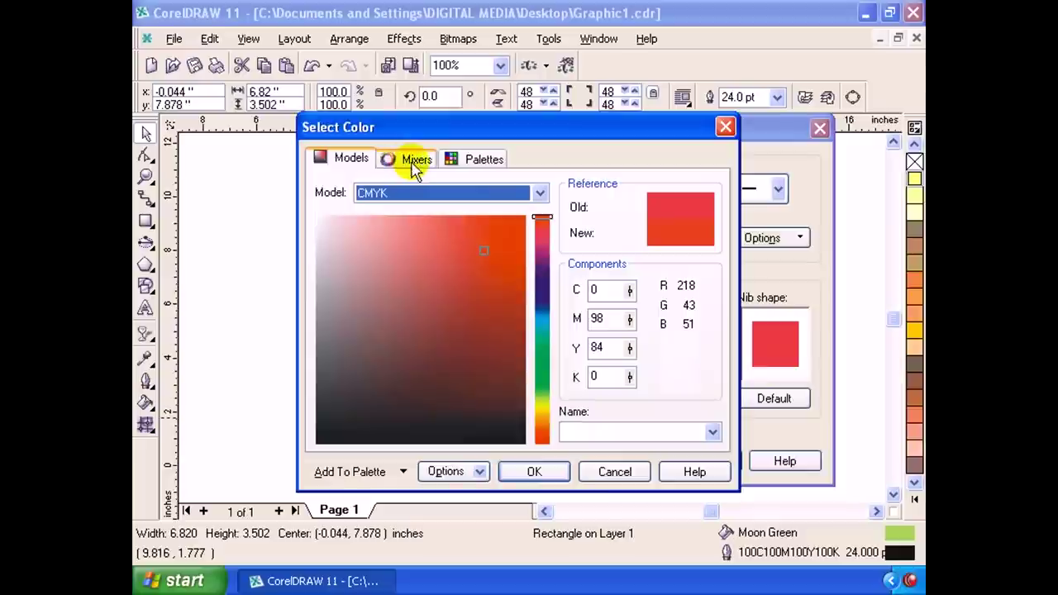
{"action": "left_click_drag", "start_coordinate": [541, 218], "coordinate": [542, 254]}
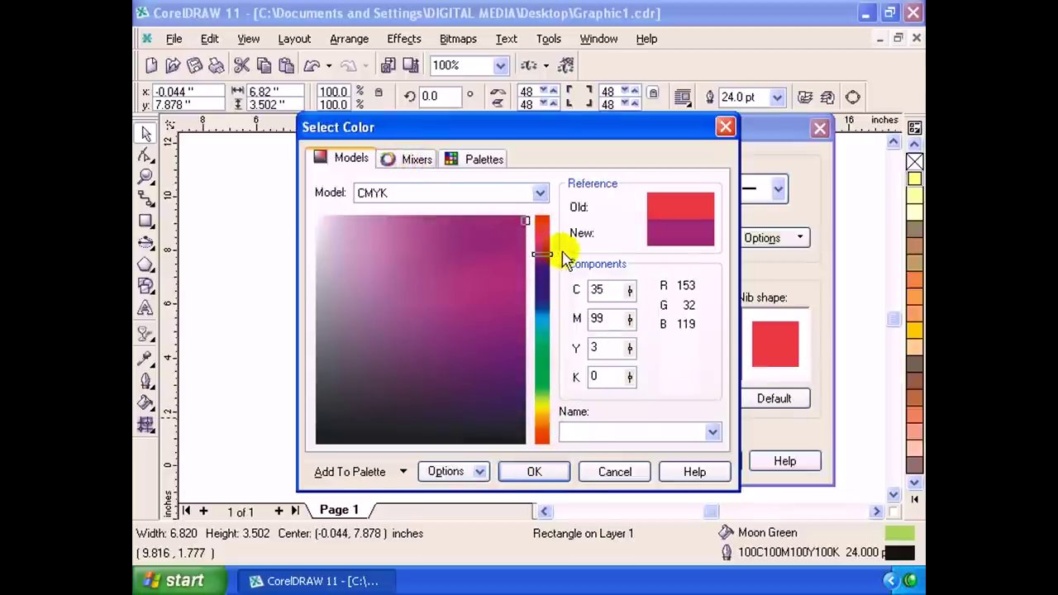
{"action": "left_click", "coordinate": [536, 470]}
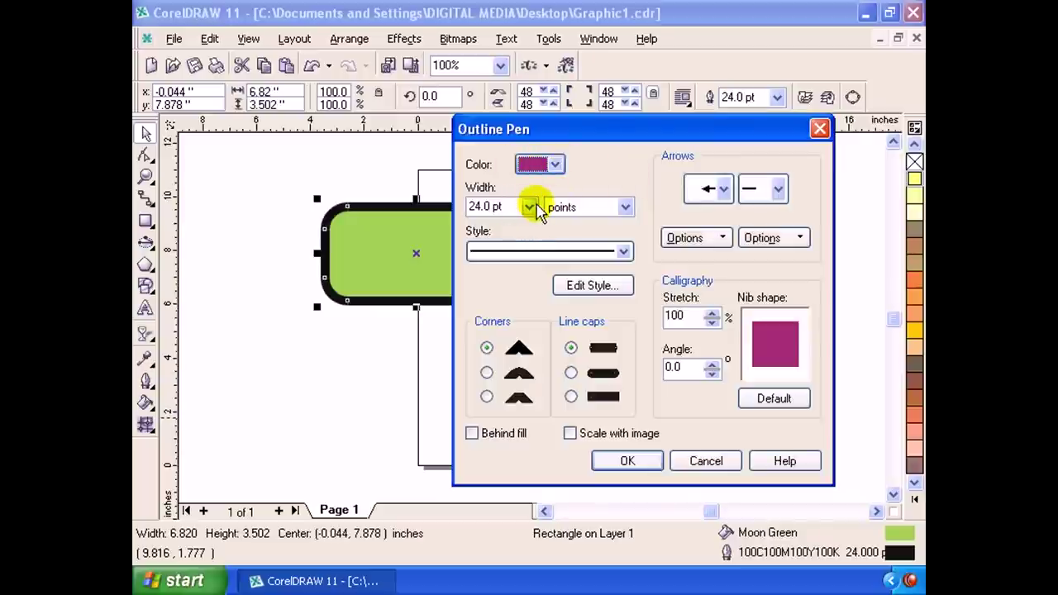
Keep the outline width at 24.0 pt, measured in points.
{"action": "left_click", "coordinate": [529, 206]}
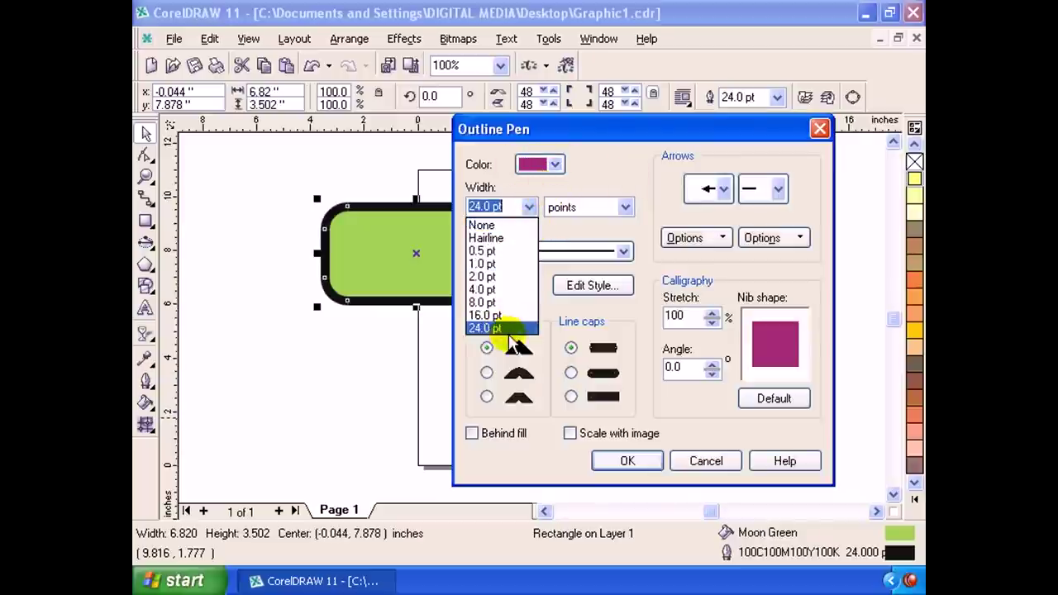
{"action": "left_click", "coordinate": [510, 334]}
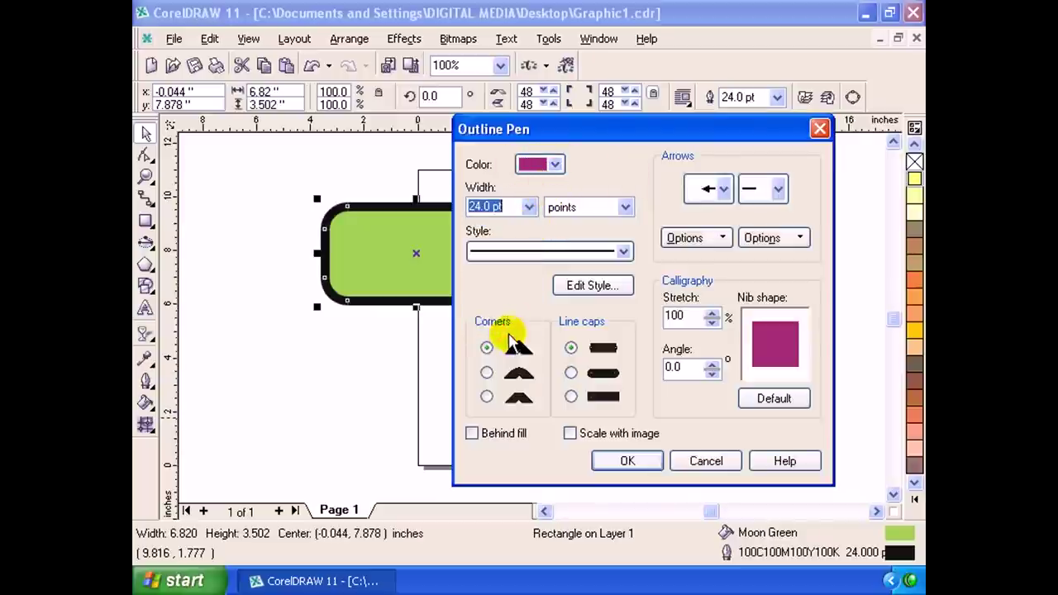
{"action": "left_click", "coordinate": [625, 207]}
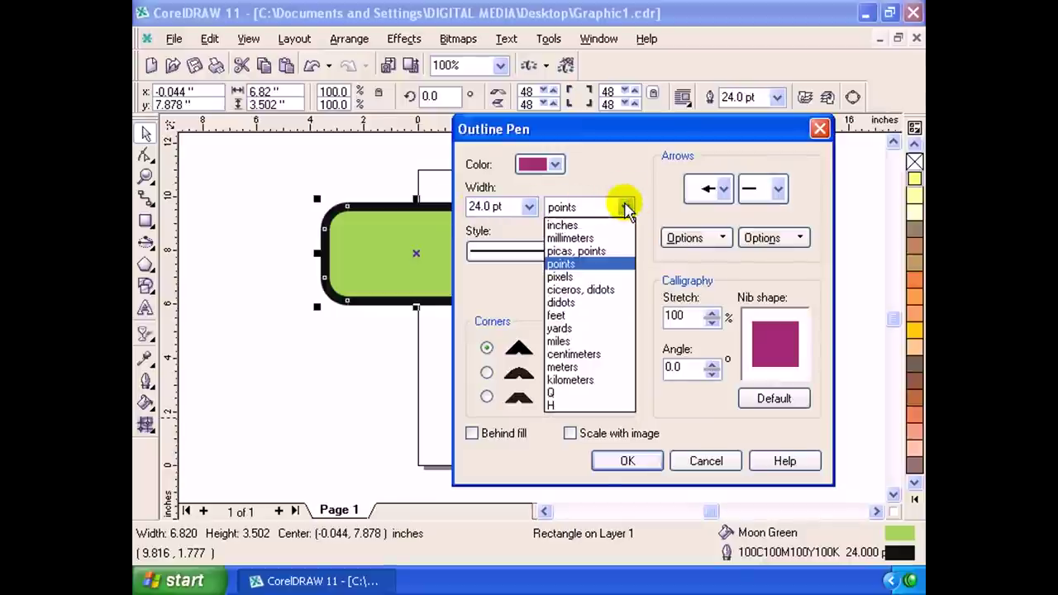
{"action": "left_click", "coordinate": [626, 206]}
{"action": "left_click", "coordinate": [626, 206]}
{"action": "left_click", "coordinate": [625, 206]}
{"action": "left_click", "coordinate": [625, 206]}
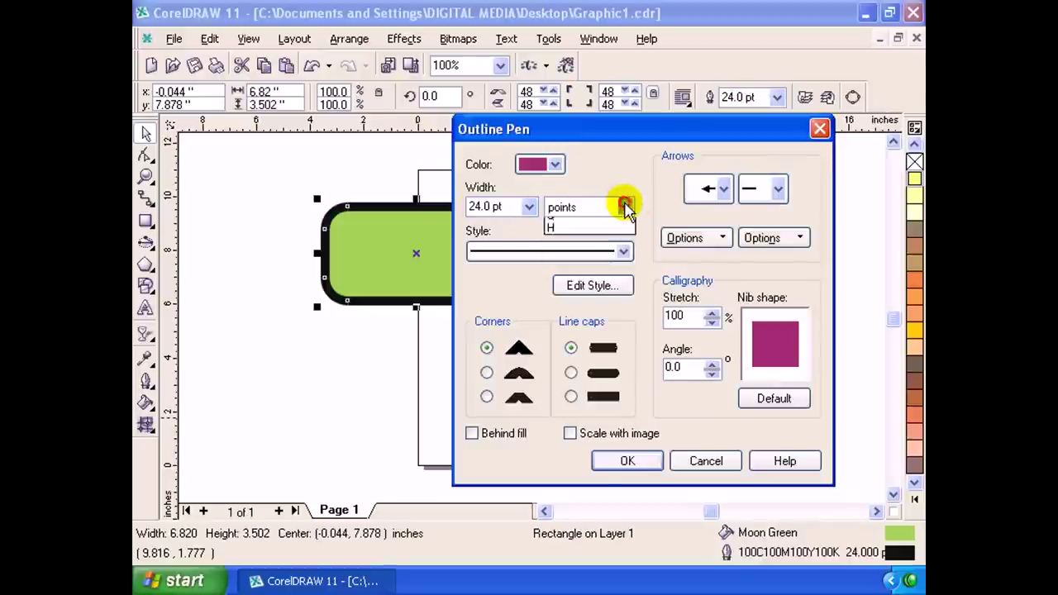
{"action": "left_click", "coordinate": [625, 207]}
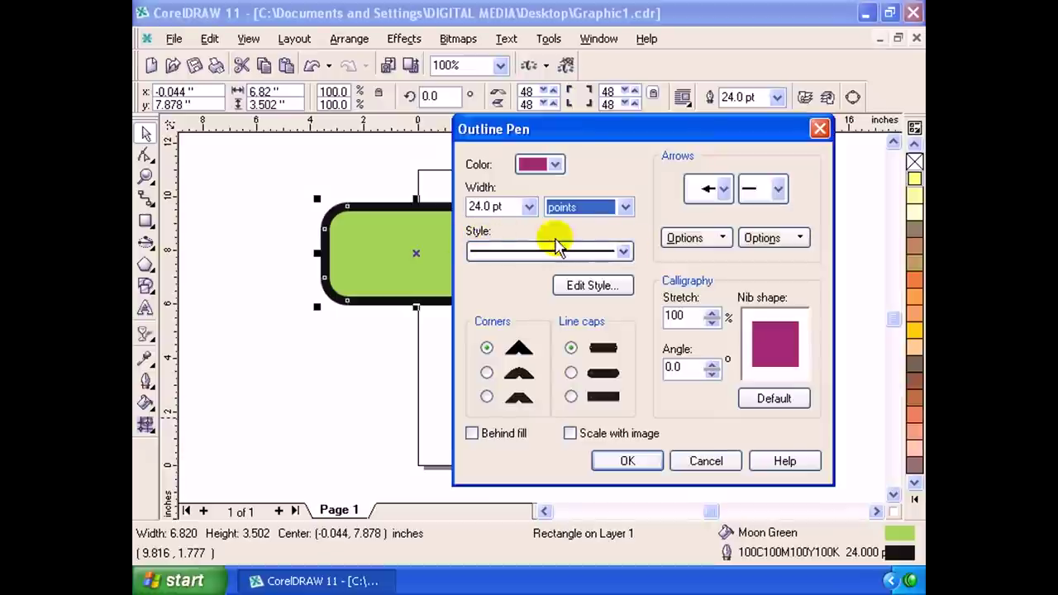
Try a dotted line style, then return the outline to a solid line.
{"action": "left_click", "coordinate": [624, 252]}
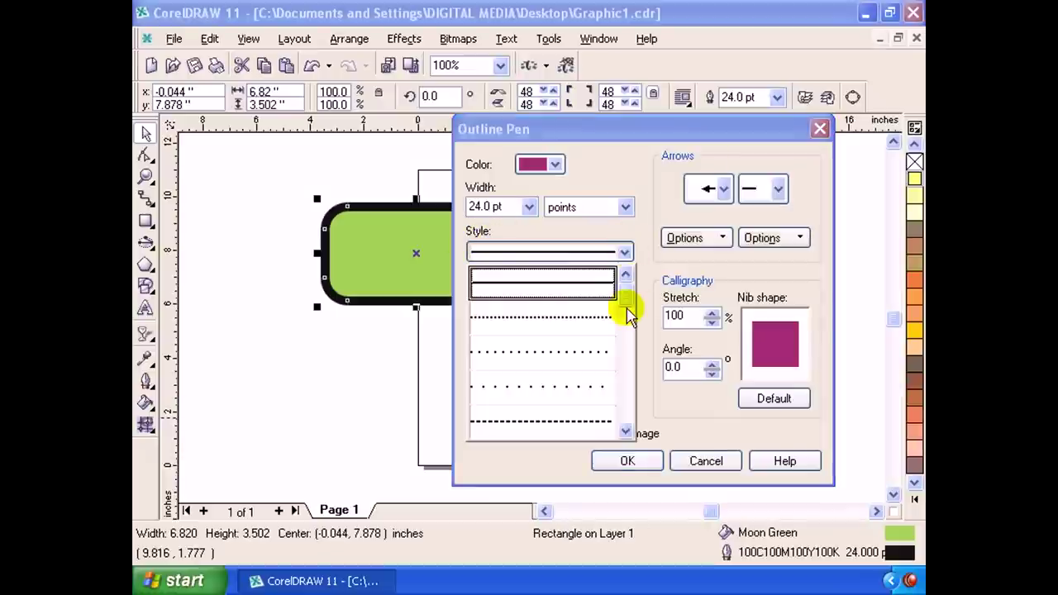
{"action": "mouse_move", "coordinate": [625, 307]}
{"action": "left_mouse_down"}
{"action": "mouse_move", "coordinate": [628, 411]}
{"action": "mouse_move", "coordinate": [636, 302]}
{"action": "mouse_move", "coordinate": [625, 430]}
{"action": "mouse_move", "coordinate": [614, 290]}
{"action": "left_mouse_up"}
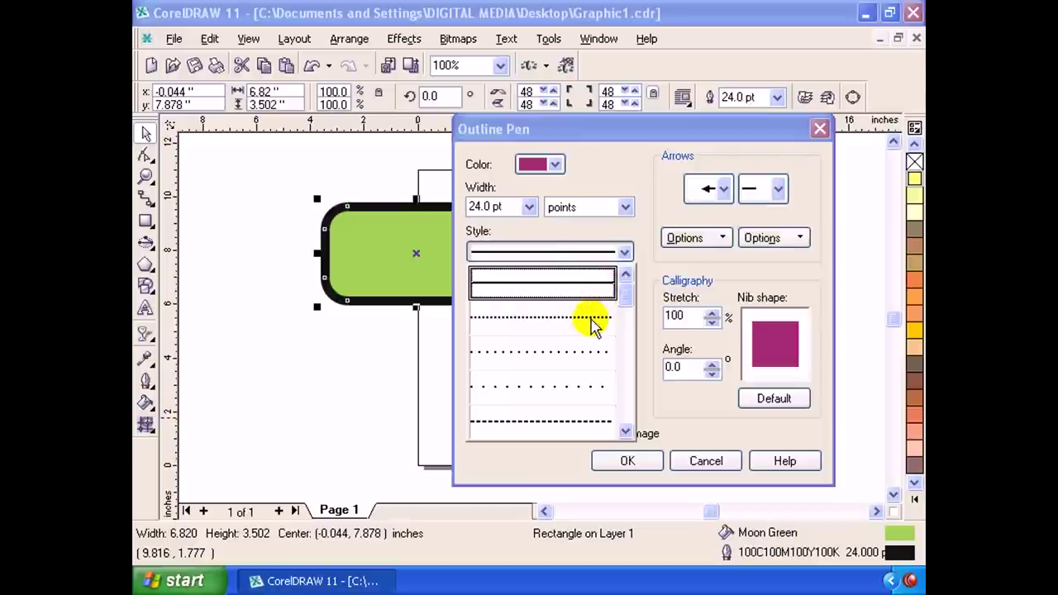
{"action": "left_click", "coordinate": [593, 324]}
{"action": "left_click", "coordinate": [624, 251]}
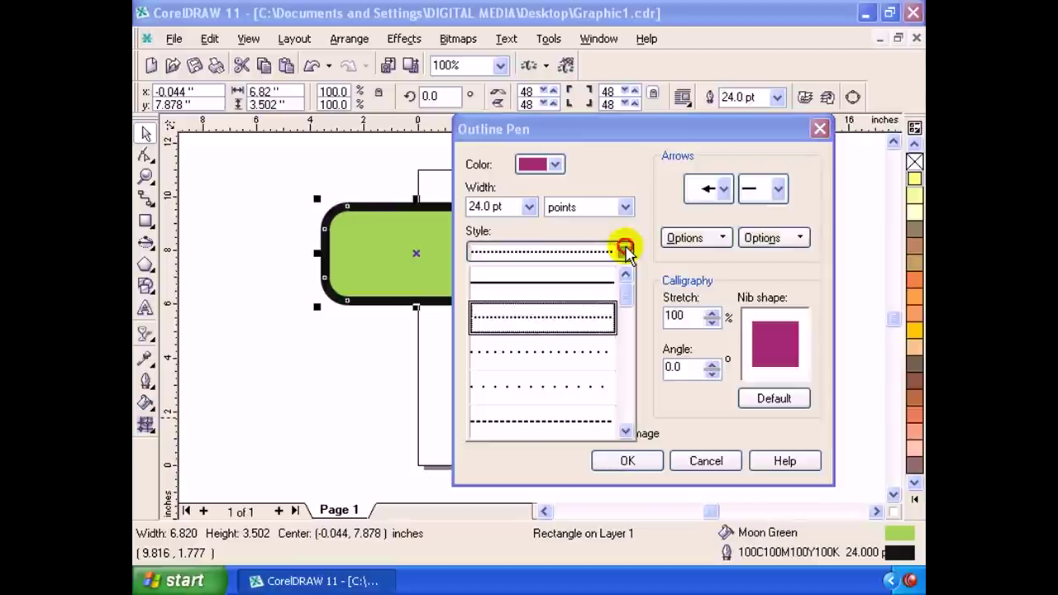
{"action": "left_click", "coordinate": [570, 283]}
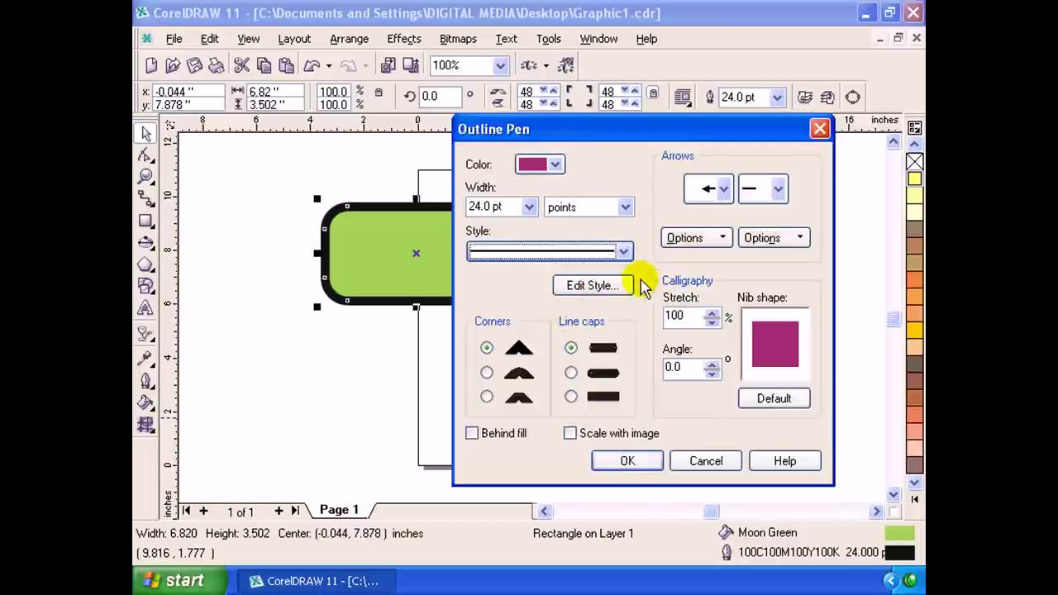
Stretch the pattern in Edit Line Style, then cancel the custom style.
{"action": "left_click", "coordinate": [594, 286]}
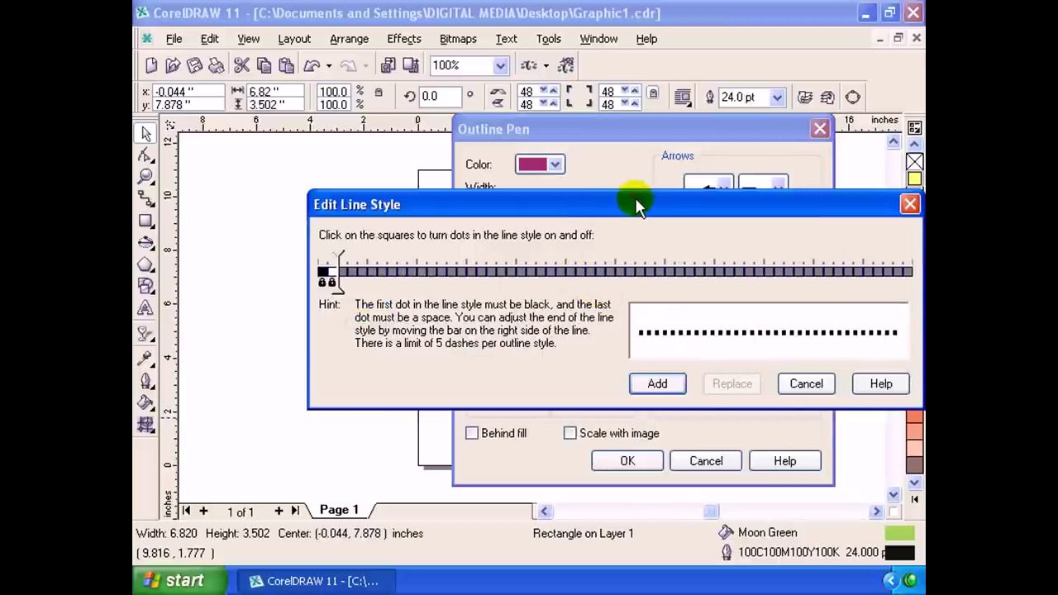
{"action": "left_click_drag", "start_coordinate": [634, 198], "coordinate": [579, 191]}
{"action": "mouse_move", "coordinate": [279, 281]}
{"action": "left_mouse_down"}
{"action": "mouse_move", "coordinate": [487, 279]}
{"action": "mouse_move", "coordinate": [333, 280]}
{"action": "mouse_move", "coordinate": [436, 280]}
{"action": "left_mouse_up"}
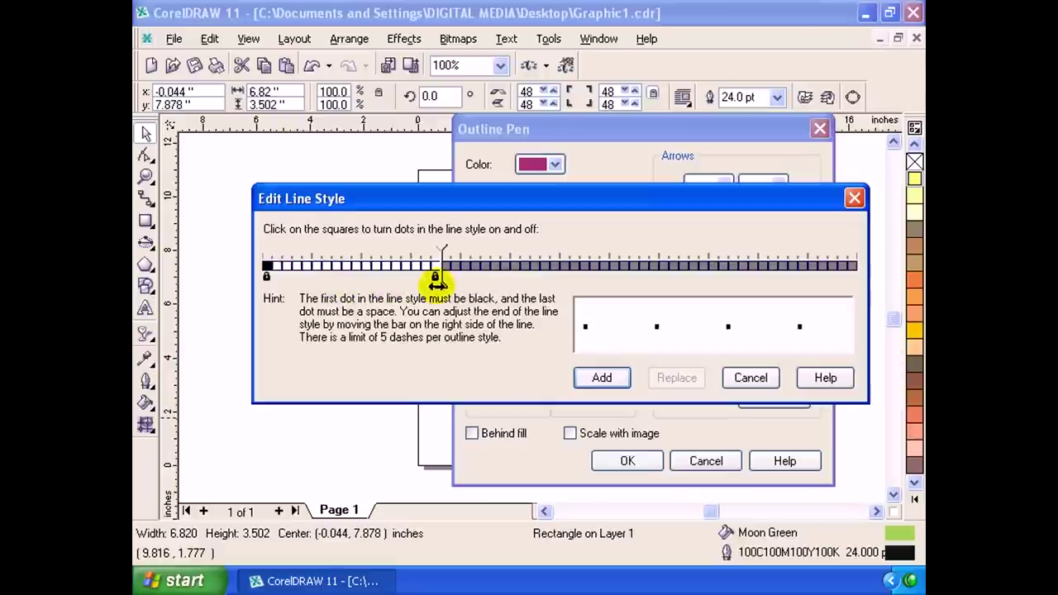
{"action": "left_click", "coordinate": [751, 378]}
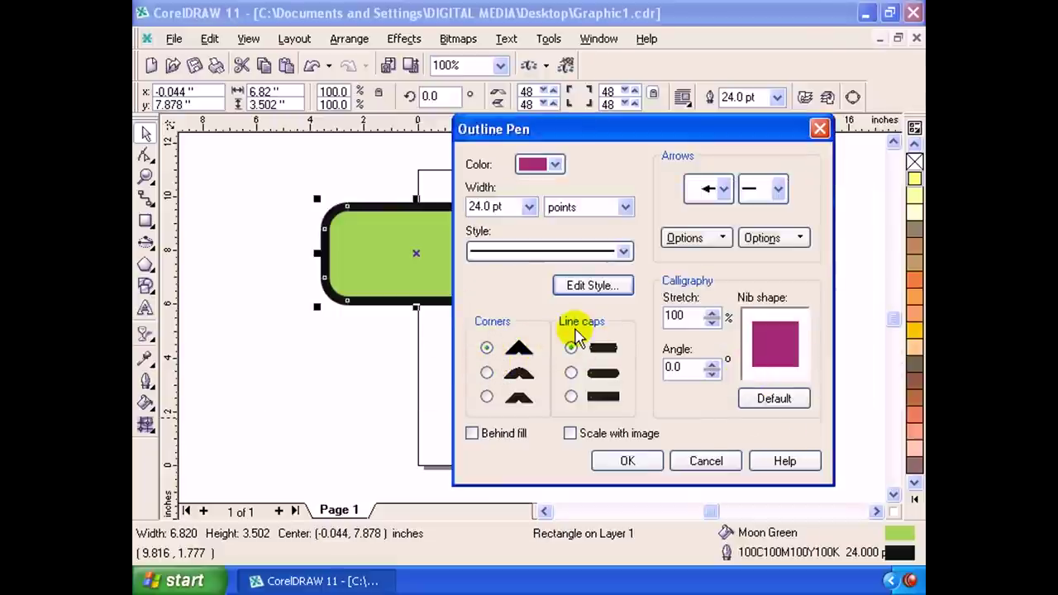
Choose rounded corners and round line caps, then reset the nib to 100% stretch, 0.0° angle.
{"action": "left_click", "coordinate": [487, 374]}
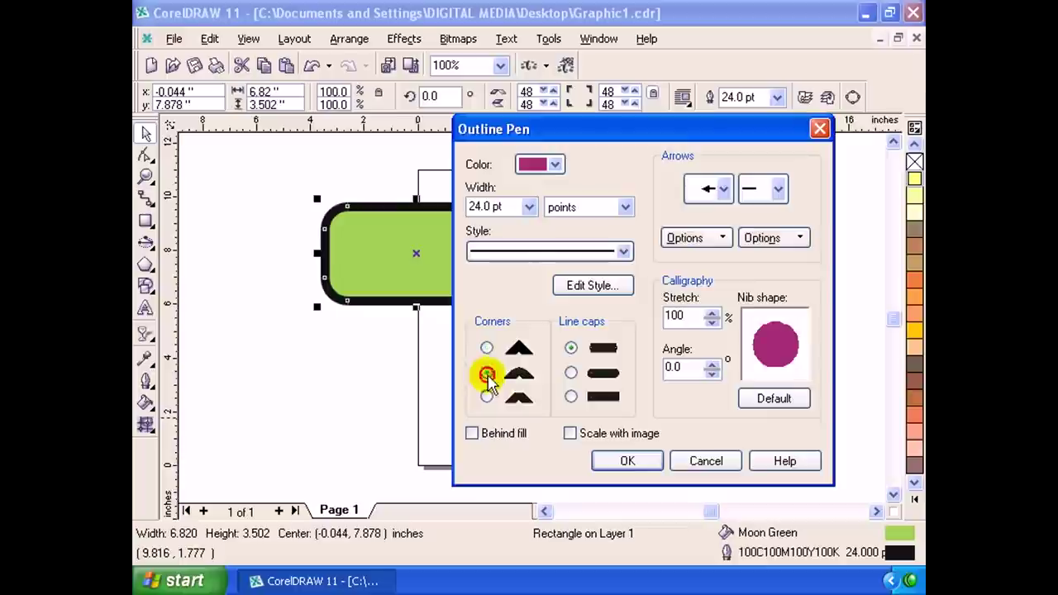
{"action": "left_click", "coordinate": [571, 374]}
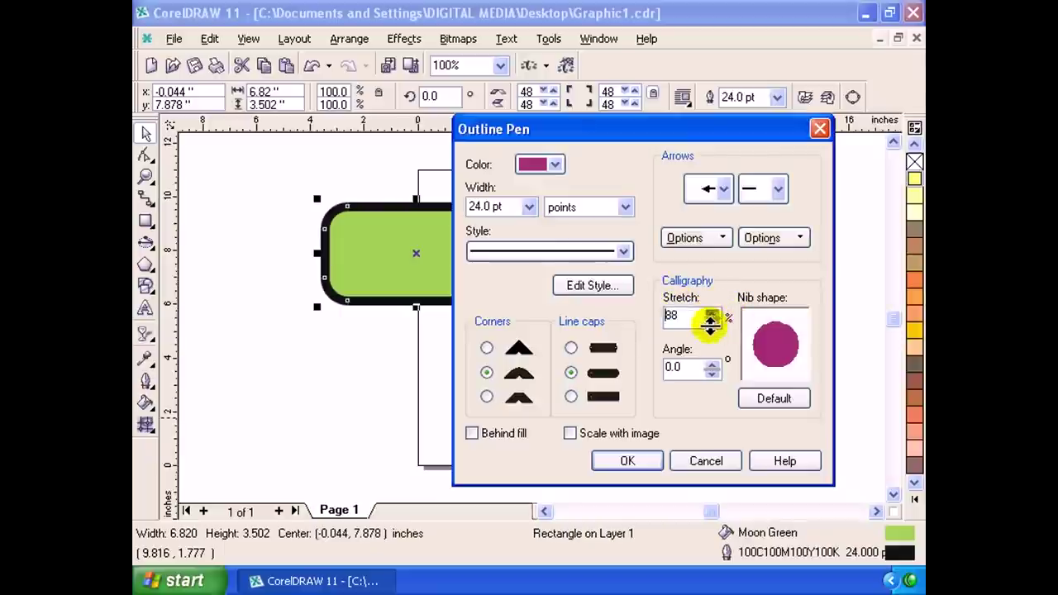
{"action": "mouse_move", "coordinate": [710, 325]}
{"action": "left_mouse_down"}
{"action": "mouse_move", "coordinate": [712, 353]}
{"action": "mouse_move", "coordinate": [709, 312]}
{"action": "mouse_move", "coordinate": [719, 349]}
{"action": "mouse_move", "coordinate": [709, 335]}
{"action": "mouse_move", "coordinate": [728, 349]}
{"action": "left_mouse_up"}
{"action": "left_click_drag", "start_coordinate": [712, 388], "coordinate": [714, 390]}
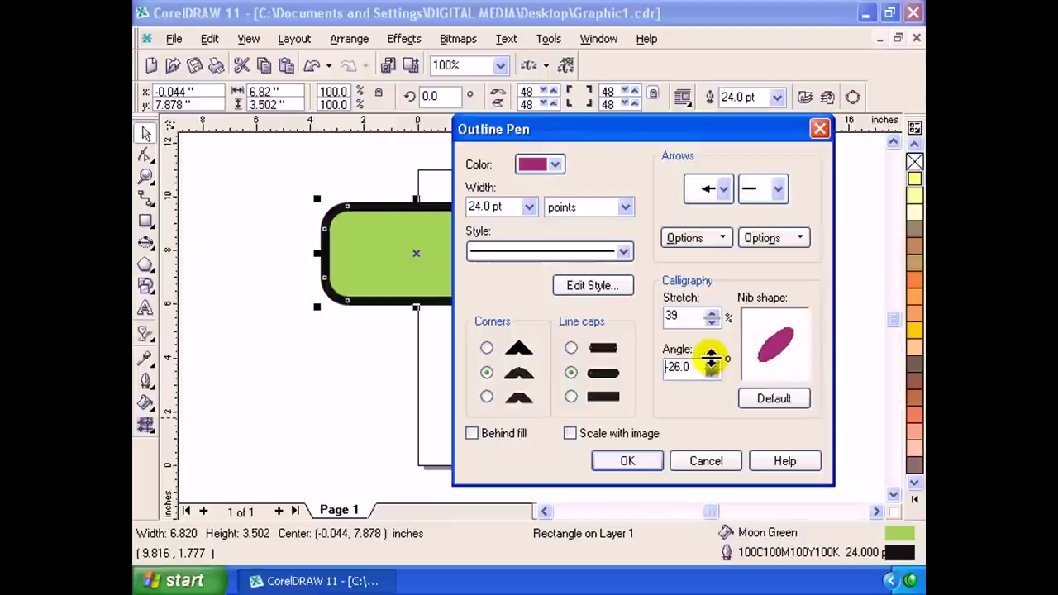
{"action": "left_click_drag", "start_coordinate": [711, 369], "coordinate": [709, 354]}
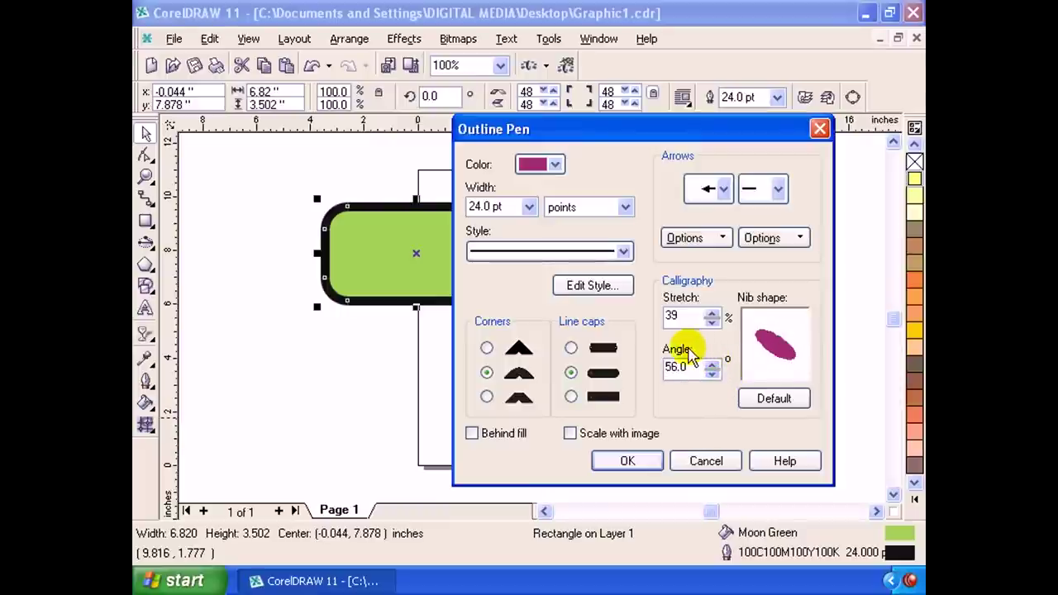
{"action": "left_click", "coordinate": [796, 404]}
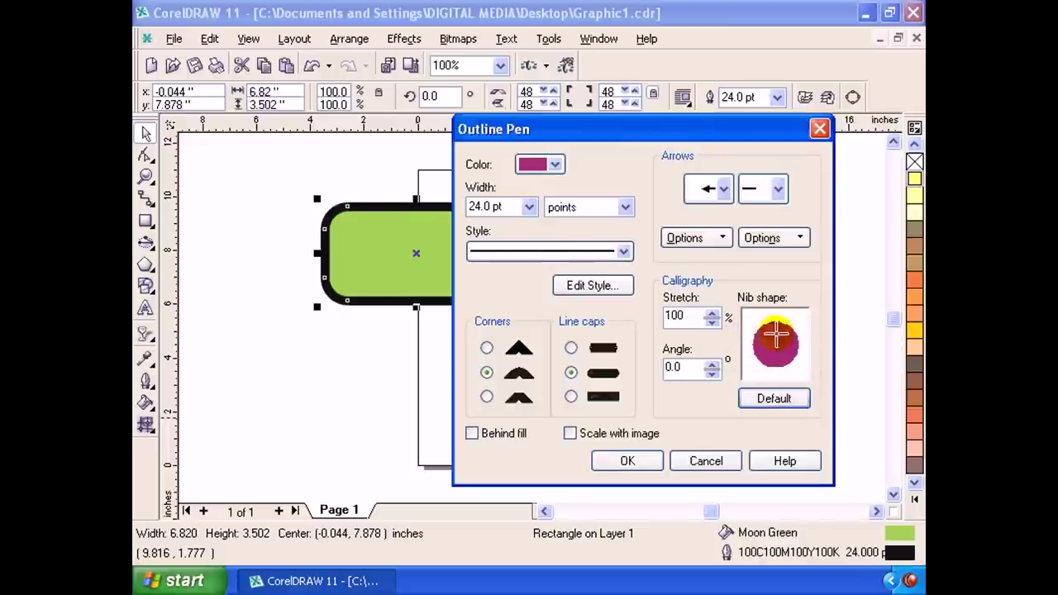
Browse the start arrowhead choices, leaving the start arrowhead unchanged.
{"action": "left_click", "coordinate": [724, 189]}
{"action": "left_click", "coordinate": [727, 237]}
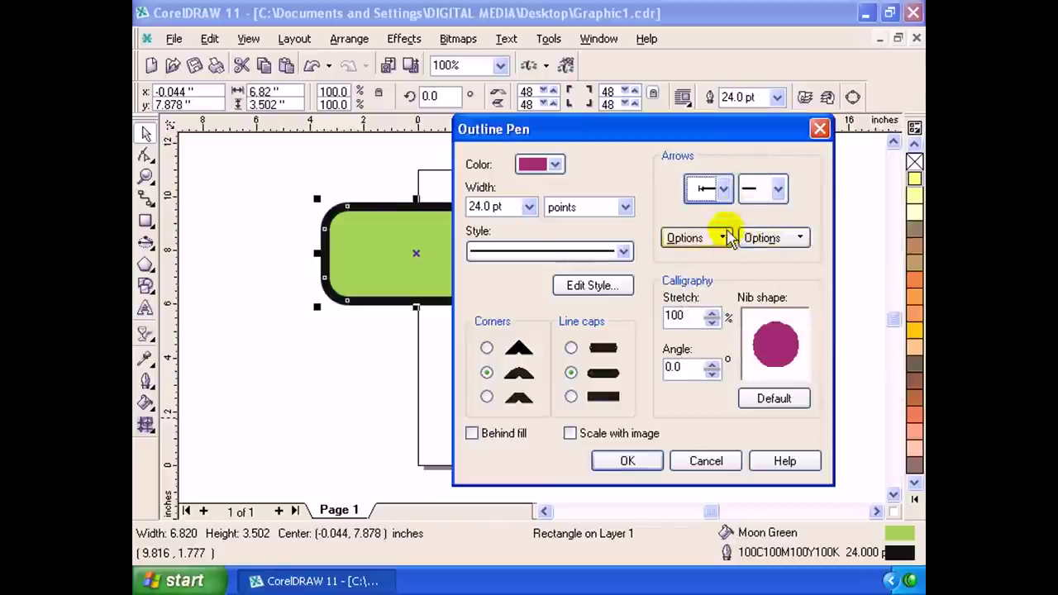
{"action": "left_click", "coordinate": [720, 189]}
{"action": "left_click", "coordinate": [713, 238]}
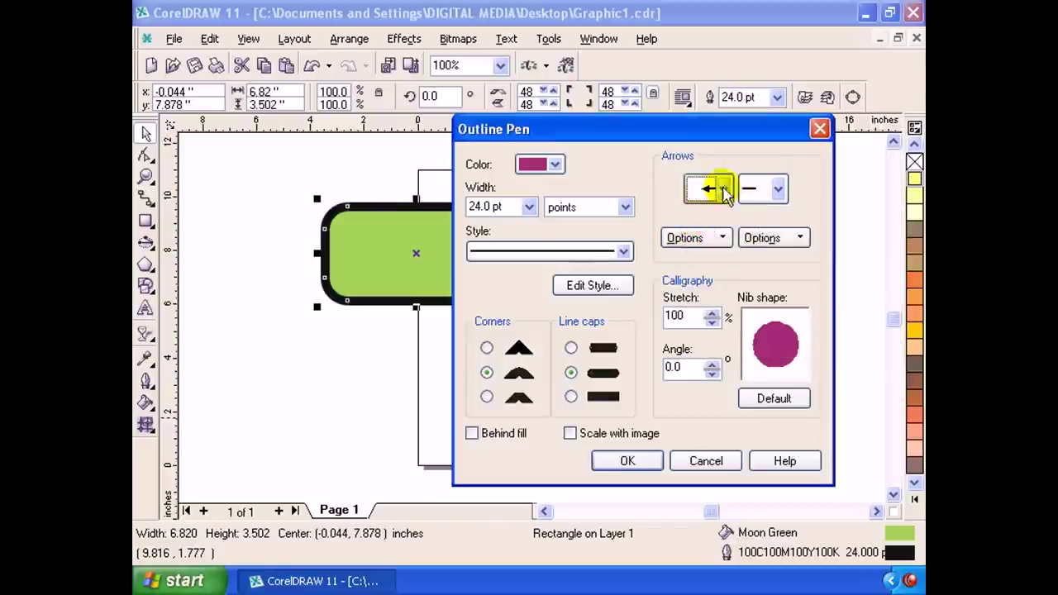
Pick an end arrowhead and apply the 24 pt magenta outline to the rectangle.
{"action": "left_click", "coordinate": [778, 190]}
{"action": "left_click", "coordinate": [774, 232]}
{"action": "left_click", "coordinate": [779, 189]}
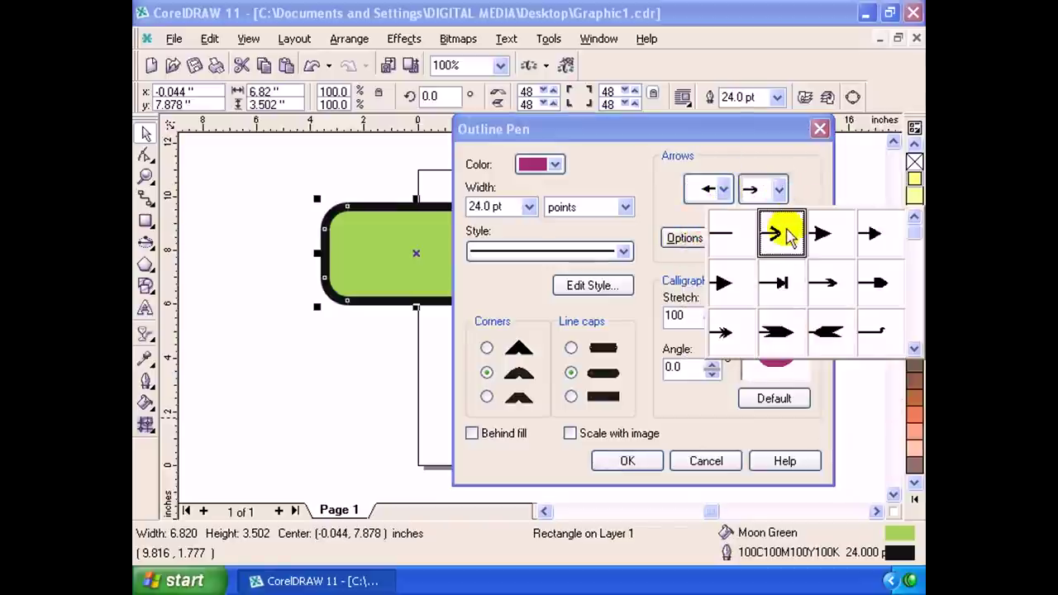
{"action": "left_click", "coordinate": [815, 229]}
{"action": "left_click", "coordinate": [780, 190]}
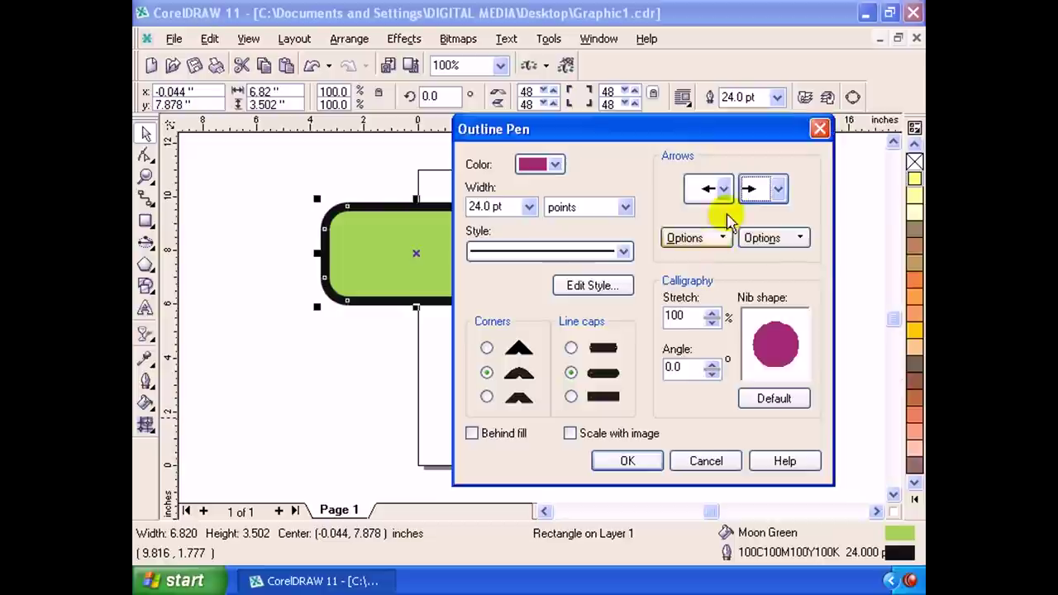
{"action": "left_click_drag", "start_coordinate": [612, 132], "coordinate": [630, 140]}
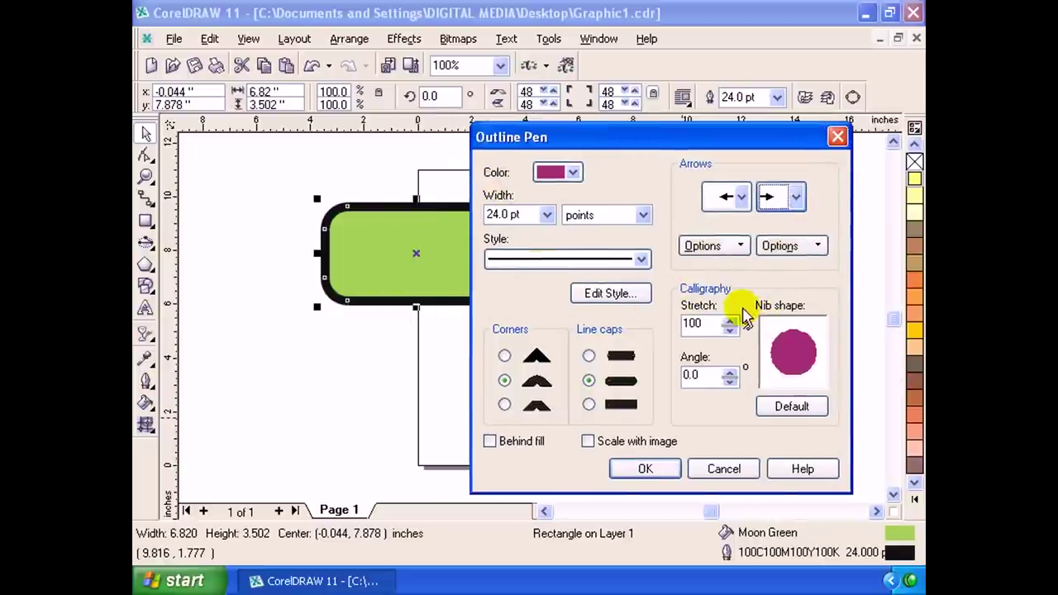
{"action": "left_click", "coordinate": [651, 468]}
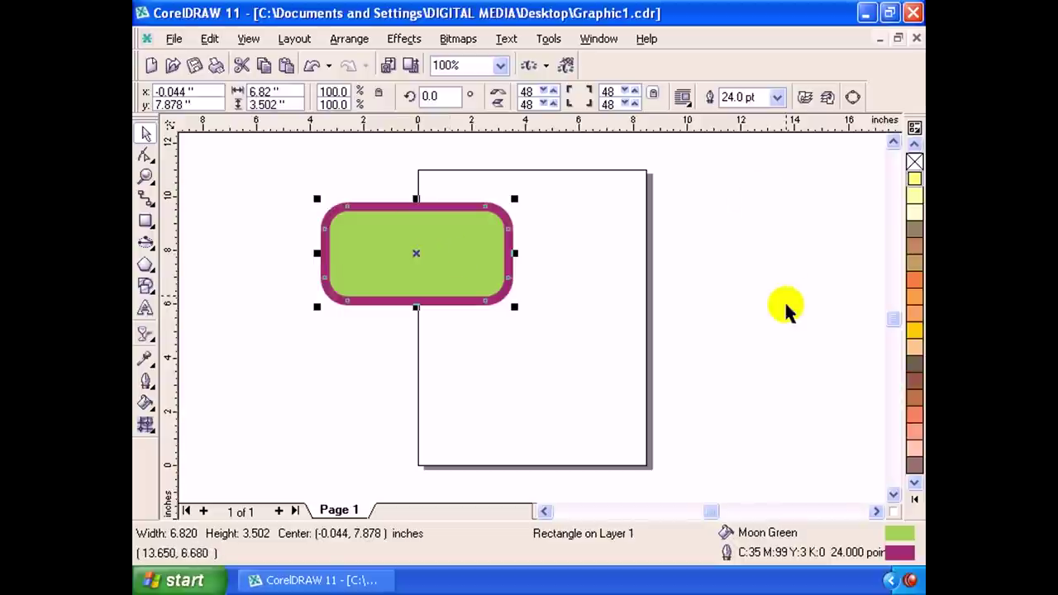
Remove the Moon Green rounded rectangle with Ctrl+Z and show the Rectangle tool flyout.
{"action": "key", "text": "ctrl+z"}
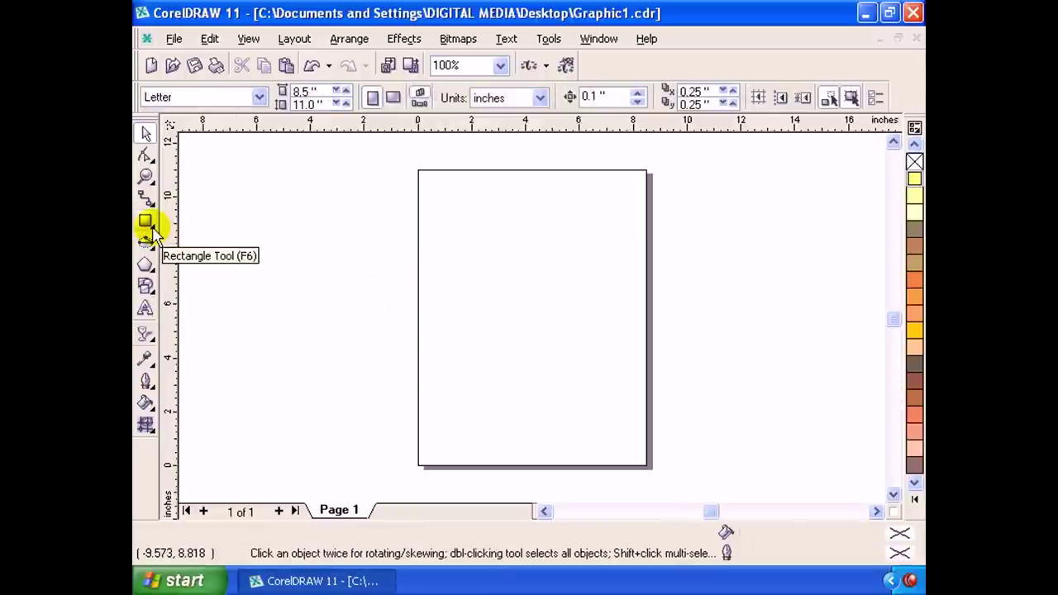
{"action": "left_click", "coordinate": [153, 236]}
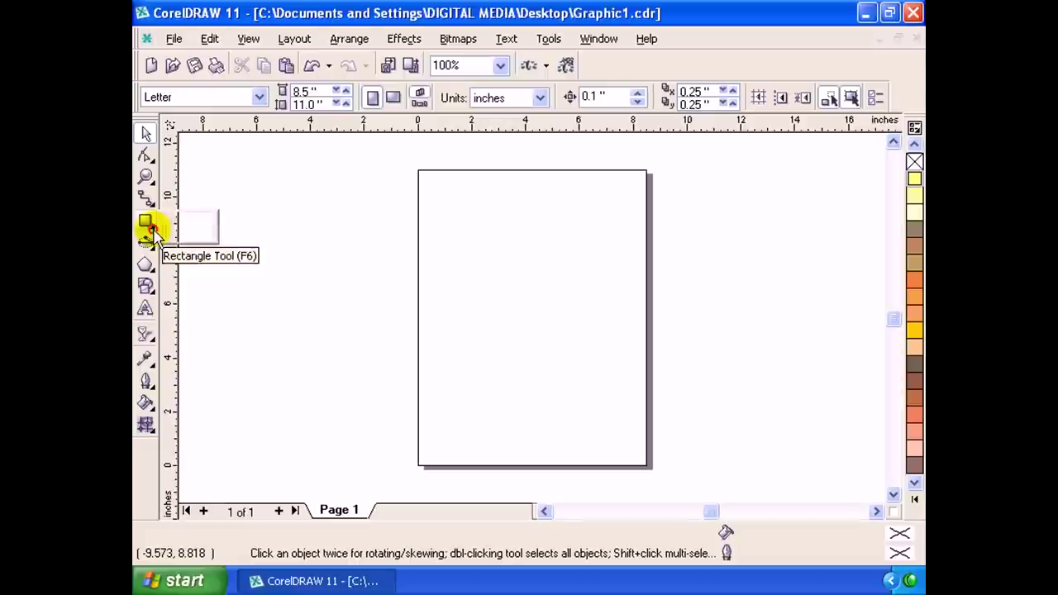
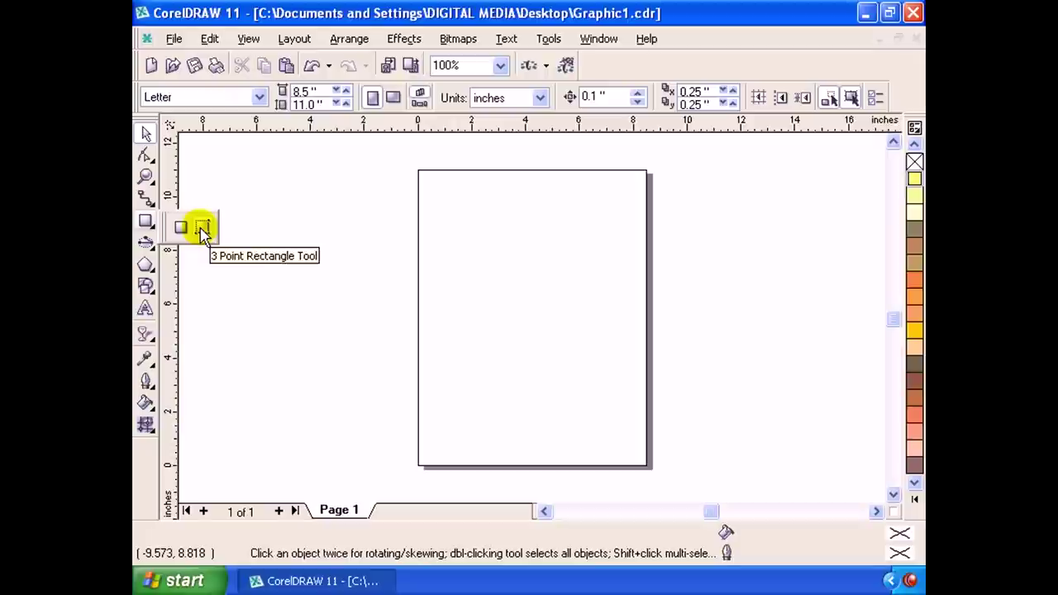
Draw a three-point rectangle across the page, move it left, then delete it.
{"action": "left_click", "coordinate": [203, 230]}
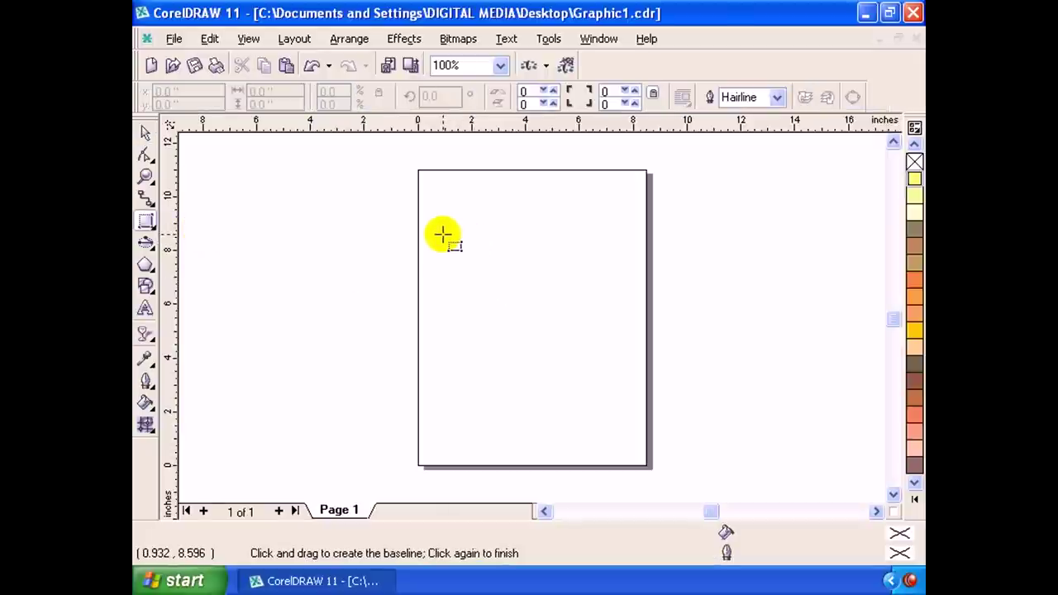
{"action": "mouse_move", "coordinate": [443, 235]}
{"action": "left_mouse_down"}
{"action": "mouse_move", "coordinate": [612, 233]}
{"action": "mouse_move", "coordinate": [588, 234]}
{"action": "left_mouse_up"}
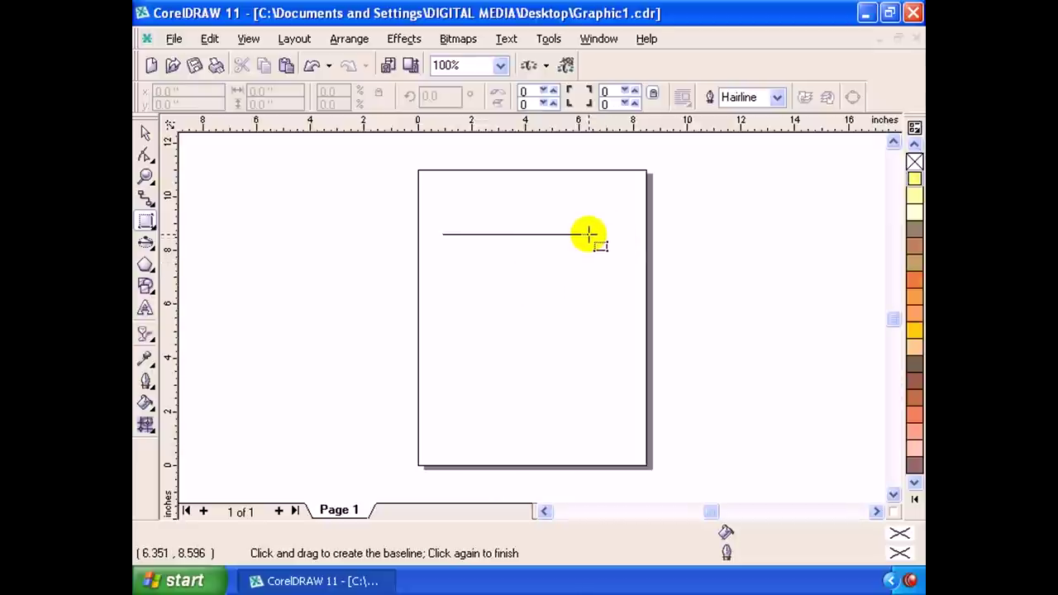
{"action": "mouse_move", "coordinate": [588, 235]}
{"action": "left_mouse_down"}
{"action": "mouse_move", "coordinate": [720, 232]}
{"action": "mouse_move", "coordinate": [602, 237]}
{"action": "mouse_move", "coordinate": [640, 223]}
{"action": "mouse_move", "coordinate": [793, 235]}
{"action": "left_mouse_up"}
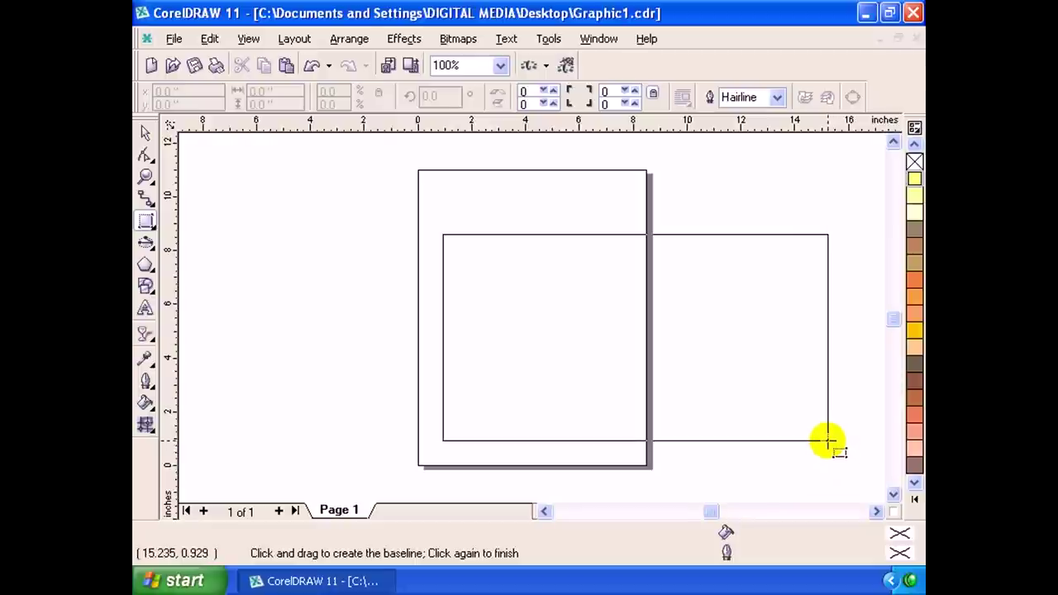
{"action": "left_click", "coordinate": [827, 441]}
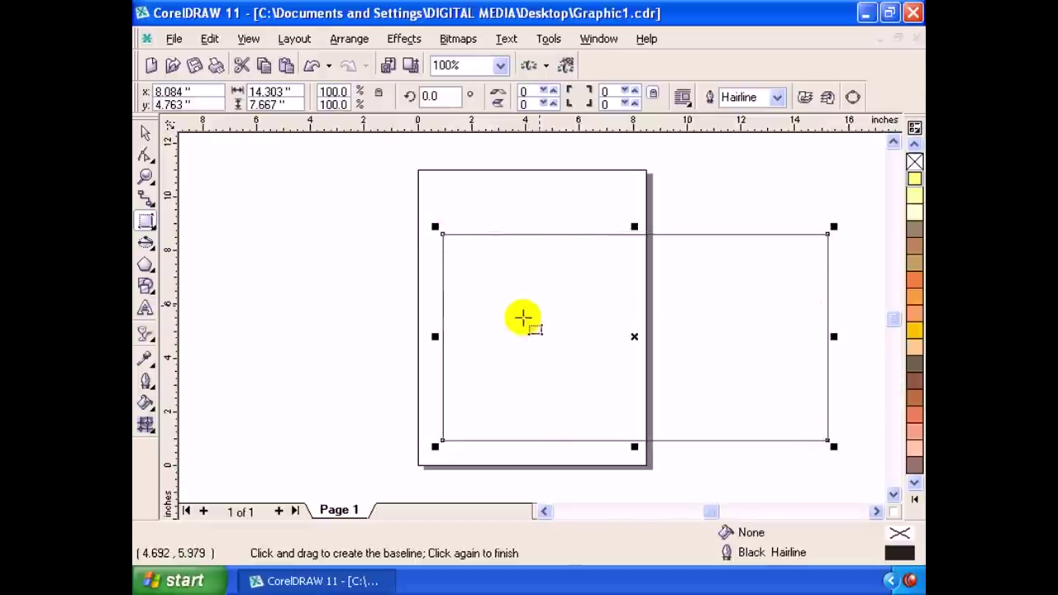
{"action": "left_click", "coordinate": [148, 229]}
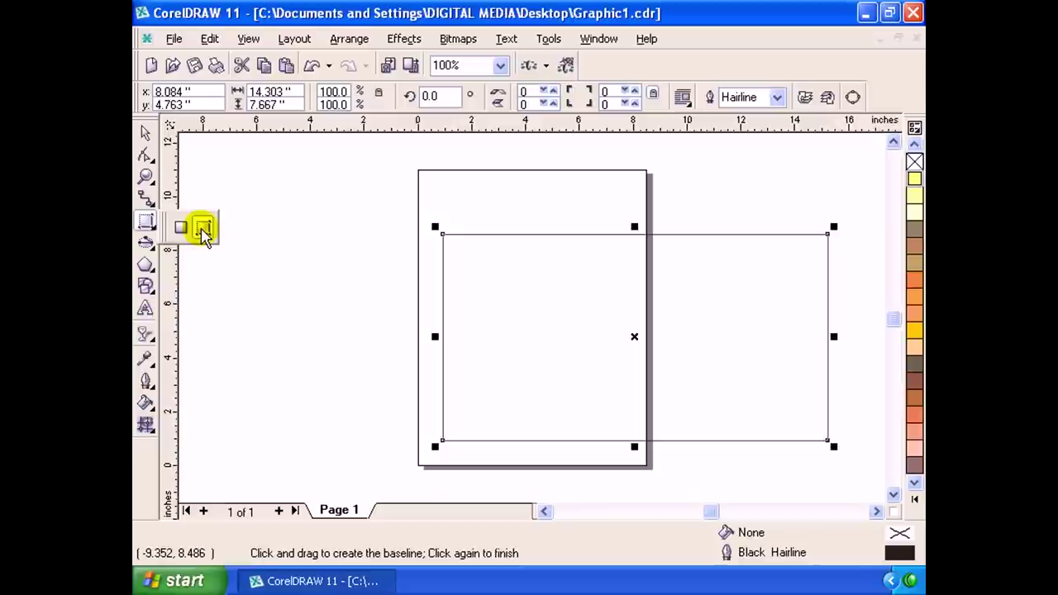
{"action": "key", "text": "space"}
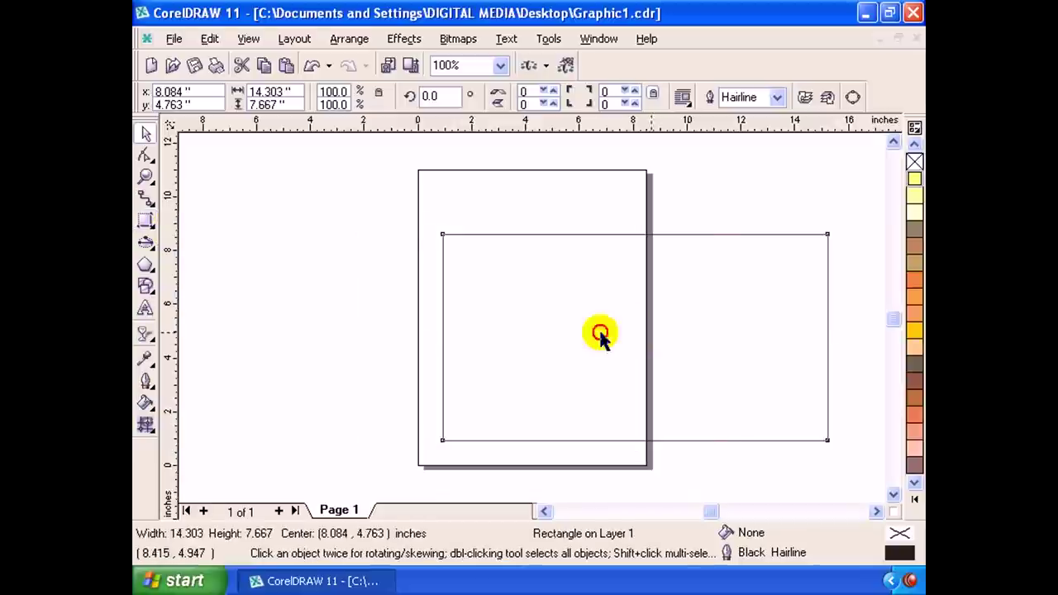
{"action": "left_click_drag", "start_coordinate": [598, 331], "coordinate": [471, 322]}
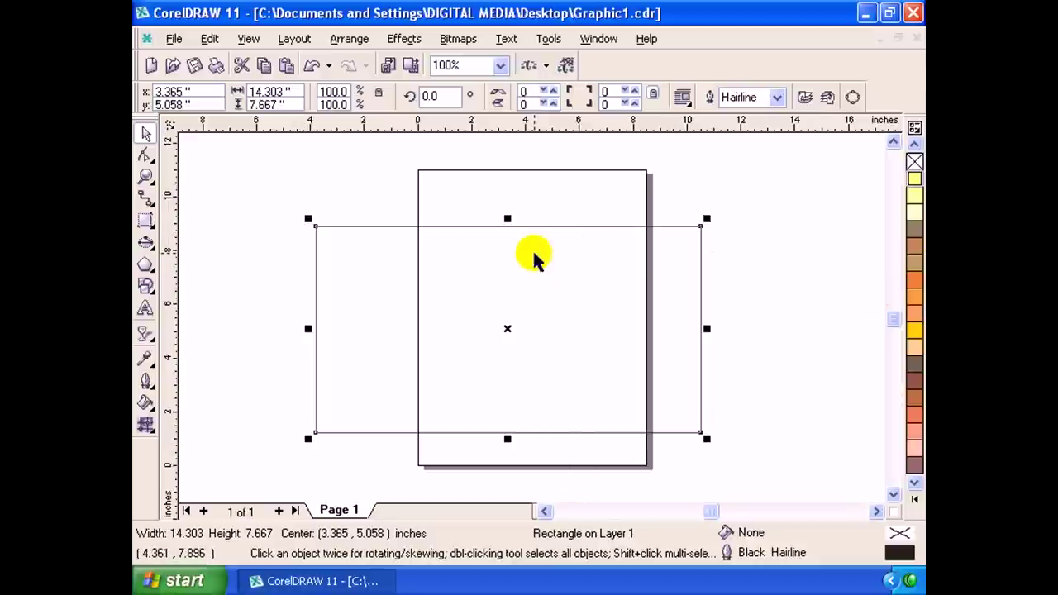
{"action": "key", "text": "Delete"}
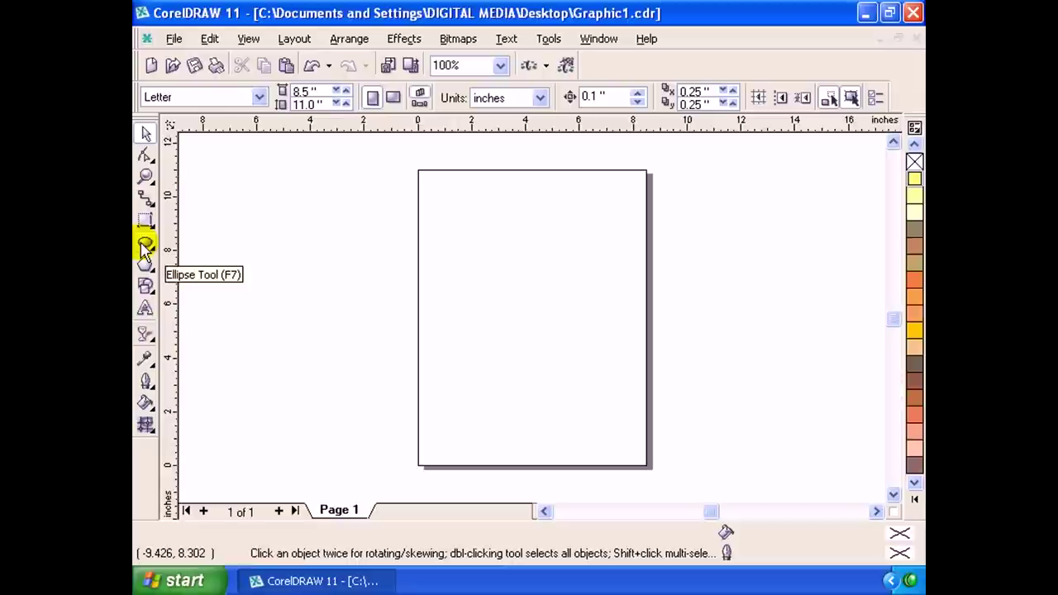
Draw a circle on the page and a second, larger circle left of the page.
{"action": "left_click", "coordinate": [144, 246]}
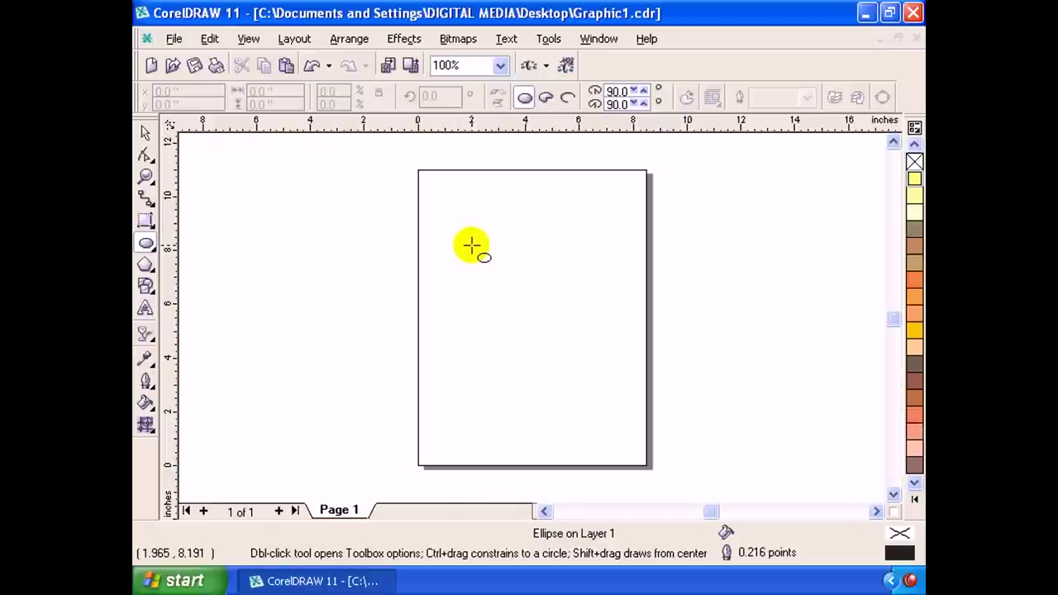
{"action": "left_click_drag", "start_coordinate": [463, 238], "coordinate": [583, 415]}
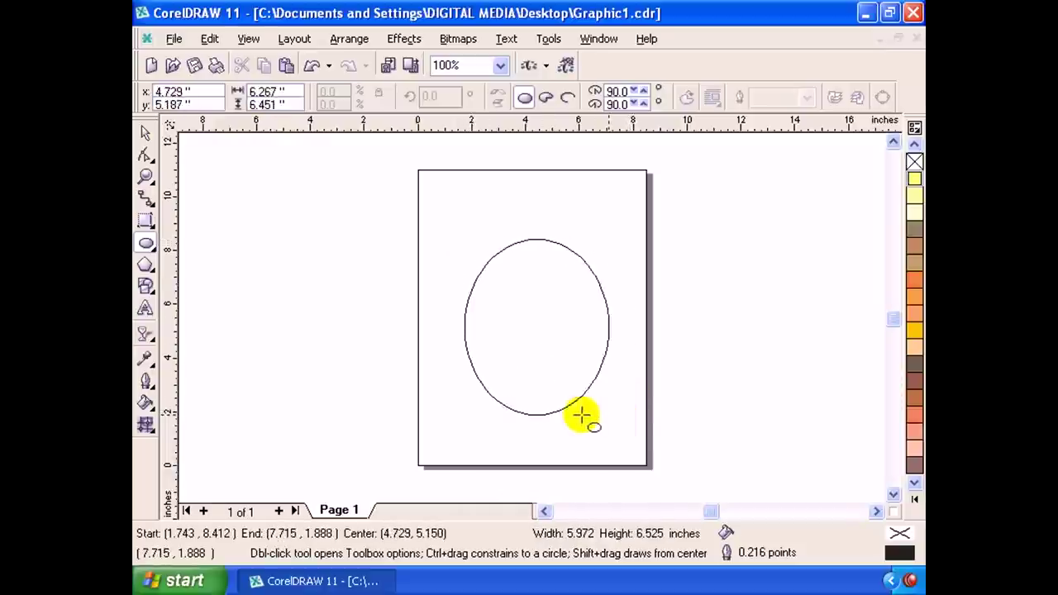
{"action": "mouse_move", "coordinate": [583, 416]}
{"action": "left_mouse_down"}
{"action": "mouse_move", "coordinate": [652, 406]}
{"action": "mouse_move", "coordinate": [626, 414]}
{"action": "left_mouse_up"}
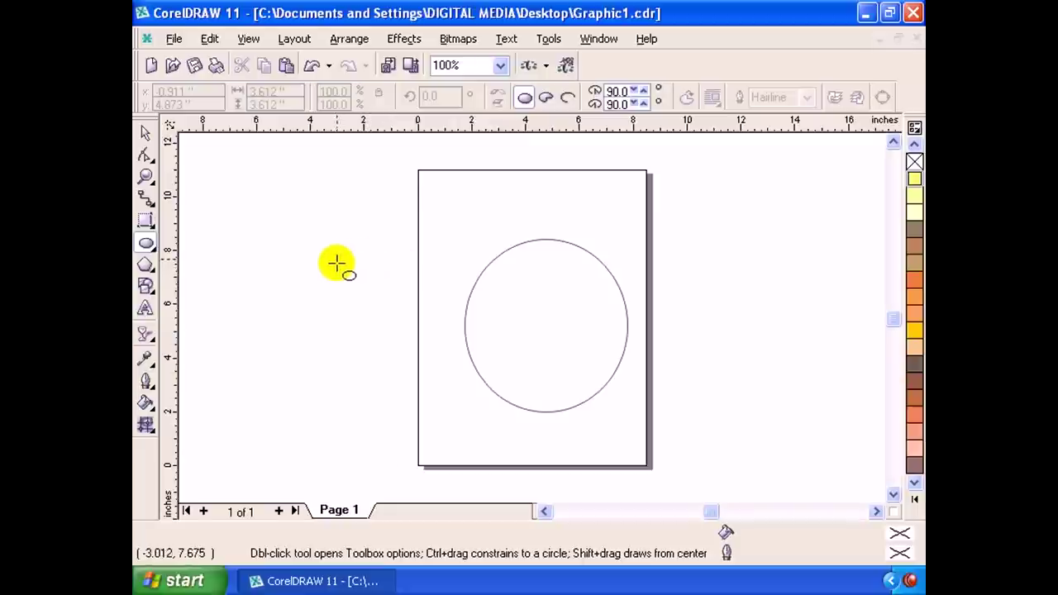
{"action": "left_click_drag", "start_coordinate": [271, 238], "coordinate": [451, 357]}
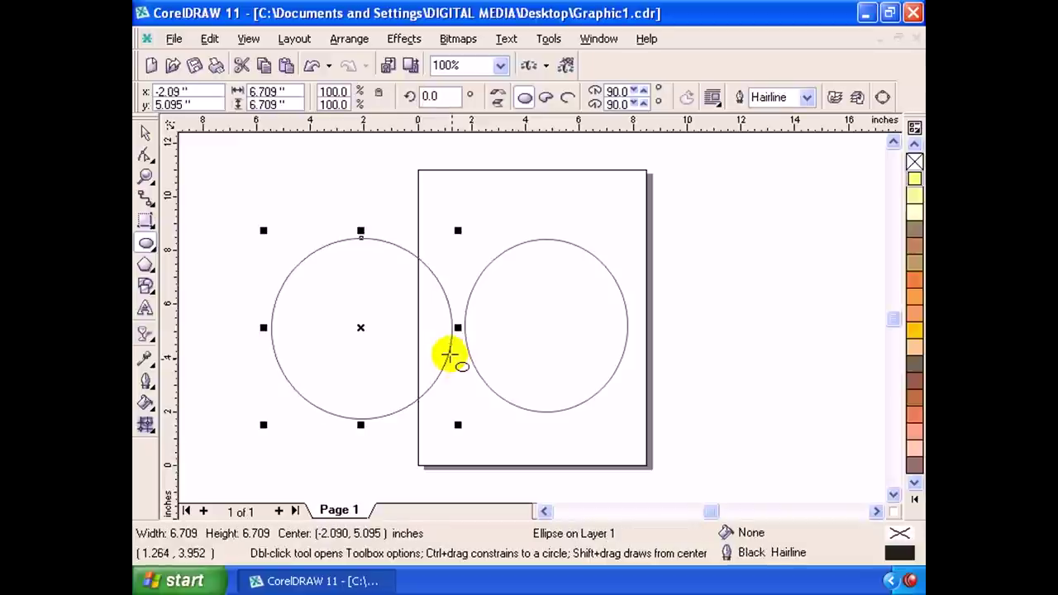
{"action": "left_click", "coordinate": [145, 132]}
Nudge the left circle up and check its position and 6.709-inch width.
{"action": "left_click", "coordinate": [447, 314]}
{"action": "left_click_drag", "start_coordinate": [447, 314], "coordinate": [440, 277]}
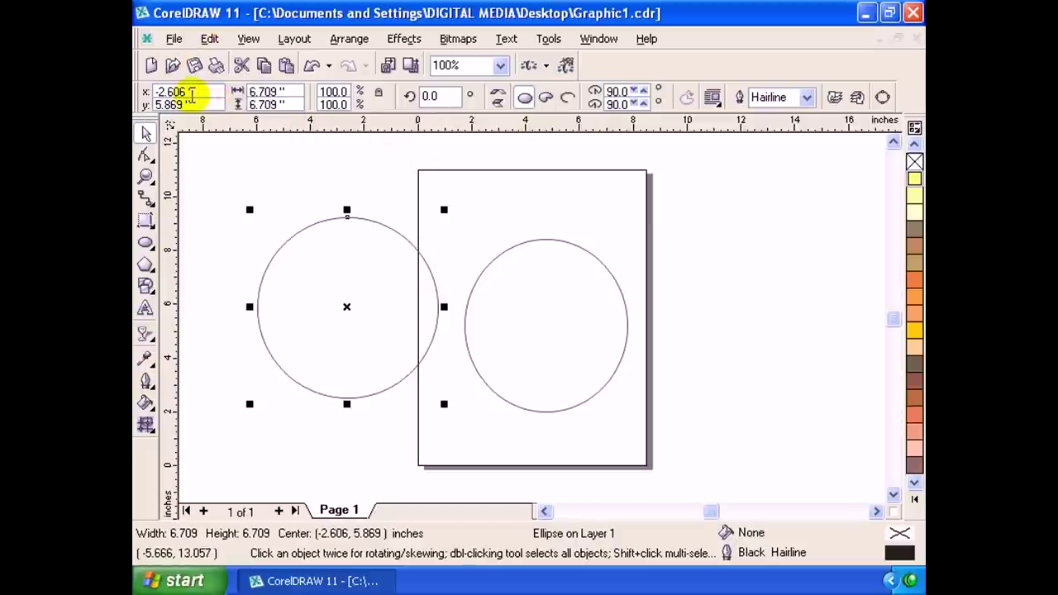
{"action": "double_click", "coordinate": [175, 92]}
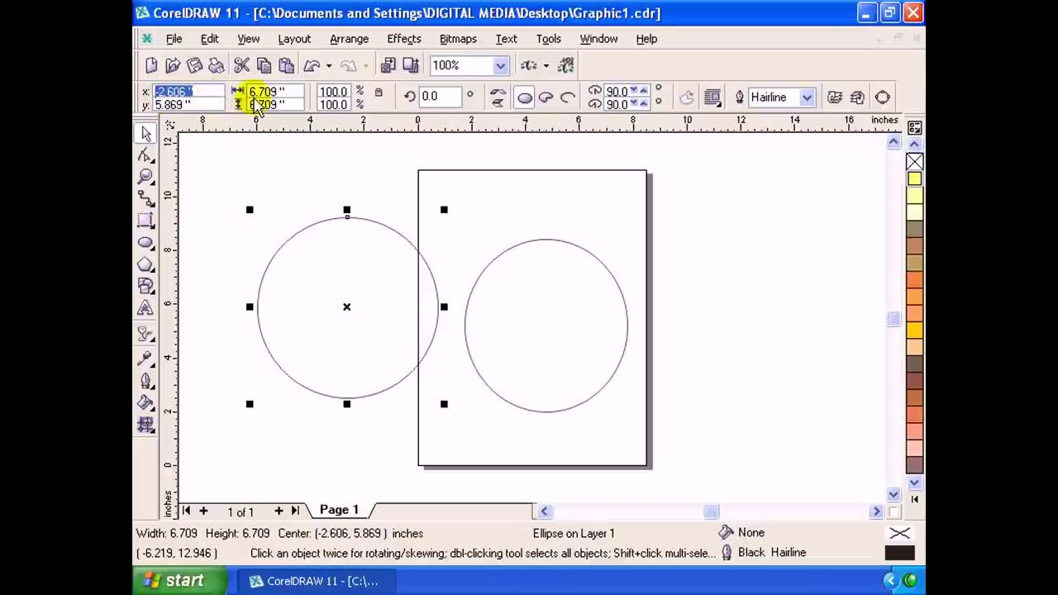
{"action": "double_click", "coordinate": [265, 91]}
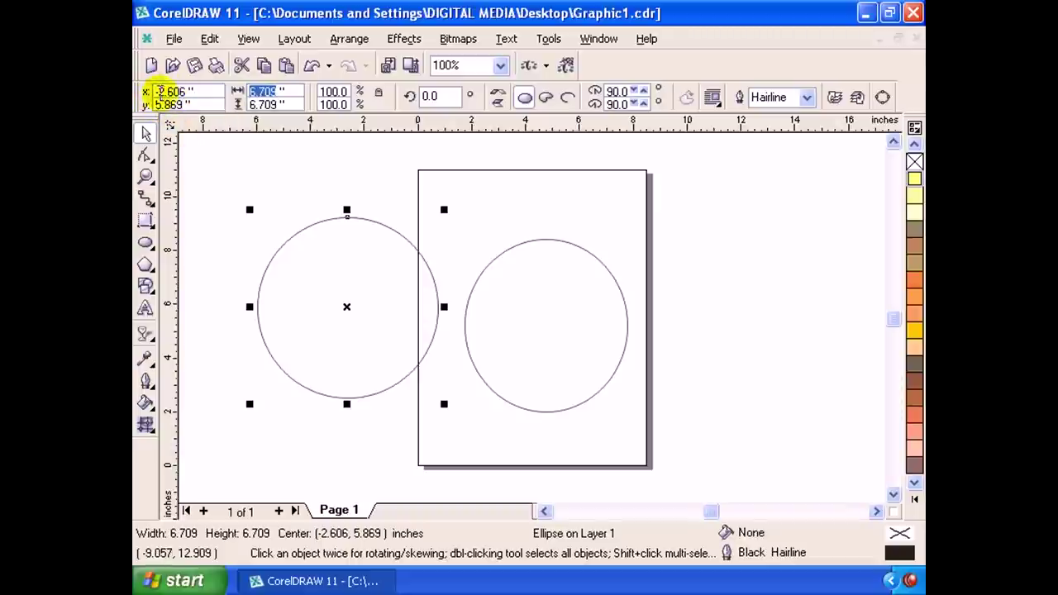
{"action": "left_click_drag", "start_coordinate": [155, 91], "coordinate": [192, 91]}
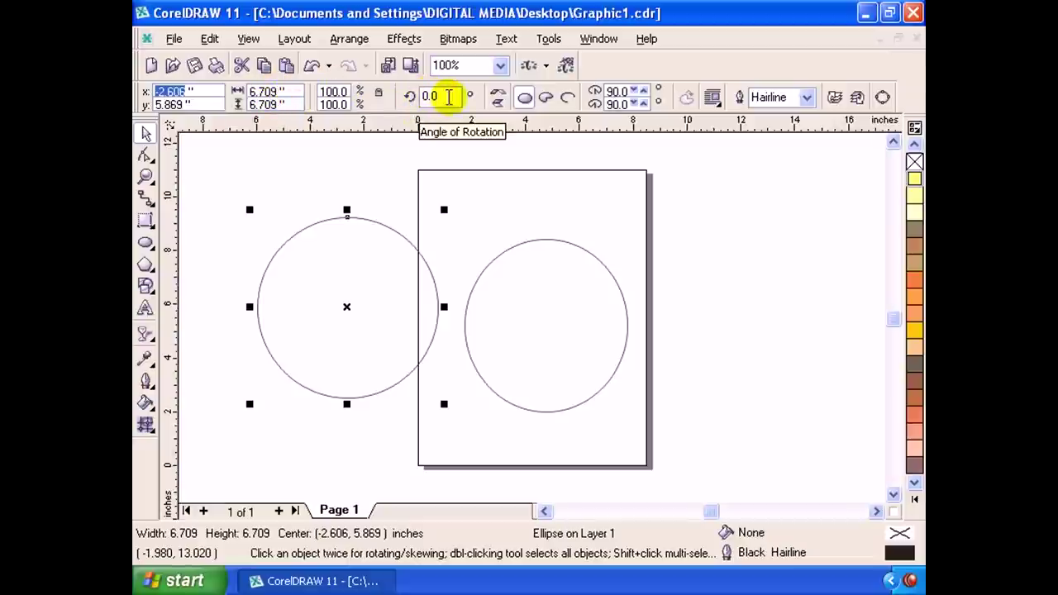
Select the circle's rotation value and toggle its horizontal mirroring on and off.
{"action": "left_click", "coordinate": [334, 91]}
{"action": "left_click", "coordinate": [438, 97]}
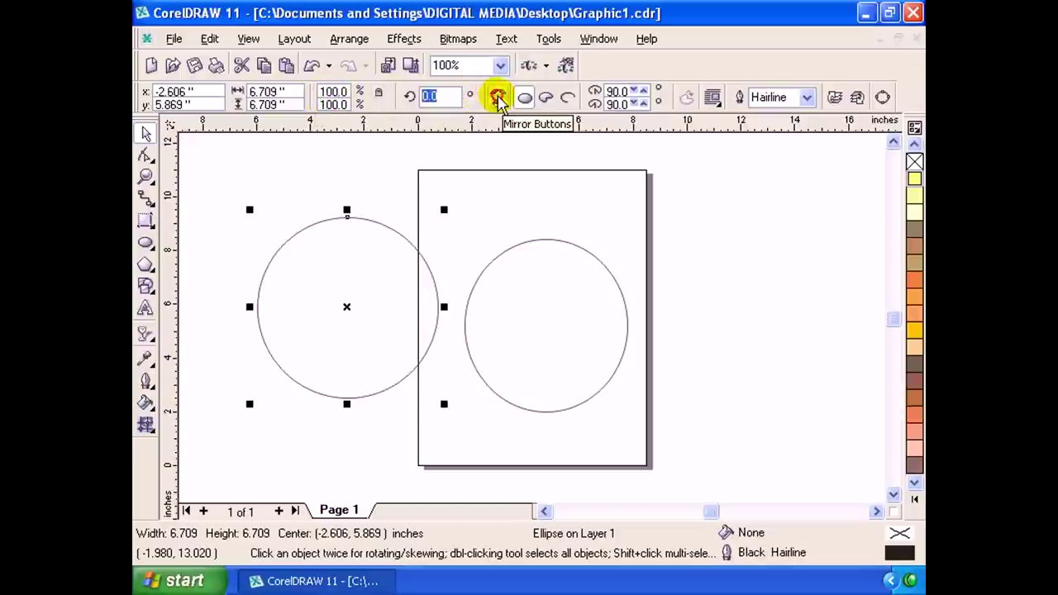
{"action": "left_click", "coordinate": [498, 98]}
{"action": "left_click", "coordinate": [499, 96]}
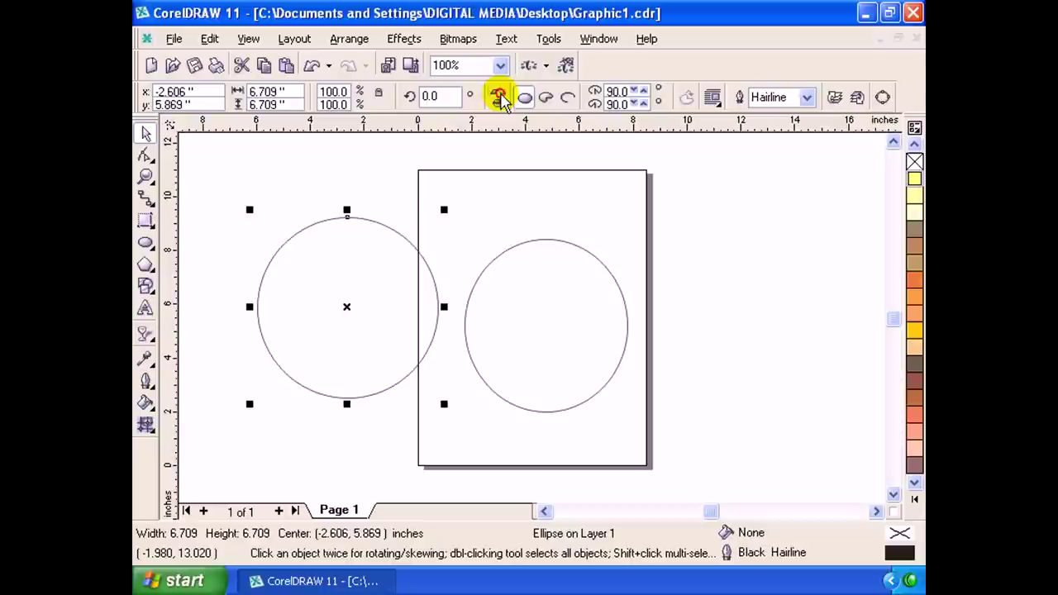
{"action": "left_click", "coordinate": [499, 97]}
{"action": "left_click", "coordinate": [499, 96]}
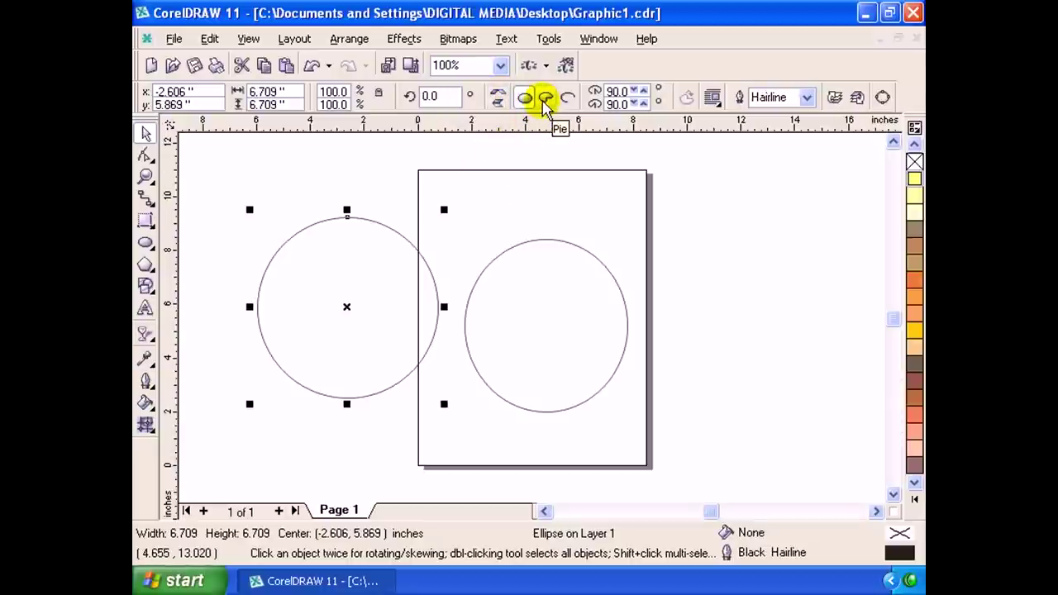
Turn the circle into a pie, try an open arc, and adjust the starting angle.
{"action": "left_click", "coordinate": [545, 99]}
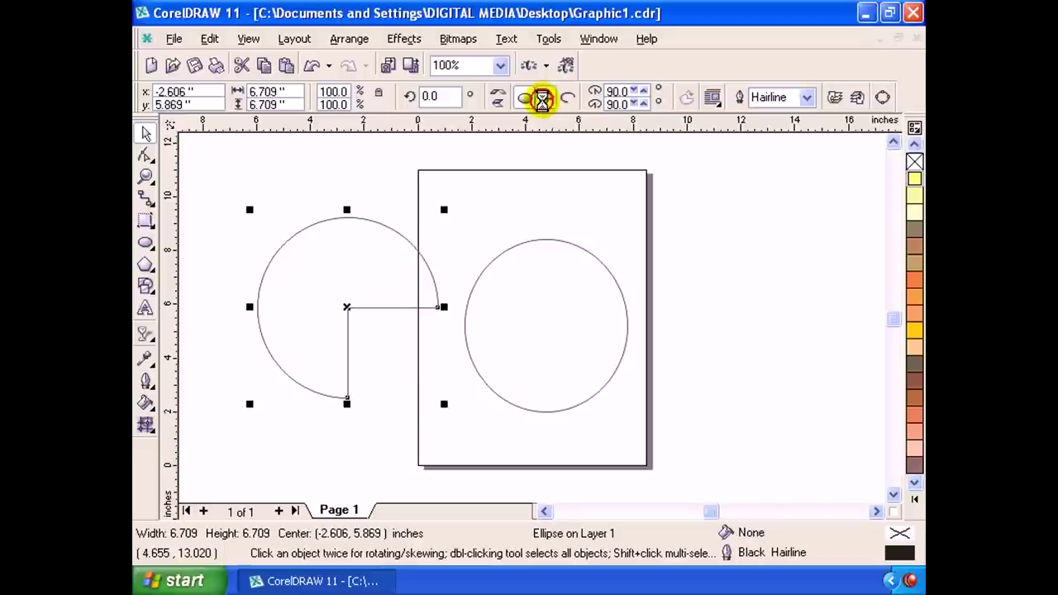
{"action": "left_click_drag", "start_coordinate": [347, 307], "coordinate": [329, 295]}
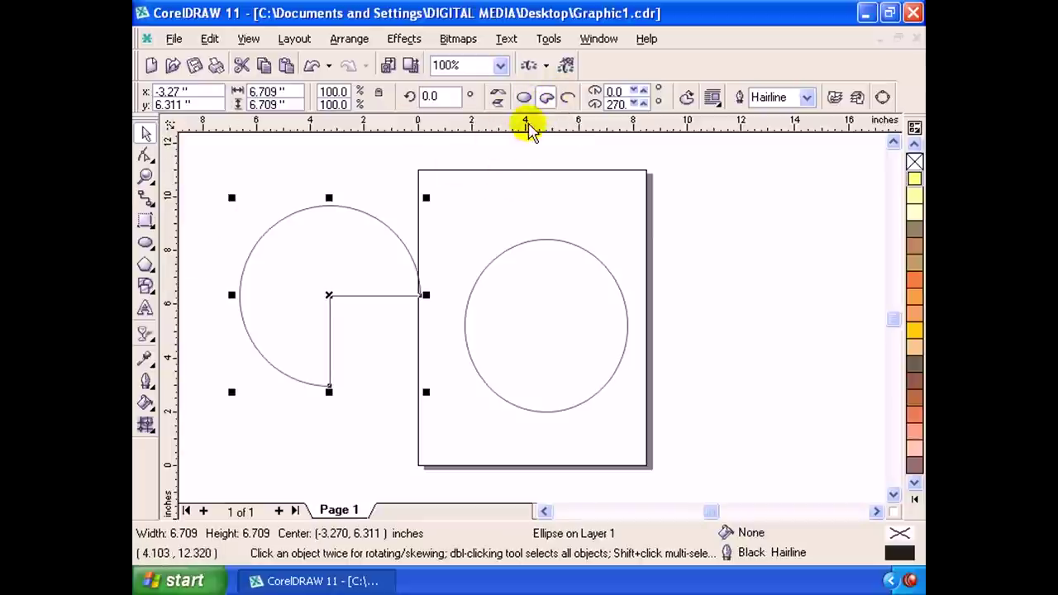
{"action": "left_click", "coordinate": [569, 104]}
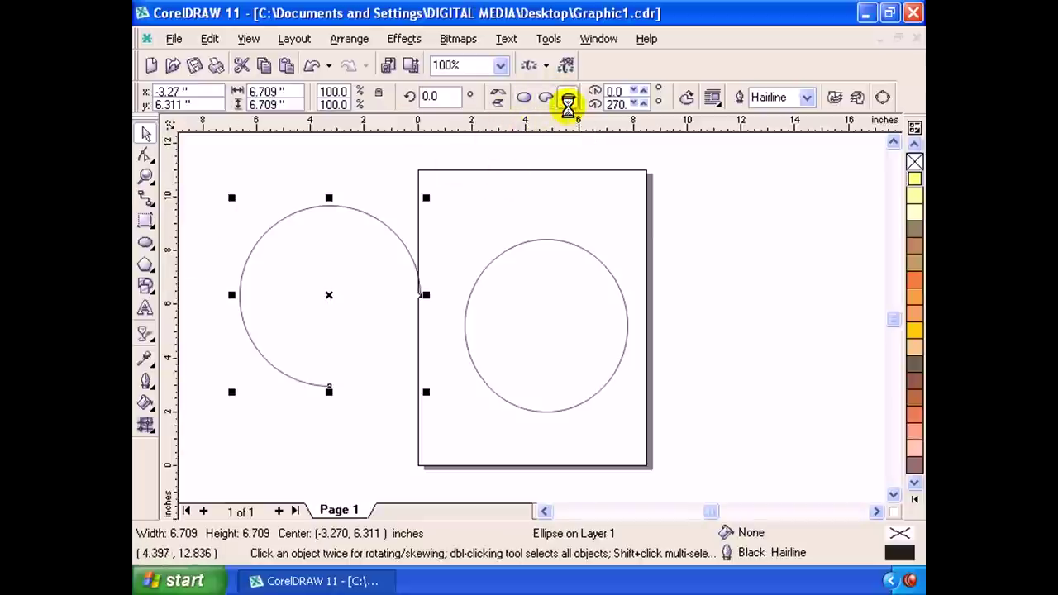
{"action": "left_click", "coordinate": [388, 233]}
{"action": "left_click", "coordinate": [390, 231]}
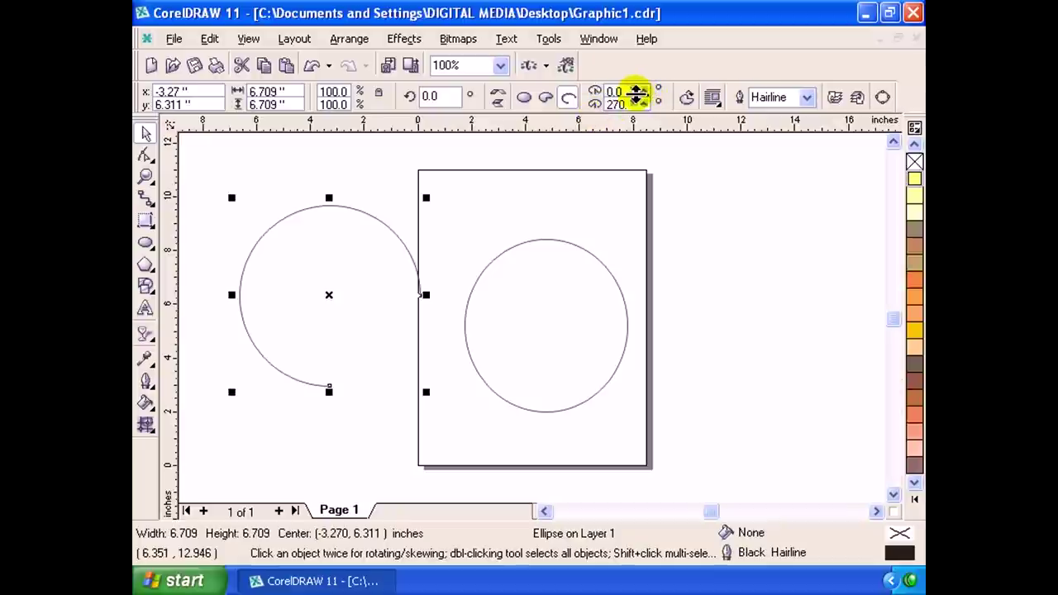
{"action": "mouse_move", "coordinate": [637, 94]}
{"action": "left_mouse_down"}
{"action": "mouse_move", "coordinate": [637, 71]}
{"action": "mouse_move", "coordinate": [632, 105]}
{"action": "left_mouse_up"}
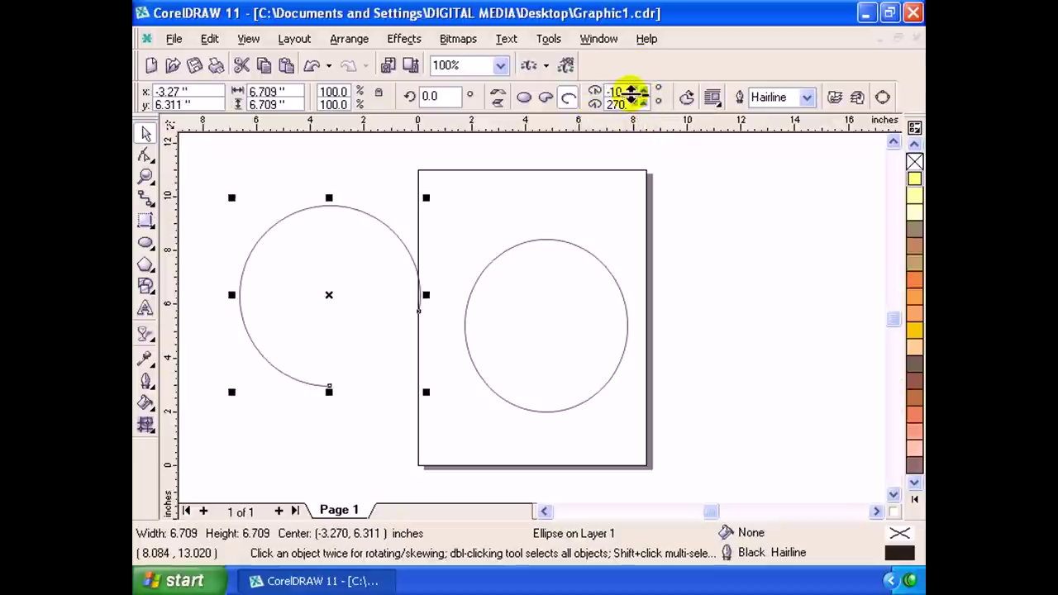
{"action": "left_click", "coordinate": [546, 98]}
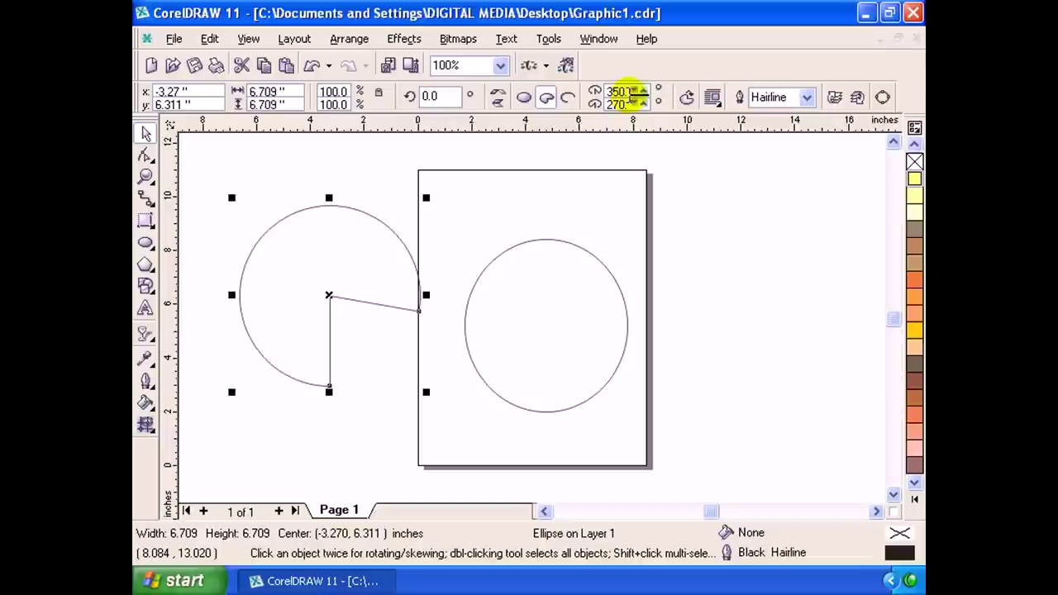
{"action": "mouse_move", "coordinate": [641, 92]}
{"action": "left_mouse_down"}
{"action": "mouse_move", "coordinate": [649, 122]}
{"action": "mouse_move", "coordinate": [637, 112]}
{"action": "mouse_move", "coordinate": [647, 106]}
{"action": "mouse_move", "coordinate": [645, 79]}
{"action": "mouse_move", "coordinate": [650, 123]}
{"action": "mouse_move", "coordinate": [641, 101]}
{"action": "left_mouse_up"}
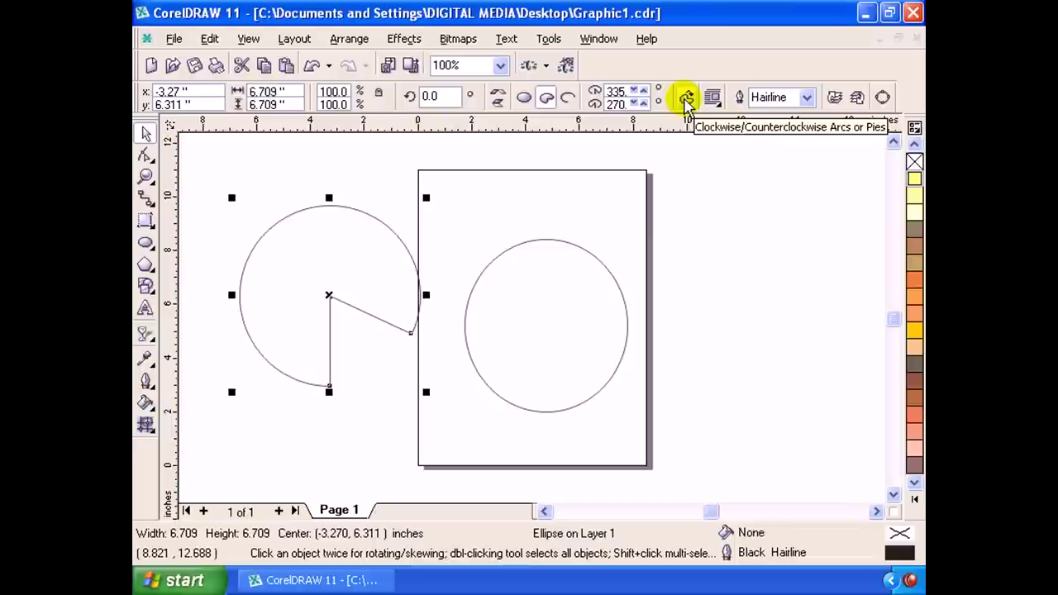
Toggle the pie's direction to cut away the narrow wedge between 270° and 335°.
{"action": "left_click", "coordinate": [686, 97]}
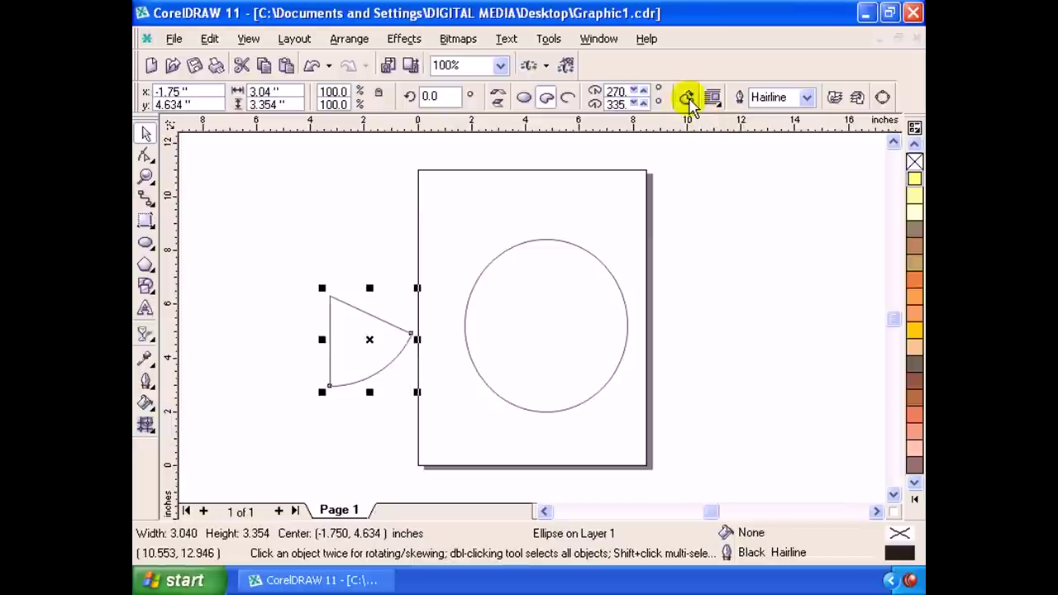
{"action": "left_click", "coordinate": [685, 97]}
{"action": "left_click", "coordinate": [685, 98]}
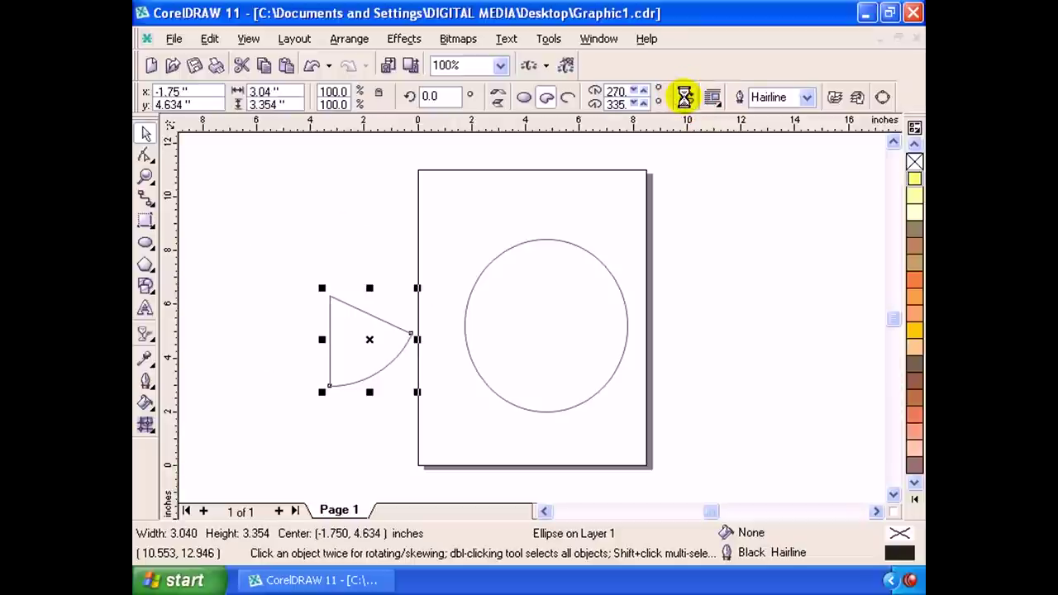
{"action": "left_click", "coordinate": [685, 98]}
{"action": "left_click", "coordinate": [685, 97]}
{"action": "left_click", "coordinate": [685, 97]}
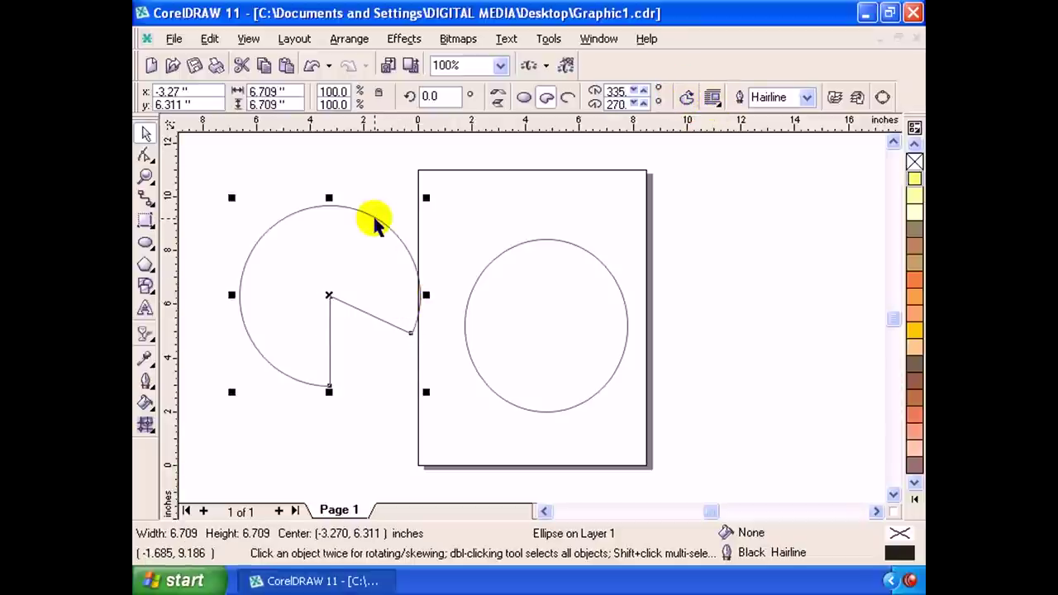
Give the pie shape an 8 pt outline after trying 24 pt.
{"action": "left_click", "coordinate": [804, 98]}
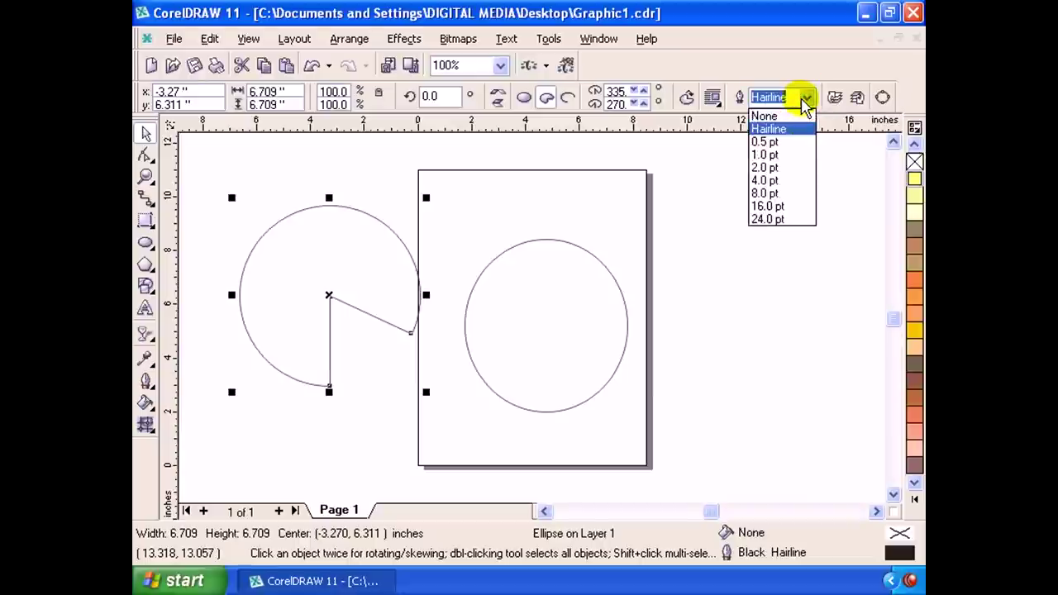
{"action": "left_click", "coordinate": [785, 192]}
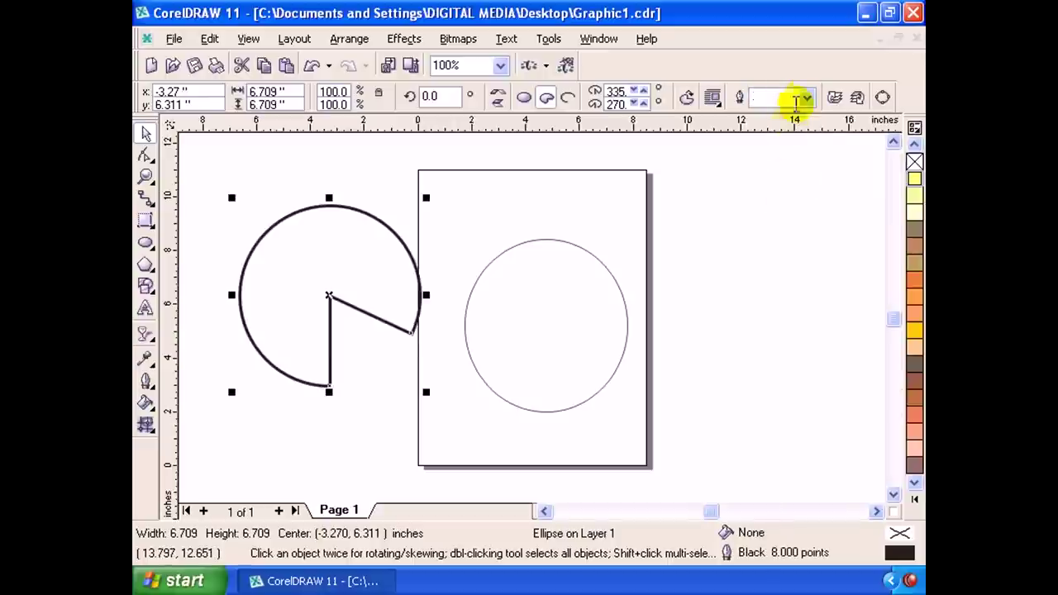
{"action": "left_click", "coordinate": [800, 98]}
{"action": "left_click", "coordinate": [768, 219]}
{"action": "left_click", "coordinate": [806, 97]}
{"action": "left_click", "coordinate": [797, 194]}
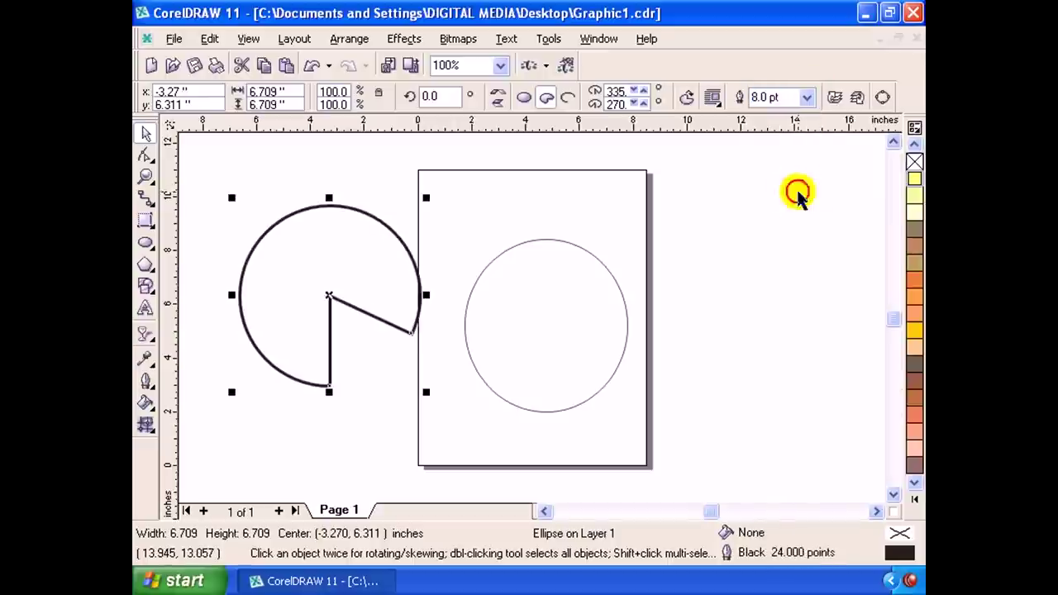
{"action": "left_click", "coordinate": [806, 98]}
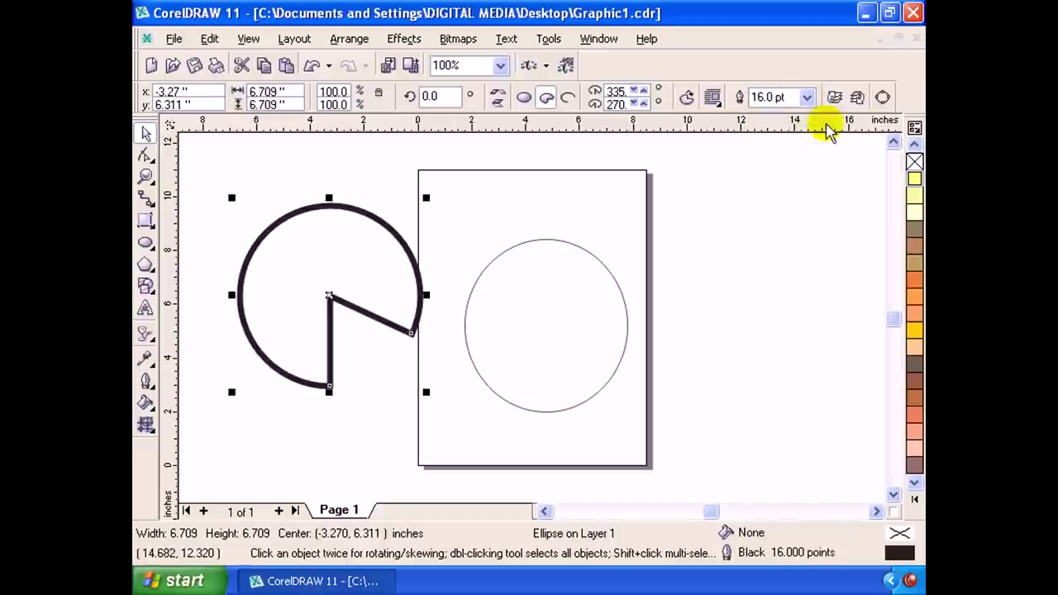
Convert the pie to curves and drag its nodes into a narrower, bulging shape.
{"action": "left_click", "coordinate": [883, 97]}
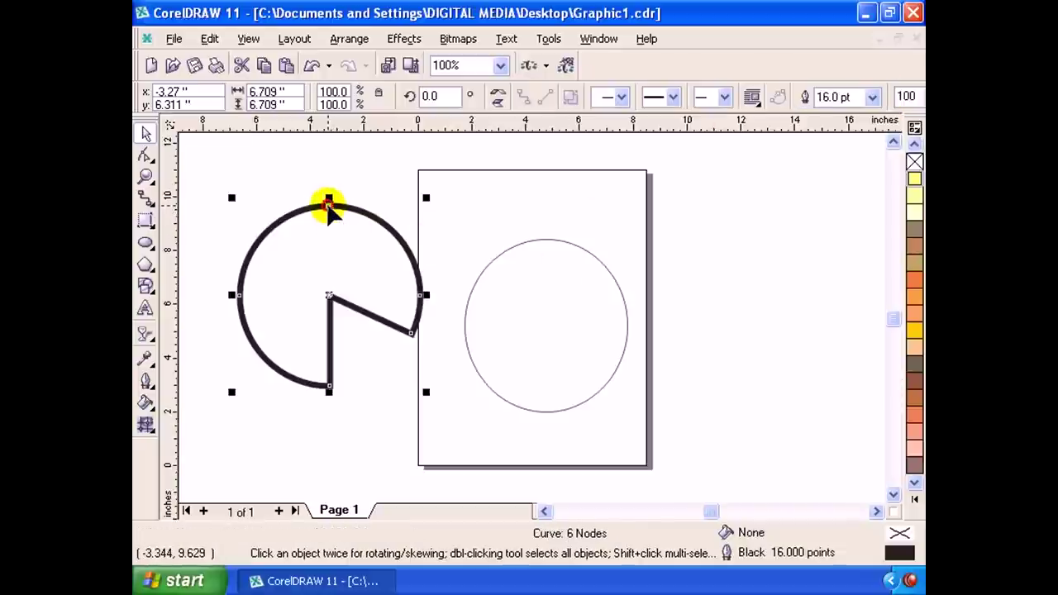
{"action": "left_click_drag", "start_coordinate": [329, 204], "coordinate": [331, 241]}
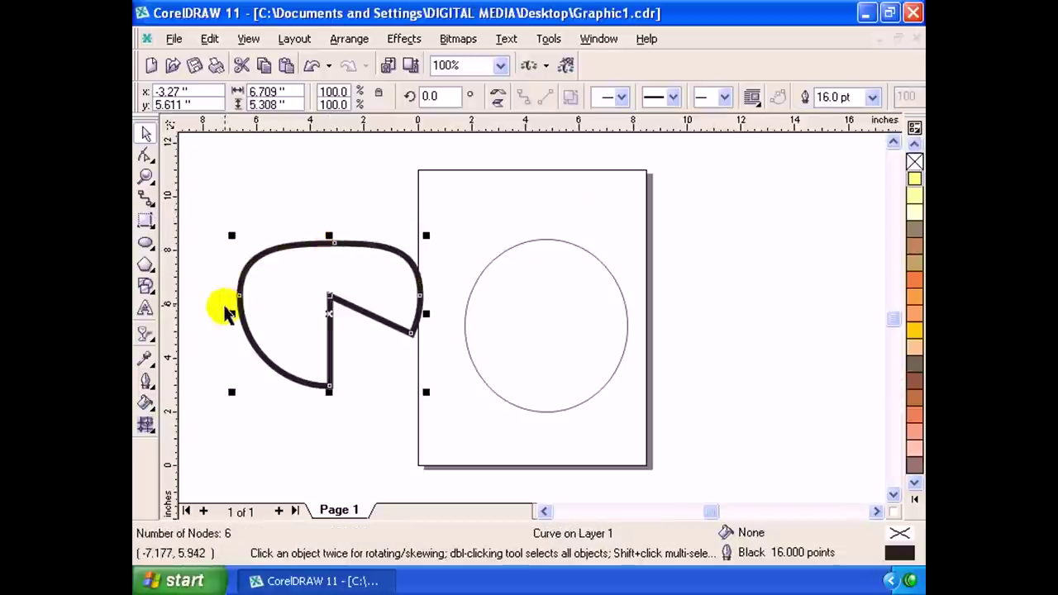
{"action": "left_click_drag", "start_coordinate": [239, 295], "coordinate": [289, 299]}
{"action": "mouse_move", "coordinate": [418, 291]}
{"action": "left_mouse_down"}
{"action": "mouse_move", "coordinate": [382, 289]}
{"action": "mouse_move", "coordinate": [366, 237]}
{"action": "left_mouse_up"}
{"action": "left_click", "coordinate": [366, 293]}
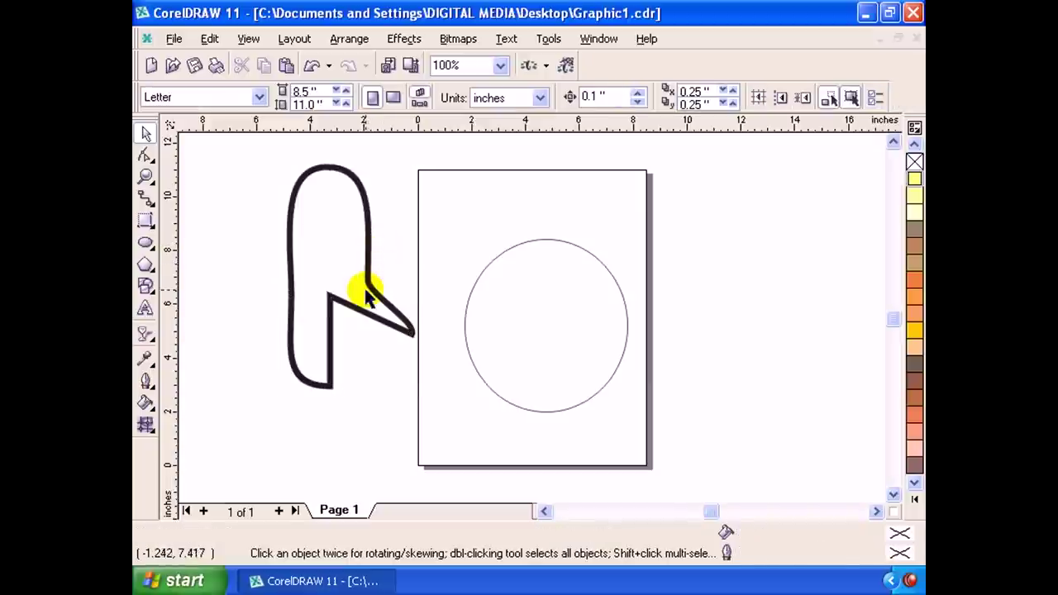
{"action": "left_click", "coordinate": [367, 293]}
{"action": "left_click_drag", "start_coordinate": [362, 279], "coordinate": [406, 237]}
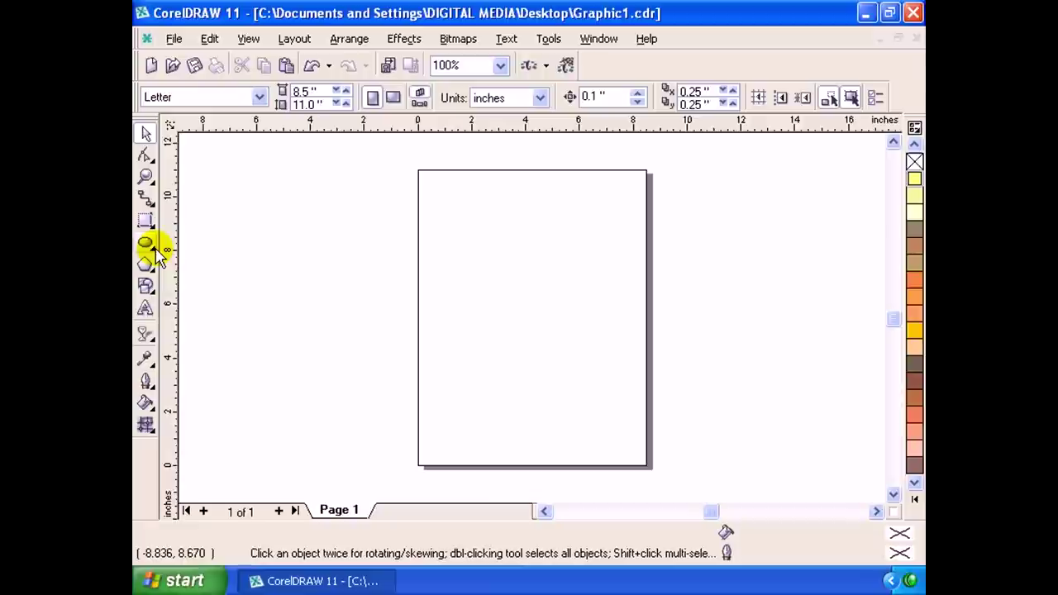
{"action": "left_click", "coordinate": [155, 248]}
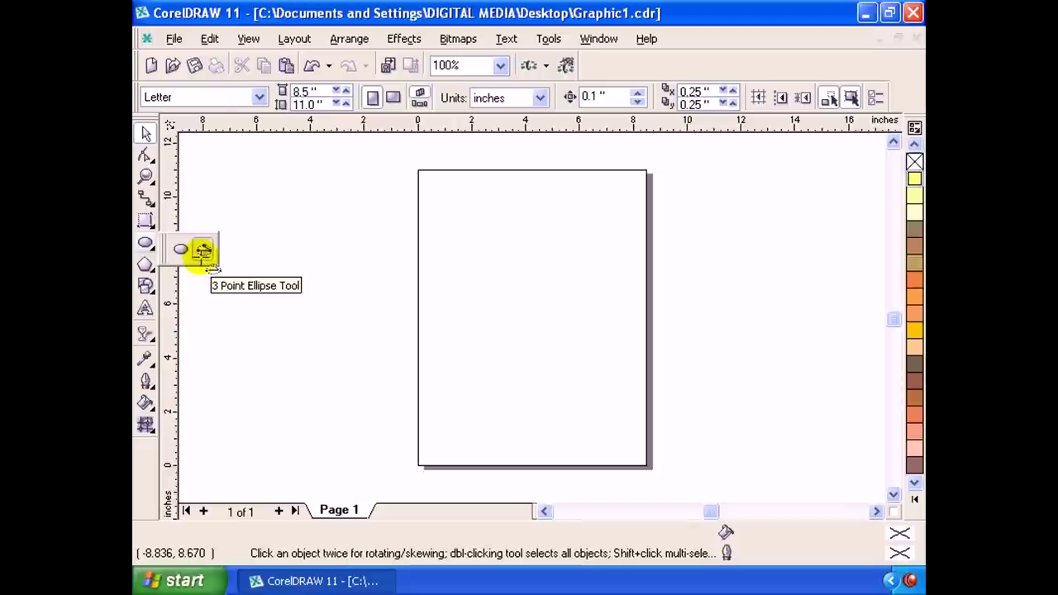
{"action": "left_click", "coordinate": [203, 251]}
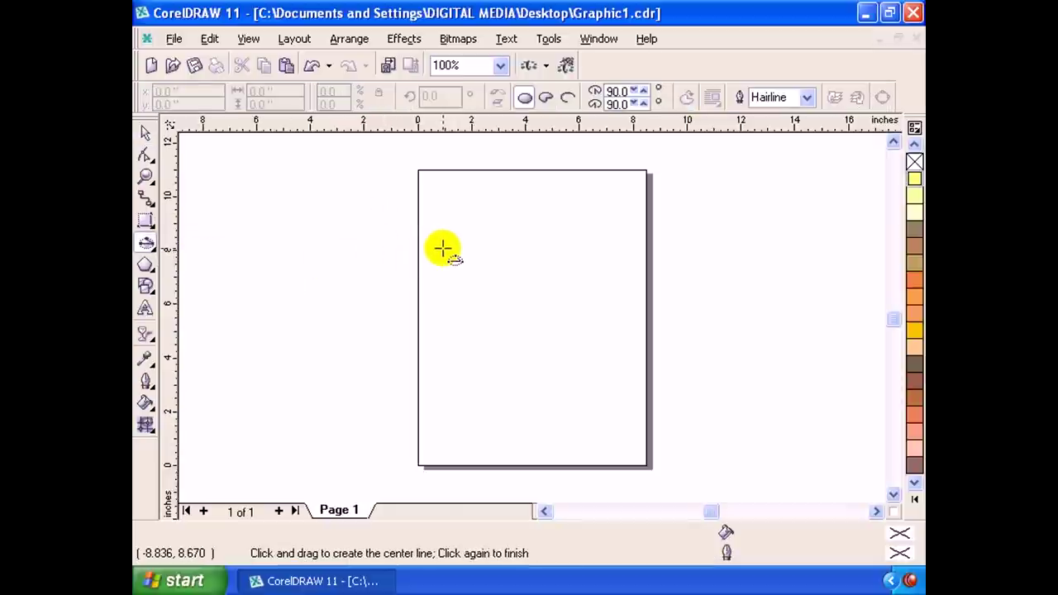
{"action": "left_click_drag", "start_coordinate": [443, 247], "coordinate": [603, 257]}
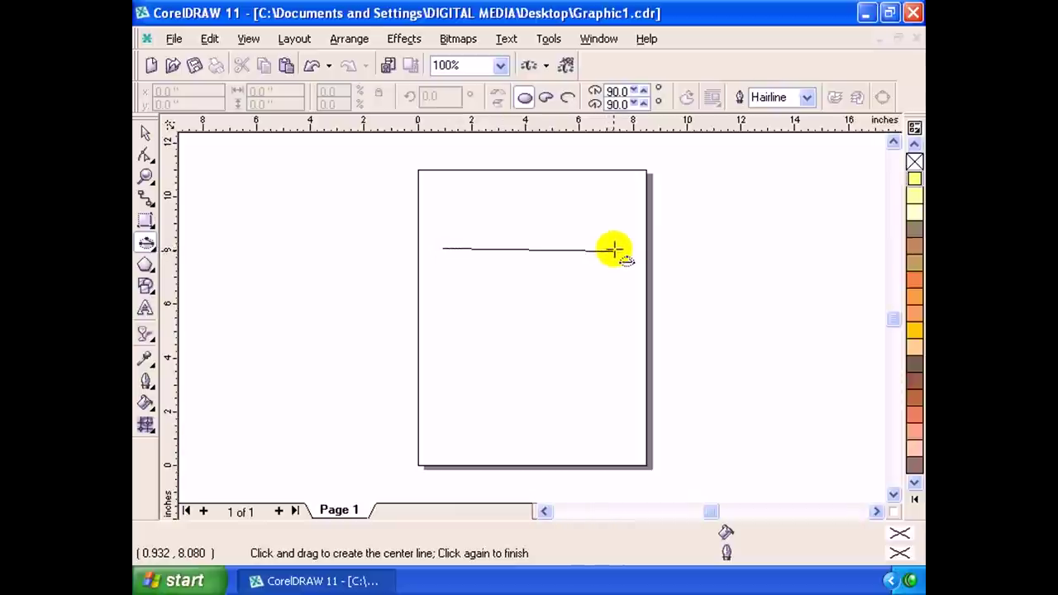
{"action": "left_click_drag", "start_coordinate": [616, 249], "coordinate": [628, 247]}
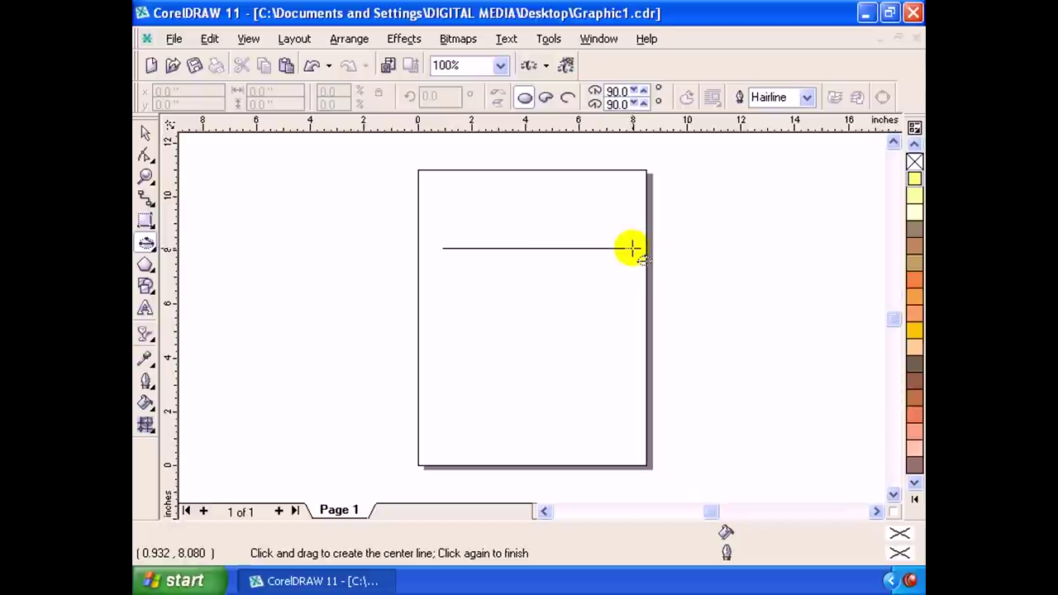
{"action": "left_click_drag", "start_coordinate": [632, 248], "coordinate": [633, 249]}
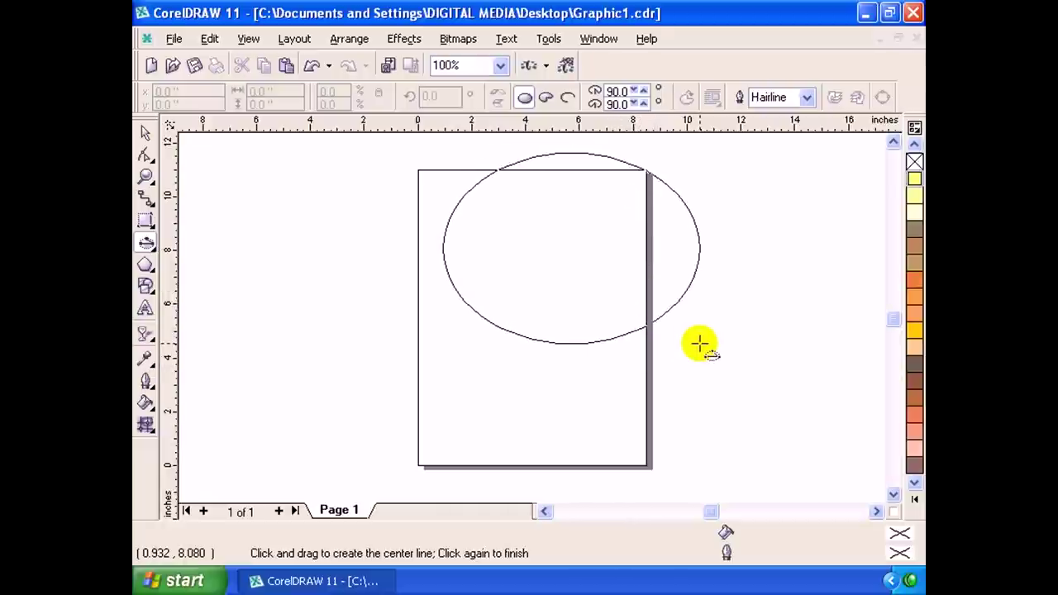
{"action": "left_click", "coordinate": [641, 350]}
{"action": "key", "text": "space"}
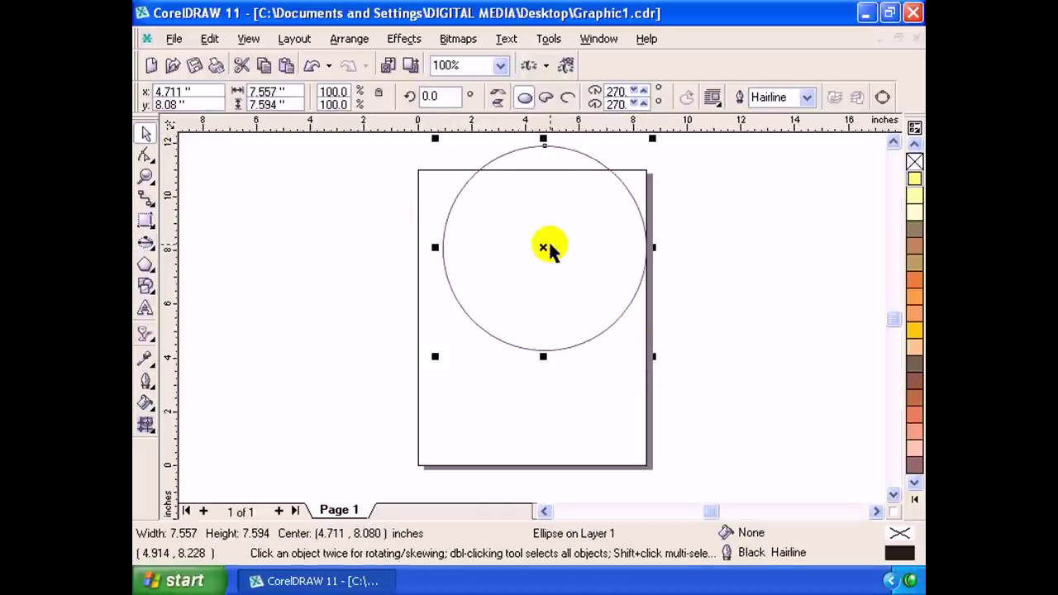
{"action": "mouse_move", "coordinate": [543, 247]}
{"action": "left_mouse_down"}
{"action": "mouse_move", "coordinate": [482, 300]}
{"action": "mouse_move", "coordinate": [373, 322]}
{"action": "left_mouse_up"}
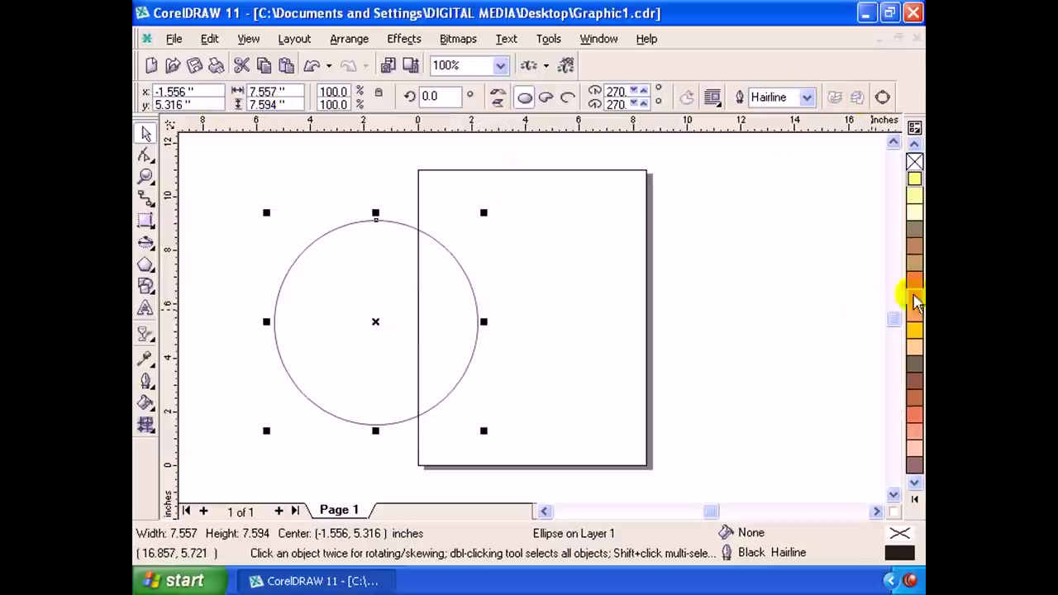
{"action": "left_click", "coordinate": [914, 279]}
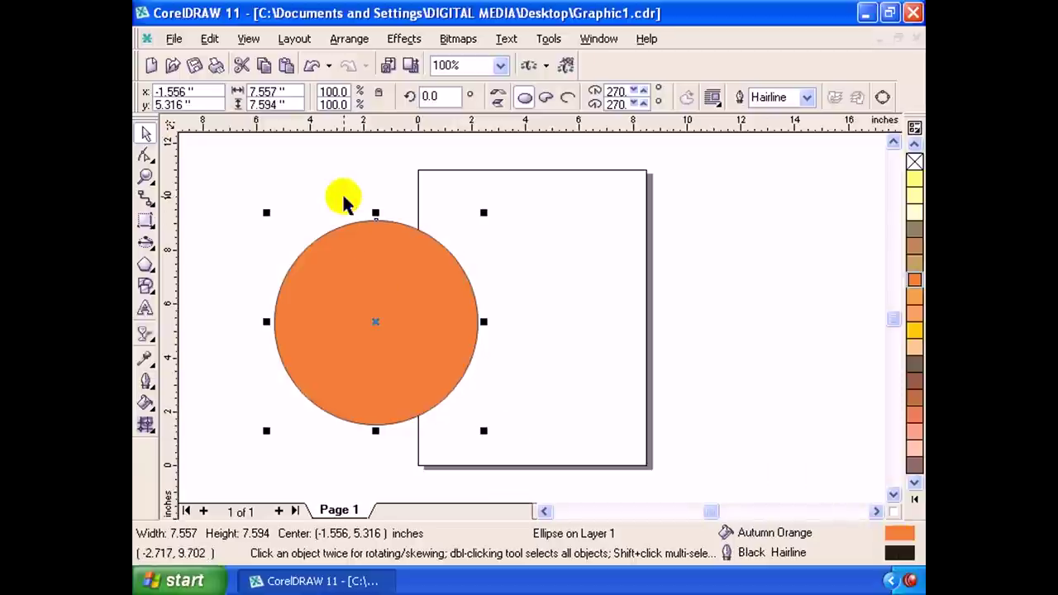
{"action": "key", "text": "Delete"}
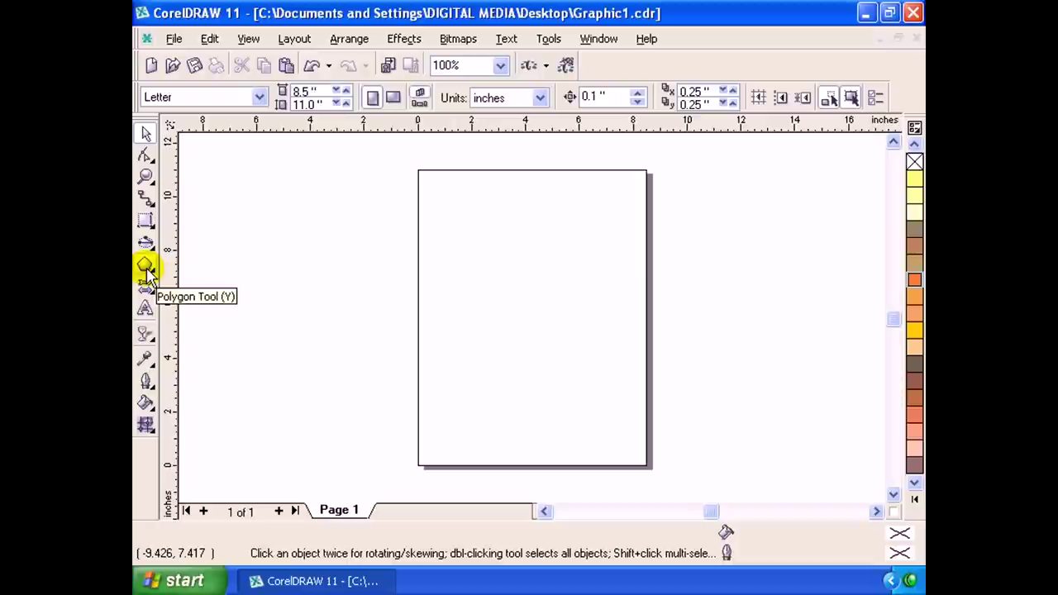
Draw an 8.169 × 7.035 in pentagon over the page's left edge and select a corner node.
{"action": "left_click", "coordinate": [146, 266]}
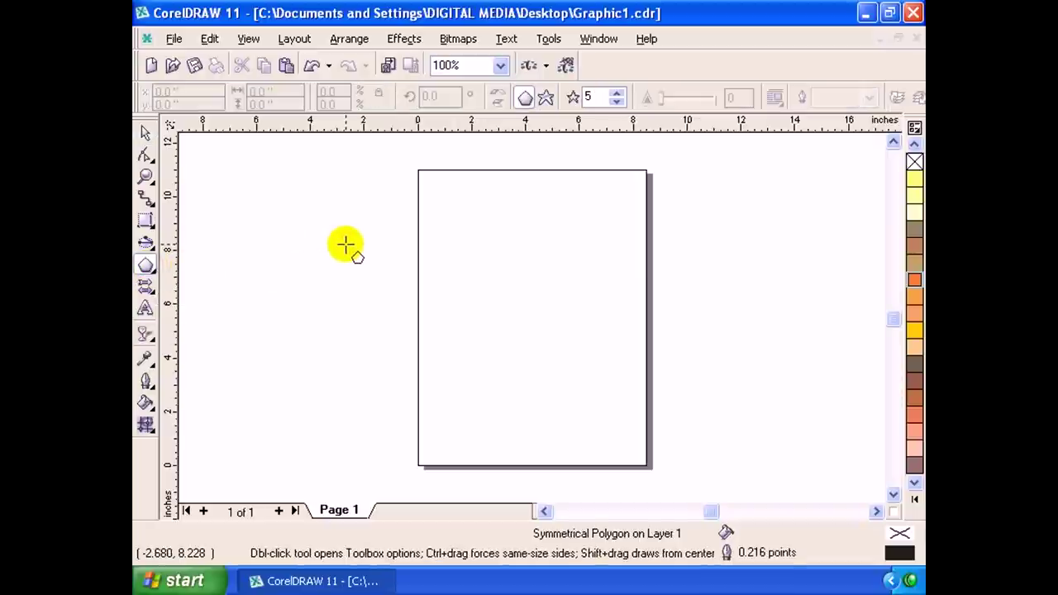
{"action": "left_click_drag", "start_coordinate": [309, 213], "coordinate": [540, 420]}
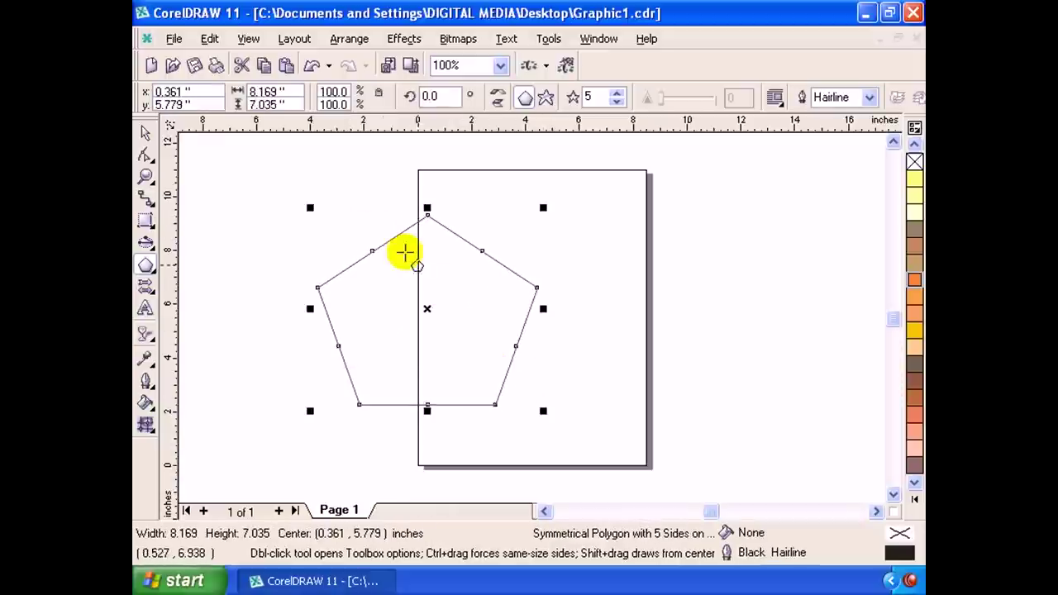
{"action": "left_click", "coordinate": [372, 251]}
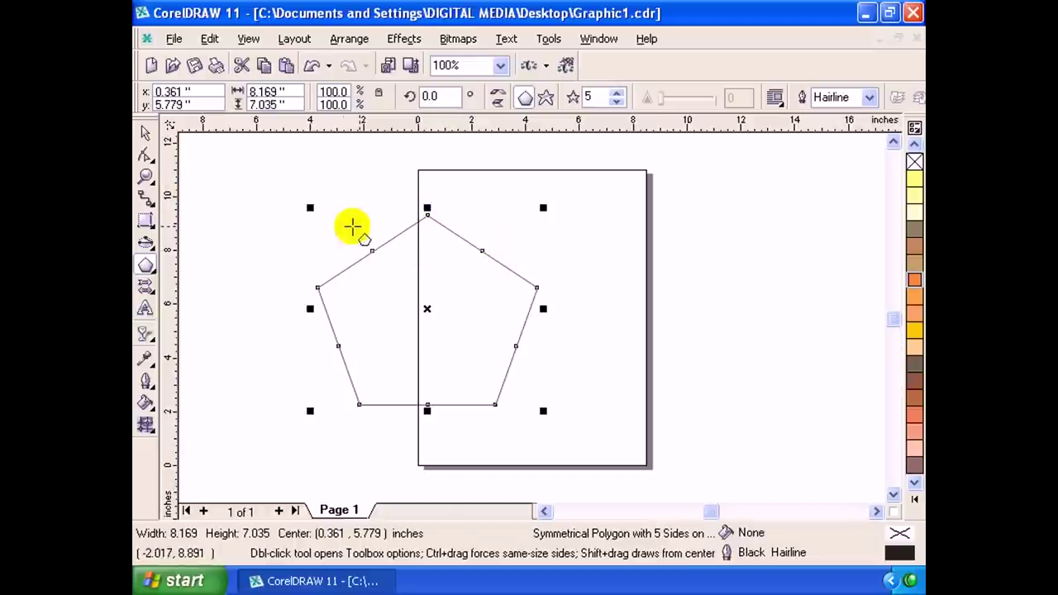
{"action": "left_click", "coordinate": [147, 135]}
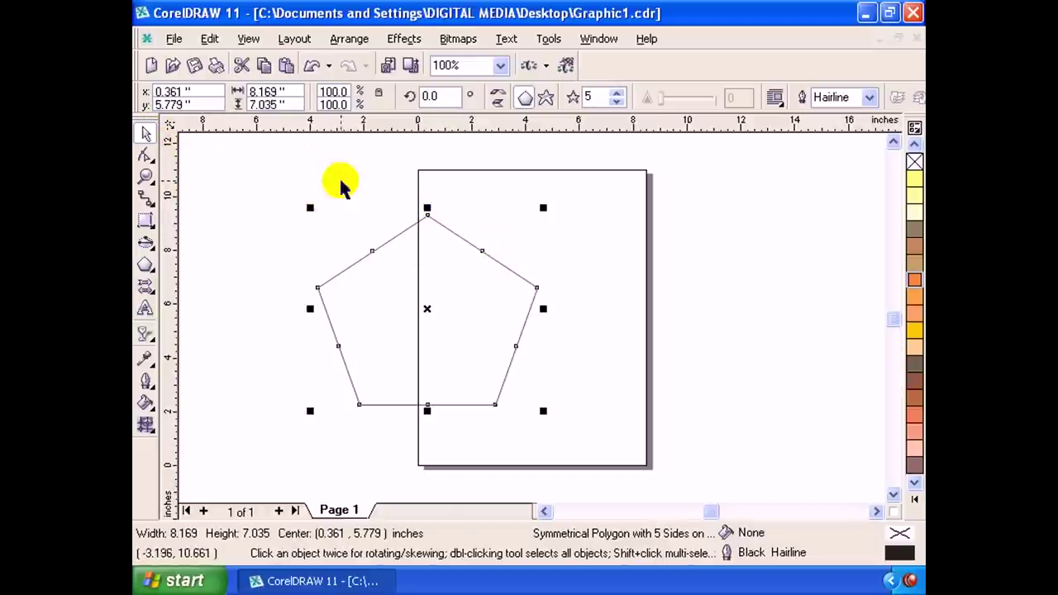
{"action": "left_click", "coordinate": [445, 235]}
{"action": "left_click", "coordinate": [447, 230]}
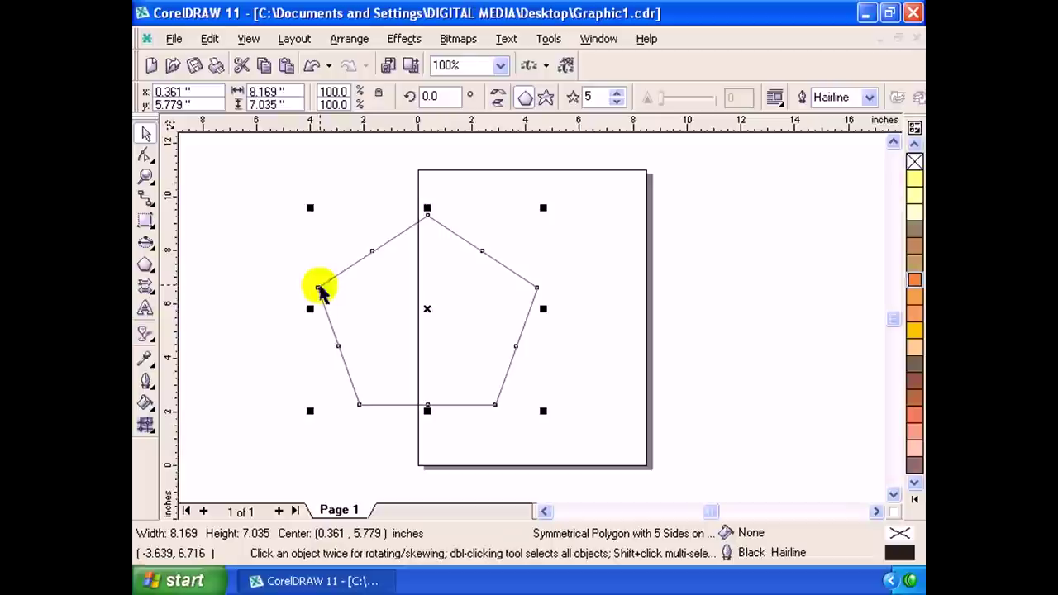
{"action": "left_click", "coordinate": [495, 405]}
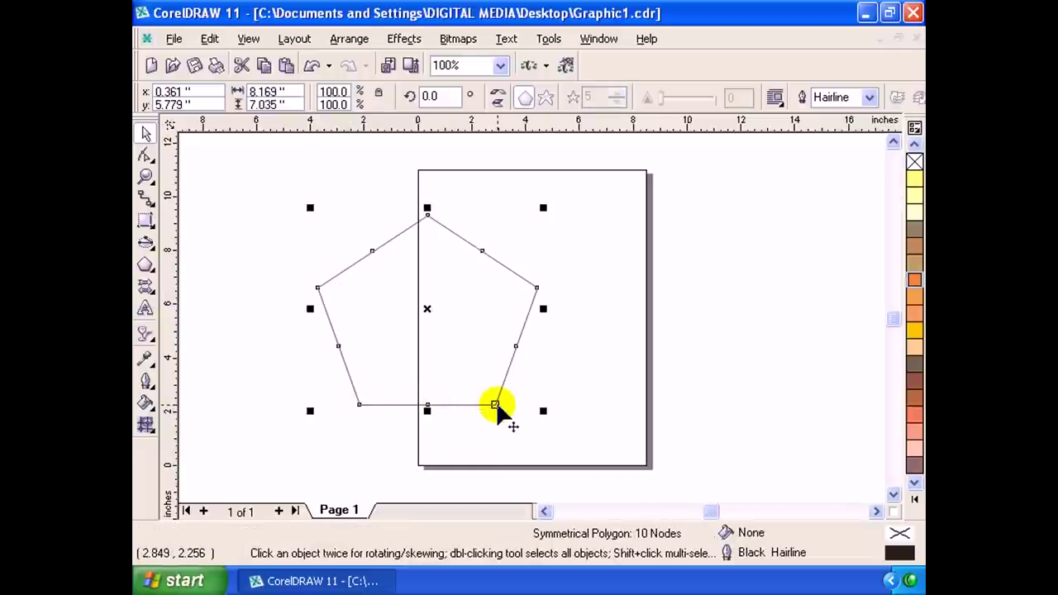
Pull a pentagon node inward and apply Star, giving a 16.068 × 14.761 in star.
{"action": "left_click", "coordinate": [495, 405]}
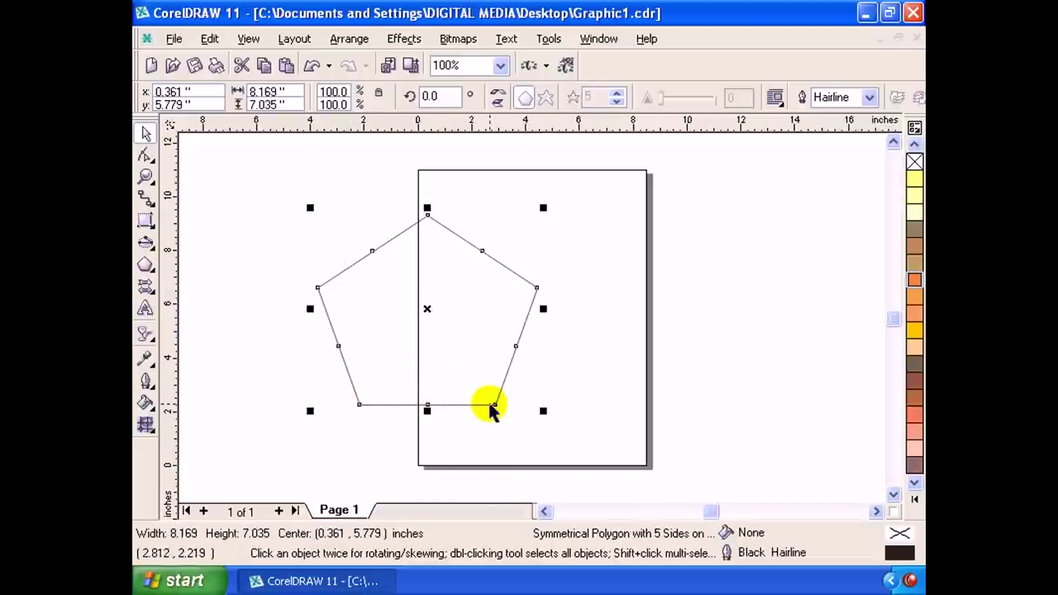
{"action": "left_click_drag", "start_coordinate": [490, 405], "coordinate": [451, 343]}
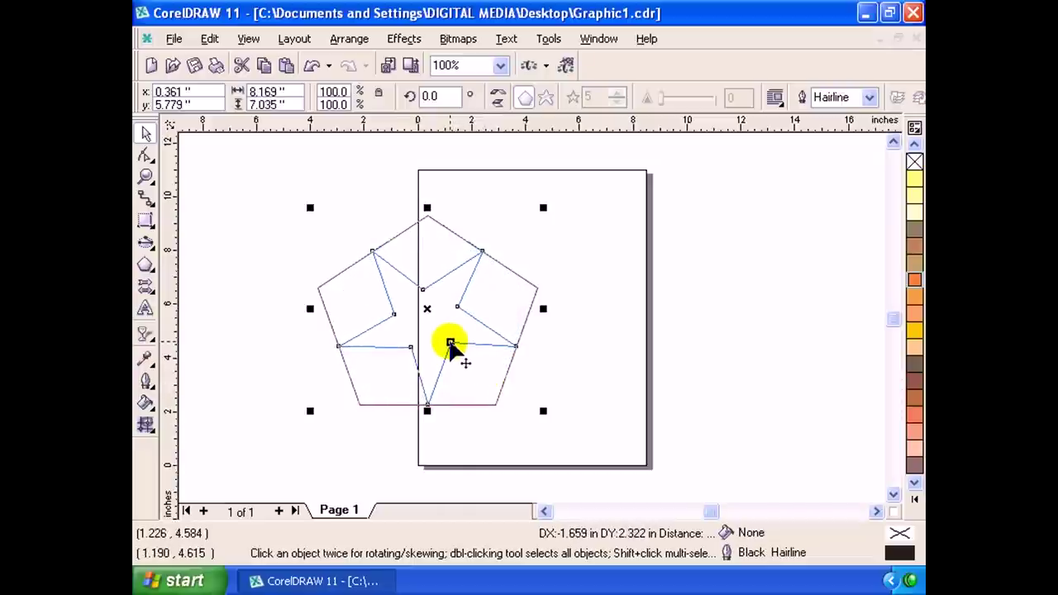
{"action": "mouse_move", "coordinate": [451, 343]}
{"action": "left_mouse_down"}
{"action": "mouse_move", "coordinate": [461, 362]}
{"action": "mouse_move", "coordinate": [424, 361]}
{"action": "mouse_move", "coordinate": [433, 372]}
{"action": "mouse_move", "coordinate": [493, 339]}
{"action": "mouse_move", "coordinate": [487, 359]}
{"action": "mouse_move", "coordinate": [465, 356]}
{"action": "mouse_move", "coordinate": [480, 378]}
{"action": "mouse_move", "coordinate": [531, 418]}
{"action": "mouse_move", "coordinate": [583, 432]}
{"action": "mouse_move", "coordinate": [645, 364]}
{"action": "mouse_move", "coordinate": [657, 297]}
{"action": "left_mouse_up"}
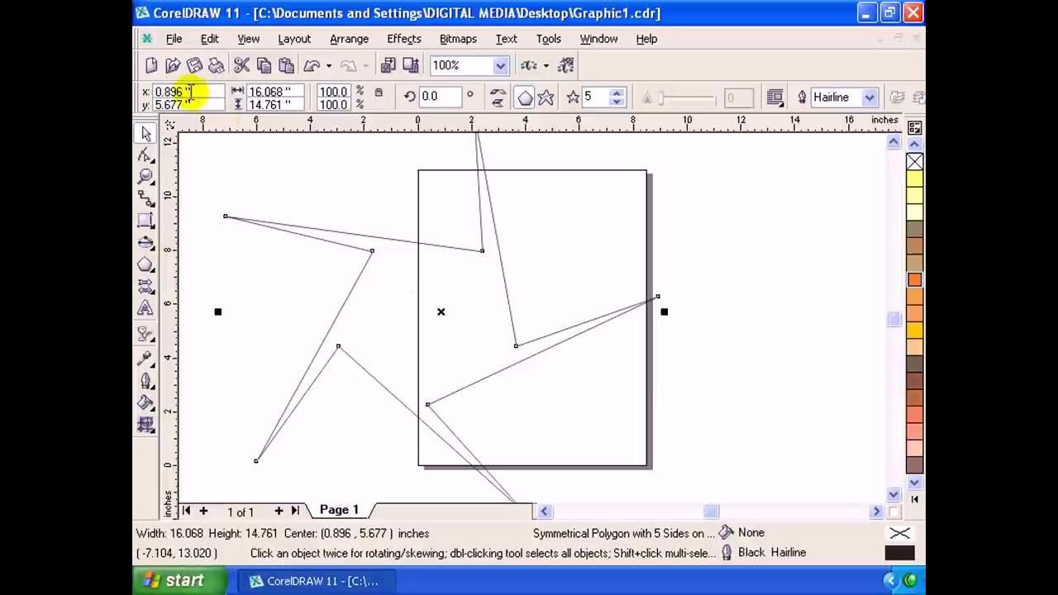
{"action": "left_click_drag", "start_coordinate": [190, 92], "coordinate": [137, 94]}
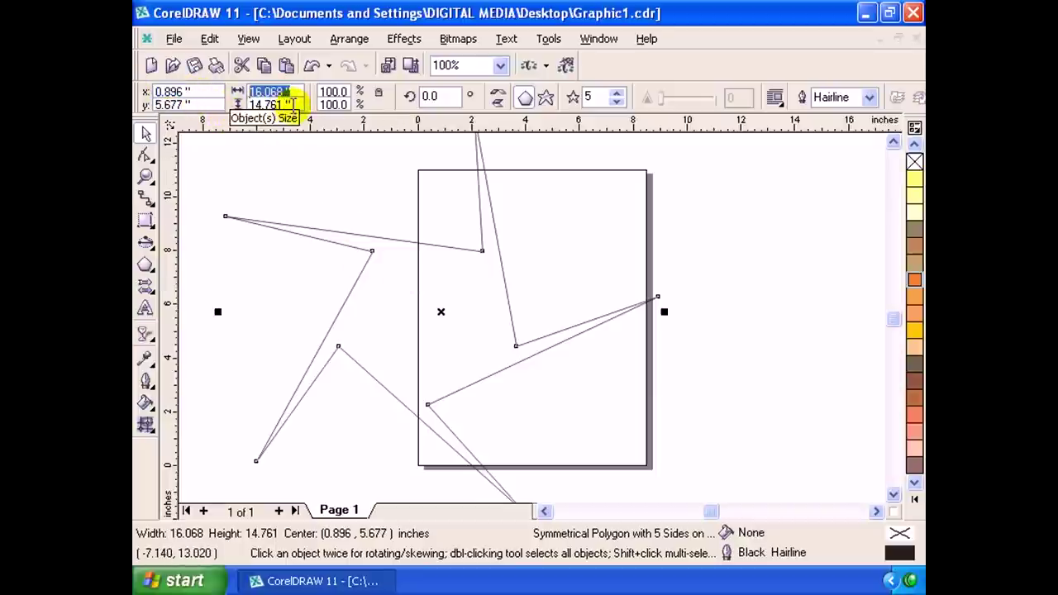
{"action": "left_click_drag", "start_coordinate": [263, 104], "coordinate": [379, 106]}
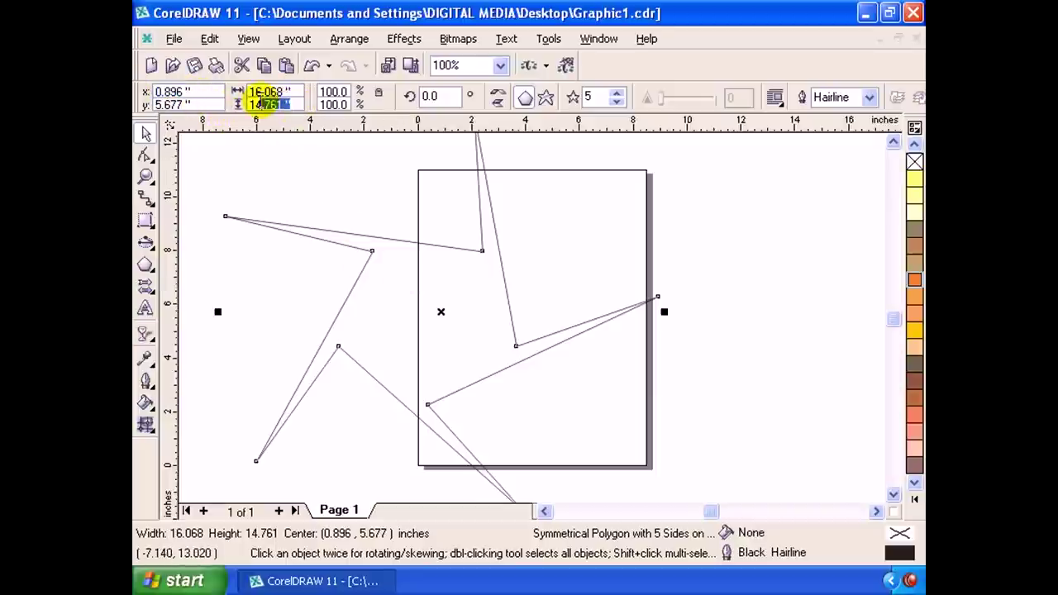
{"action": "double_click", "coordinate": [438, 96]}
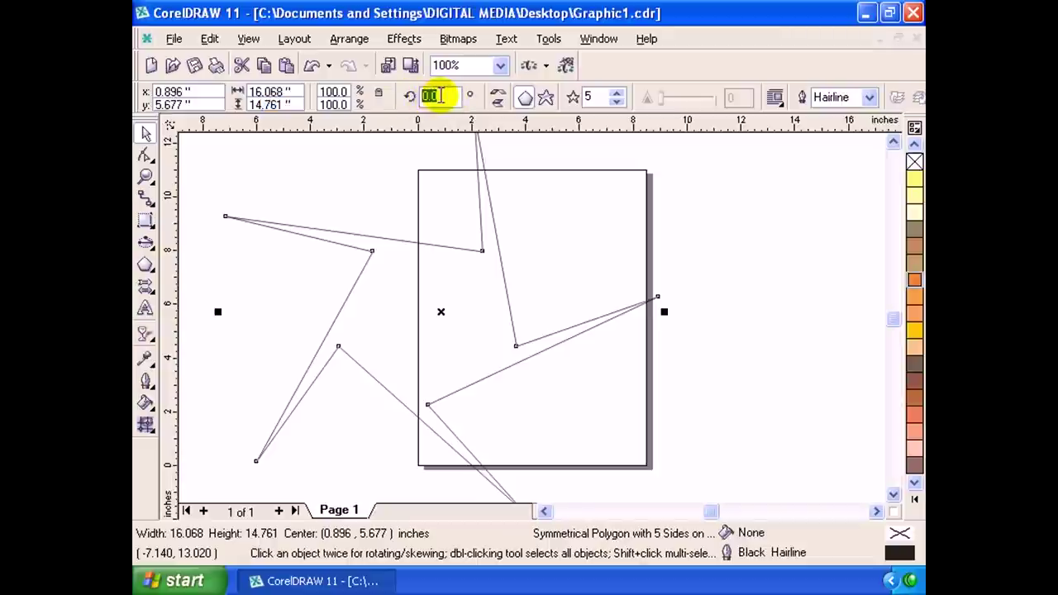
{"action": "left_click", "coordinate": [547, 97]}
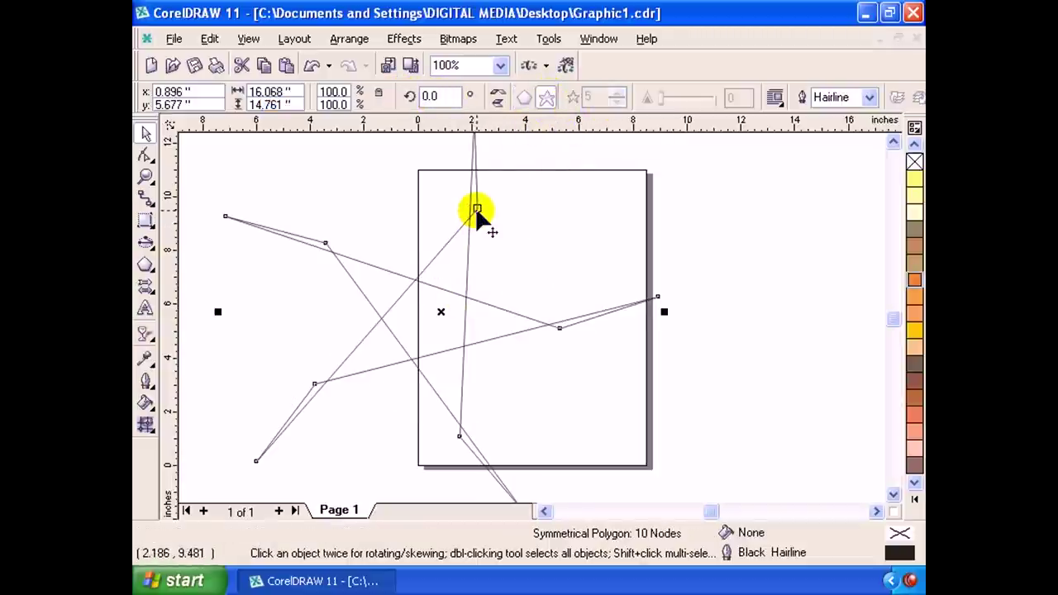
{"action": "left_click_drag", "start_coordinate": [476, 209], "coordinate": [423, 204]}
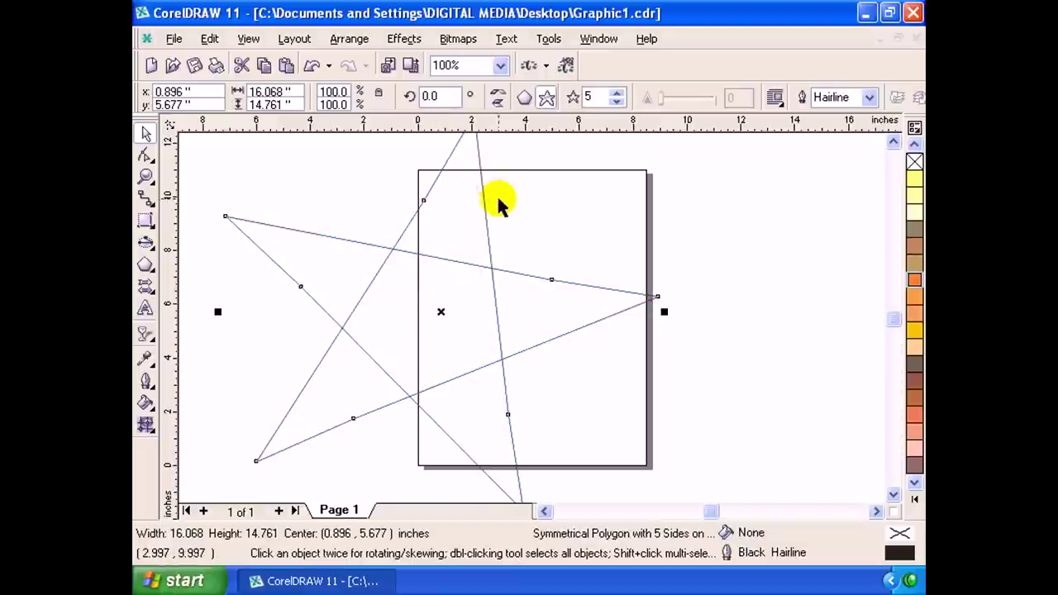
Change the polygon's number of sides with the property bar spinner.
{"action": "left_click", "coordinate": [615, 94]}
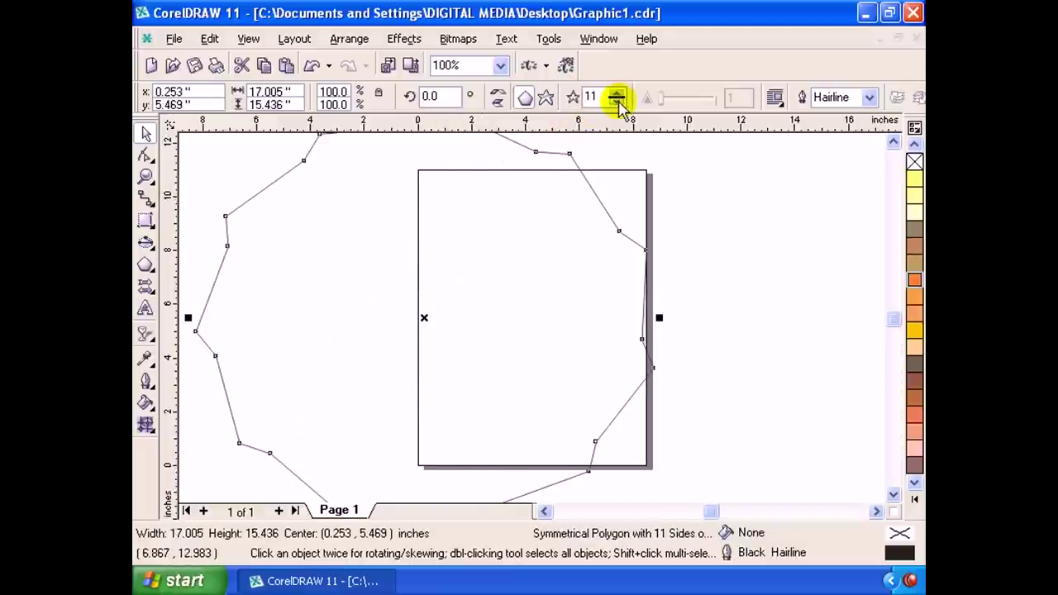
{"action": "left_click", "coordinate": [617, 93]}
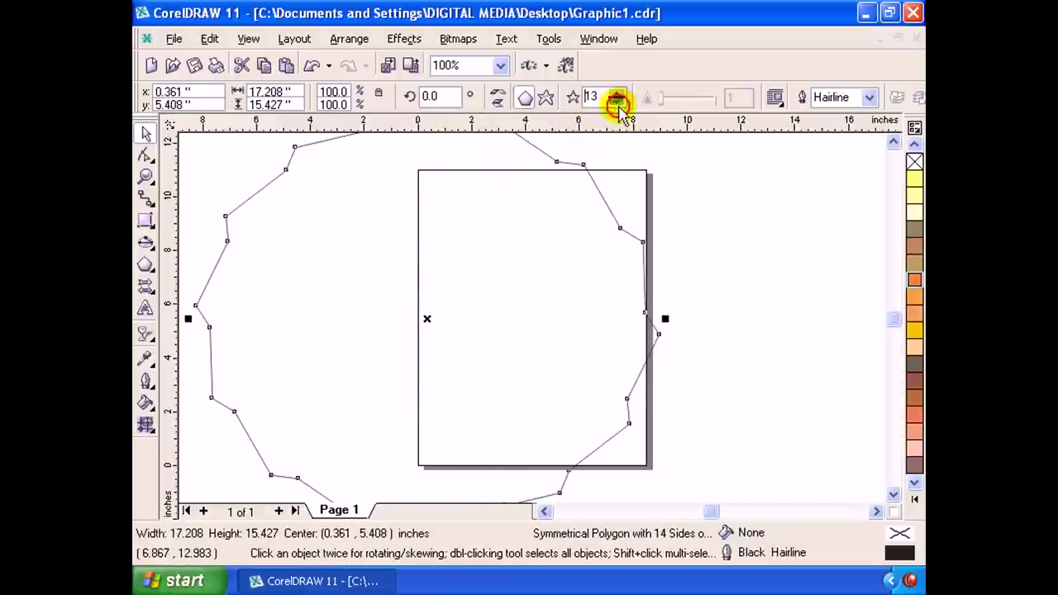
{"action": "left_click", "coordinate": [618, 102]}
{"action": "left_click_drag", "start_coordinate": [616, 108], "coordinate": [621, 88]}
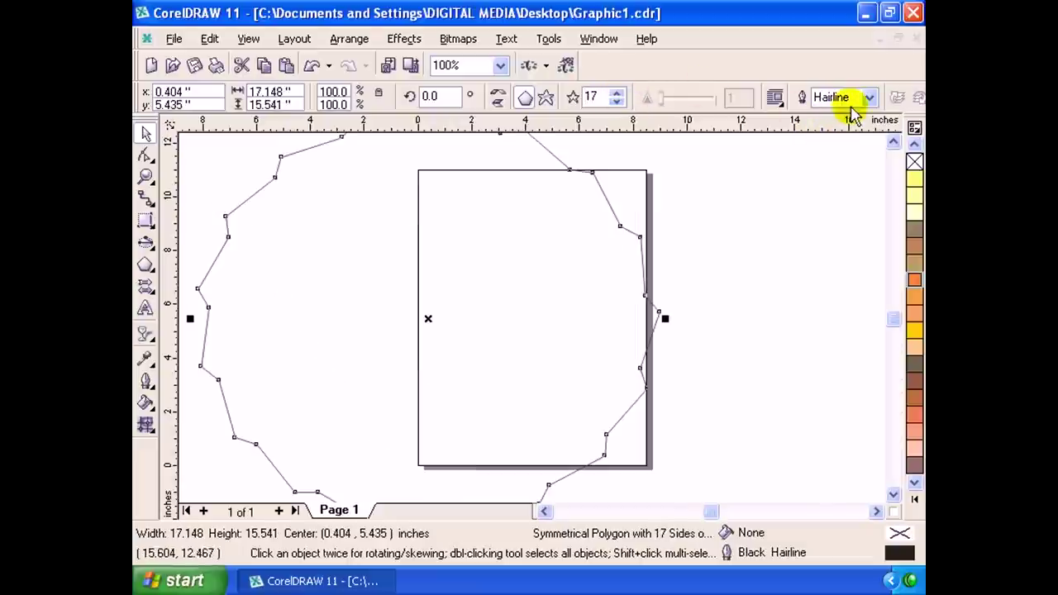
Set the polygon outline to 16 pt, then 24 pt, and delete the polygon.
{"action": "left_click", "coordinate": [849, 101]}
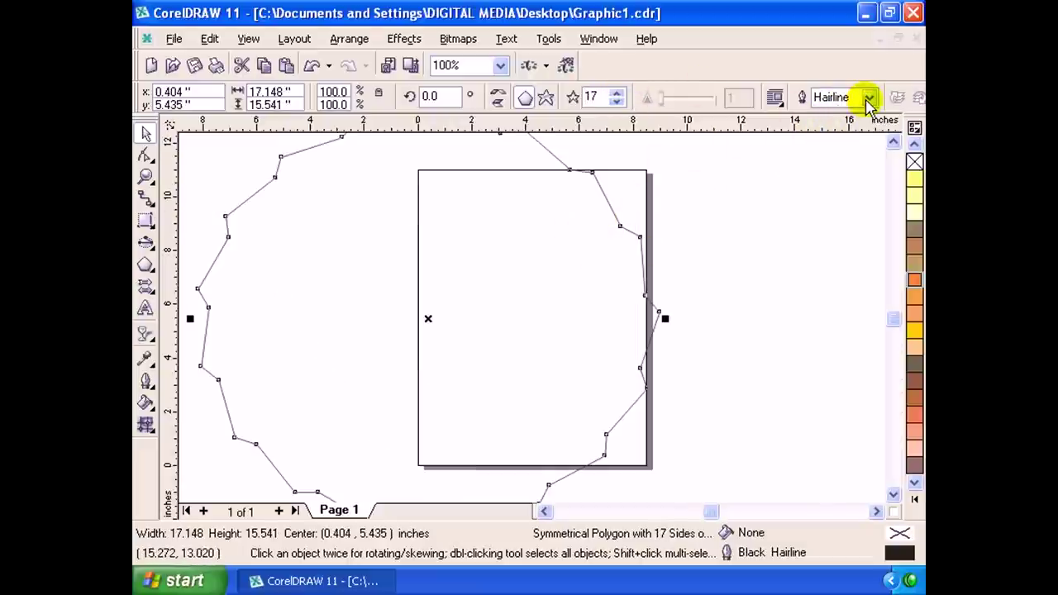
{"action": "left_click", "coordinate": [869, 99]}
{"action": "left_click", "coordinate": [836, 205]}
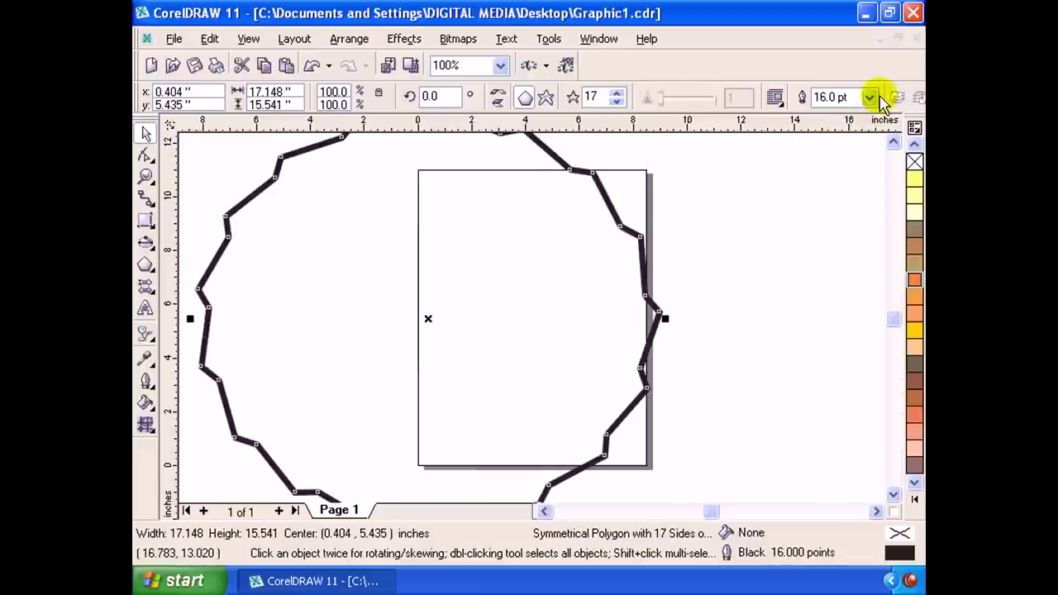
{"action": "left_click", "coordinate": [868, 99]}
{"action": "left_click", "coordinate": [843, 220]}
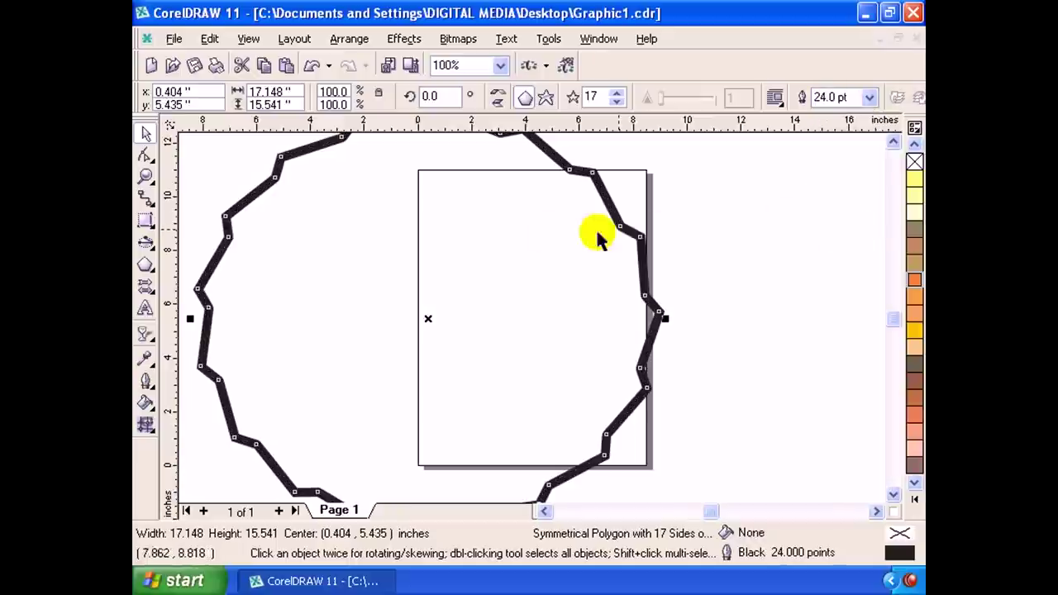
{"action": "key", "text": "Delete"}
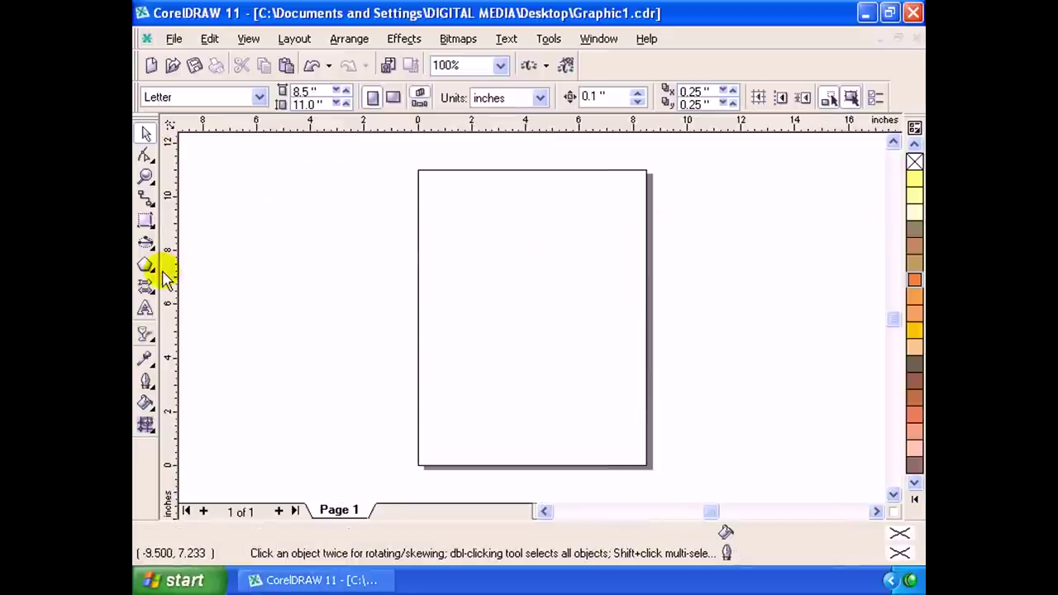
Draw a 4-by-3 graph-paper grid across the page and reposition it.
{"action": "left_click", "coordinate": [156, 278]}
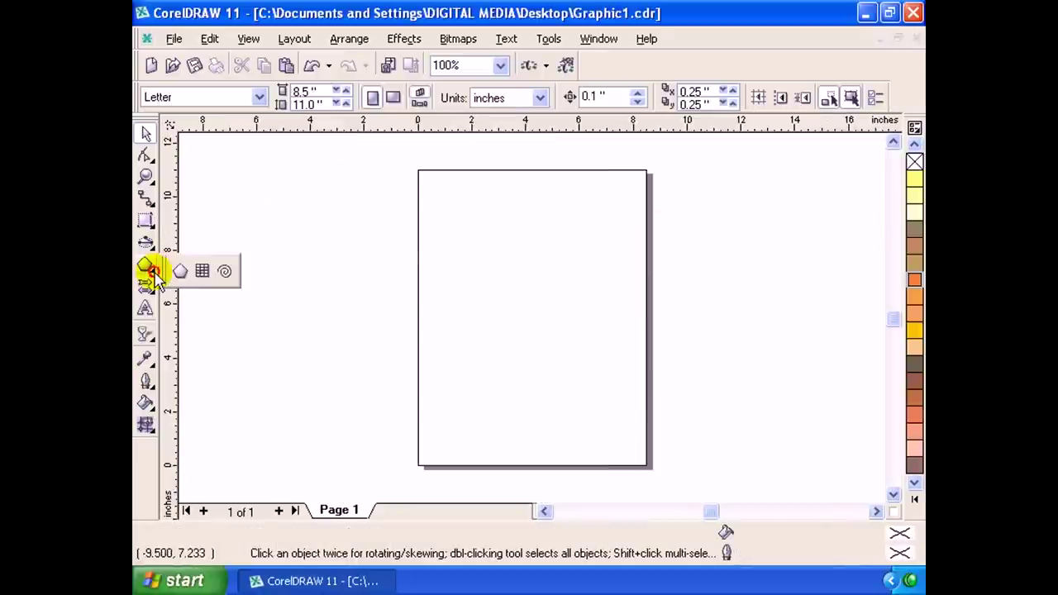
{"action": "left_click", "coordinate": [202, 273]}
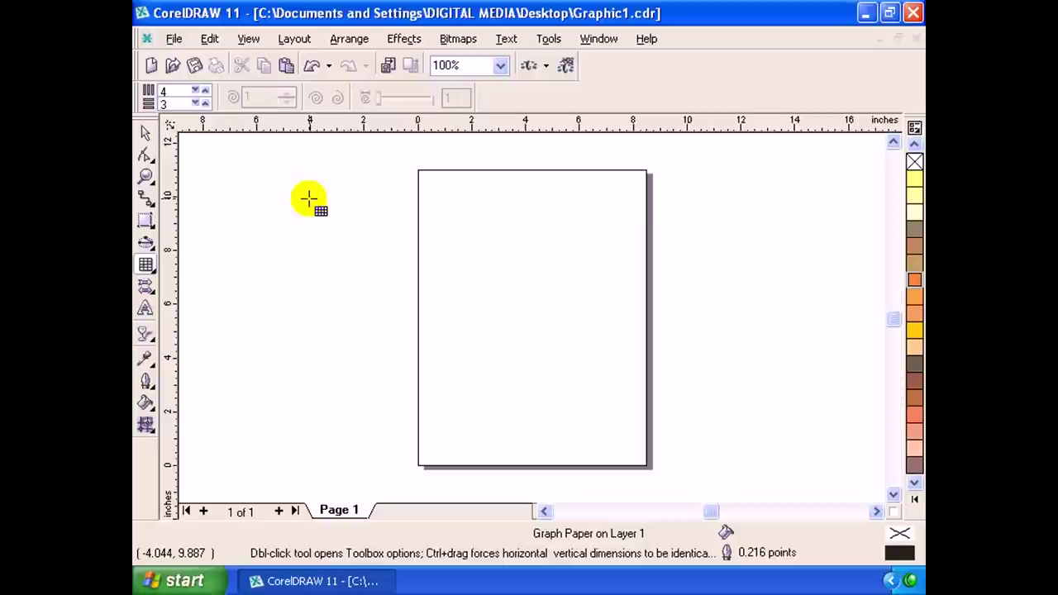
{"action": "mouse_move", "coordinate": [283, 187]}
{"action": "left_mouse_down"}
{"action": "mouse_move", "coordinate": [436, 314]}
{"action": "mouse_move", "coordinate": [614, 430]}
{"action": "left_mouse_up"}
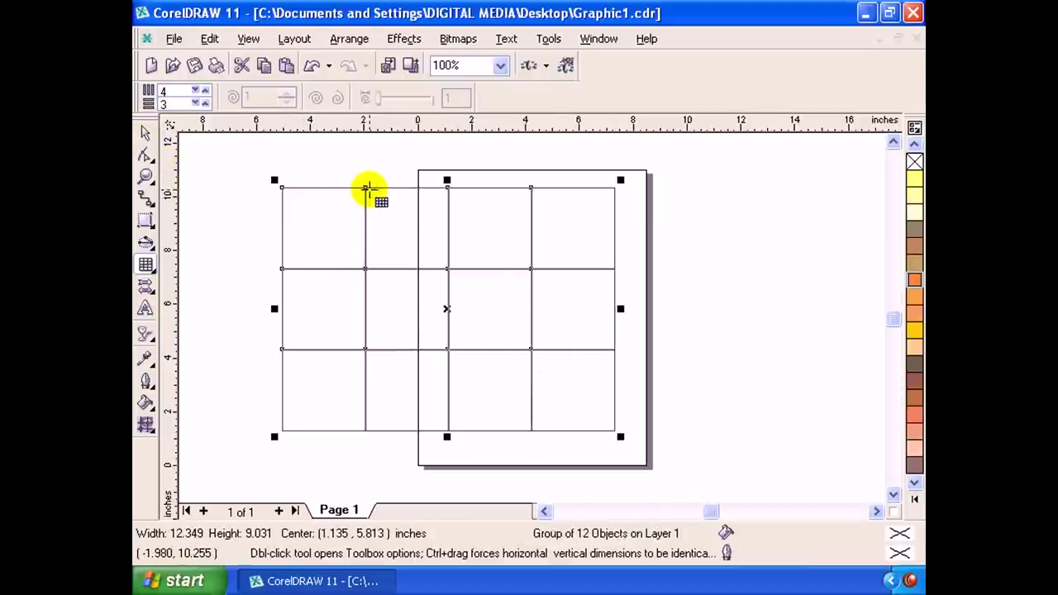
{"action": "left_click", "coordinate": [145, 128]}
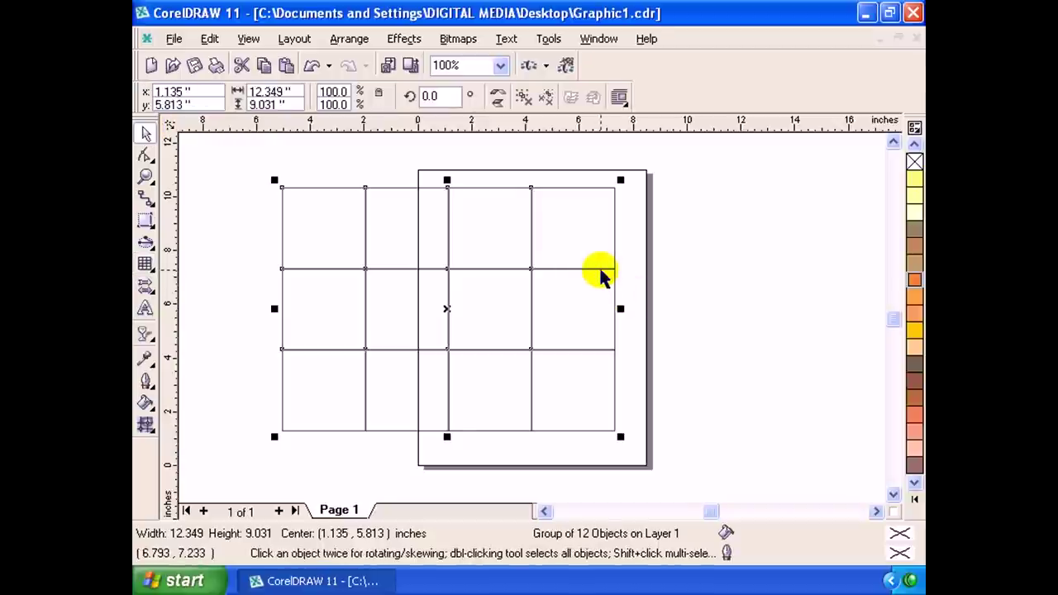
{"action": "left_click_drag", "start_coordinate": [601, 276], "coordinate": [630, 288]}
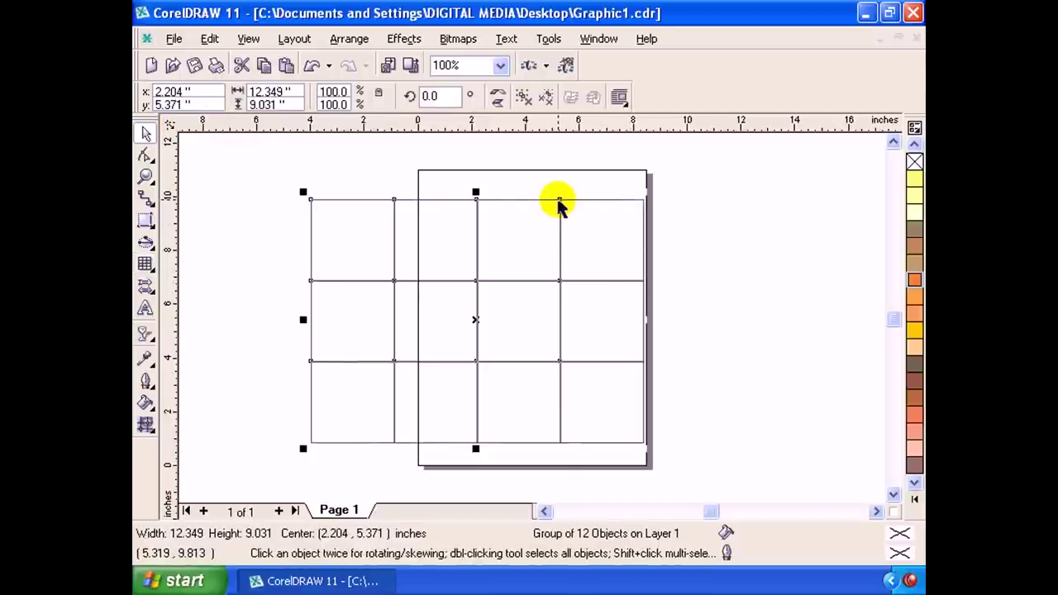
{"action": "left_click_drag", "start_coordinate": [560, 205], "coordinate": [571, 212]}
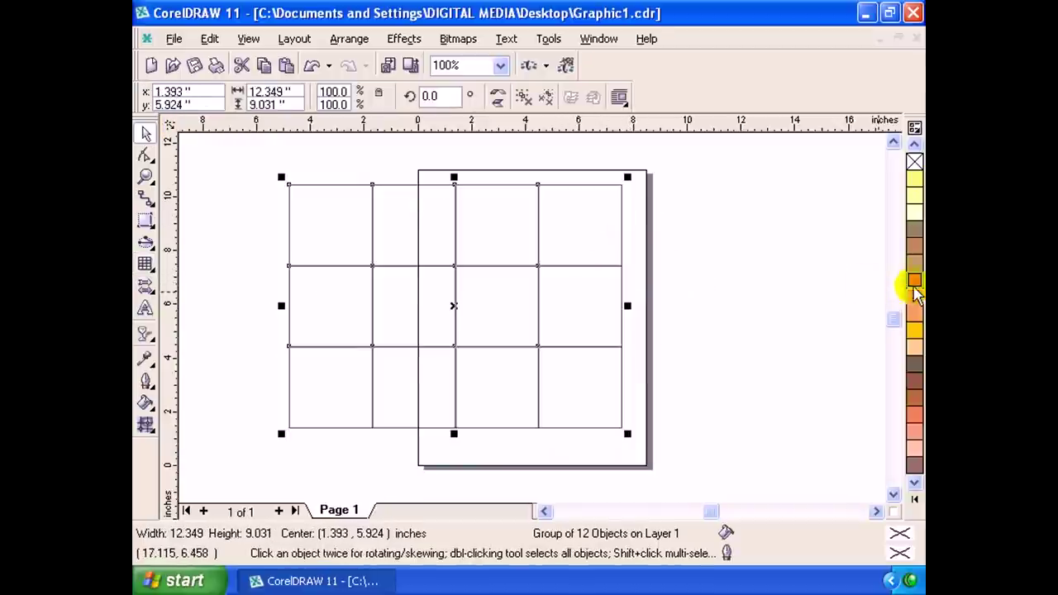
Try tan, orange and gold fills, settle on dark greyish brown, then delete the grid.
{"action": "left_click", "coordinate": [914, 248]}
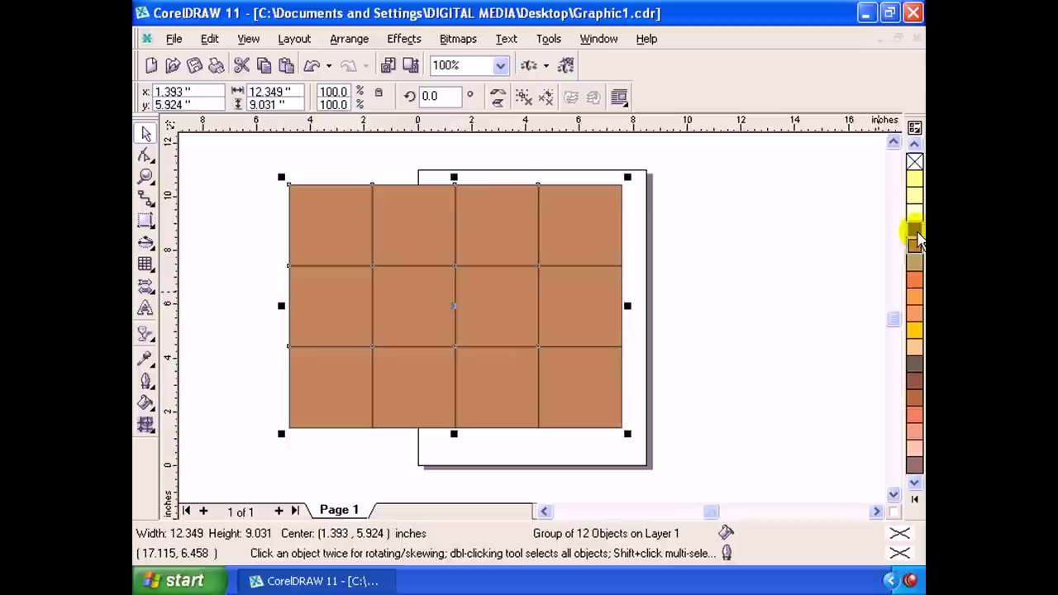
{"action": "left_click", "coordinate": [914, 229]}
{"action": "left_click", "coordinate": [615, 186]}
{"action": "left_click", "coordinate": [914, 289]}
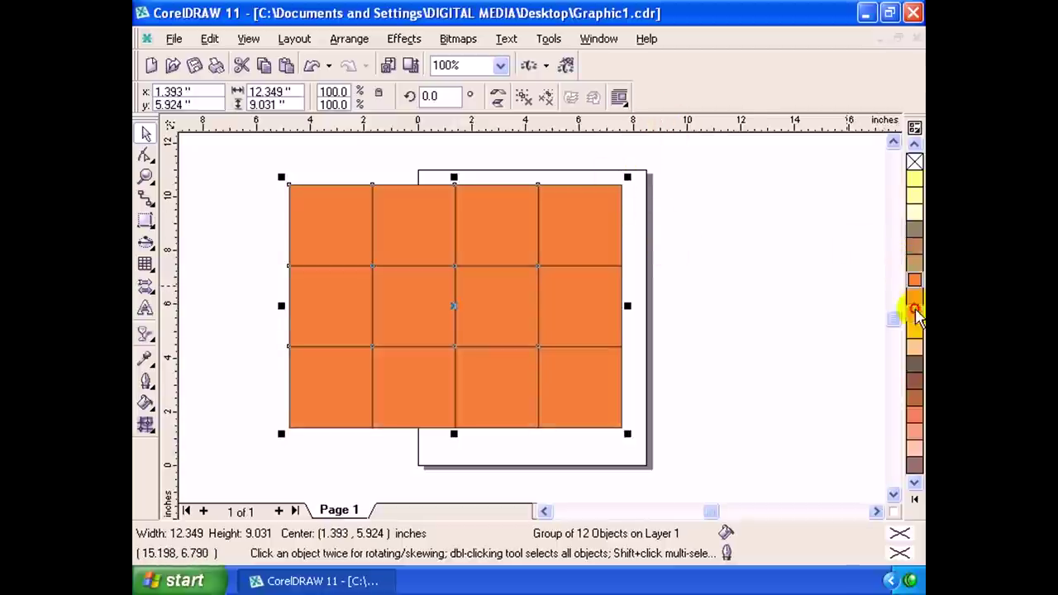
{"action": "left_click", "coordinate": [914, 314]}
{"action": "left_click", "coordinate": [914, 330]}
{"action": "left_click", "coordinate": [914, 362]}
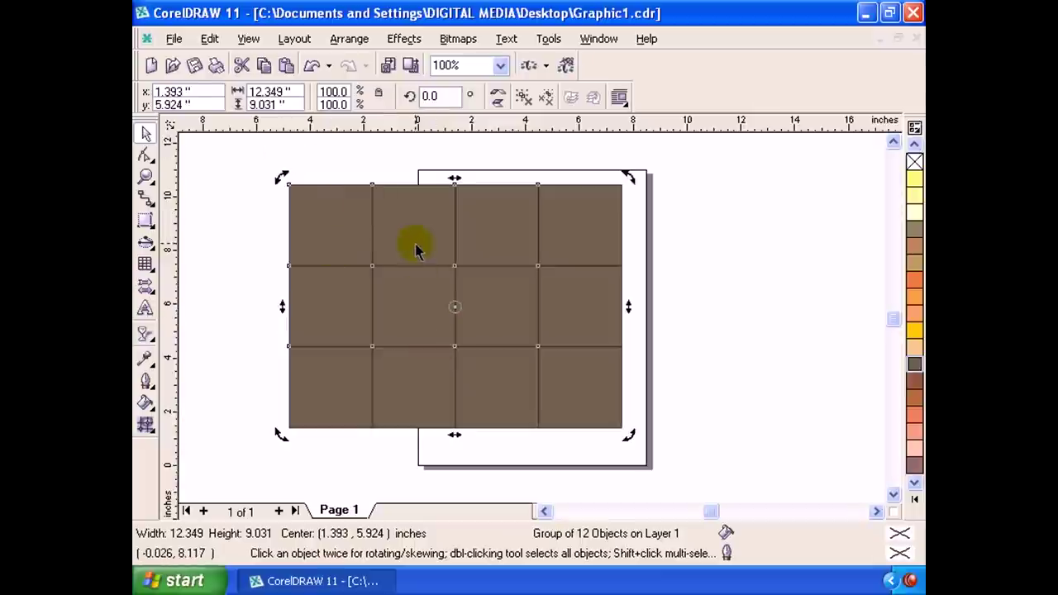
{"action": "left_click_drag", "start_coordinate": [416, 250], "coordinate": [414, 245]}
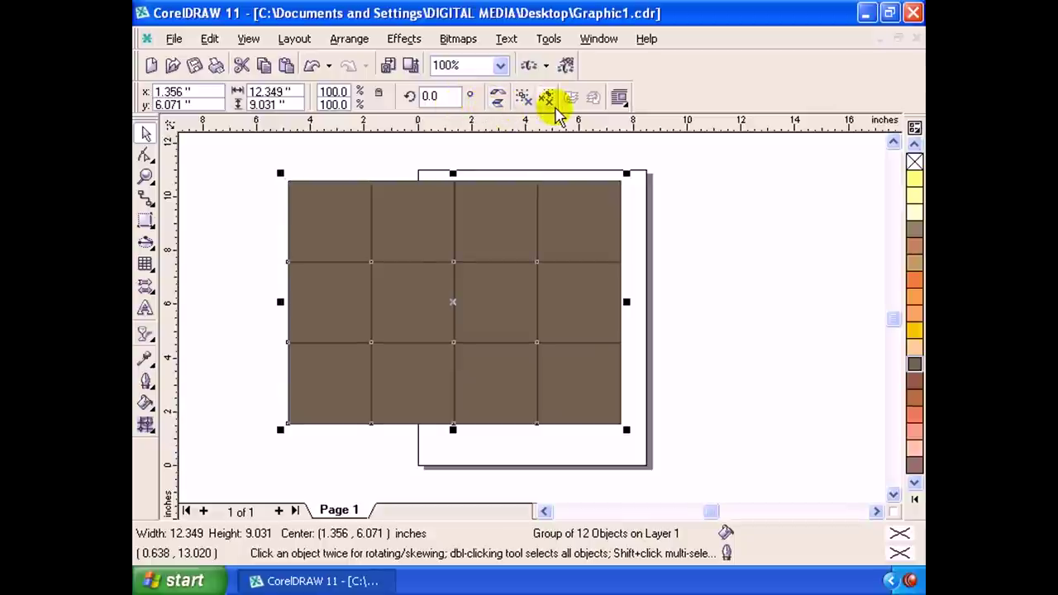
{"action": "key", "text": "Delete"}
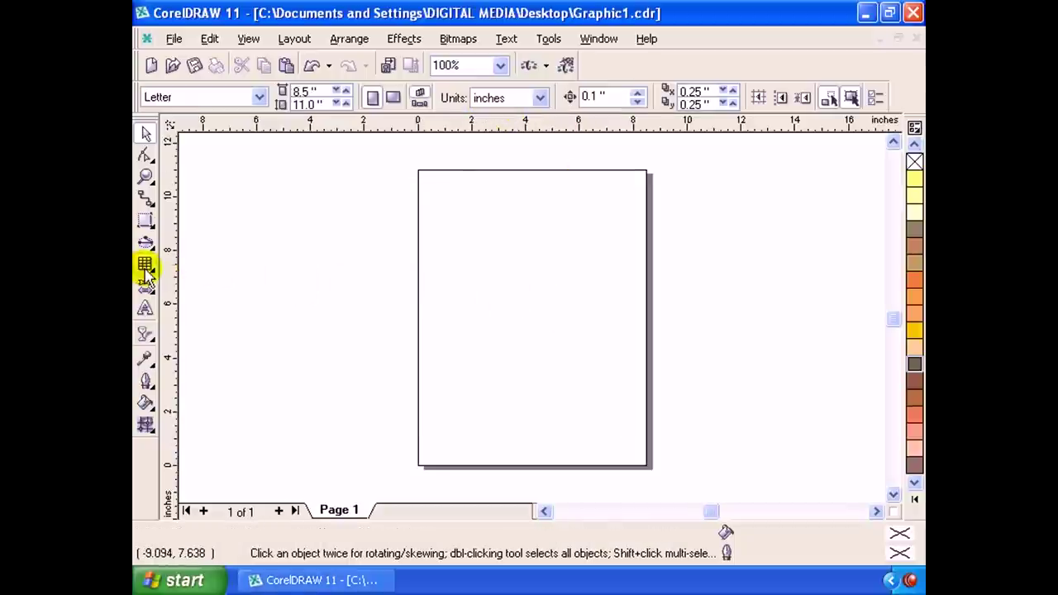
Draw a 7.815 × 7.446 in four-turn spiral on the lower page, filled Light Orange.
{"action": "left_click", "coordinate": [146, 264]}
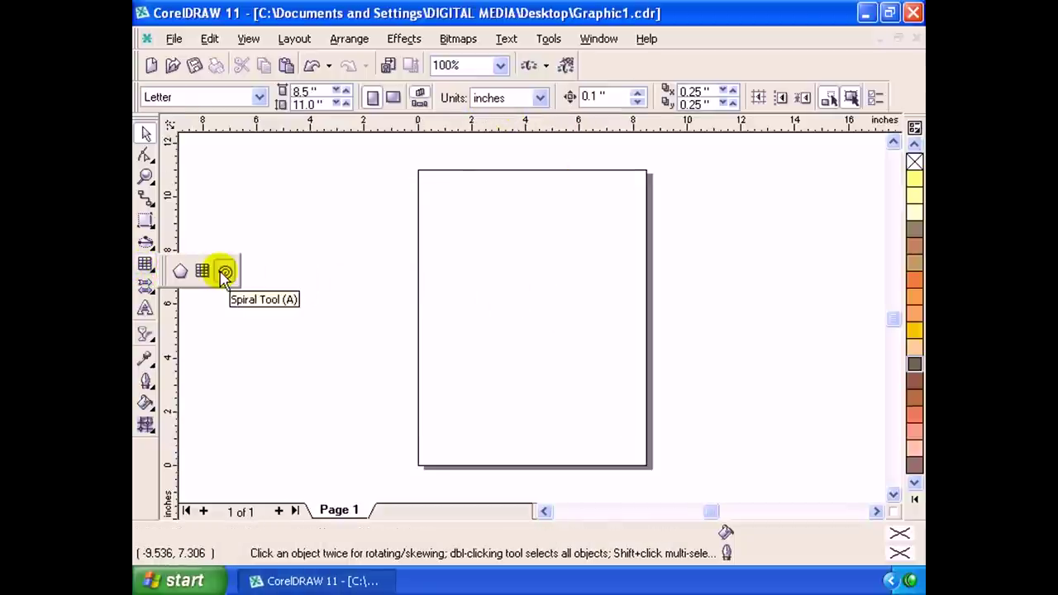
{"action": "left_click", "coordinate": [224, 272]}
{"action": "mouse_move", "coordinate": [467, 272]}
{"action": "left_mouse_down"}
{"action": "mouse_move", "coordinate": [690, 461]}
{"action": "mouse_move", "coordinate": [690, 338]}
{"action": "left_mouse_up"}
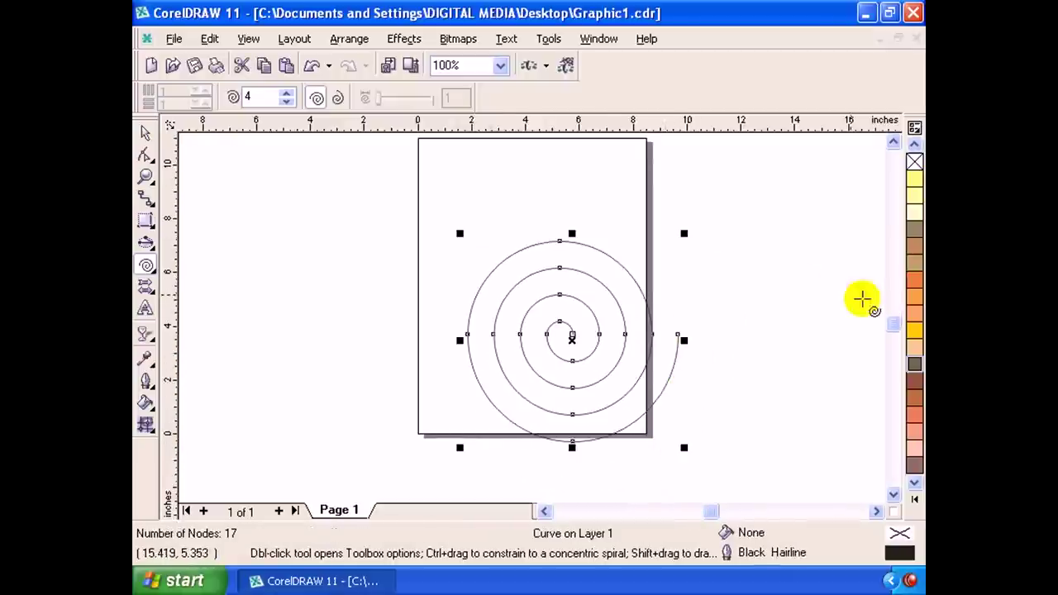
{"action": "left_click", "coordinate": [913, 248]}
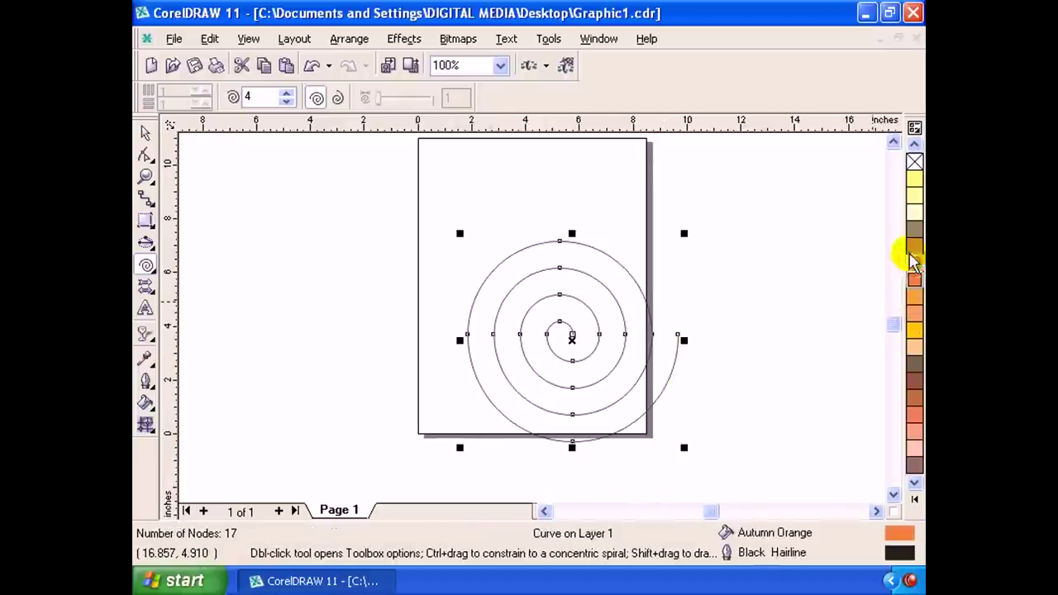
{"action": "left_click", "coordinate": [916, 216]}
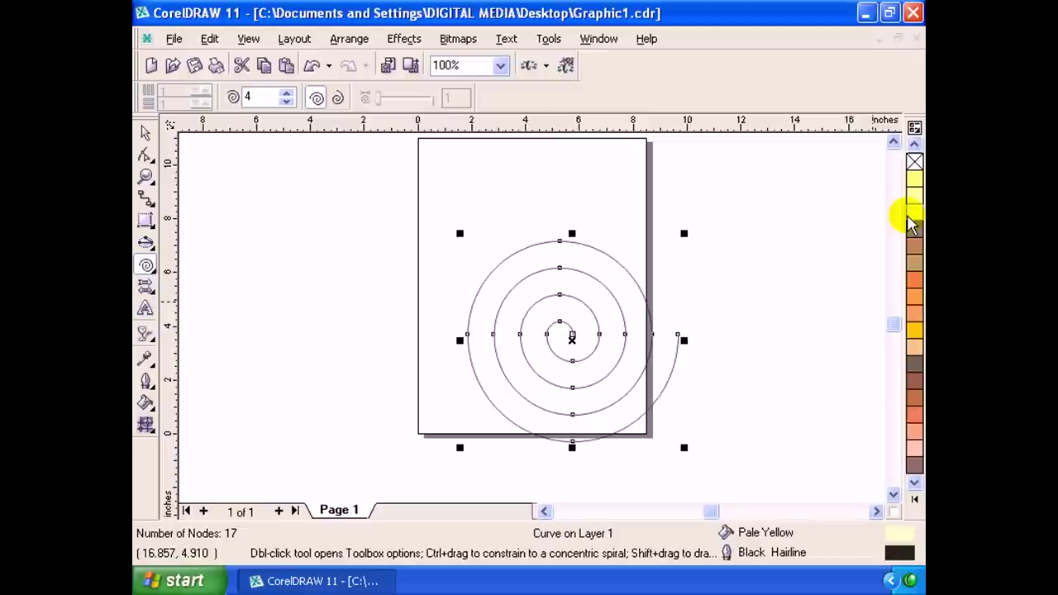
{"action": "left_click", "coordinate": [913, 240]}
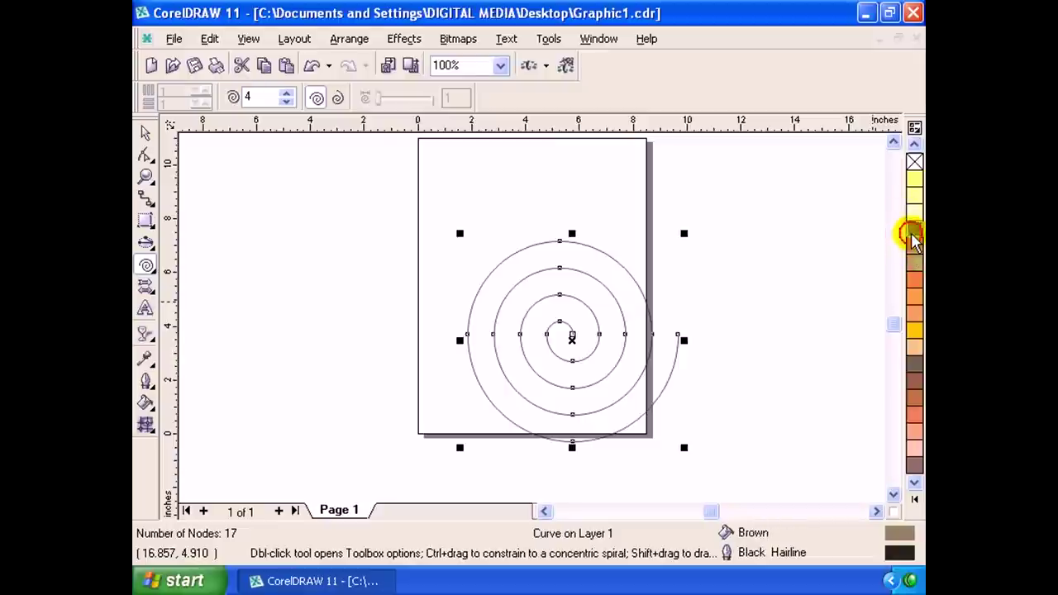
{"action": "left_click", "coordinate": [916, 299]}
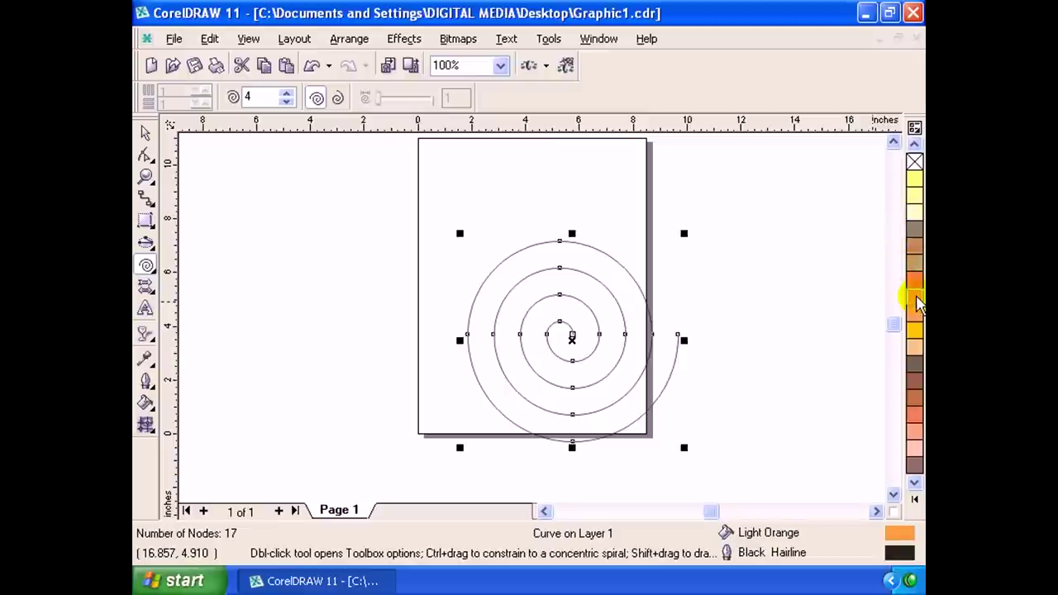
{"action": "left_click", "coordinate": [145, 132]}
{"action": "left_click", "coordinate": [598, 335]}
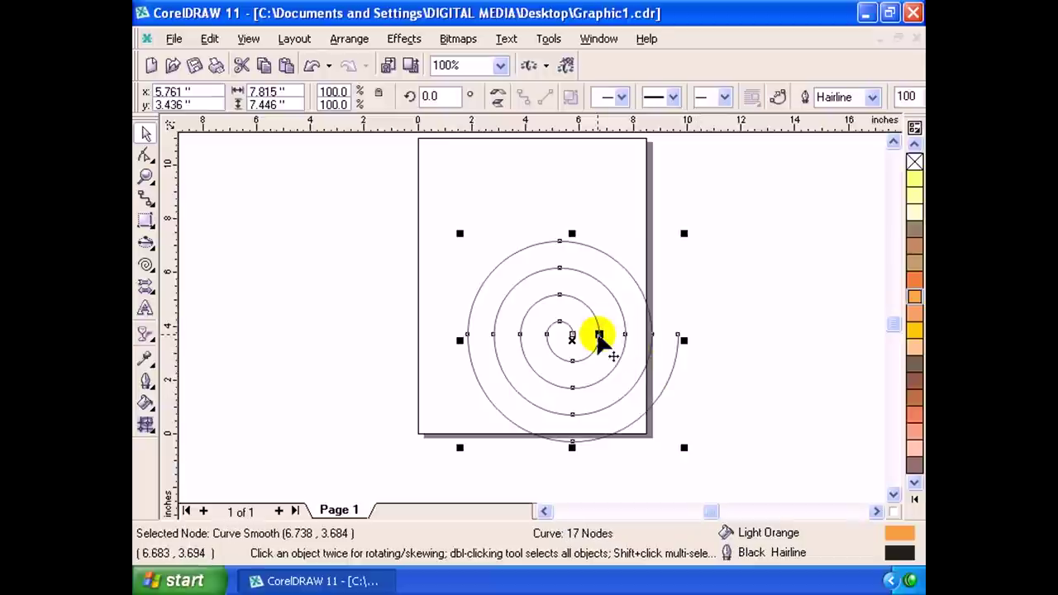
Give the spiral a 16 pt outline ending in an arrowhead.
{"action": "left_click", "coordinate": [872, 96]}
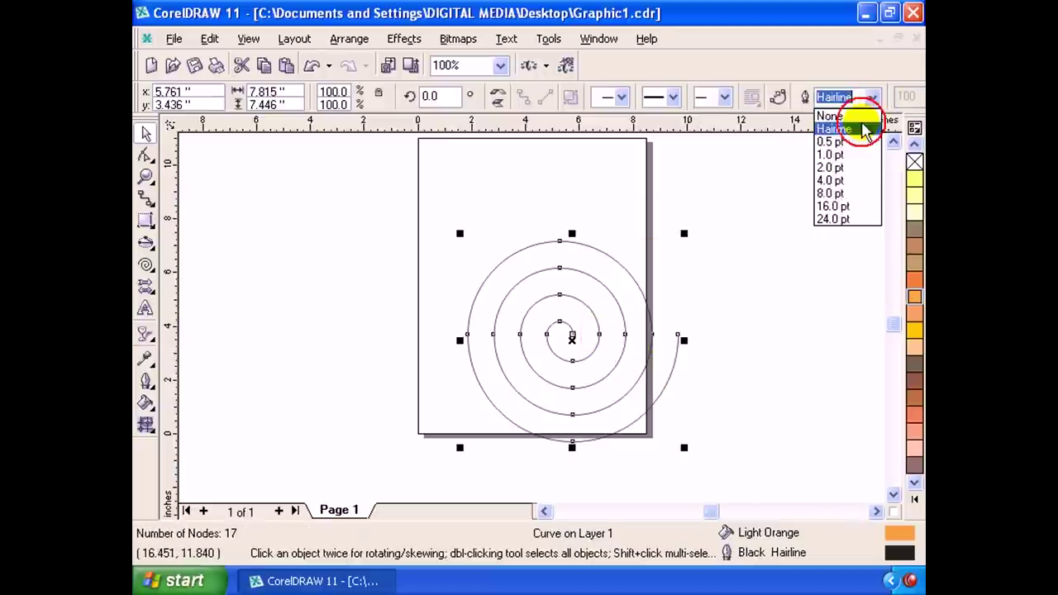
{"action": "left_click", "coordinate": [836, 206]}
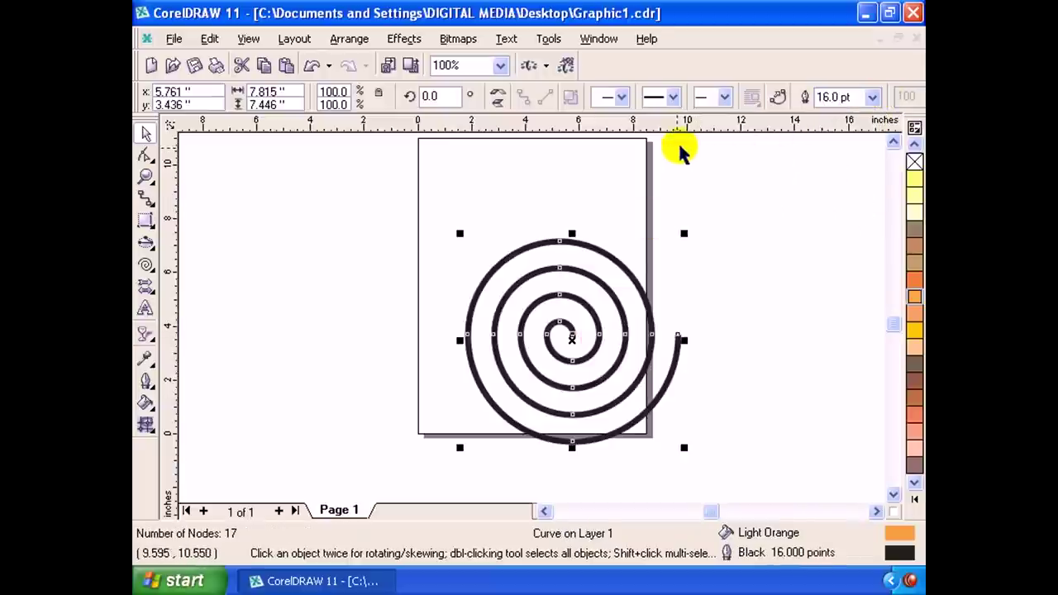
{"action": "left_click", "coordinate": [710, 97]}
{"action": "left_click", "coordinate": [760, 194]}
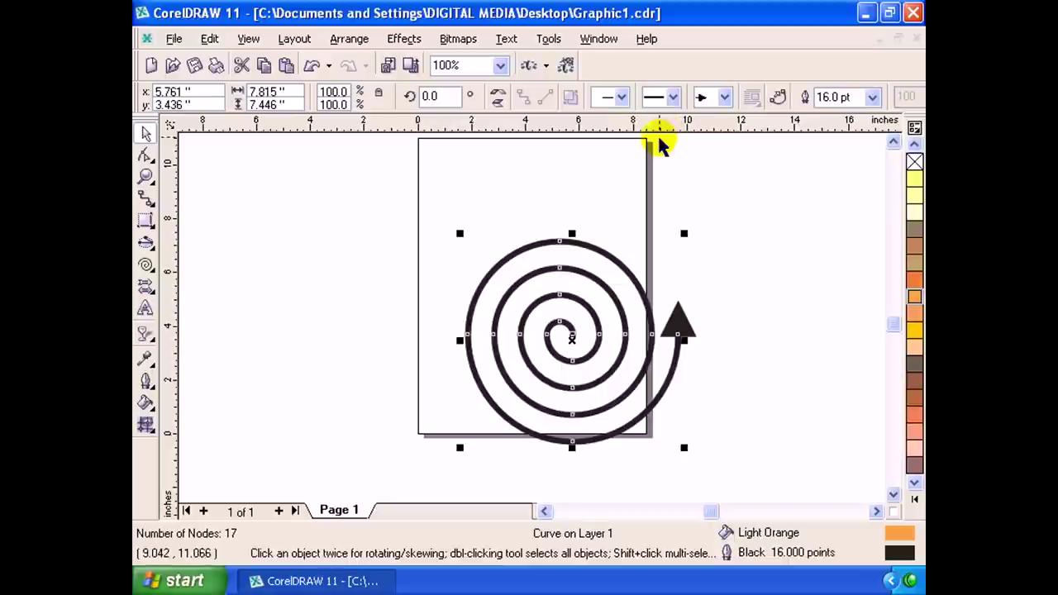
Stretch the spiral's outer loop upward into a tall egg shape and move the curve left.
{"action": "key", "text": "Escape"}
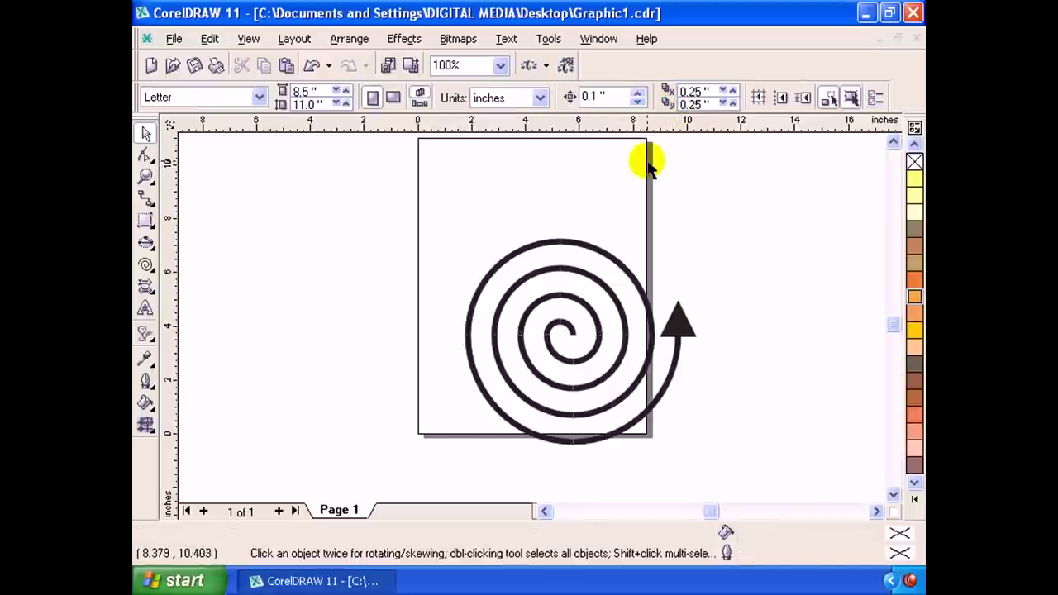
{"action": "left_click", "coordinate": [618, 264]}
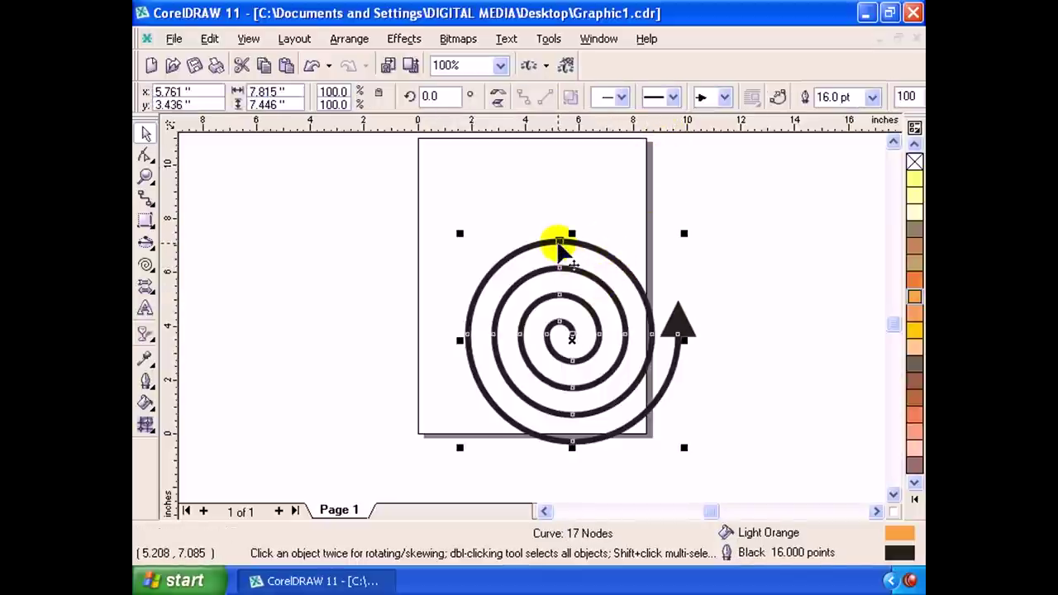
{"action": "mouse_move", "coordinate": [558, 242]}
{"action": "left_mouse_down"}
{"action": "mouse_move", "coordinate": [554, 172]}
{"action": "mouse_move", "coordinate": [555, 238]}
{"action": "left_mouse_up"}
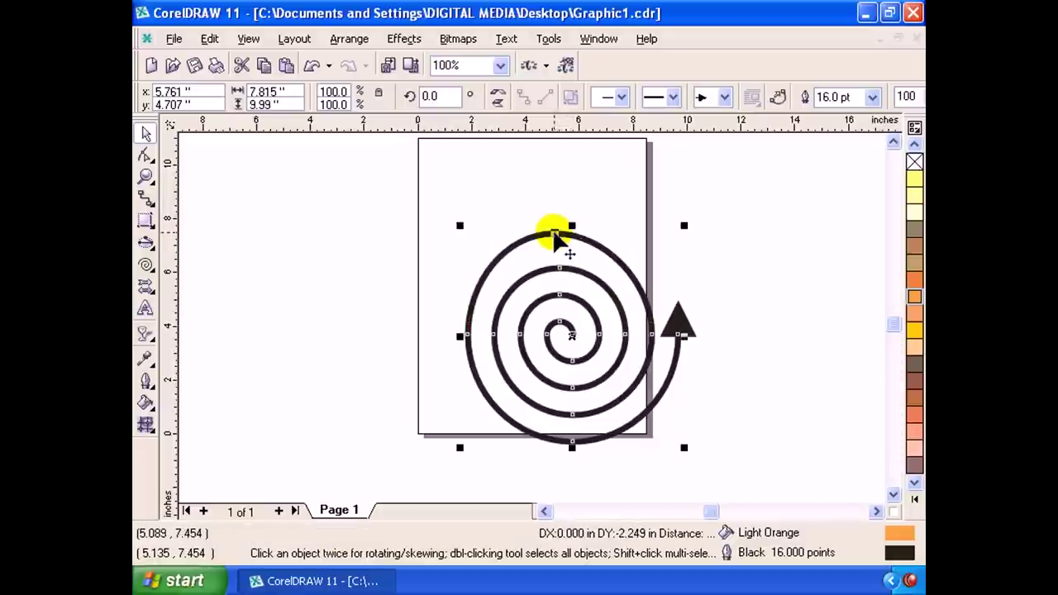
{"action": "left_click", "coordinate": [571, 225]}
{"action": "left_click", "coordinate": [557, 233]}
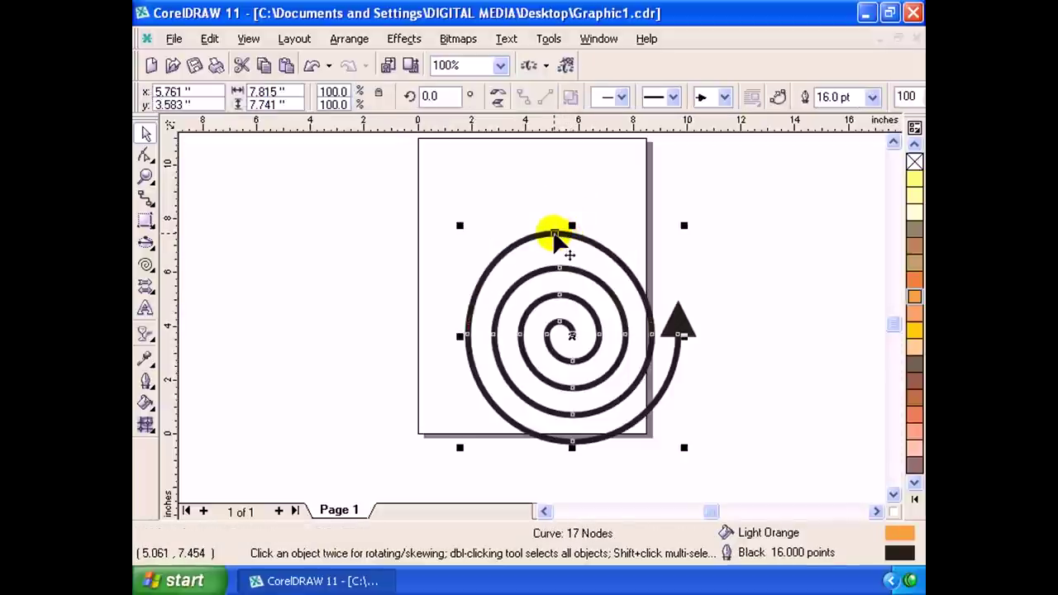
{"action": "left_click_drag", "start_coordinate": [554, 235], "coordinate": [542, 169]}
{"action": "left_click_drag", "start_coordinate": [464, 334], "coordinate": [372, 333]}
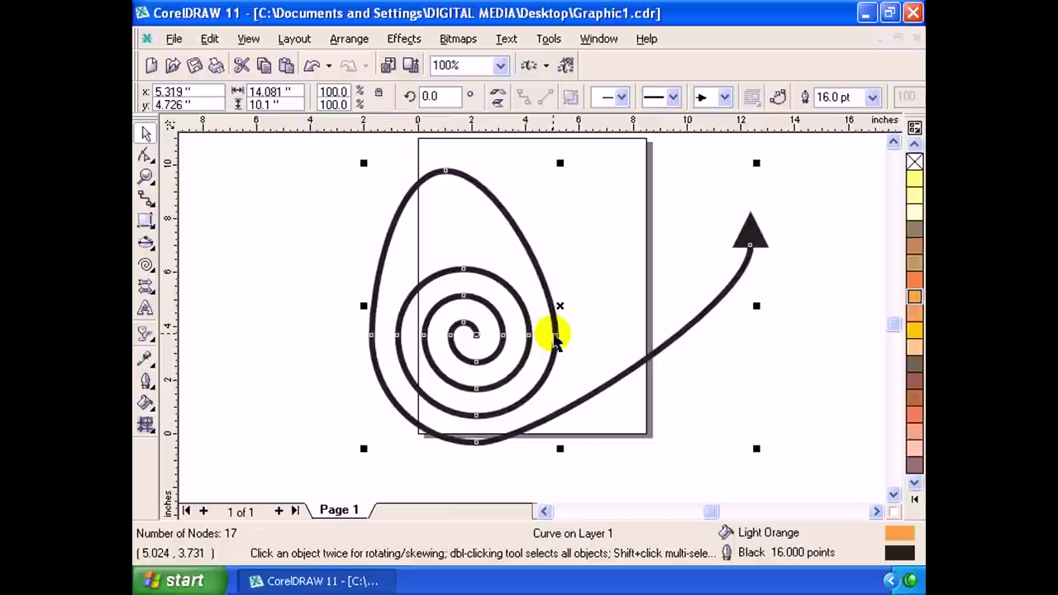
Colour the spiral's outline orange-red via Outline Pen and move the curve left and down.
{"action": "double_click", "coordinate": [902, 556]}
{"action": "left_click", "coordinate": [440, 146]}
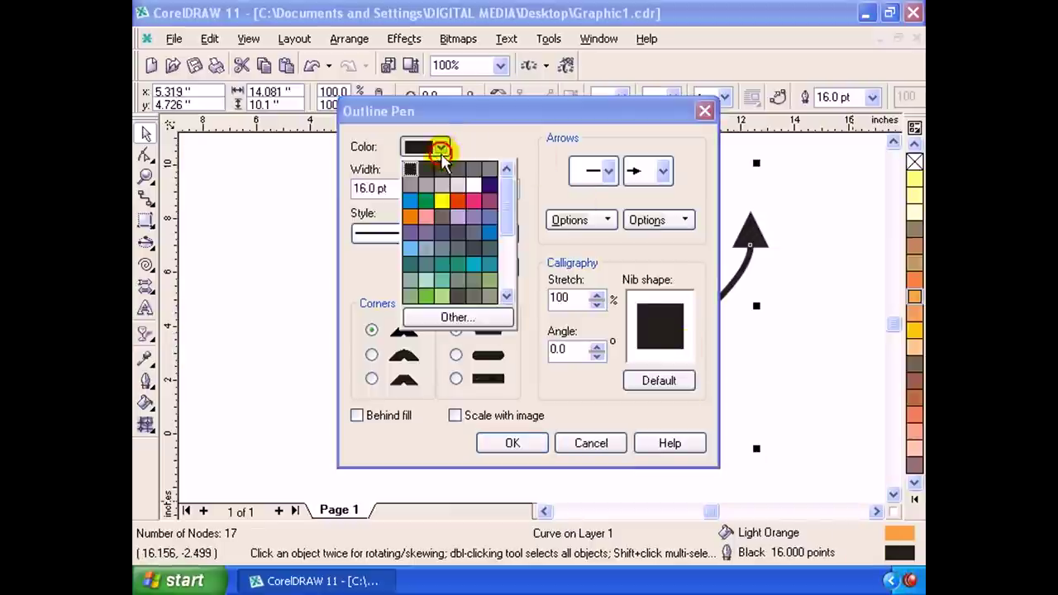
{"action": "left_click", "coordinate": [456, 200]}
{"action": "left_click", "coordinate": [505, 443]}
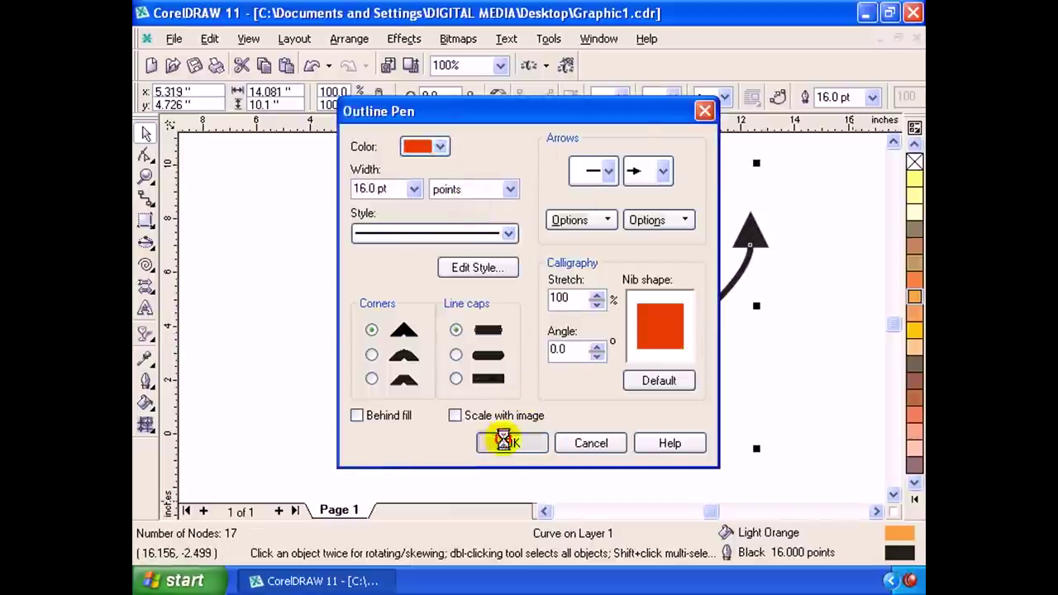
{"action": "left_click_drag", "start_coordinate": [663, 347], "coordinate": [601, 376]}
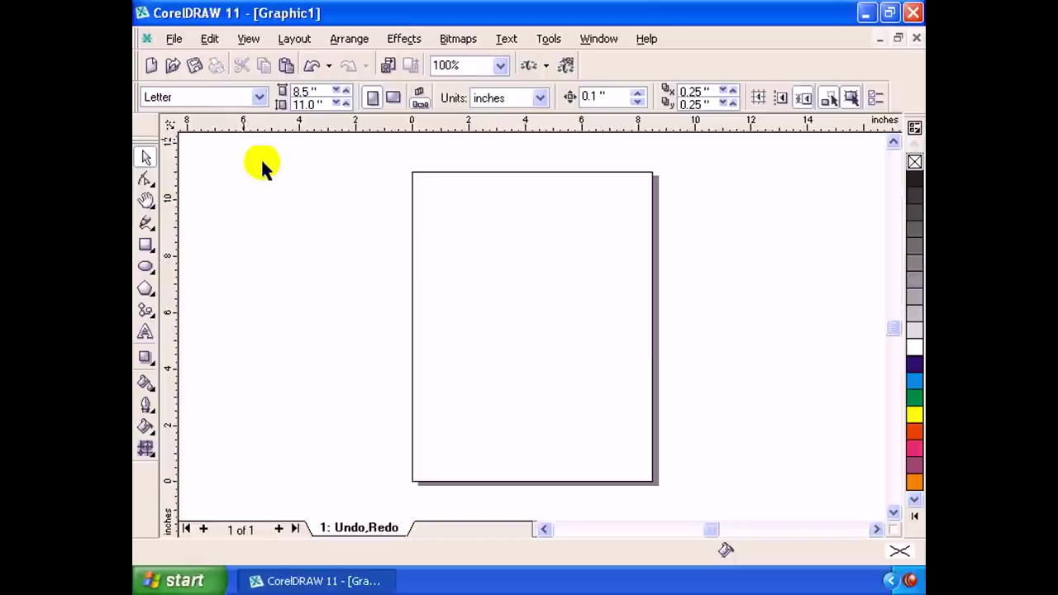
Draw a large ellipse across the page and fill it cyan.
{"action": "left_click", "coordinate": [208, 42]}
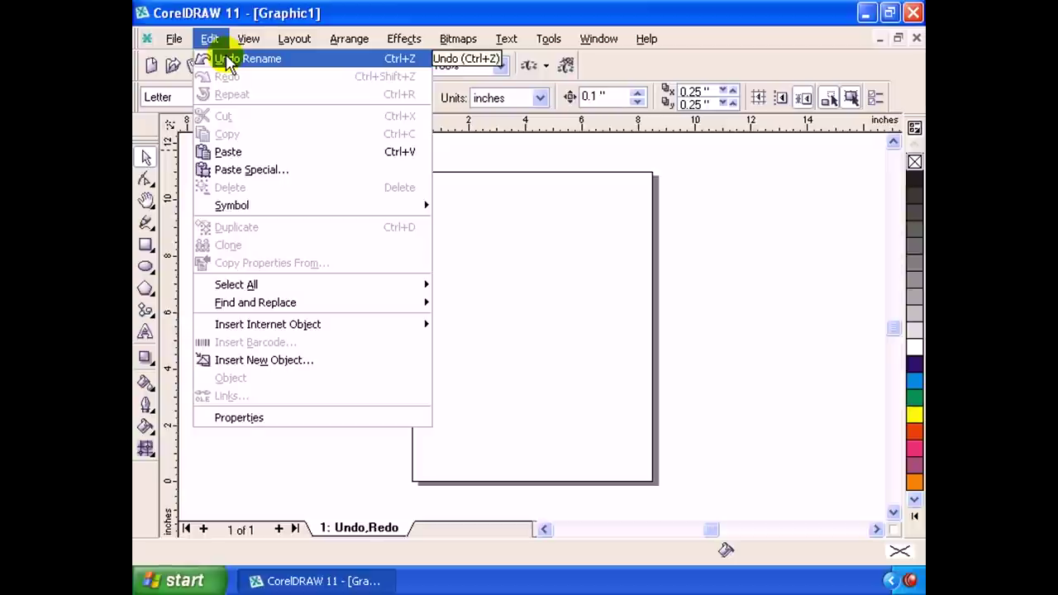
{"action": "left_click", "coordinate": [488, 264]}
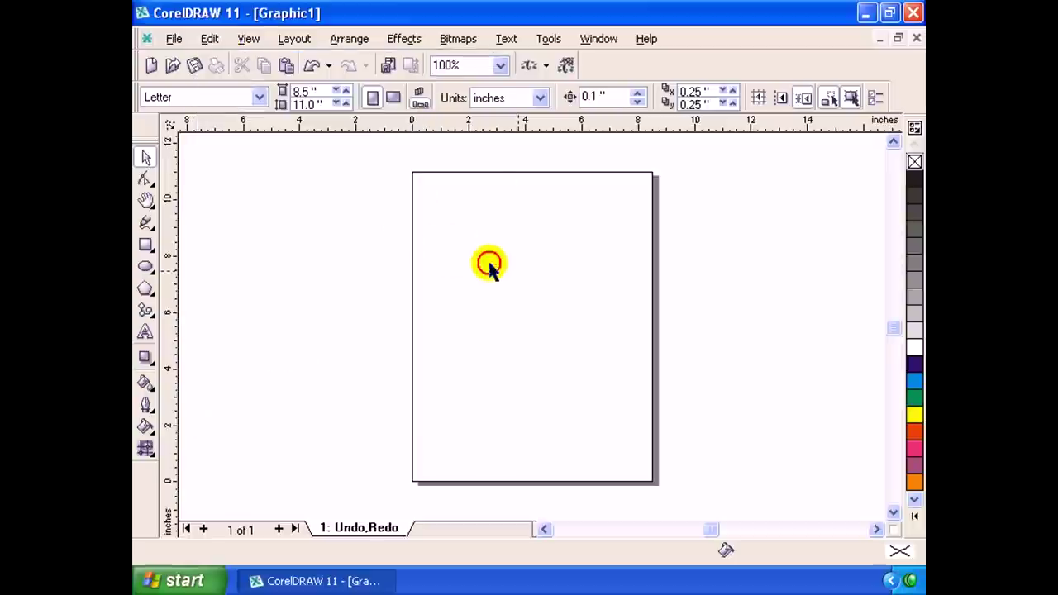
{"action": "left_click", "coordinate": [145, 266]}
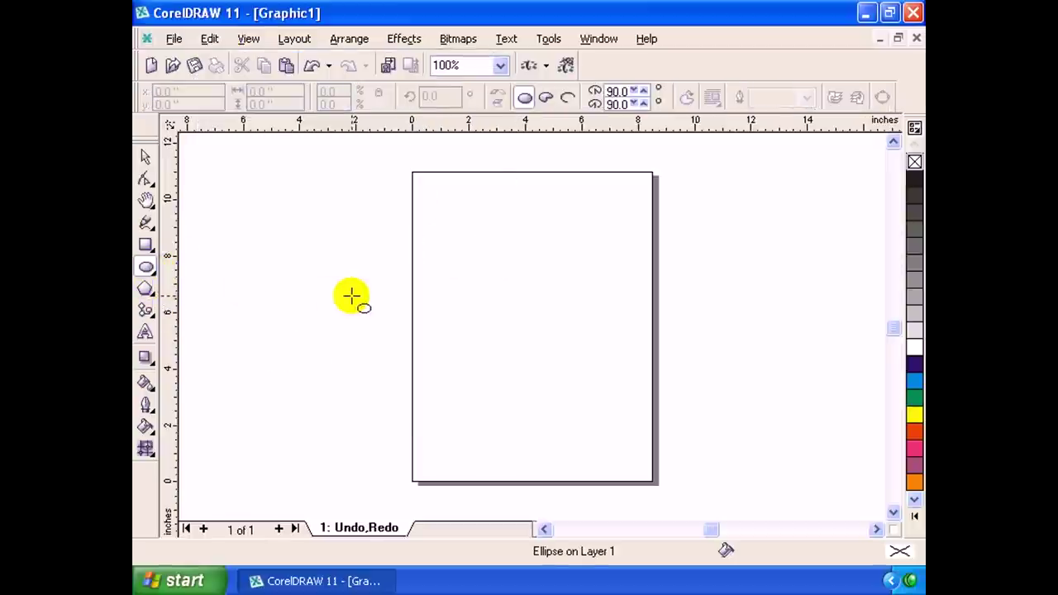
{"action": "left_click_drag", "start_coordinate": [352, 252], "coordinate": [782, 439]}
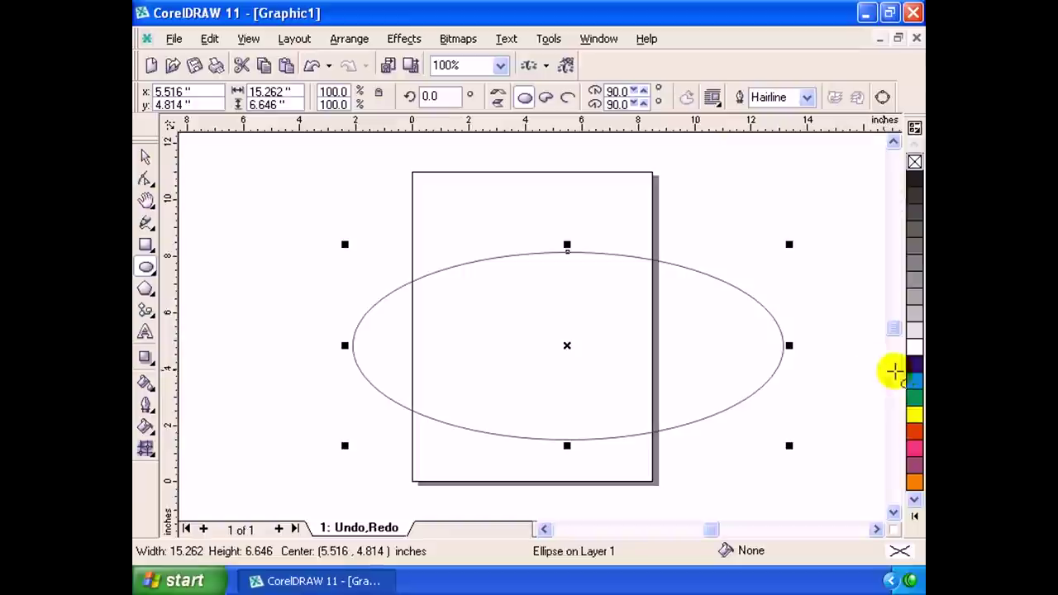
{"action": "left_click", "coordinate": [914, 380]}
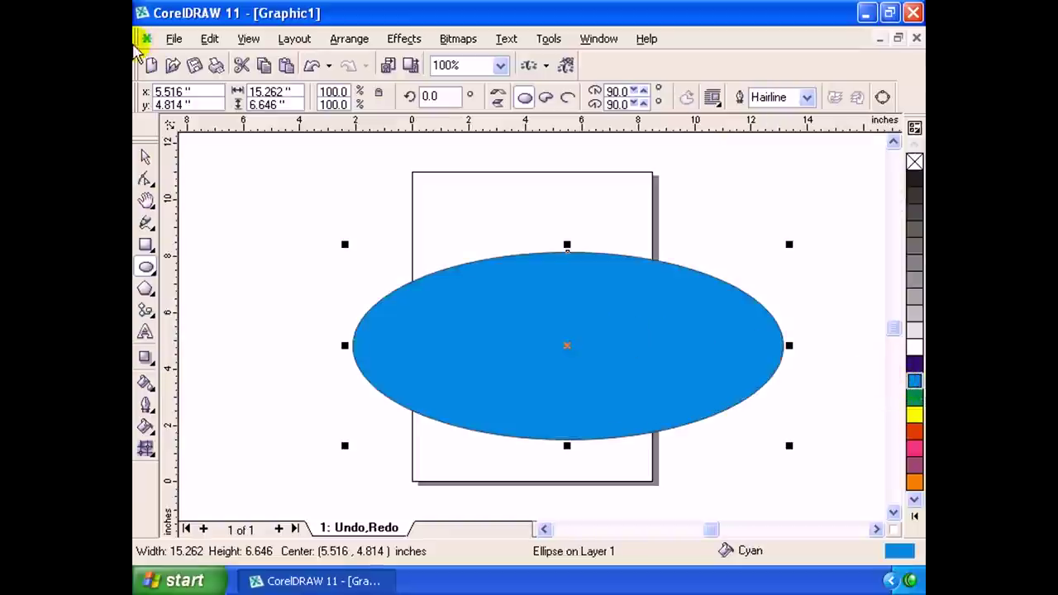
Drag the cyan ellipse left and right around the page to try new positions.
{"action": "left_click", "coordinate": [146, 157]}
{"action": "left_click_drag", "start_coordinate": [682, 372], "coordinate": [607, 352]}
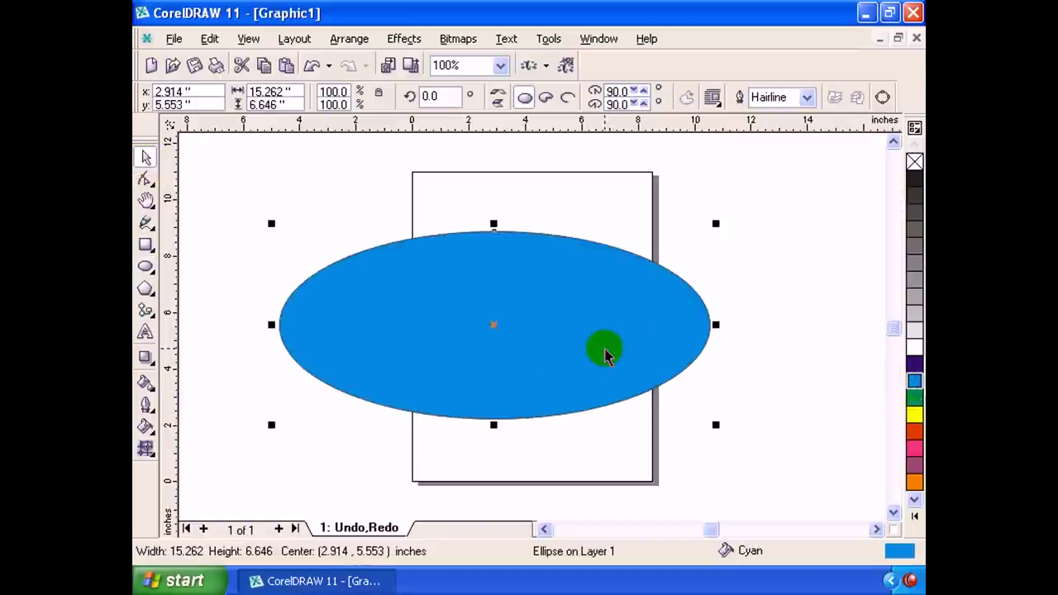
{"action": "left_click_drag", "start_coordinate": [477, 315], "coordinate": [441, 321]}
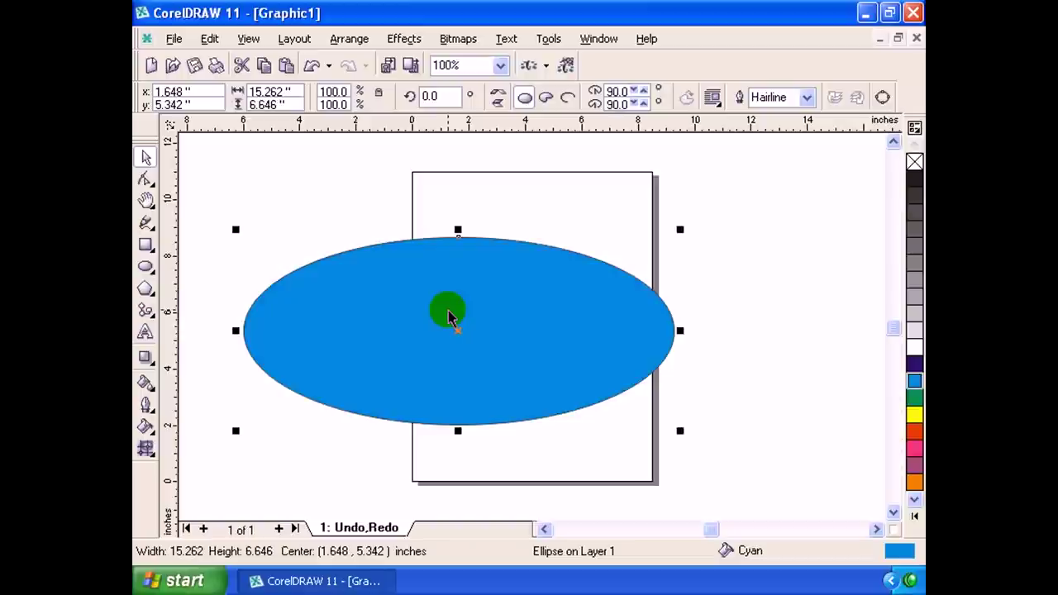
{"action": "left_click_drag", "start_coordinate": [447, 317], "coordinate": [527, 329]}
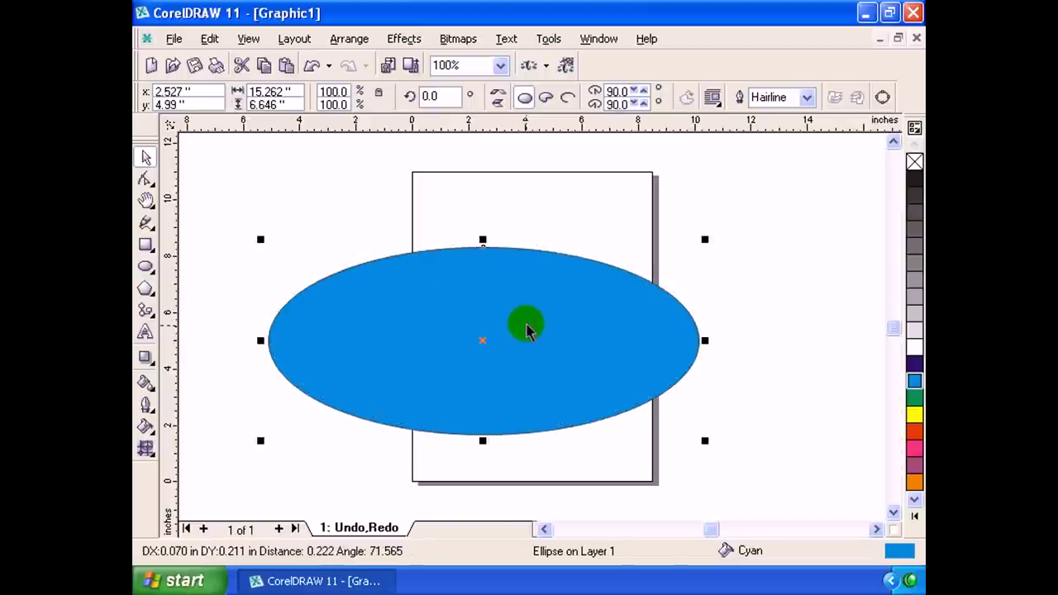
{"action": "left_click", "coordinate": [312, 183]}
{"action": "left_click", "coordinate": [401, 281]}
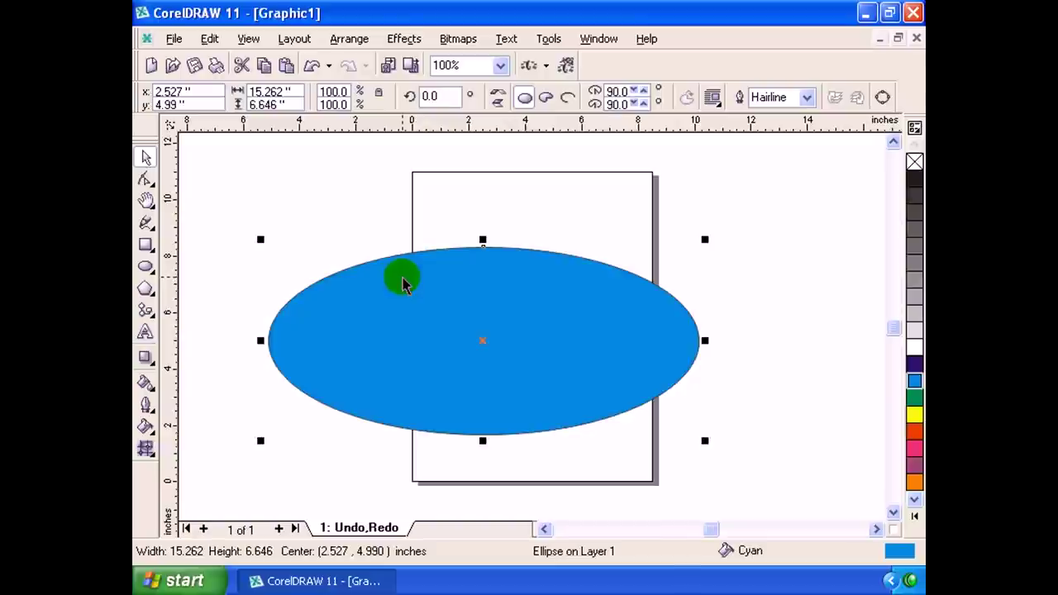
{"action": "left_click_drag", "start_coordinate": [466, 332], "coordinate": [474, 325]}
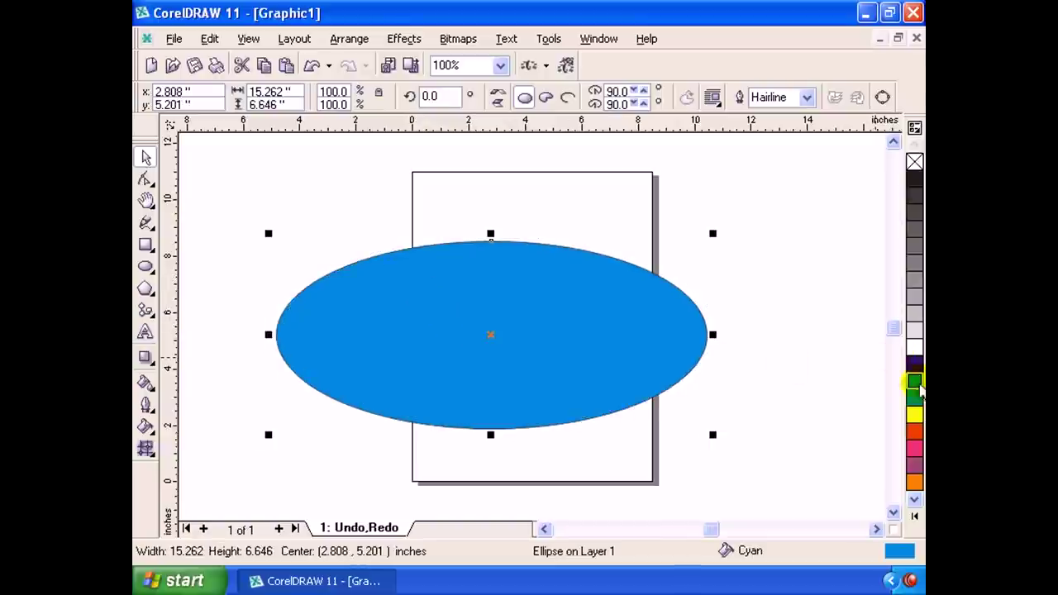
Reapply cyan, then undo the moves so the ellipse returns to its original spot.
{"action": "left_click_drag", "start_coordinate": [918, 385], "coordinate": [532, 302]}
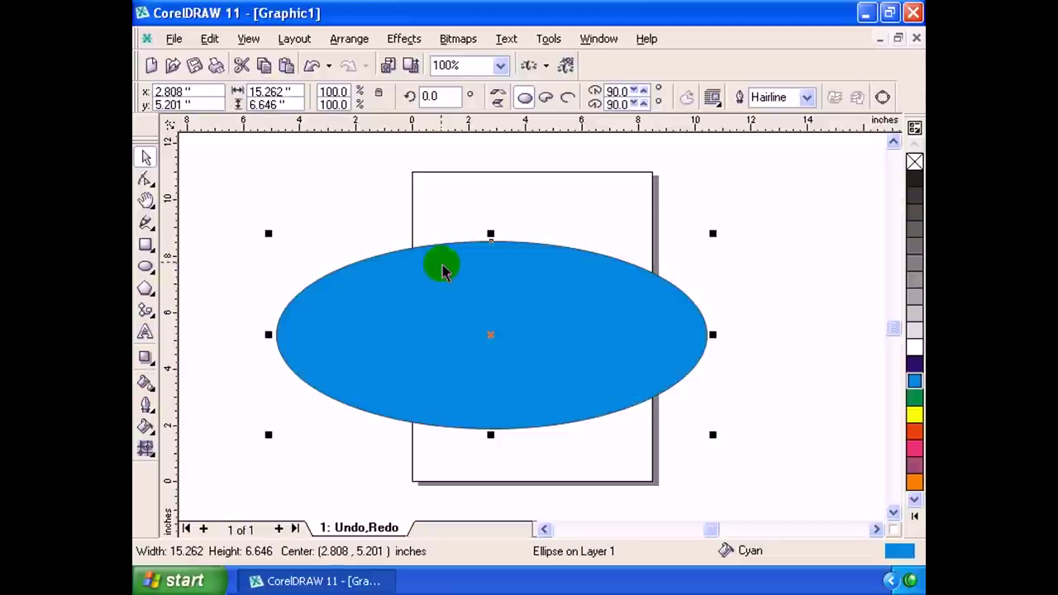
{"action": "left_click", "coordinate": [468, 295]}
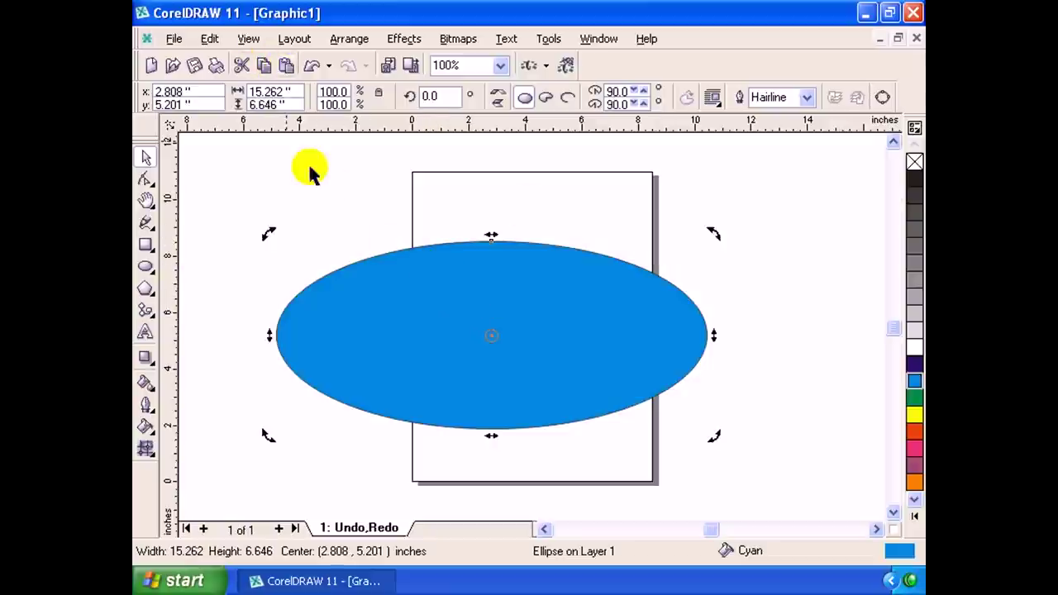
{"action": "key", "text": "ctrl+z"}
{"action": "left_click", "coordinate": [207, 39]}
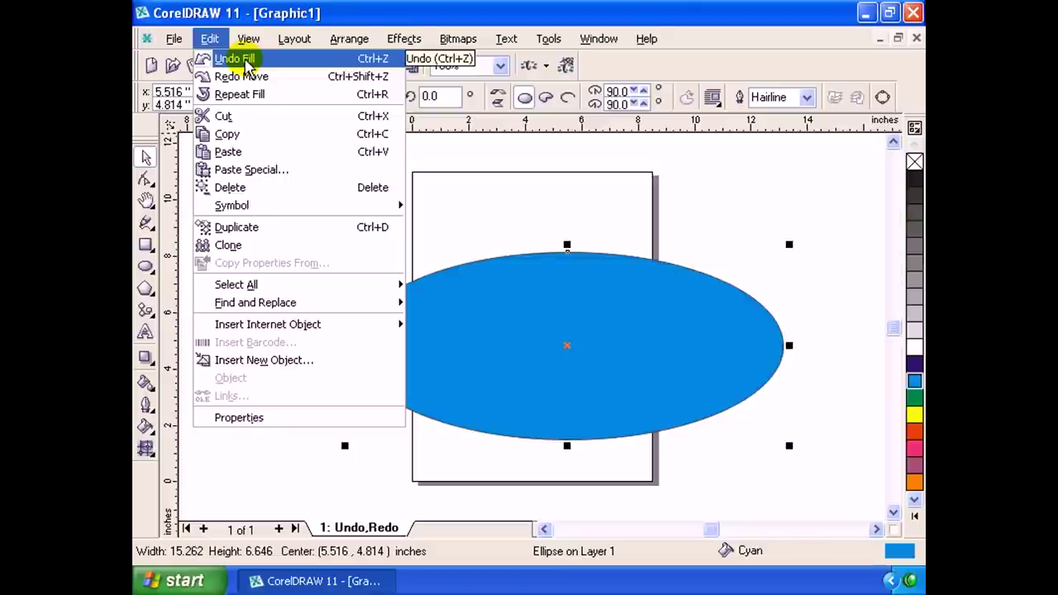
Undo and redo the cyan fill, then step back with Ctrl+Z to the small ellipse.
{"action": "left_click", "coordinate": [246, 62]}
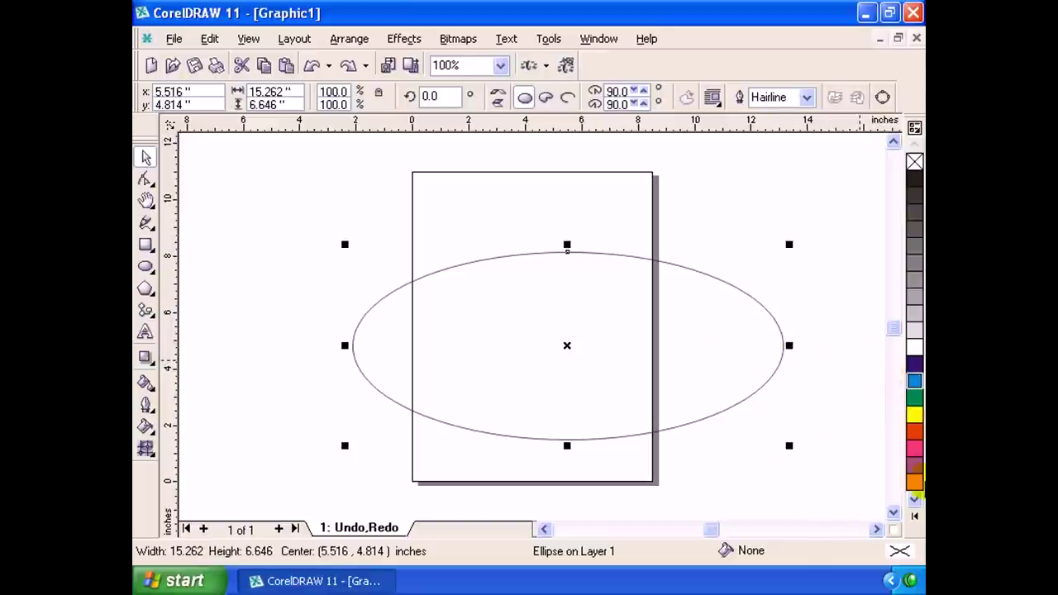
{"action": "left_click", "coordinate": [454, 212]}
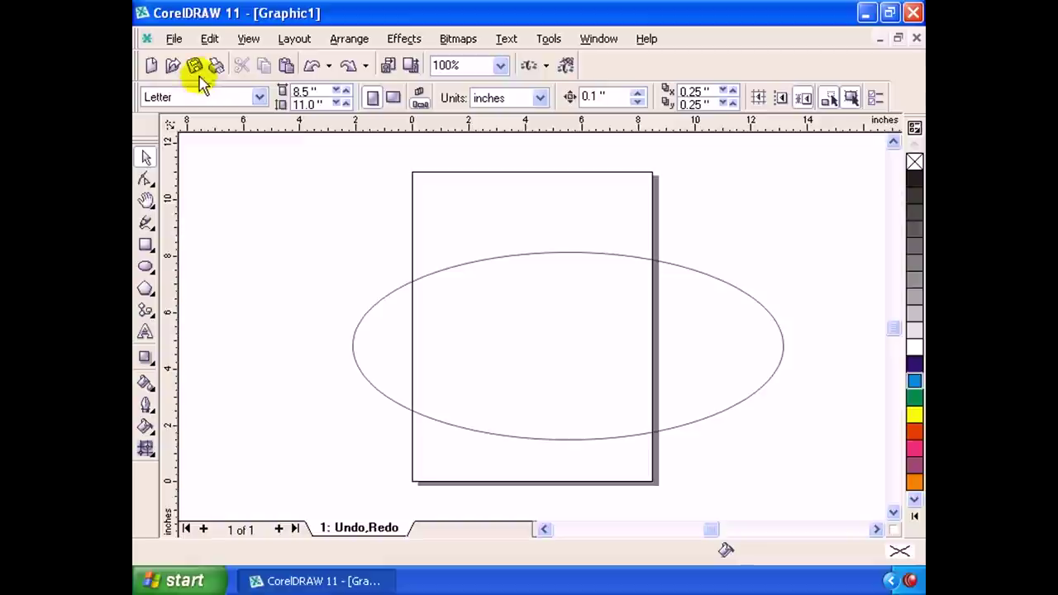
{"action": "left_click", "coordinate": [209, 39]}
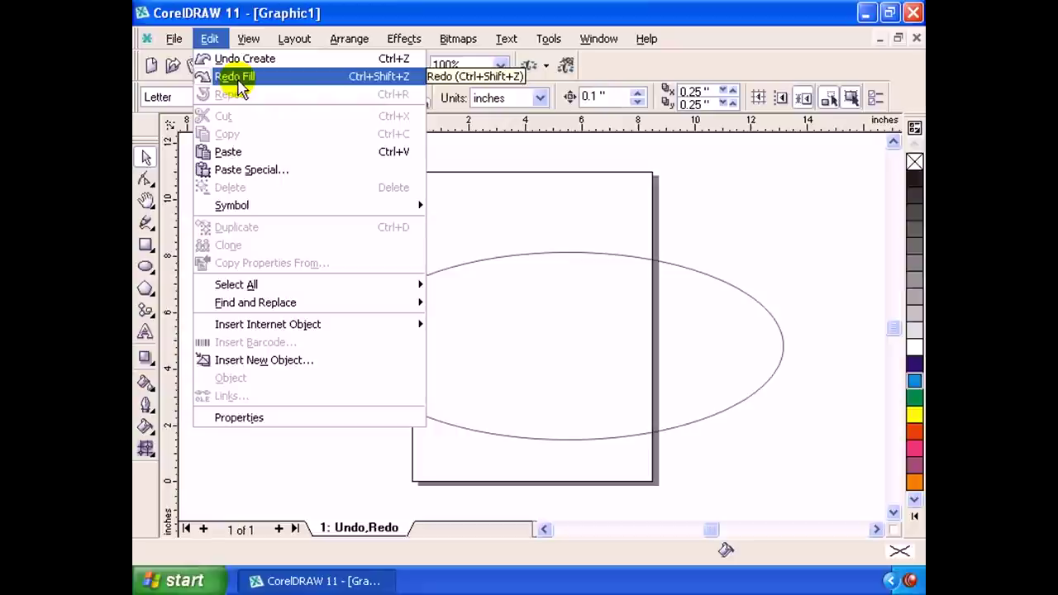
{"action": "left_click", "coordinate": [239, 78]}
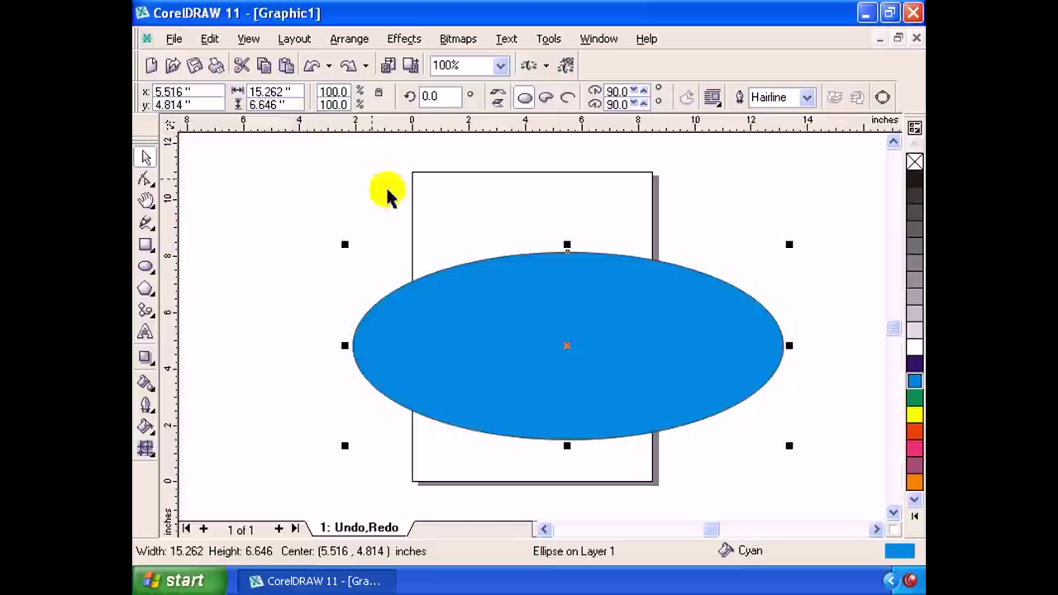
{"action": "left_click", "coordinate": [458, 223]}
{"action": "left_click", "coordinate": [520, 304]}
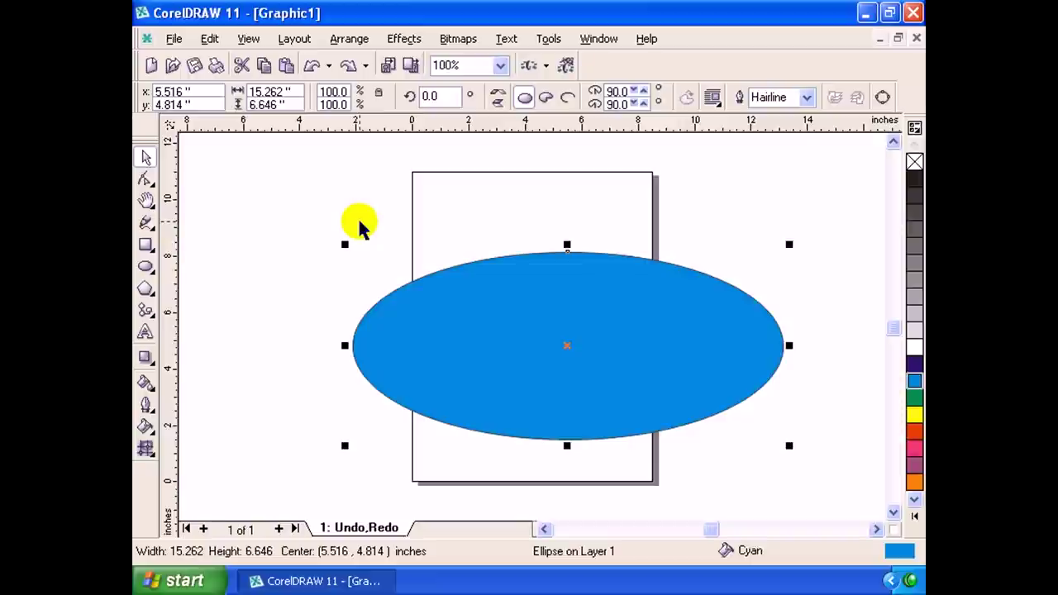
{"action": "key", "text": "ctrl+z"}
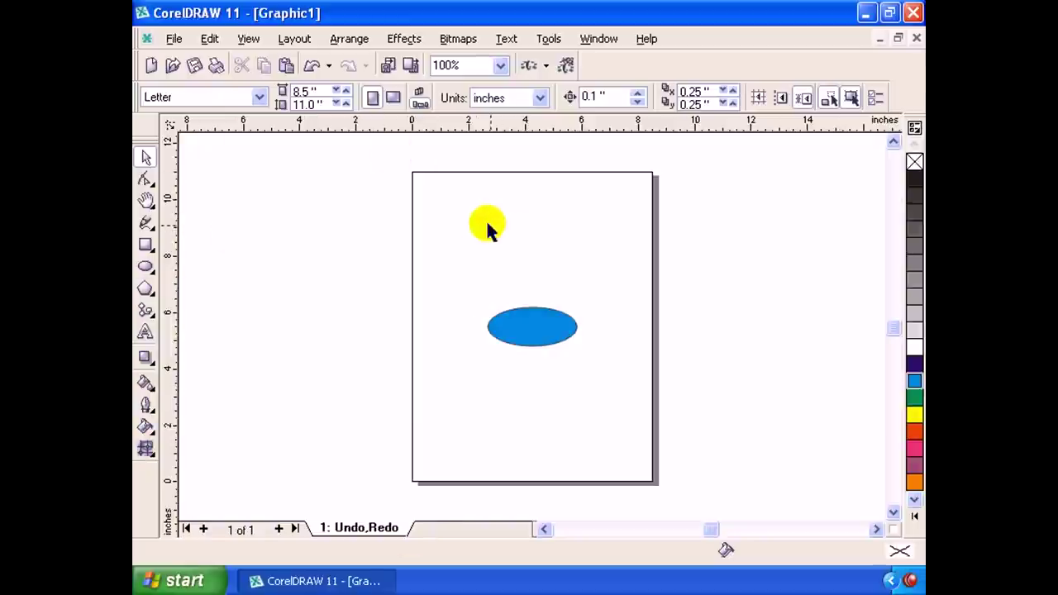
Copy the small cyan ellipse and nudge it slightly right to 4.777, 5.43 inches.
{"action": "left_click", "coordinate": [541, 331]}
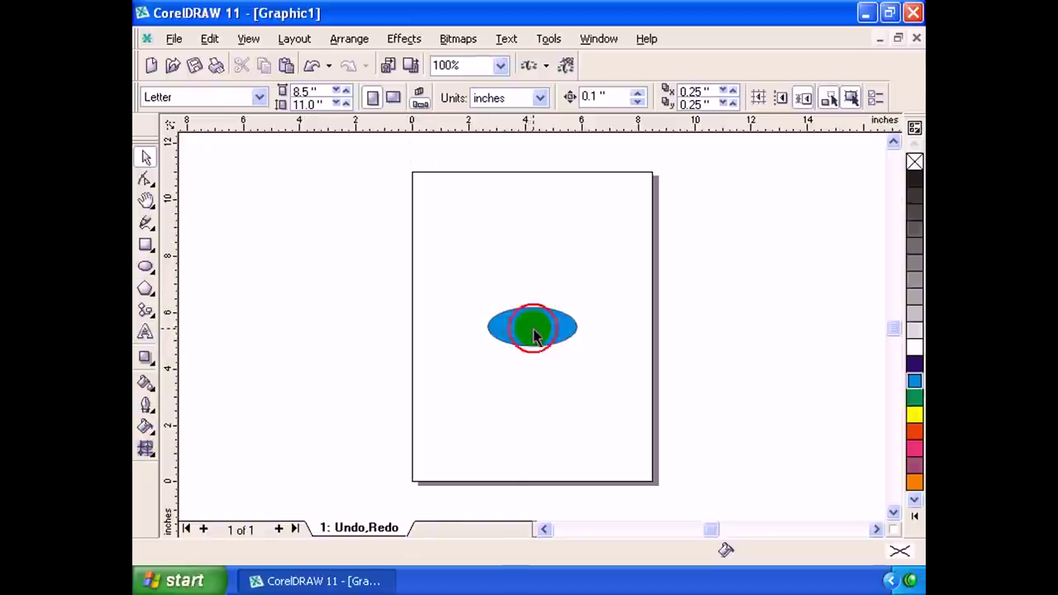
{"action": "left_click", "coordinate": [528, 321]}
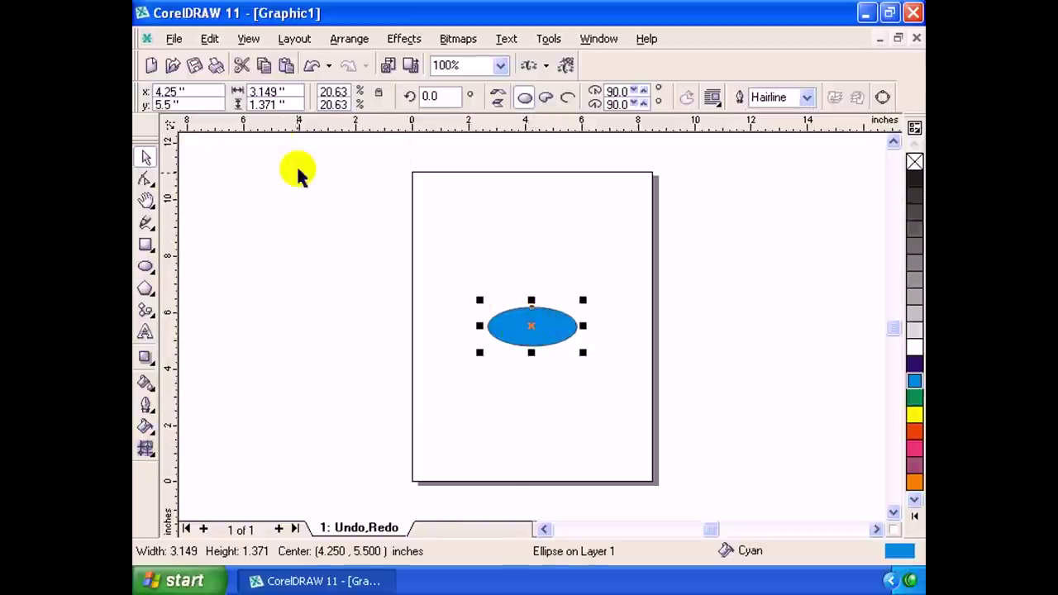
{"action": "left_click", "coordinate": [209, 38]}
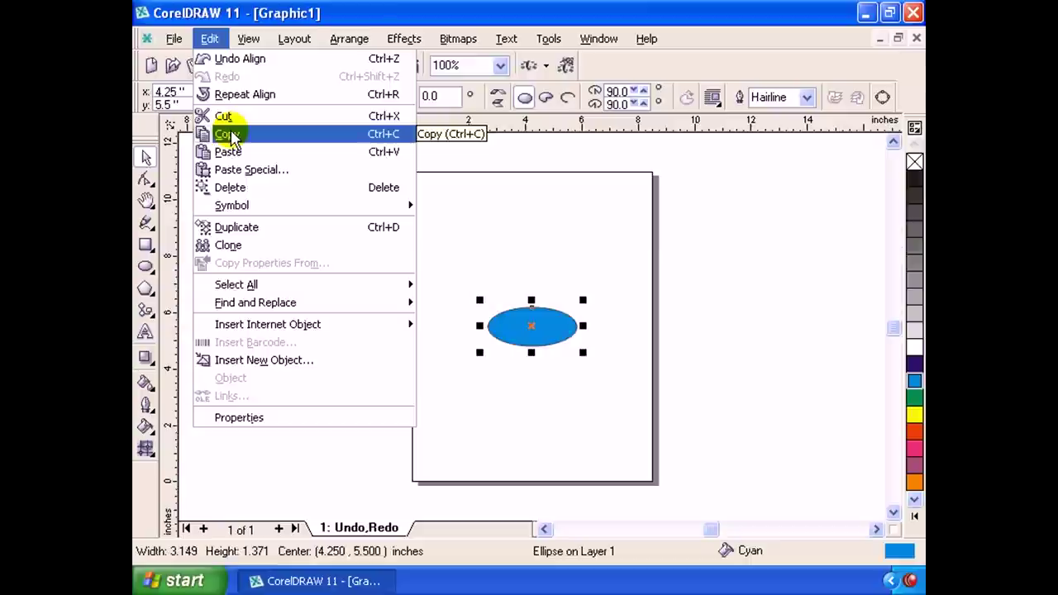
{"action": "left_click", "coordinate": [228, 134]}
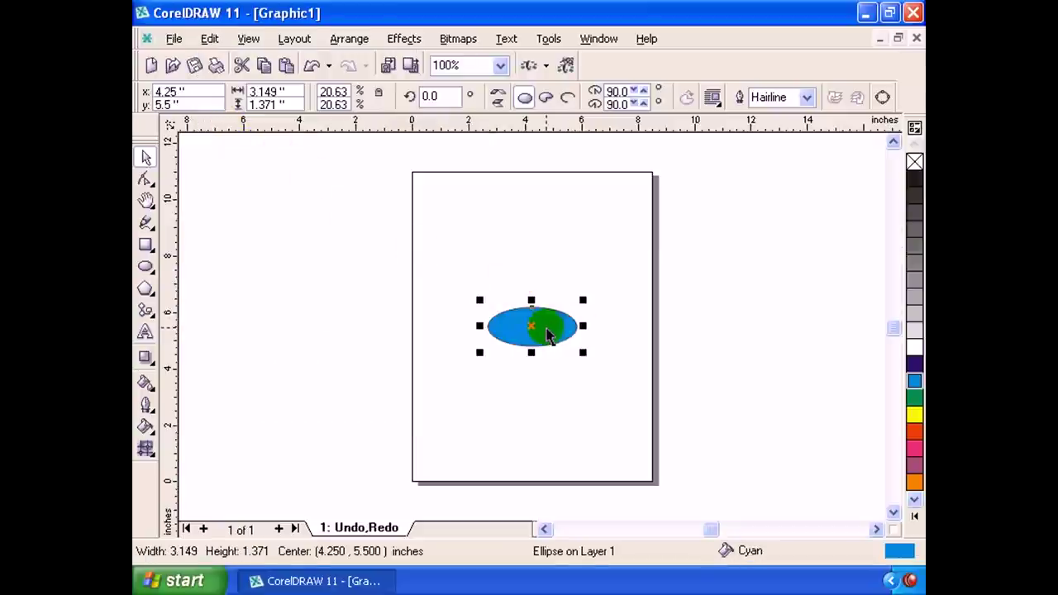
{"action": "left_click_drag", "start_coordinate": [535, 328], "coordinate": [551, 331]}
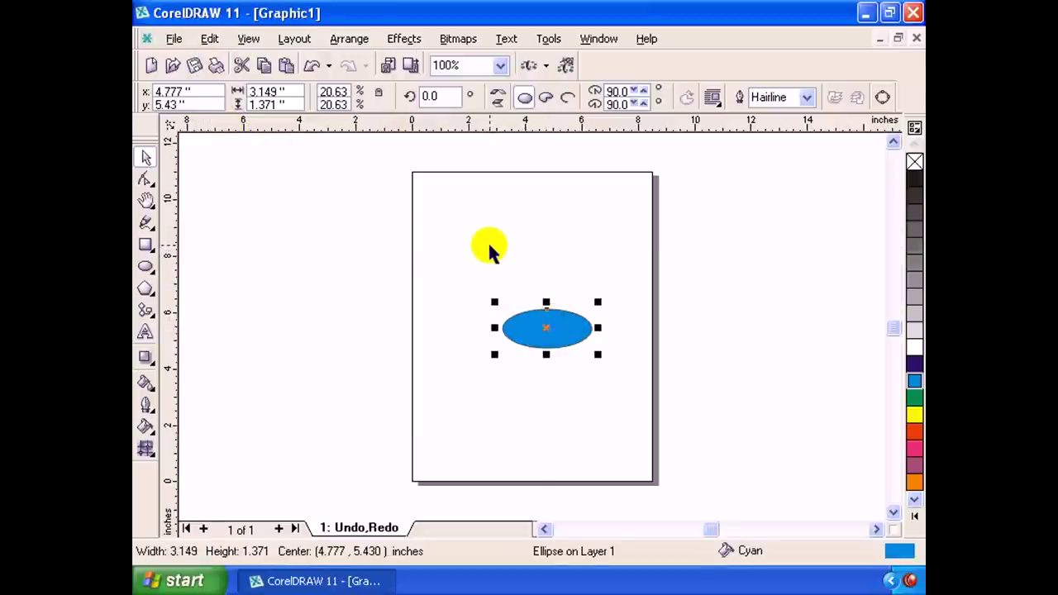
{"action": "left_click", "coordinate": [424, 236]}
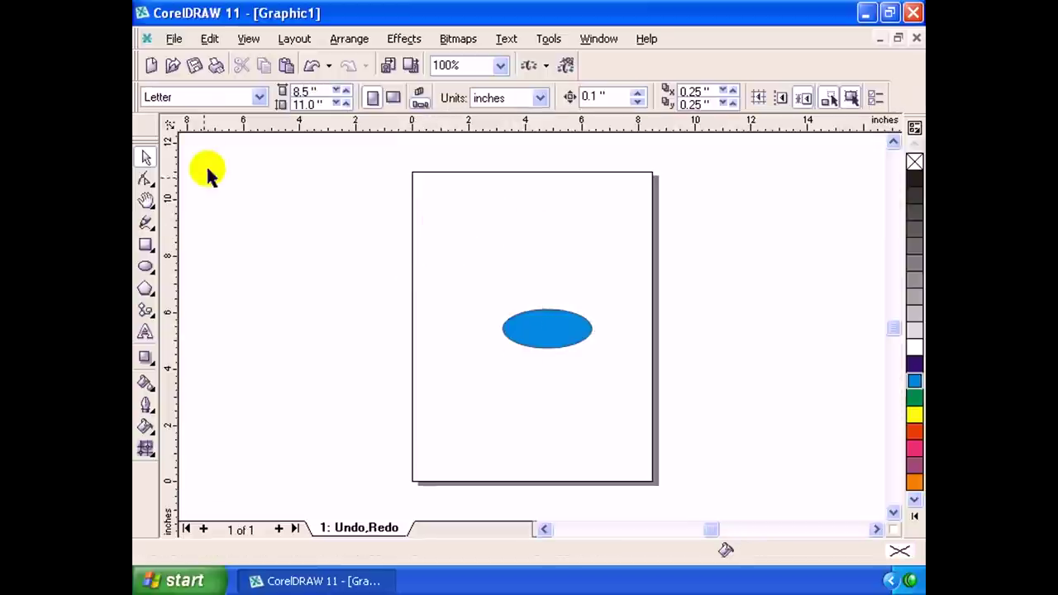
{"action": "left_click", "coordinate": [200, 46]}
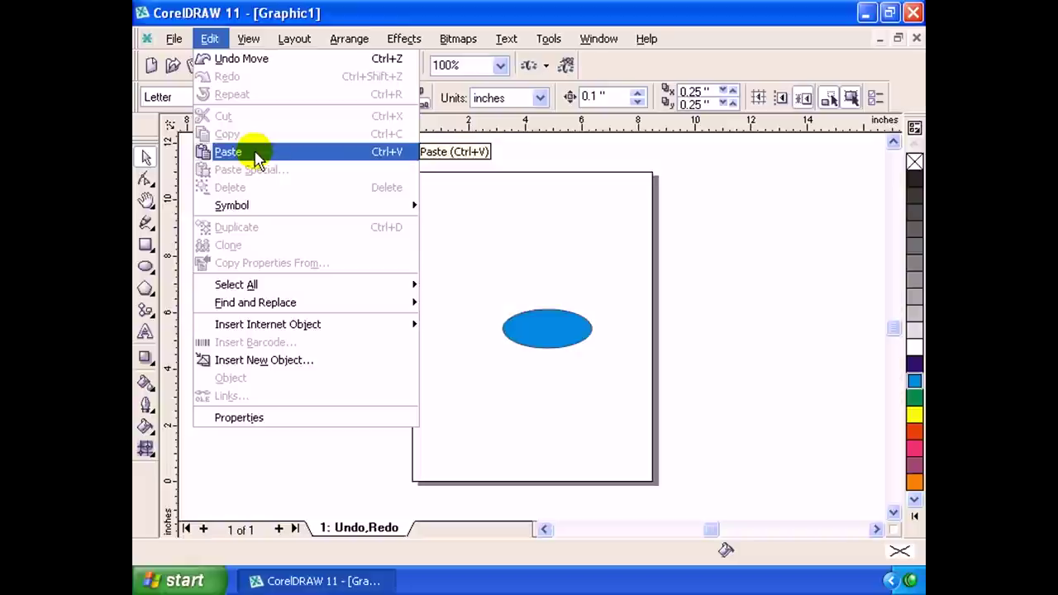
Paste a copy of the ellipse and duplicate it with a small offset.
{"action": "left_click", "coordinate": [255, 155]}
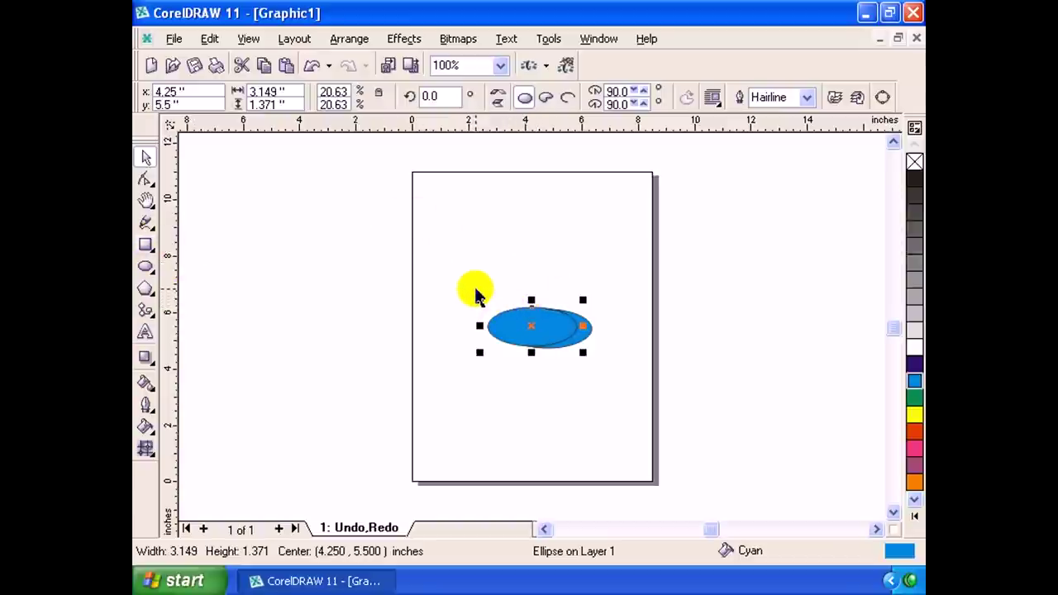
{"action": "left_click", "coordinate": [523, 330]}
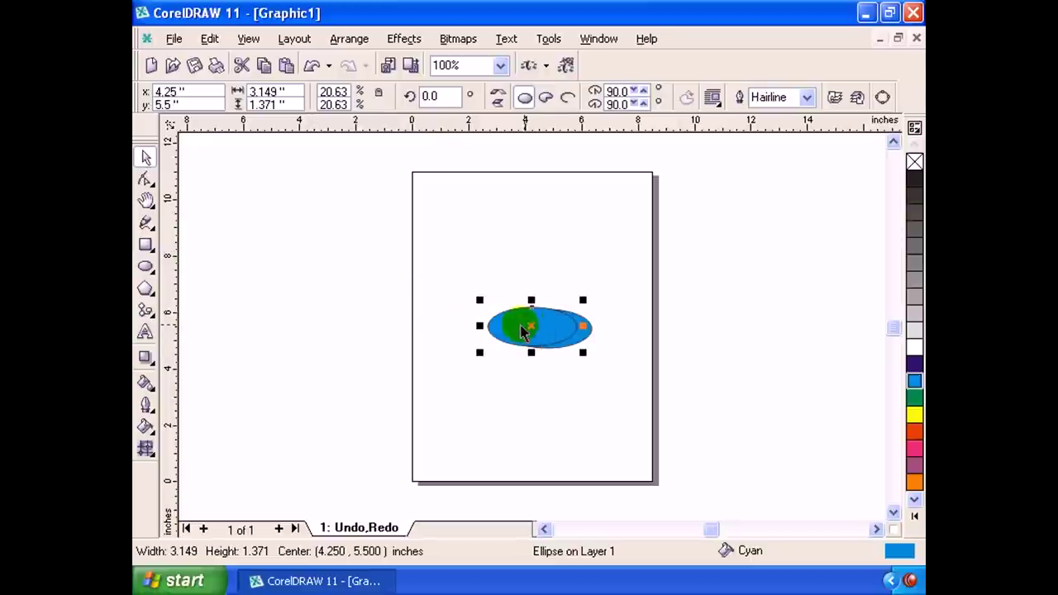
{"action": "left_click", "coordinate": [207, 42]}
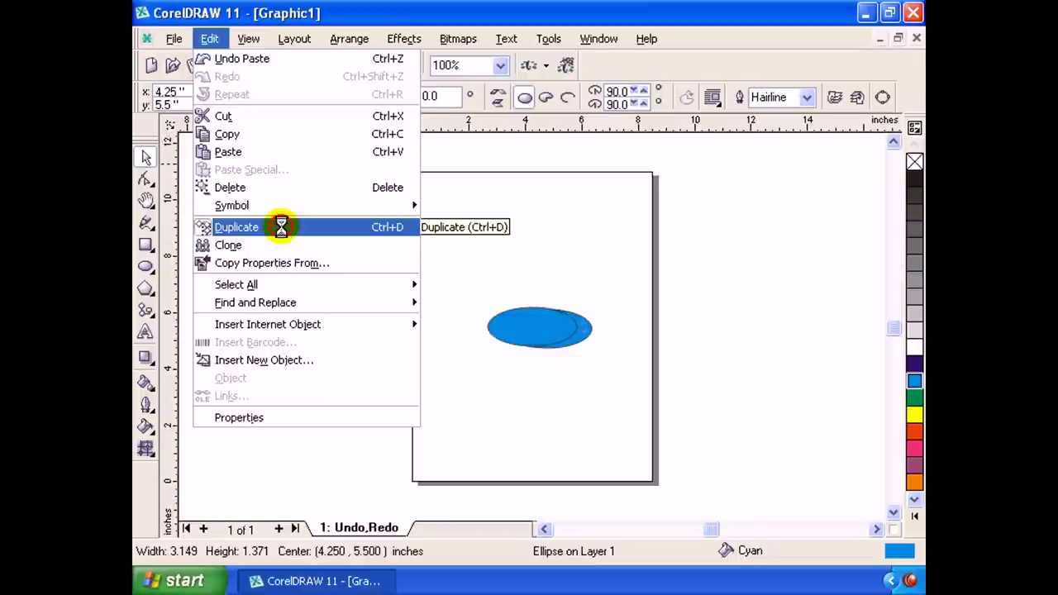
{"action": "left_click", "coordinate": [282, 234]}
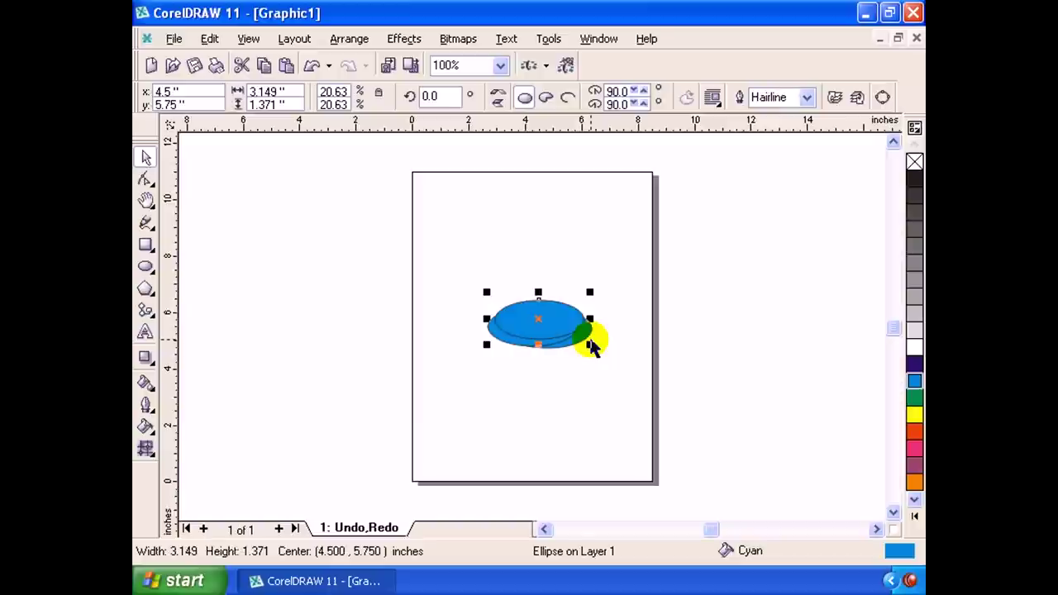
Repeat the offset duplicate six times to stack ellipses, and drag a copy left of the page.
{"action": "key", "text": "ctrl+d"}
{"action": "key", "text": "ctrl+d"}
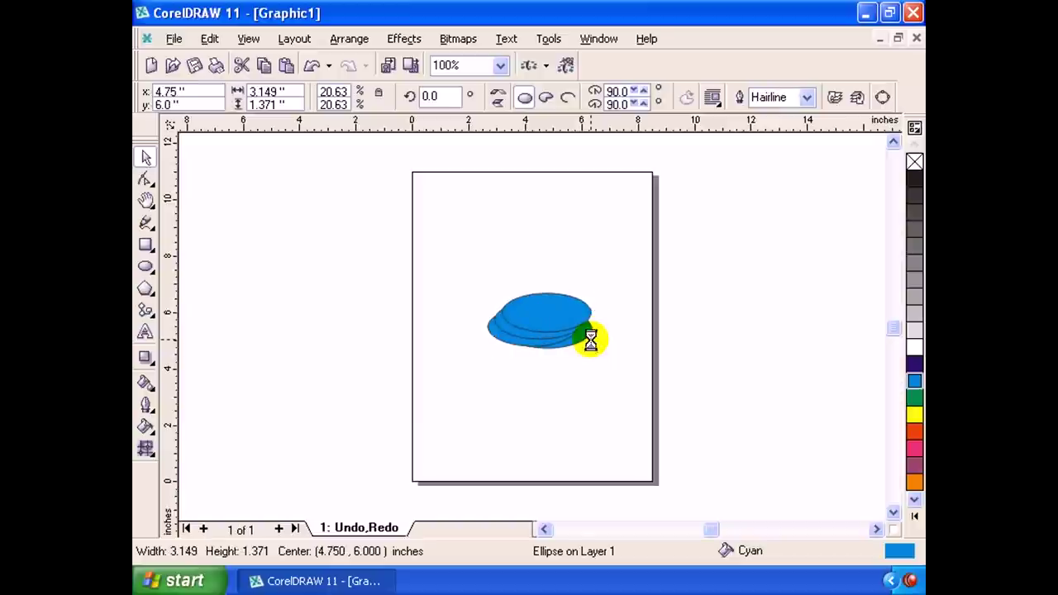
{"action": "key", "text": "ctrl+d"}
{"action": "key", "text": "ctrl+d"}
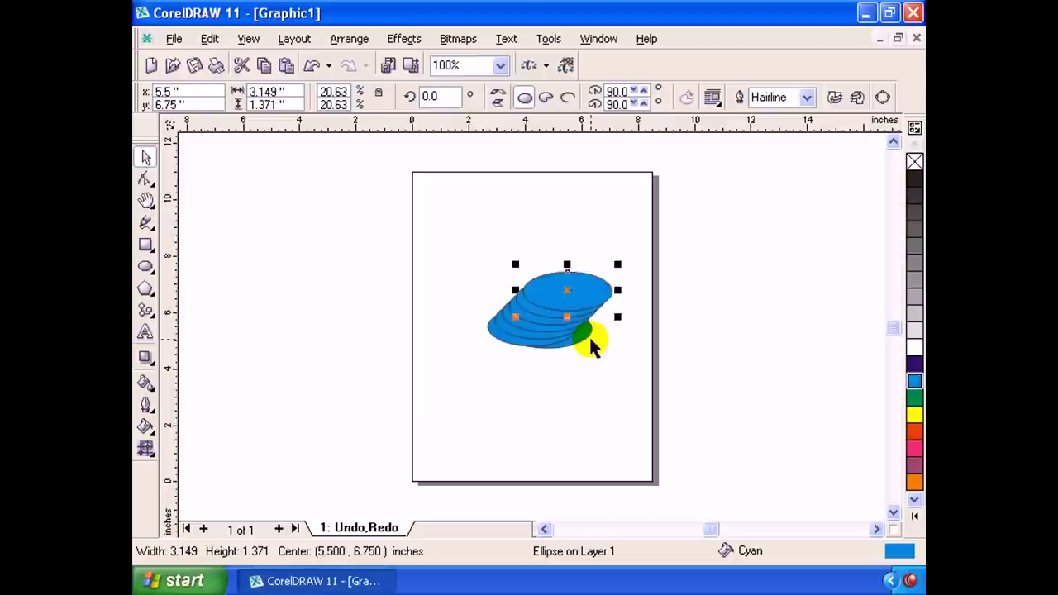
{"action": "key", "text": "ctrl+d"}
{"action": "key", "text": "ctrl+d"}
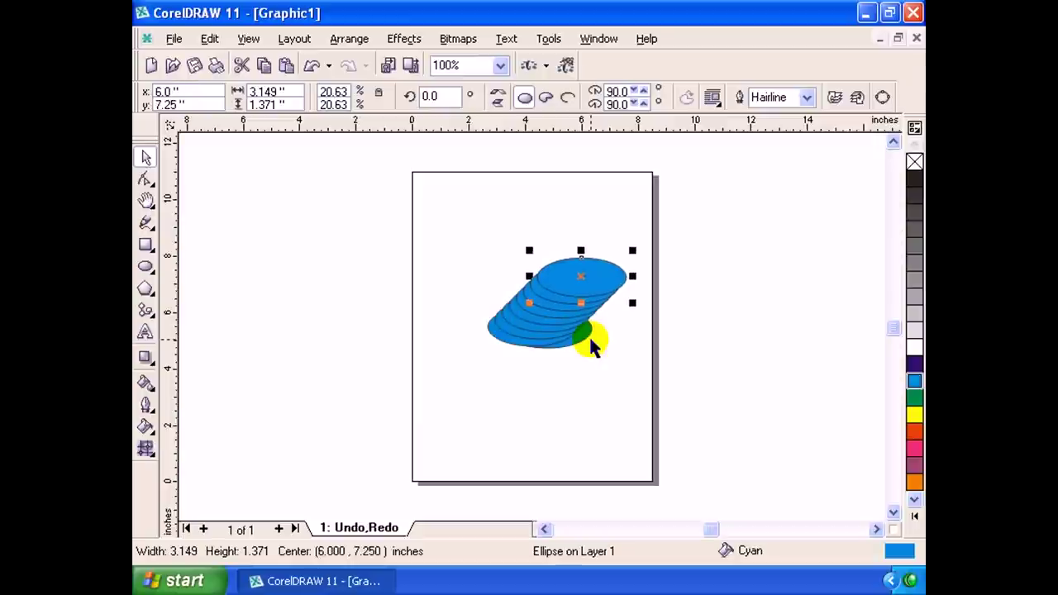
{"action": "key", "text": "ctrl+d"}
{"action": "key", "text": "ctrl+d"}
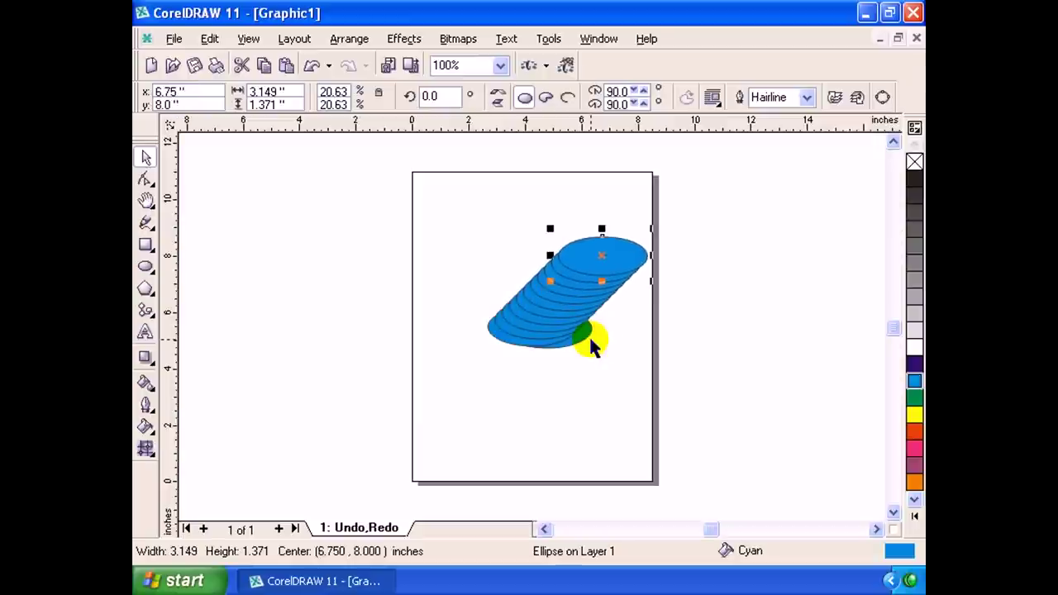
{"action": "key", "text": "ctrl+d"}
{"action": "key", "text": "ctrl+d"}
{"action": "key", "text": "ctrl+d"}
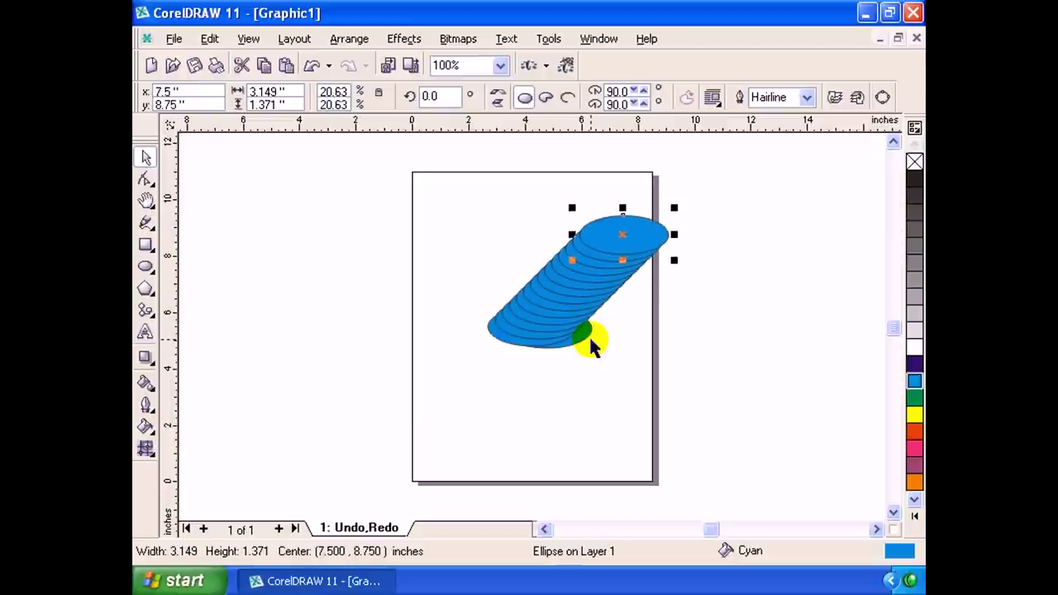
{"action": "key", "text": "ctrl+d"}
{"action": "mouse_move", "coordinate": [637, 231]}
{"action": "left_mouse_down"}
{"action": "mouse_move", "coordinate": [373, 331]}
{"action": "mouse_move", "coordinate": [402, 270]}
{"action": "left_mouse_up"}
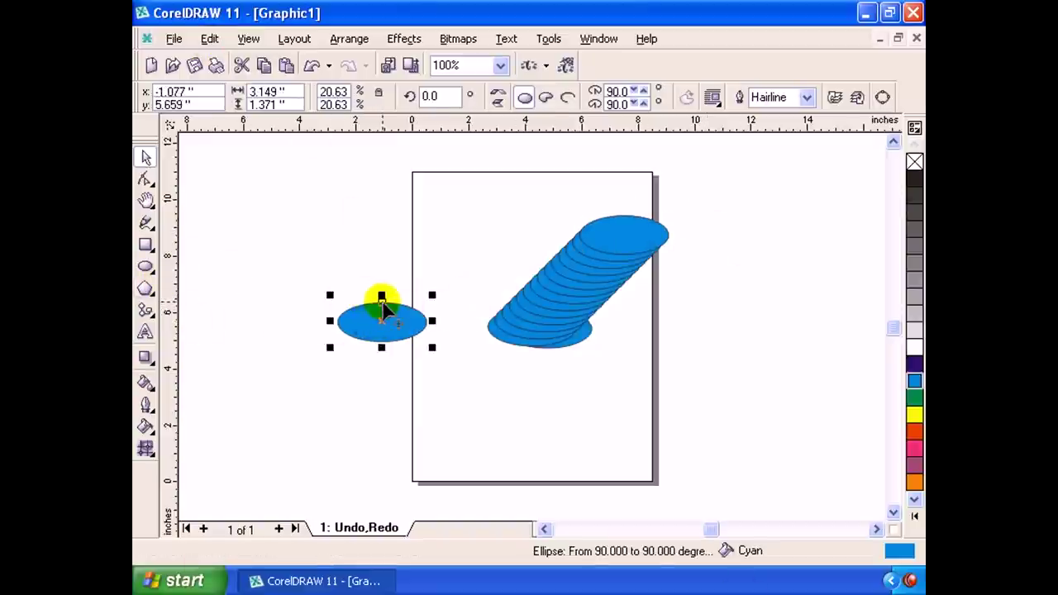
Move the pie-shaped ellipse further left of the page.
{"action": "left_click", "coordinate": [366, 328]}
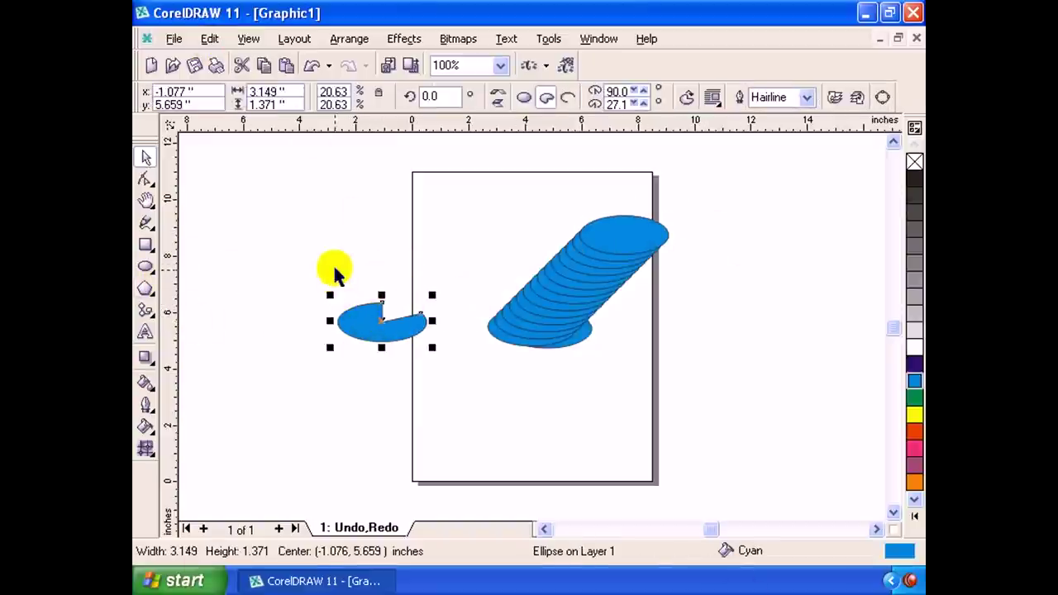
{"action": "left_click", "coordinate": [377, 322]}
{"action": "left_click_drag", "start_coordinate": [377, 322], "coordinate": [297, 303]}
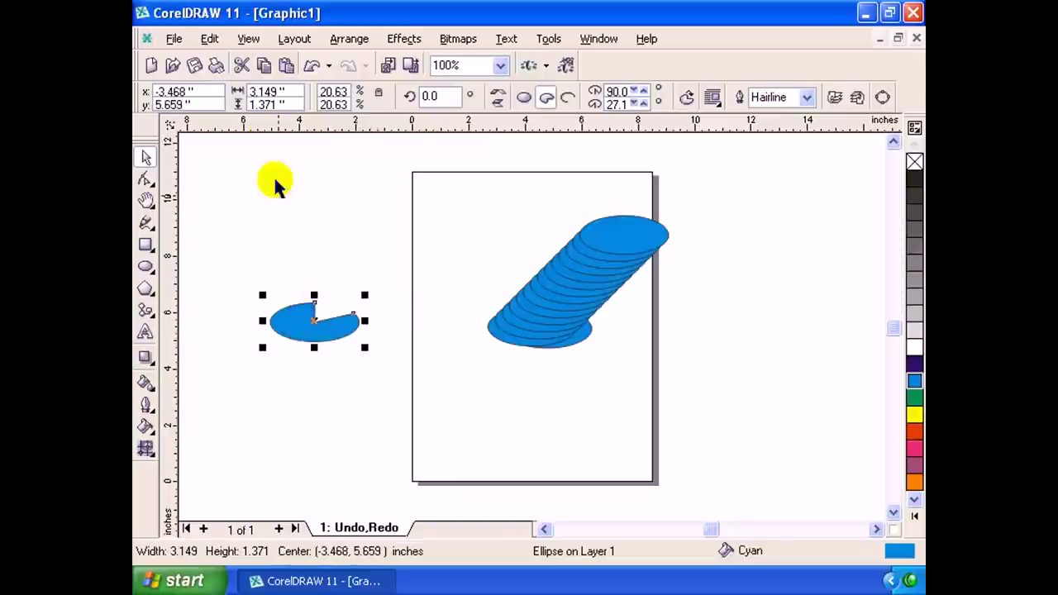
Make a linked clone of the pie, reshape the original's notch, then delete the clone.
{"action": "left_click", "coordinate": [209, 39]}
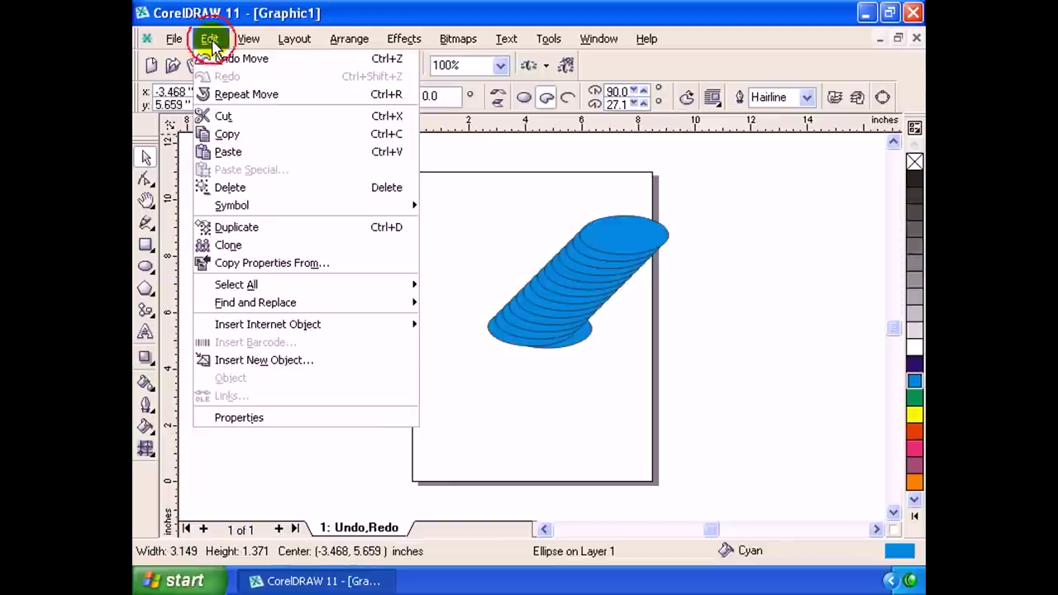
{"action": "left_click", "coordinate": [259, 246]}
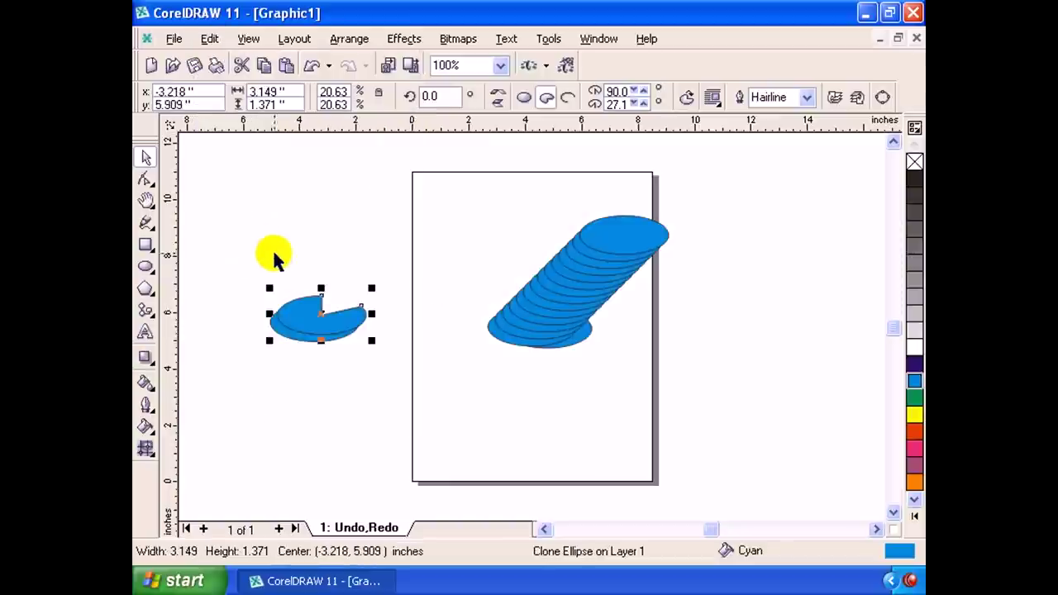
{"action": "mouse_move", "coordinate": [284, 314]}
{"action": "left_mouse_down"}
{"action": "mouse_move", "coordinate": [277, 244]}
{"action": "mouse_move", "coordinate": [295, 240]}
{"action": "left_mouse_up"}
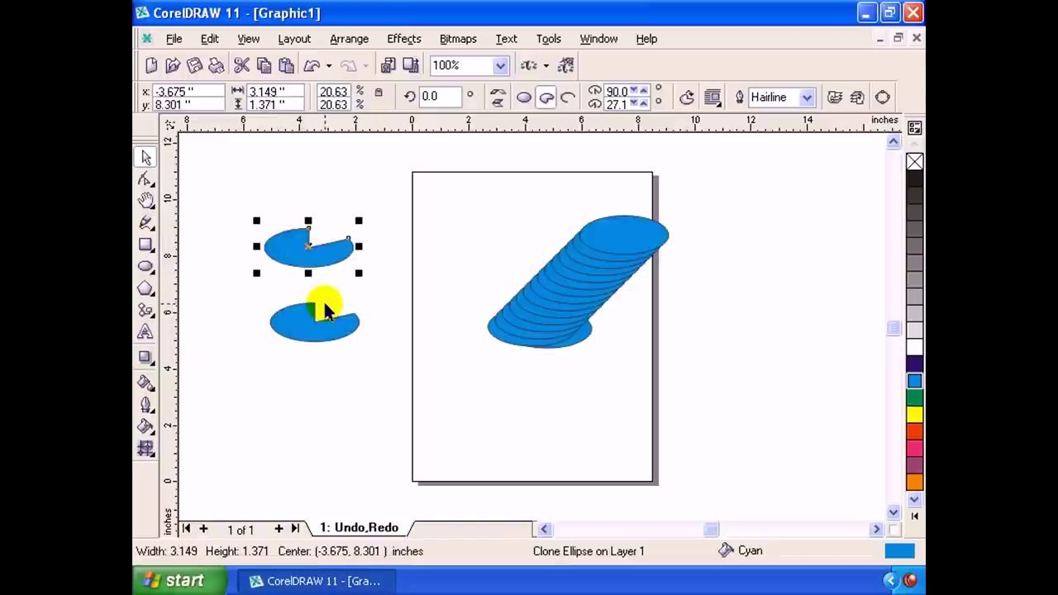
{"action": "left_click_drag", "start_coordinate": [324, 300], "coordinate": [349, 288]}
{"action": "left_click", "coordinate": [339, 263]}
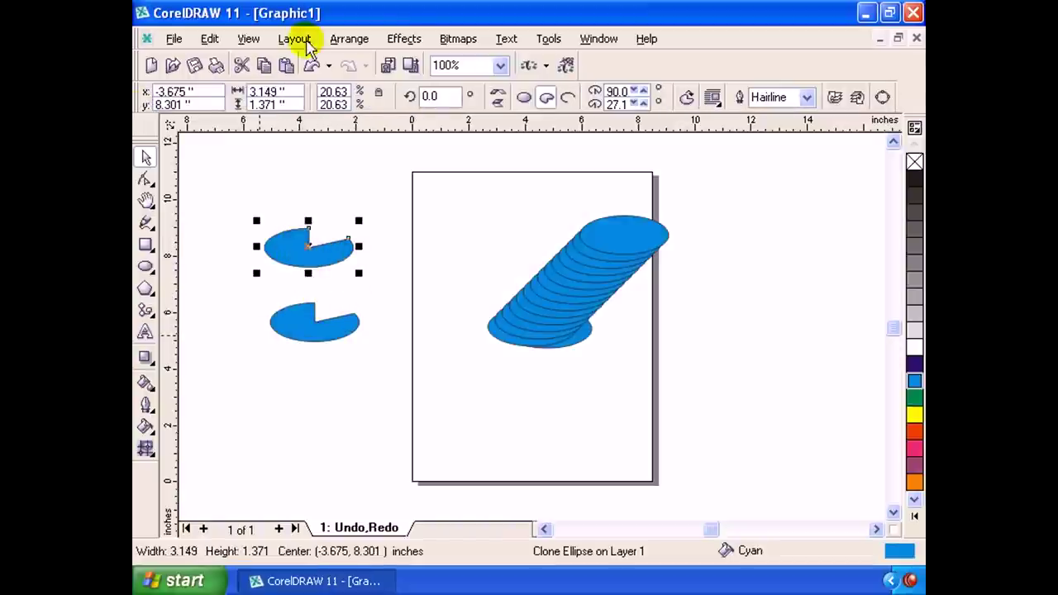
{"action": "key", "text": "Delete"}
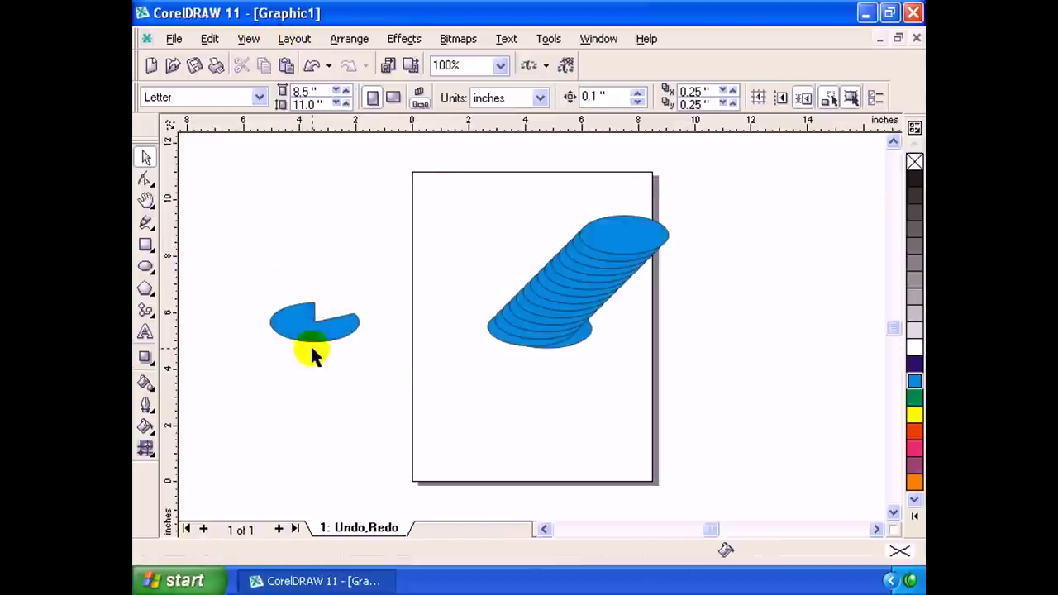
Cut the pie, paste it back, and move it up-left to -5.437, 6.82.
{"action": "left_click", "coordinate": [323, 329]}
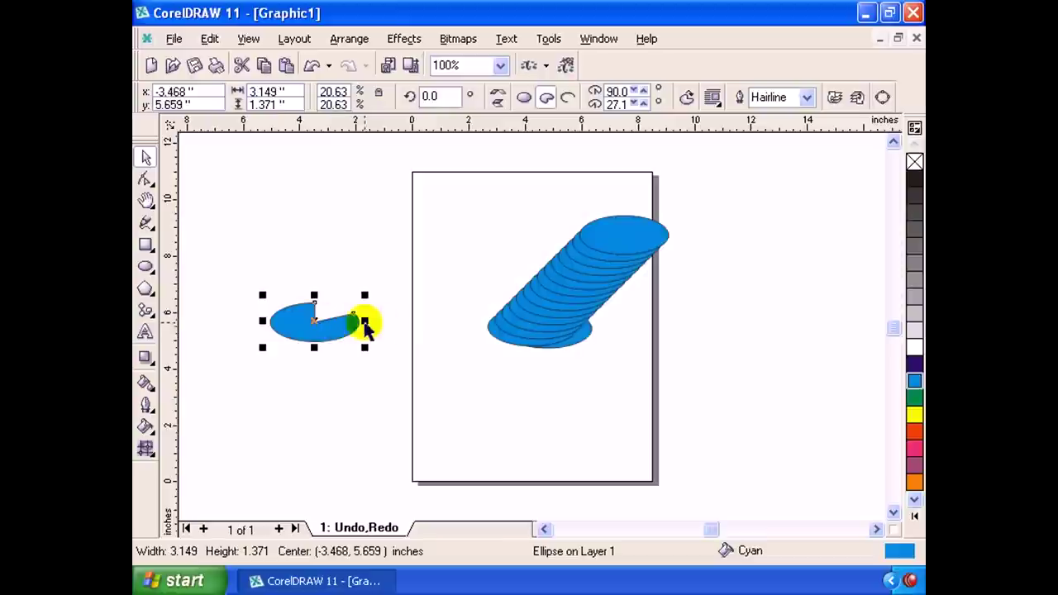
{"action": "left_click", "coordinate": [413, 331]}
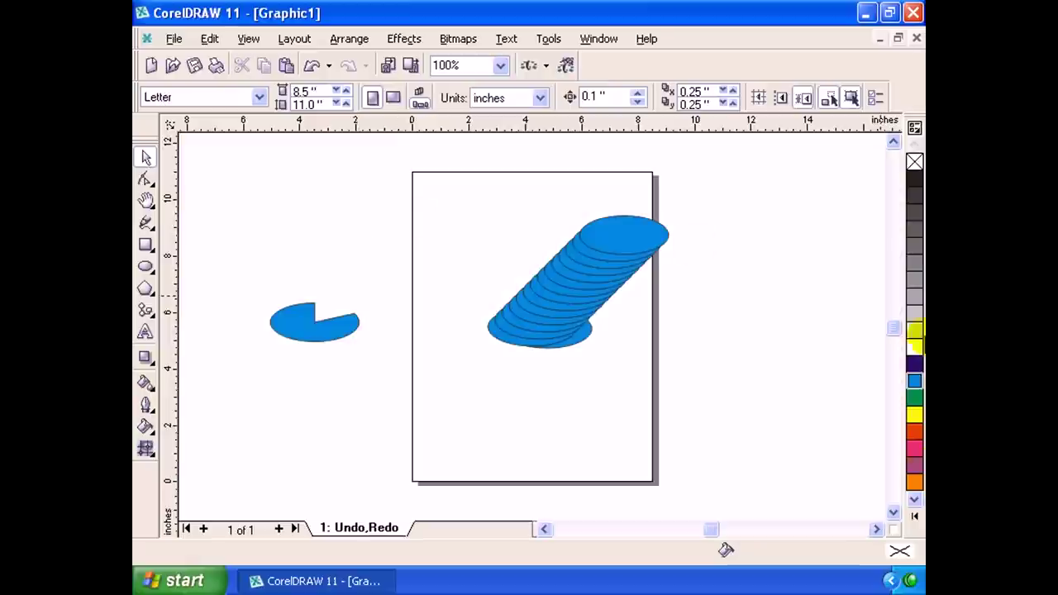
{"action": "left_click", "coordinate": [342, 331]}
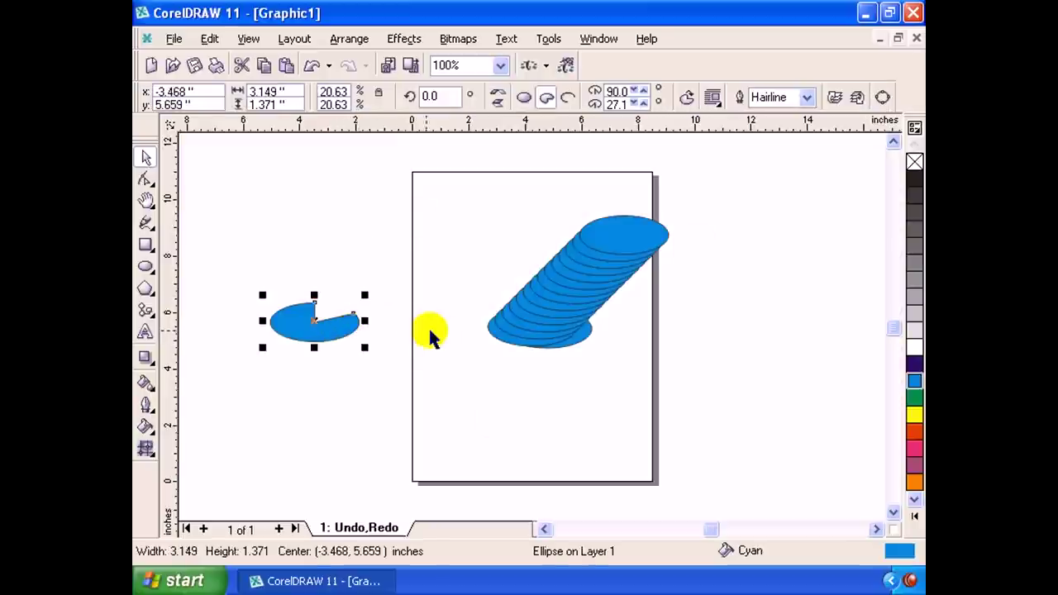
{"action": "left_click", "coordinate": [209, 39]}
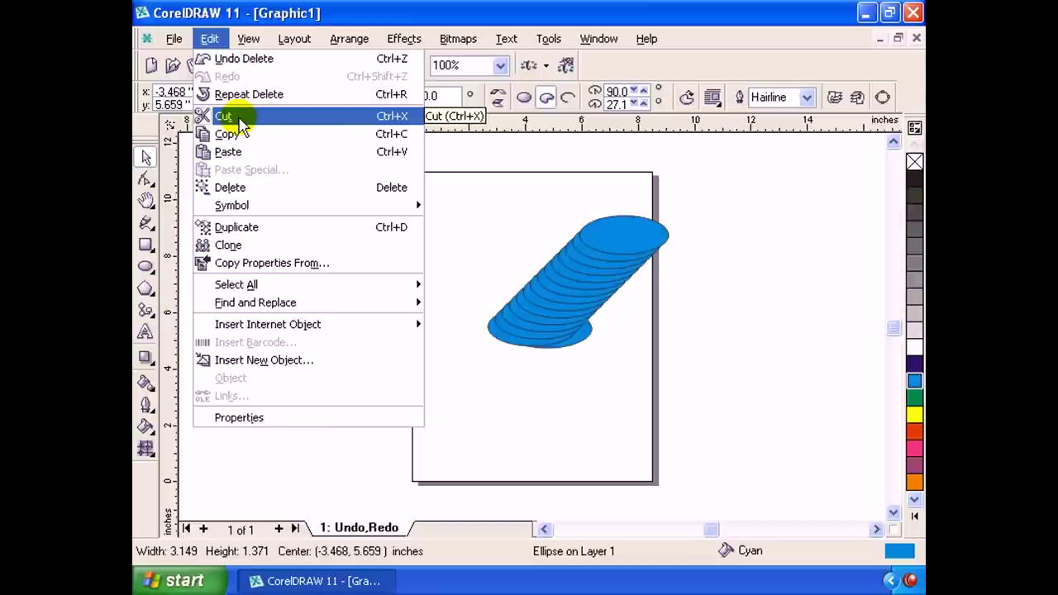
{"action": "left_click", "coordinate": [240, 121]}
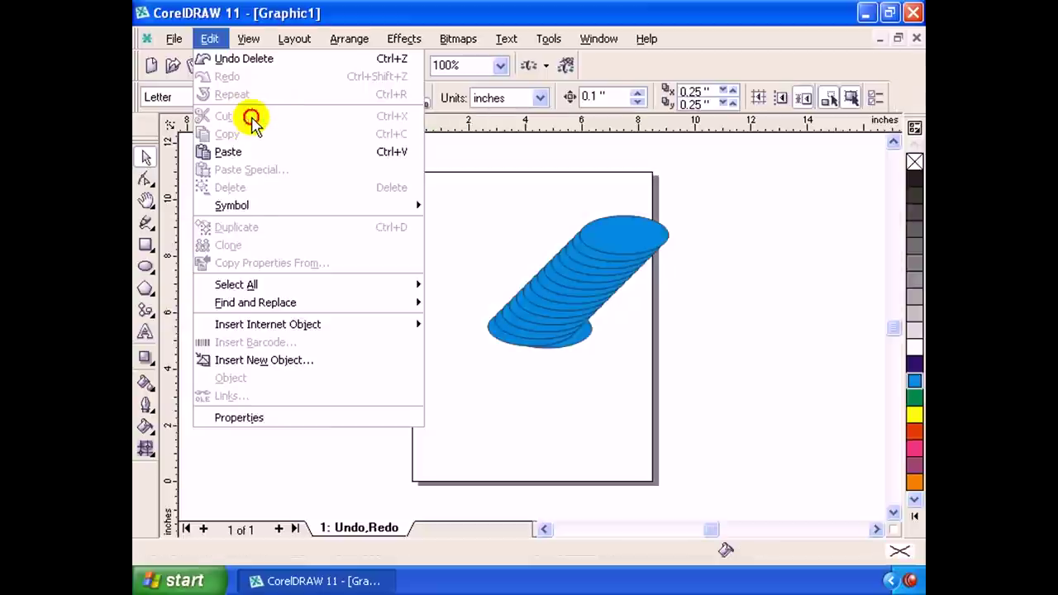
{"action": "left_click", "coordinate": [448, 194]}
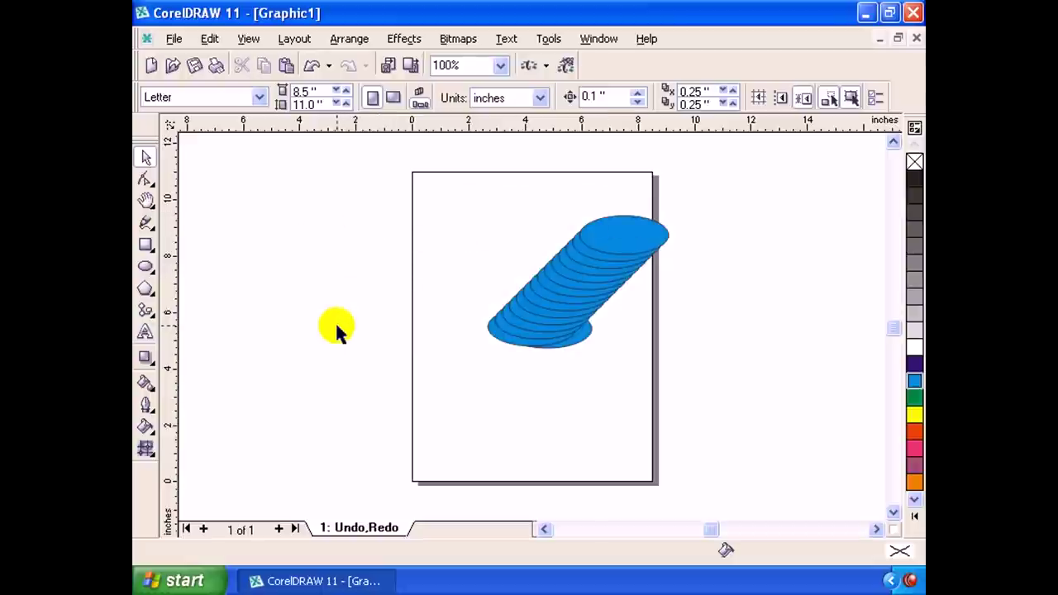
{"action": "left_click", "coordinate": [210, 39]}
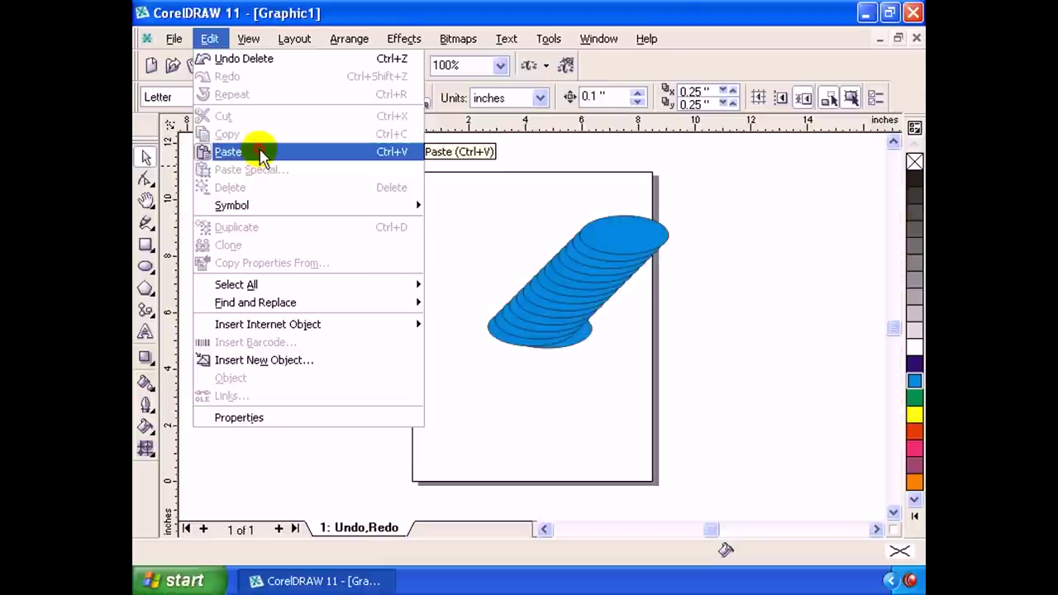
{"action": "left_click", "coordinate": [261, 155]}
{"action": "mouse_move", "coordinate": [319, 324]}
{"action": "left_mouse_down"}
{"action": "mouse_move", "coordinate": [276, 267]}
{"action": "mouse_move", "coordinate": [238, 303]}
{"action": "left_mouse_up"}
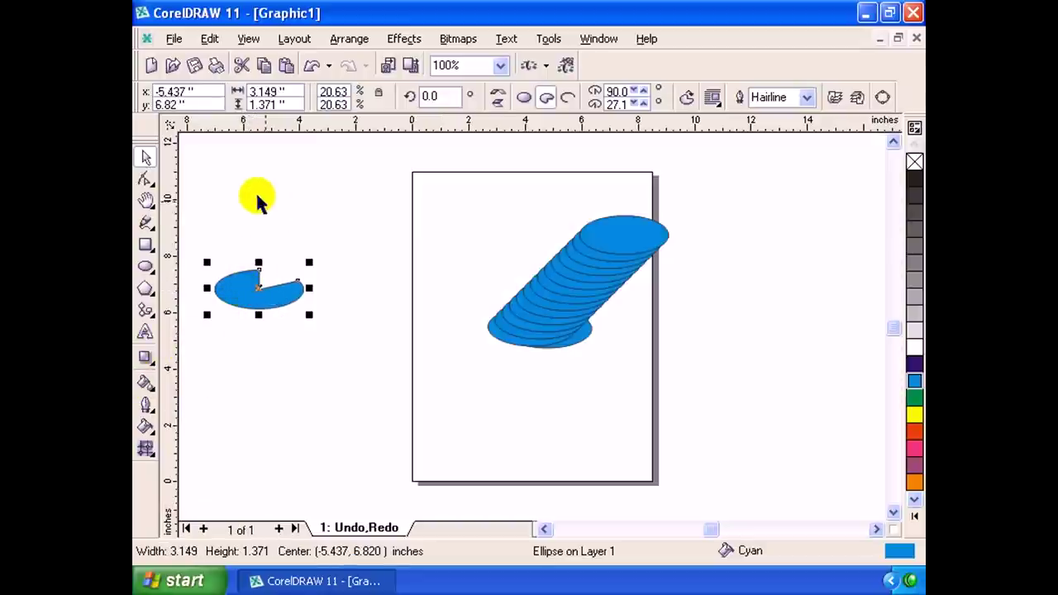
Copy the pie shape, shift it up-right, and paste another copy.
{"action": "left_click", "coordinate": [210, 41]}
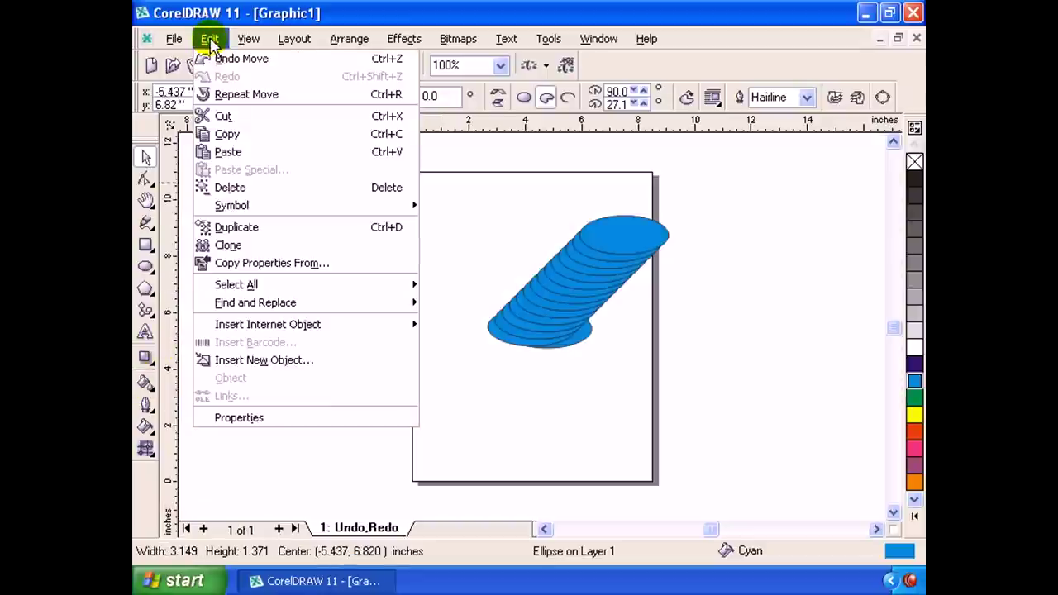
{"action": "left_click", "coordinate": [267, 134]}
{"action": "left_click", "coordinate": [256, 289]}
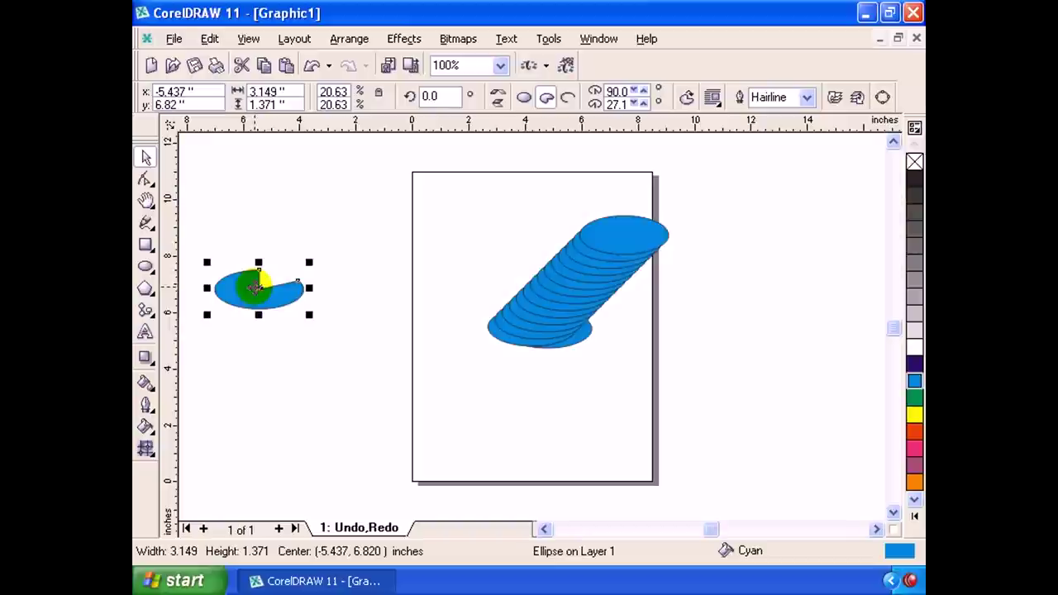
{"action": "left_click_drag", "start_coordinate": [253, 302], "coordinate": [303, 287]}
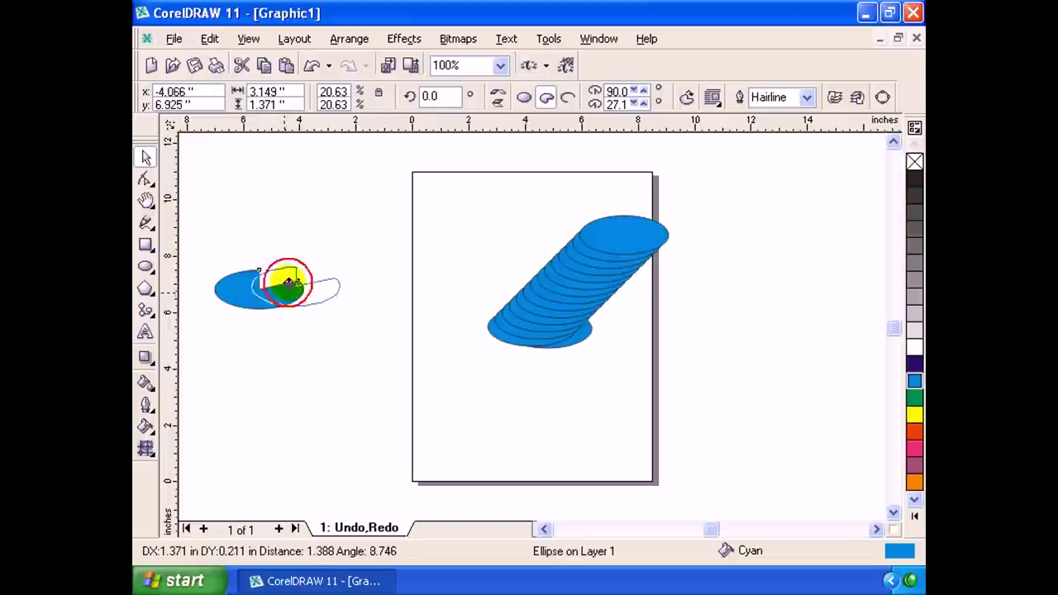
{"action": "left_click", "coordinate": [209, 39]}
{"action": "left_click", "coordinate": [267, 152]}
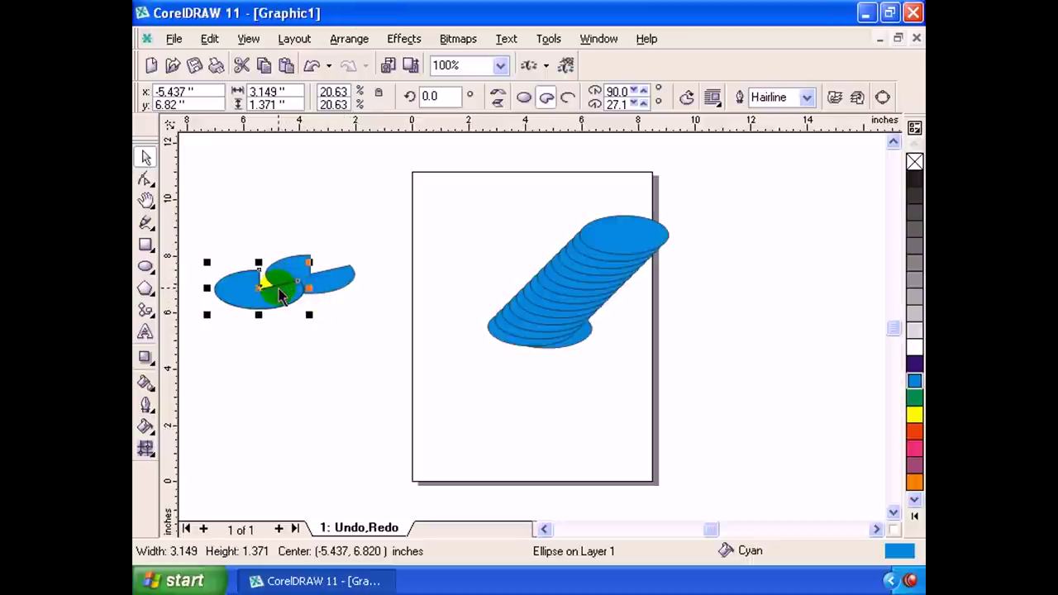
Scatter pie copies around the pasteboard, placing one on the page's upper-left edge at 0.345, 8.453.
{"action": "left_click_drag", "start_coordinate": [237, 286], "coordinate": [306, 295]}
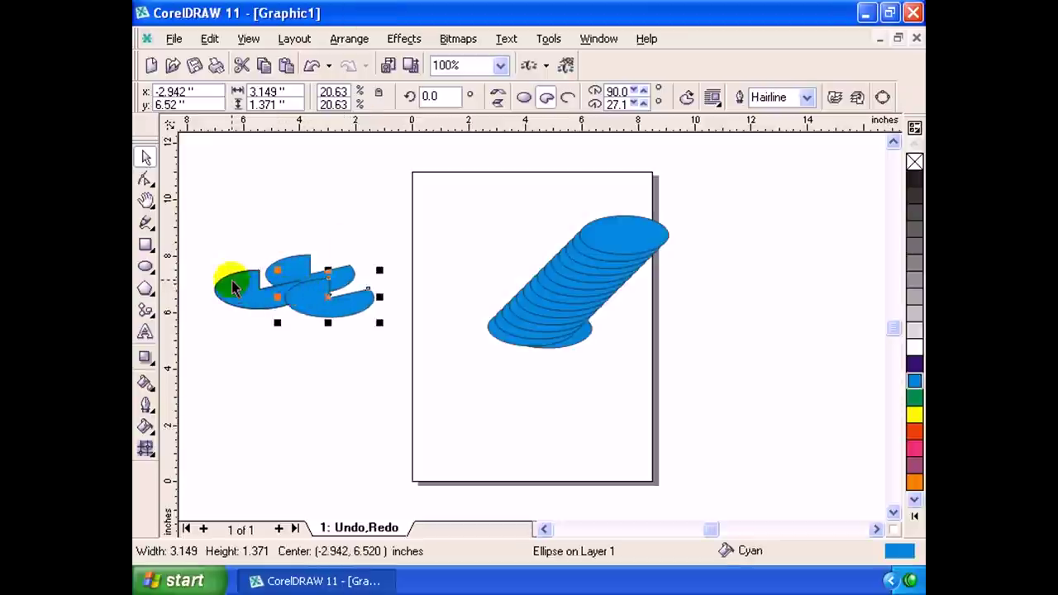
{"action": "mouse_move", "coordinate": [233, 286]}
{"action": "left_mouse_down"}
{"action": "mouse_move", "coordinate": [284, 314]}
{"action": "mouse_move", "coordinate": [264, 297]}
{"action": "mouse_move", "coordinate": [266, 240]}
{"action": "left_mouse_up"}
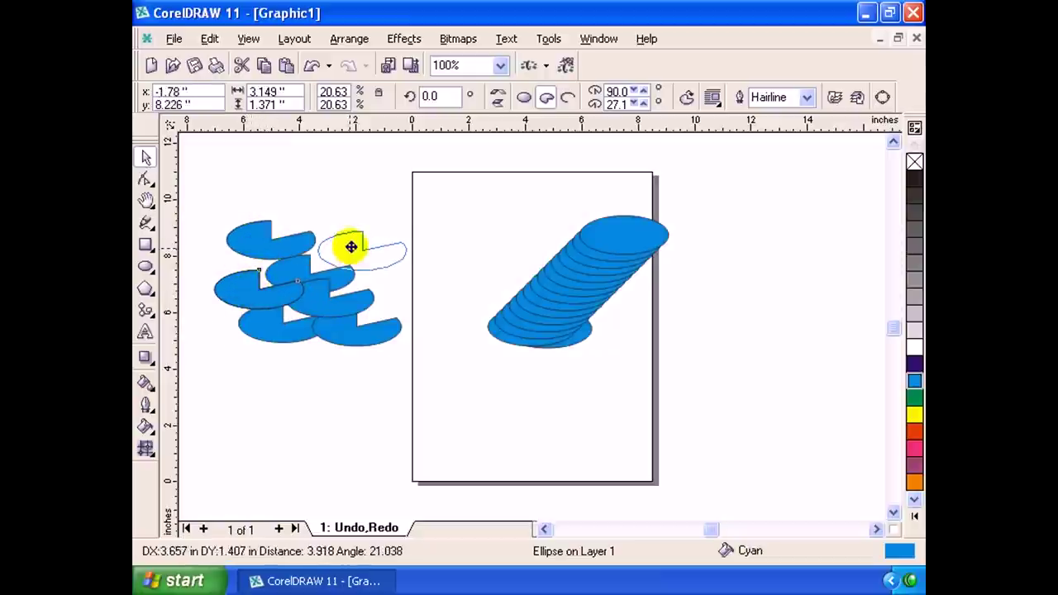
{"action": "left_click_drag", "start_coordinate": [248, 288], "coordinate": [353, 247]}
{"action": "mouse_move", "coordinate": [236, 295]}
{"action": "left_mouse_down"}
{"action": "mouse_move", "coordinate": [241, 376]}
{"action": "mouse_move", "coordinate": [302, 343]}
{"action": "left_mouse_up"}
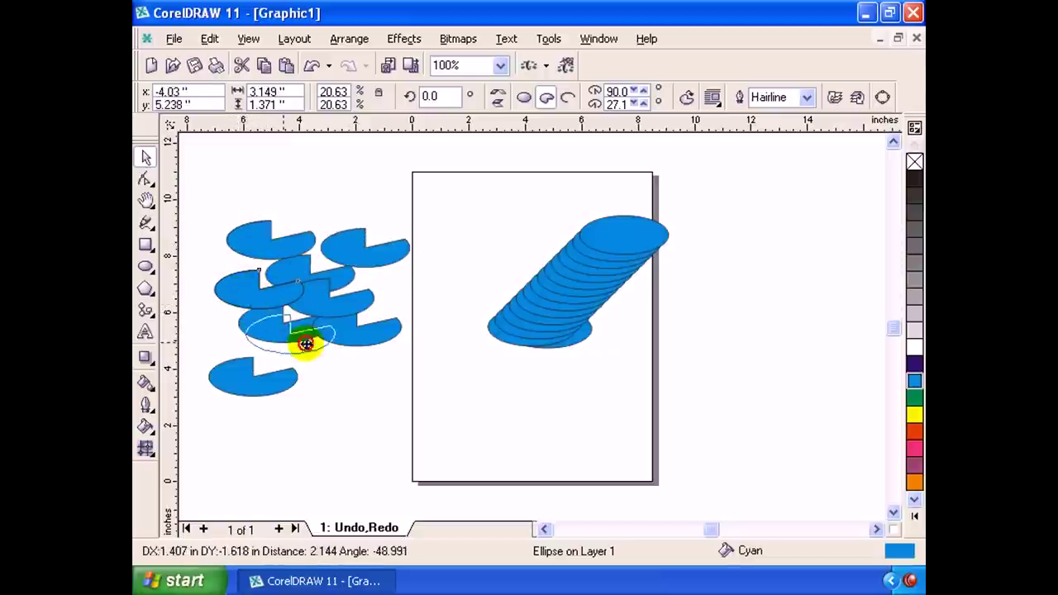
{"action": "left_click_drag", "start_coordinate": [246, 299], "coordinate": [219, 312]}
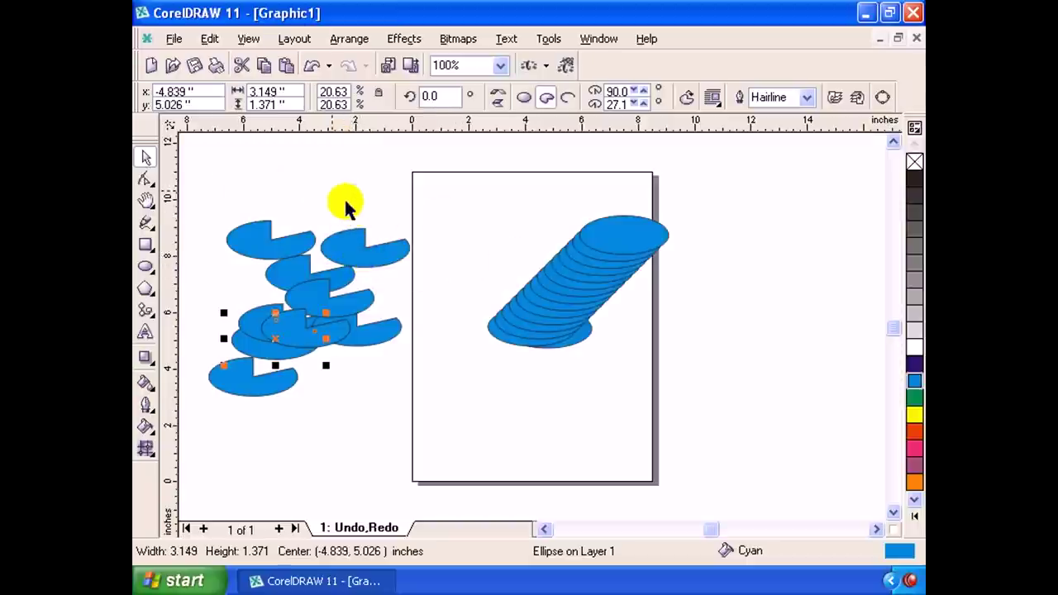
{"action": "left_click_drag", "start_coordinate": [358, 254], "coordinate": [402, 245]}
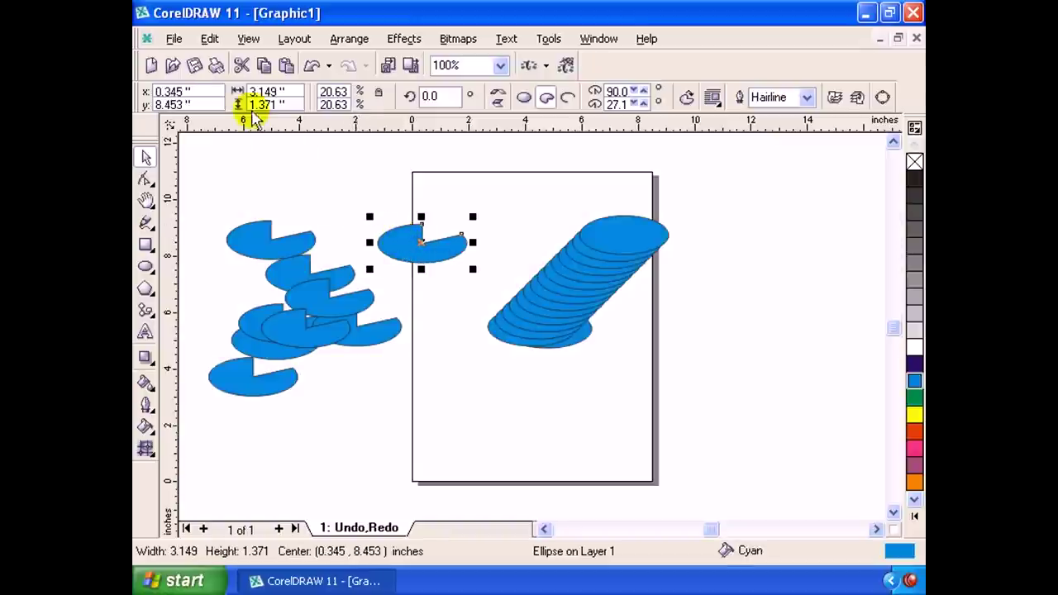
Delete the pie on the page edge and check the stacked ellipses.
{"action": "left_click", "coordinate": [210, 39]}
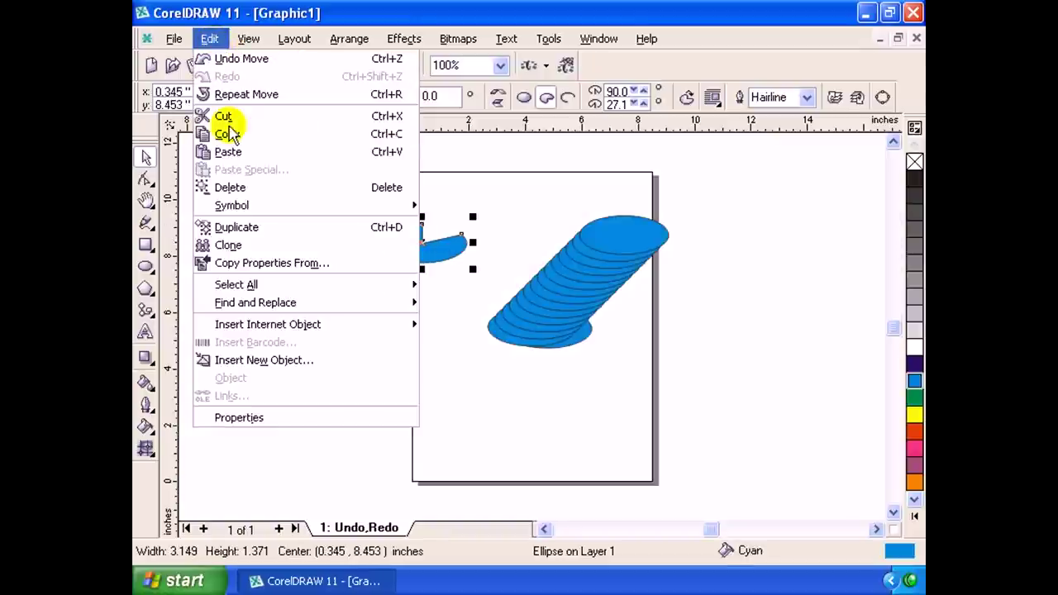
{"action": "left_click", "coordinate": [275, 195]}
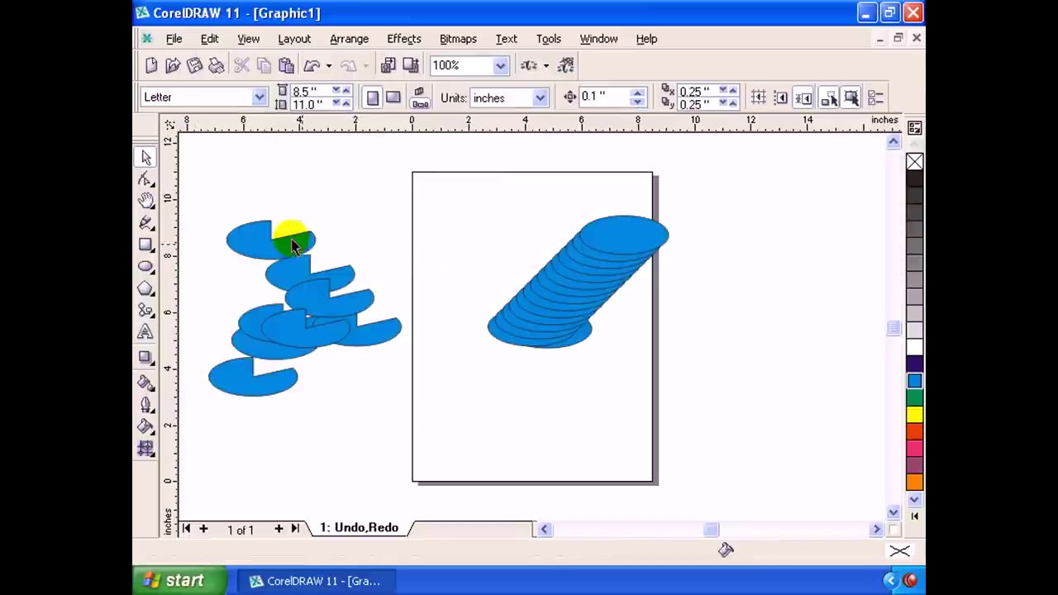
{"action": "left_click", "coordinate": [602, 277]}
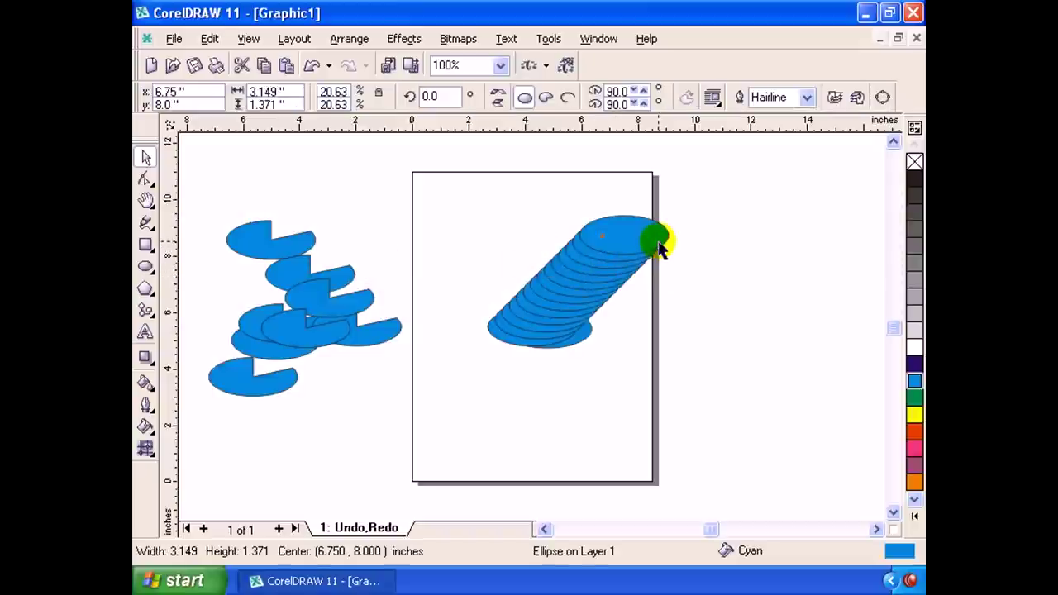
{"action": "left_click", "coordinate": [659, 248]}
Select the top ellipse of the blend and nudge it slightly down-left so the stack follows.
{"action": "left_click", "coordinate": [626, 246]}
{"action": "left_click", "coordinate": [626, 252]}
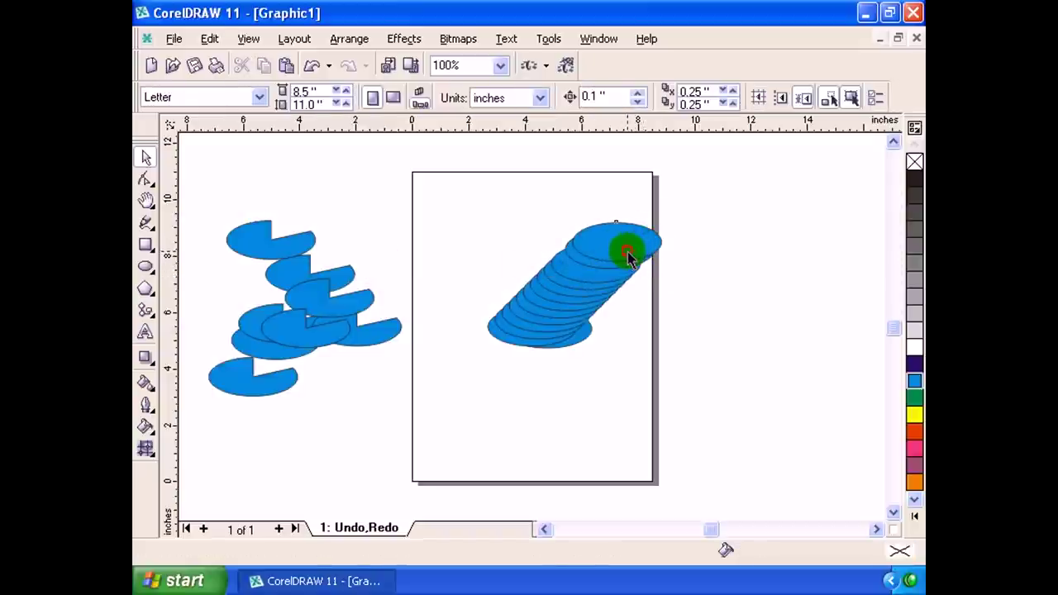
{"action": "left_click", "coordinate": [628, 258]}
{"action": "left_click_drag", "start_coordinate": [615, 264], "coordinate": [609, 260]}
{"action": "key", "text": "Escape"}
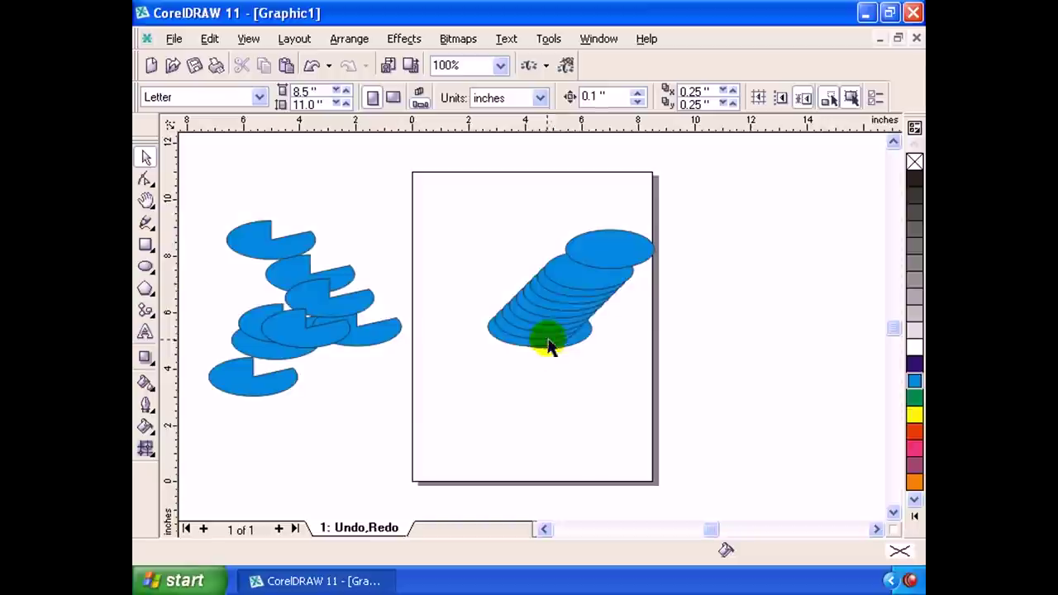
{"action": "left_click", "coordinate": [263, 239]}
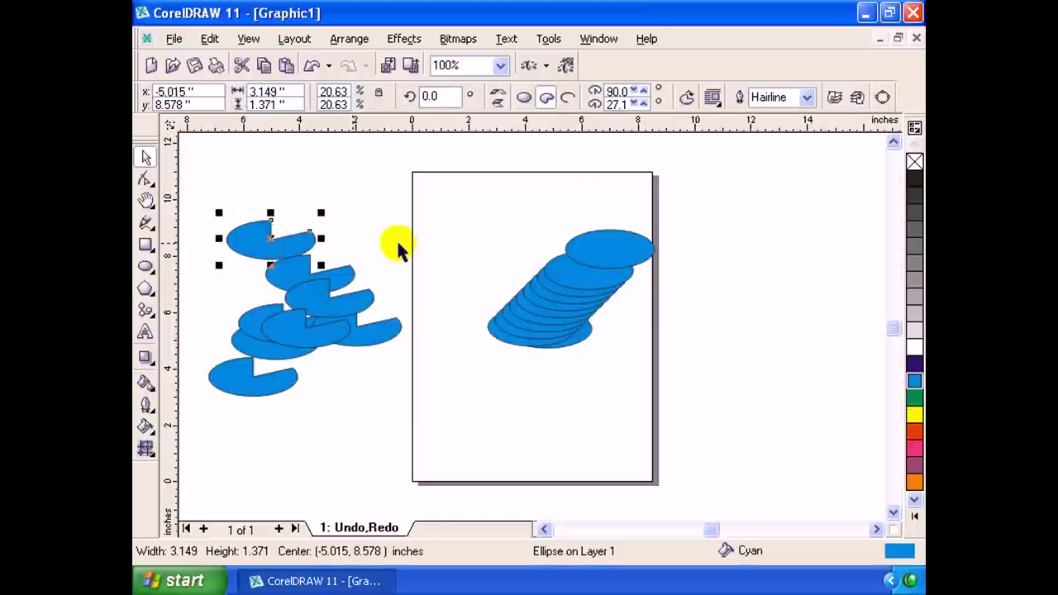
{"action": "left_click", "coordinate": [628, 252]}
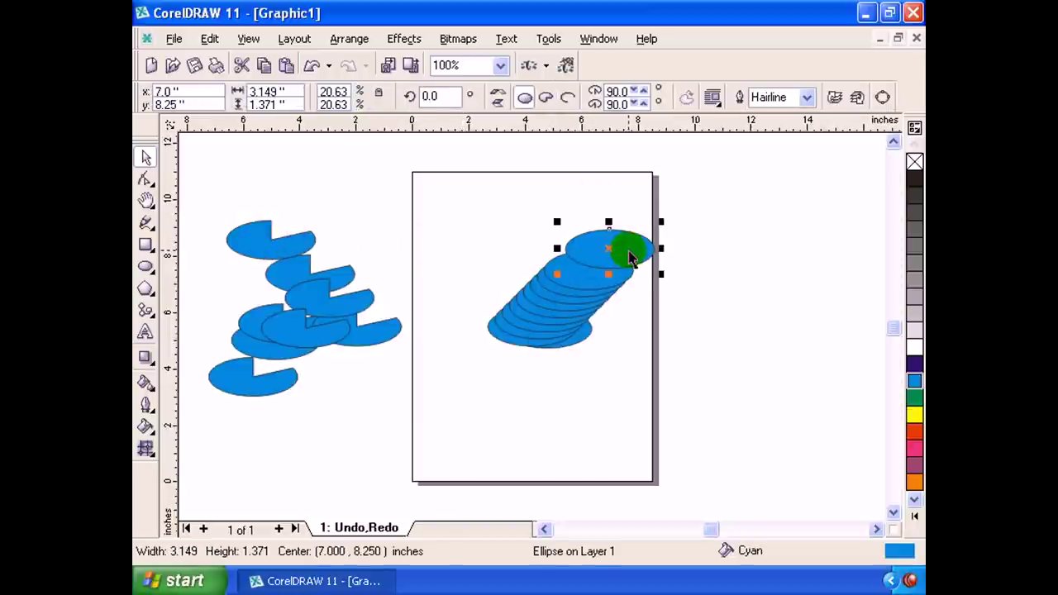
Select all 19 blue shapes, drag them around, and delete them.
{"action": "key", "text": "ctrl+a"}
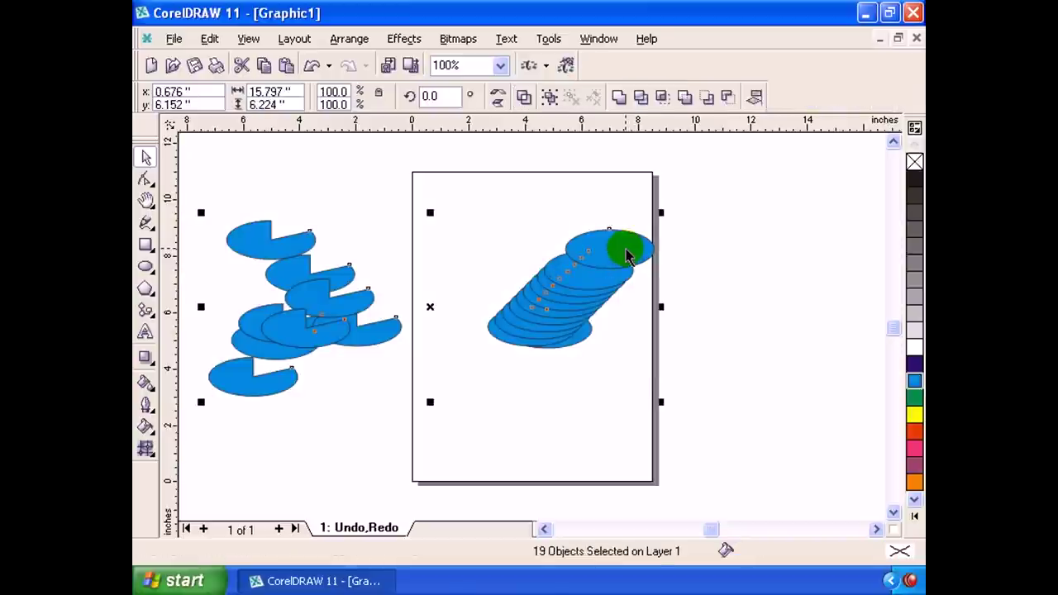
{"action": "left_click_drag", "start_coordinate": [562, 267], "coordinate": [628, 283]}
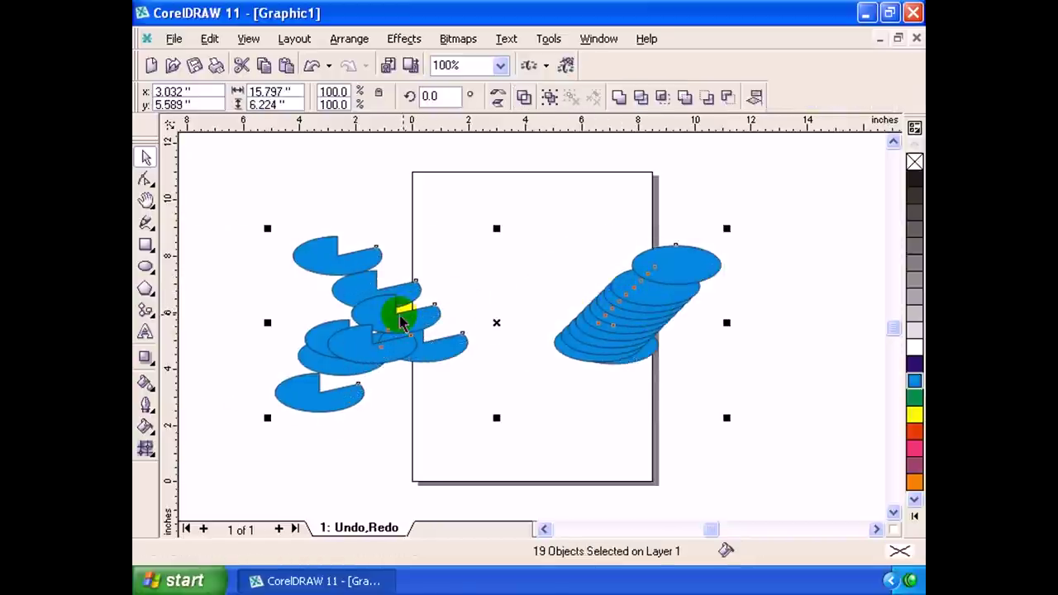
{"action": "mouse_move", "coordinate": [403, 323]}
{"action": "left_mouse_down"}
{"action": "mouse_move", "coordinate": [465, 291]}
{"action": "mouse_move", "coordinate": [413, 295]}
{"action": "left_mouse_up"}
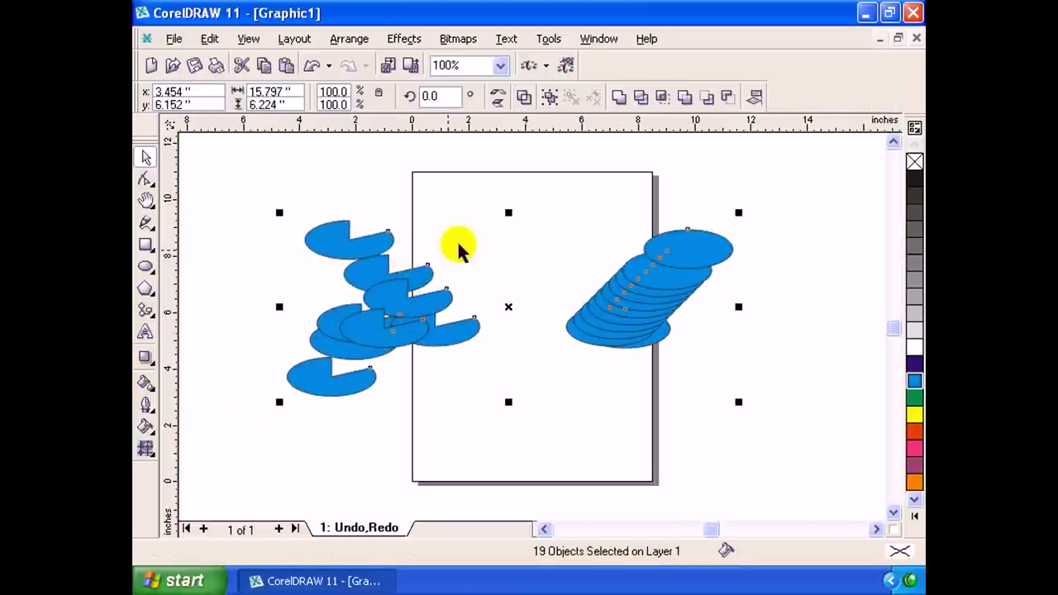
{"action": "left_click_drag", "start_coordinate": [648, 281], "coordinate": [569, 318]}
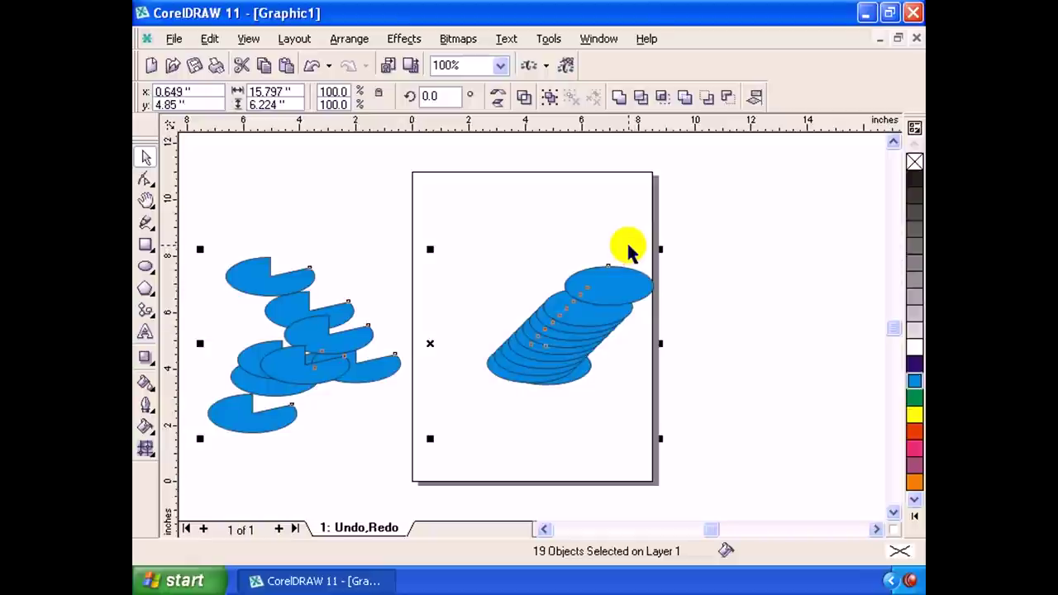
{"action": "key", "text": "Delete"}
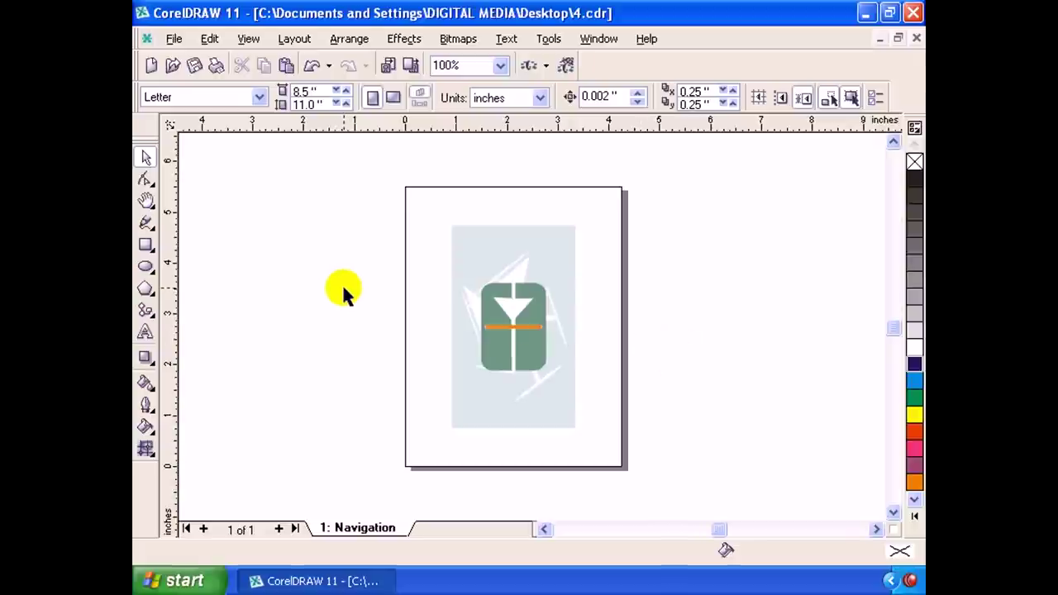
Zoom in on the badge artwork to 200% with the Zoom tool.
{"action": "left_click", "coordinate": [151, 210]}
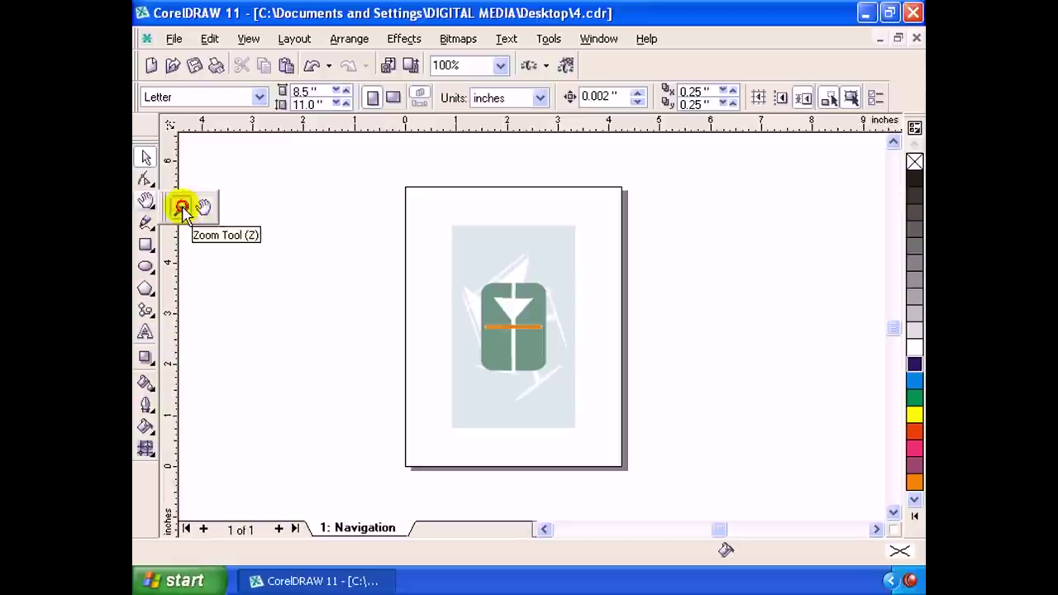
{"action": "left_click", "coordinate": [182, 209]}
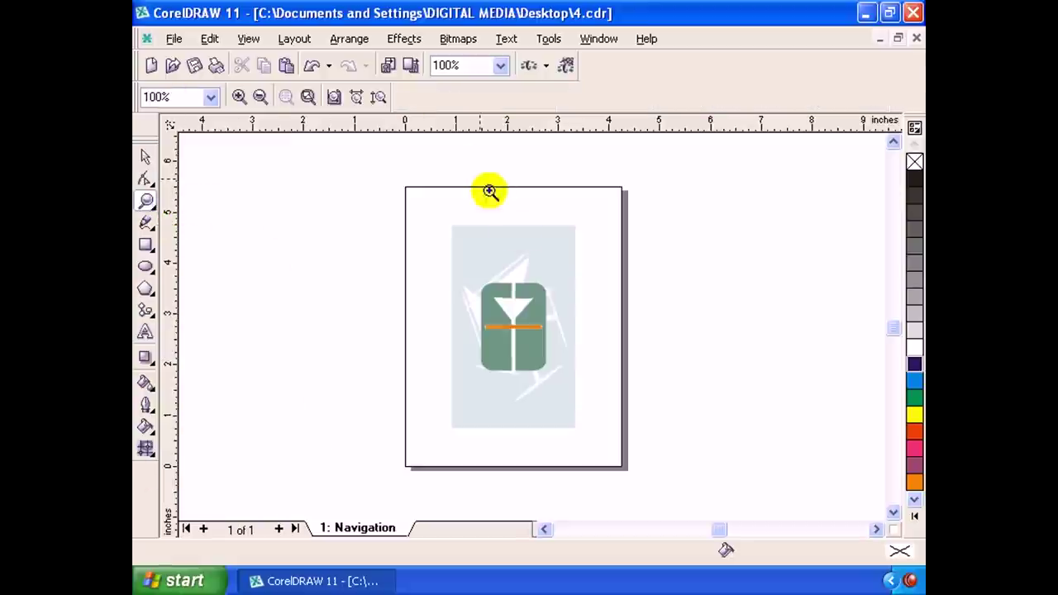
{"action": "left_click", "coordinate": [492, 335]}
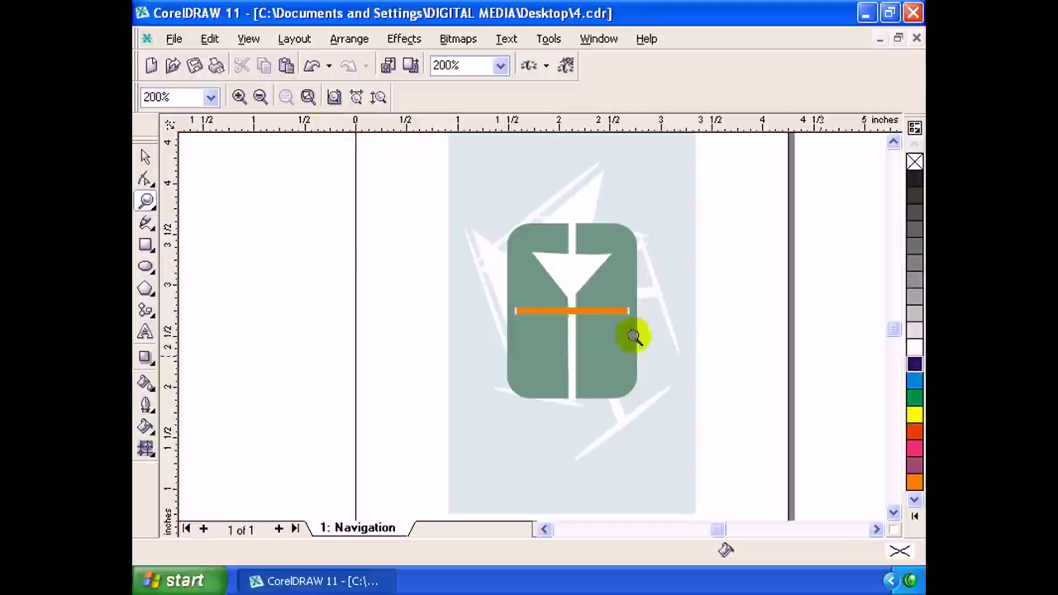
Set the zoom to 100%, zoom in to 200%, then zoom back out to 100%.
{"action": "left_click", "coordinate": [210, 98]}
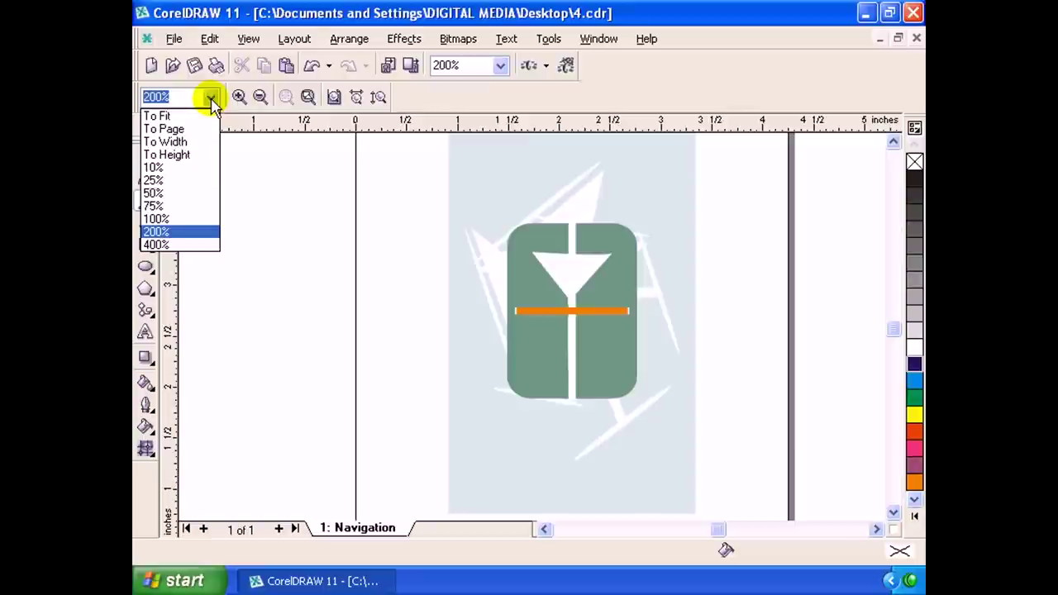
{"action": "left_click", "coordinate": [187, 220]}
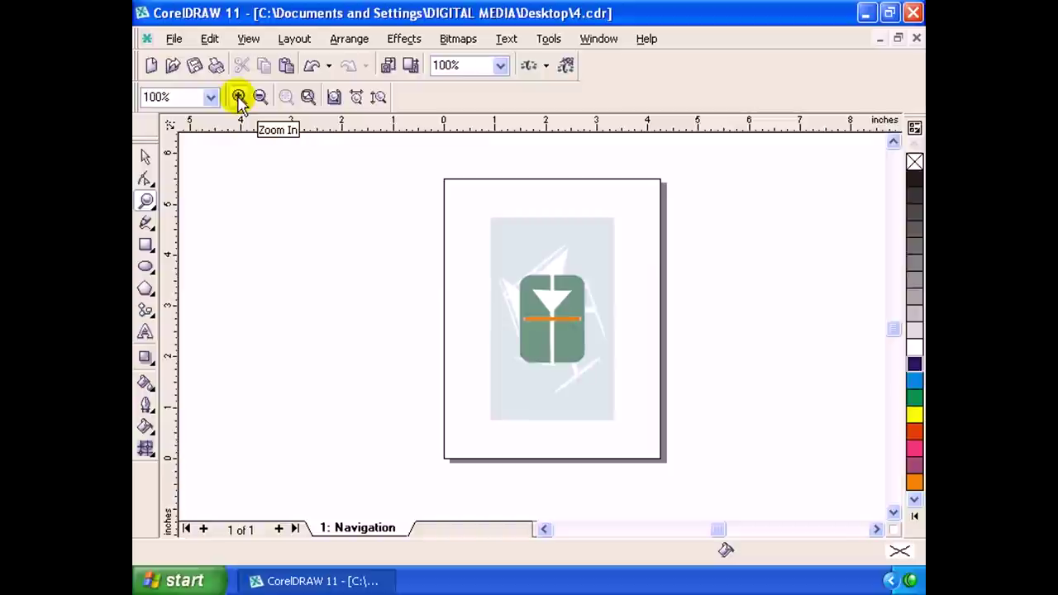
{"action": "left_click", "coordinate": [238, 98]}
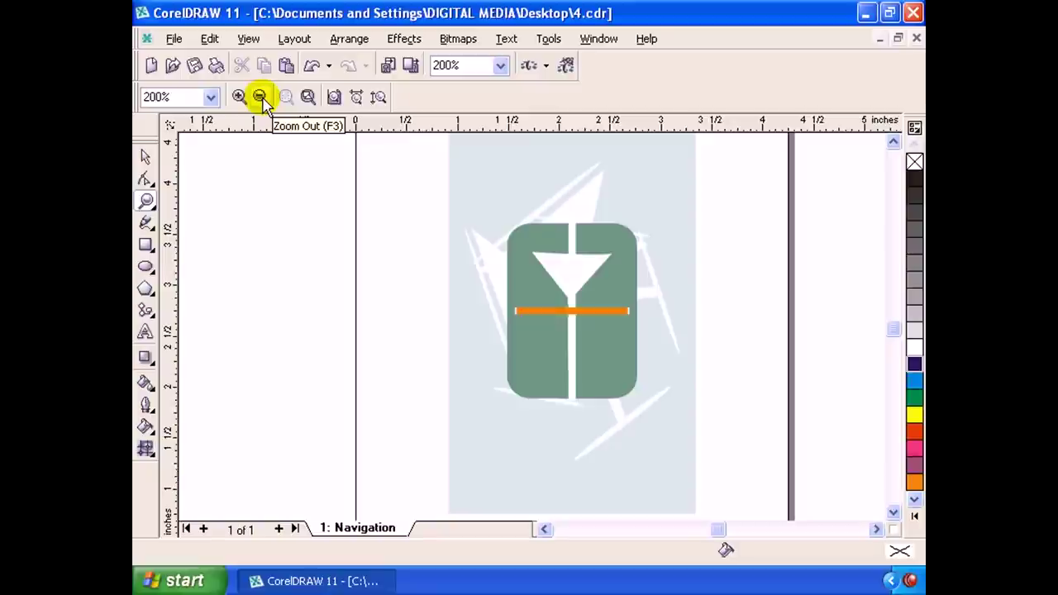
{"action": "left_click", "coordinate": [260, 98]}
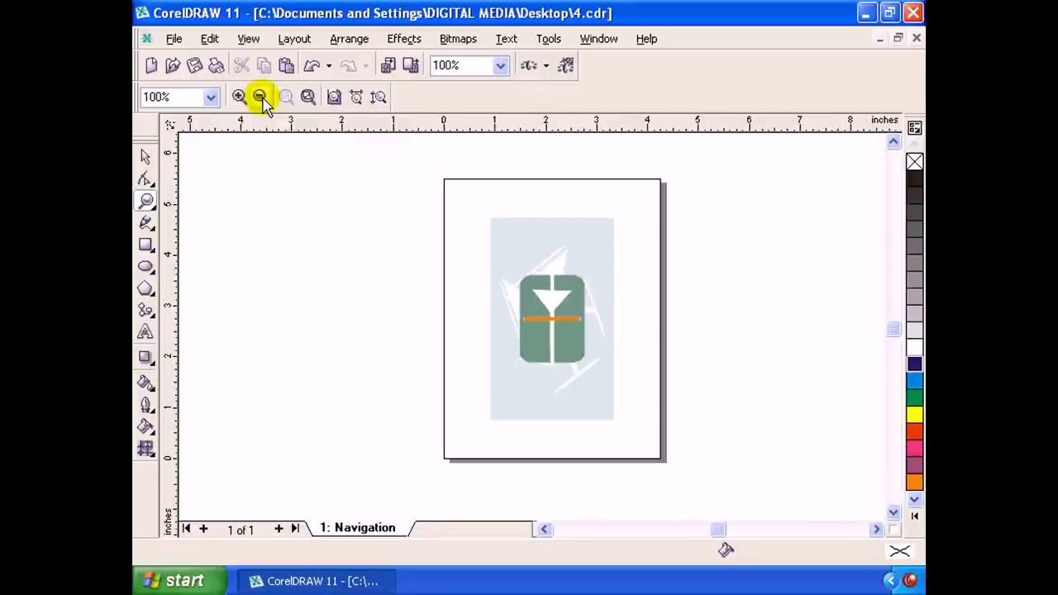
Try Zoom To All Objects, Page and Page Width, ending on Page Height at 132%.
{"action": "left_click", "coordinate": [308, 97]}
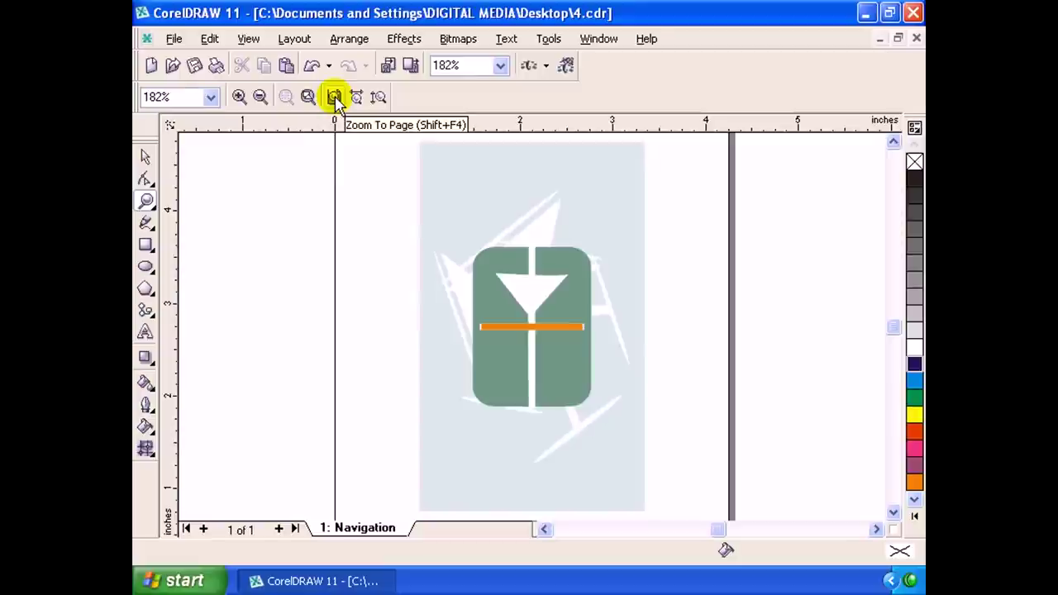
{"action": "left_click", "coordinate": [335, 97]}
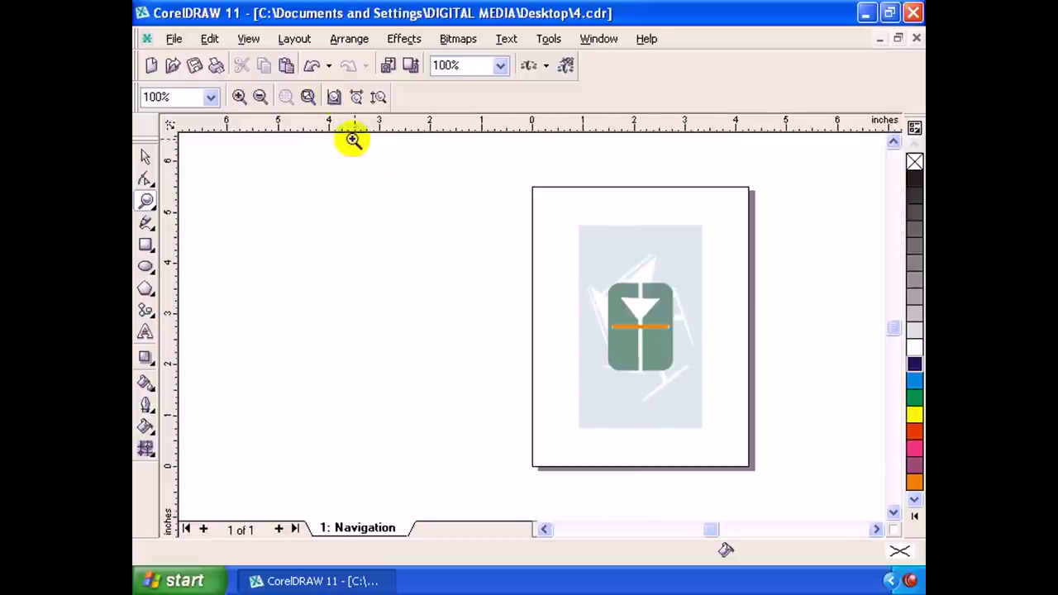
{"action": "left_click", "coordinate": [358, 97]}
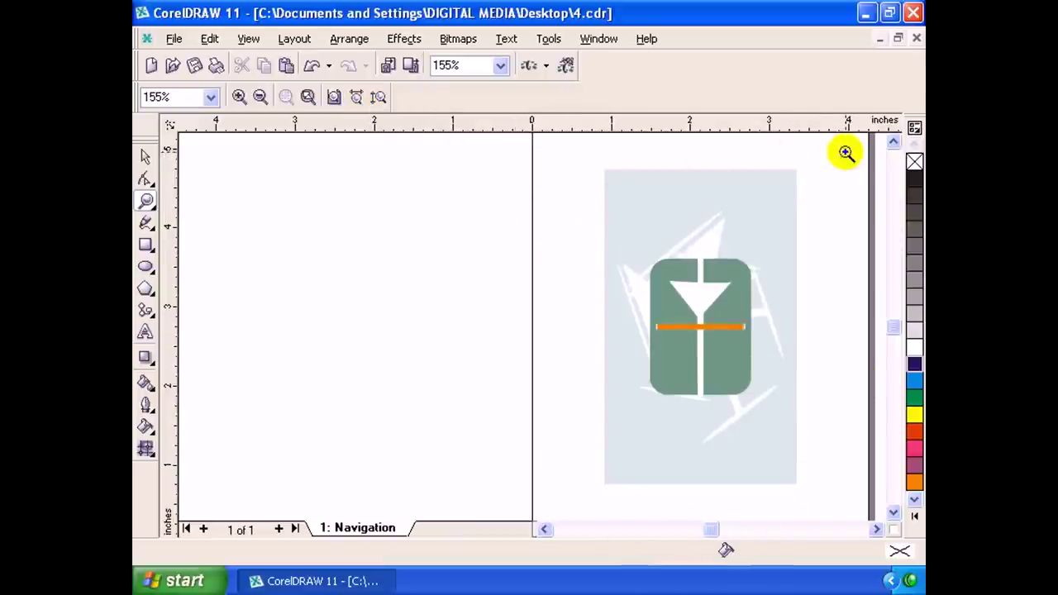
{"action": "left_click", "coordinate": [379, 99]}
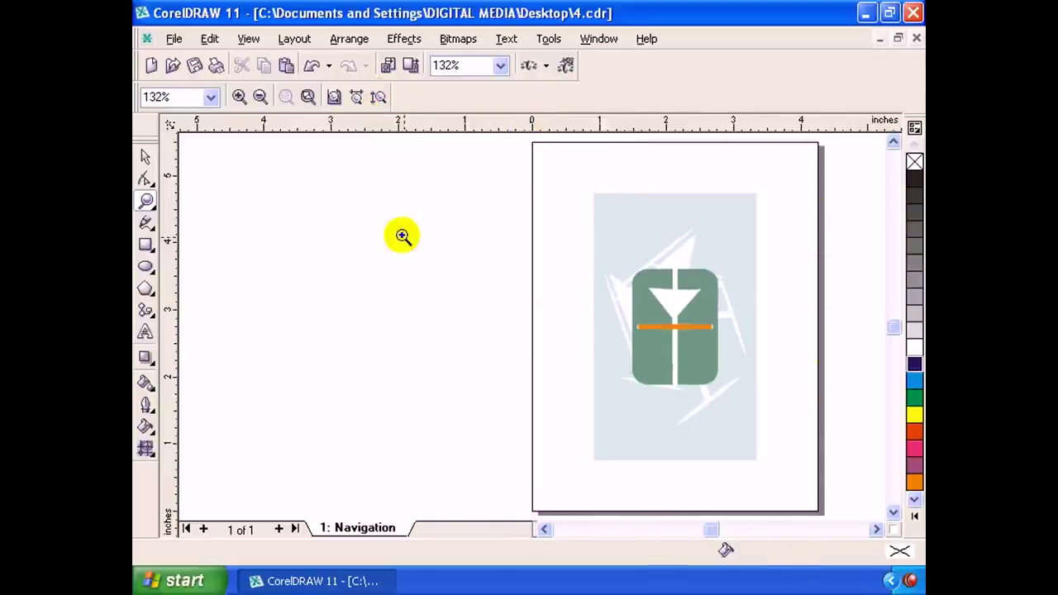
Restore the zoom to 200% and switch to the Hand tool for panning.
{"action": "left_click_drag", "start_coordinate": [373, 224], "coordinate": [366, 217]}
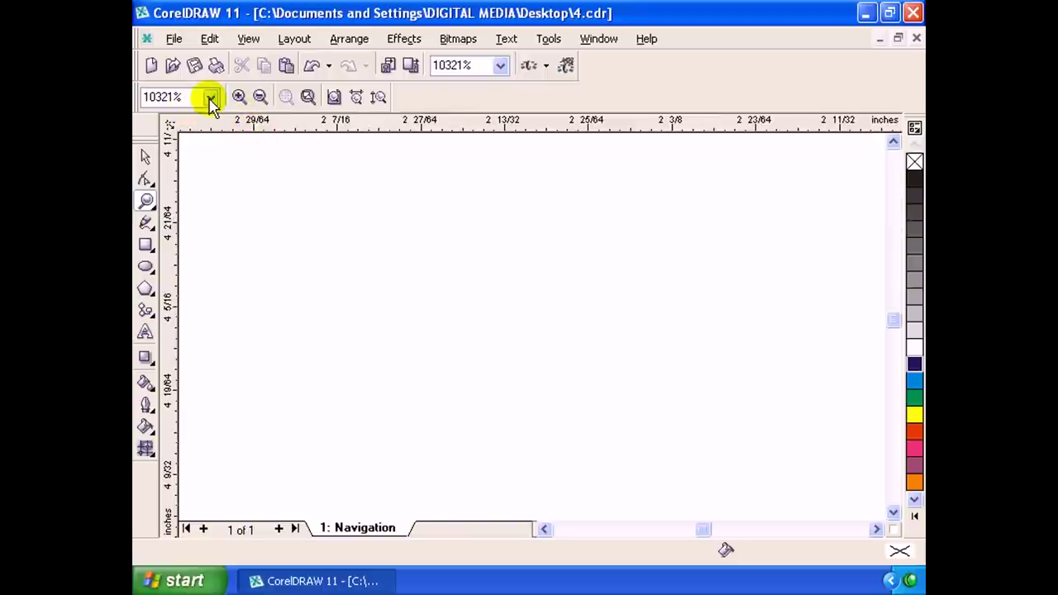
{"action": "key", "text": "F3"}
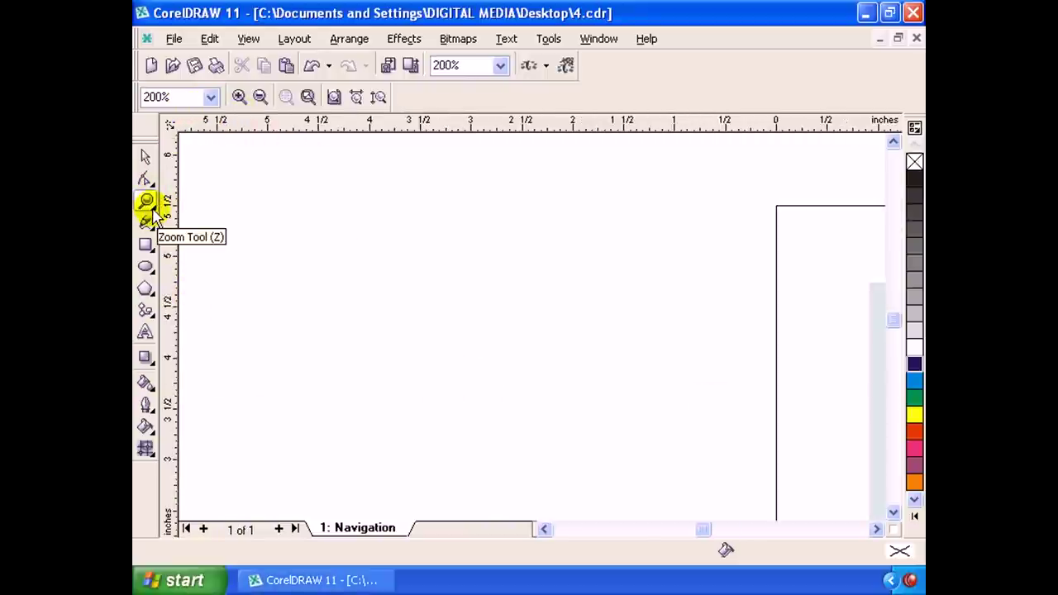
{"action": "left_click", "coordinate": [146, 207]}
{"action": "left_click", "coordinate": [207, 207]}
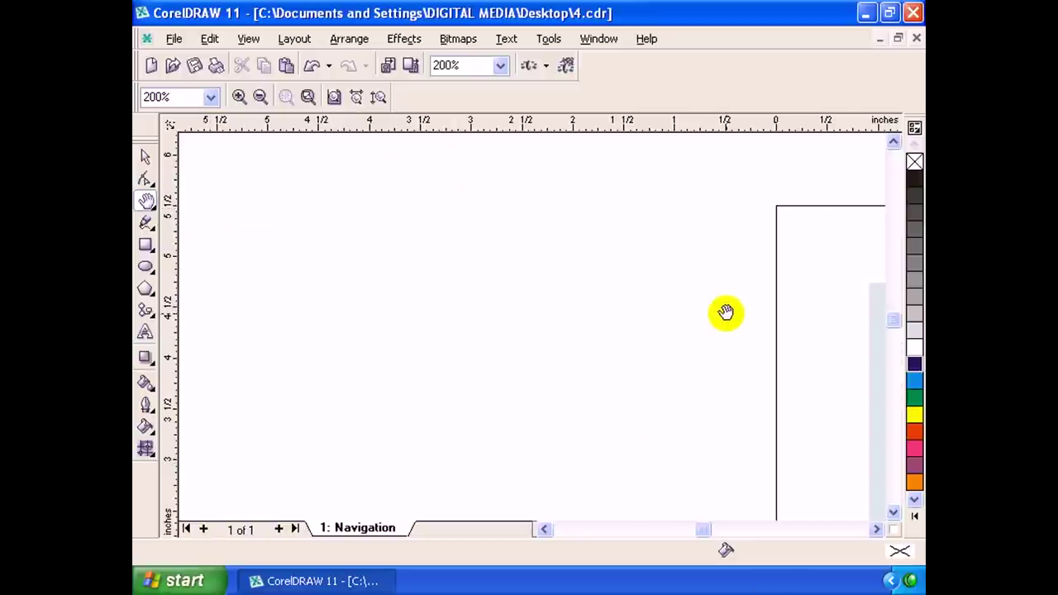
Pan across the page, zoom out to 150%, and centre the badge artwork.
{"action": "left_click_drag", "start_coordinate": [730, 309], "coordinate": [428, 314]}
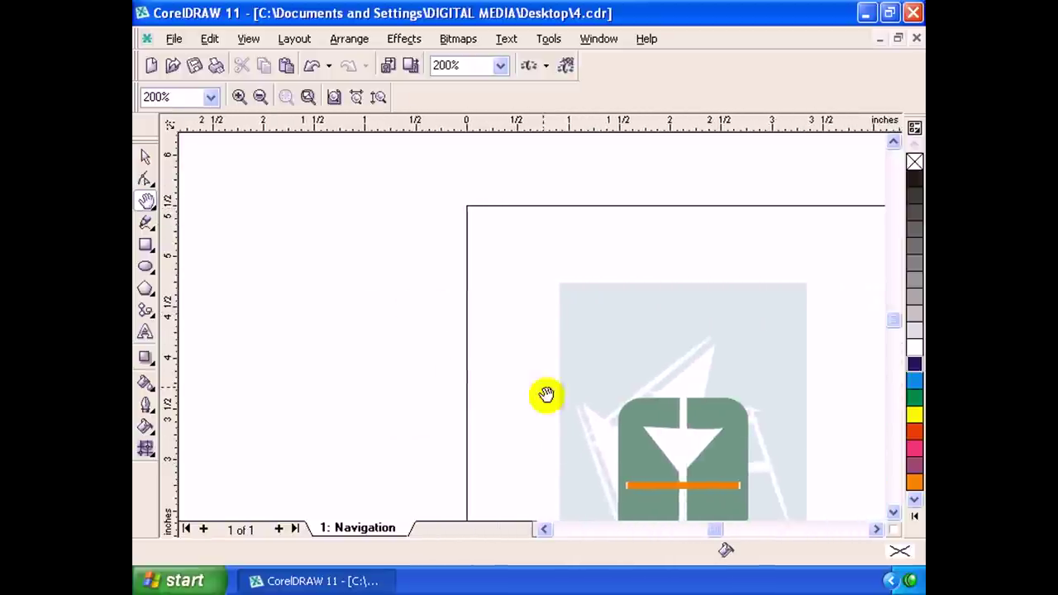
{"action": "mouse_move", "coordinate": [534, 404]}
{"action": "left_mouse_down"}
{"action": "mouse_move", "coordinate": [366, 239]}
{"action": "mouse_move", "coordinate": [449, 257]}
{"action": "mouse_move", "coordinate": [449, 242]}
{"action": "left_mouse_up"}
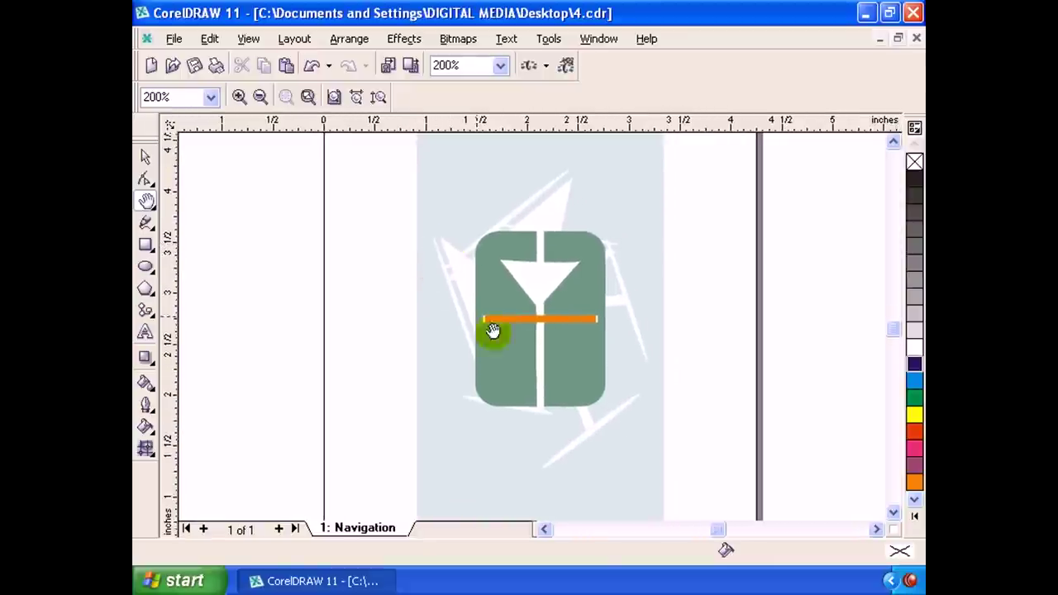
{"action": "left_click_drag", "start_coordinate": [716, 529], "coordinate": [726, 529]}
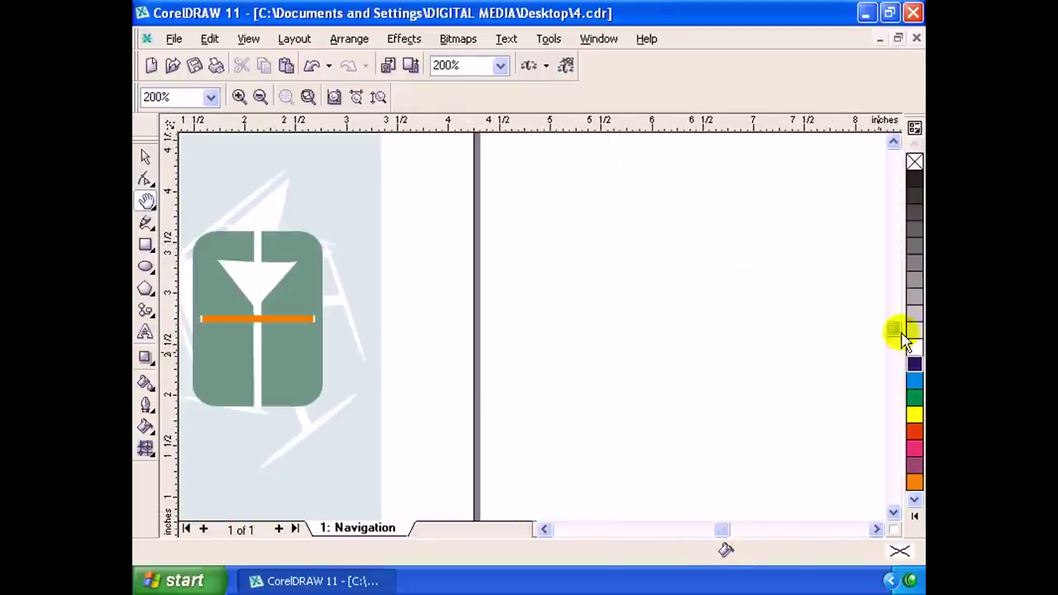
{"action": "left_click_drag", "start_coordinate": [895, 329], "coordinate": [891, 327]}
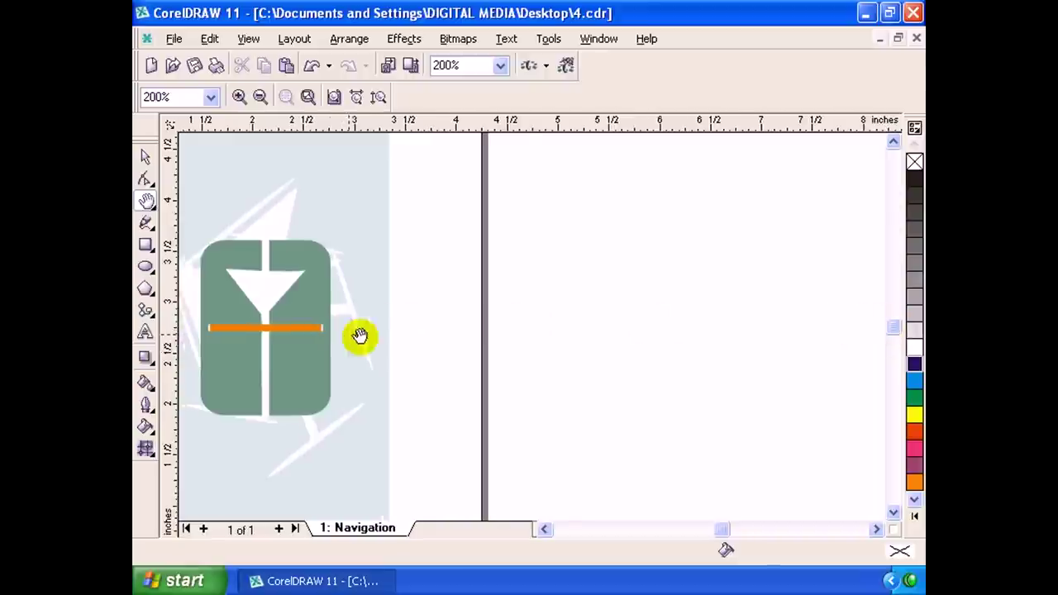
{"action": "left_click_drag", "start_coordinate": [359, 335], "coordinate": [471, 335]}
{"action": "right_click", "coordinate": [524, 255]}
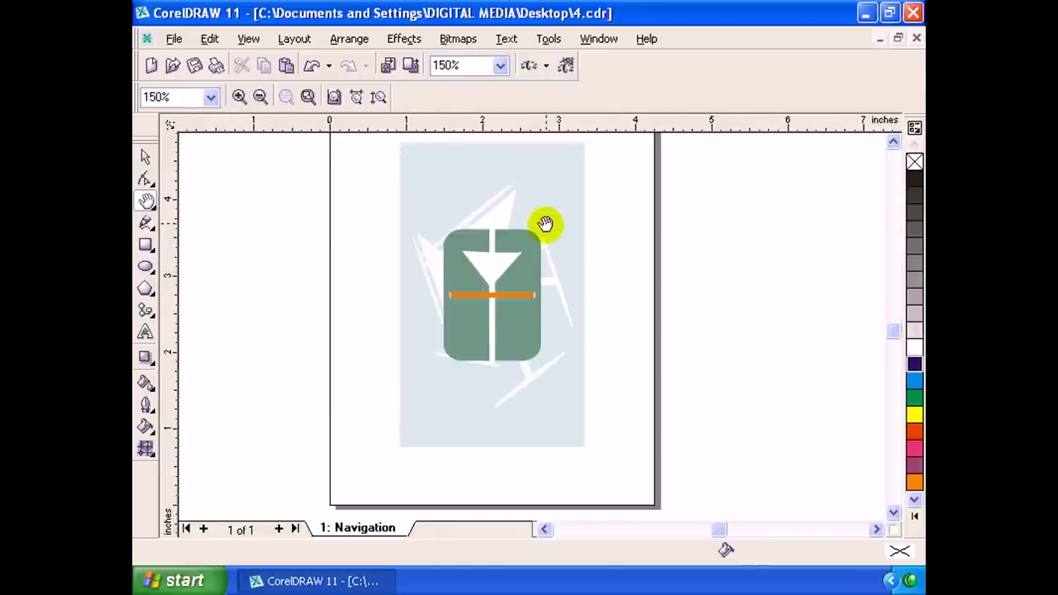
{"action": "left_click_drag", "start_coordinate": [536, 240], "coordinate": [543, 248]}
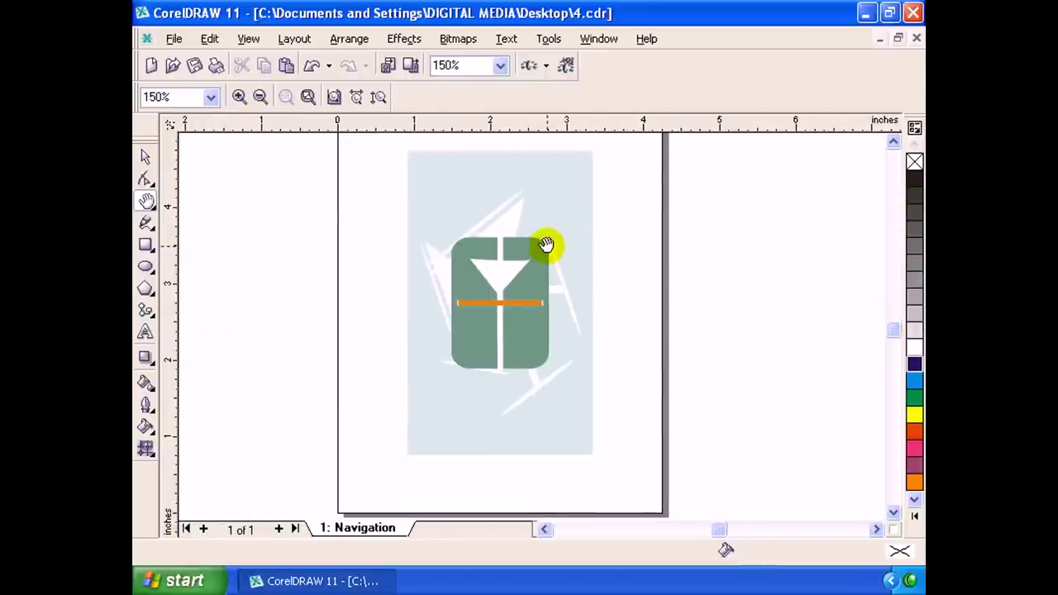
{"action": "left_click_drag", "start_coordinate": [546, 244], "coordinate": [553, 262]}
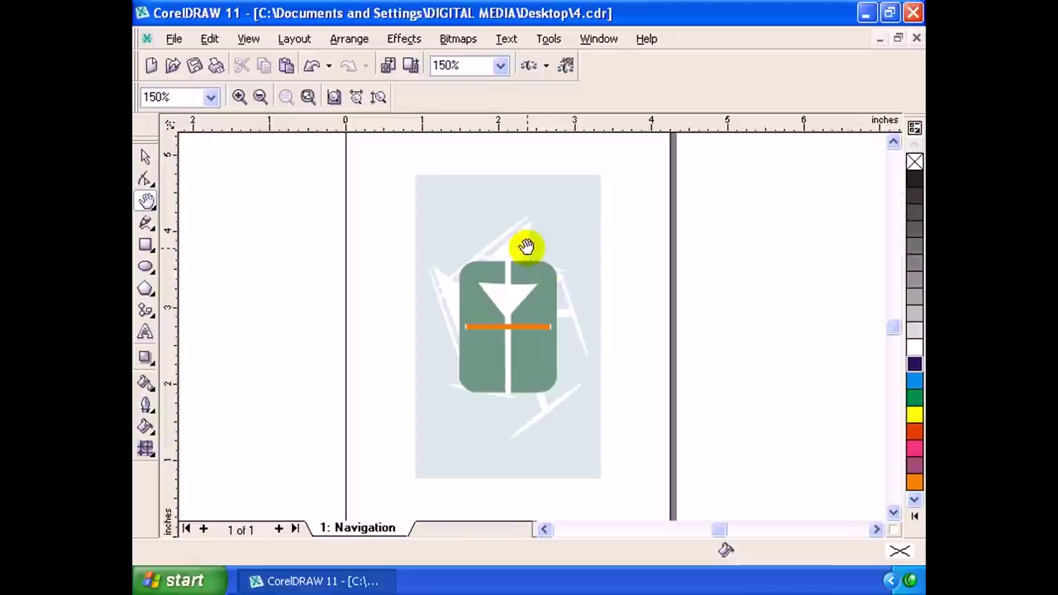
Open View Manager and save a named whole-page view at 100% zoom.
{"action": "left_click", "coordinate": [545, 38]}
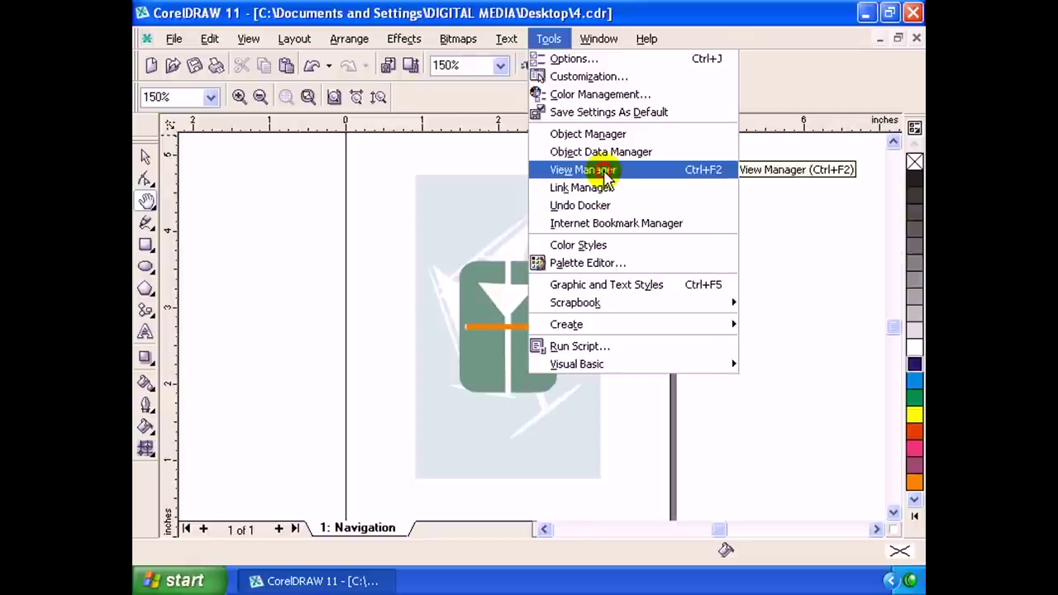
{"action": "left_click", "coordinate": [582, 169]}
{"action": "type", "text": "ajayan"}
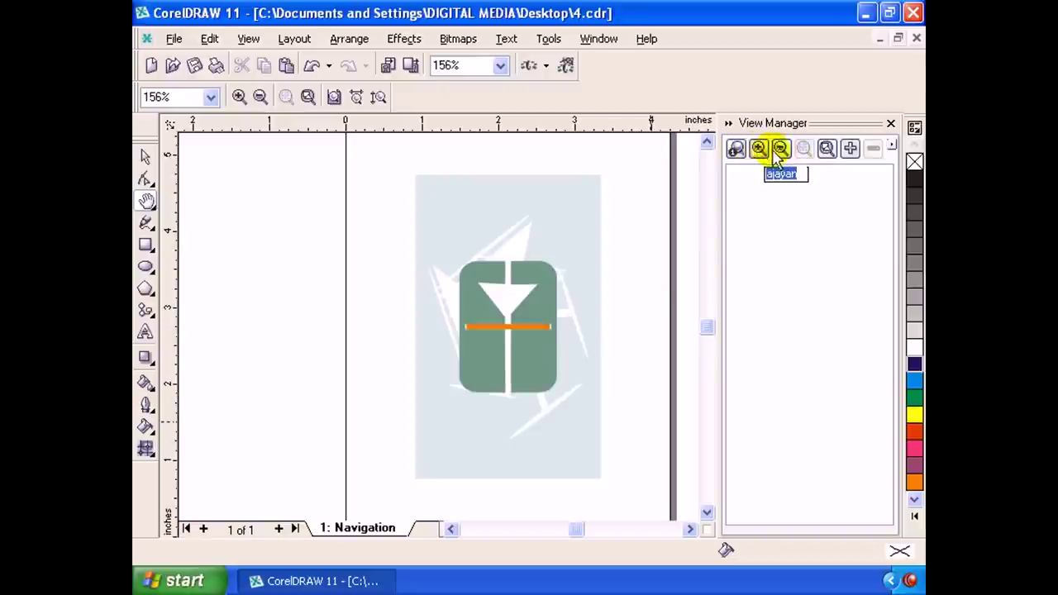
{"action": "left_click", "coordinate": [559, 252]}
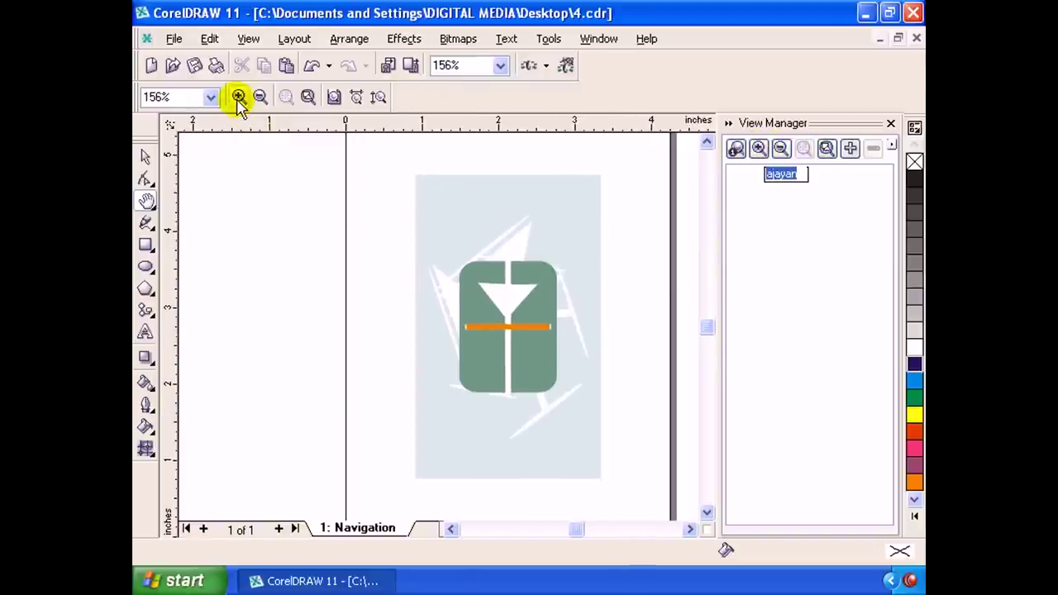
{"action": "left_click", "coordinate": [210, 97]}
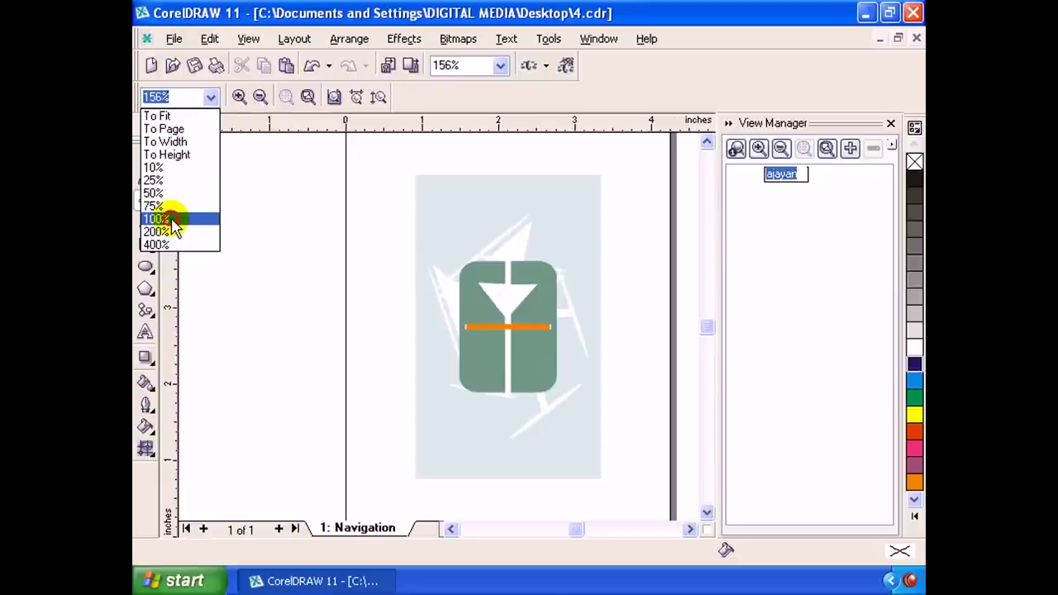
{"action": "left_click", "coordinate": [171, 220]}
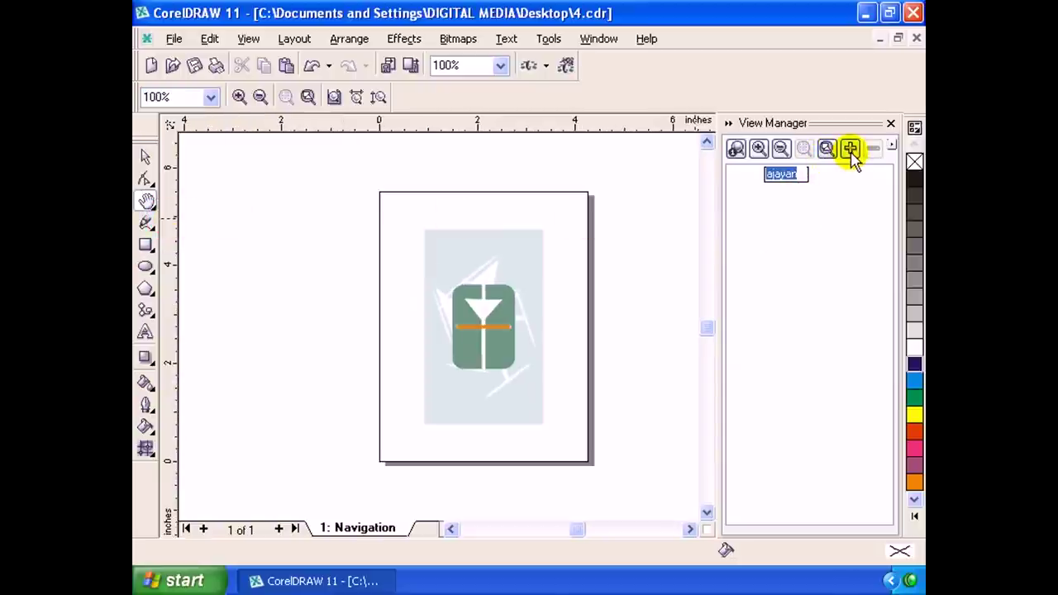
{"action": "left_click", "coordinate": [851, 149]}
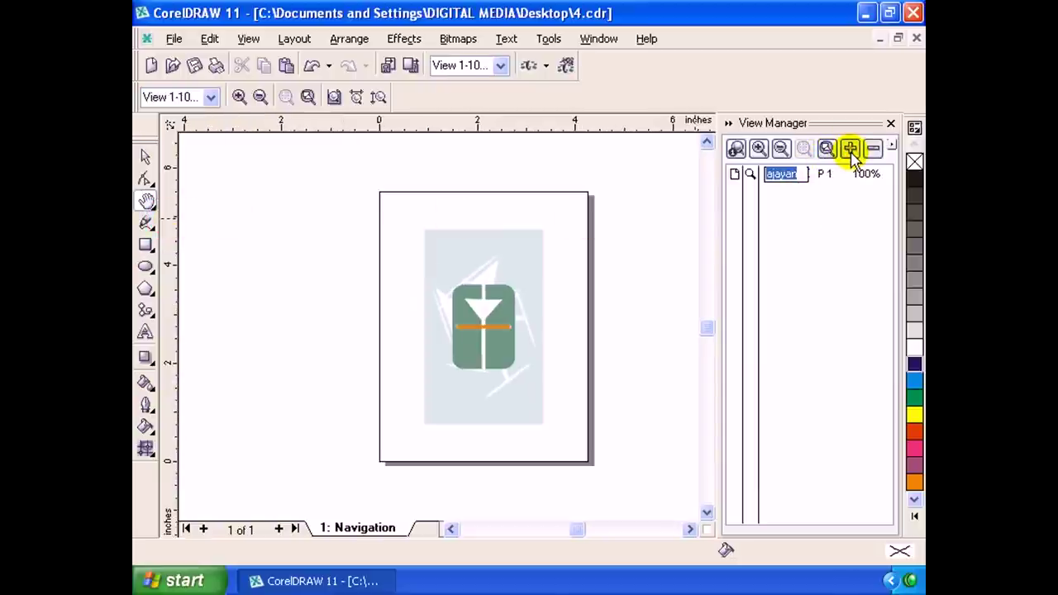
{"action": "left_click", "coordinate": [810, 248]}
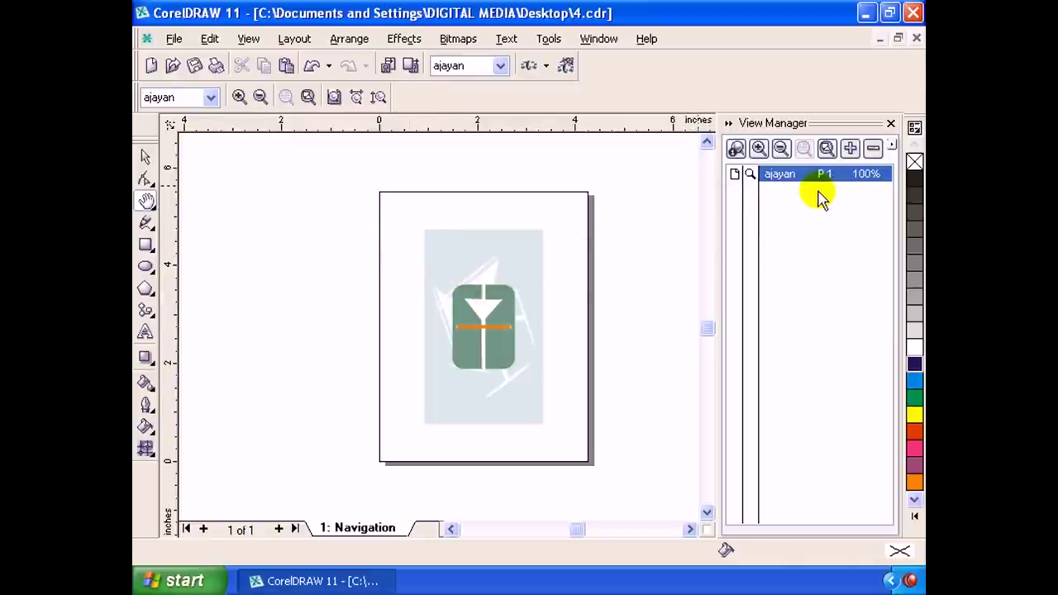
Zoom to 400%, centre the graphic, and save it as a second view.
{"action": "left_click", "coordinate": [211, 99]}
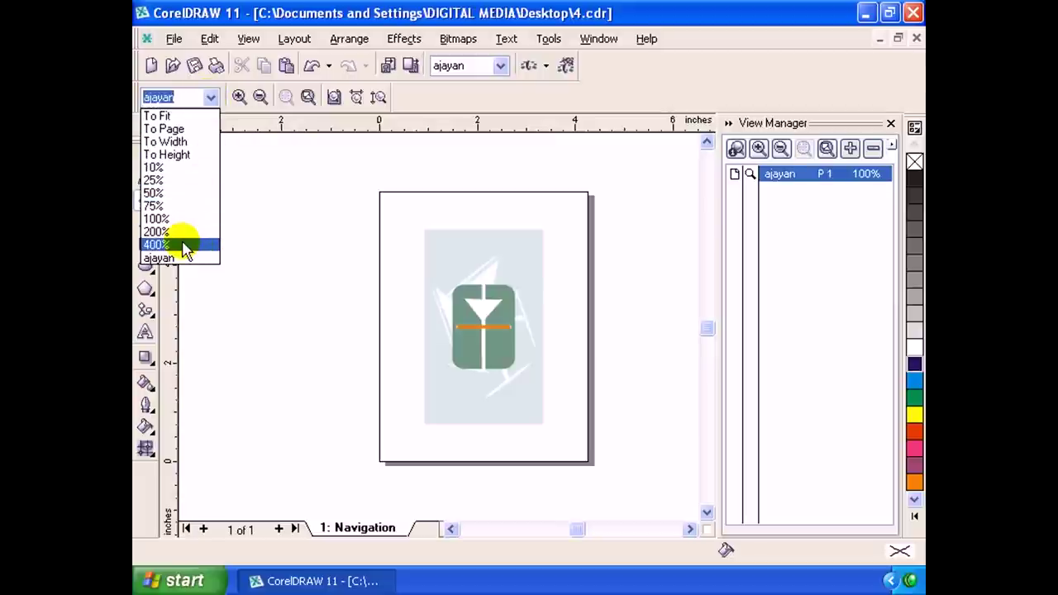
{"action": "left_click", "coordinate": [184, 246]}
{"action": "left_click_drag", "start_coordinate": [560, 255], "coordinate": [437, 264]}
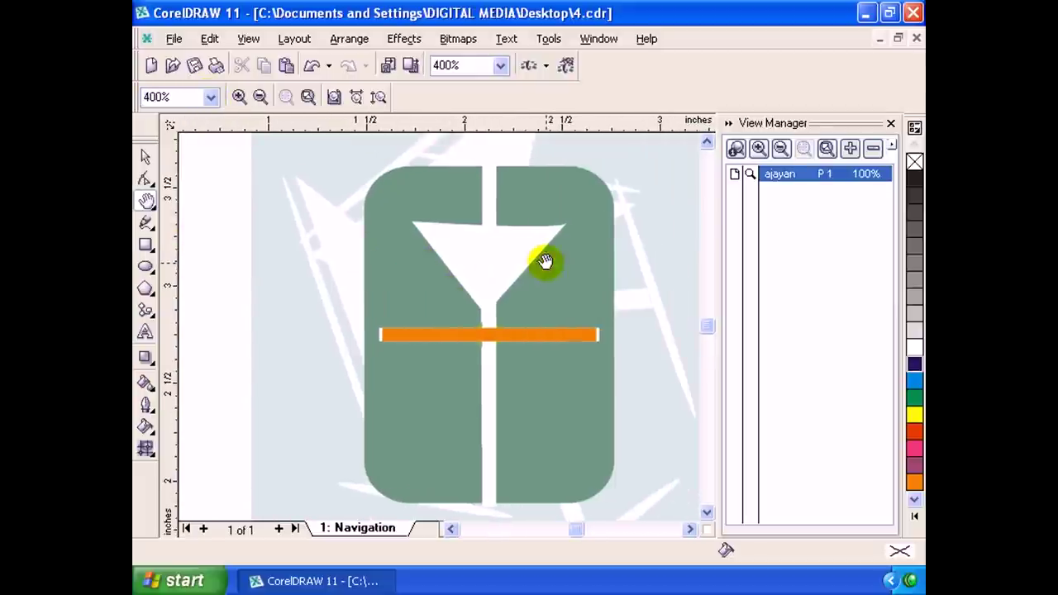
{"action": "left_click_drag", "start_coordinate": [544, 261], "coordinate": [512, 250]}
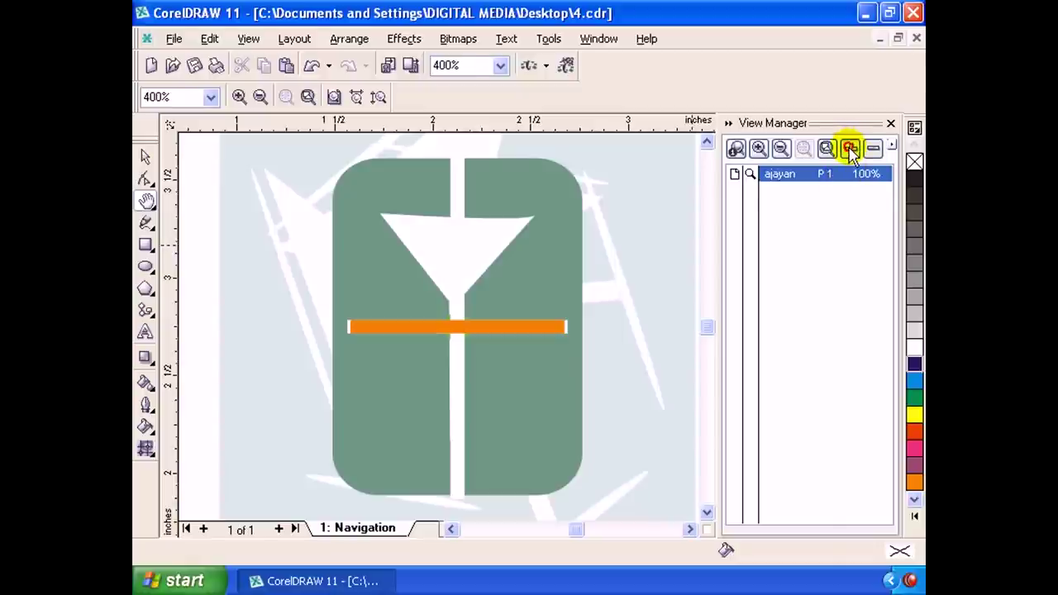
{"action": "left_click", "coordinate": [851, 150]}
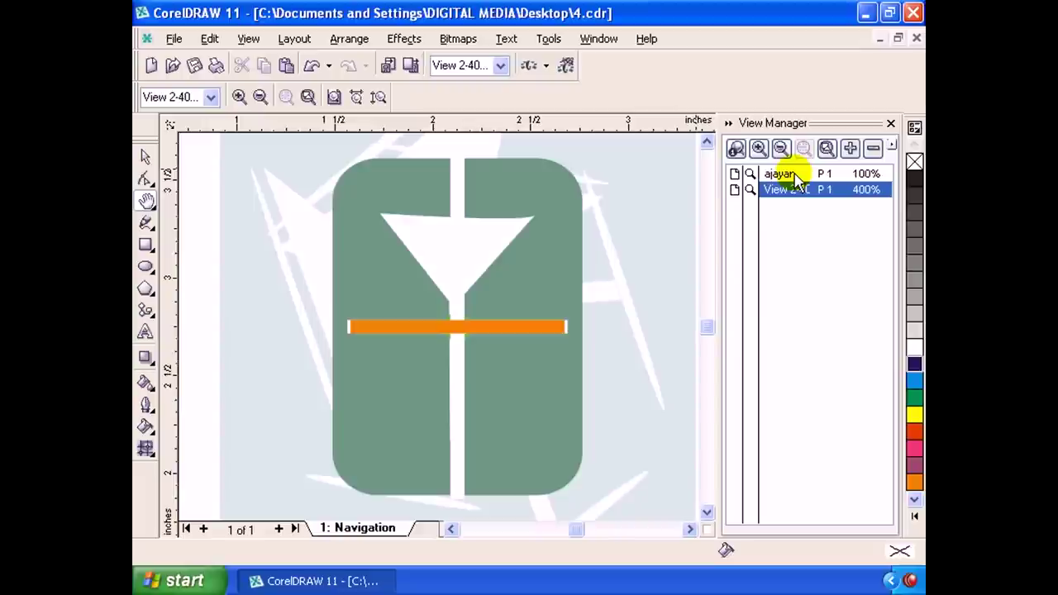
Toggle between the saved 100% and 400% views, returning to the 100% view.
{"action": "left_click", "coordinate": [793, 177]}
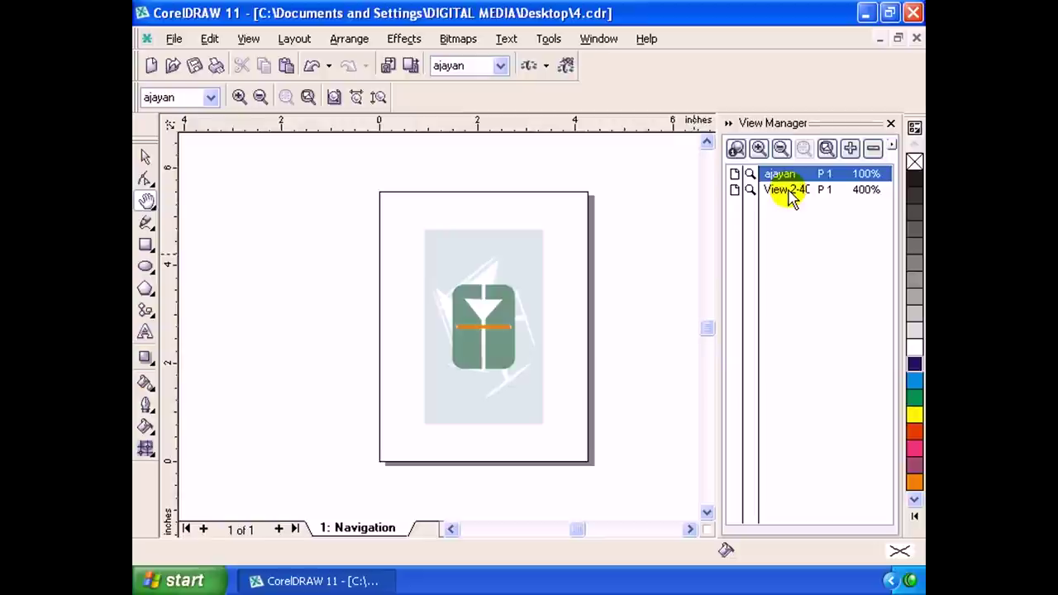
{"action": "left_click", "coordinate": [791, 192]}
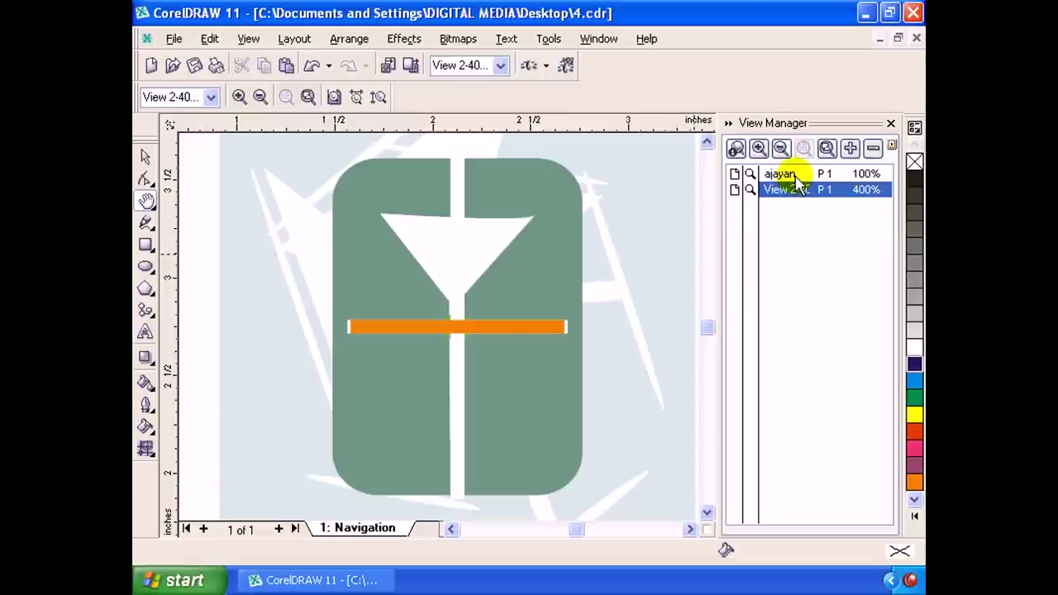
{"action": "left_click", "coordinate": [781, 174]}
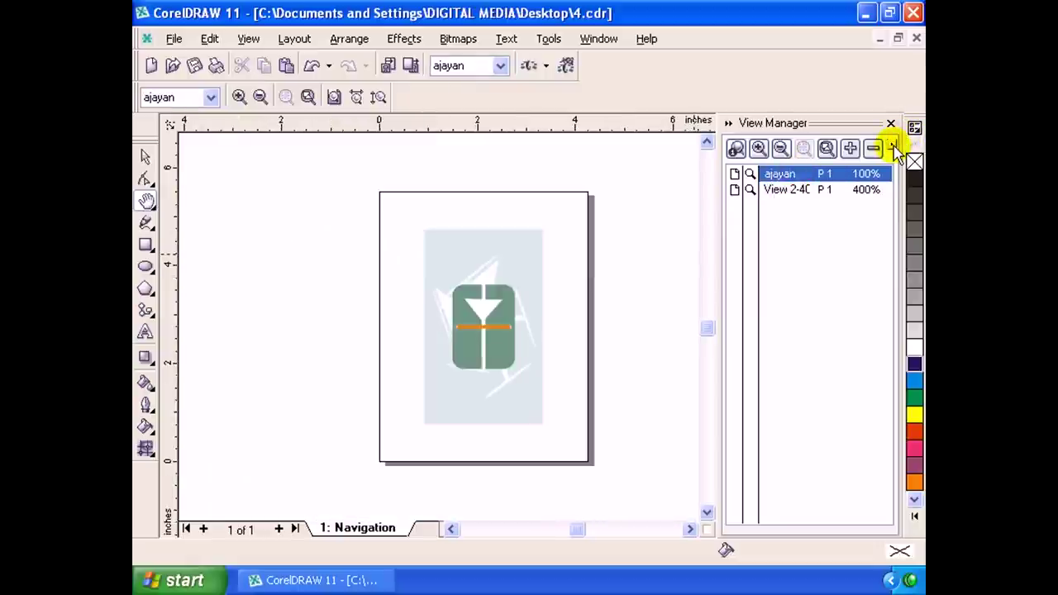
{"action": "left_click", "coordinate": [892, 148]}
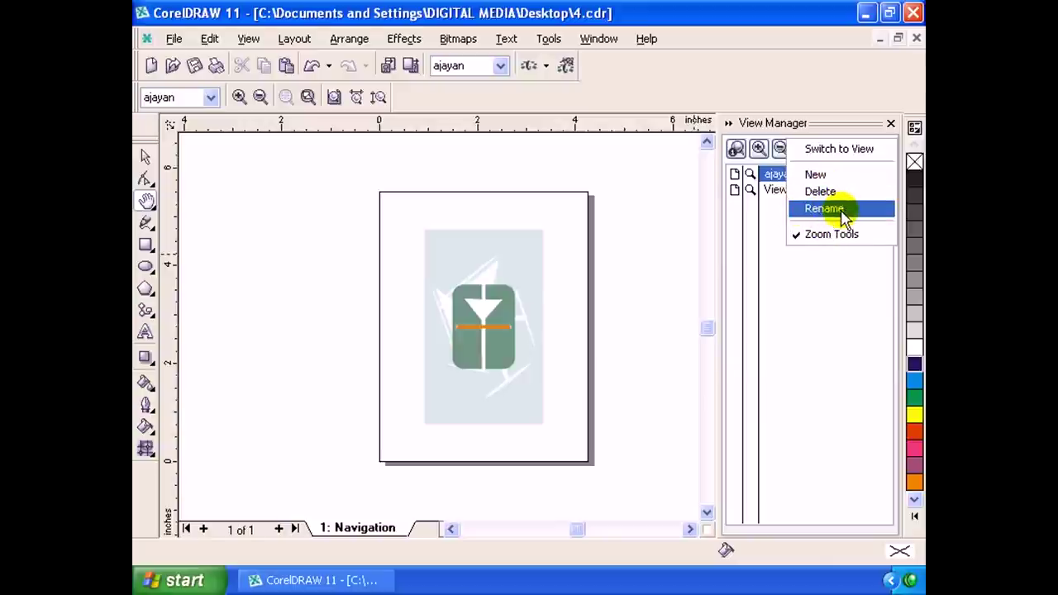
{"action": "left_click", "coordinate": [862, 152]}
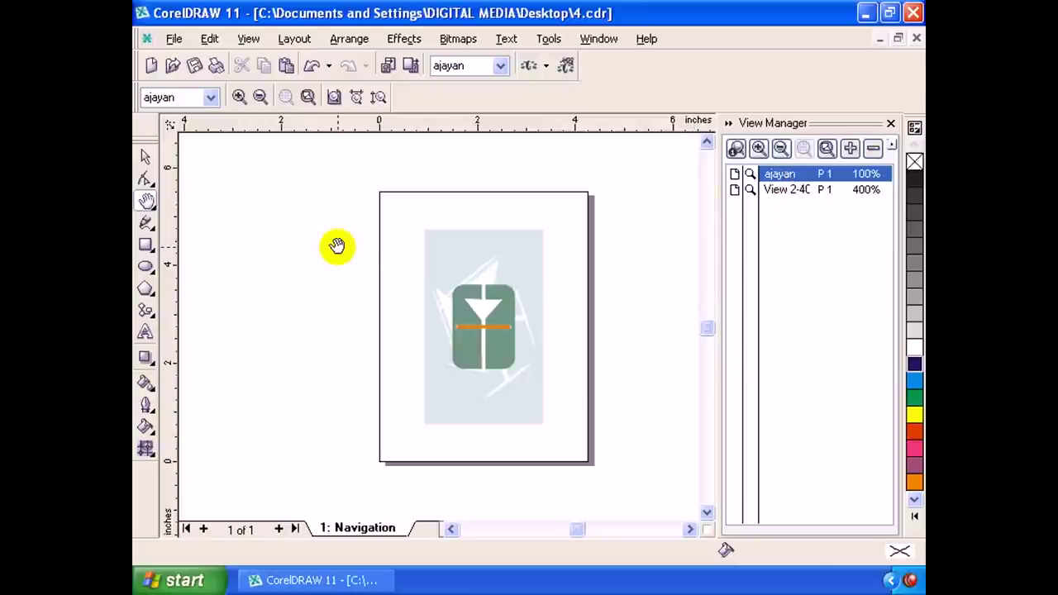
{"action": "mouse_move", "coordinate": [517, 309]}
{"action": "left_mouse_down"}
{"action": "mouse_move", "coordinate": [431, 327]}
{"action": "mouse_move", "coordinate": [515, 288]}
{"action": "mouse_move", "coordinate": [484, 292]}
{"action": "left_mouse_up"}
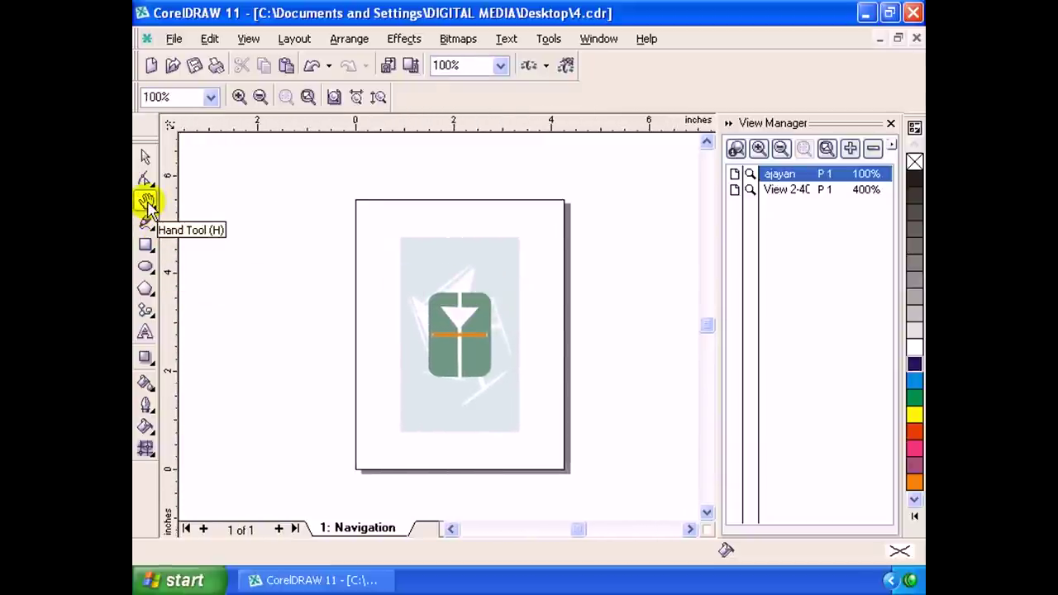
Nudge the blank 'Drowing tools' page into view and bring up the curve drawing tools.
{"action": "mouse_move", "coordinate": [377, 262]}
{"action": "left_mouse_down"}
{"action": "mouse_move", "coordinate": [389, 274]}
{"action": "mouse_move", "coordinate": [375, 276]}
{"action": "left_mouse_up"}
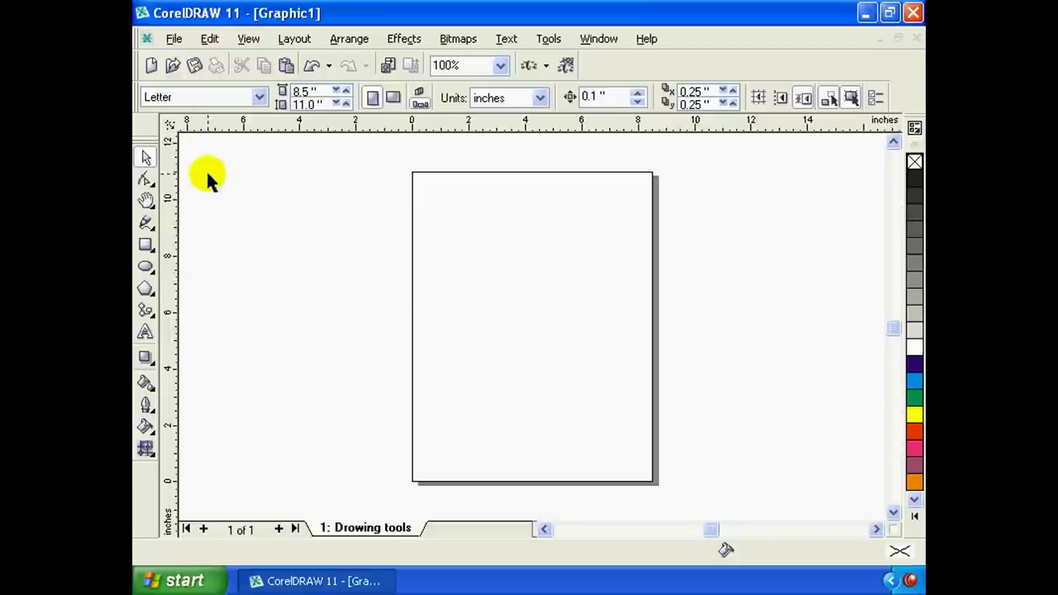
{"action": "left_click", "coordinate": [145, 226]}
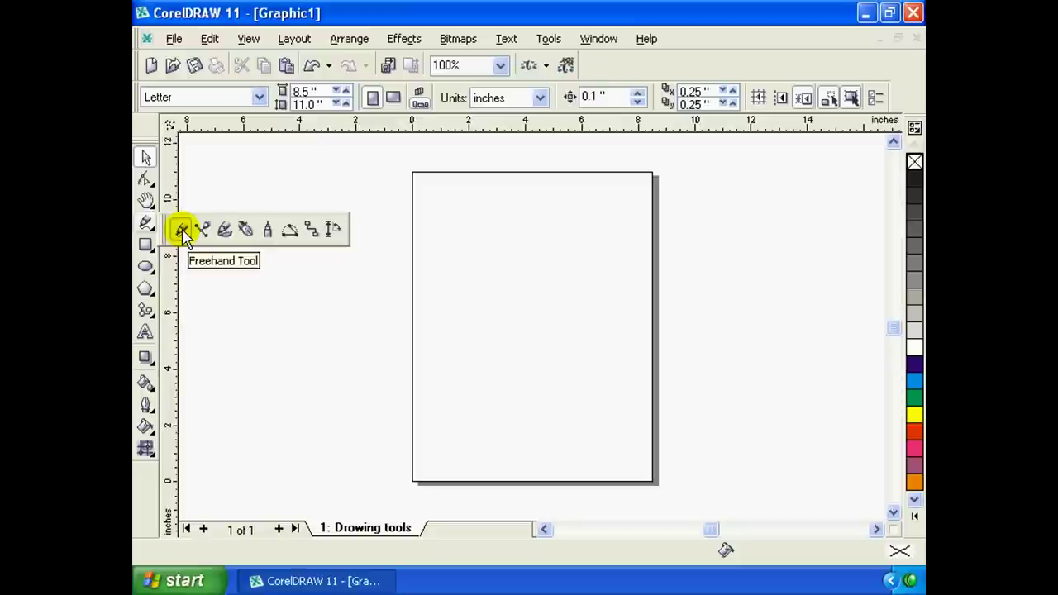
Draw a looping freehand curve at the page's top-left and close it by merging its end node onto the start.
{"action": "left_click", "coordinate": [181, 231]}
{"action": "left_click", "coordinate": [150, 232]}
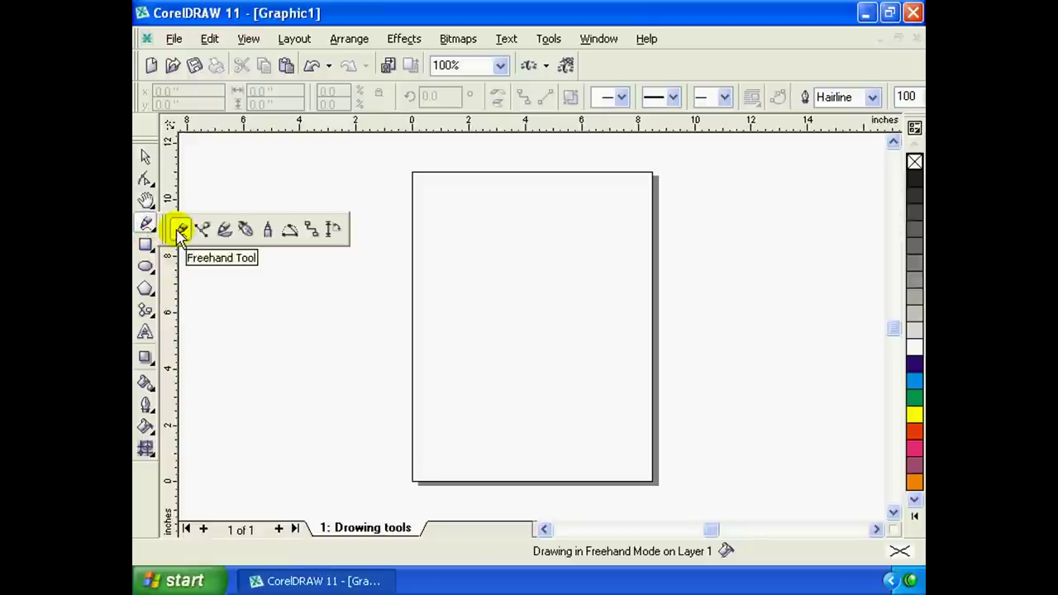
{"action": "left_click", "coordinate": [179, 230]}
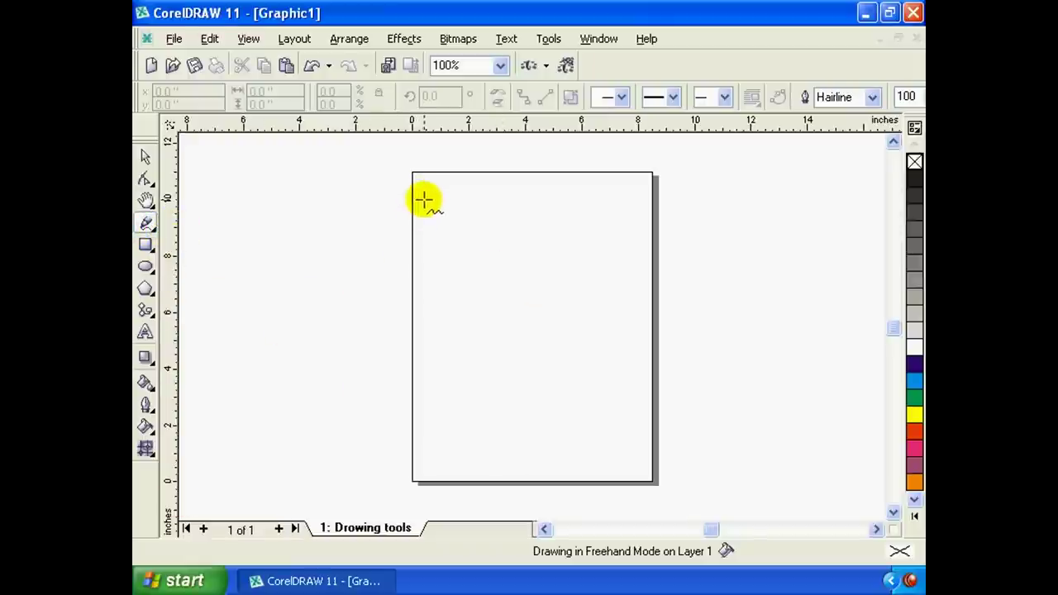
{"action": "left_click", "coordinate": [374, 200]}
{"action": "mouse_move", "coordinate": [333, 207]}
{"action": "left_mouse_down"}
{"action": "mouse_move", "coordinate": [420, 322]}
{"action": "mouse_move", "coordinate": [339, 198]}
{"action": "left_mouse_up"}
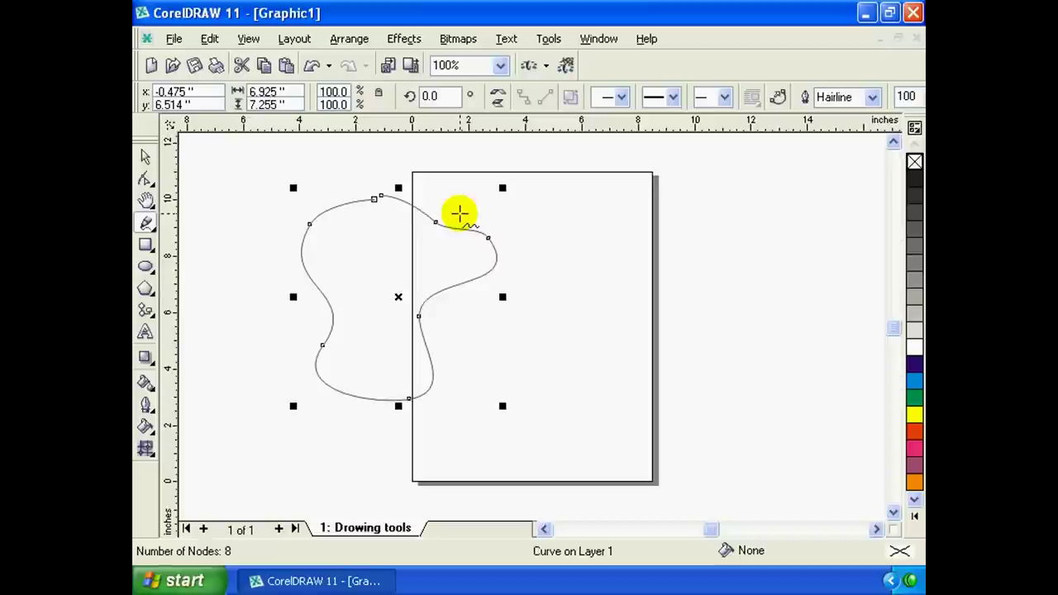
{"action": "left_click", "coordinate": [145, 156]}
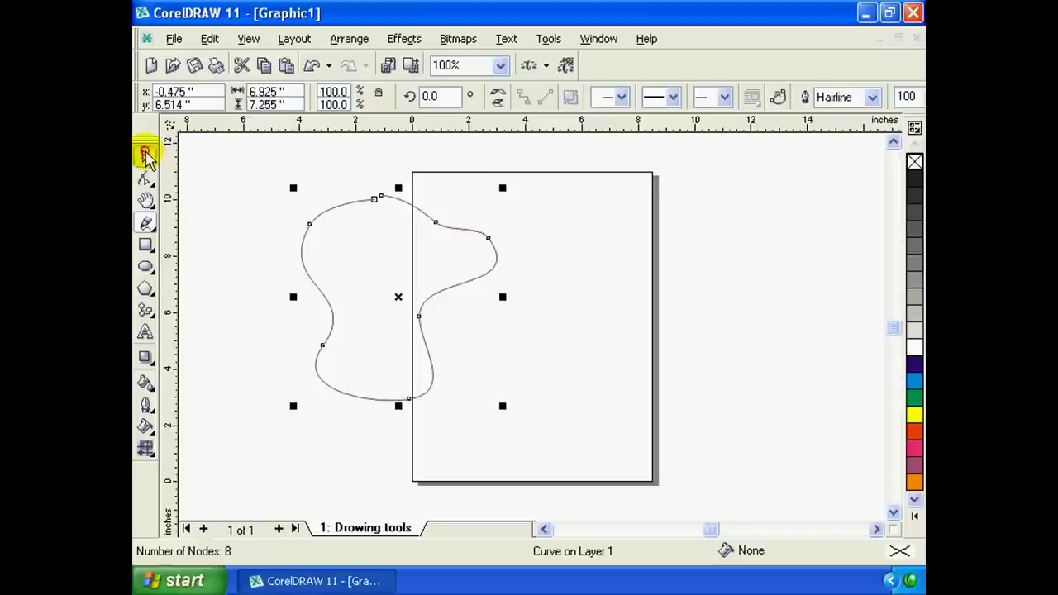
{"action": "left_click_drag", "start_coordinate": [374, 199], "coordinate": [381, 196]}
Fill the closed blob cyan and sketch a second open freehand curve on the right.
{"action": "left_click", "coordinate": [387, 206]}
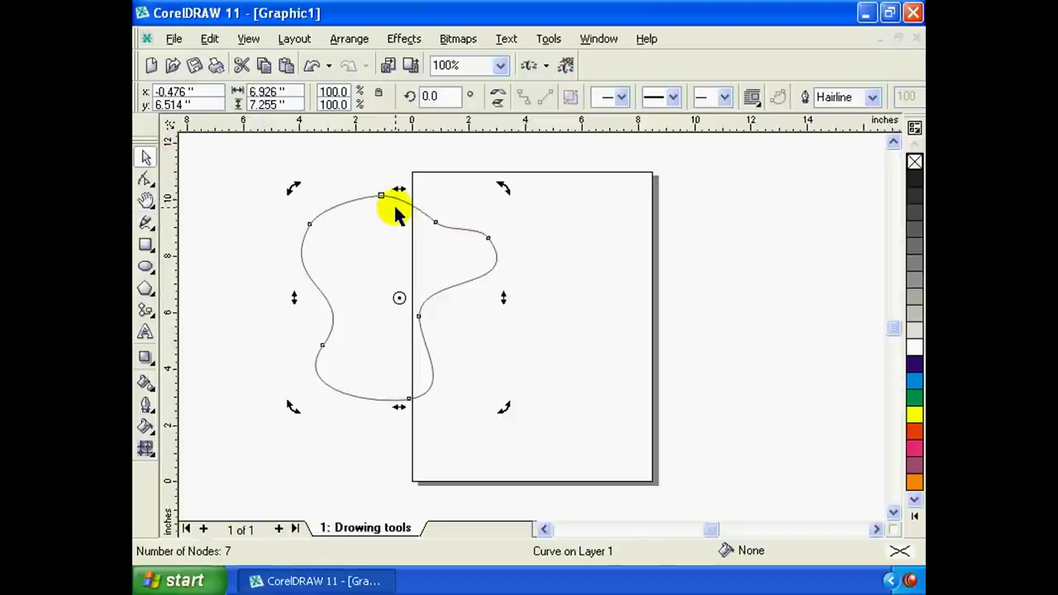
{"action": "left_click", "coordinate": [914, 384]}
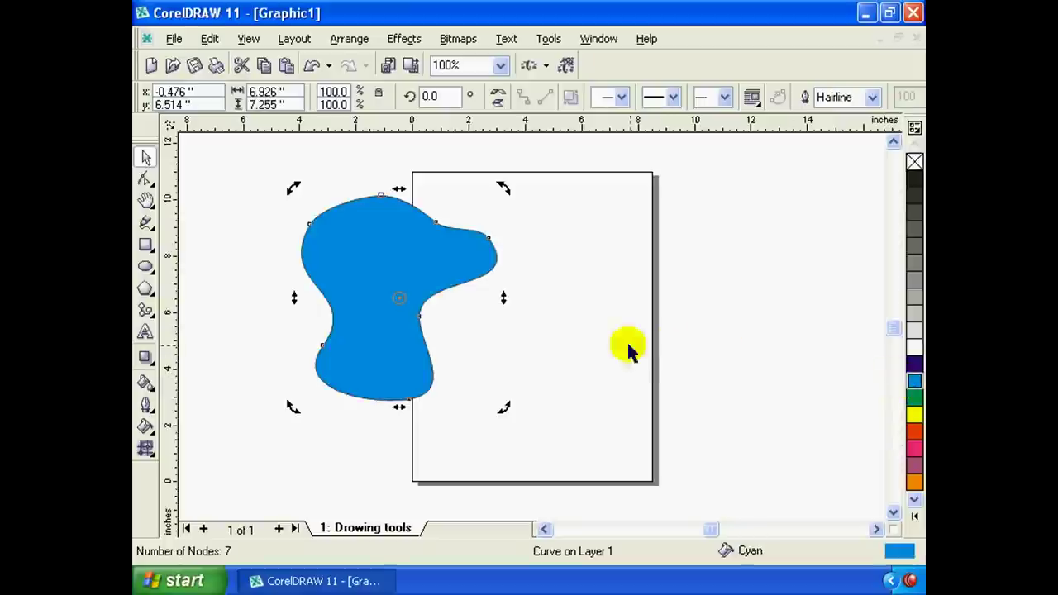
{"action": "left_click", "coordinate": [529, 321]}
{"action": "left_click", "coordinate": [387, 245]}
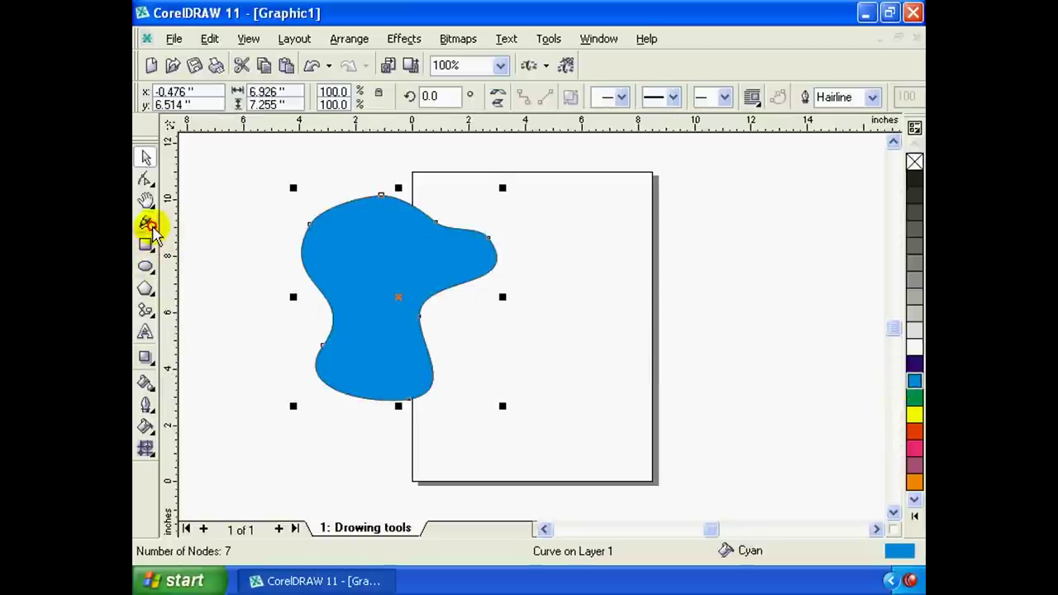
{"action": "left_click", "coordinate": [147, 223]}
{"action": "mouse_move", "coordinate": [566, 254]}
{"action": "left_mouse_down"}
{"action": "mouse_move", "coordinate": [691, 299]}
{"action": "mouse_move", "coordinate": [694, 246]}
{"action": "left_mouse_up"}
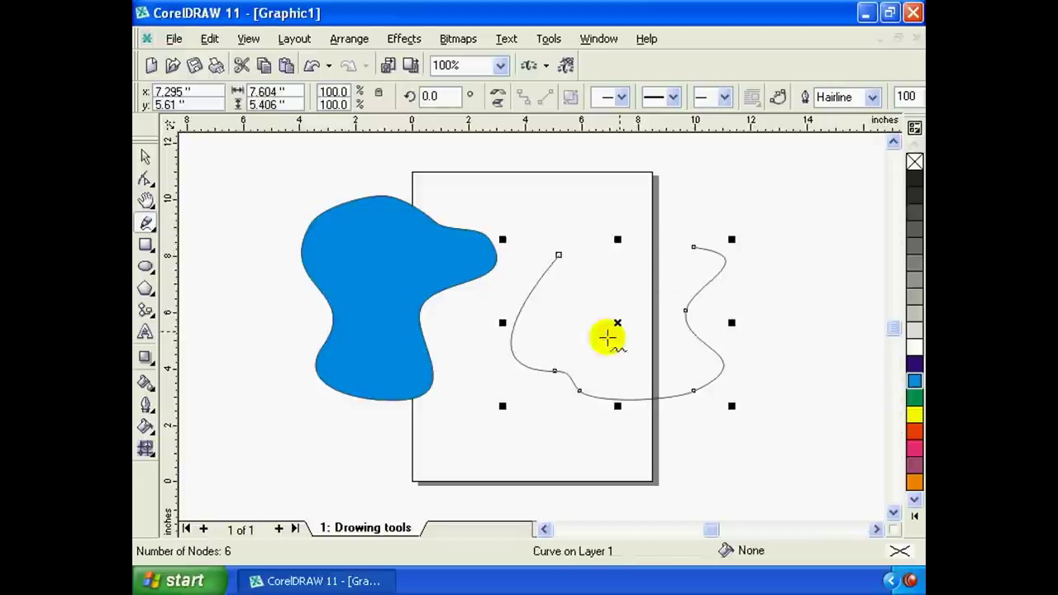
Apply cyan to the open curve, which shows no fill, and reselect it.
{"action": "left_click", "coordinate": [913, 384]}
{"action": "left_click", "coordinate": [146, 157]}
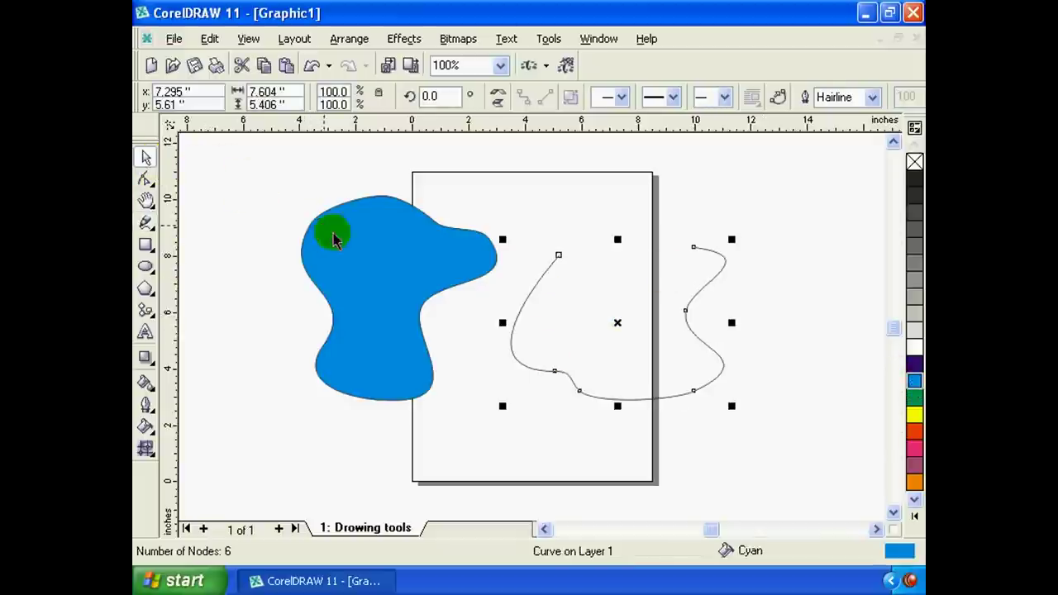
{"action": "left_click", "coordinate": [450, 256]}
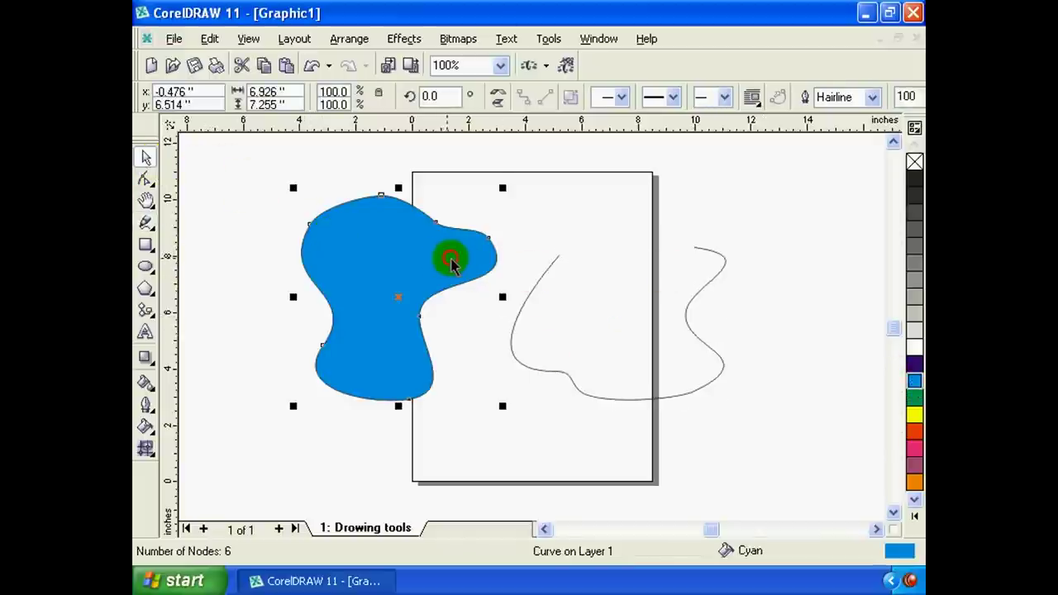
{"action": "left_click", "coordinate": [551, 264]}
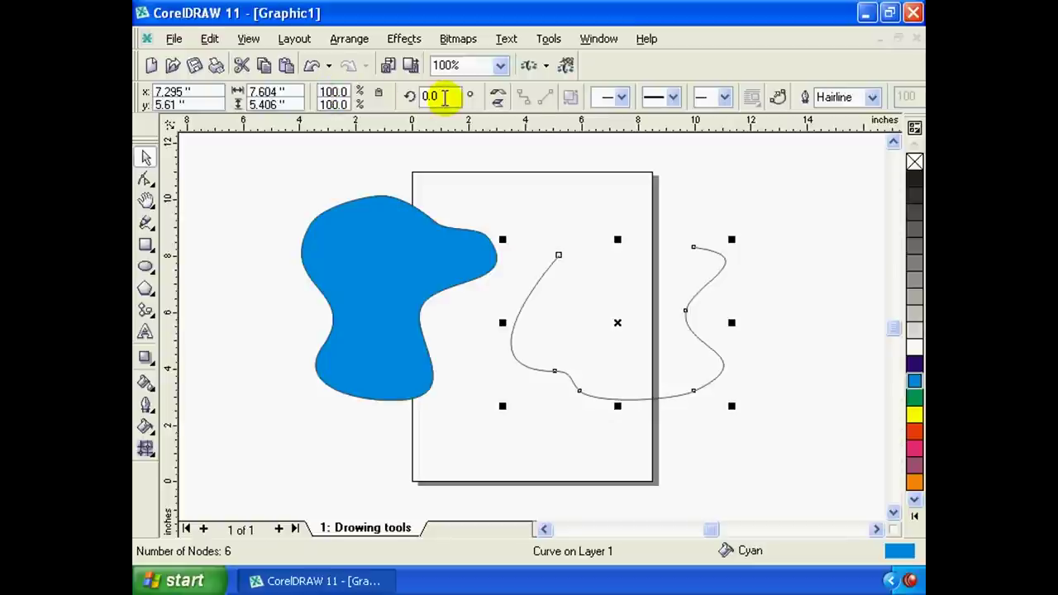
Test a horizontal mirror on the curve, then give its outline a dashed line style.
{"action": "left_click", "coordinate": [445, 97]}
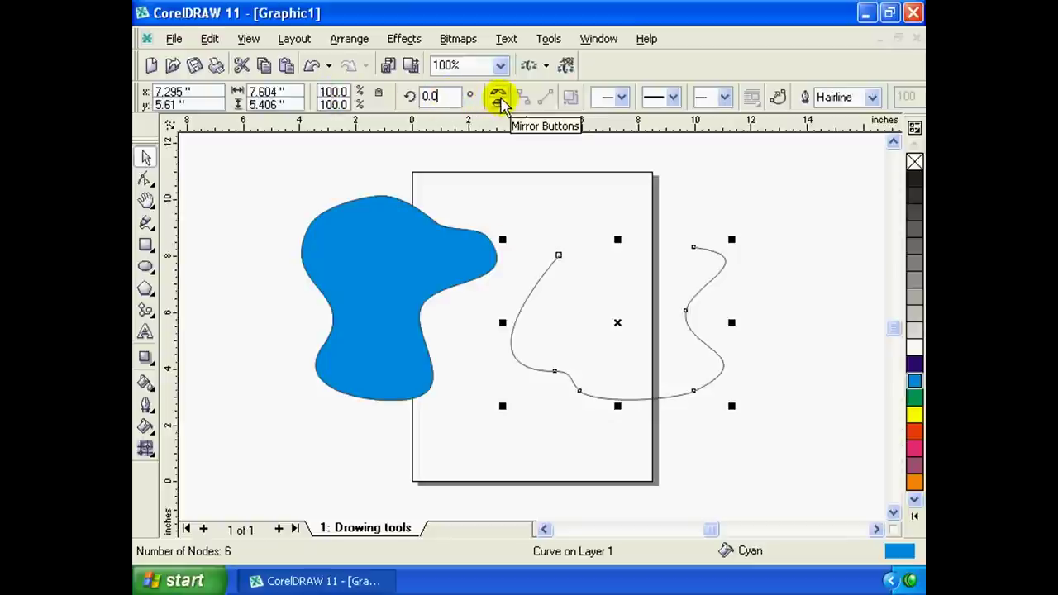
{"action": "left_click", "coordinate": [499, 96]}
{"action": "left_click", "coordinate": [499, 97]}
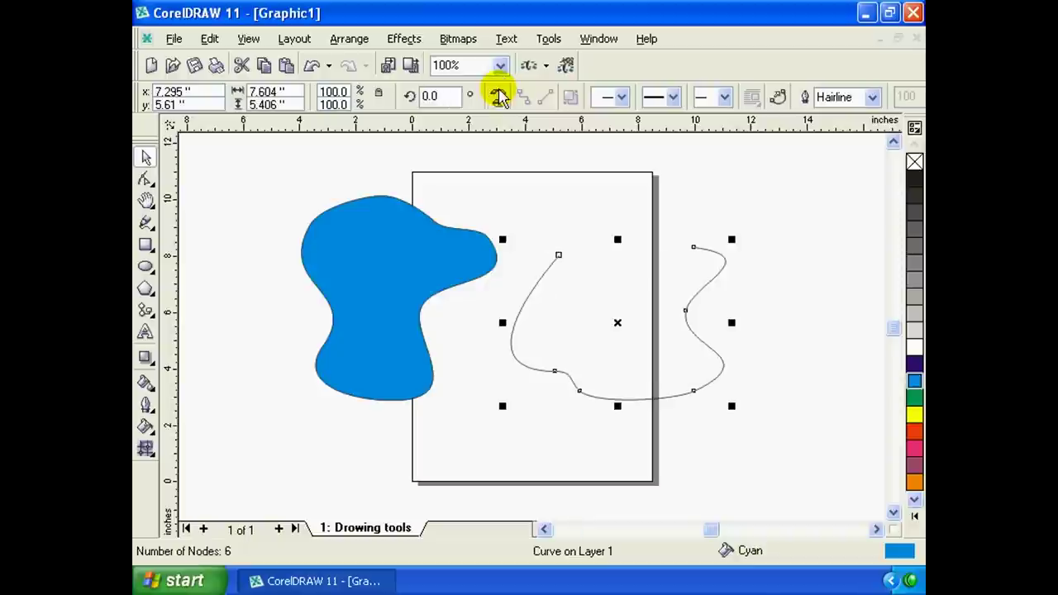
{"action": "left_click", "coordinate": [674, 97]}
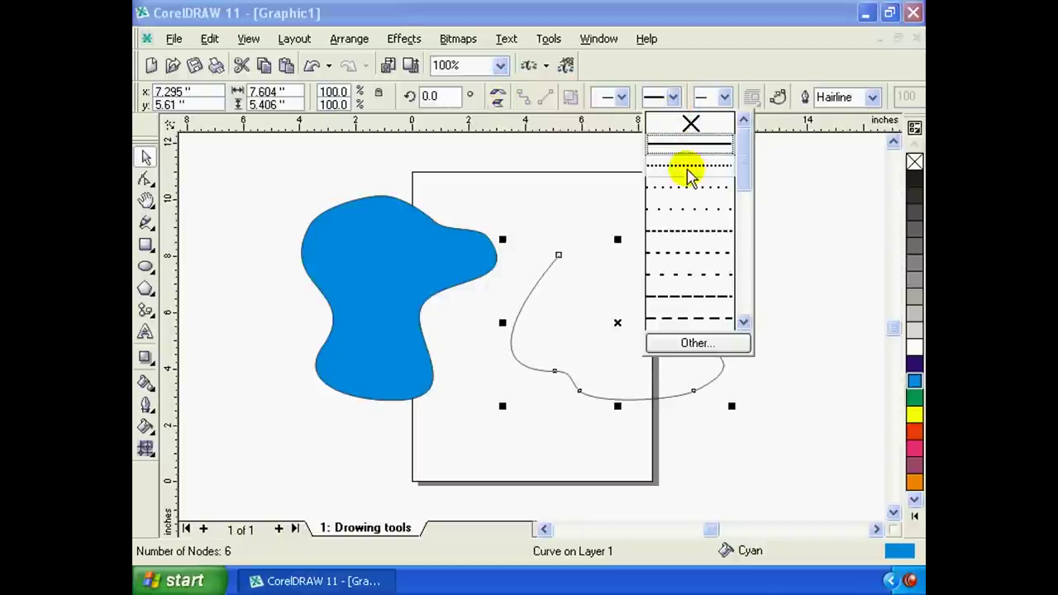
{"action": "left_click", "coordinate": [685, 166]}
{"action": "left_click", "coordinate": [676, 98]}
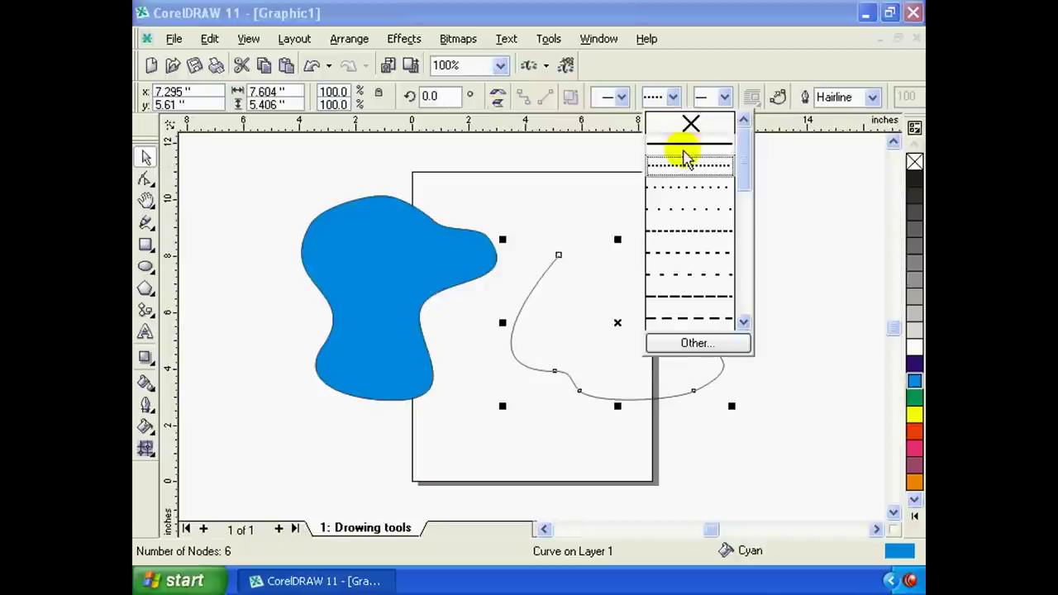
{"action": "left_click", "coordinate": [678, 225]}
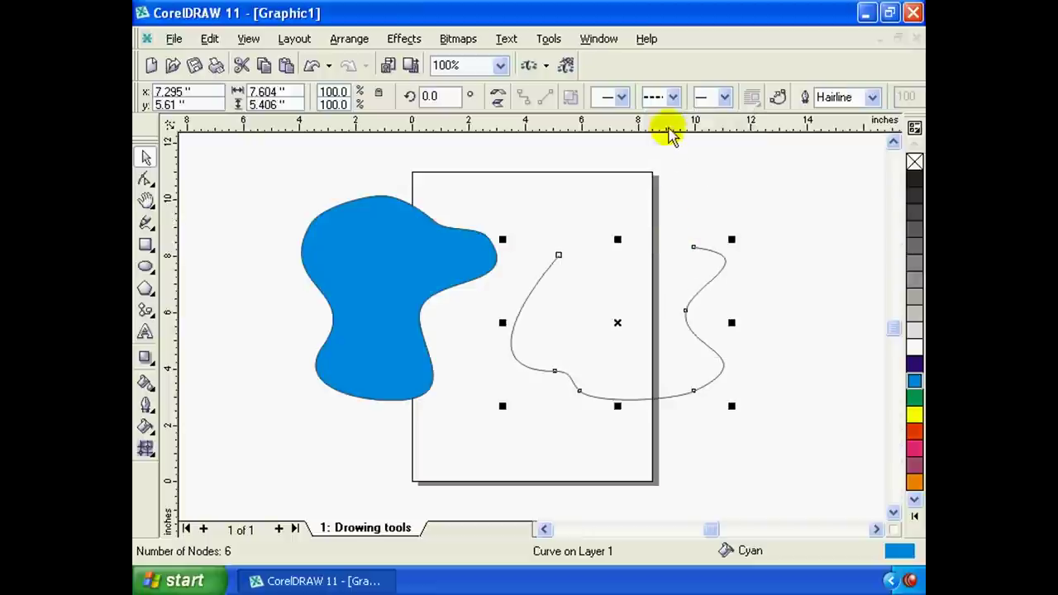
Add a start arrowhead and a filled end arrowhead to the curve.
{"action": "left_click", "coordinate": [622, 97]}
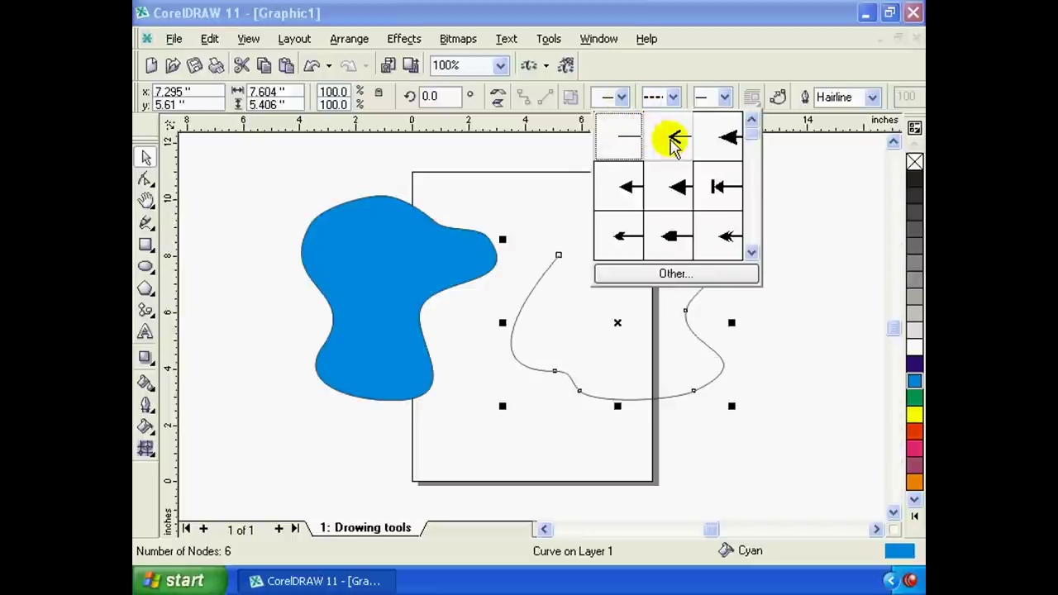
{"action": "left_click", "coordinate": [677, 142]}
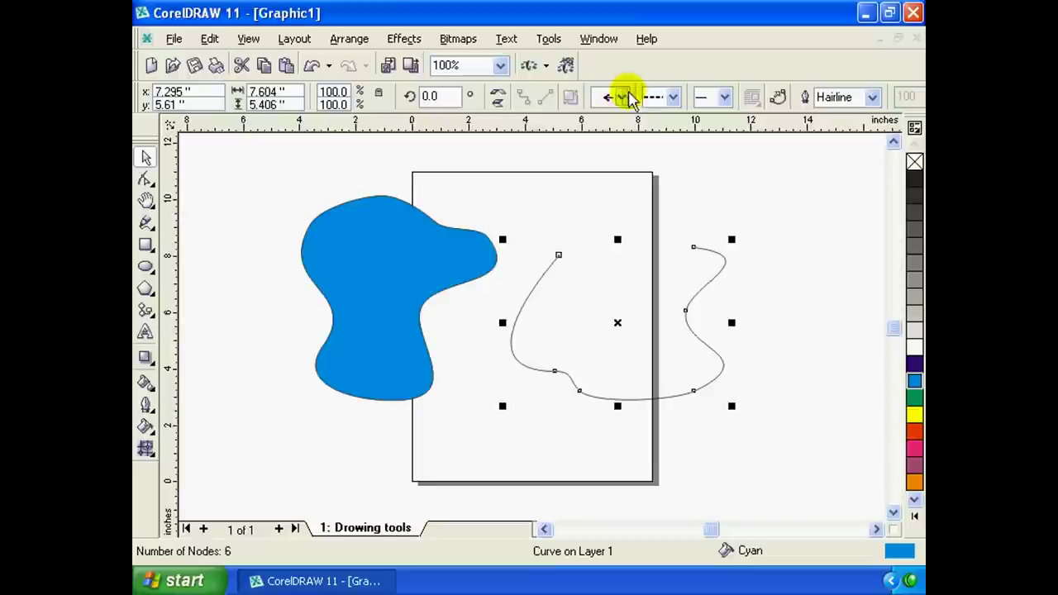
{"action": "left_click", "coordinate": [724, 97]}
{"action": "left_click", "coordinate": [768, 188]}
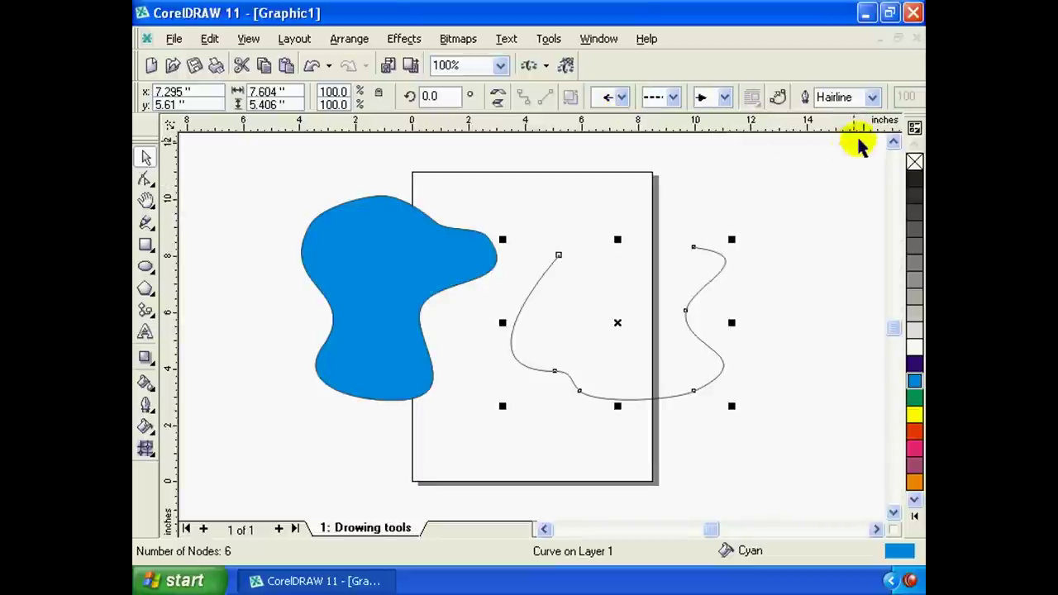
Set the dashed curve's outline width to 16.0 pt, after first trying 4.0 pt.
{"action": "left_click", "coordinate": [872, 98]}
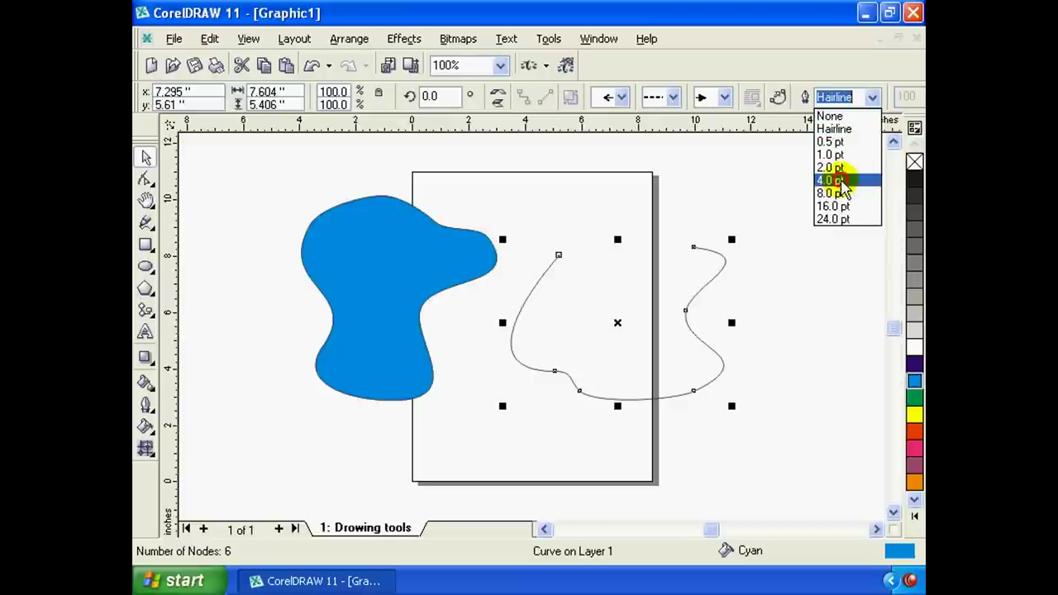
{"action": "left_click", "coordinate": [831, 180]}
{"action": "left_click", "coordinate": [781, 265]}
{"action": "left_click", "coordinate": [712, 266]}
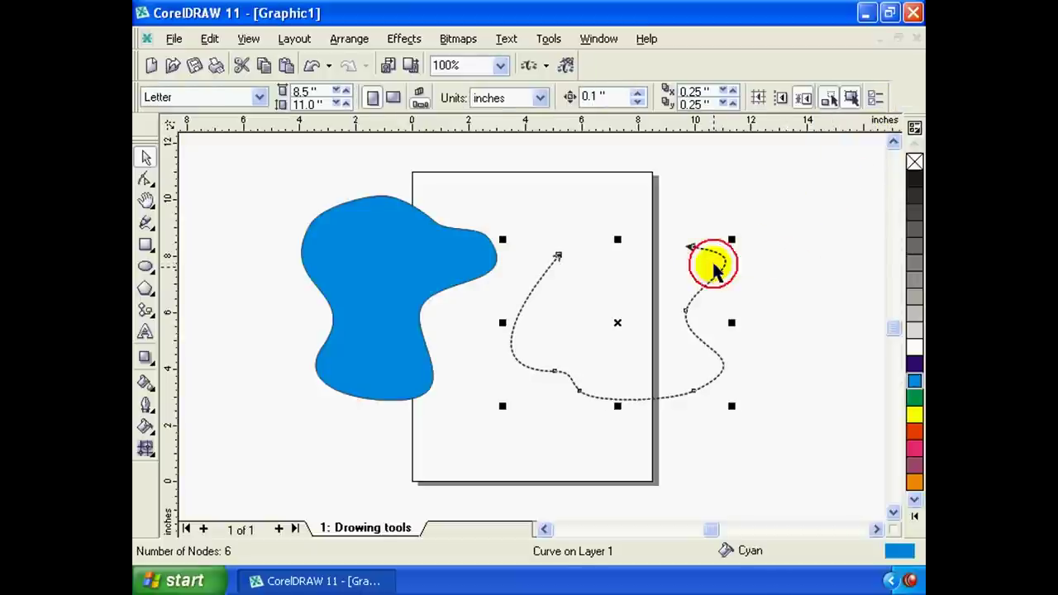
{"action": "left_click", "coordinate": [872, 98]}
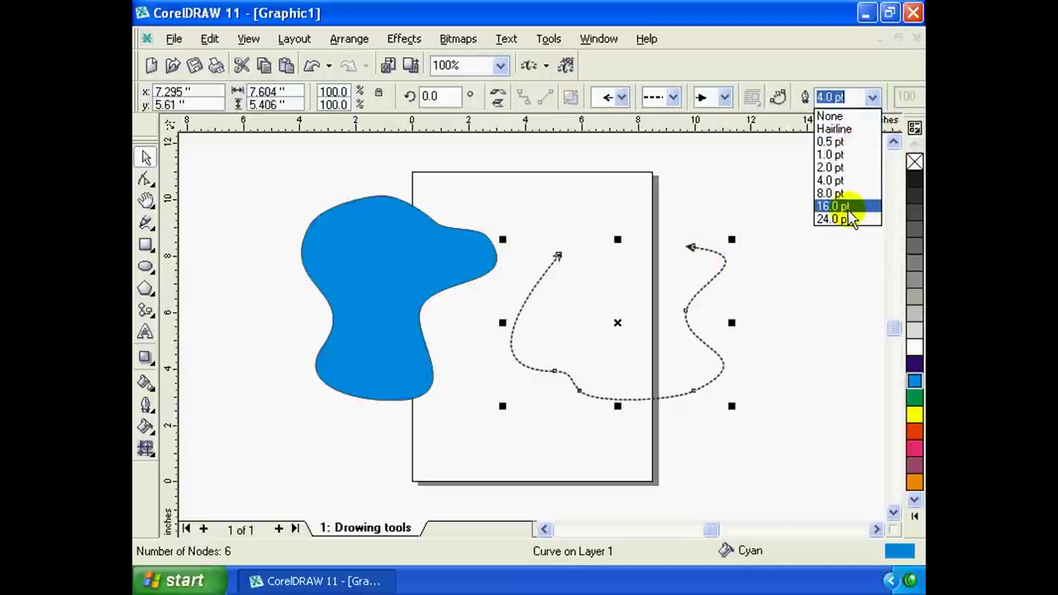
{"action": "left_click", "coordinate": [832, 206]}
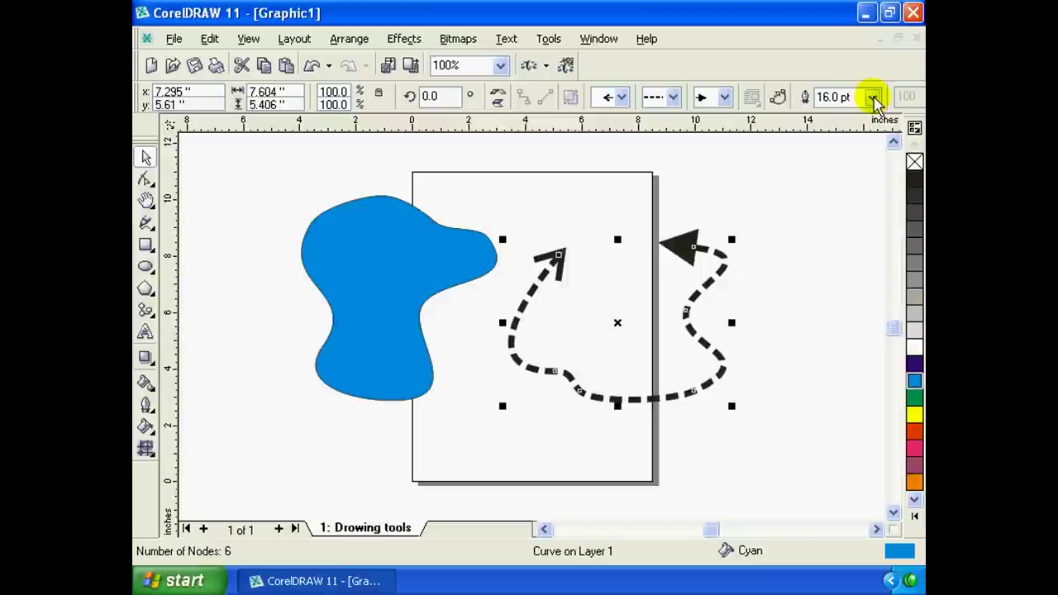
{"action": "left_click", "coordinate": [344, 272]}
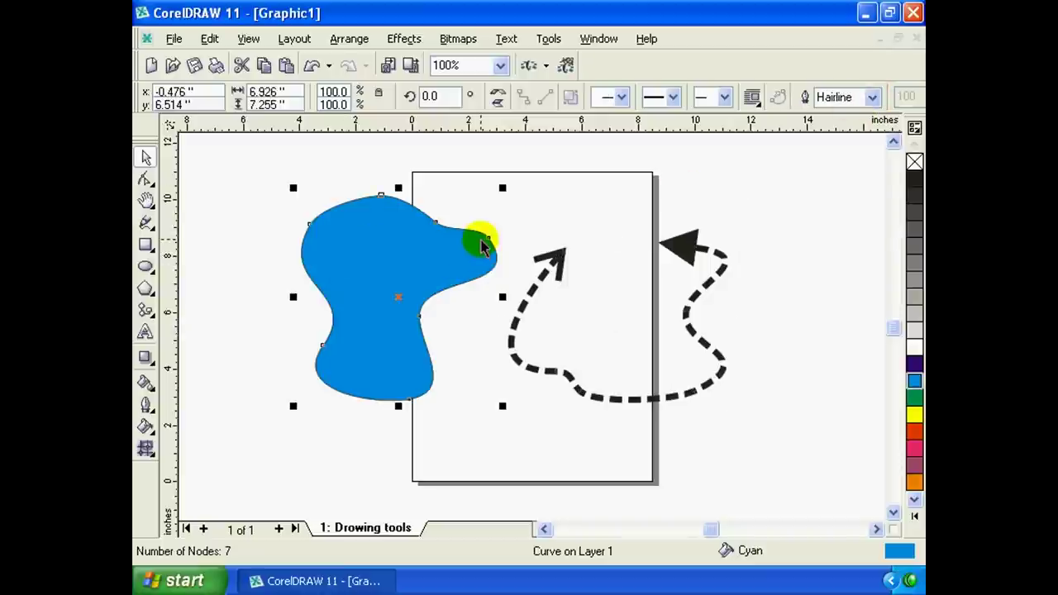
Shift the blob left and down, pull its top into a point, and bulge its left side.
{"action": "left_click_drag", "start_coordinate": [484, 244], "coordinate": [469, 271]}
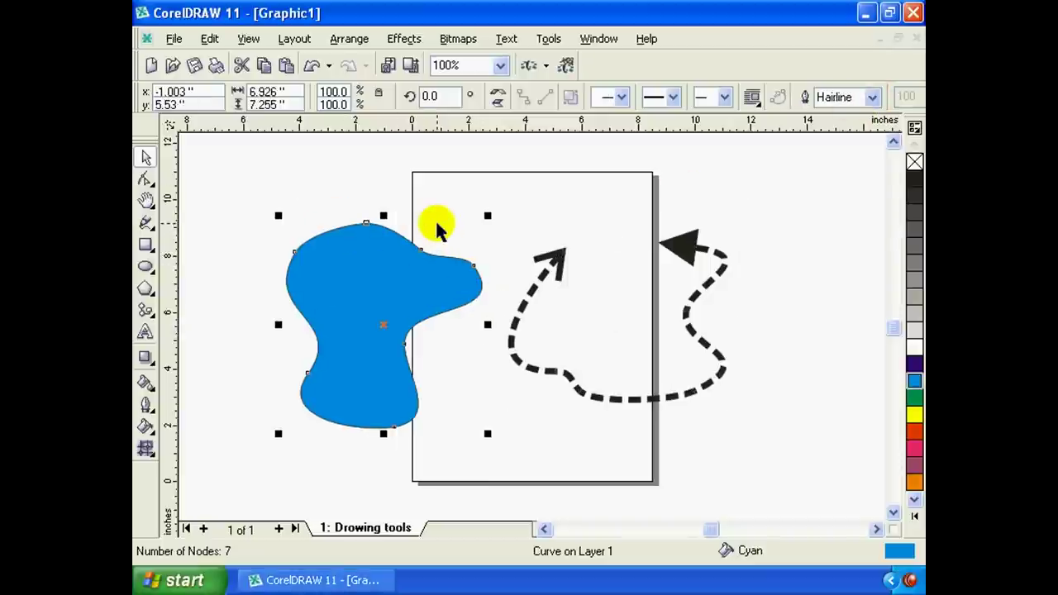
{"action": "left_click", "coordinate": [377, 272]}
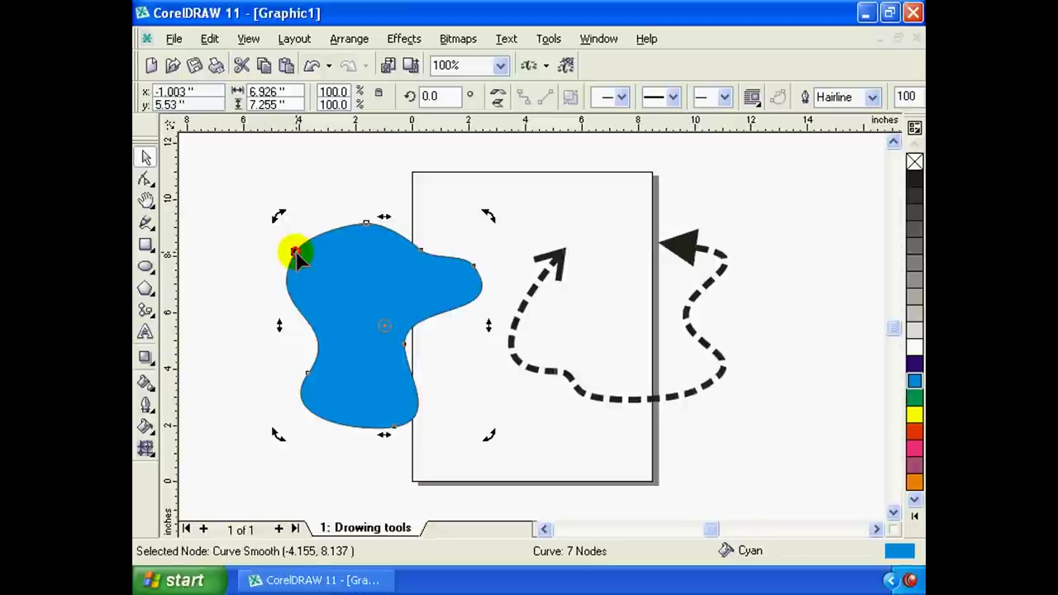
{"action": "left_click_drag", "start_coordinate": [298, 250], "coordinate": [328, 267]}
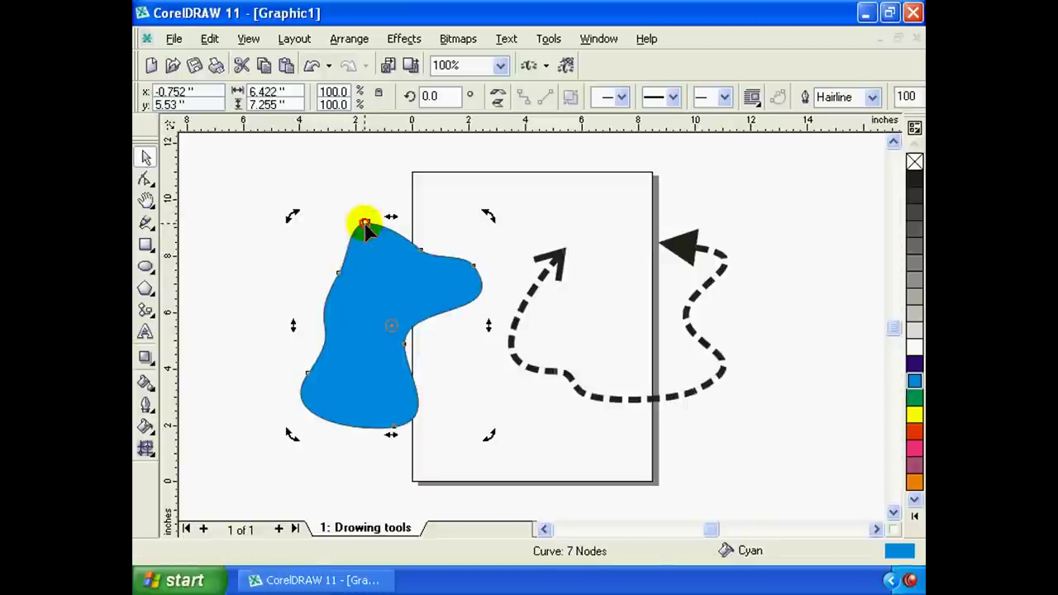
{"action": "left_click_drag", "start_coordinate": [361, 224], "coordinate": [360, 169]}
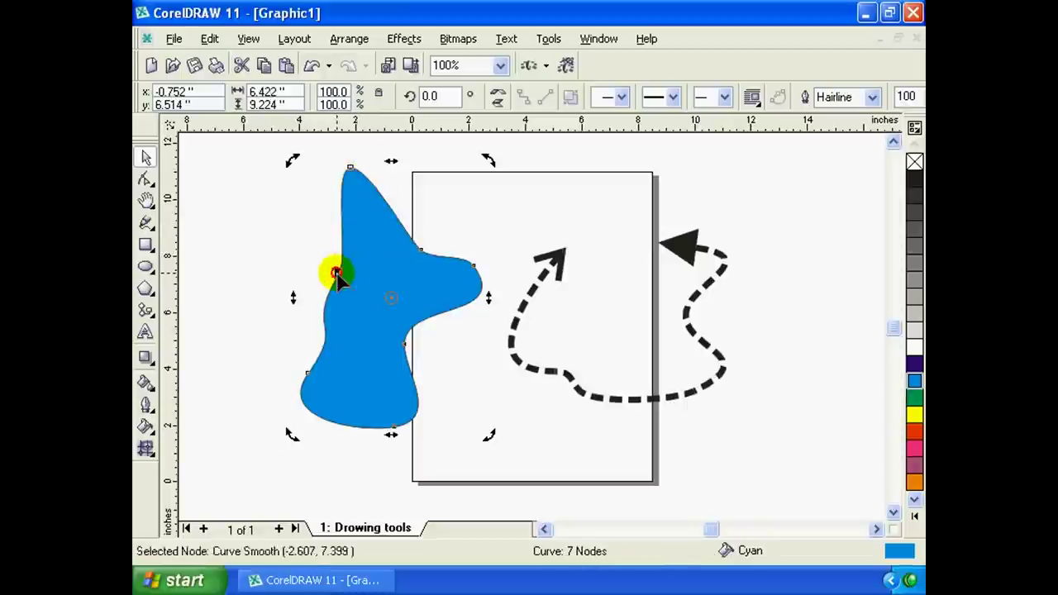
{"action": "left_click_drag", "start_coordinate": [338, 276], "coordinate": [264, 263]}
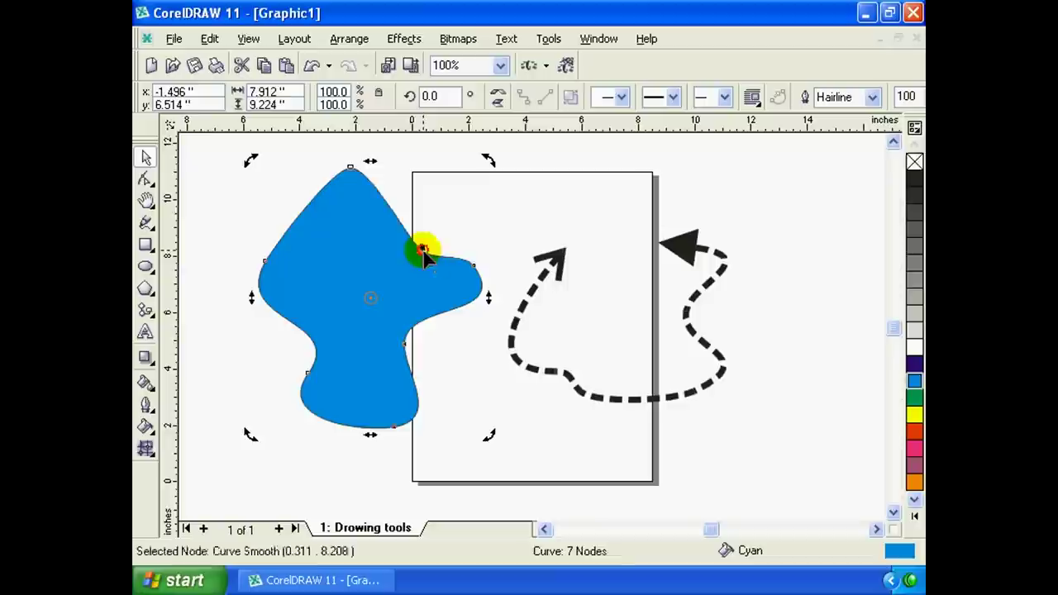
Stretch the blob's upper right into a long arm, notch its right side, and narrow its waist.
{"action": "left_click_drag", "start_coordinate": [422, 248], "coordinate": [461, 196]}
{"action": "mouse_move", "coordinate": [472, 267]}
{"action": "left_mouse_down"}
{"action": "mouse_move", "coordinate": [380, 286]}
{"action": "mouse_move", "coordinate": [348, 256]}
{"action": "left_mouse_up"}
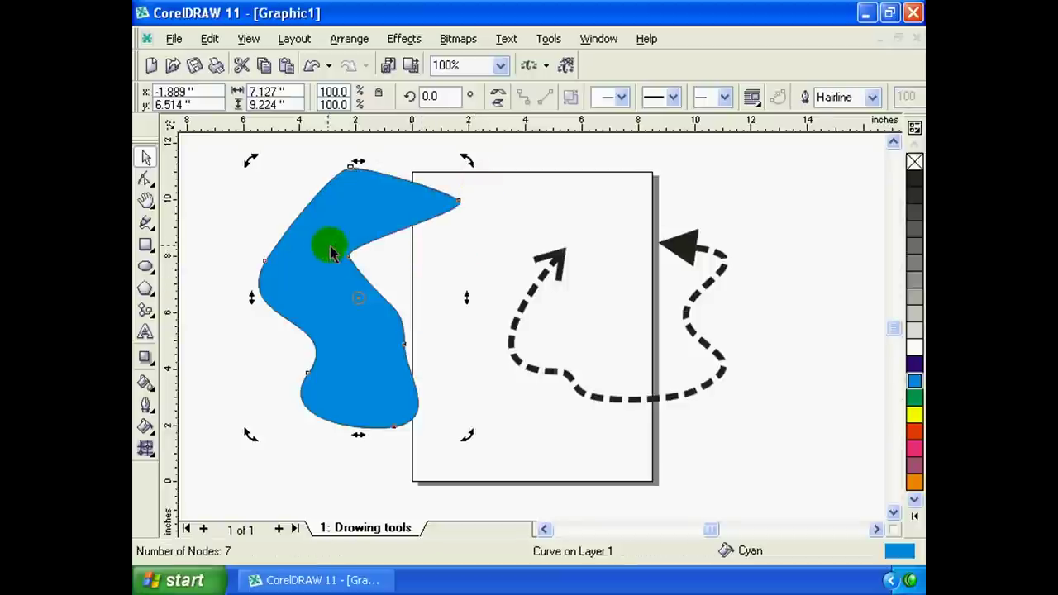
{"action": "left_click", "coordinate": [405, 343]}
{"action": "left_click_drag", "start_coordinate": [405, 345], "coordinate": [356, 354]}
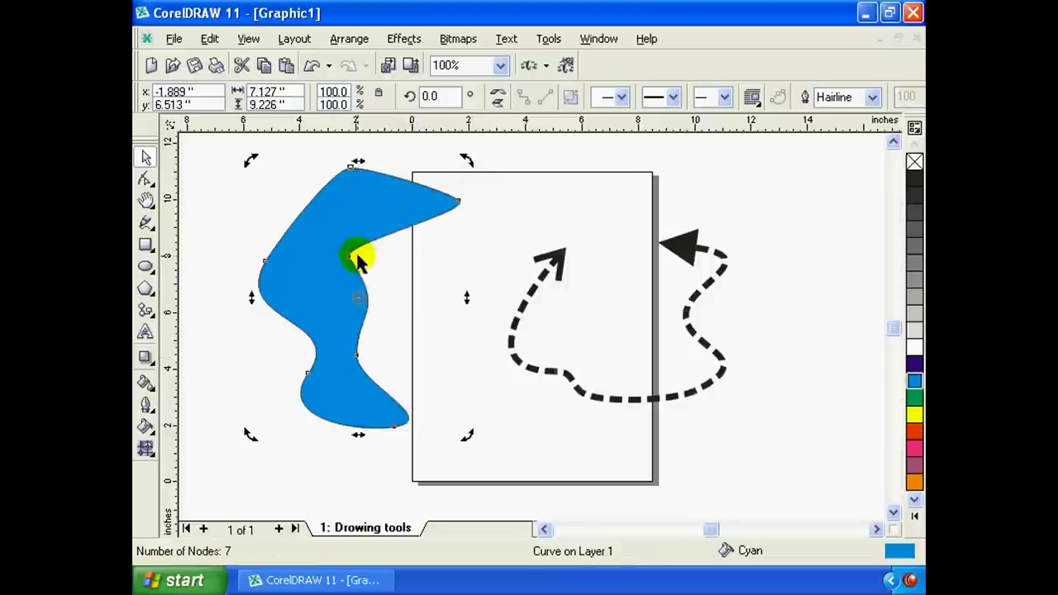
{"action": "left_click_drag", "start_coordinate": [348, 261], "coordinate": [359, 228]}
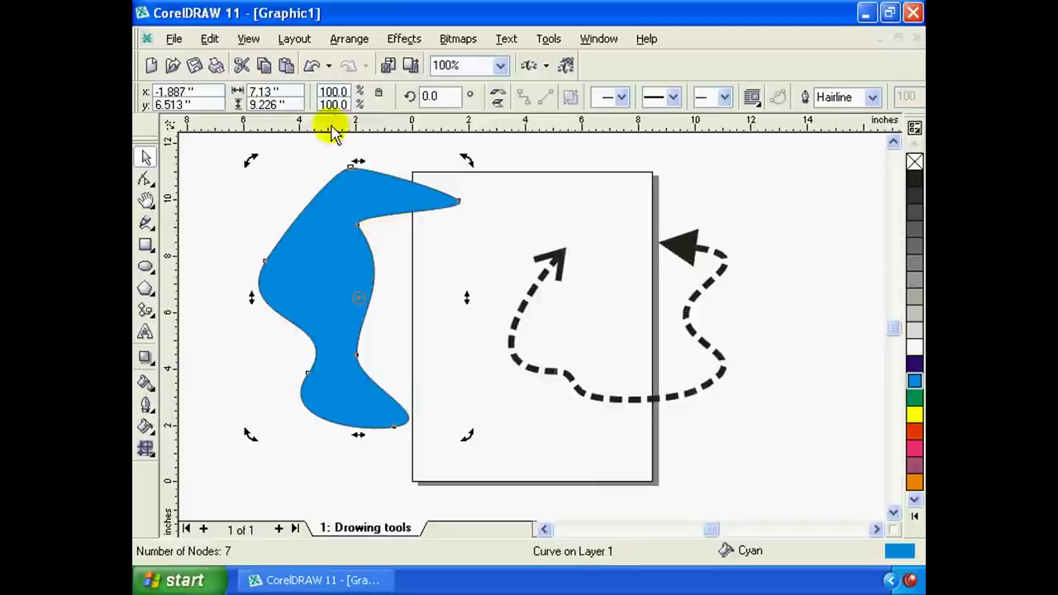
{"action": "left_click", "coordinate": [354, 186]}
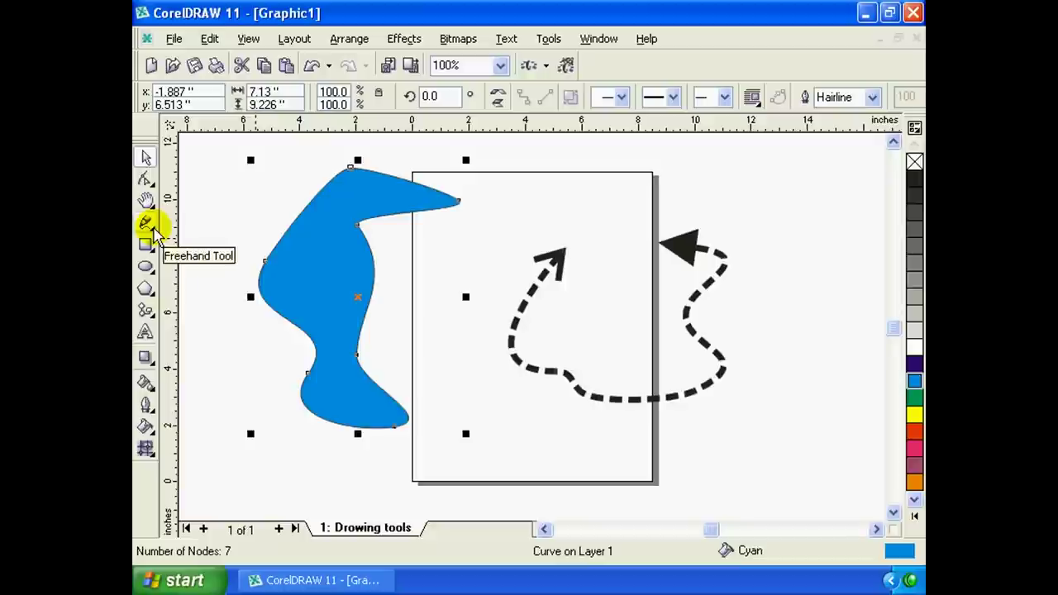
Draw a freehand curve between the blob and dashed line, extend it, and zoom to it.
{"action": "left_click", "coordinate": [147, 223]}
{"action": "mouse_move", "coordinate": [441, 304]}
{"action": "left_mouse_down"}
{"action": "mouse_move", "coordinate": [397, 396]}
{"action": "mouse_move", "coordinate": [479, 327]}
{"action": "left_mouse_up"}
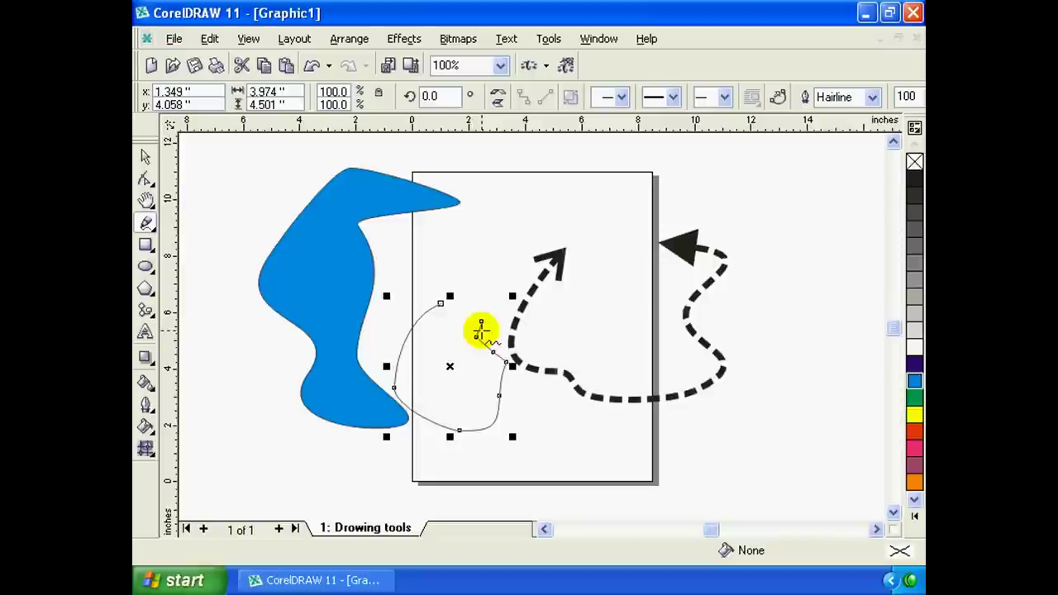
{"action": "left_click_drag", "start_coordinate": [493, 352], "coordinate": [481, 322]}
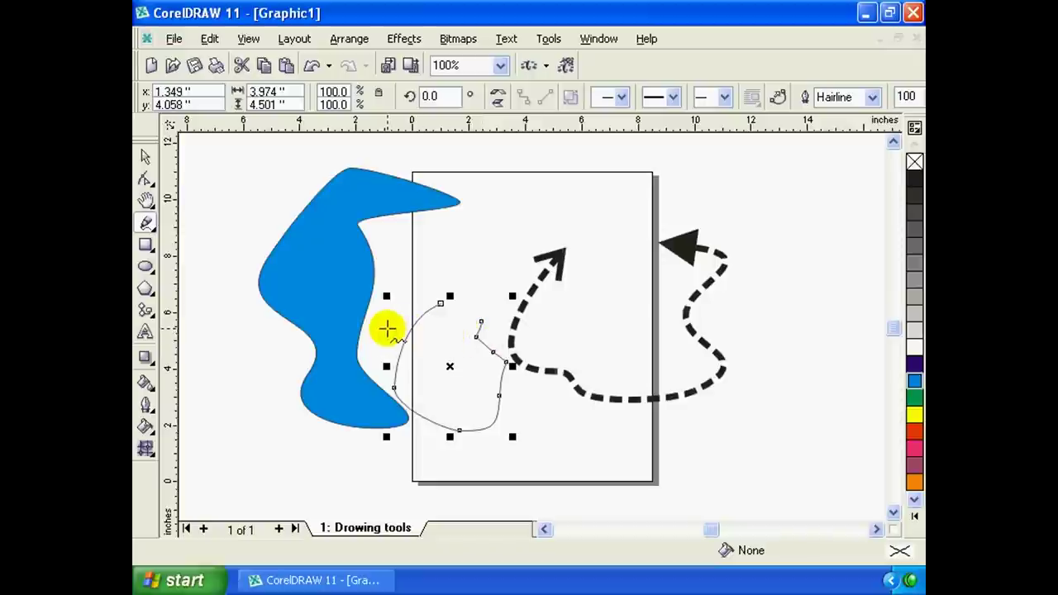
{"action": "key", "text": "shift+F2"}
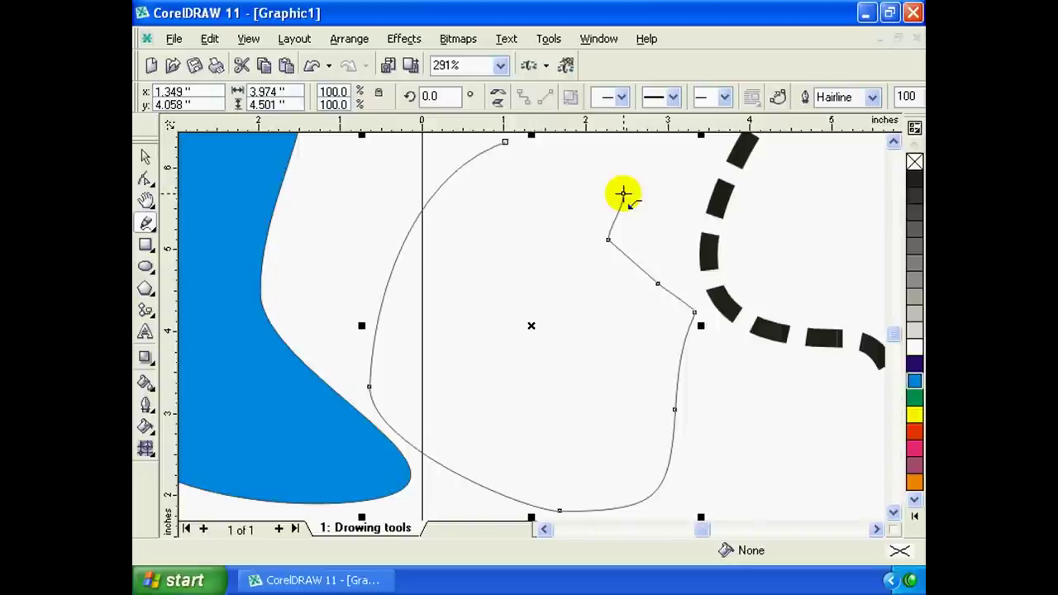
{"action": "left_click", "coordinate": [623, 194]}
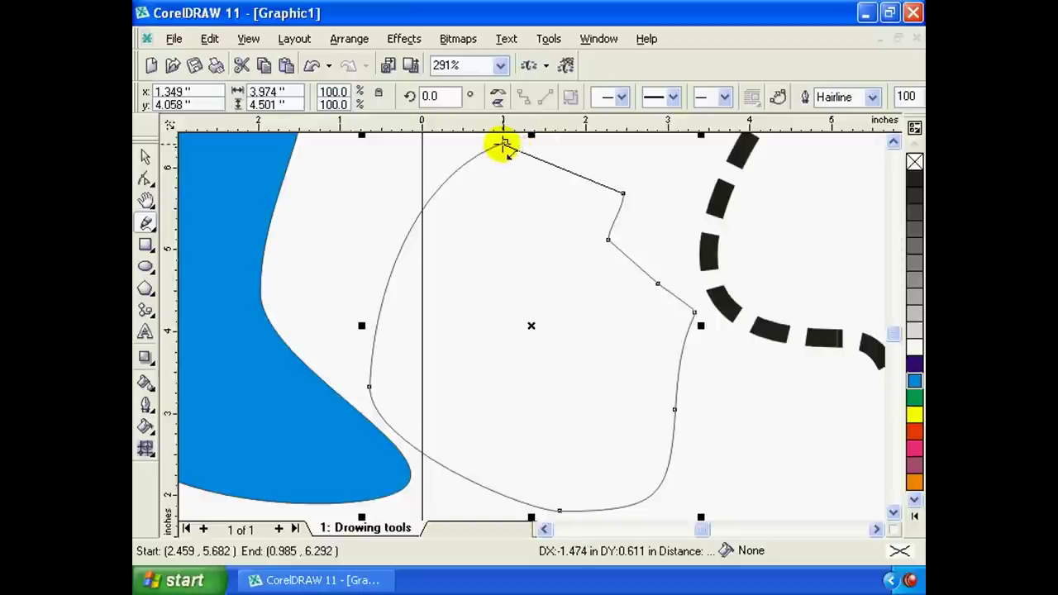
{"action": "scroll", "coordinate": [513, 149], "scroll_direction": "up", "scroll_amount": 2}
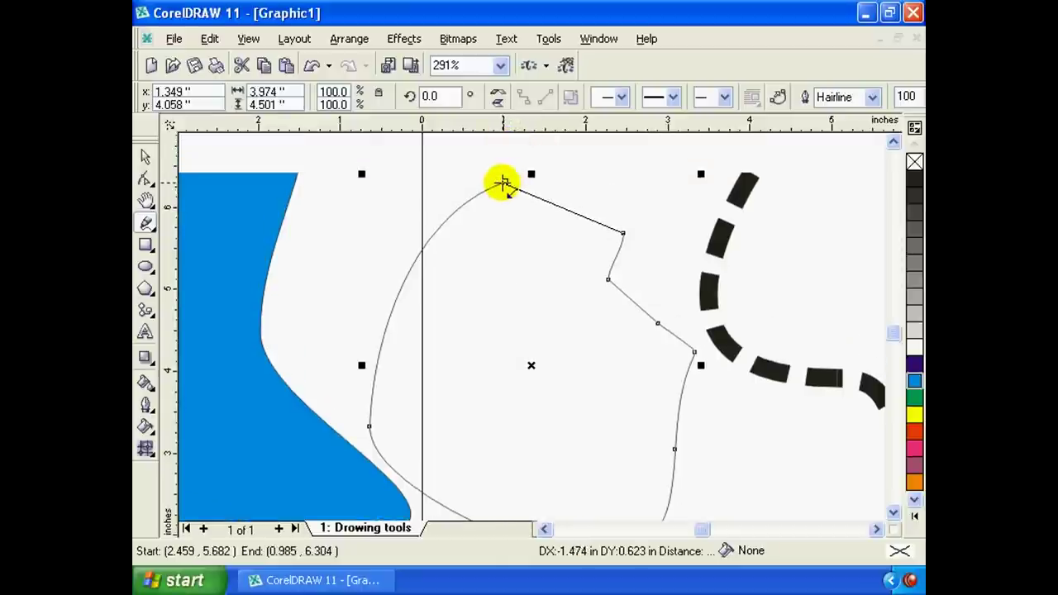
{"action": "left_click", "coordinate": [504, 182]}
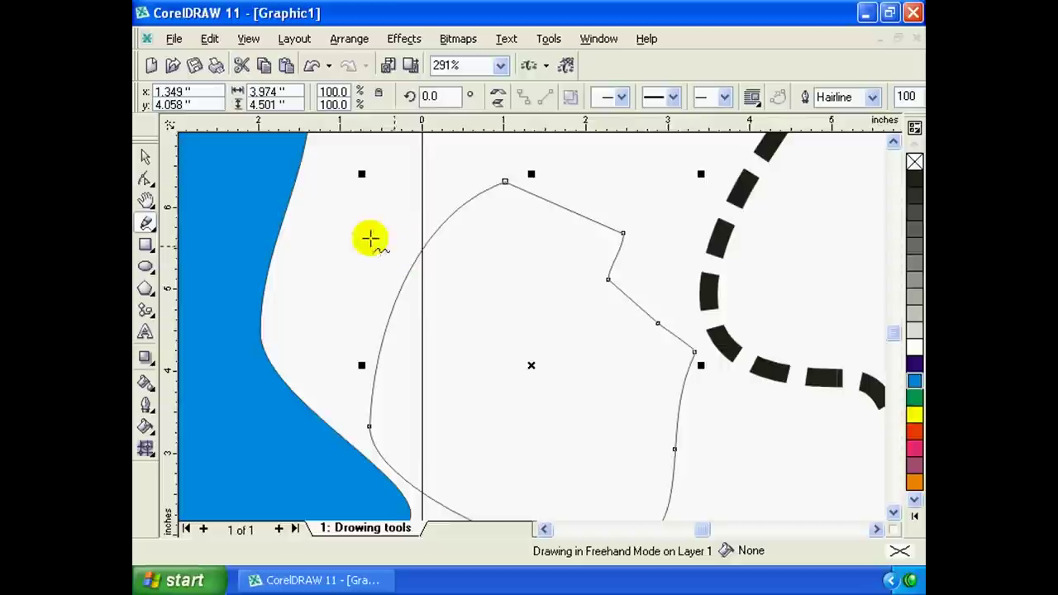
{"action": "left_click", "coordinate": [914, 384]}
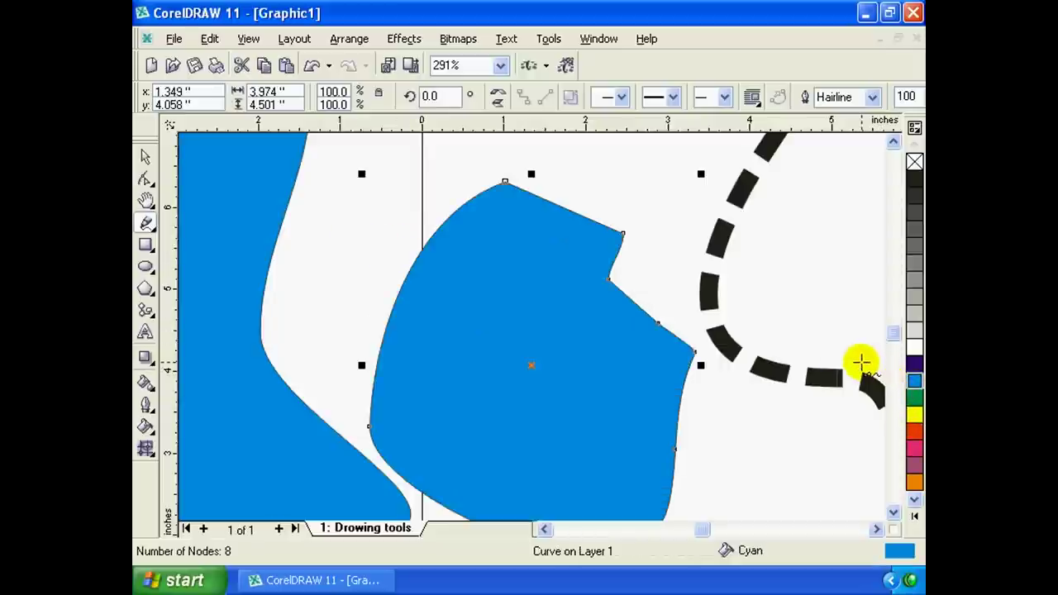
{"action": "key", "text": "ctrl+z"}
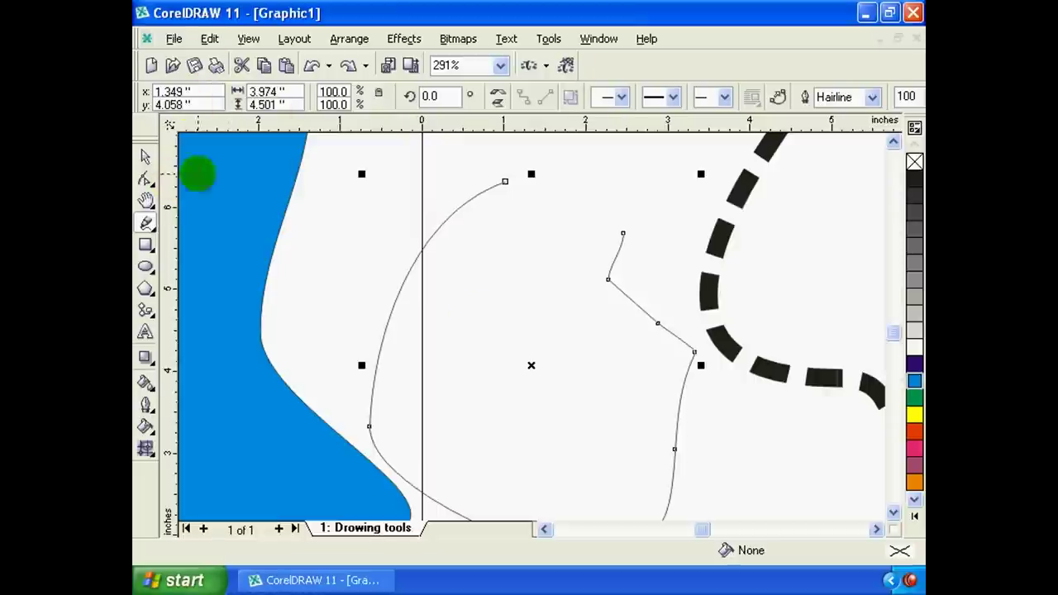
Drag the curve's loose end node onto its top node to close the shape.
{"action": "left_click", "coordinate": [145, 156]}
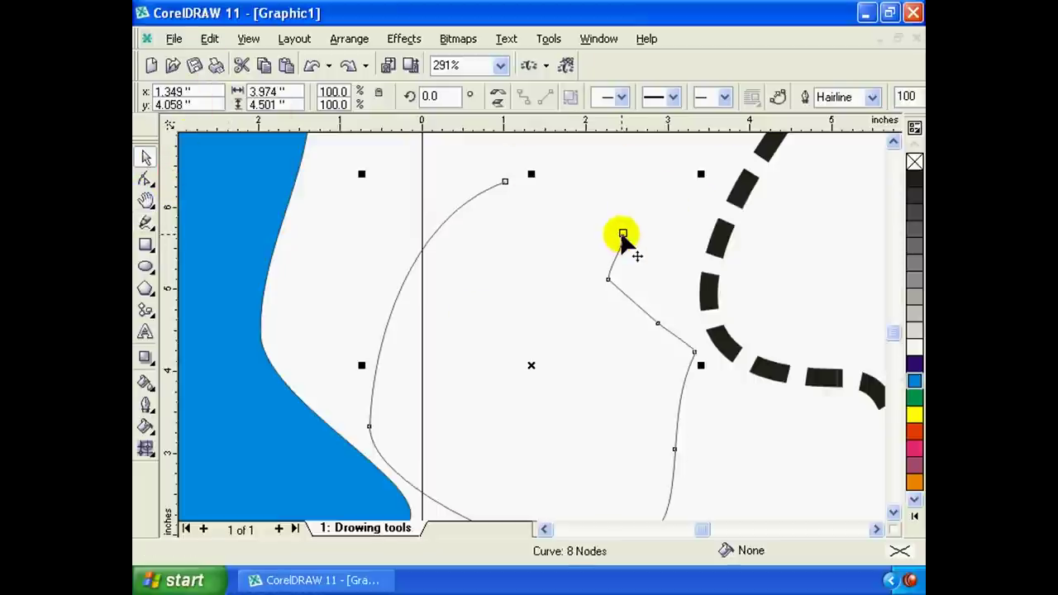
{"action": "left_click_drag", "start_coordinate": [622, 234], "coordinate": [546, 204]}
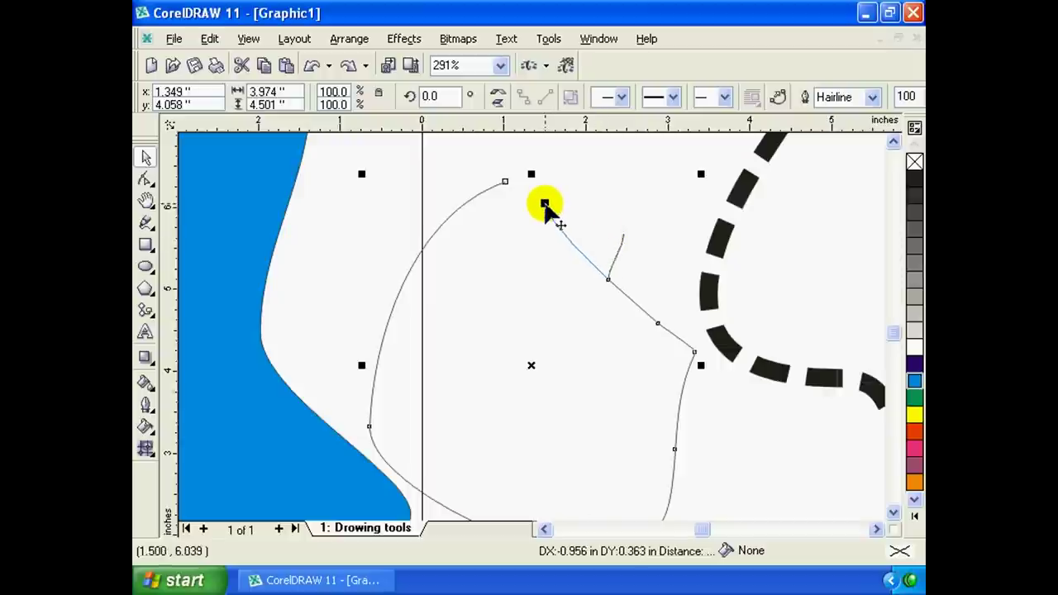
{"action": "left_click_drag", "start_coordinate": [546, 205], "coordinate": [512, 189]}
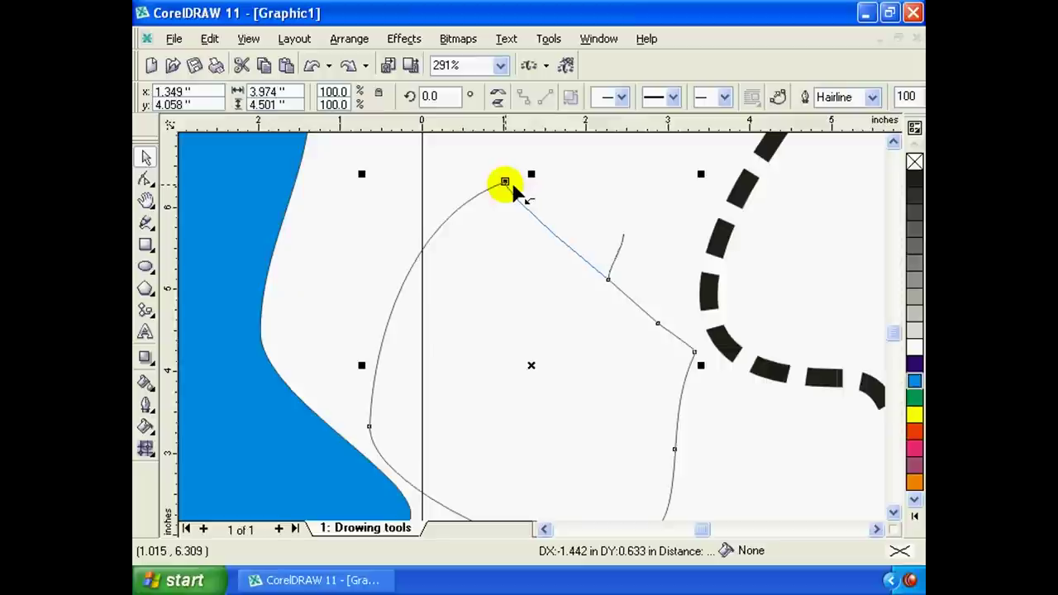
{"action": "left_click_drag", "start_coordinate": [512, 190], "coordinate": [514, 190]}
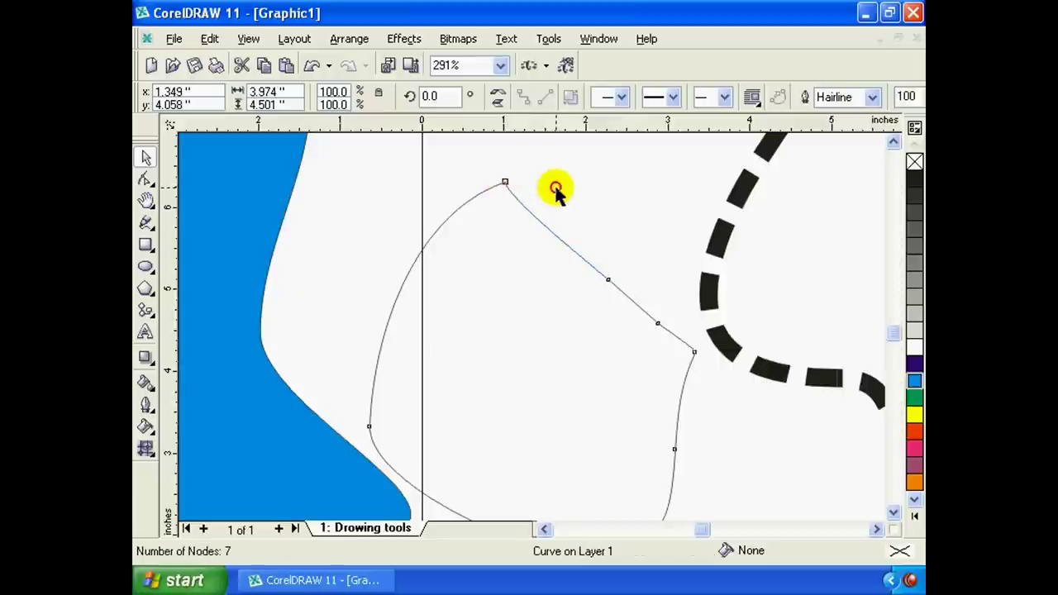
Select the closed curve and give it a cyan fill.
{"action": "key", "text": "Escape"}
{"action": "left_click", "coordinate": [508, 190]}
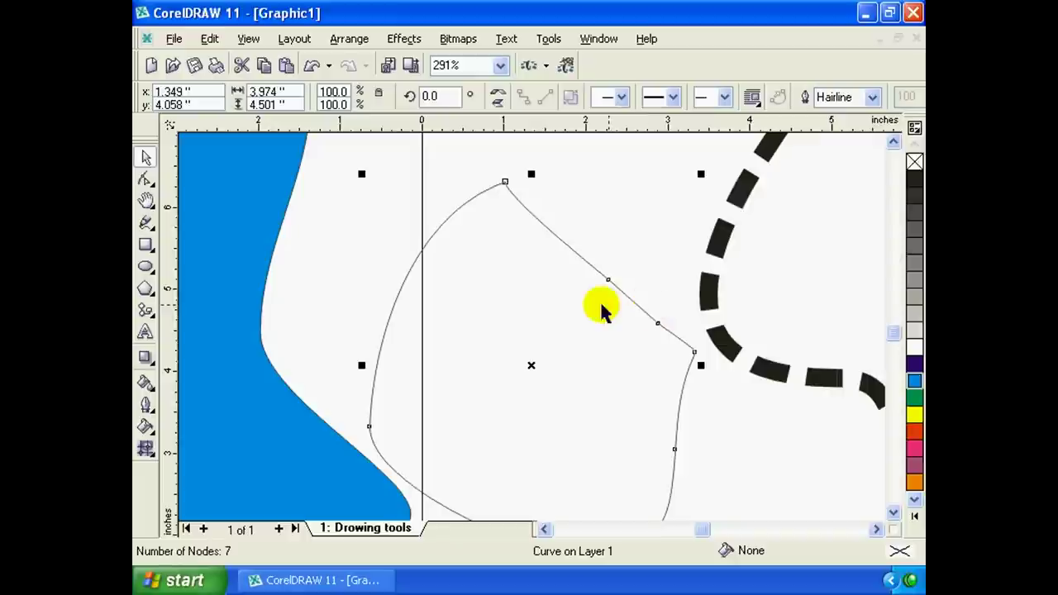
{"action": "left_click", "coordinate": [914, 382]}
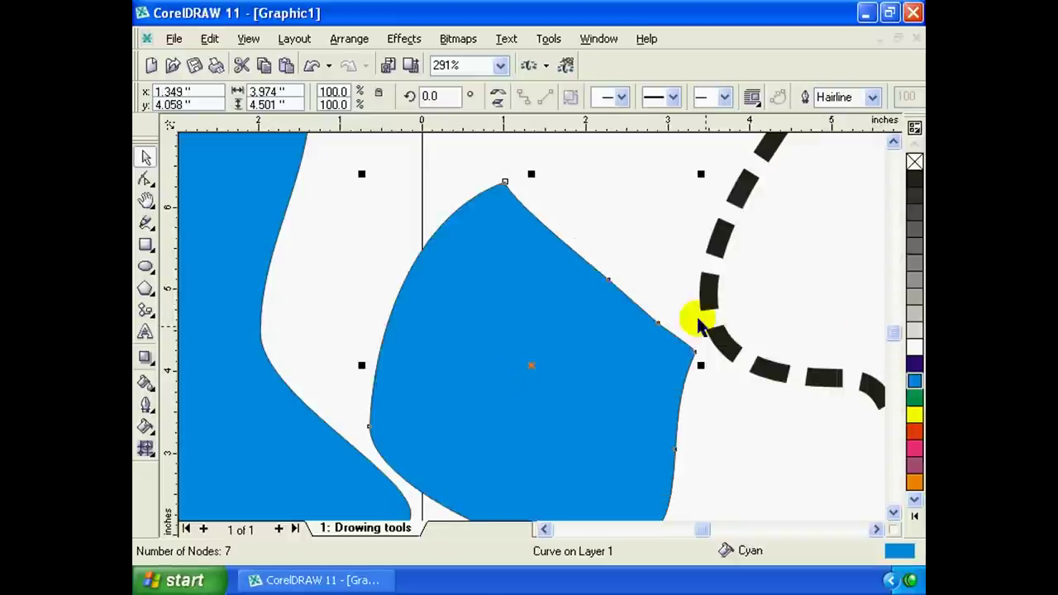
{"action": "left_click", "coordinate": [660, 255]}
Undo the blue fill, then Auto-Close the curve at its loose end node.
{"action": "key", "text": "ctrl+z"}
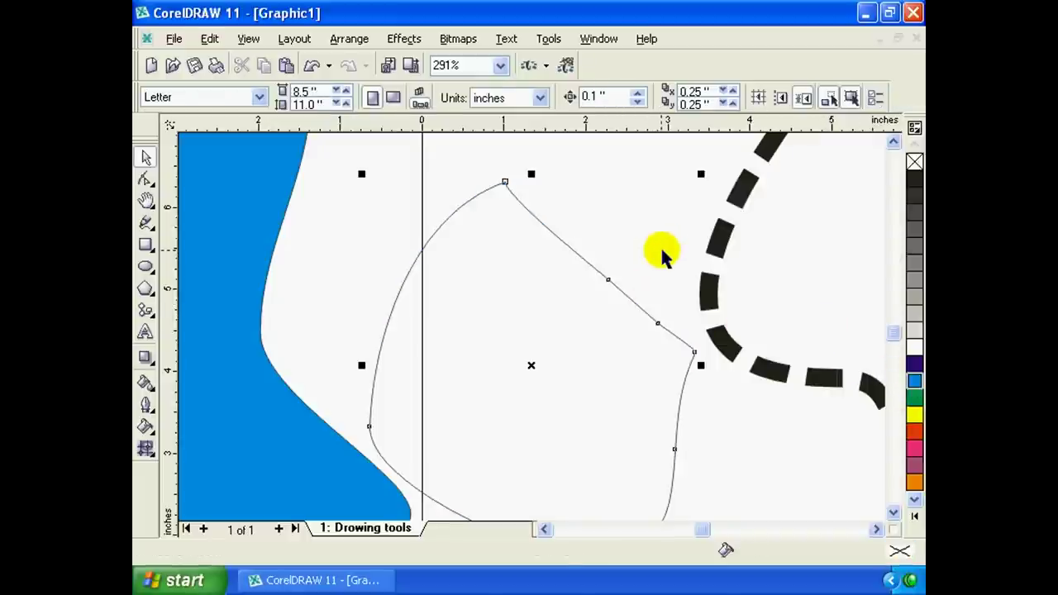
{"action": "key", "text": "ctrl+z"}
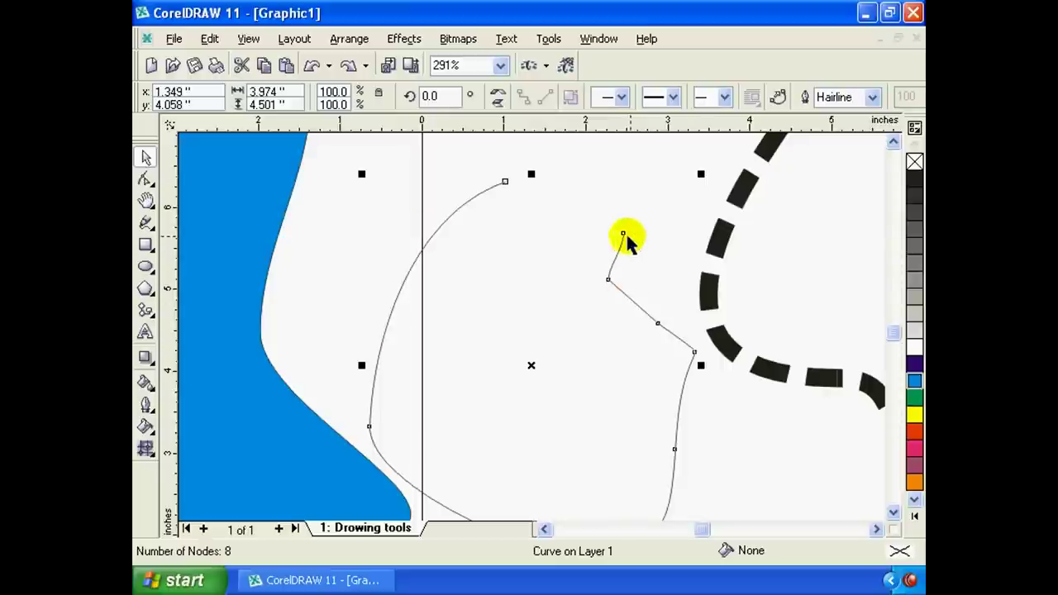
{"action": "left_click", "coordinate": [623, 234]}
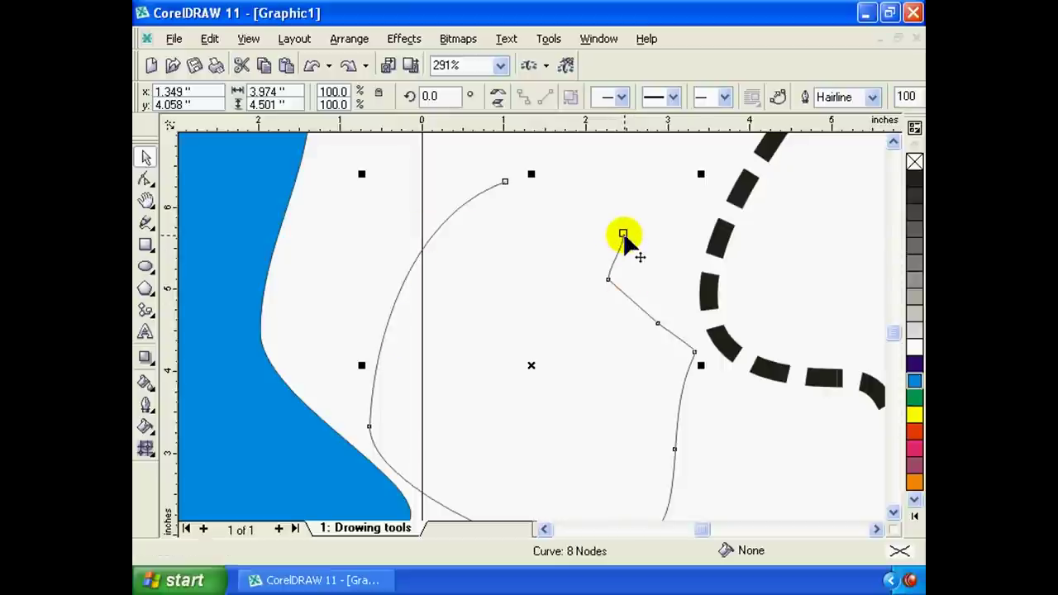
{"action": "left_click", "coordinate": [623, 234]}
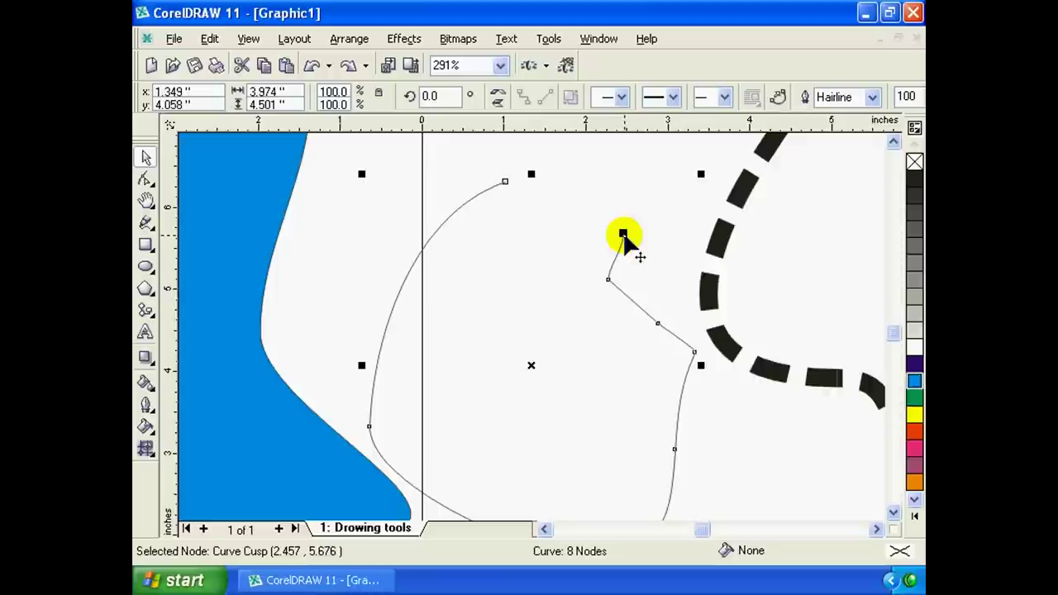
{"action": "right_click", "coordinate": [624, 236]}
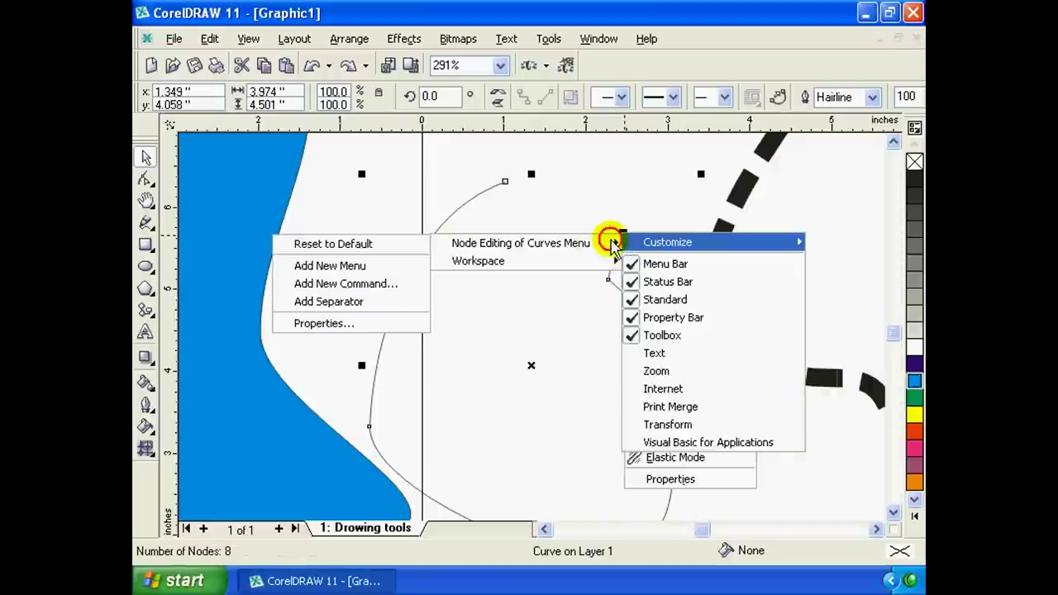
{"action": "left_click", "coordinate": [623, 234]}
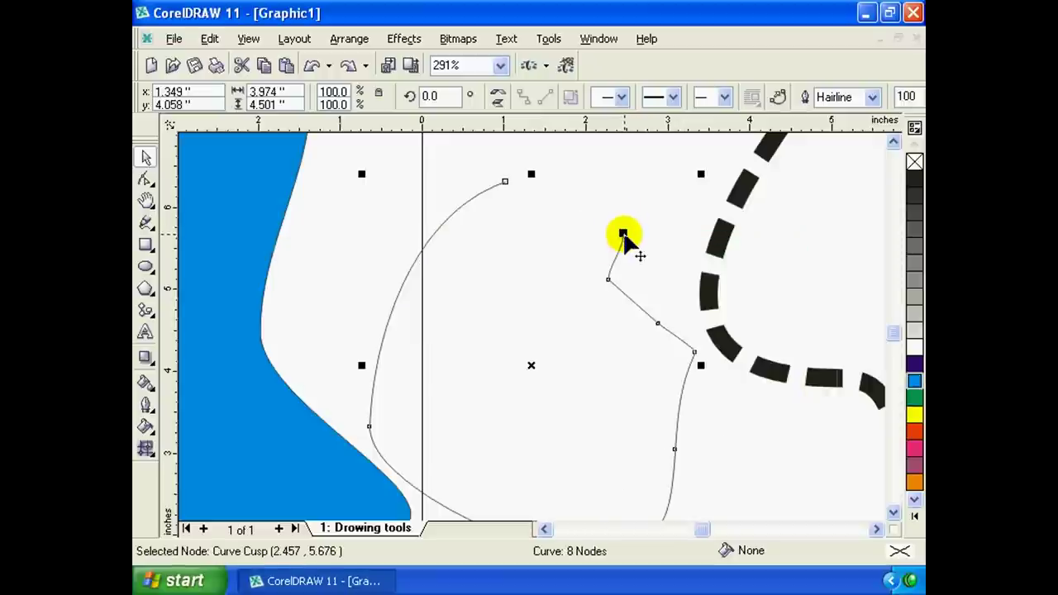
{"action": "right_click", "coordinate": [624, 236]}
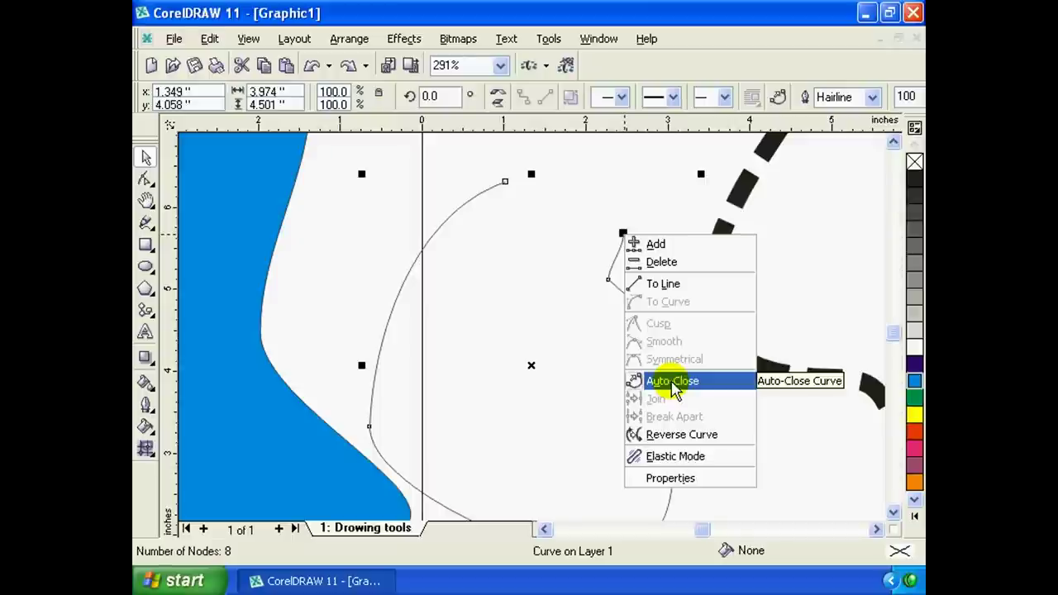
{"action": "left_click", "coordinate": [673, 383]}
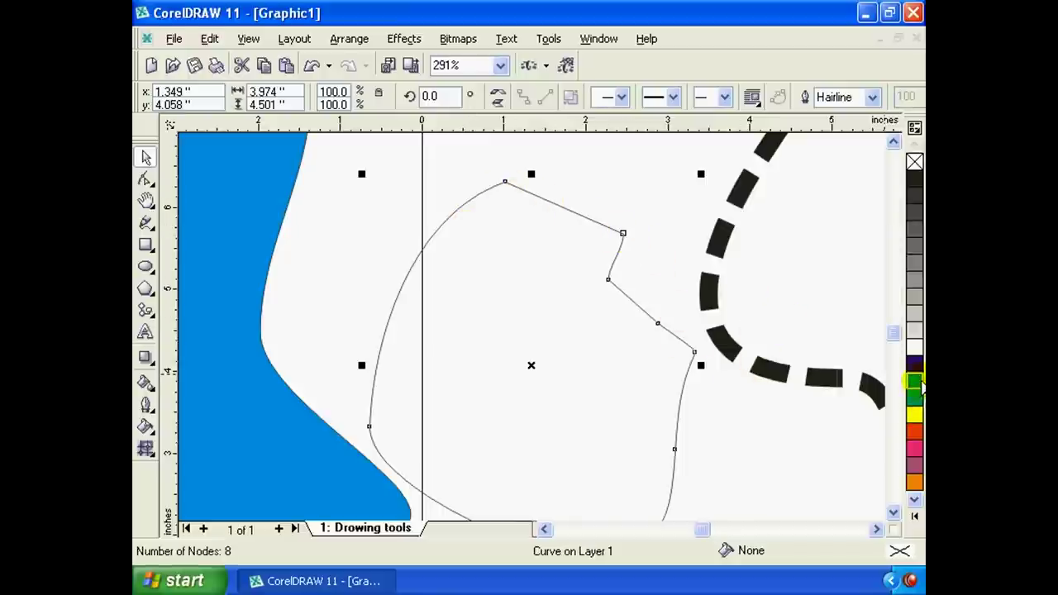
Fill the closed curve cyan, then dark blue, and deselect it.
{"action": "left_click", "coordinate": [917, 384]}
{"action": "left_click", "coordinate": [914, 363]}
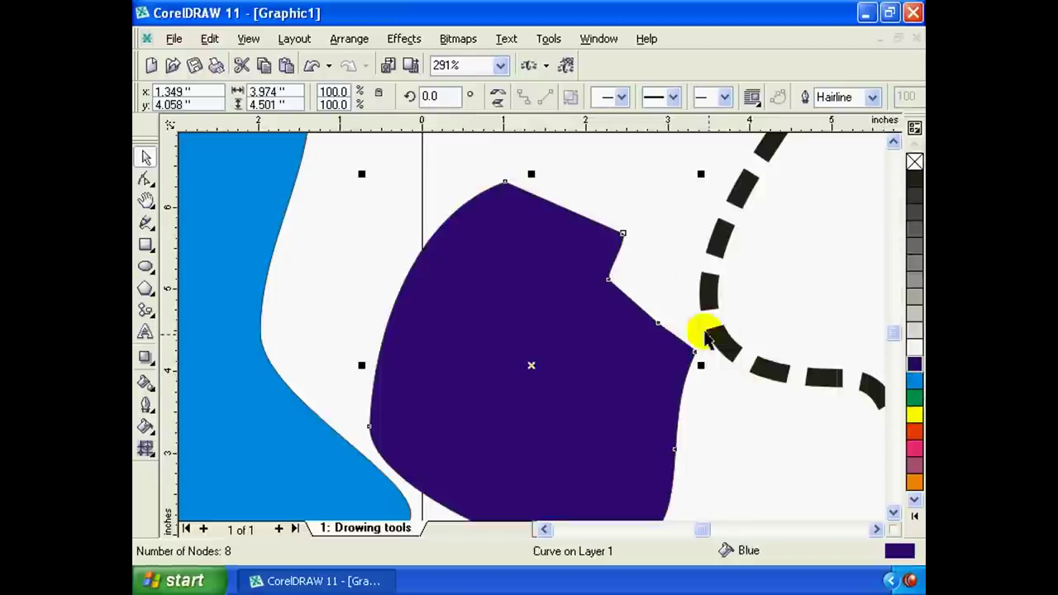
{"action": "left_click", "coordinate": [647, 283]}
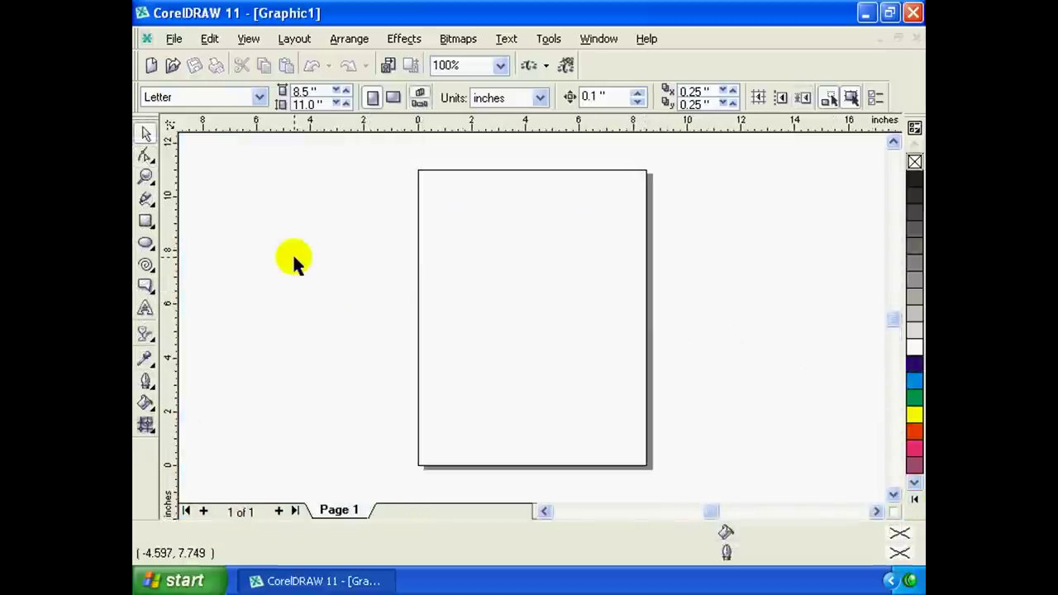
Choose the Bezier Tool from the Curve flyout.
{"action": "left_click", "coordinate": [148, 200]}
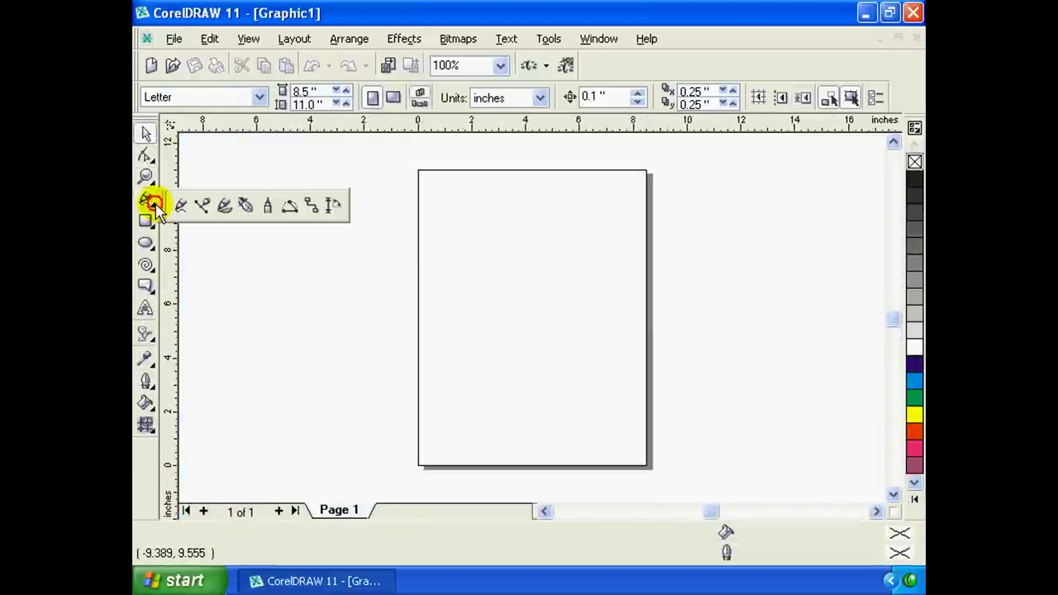
{"action": "left_click", "coordinate": [205, 210]}
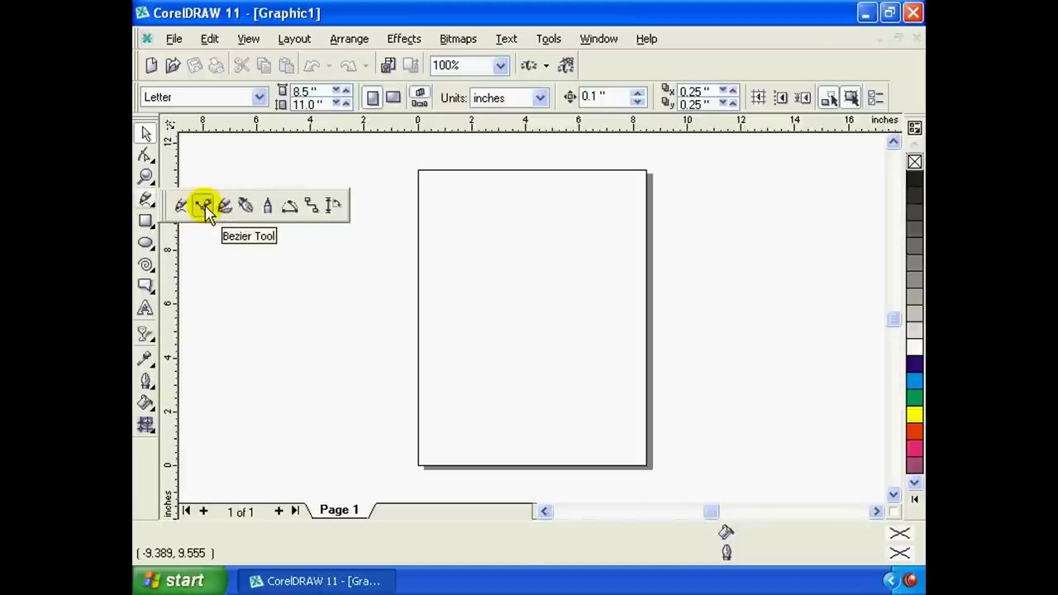
{"action": "left_click", "coordinate": [205, 210]}
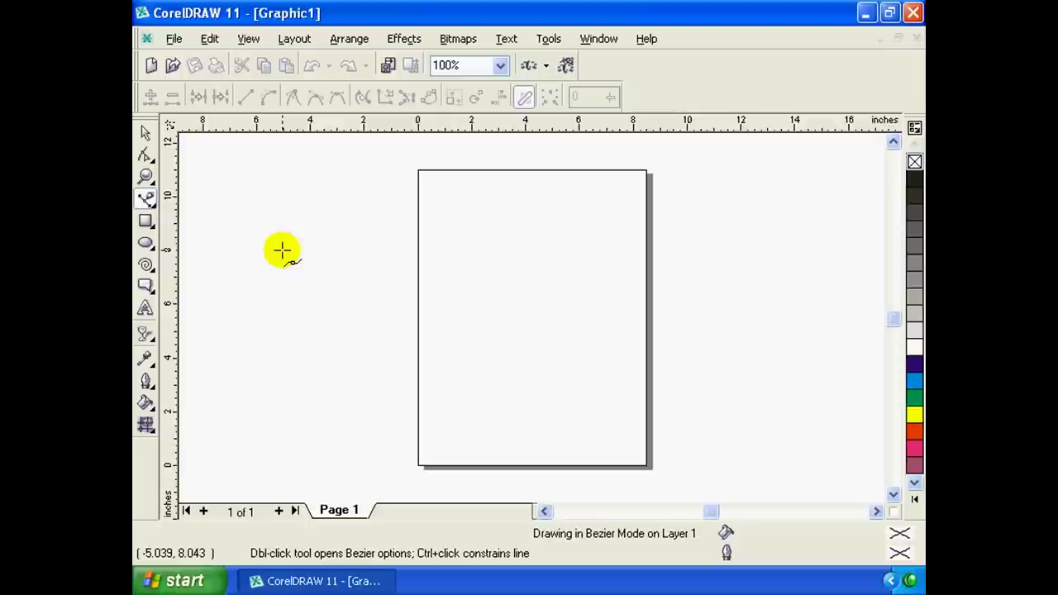
Draw an 8-node Bezier curve up the trunk's left side into the upper-left branch.
{"action": "left_click", "coordinate": [146, 198]}
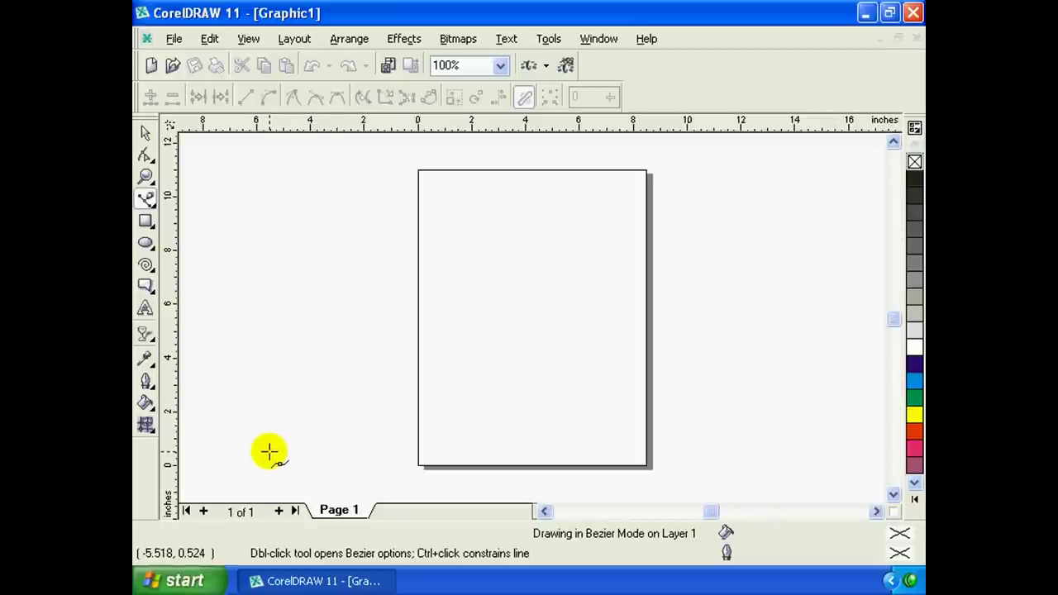
{"action": "left_click", "coordinate": [269, 452]}
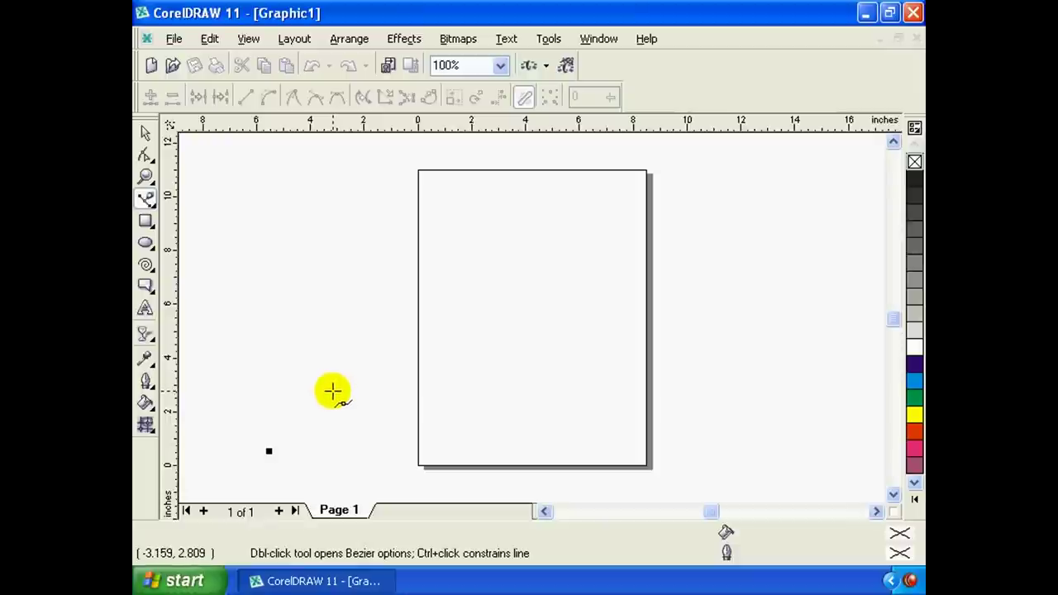
{"action": "left_click", "coordinate": [334, 376]}
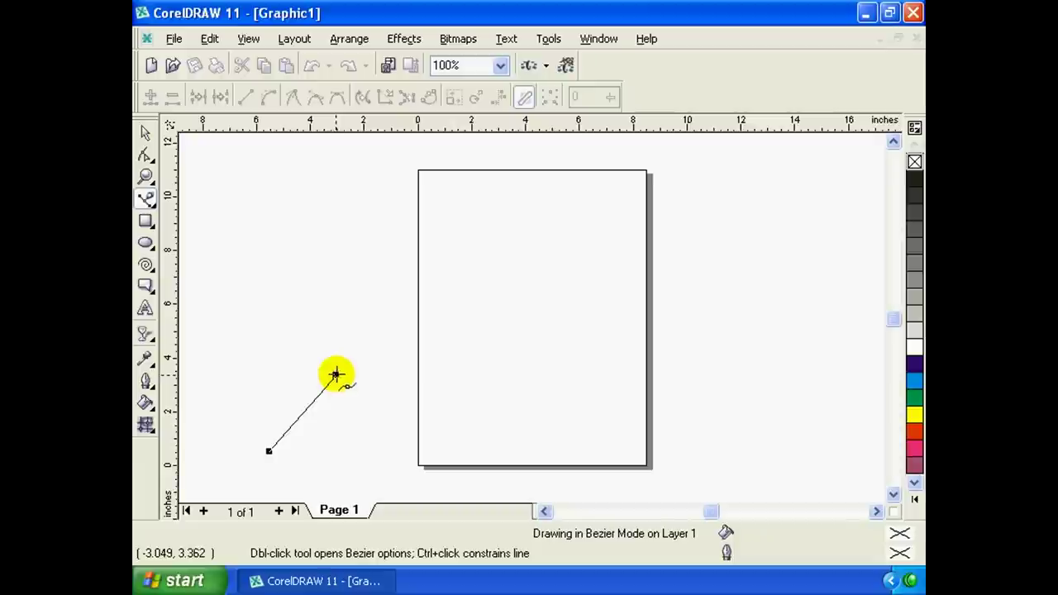
{"action": "left_click_drag", "start_coordinate": [335, 376], "coordinate": [345, 299]}
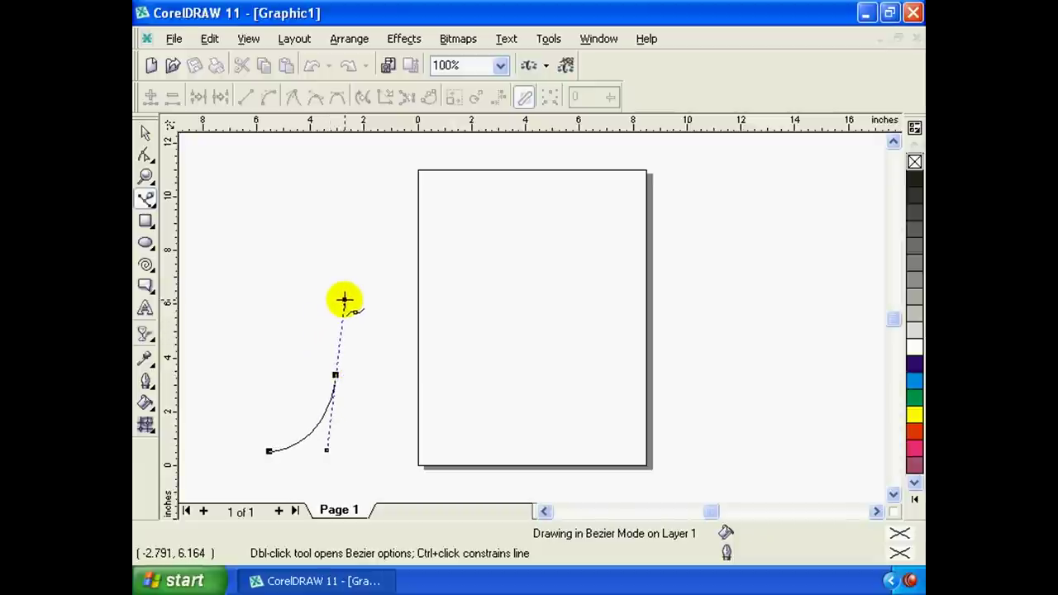
{"action": "left_click_drag", "start_coordinate": [345, 300], "coordinate": [339, 302]}
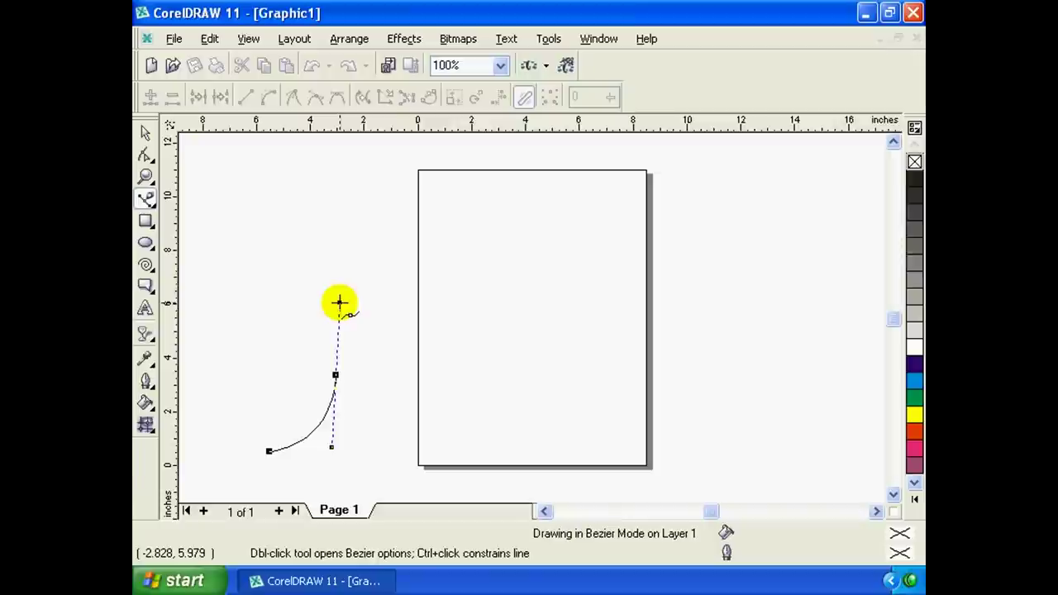
{"action": "left_click_drag", "start_coordinate": [339, 302], "coordinate": [339, 302]}
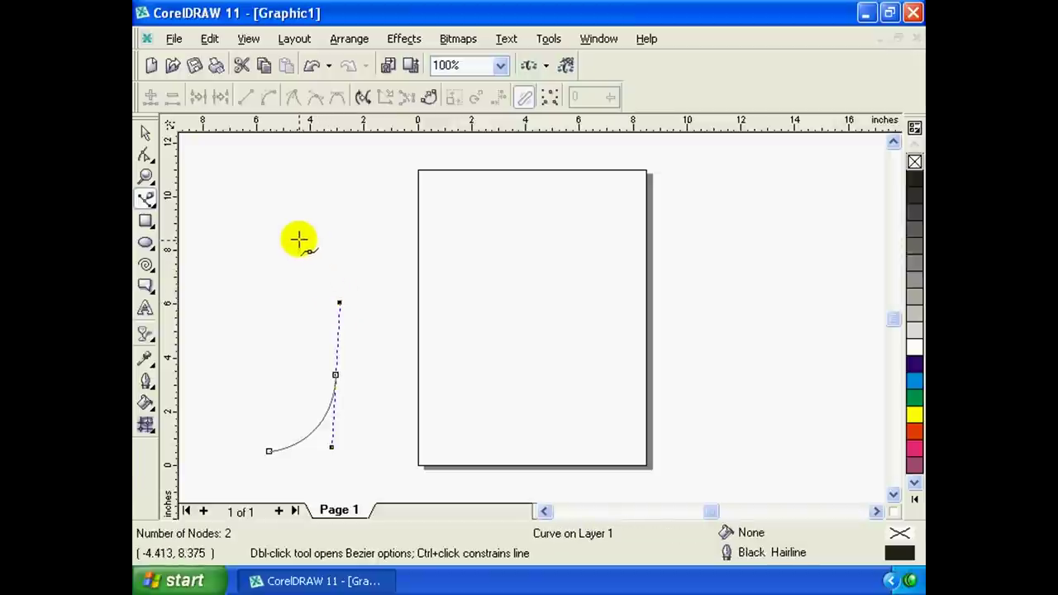
{"action": "mouse_move", "coordinate": [296, 230]}
{"action": "left_mouse_down"}
{"action": "mouse_move", "coordinate": [208, 182]}
{"action": "mouse_move", "coordinate": [240, 204]}
{"action": "mouse_move", "coordinate": [286, 208]}
{"action": "left_mouse_up"}
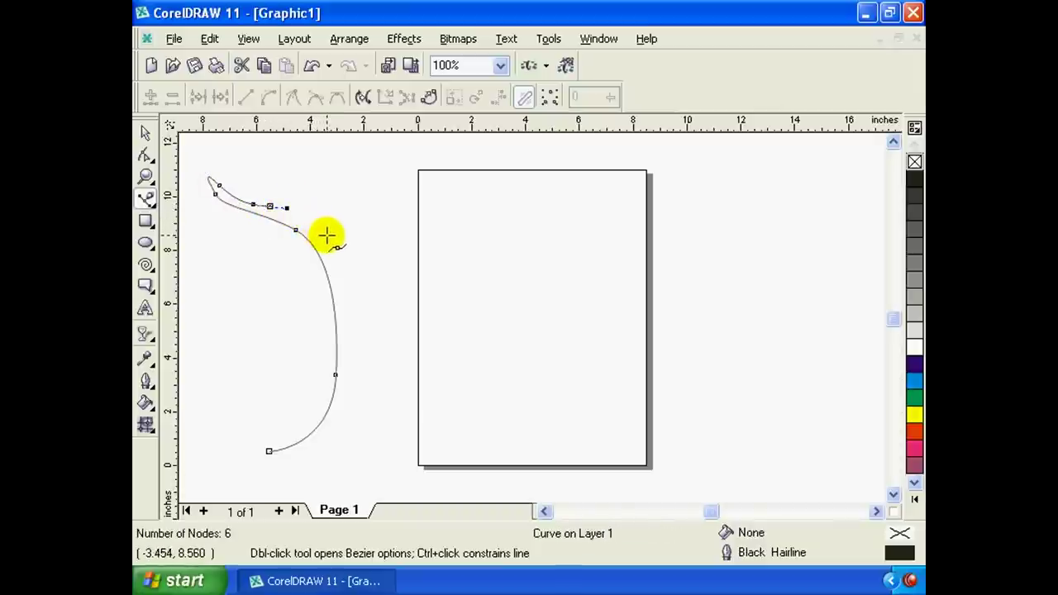
{"action": "left_click_drag", "start_coordinate": [324, 229], "coordinate": [333, 221]}
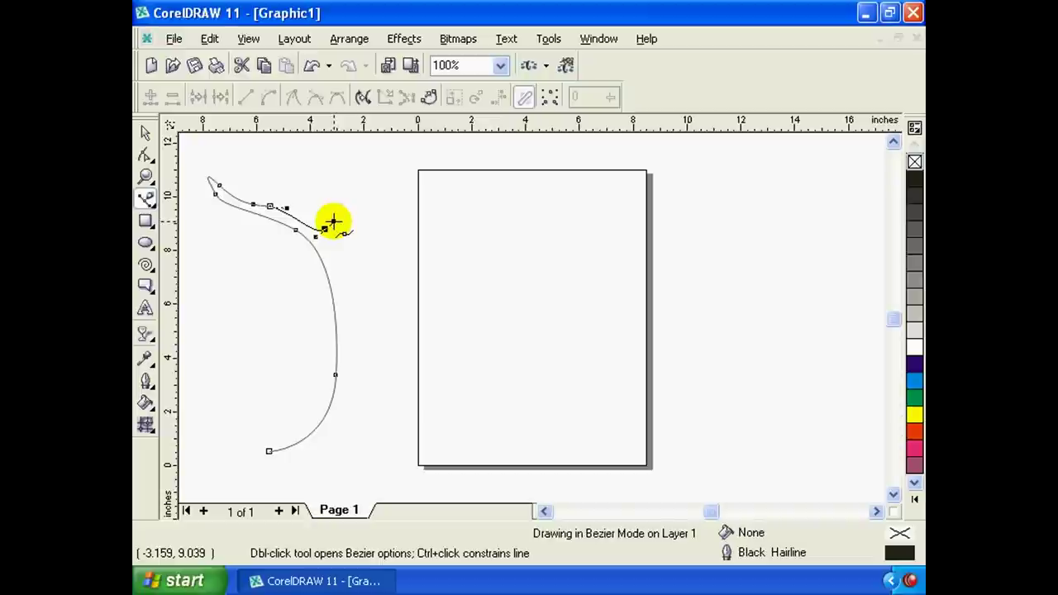
{"action": "left_click_drag", "start_coordinate": [324, 159], "coordinate": [324, 148]}
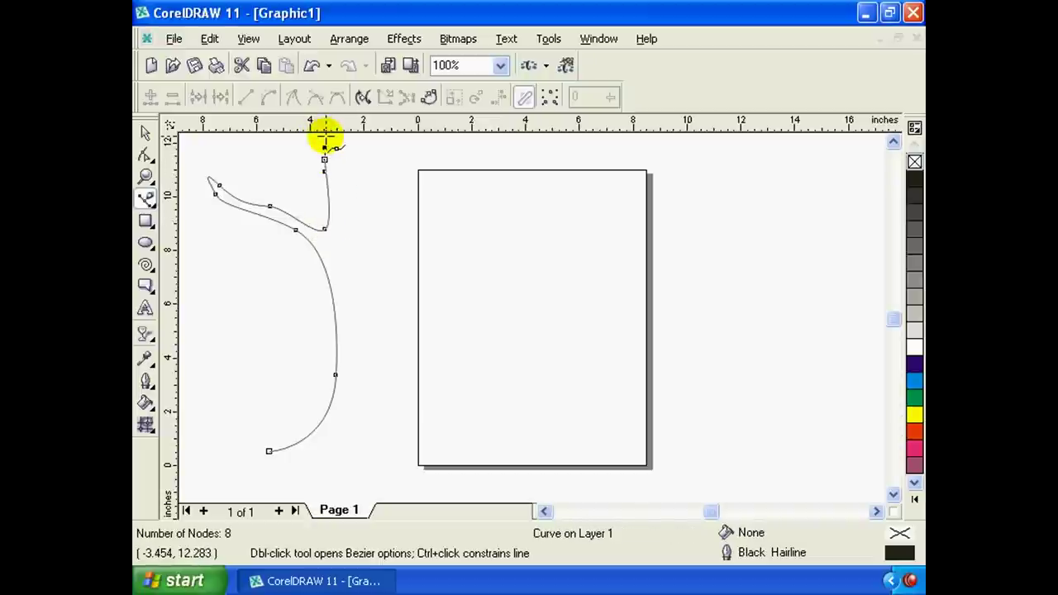
Add Bezier nodes across the trunk top and down its right side to the fork.
{"action": "left_click", "coordinate": [324, 135]}
{"action": "left_click", "coordinate": [354, 135]}
{"action": "left_click_drag", "start_coordinate": [360, 234], "coordinate": [361, 260]}
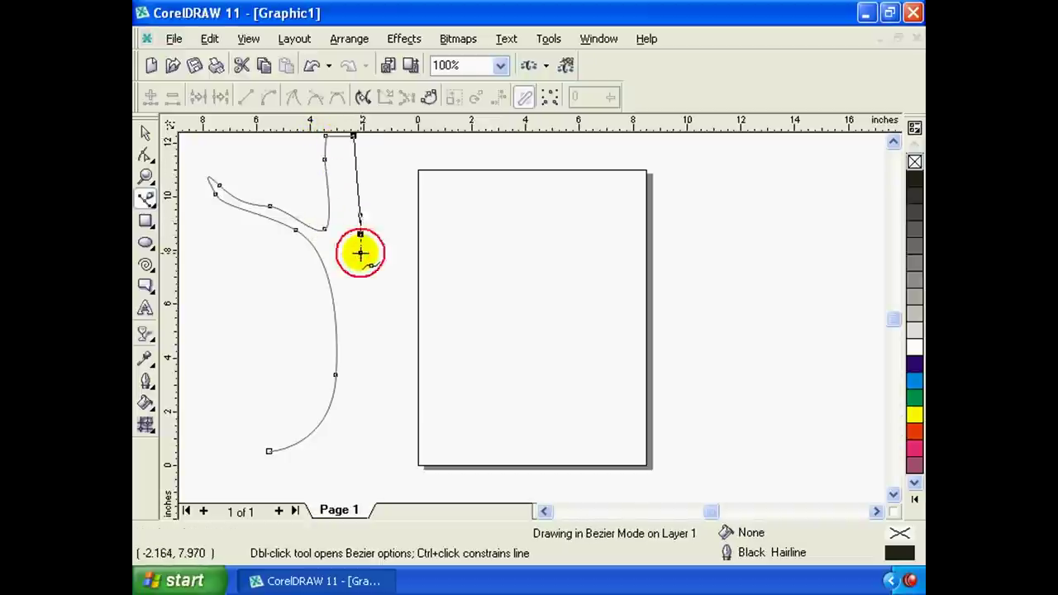
{"action": "mouse_move", "coordinate": [371, 315]}
{"action": "left_mouse_down"}
{"action": "mouse_move", "coordinate": [377, 339]}
{"action": "mouse_move", "coordinate": [409, 298]}
{"action": "left_mouse_up"}
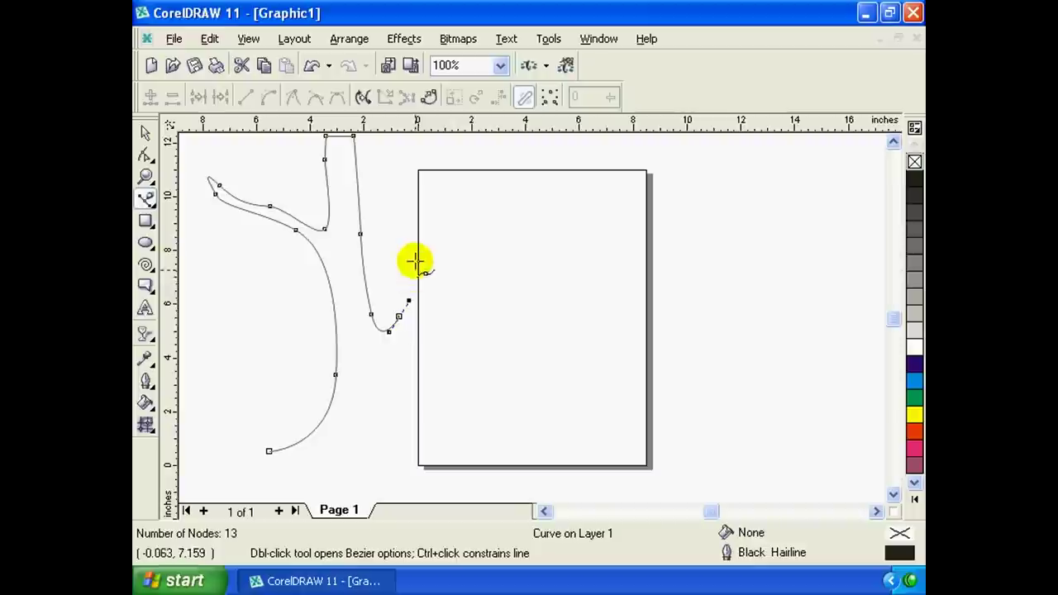
{"action": "left_click_drag", "start_coordinate": [420, 237], "coordinate": [410, 154]}
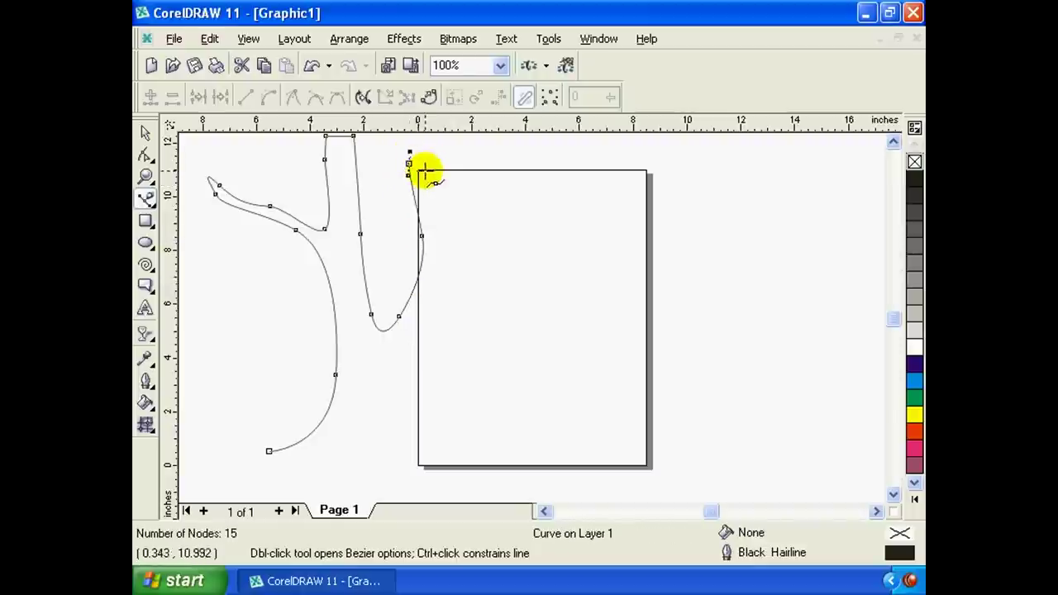
Draw the right branches and the trunk's right edge down to the base.
{"action": "left_click_drag", "start_coordinate": [419, 189], "coordinate": [433, 240]}
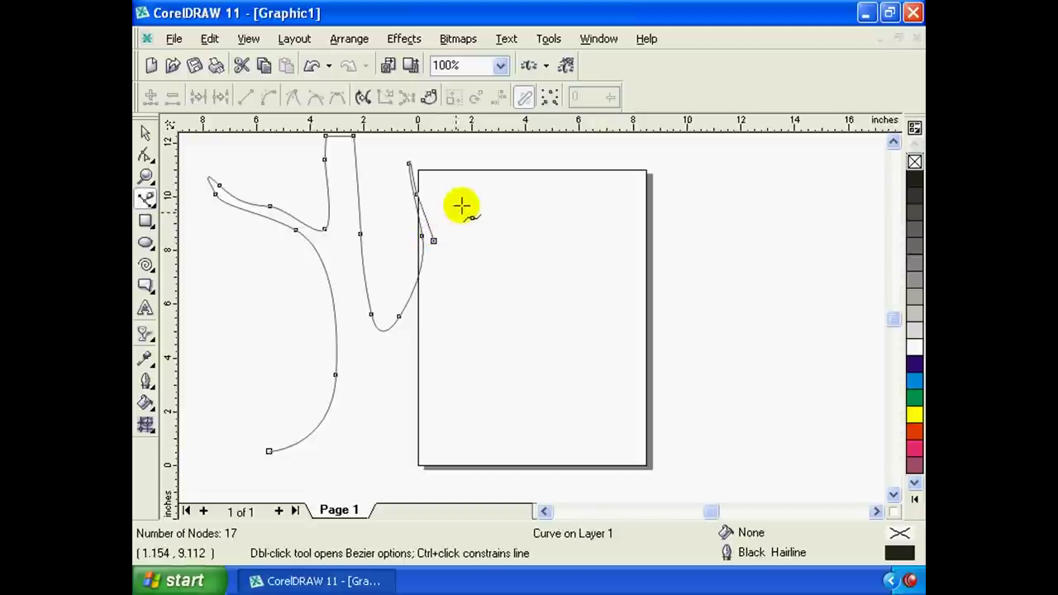
{"action": "mouse_move", "coordinate": [493, 180]}
{"action": "left_mouse_down"}
{"action": "mouse_move", "coordinate": [520, 161]}
{"action": "mouse_move", "coordinate": [551, 161]}
{"action": "left_mouse_up"}
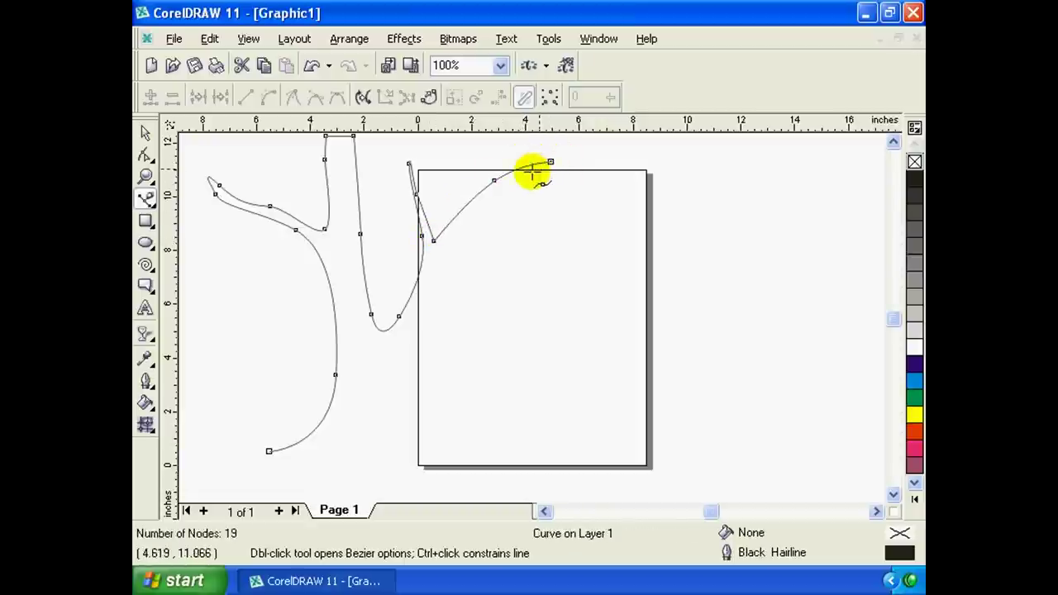
{"action": "left_click_drag", "start_coordinate": [498, 187], "coordinate": [432, 253]}
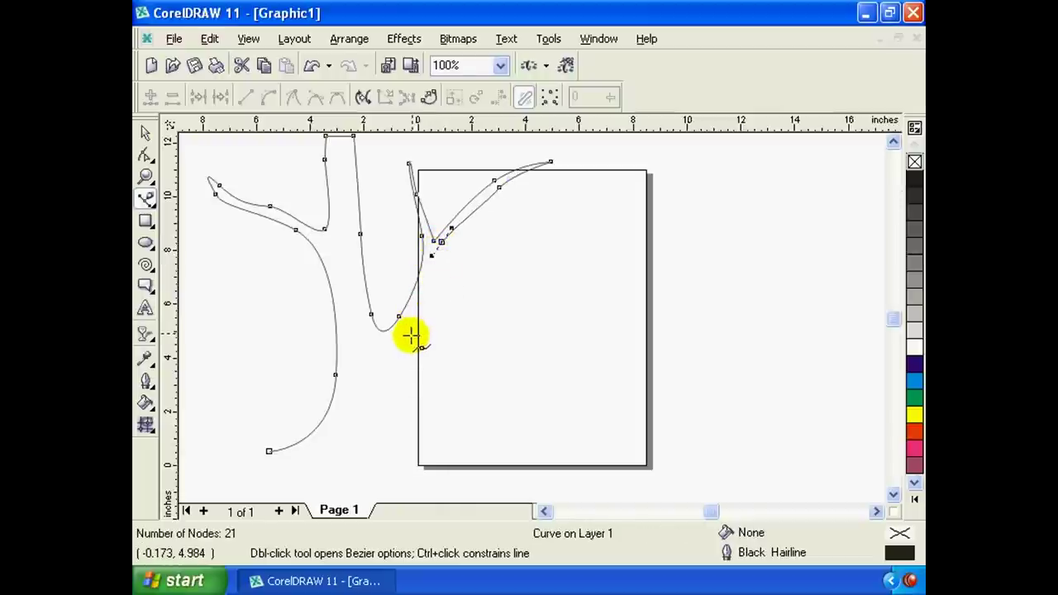
{"action": "left_click_drag", "start_coordinate": [386, 355], "coordinate": [358, 388]}
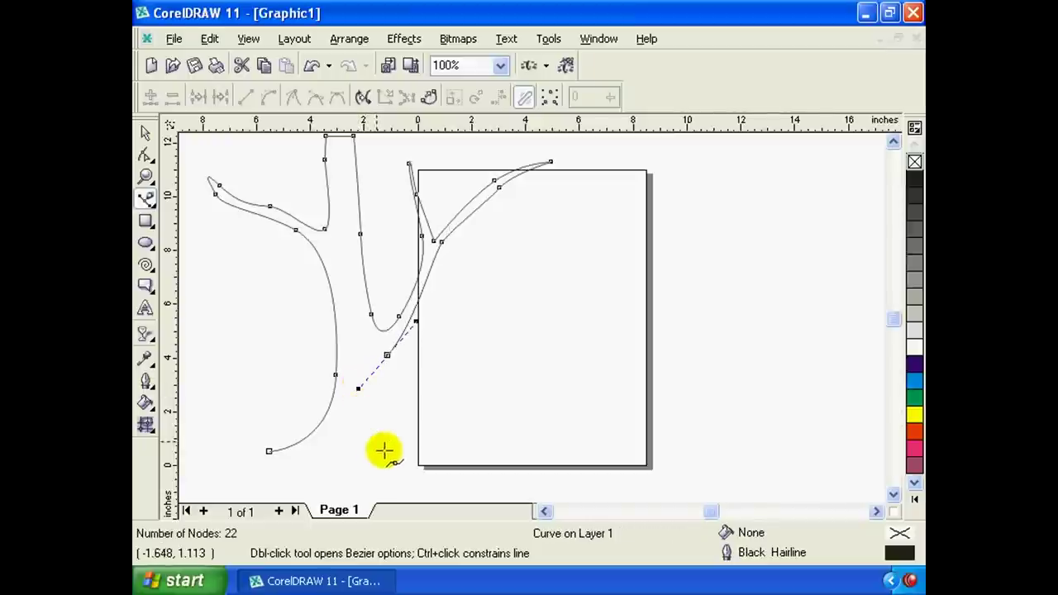
{"action": "mouse_move", "coordinate": [408, 442]}
{"action": "left_mouse_down"}
{"action": "mouse_move", "coordinate": [417, 463]}
{"action": "mouse_move", "coordinate": [452, 454]}
{"action": "mouse_move", "coordinate": [323, 466]}
{"action": "mouse_move", "coordinate": [319, 455]}
{"action": "mouse_move", "coordinate": [267, 447]}
{"action": "left_mouse_up"}
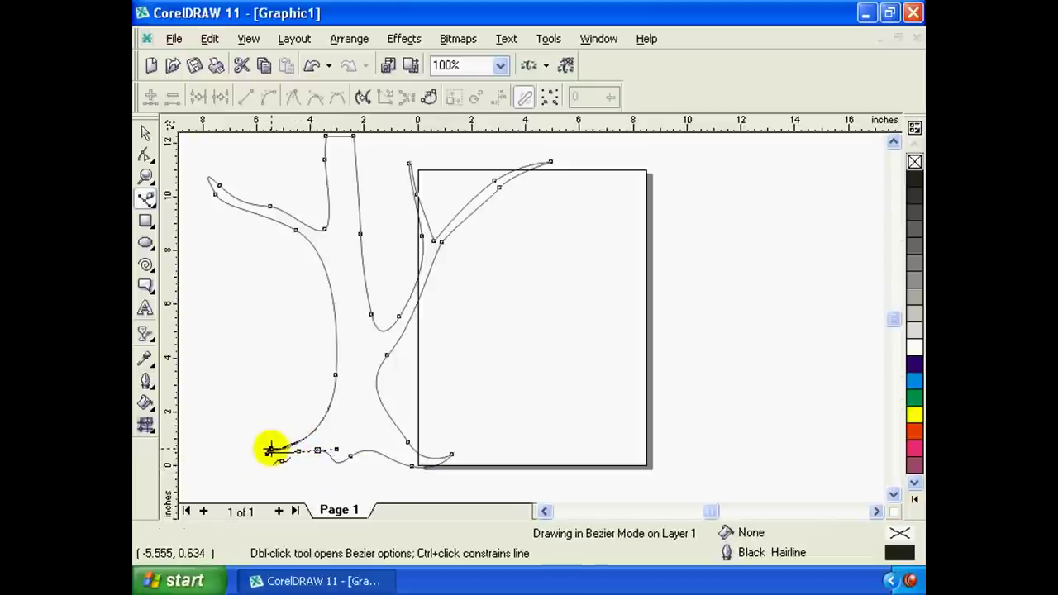
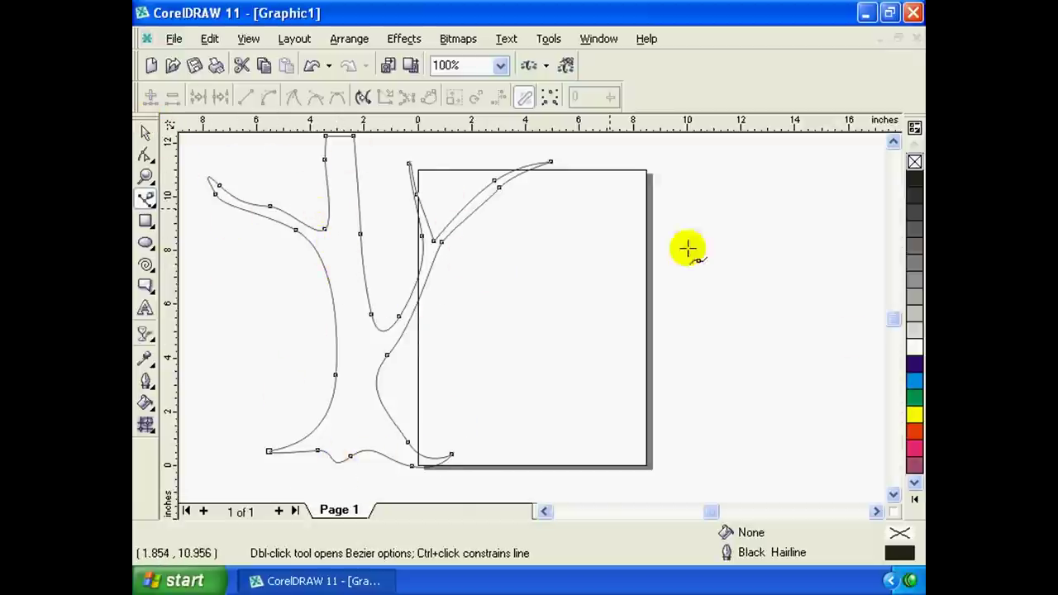
Fill the tree shape purple, then pick the Artistic Media Tool from the curve flyout.
{"action": "left_click", "coordinate": [913, 465]}
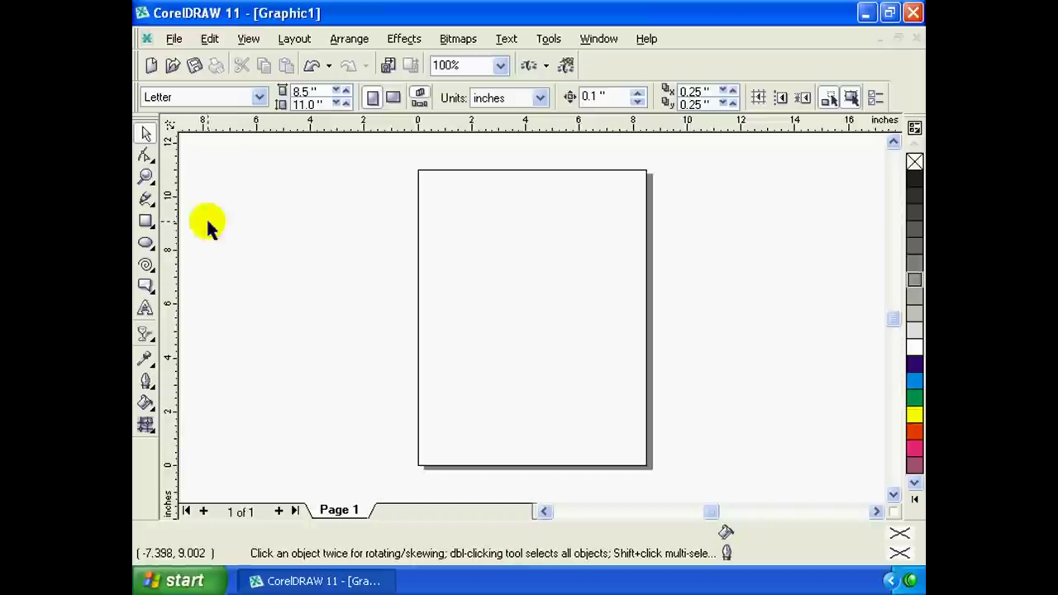
{"action": "left_click", "coordinate": [152, 207]}
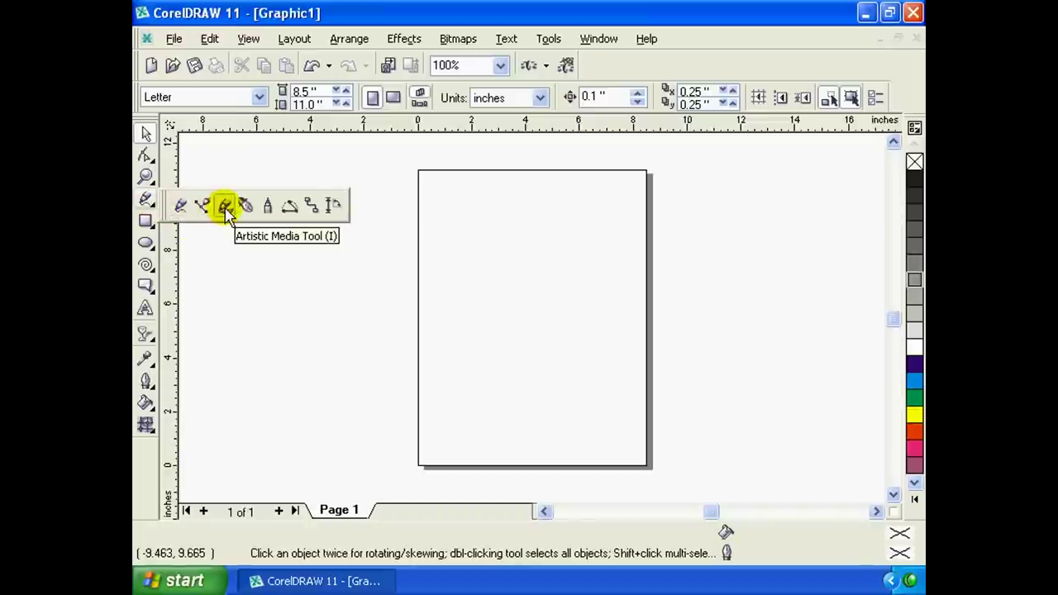
{"action": "left_click", "coordinate": [226, 210]}
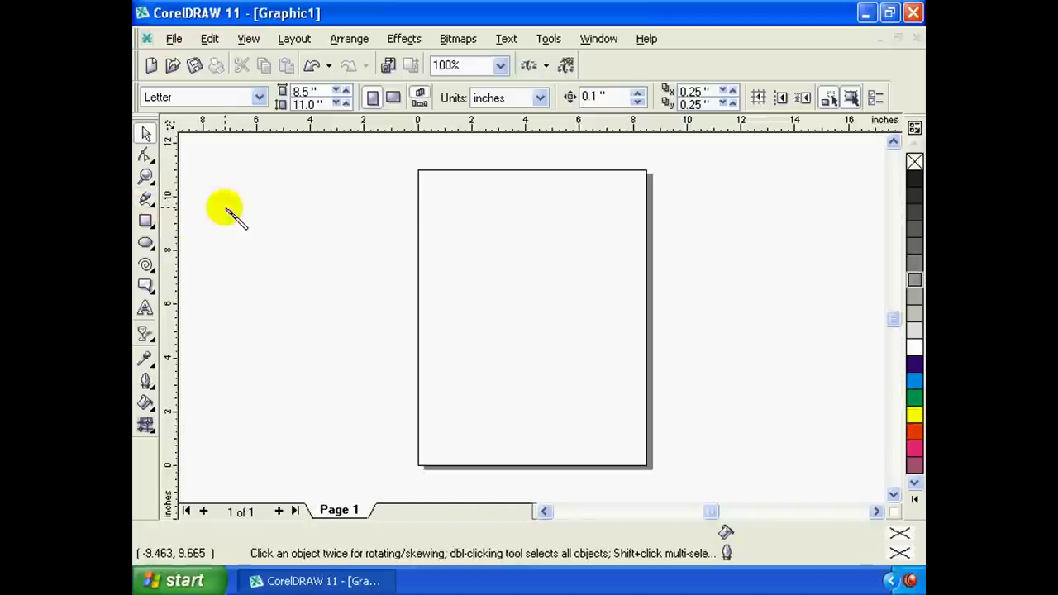
{"action": "left_click", "coordinate": [146, 205]}
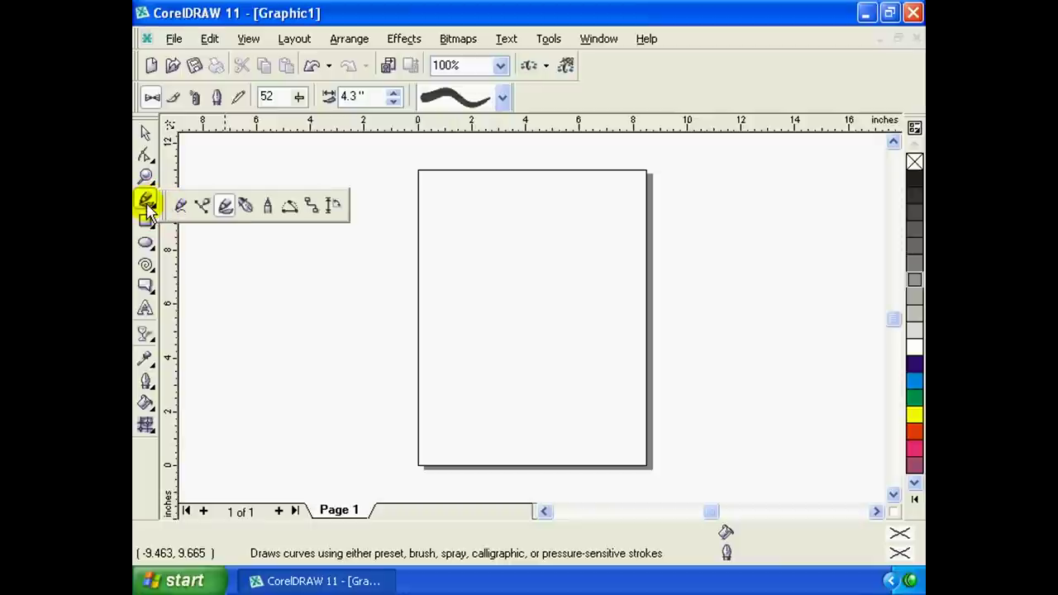
Draw four looping freehand preset strokes across the Letter page and beyond its edges.
{"action": "left_click", "coordinate": [147, 208]}
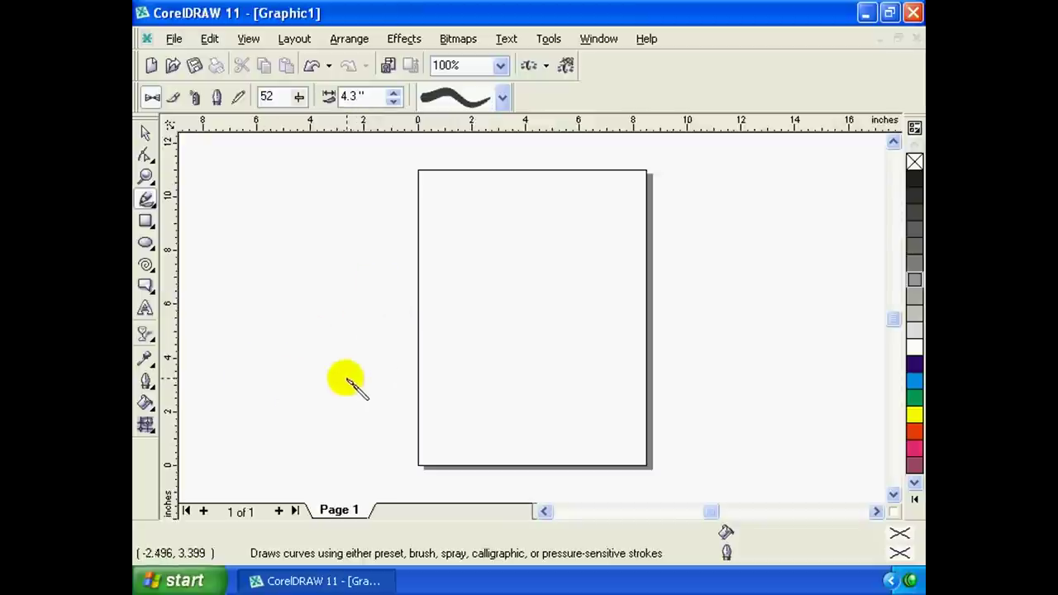
{"action": "mouse_move", "coordinate": [248, 401]}
{"action": "left_mouse_down"}
{"action": "mouse_move", "coordinate": [303, 295]}
{"action": "mouse_move", "coordinate": [438, 272]}
{"action": "mouse_move", "coordinate": [512, 237]}
{"action": "left_mouse_up"}
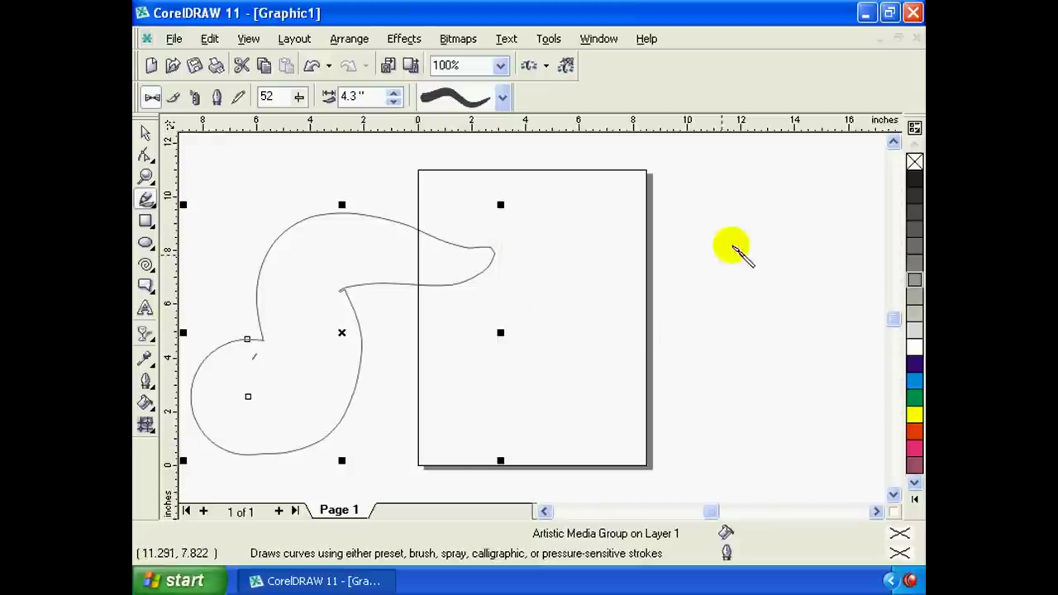
{"action": "mouse_move", "coordinate": [735, 217]}
{"action": "left_mouse_down"}
{"action": "mouse_move", "coordinate": [703, 308]}
{"action": "mouse_move", "coordinate": [460, 361]}
{"action": "left_mouse_up"}
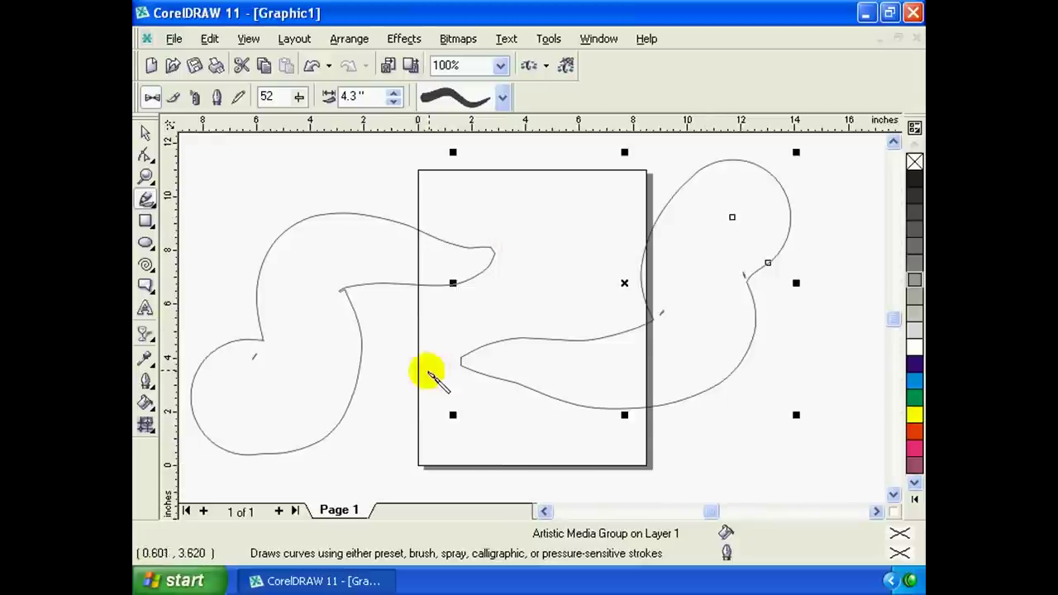
{"action": "mouse_move", "coordinate": [585, 198]}
{"action": "left_mouse_down"}
{"action": "mouse_move", "coordinate": [533, 268]}
{"action": "mouse_move", "coordinate": [371, 307]}
{"action": "left_mouse_up"}
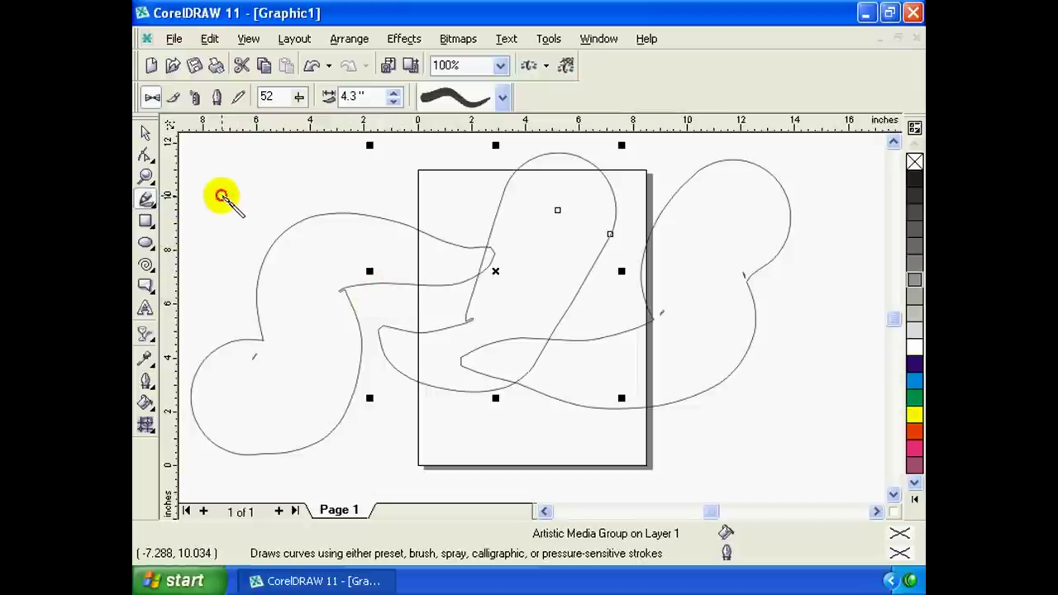
{"action": "left_click_drag", "start_coordinate": [224, 195], "coordinate": [472, 376]}
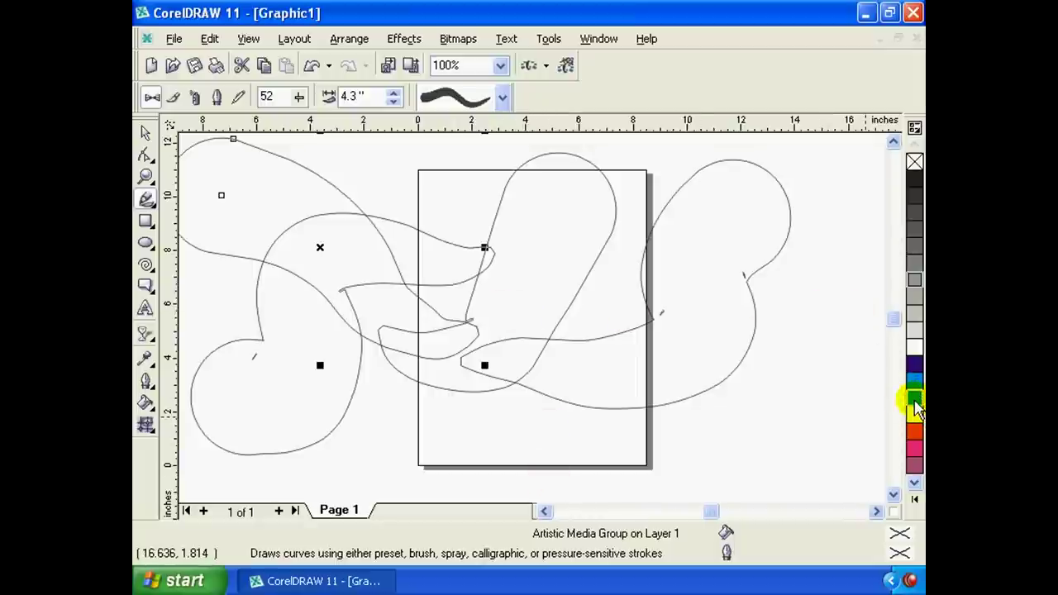
Fill the strokes from the palette: upper-left green, middle grey, right blue, left yellow.
{"action": "left_click", "coordinate": [914, 398]}
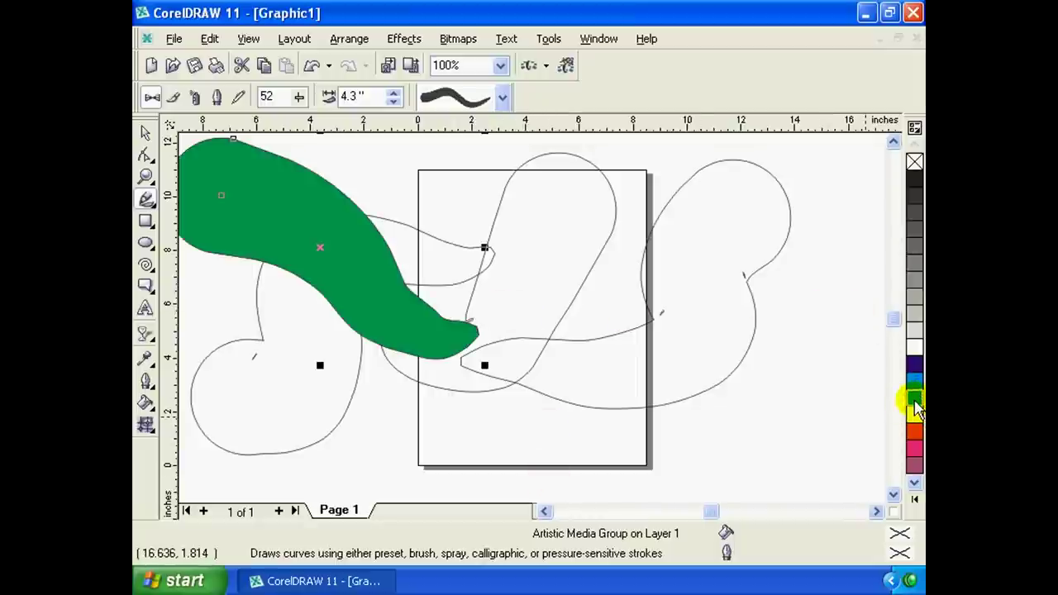
{"action": "left_click", "coordinate": [149, 135]}
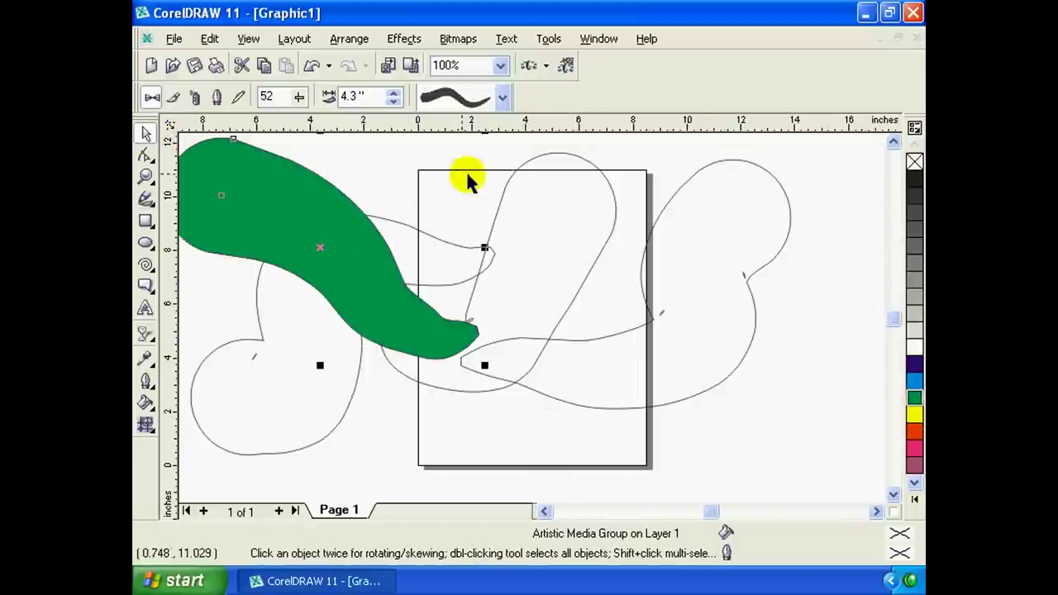
{"action": "left_click", "coordinate": [519, 190]}
{"action": "left_click", "coordinate": [914, 296]}
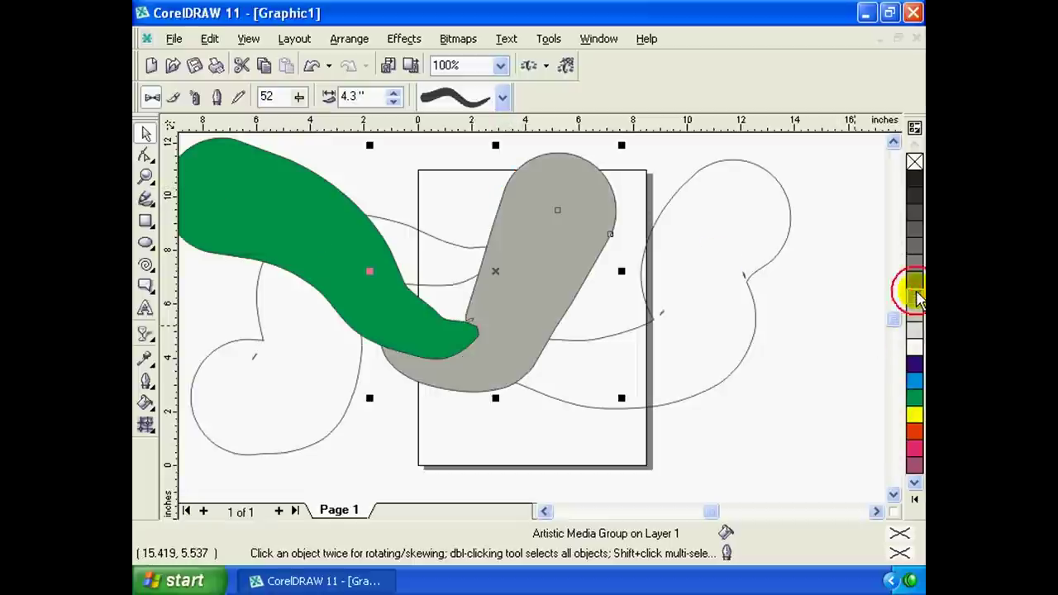
{"action": "left_click", "coordinate": [741, 340]}
{"action": "left_click", "coordinate": [914, 380]}
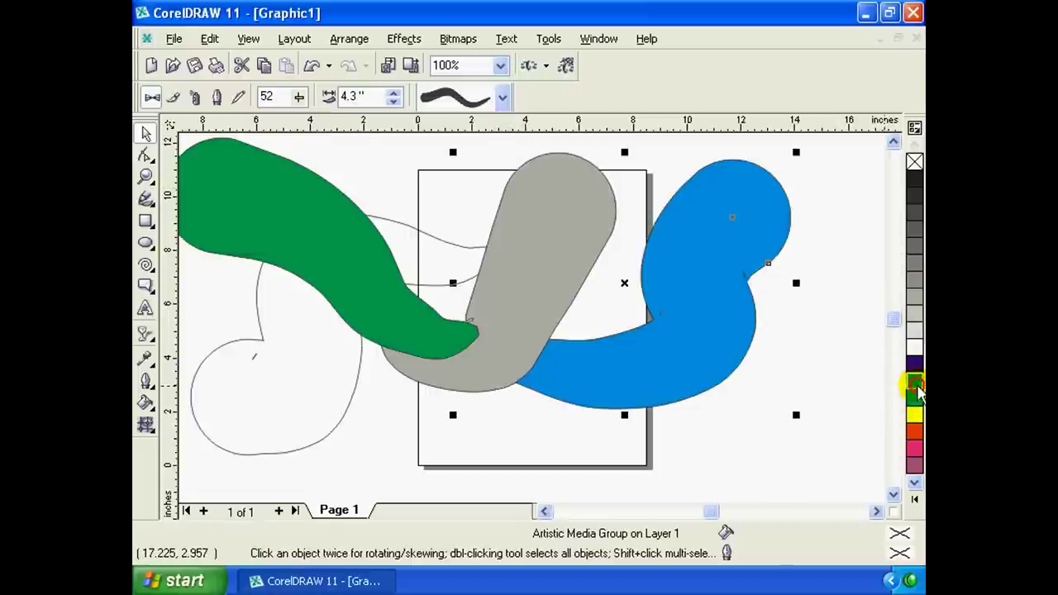
{"action": "left_click", "coordinate": [767, 410]}
{"action": "left_click", "coordinate": [248, 409]}
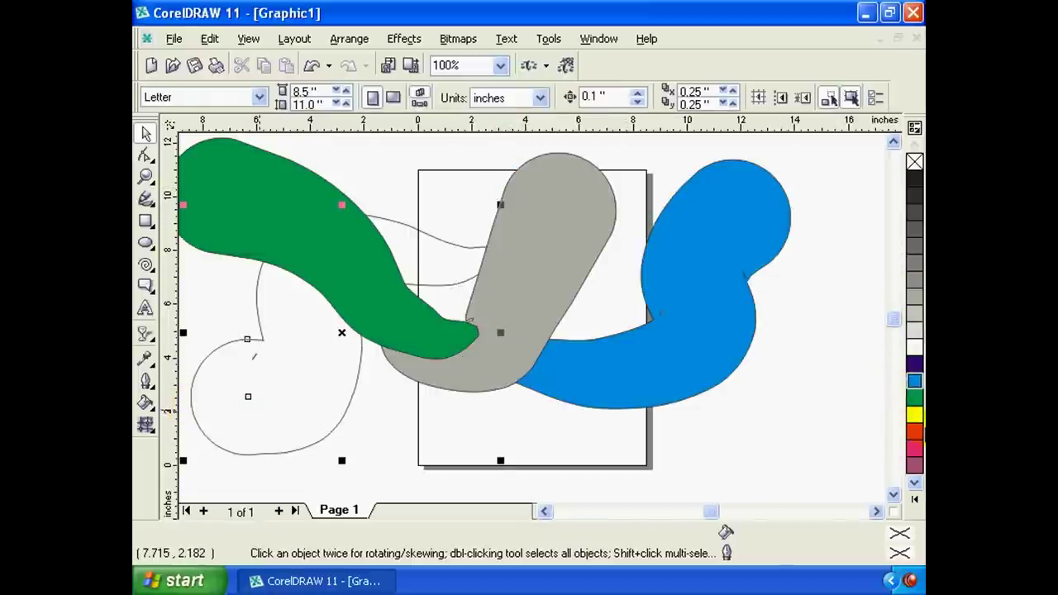
{"action": "left_click", "coordinate": [914, 414]}
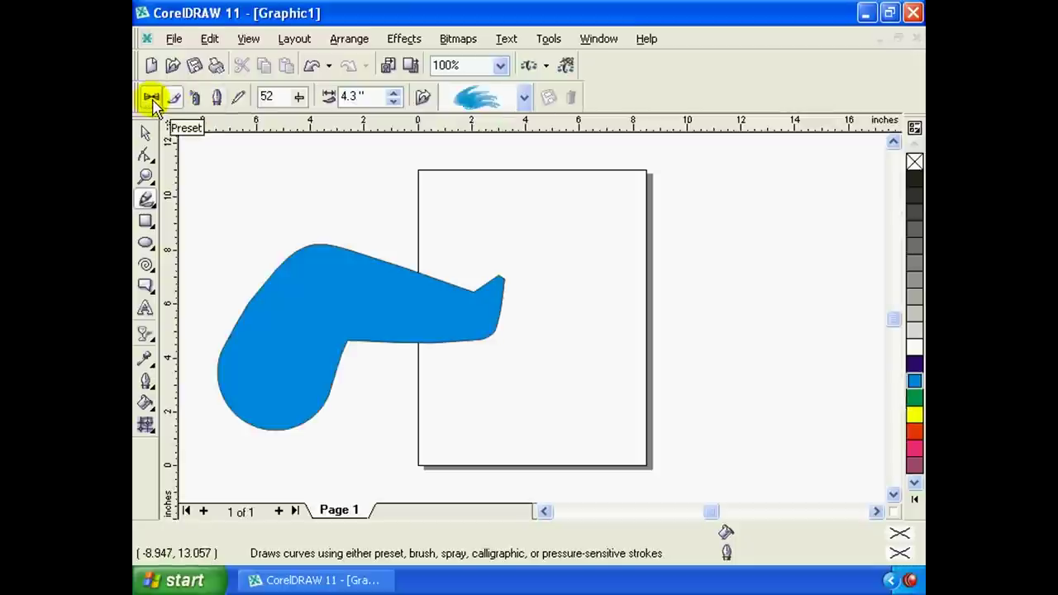
Draw a looping preset curl right of the blue shape and fill it green.
{"action": "left_click", "coordinate": [152, 99]}
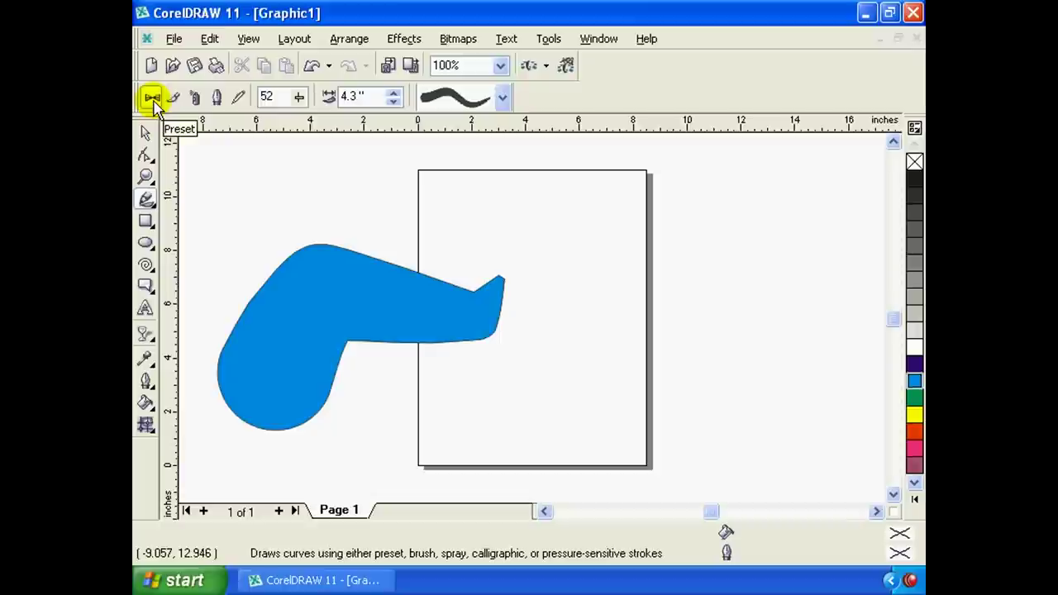
{"action": "left_click_drag", "start_coordinate": [689, 202], "coordinate": [509, 304]}
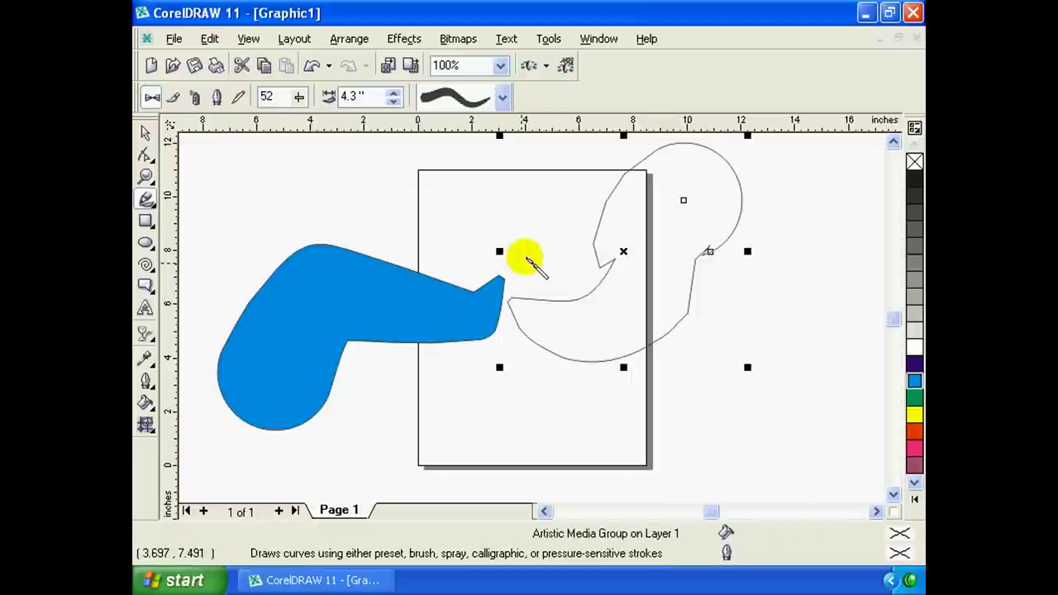
{"action": "left_click", "coordinate": [914, 380]}
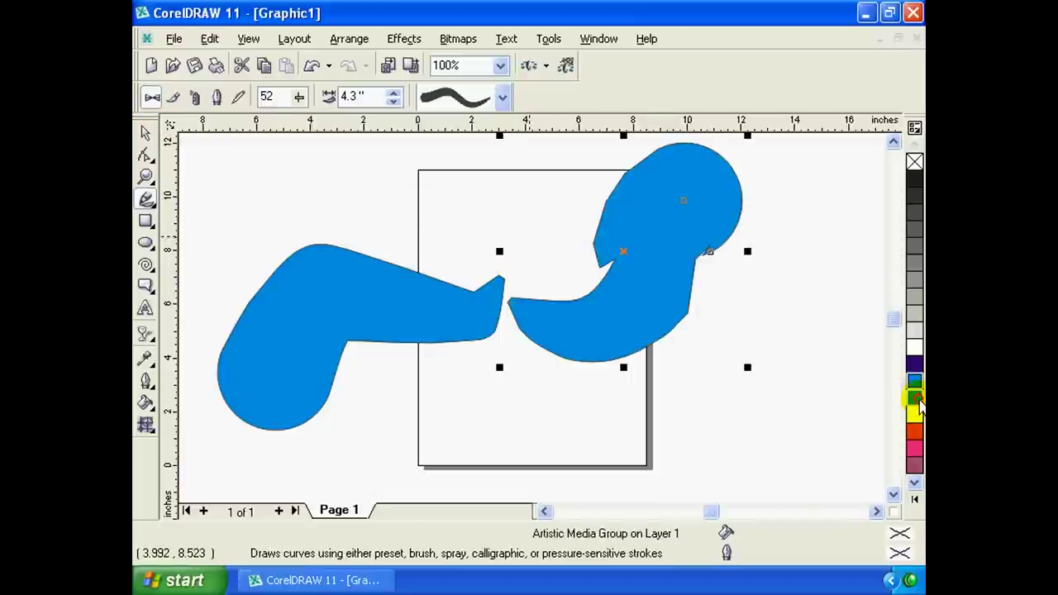
{"action": "left_click", "coordinate": [914, 397]}
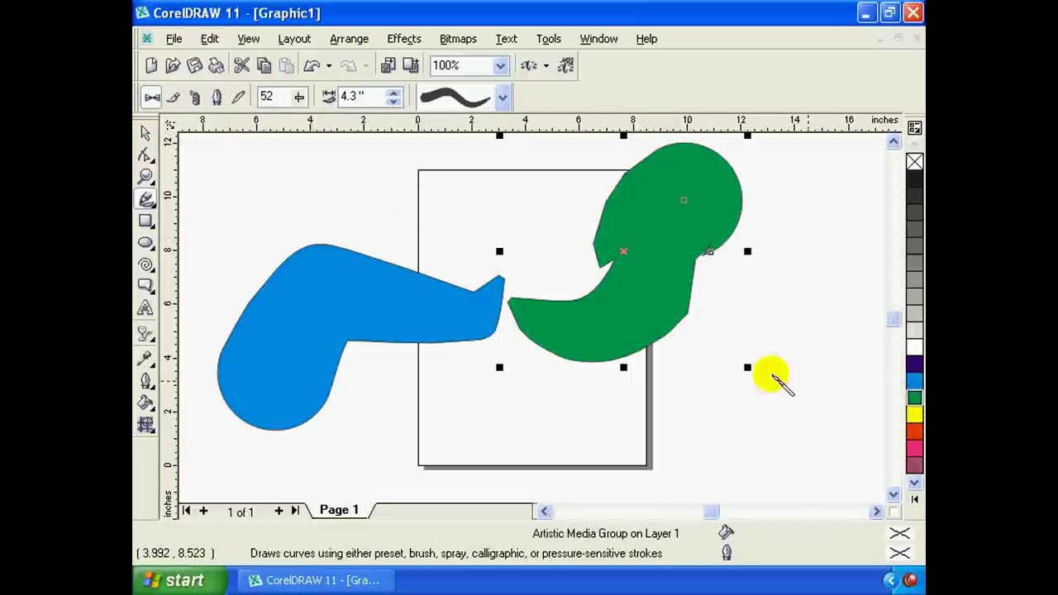
{"action": "left_click", "coordinate": [178, 98]}
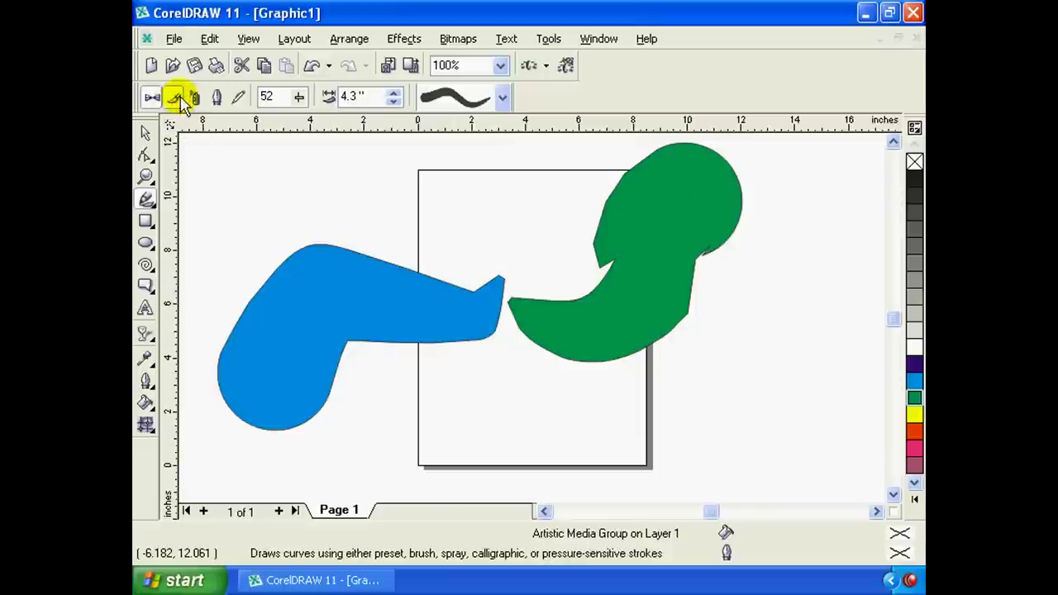
Paint four blue splash brush strokes above the shape, right of the page and near its bottom.
{"action": "mouse_move", "coordinate": [403, 194]}
{"action": "left_mouse_down"}
{"action": "mouse_move", "coordinate": [372, 337]}
{"action": "mouse_move", "coordinate": [355, 273]}
{"action": "left_mouse_up"}
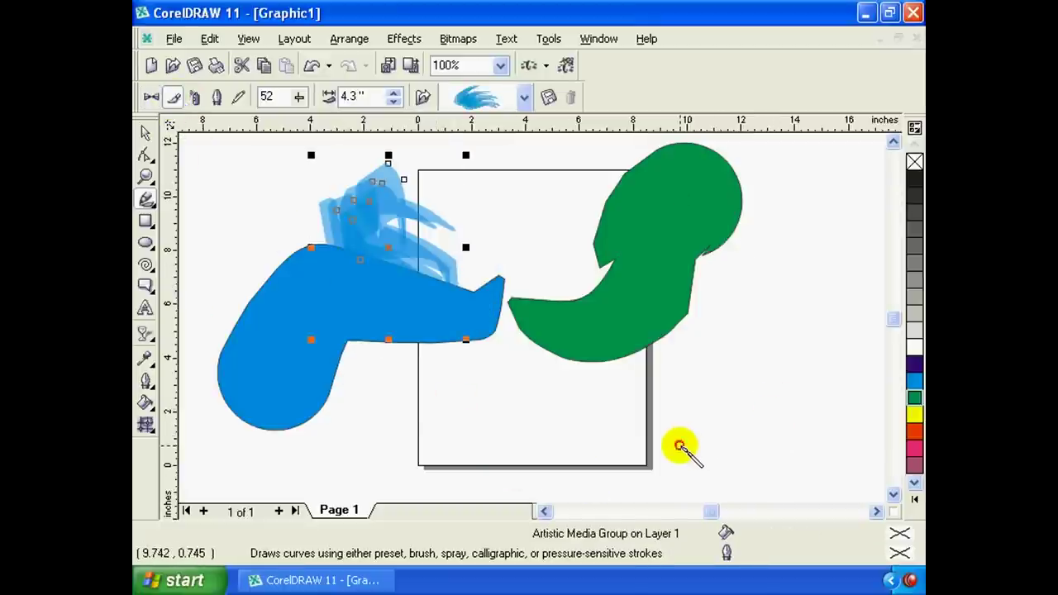
{"action": "left_click_drag", "start_coordinate": [678, 446], "coordinate": [795, 350]}
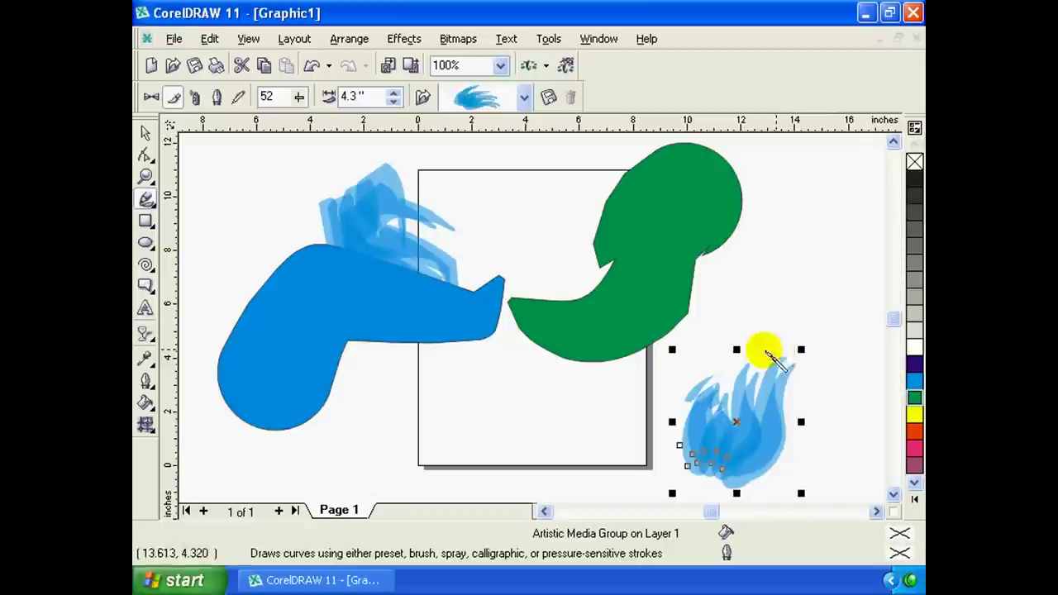
{"action": "mouse_move", "coordinate": [516, 393]}
{"action": "left_mouse_down"}
{"action": "mouse_move", "coordinate": [465, 406]}
{"action": "mouse_move", "coordinate": [413, 446]}
{"action": "left_mouse_up"}
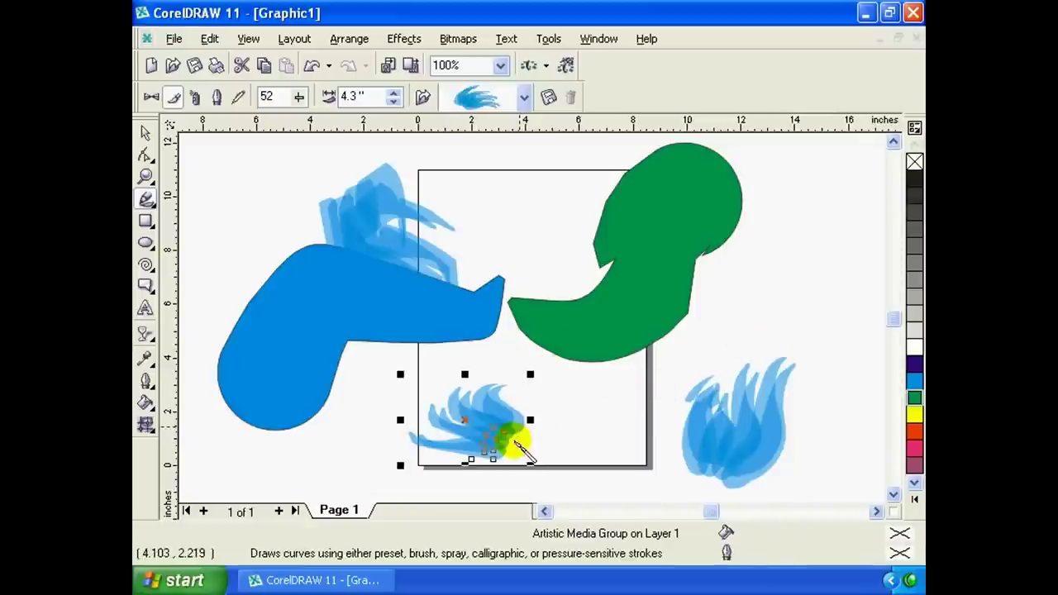
{"action": "left_click_drag", "start_coordinate": [507, 433], "coordinate": [514, 326]}
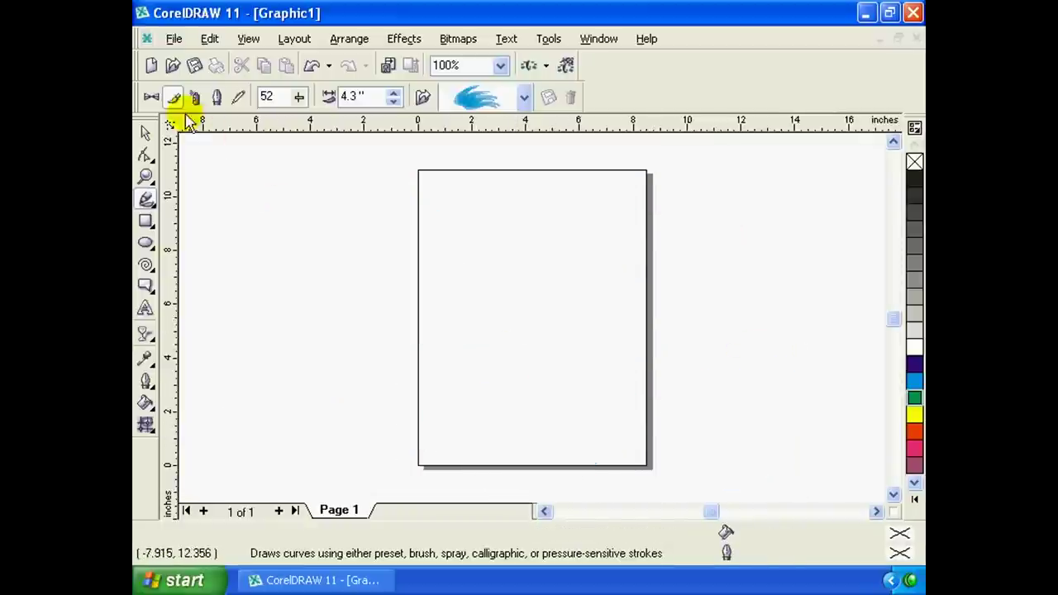
Paint blue brush strokes with Freehand Smoothing set to 17, then 0, then 100.
{"action": "left_click", "coordinate": [173, 98]}
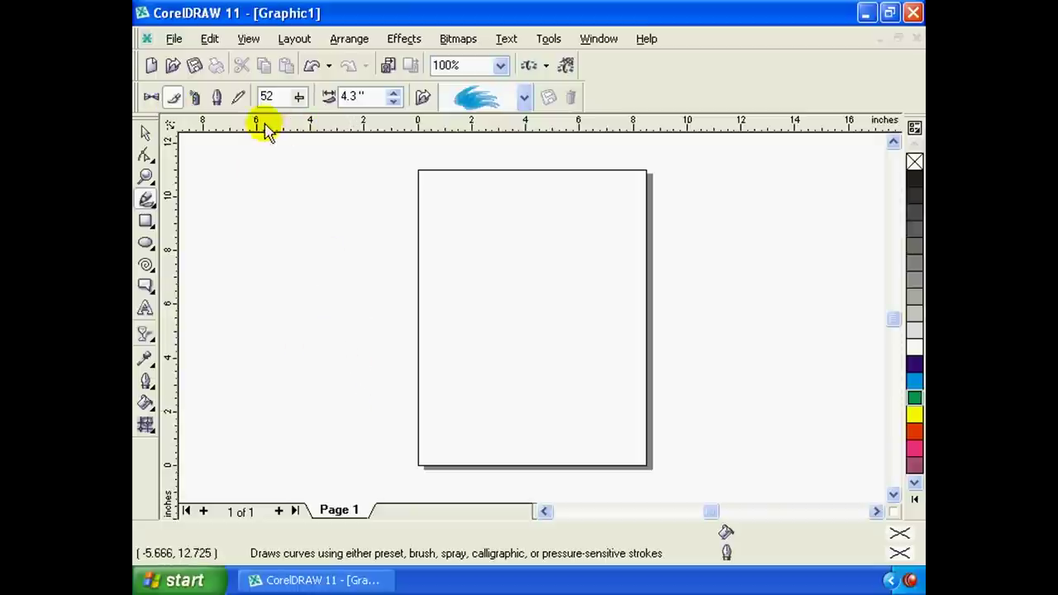
{"action": "left_click", "coordinate": [299, 97]}
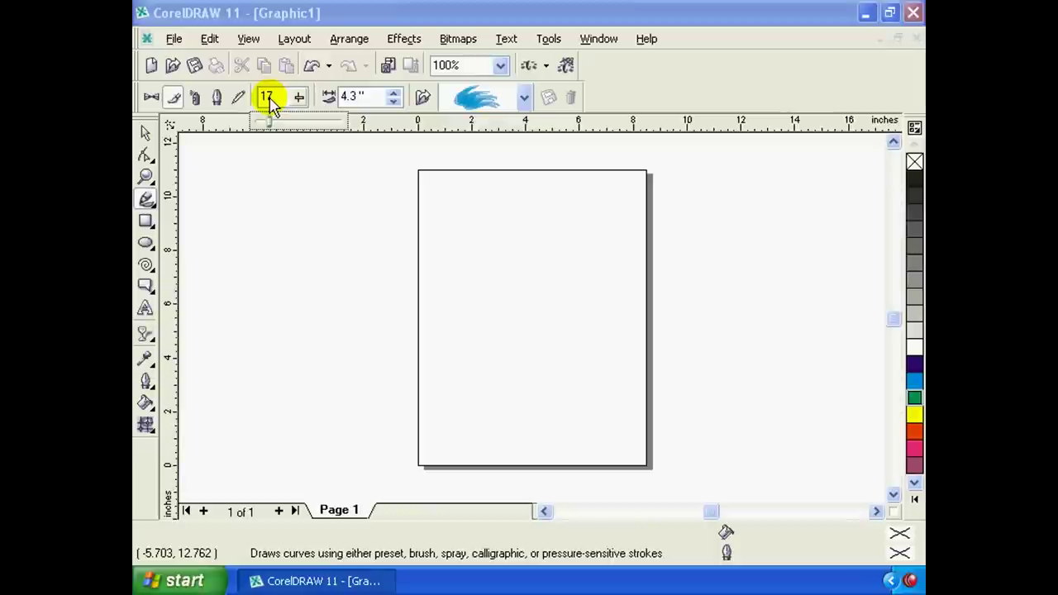
{"action": "left_click_drag", "start_coordinate": [281, 103], "coordinate": [307, 105]}
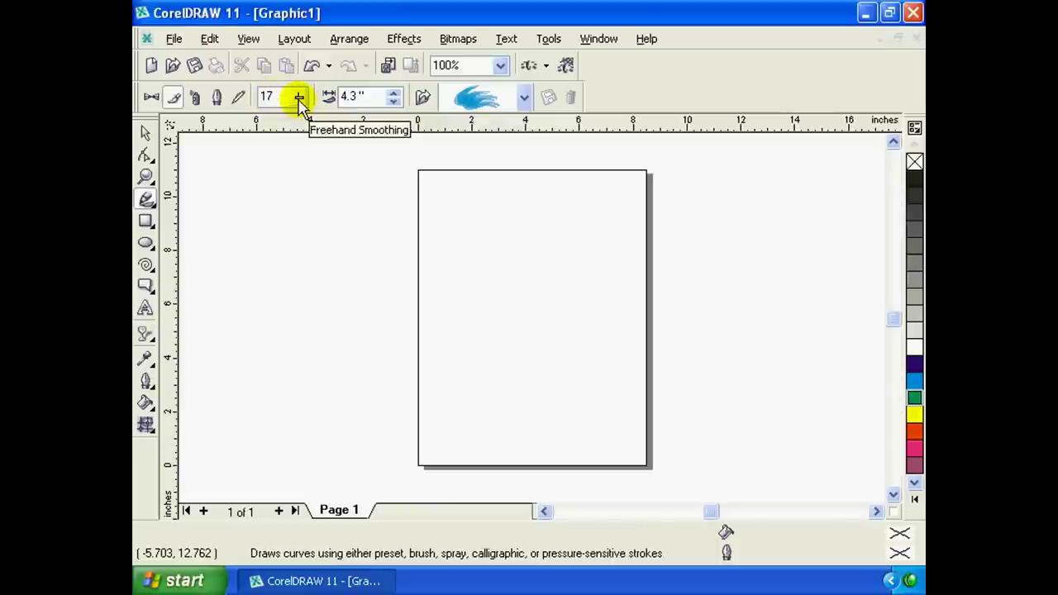
{"action": "left_click_drag", "start_coordinate": [295, 338], "coordinate": [355, 265]}
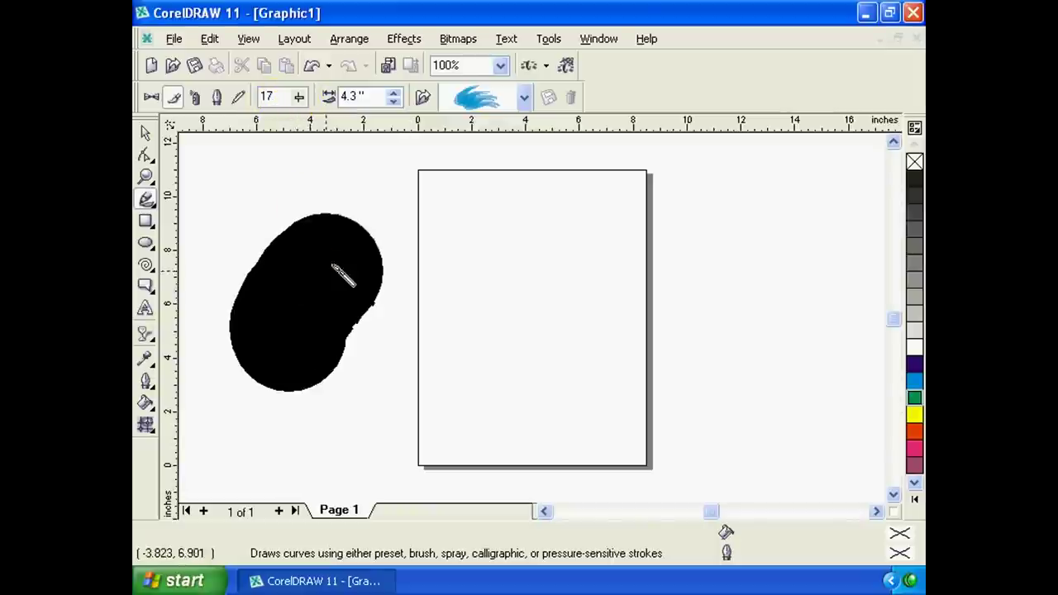
{"action": "left_click_drag", "start_coordinate": [296, 99], "coordinate": [248, 40]}
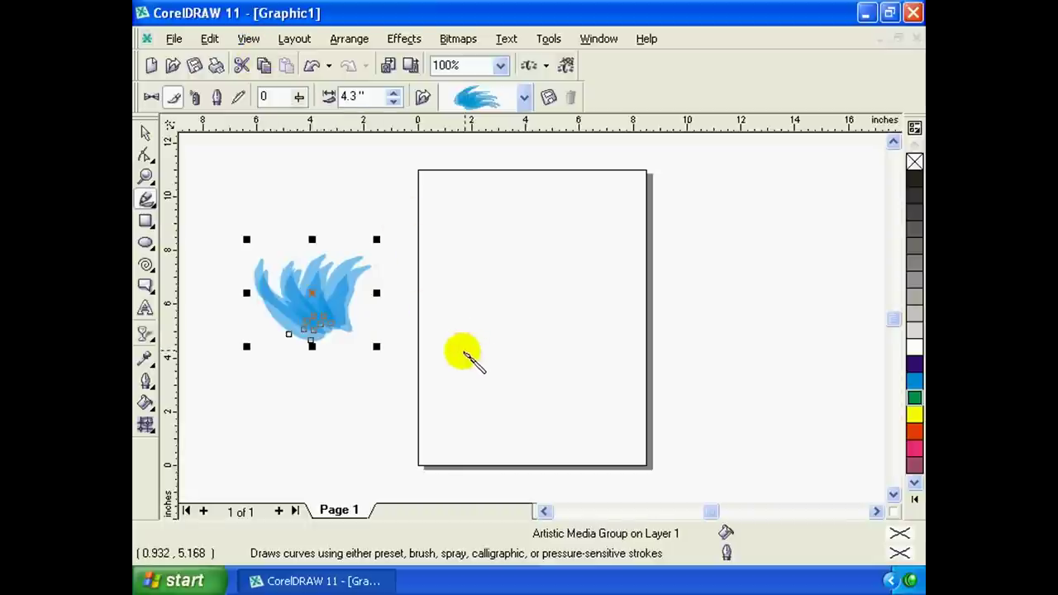
{"action": "left_click_drag", "start_coordinate": [465, 354], "coordinate": [417, 224]}
{"action": "left_click_drag", "start_coordinate": [604, 354], "coordinate": [673, 277]}
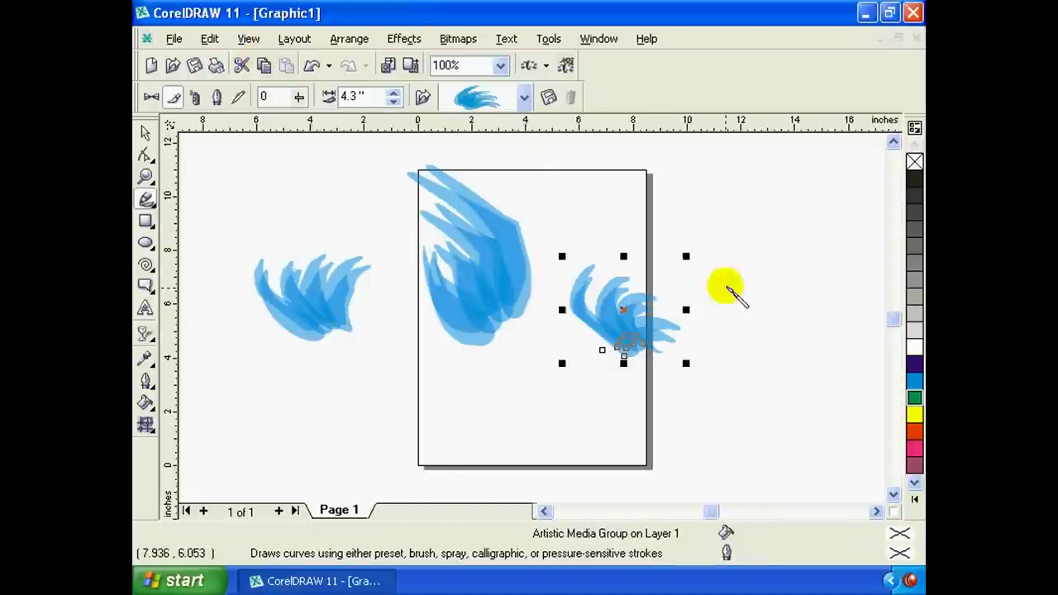
{"action": "mouse_move", "coordinate": [299, 98]}
{"action": "left_mouse_down"}
{"action": "mouse_move", "coordinate": [311, 118]}
{"action": "mouse_move", "coordinate": [406, 118]}
{"action": "left_mouse_up"}
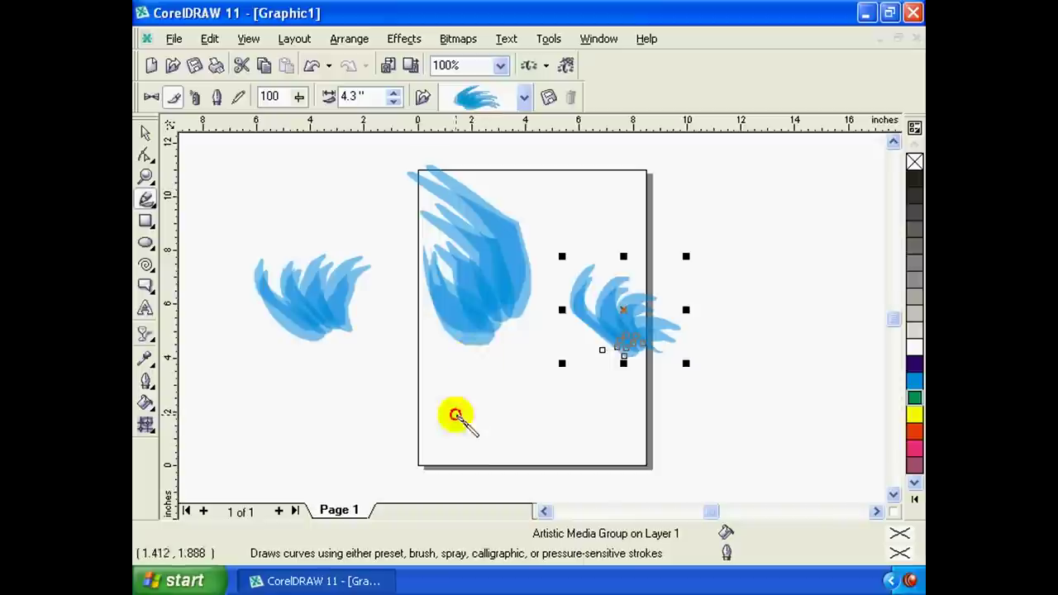
{"action": "left_click_drag", "start_coordinate": [460, 418], "coordinate": [357, 314]}
{"action": "left_click_drag", "start_coordinate": [752, 430], "coordinate": [719, 318]}
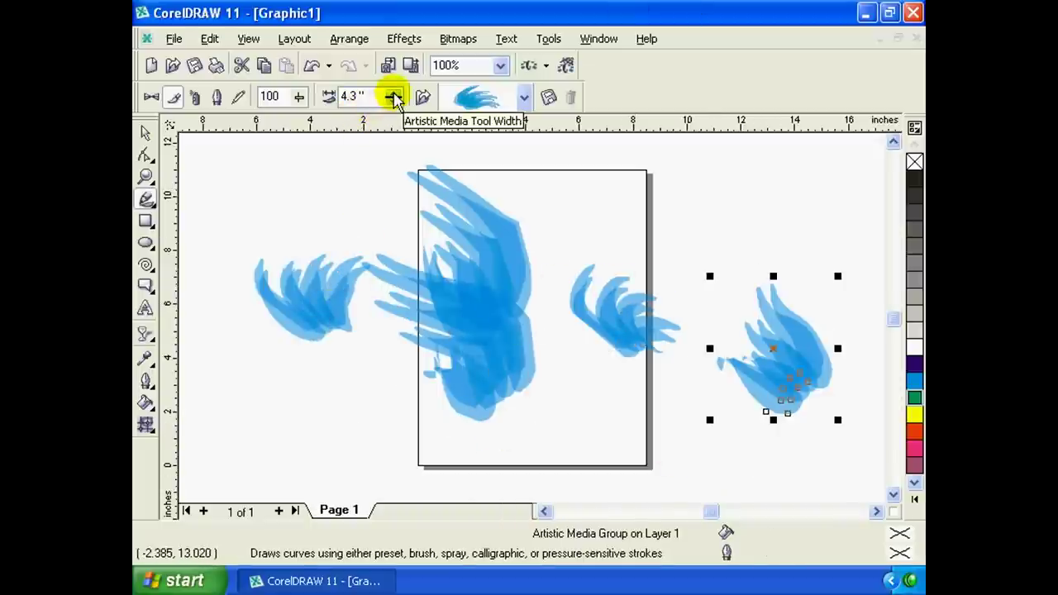
Reduce the Artistic Media brush width to 0.7 inch.
{"action": "left_click", "coordinate": [393, 97]}
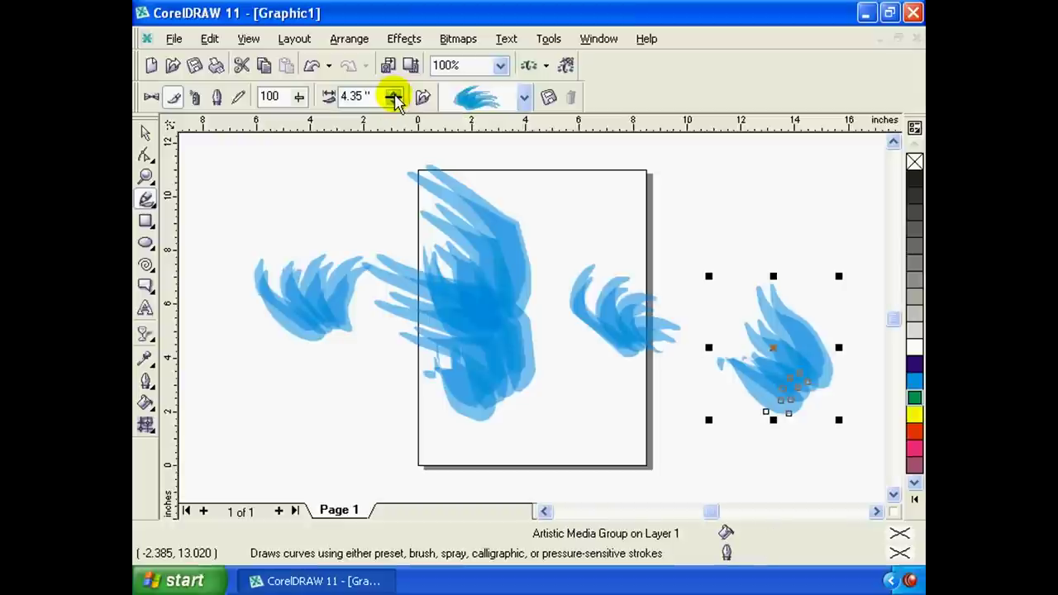
{"action": "left_click_drag", "start_coordinate": [394, 97], "coordinate": [402, 118]}
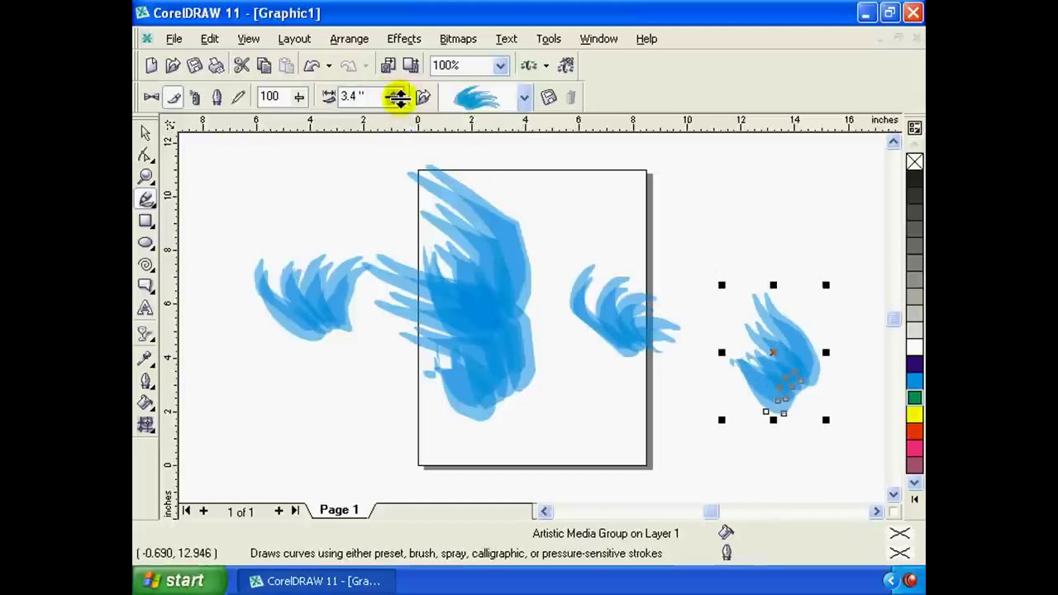
{"action": "left_click", "coordinate": [394, 97]}
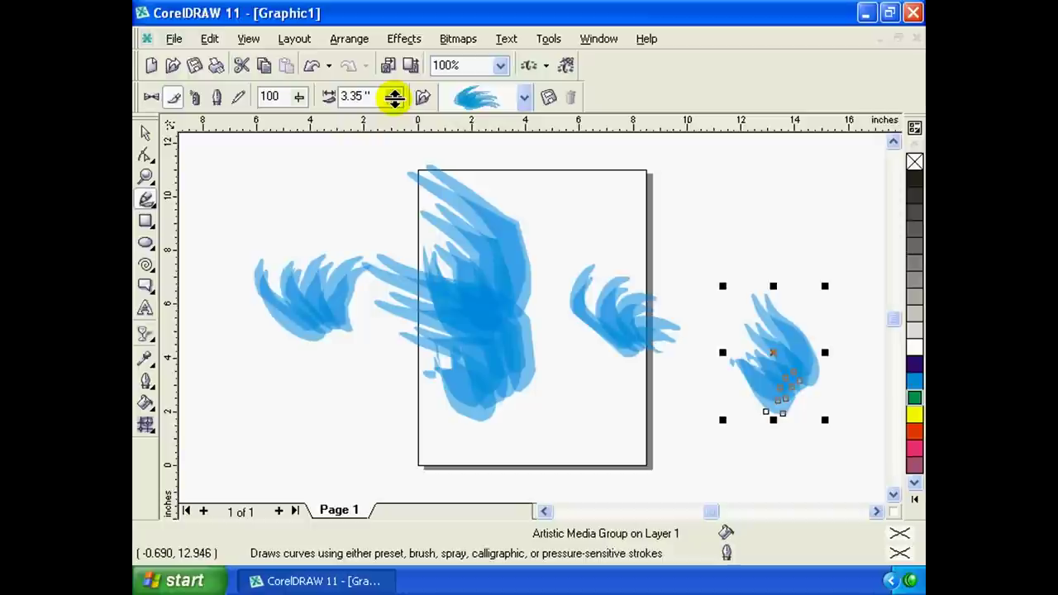
{"action": "left_click_drag", "start_coordinate": [394, 97], "coordinate": [389, 113]}
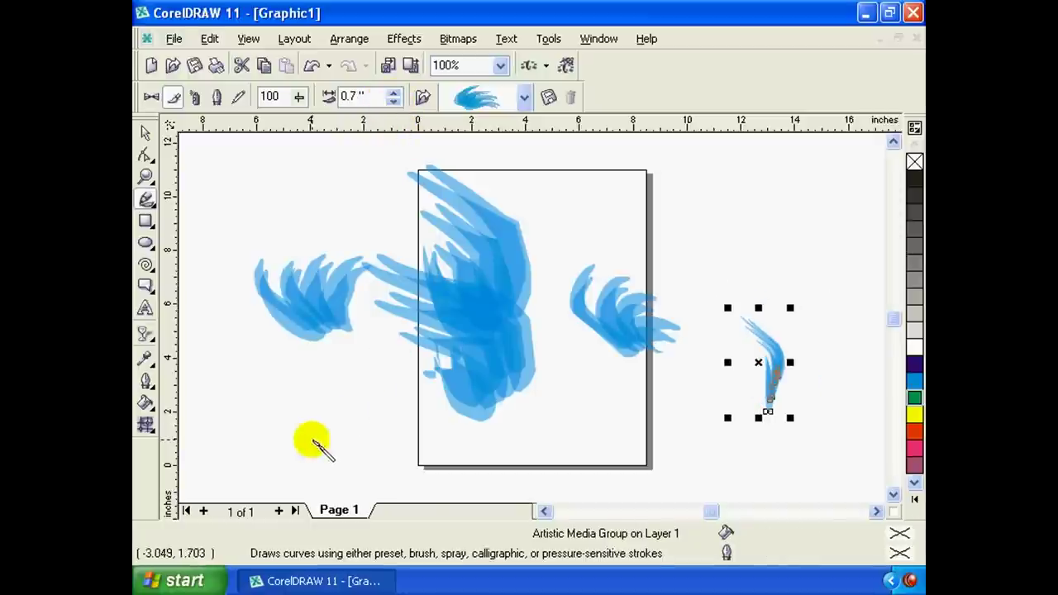
Paint two thin curved strokes, colouring the left one orange and the right one yellow.
{"action": "mouse_move", "coordinate": [225, 440]}
{"action": "left_mouse_down"}
{"action": "mouse_move", "coordinate": [220, 323]}
{"action": "mouse_move", "coordinate": [302, 190]}
{"action": "mouse_move", "coordinate": [300, 169]}
{"action": "left_mouse_up"}
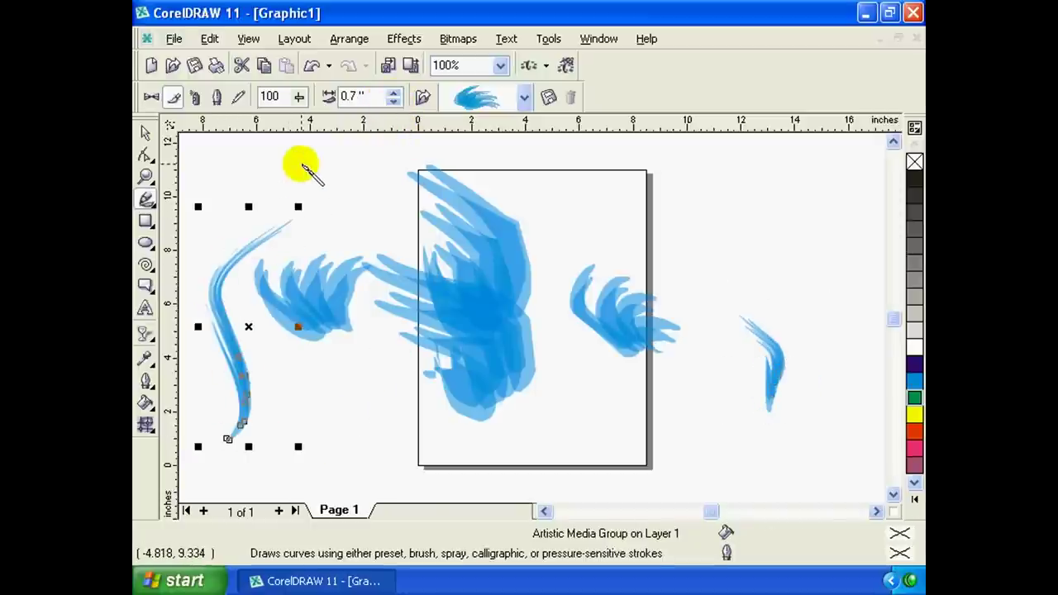
{"action": "left_click", "coordinate": [914, 438]}
{"action": "left_click_drag", "start_coordinate": [714, 453], "coordinate": [745, 268]}
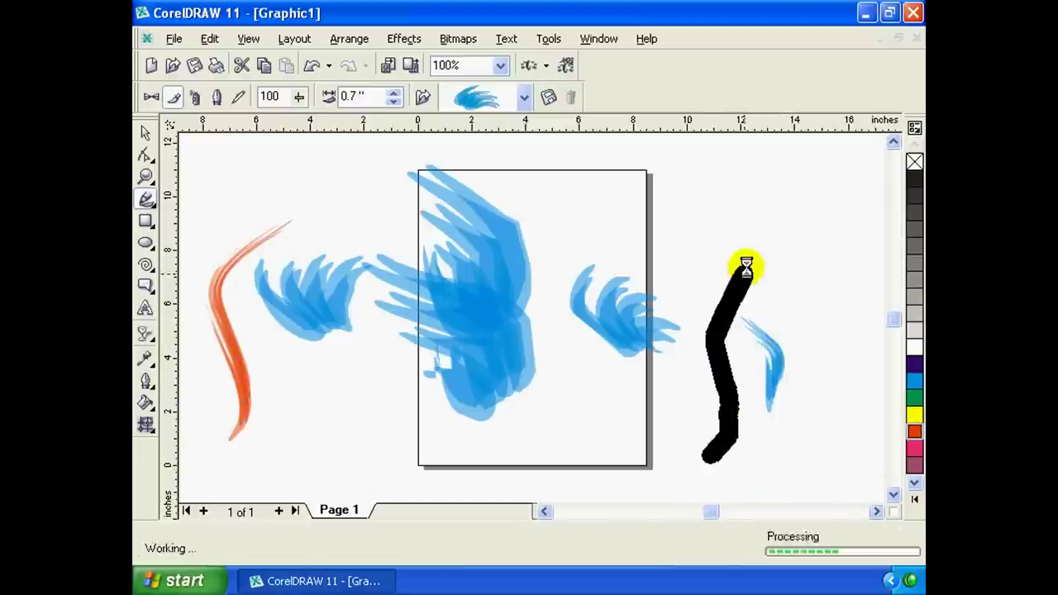
{"action": "left_click", "coordinate": [913, 413]}
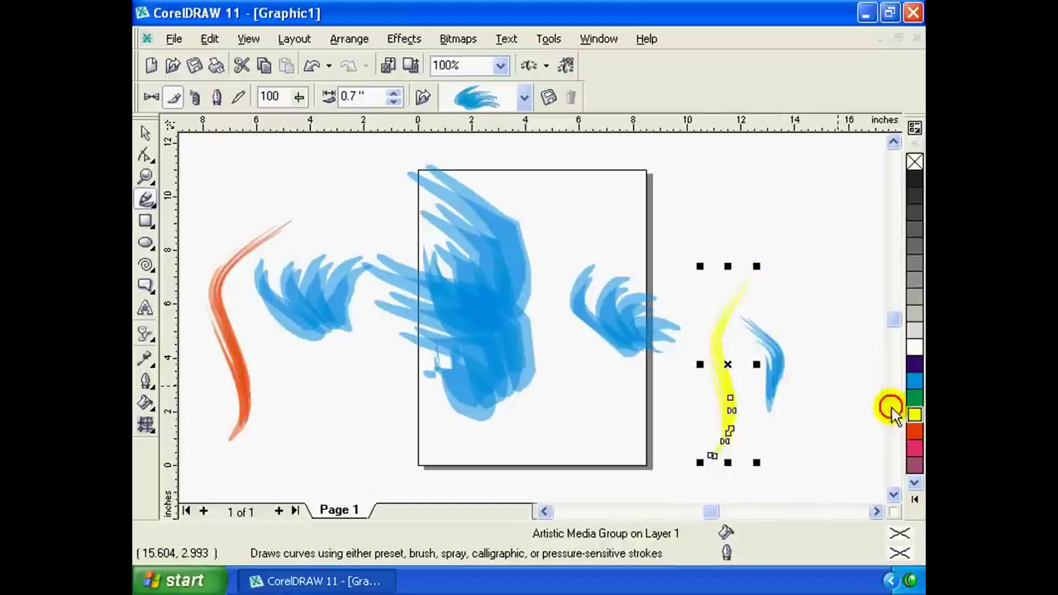
Choose a speckled style from the Brush Stroke List and paint a long stroke across the page.
{"action": "left_click", "coordinate": [526, 97]}
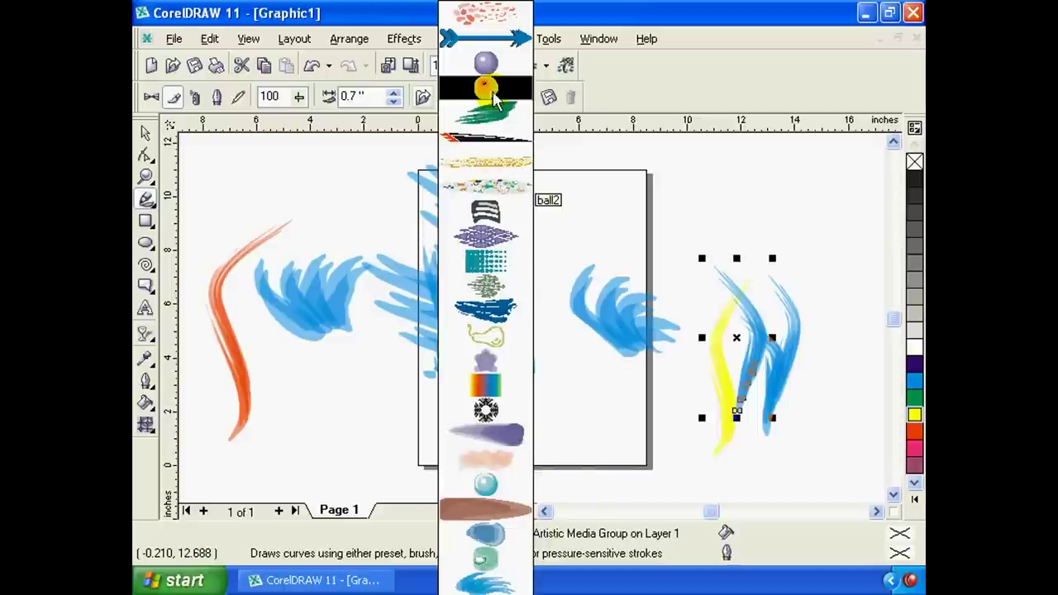
{"action": "left_click", "coordinate": [475, 139]}
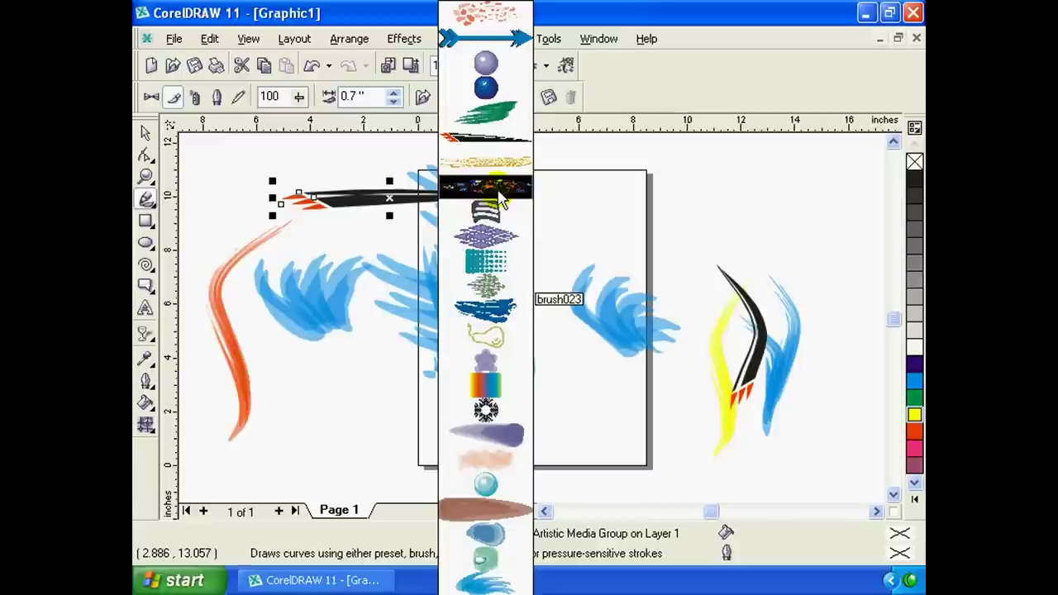
{"action": "left_click", "coordinate": [500, 198]}
{"action": "left_click_drag", "start_coordinate": [814, 169], "coordinate": [314, 310]}
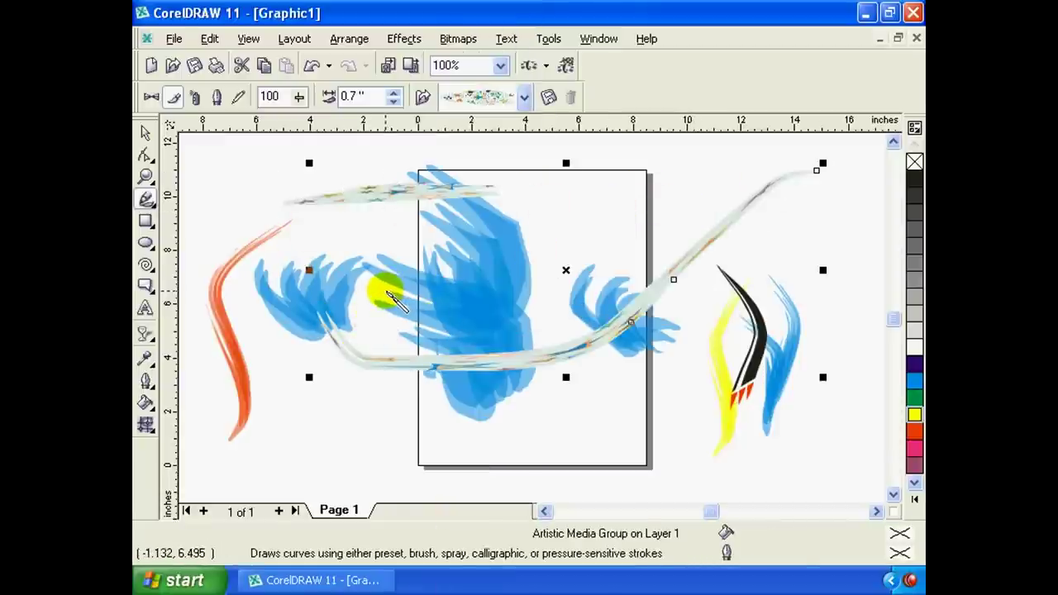
Select all strokes with Ctrl+A and delete them to clear the page.
{"action": "key", "text": "ctrl+a"}
{"action": "key", "text": "Delete"}
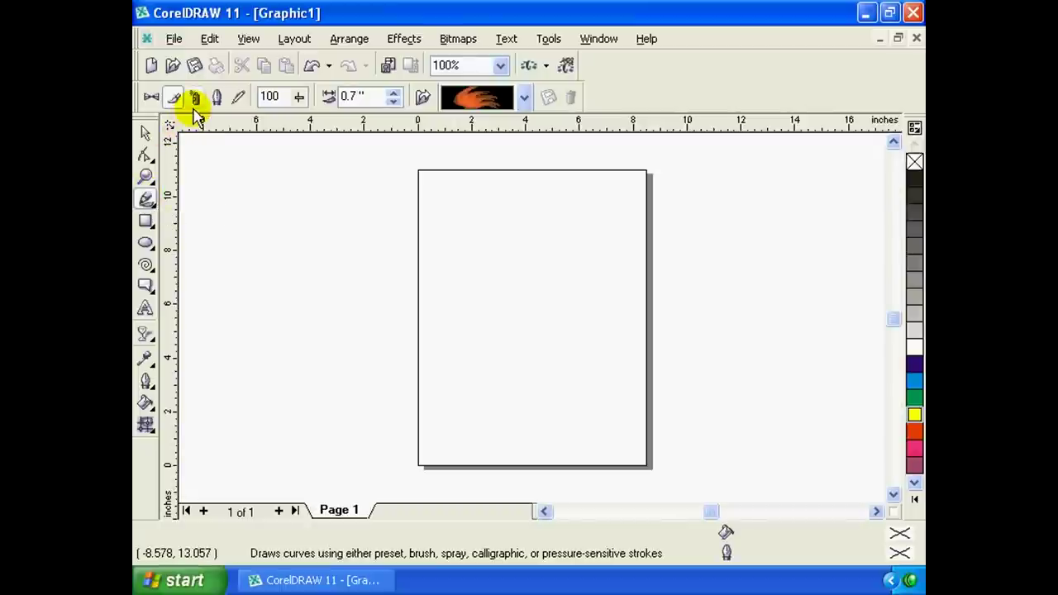
{"action": "left_click", "coordinate": [195, 99]}
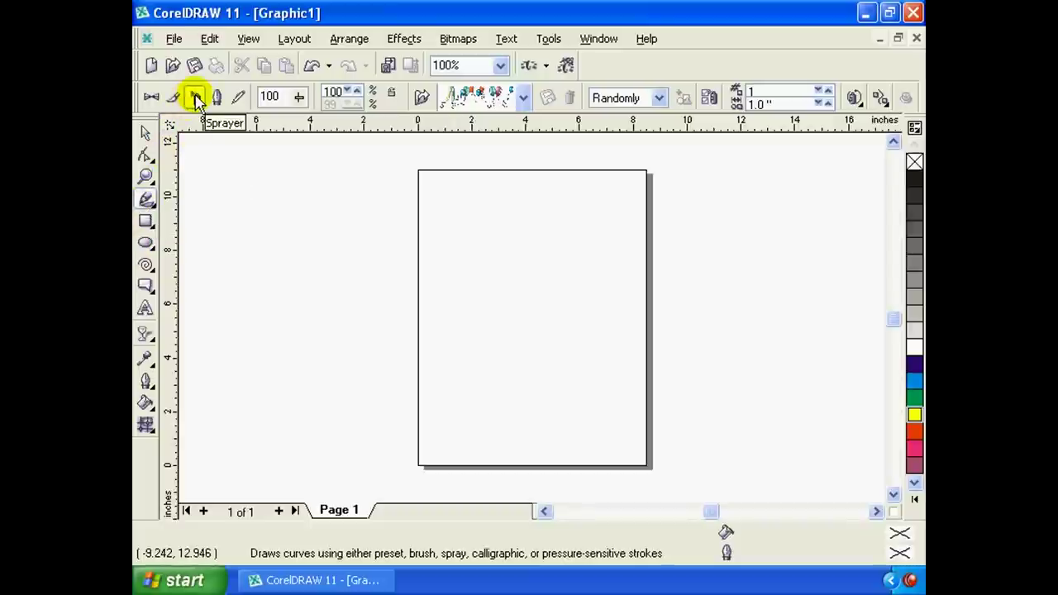
Spray a balloon trail across the page, then change it to the autumn leaves spraylist.
{"action": "left_click", "coordinate": [195, 96]}
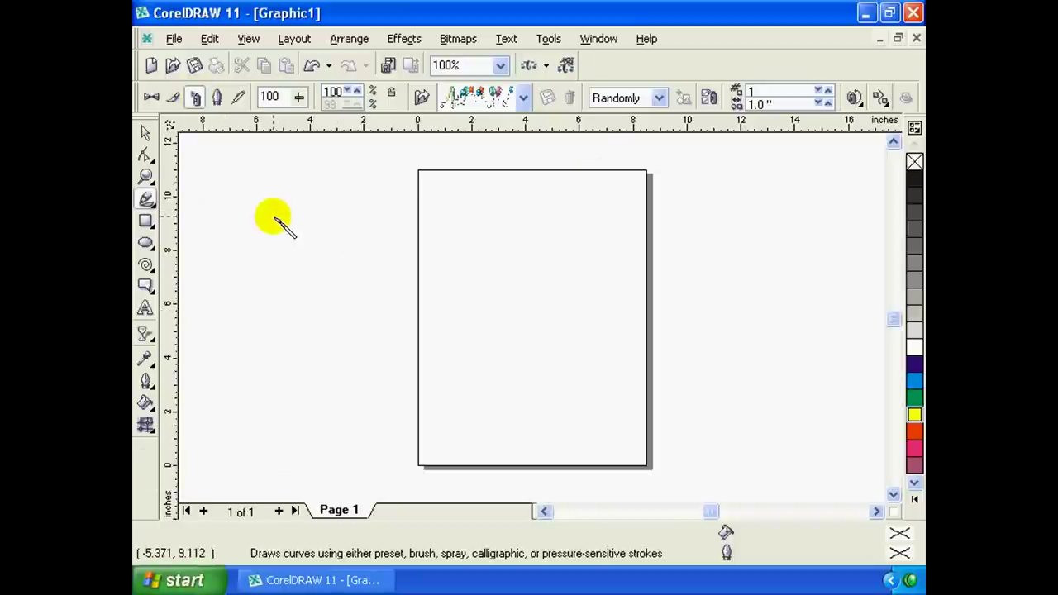
{"action": "left_click_drag", "start_coordinate": [240, 228], "coordinate": [692, 225]}
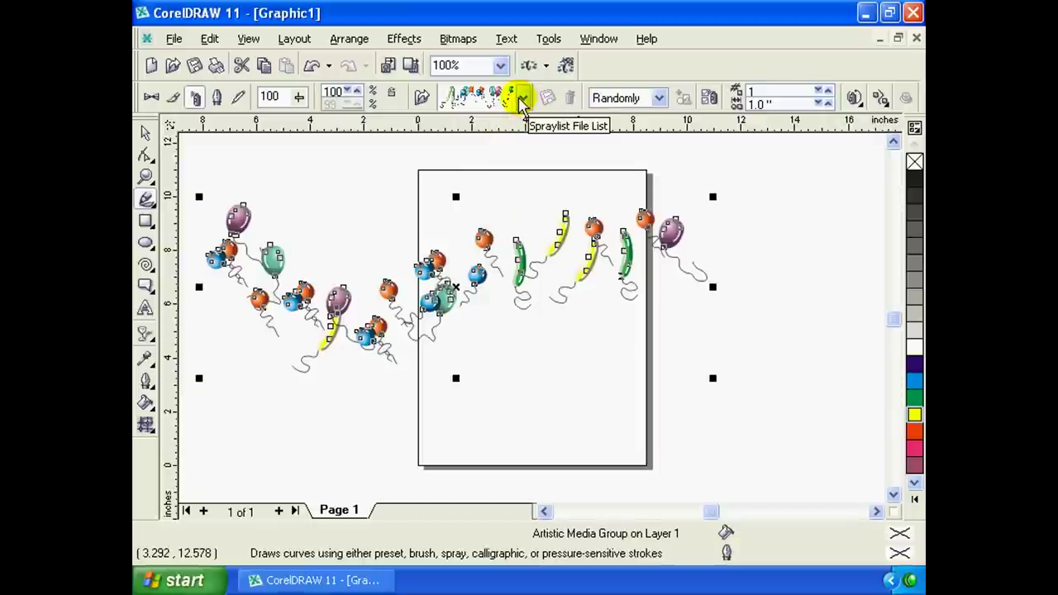
{"action": "left_click", "coordinate": [521, 99]}
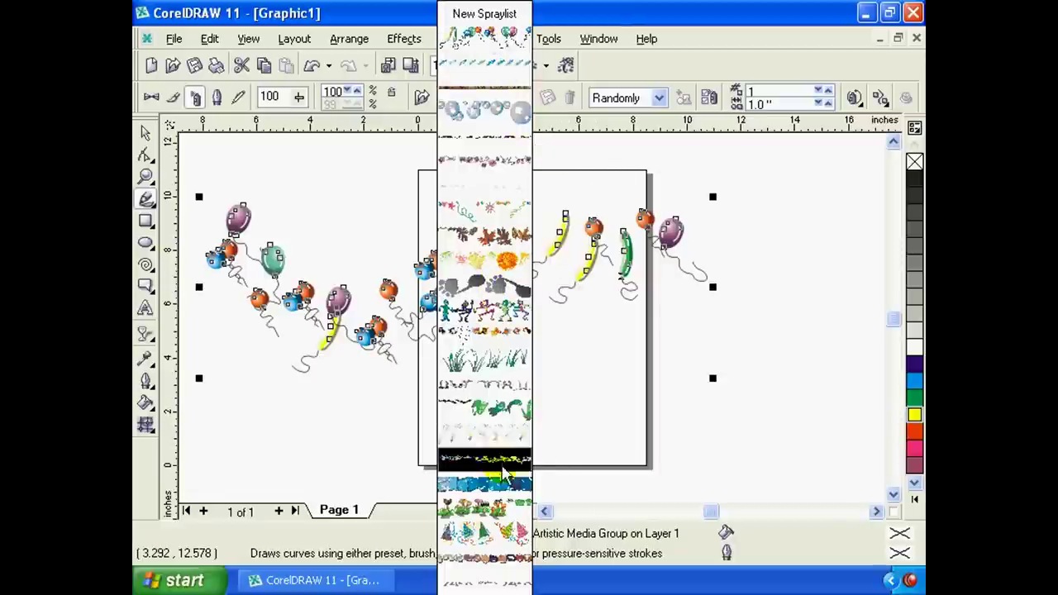
{"action": "left_click", "coordinate": [519, 234]}
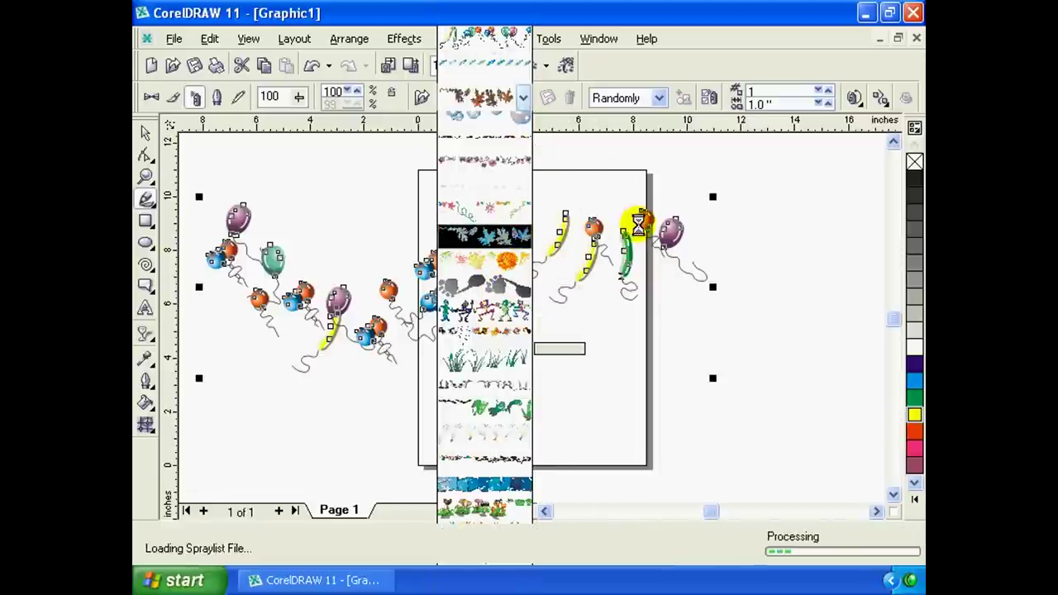
Spray a second diagonal trail down into the page and switch it to grass.
{"action": "left_click_drag", "start_coordinate": [783, 227], "coordinate": [537, 426]}
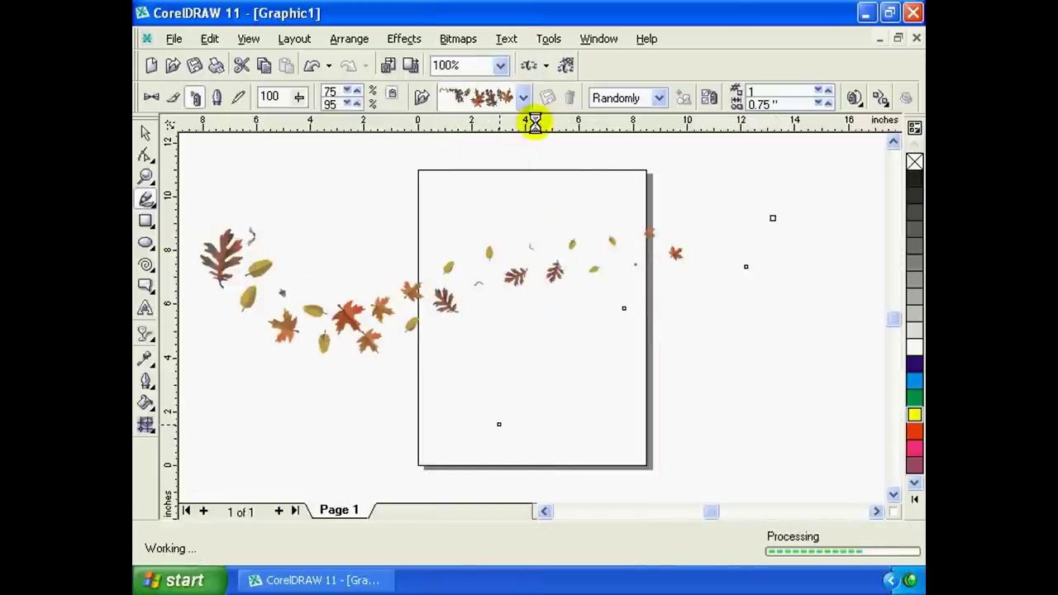
{"action": "left_click", "coordinate": [521, 99]}
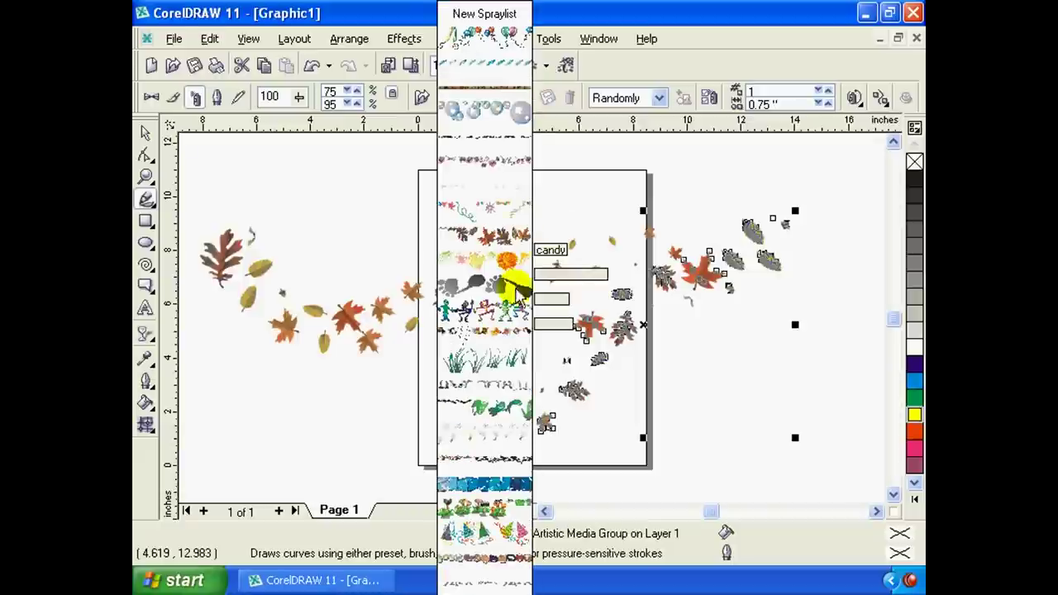
{"action": "left_click", "coordinate": [492, 369]}
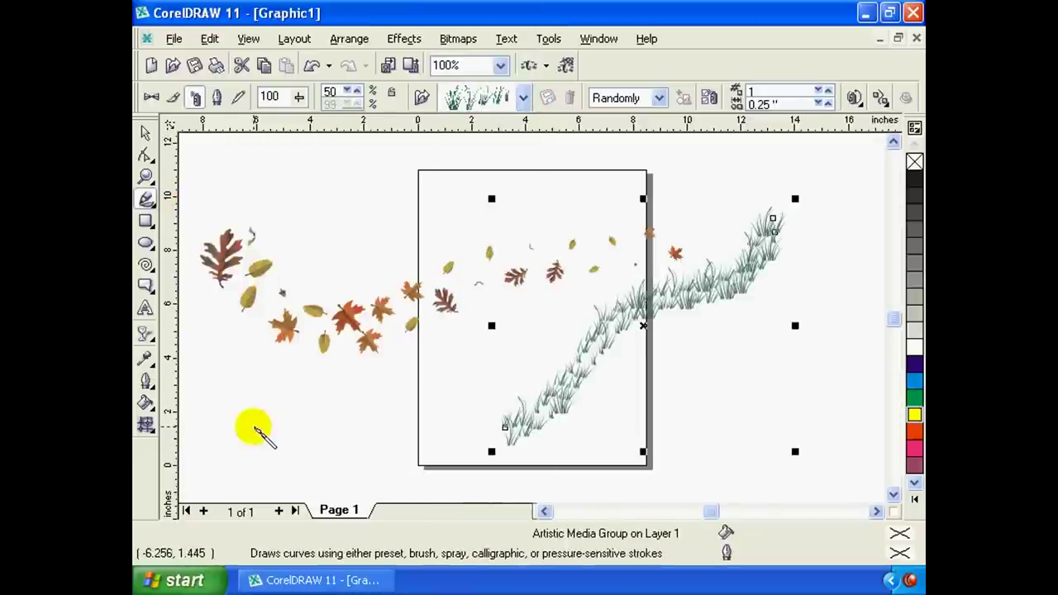
Spray a grass strip, shrink the grass, then spray two more strokes in By Direction order.
{"action": "left_click_drag", "start_coordinate": [255, 425], "coordinate": [444, 418]}
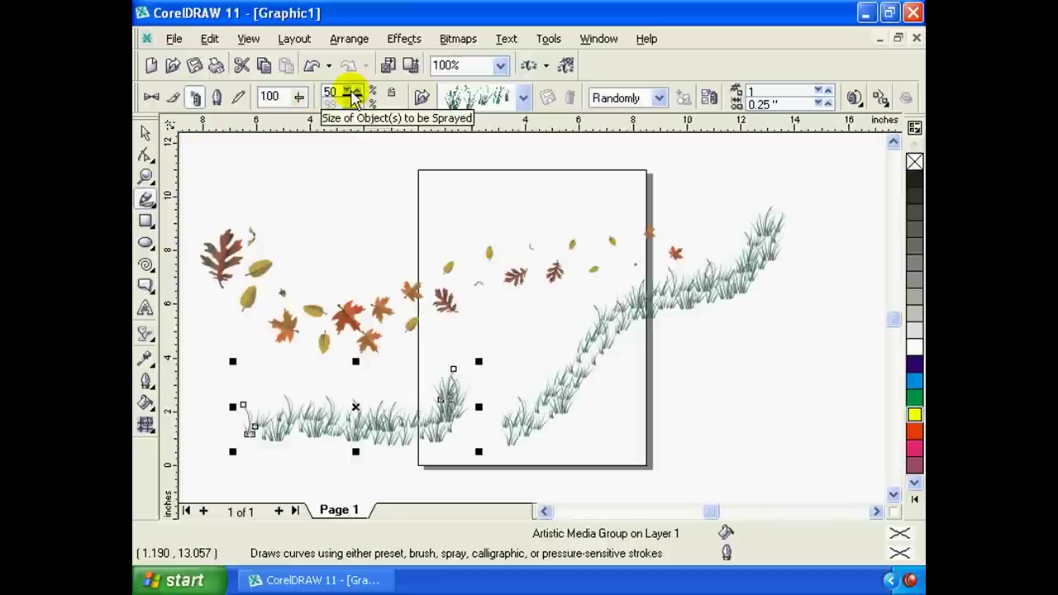
{"action": "left_click", "coordinate": [356, 100]}
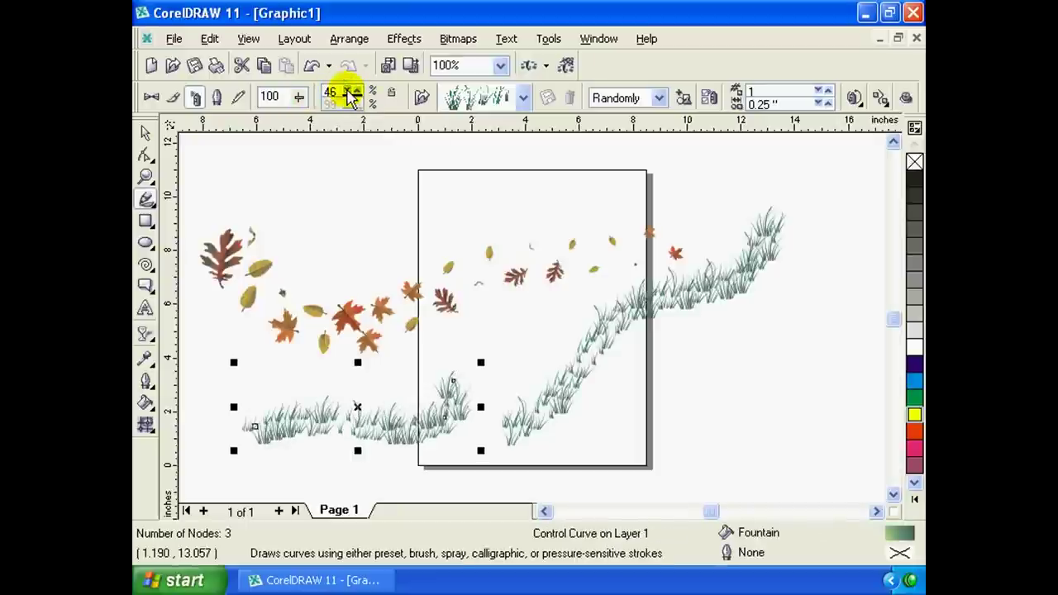
{"action": "left_click", "coordinate": [661, 100]}
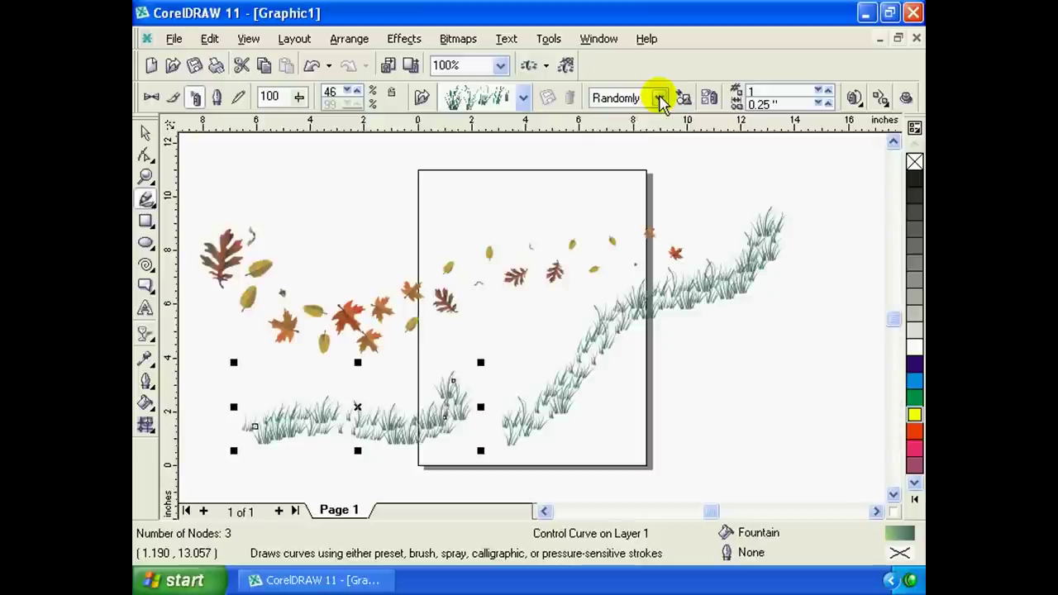
{"action": "left_click", "coordinate": [661, 99]}
{"action": "left_click", "coordinate": [661, 100]}
{"action": "left_click", "coordinate": [661, 99]}
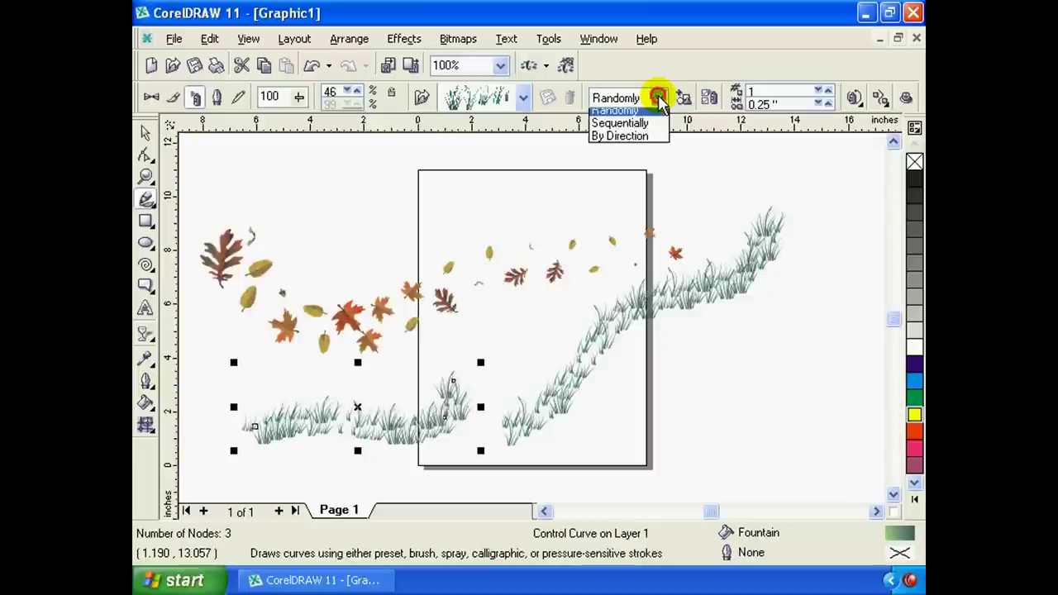
{"action": "left_click", "coordinate": [641, 142]}
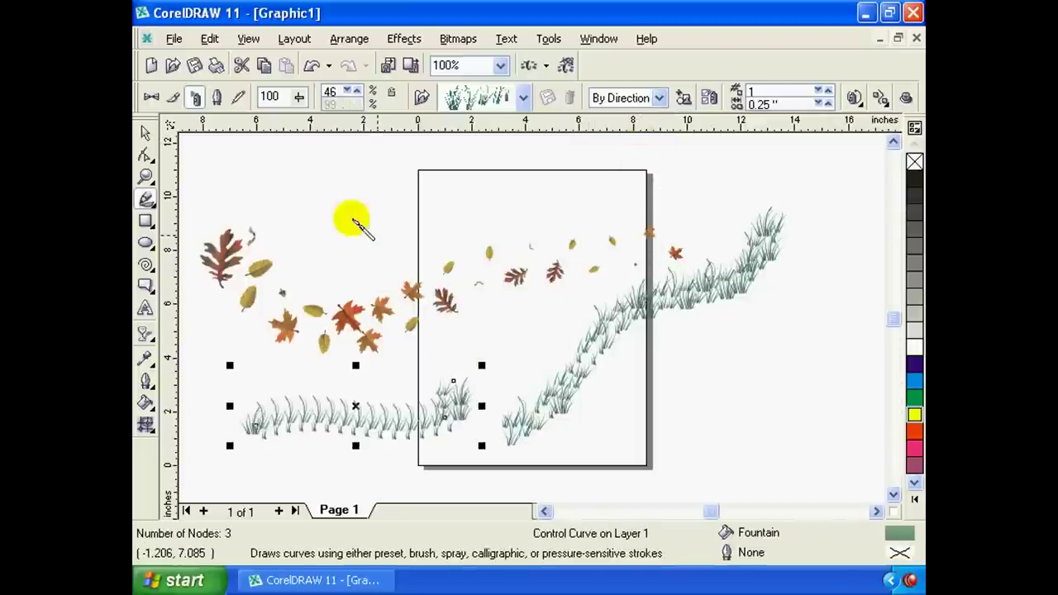
{"action": "left_click_drag", "start_coordinate": [329, 206], "coordinate": [700, 204]}
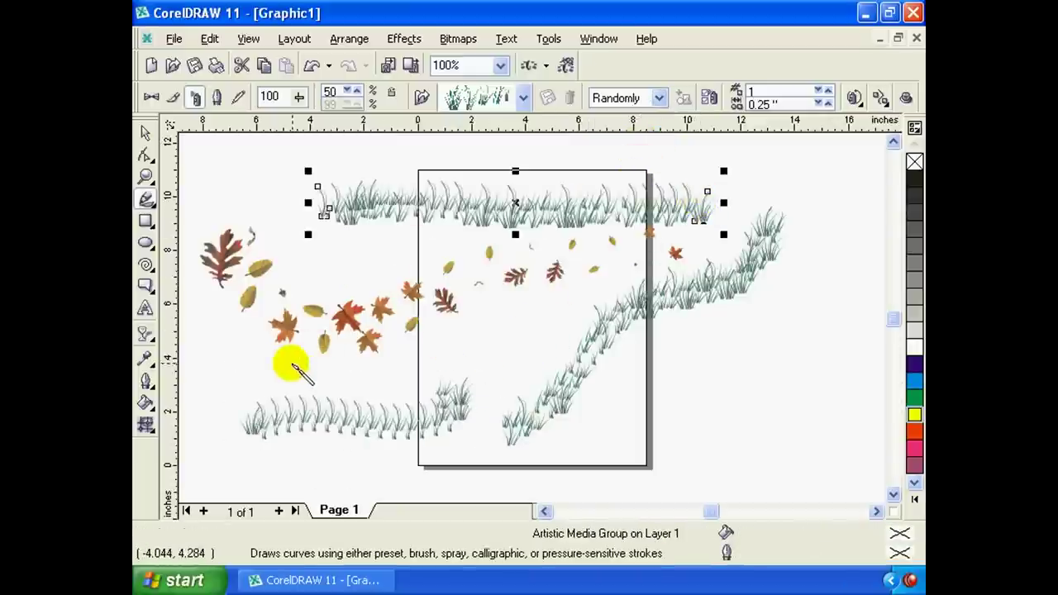
{"action": "left_click_drag", "start_coordinate": [252, 374], "coordinate": [784, 376]}
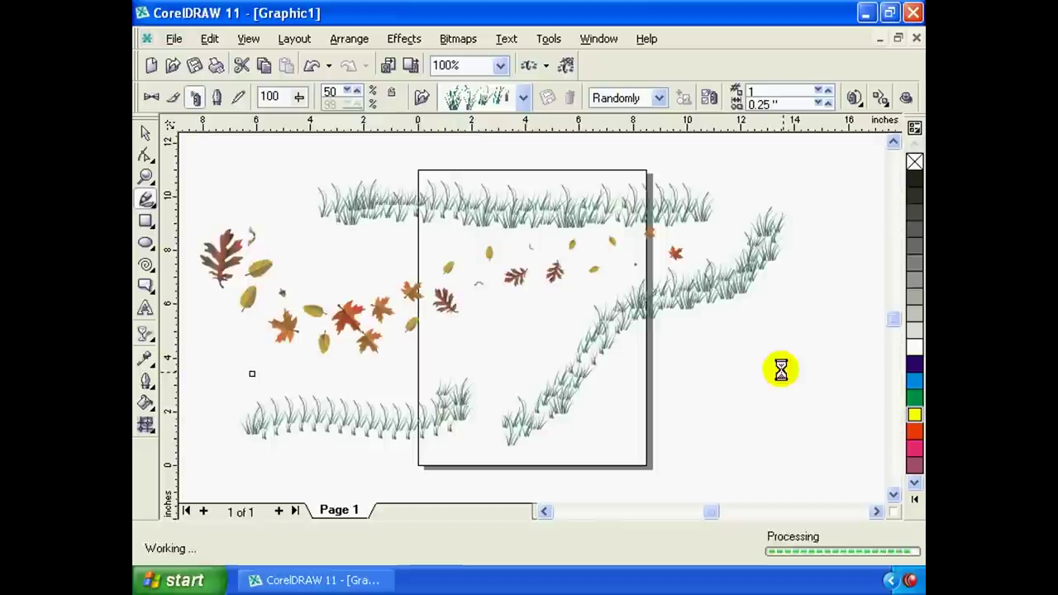
Set the spray order to Sequentially and spray a diagonal grass stroke from the upper right.
{"action": "left_click", "coordinate": [658, 99]}
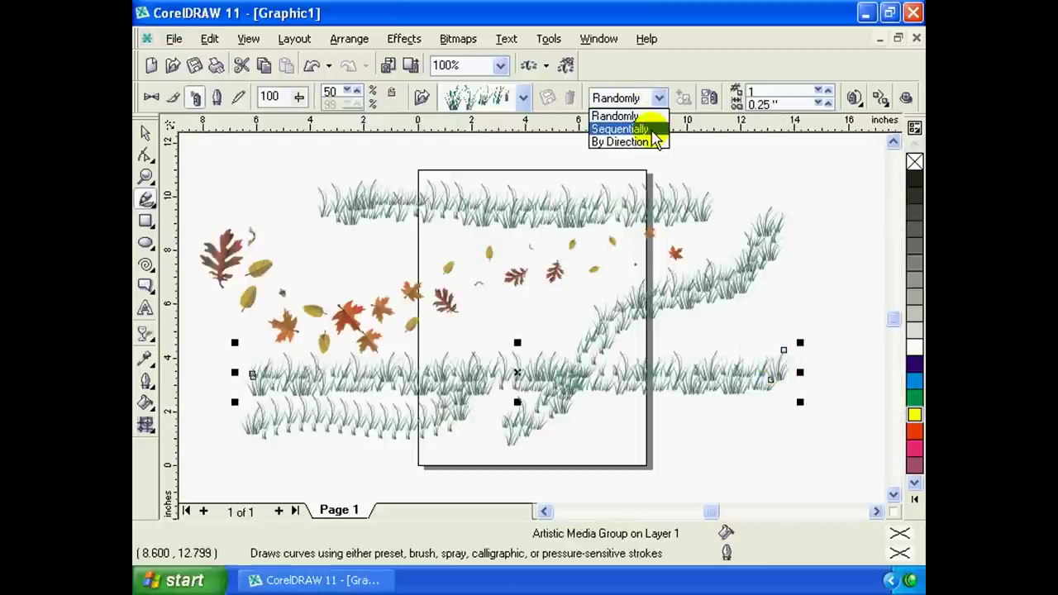
{"action": "left_click", "coordinate": [654, 137]}
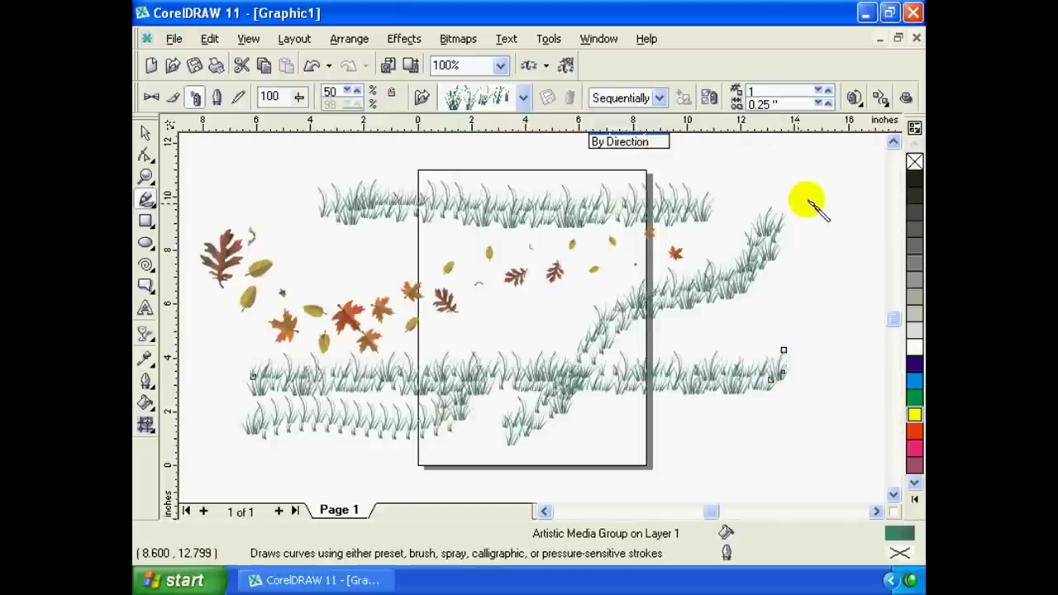
{"action": "left_click_drag", "start_coordinate": [808, 167], "coordinate": [298, 275]}
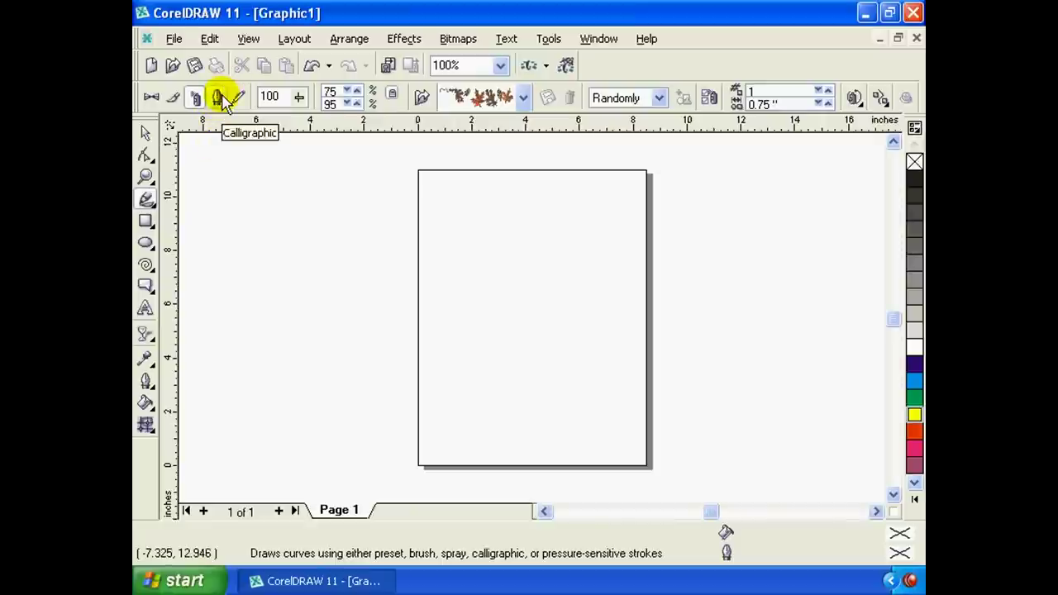
Draw four calligraphic strokes across the page, filling one of them blue.
{"action": "left_click", "coordinate": [218, 97]}
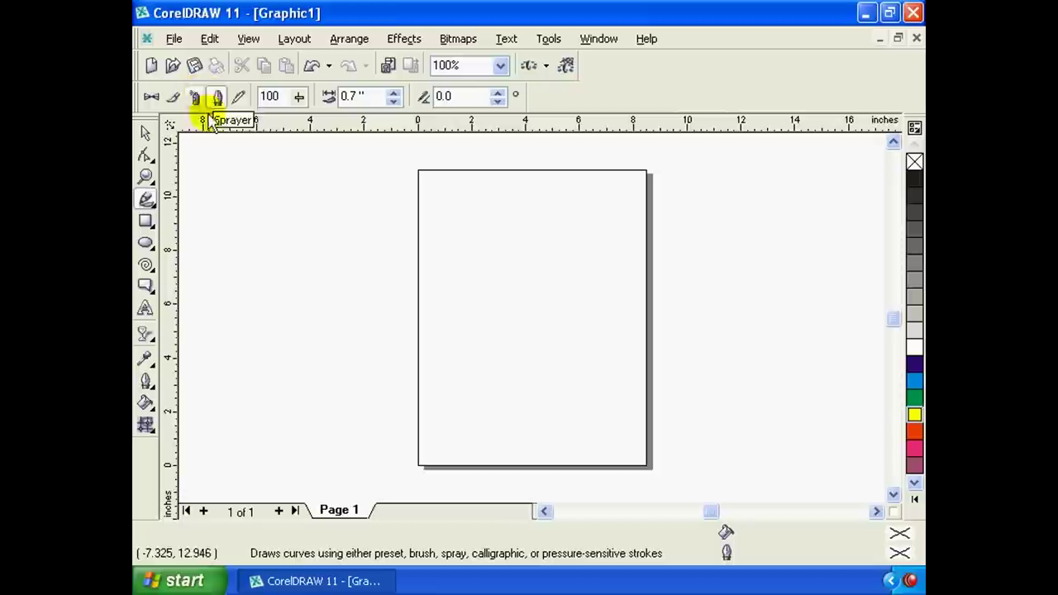
{"action": "left_click_drag", "start_coordinate": [264, 342], "coordinate": [721, 179]}
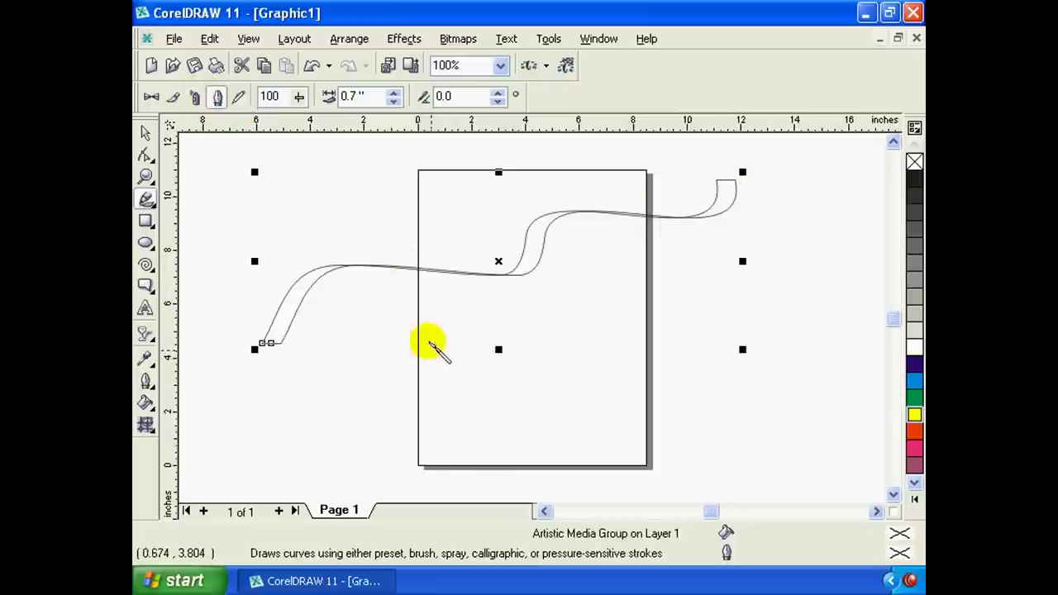
{"action": "mouse_move", "coordinate": [234, 201]}
{"action": "left_mouse_down"}
{"action": "mouse_move", "coordinate": [284, 377]}
{"action": "mouse_move", "coordinate": [772, 245]}
{"action": "left_mouse_up"}
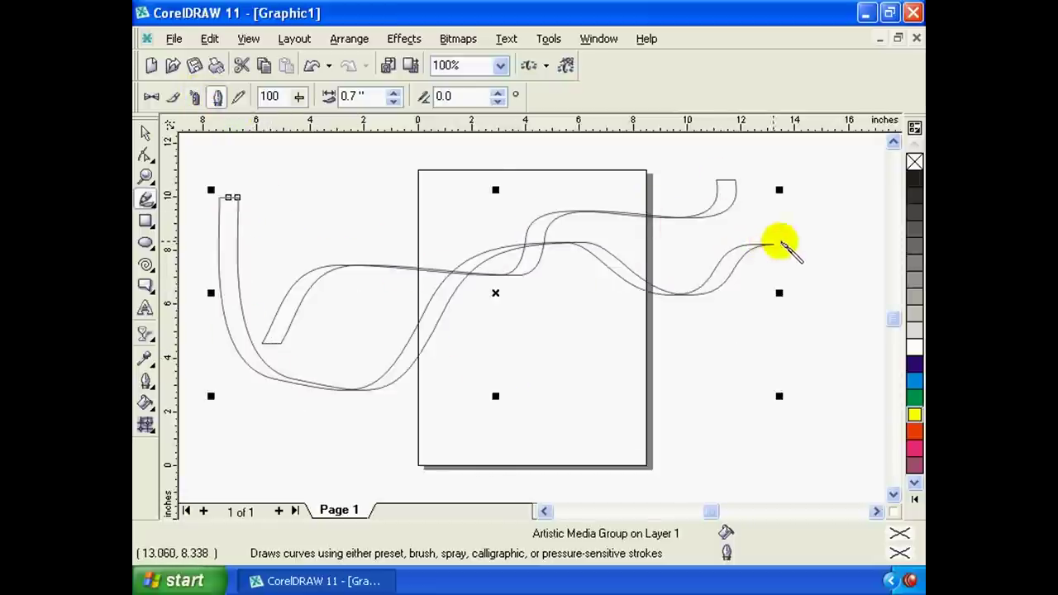
{"action": "mouse_move", "coordinate": [625, 394]}
{"action": "left_mouse_down"}
{"action": "mouse_move", "coordinate": [354, 224]}
{"action": "mouse_move", "coordinate": [266, 207]}
{"action": "left_mouse_up"}
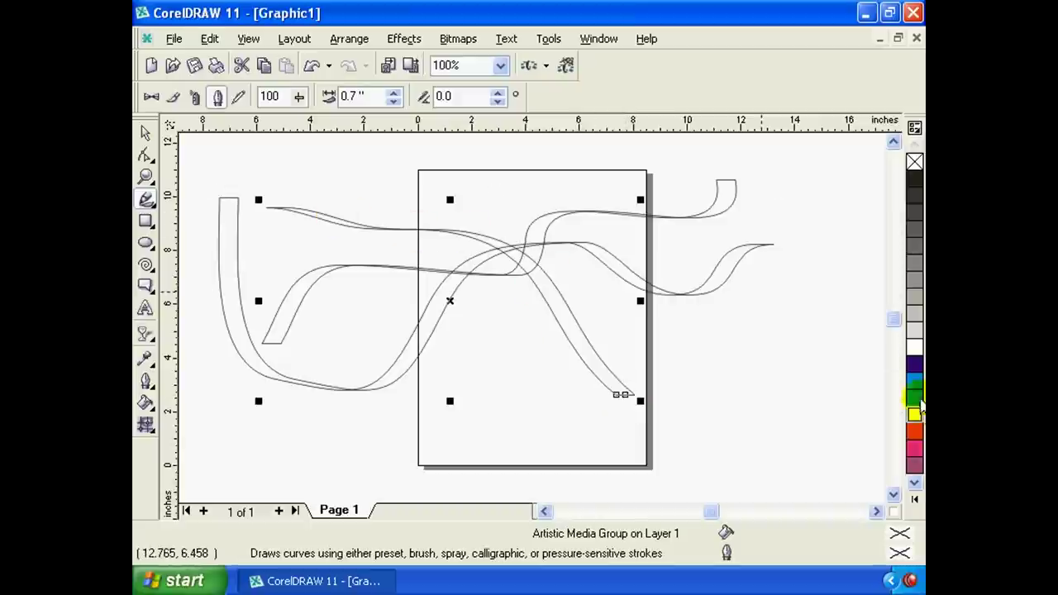
{"action": "left_click", "coordinate": [917, 380]}
{"action": "left_click_drag", "start_coordinate": [268, 335], "coordinate": [731, 323]}
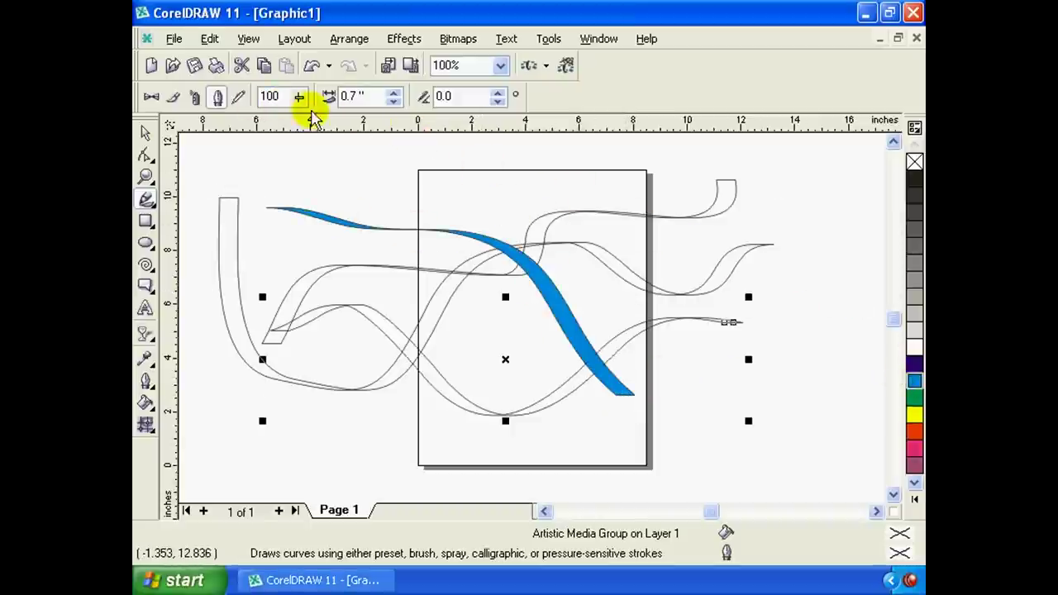
Raise the calligraphic width to 9.0 inches and draw wide strokes, filling one yellow.
{"action": "left_click", "coordinate": [394, 96]}
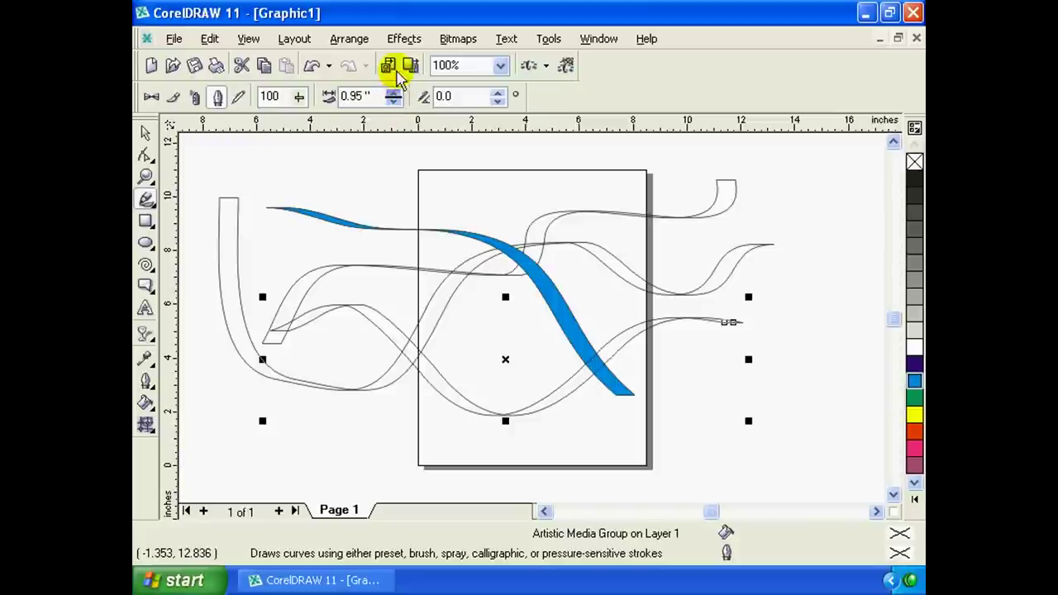
{"action": "left_click_drag", "start_coordinate": [399, 74], "coordinate": [397, 37]}
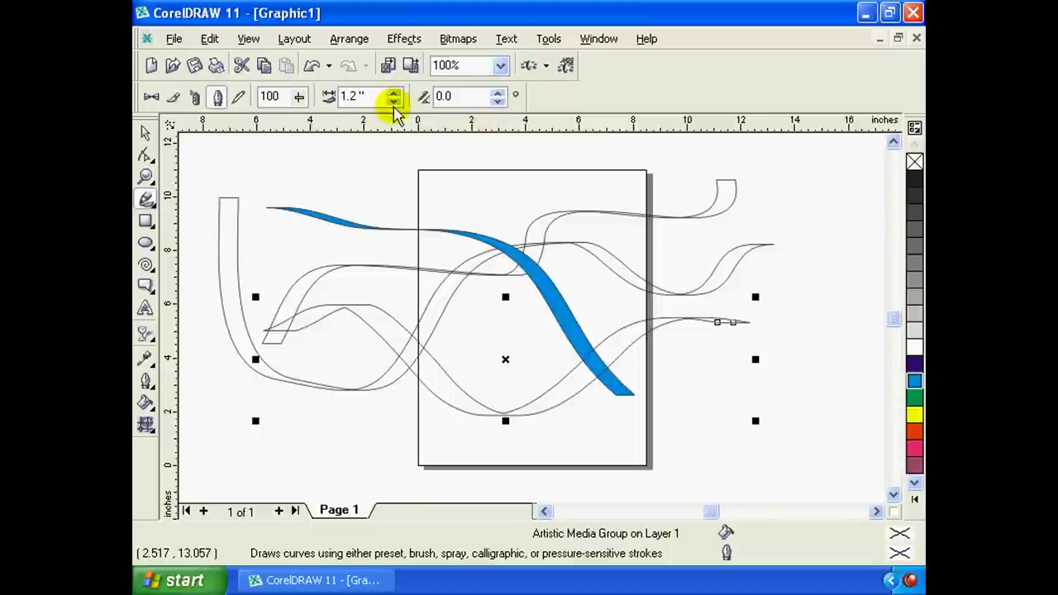
{"action": "left_click_drag", "start_coordinate": [395, 97], "coordinate": [355, 94]}
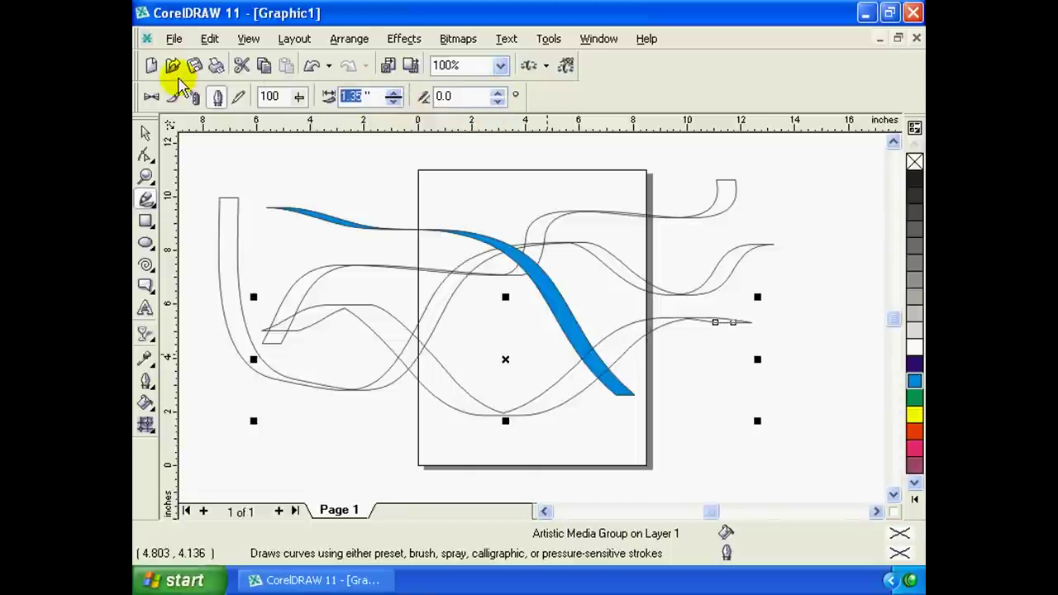
{"action": "type", "text": "9"}
{"action": "key", "text": "Return"}
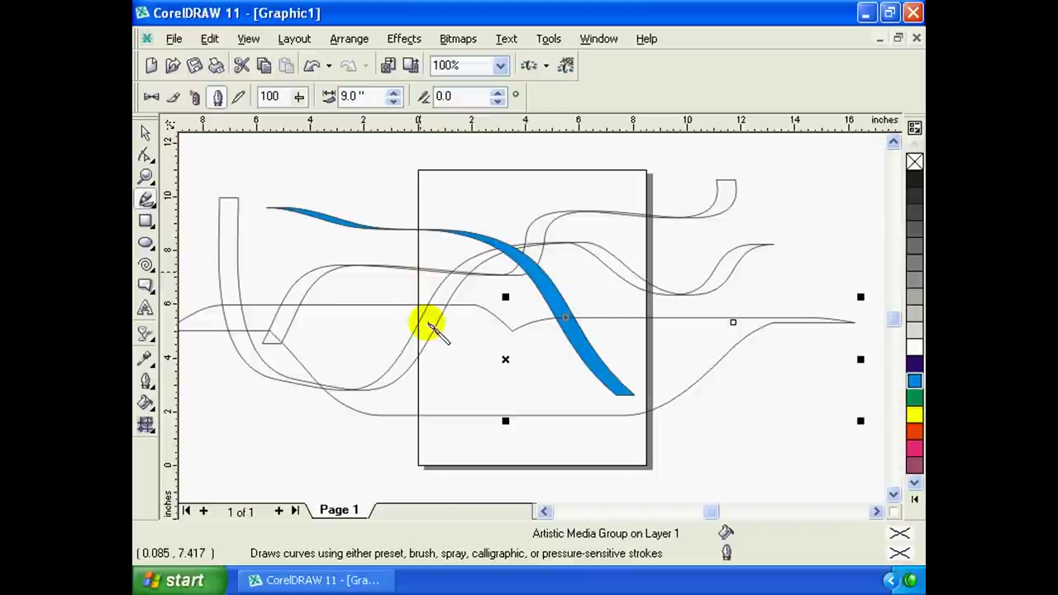
{"action": "left_click_drag", "start_coordinate": [335, 401], "coordinate": [695, 211]}
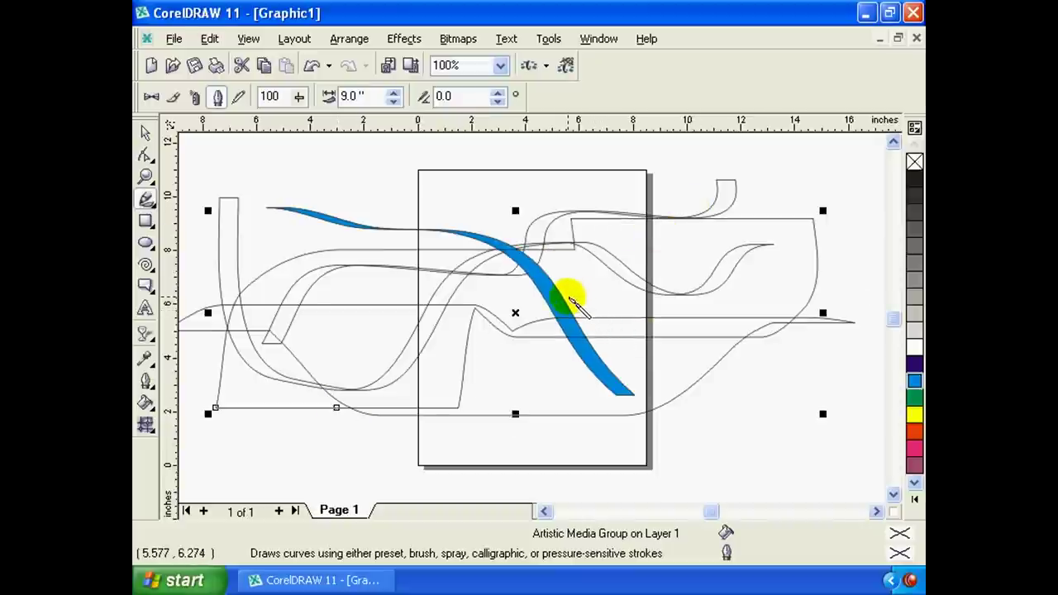
{"action": "key", "text": "ctrl+z"}
{"action": "key", "text": "ctrl+z"}
{"action": "key", "text": "ctrl+z"}
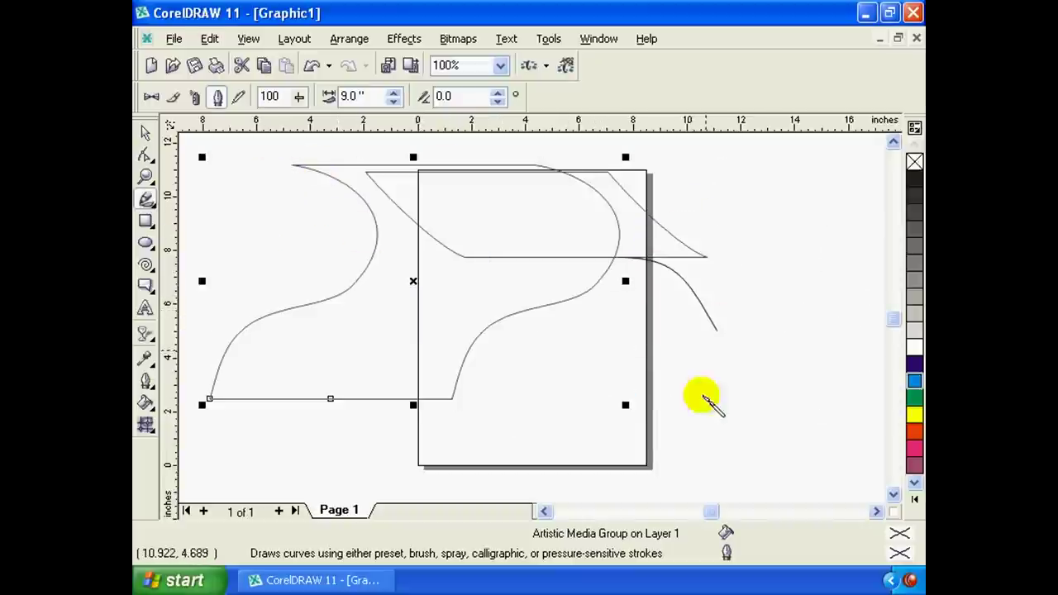
{"action": "left_click_drag", "start_coordinate": [579, 430], "coordinate": [456, 232]}
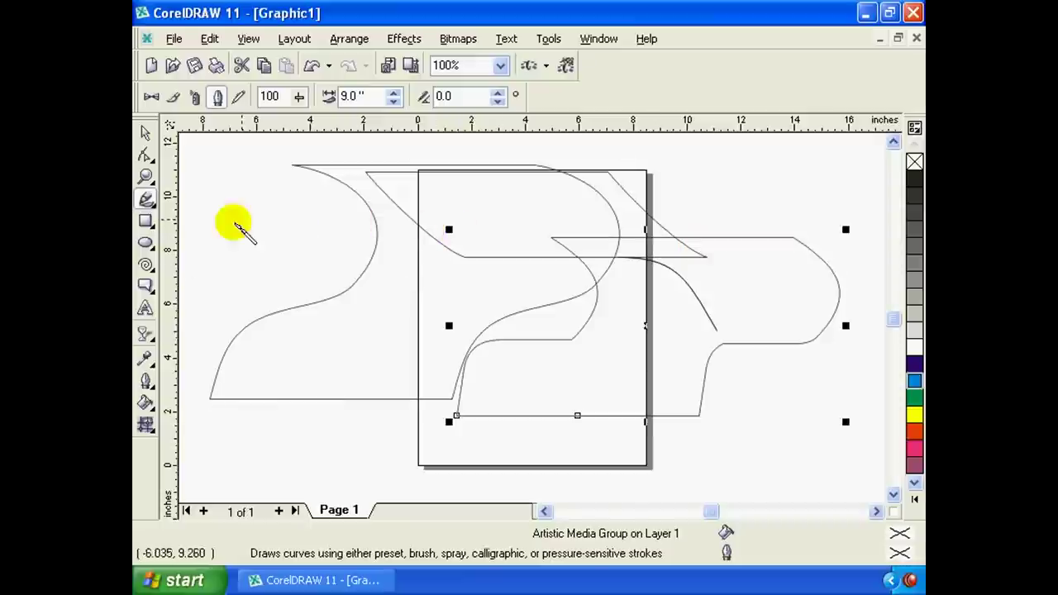
{"action": "left_click", "coordinate": [902, 409]}
{"action": "mouse_move", "coordinate": [260, 465]}
{"action": "left_mouse_down"}
{"action": "mouse_move", "coordinate": [224, 302]}
{"action": "mouse_move", "coordinate": [296, 207]}
{"action": "left_mouse_up"}
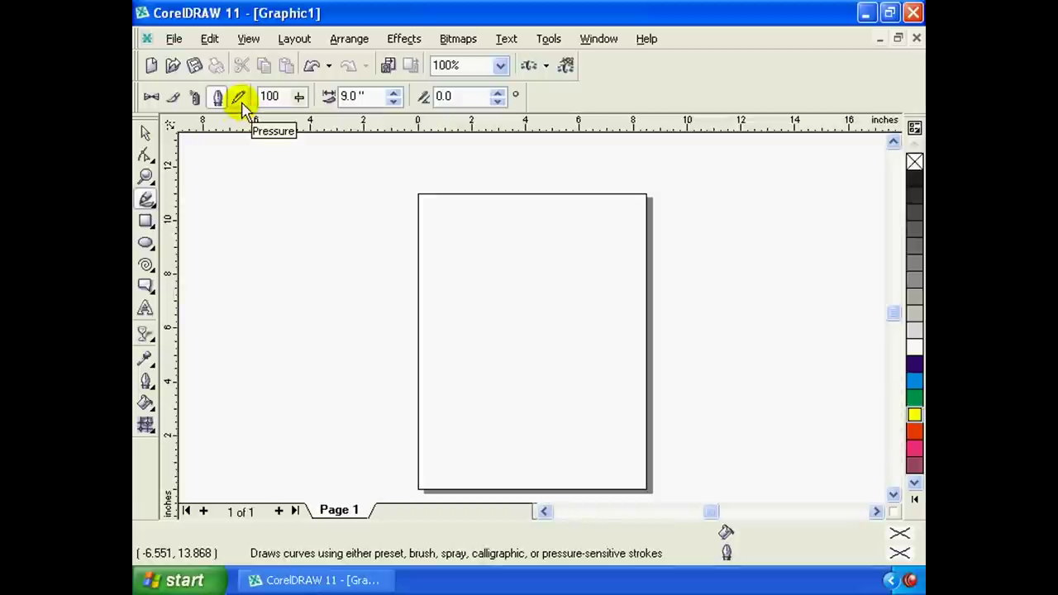
Switch Artistic Media to Pressure mode and sketch several thin looping freehand curves across the page.
{"action": "left_click", "coordinate": [240, 99]}
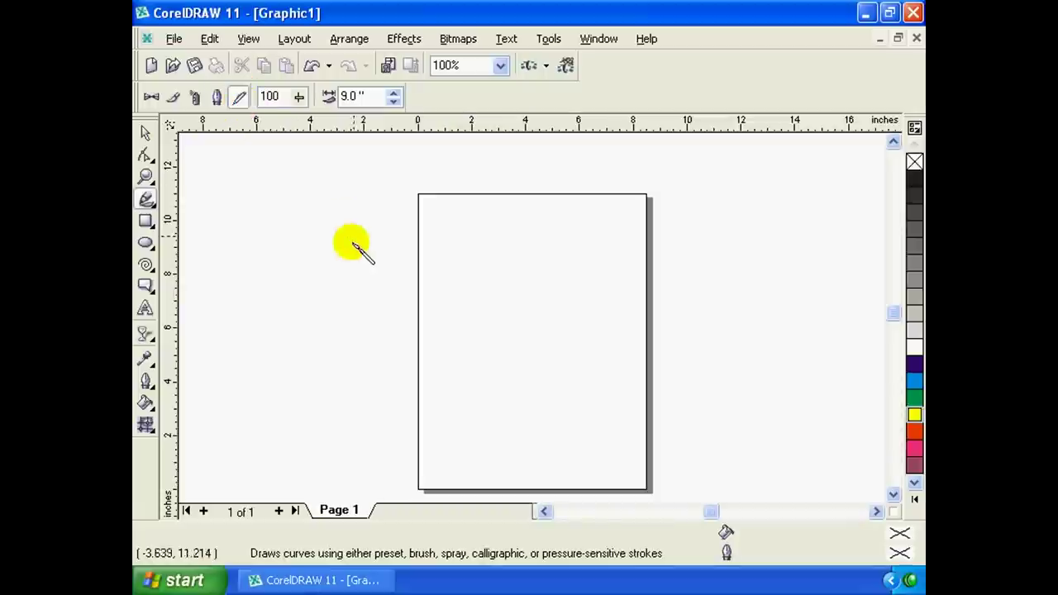
{"action": "left_click_drag", "start_coordinate": [298, 350], "coordinate": [588, 221]}
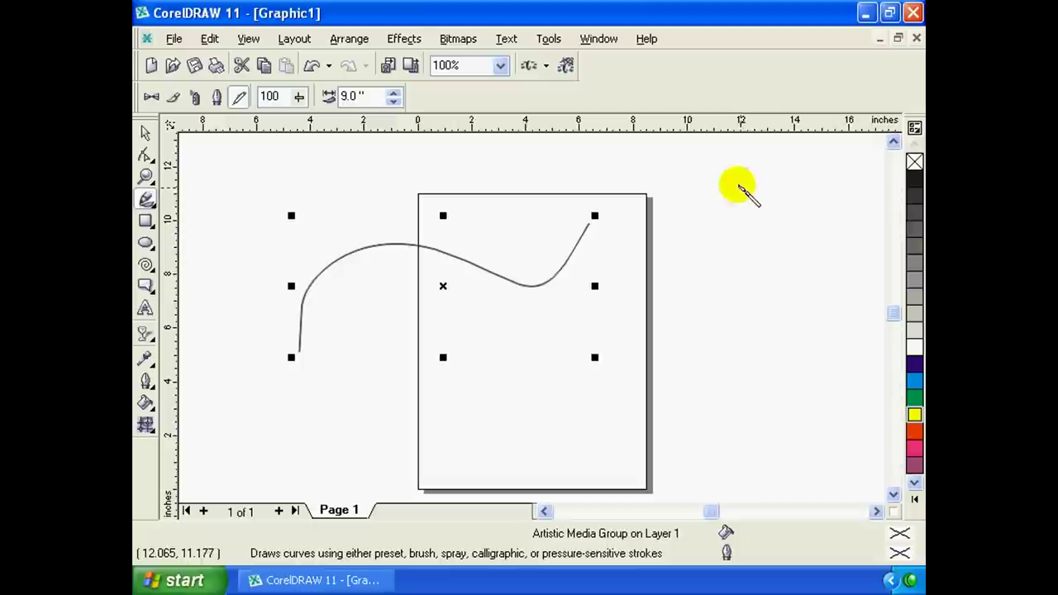
{"action": "left_click_drag", "start_coordinate": [768, 195], "coordinate": [317, 405]}
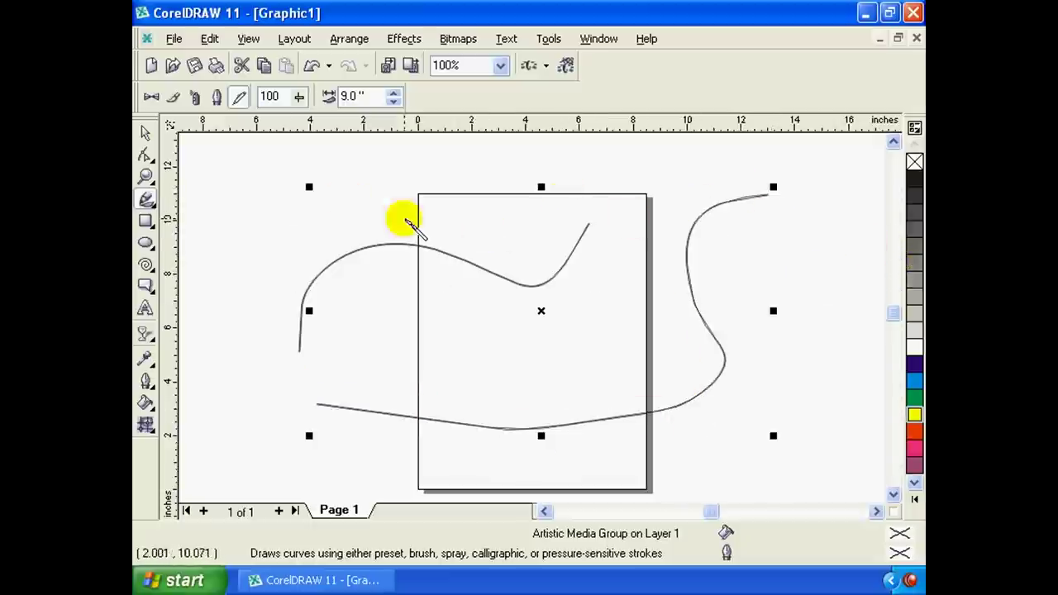
{"action": "left_click_drag", "start_coordinate": [248, 372], "coordinate": [444, 362]}
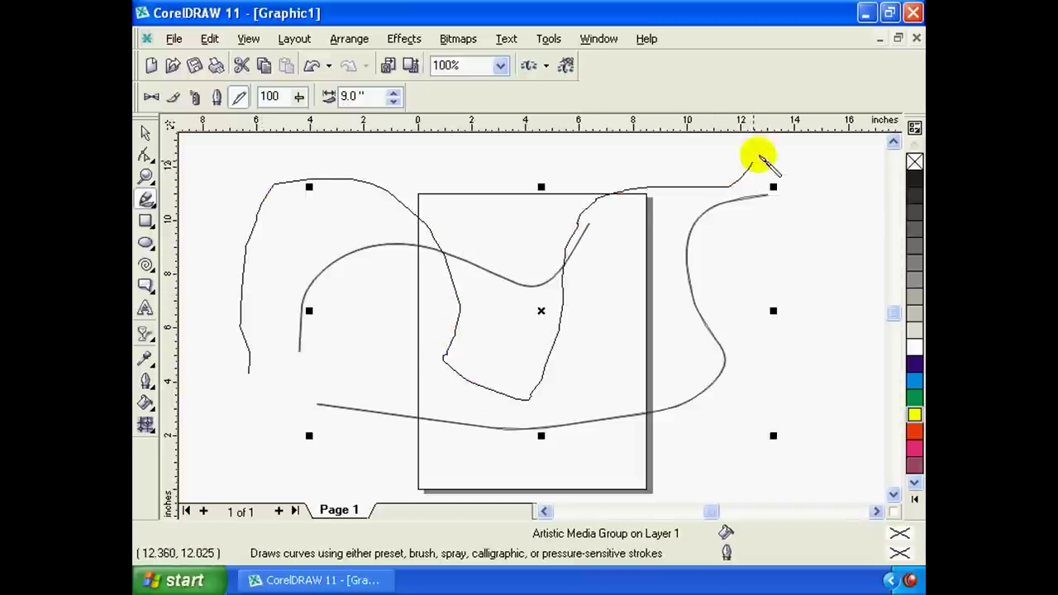
{"action": "left_click_drag", "start_coordinate": [445, 362], "coordinate": [761, 151]}
{"action": "mouse_move", "coordinate": [825, 206]}
{"action": "left_mouse_down"}
{"action": "mouse_move", "coordinate": [547, 397]}
{"action": "mouse_move", "coordinate": [479, 337]}
{"action": "left_mouse_up"}
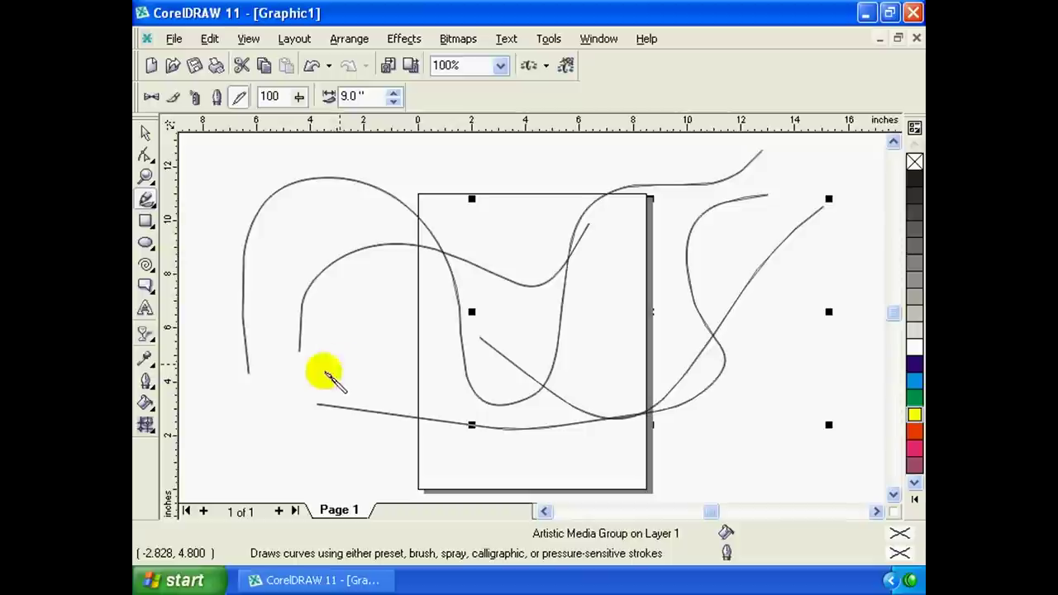
{"action": "mouse_move", "coordinate": [319, 372]}
{"action": "left_mouse_down"}
{"action": "mouse_move", "coordinate": [320, 211]}
{"action": "mouse_move", "coordinate": [375, 352]}
{"action": "mouse_move", "coordinate": [322, 374]}
{"action": "left_mouse_up"}
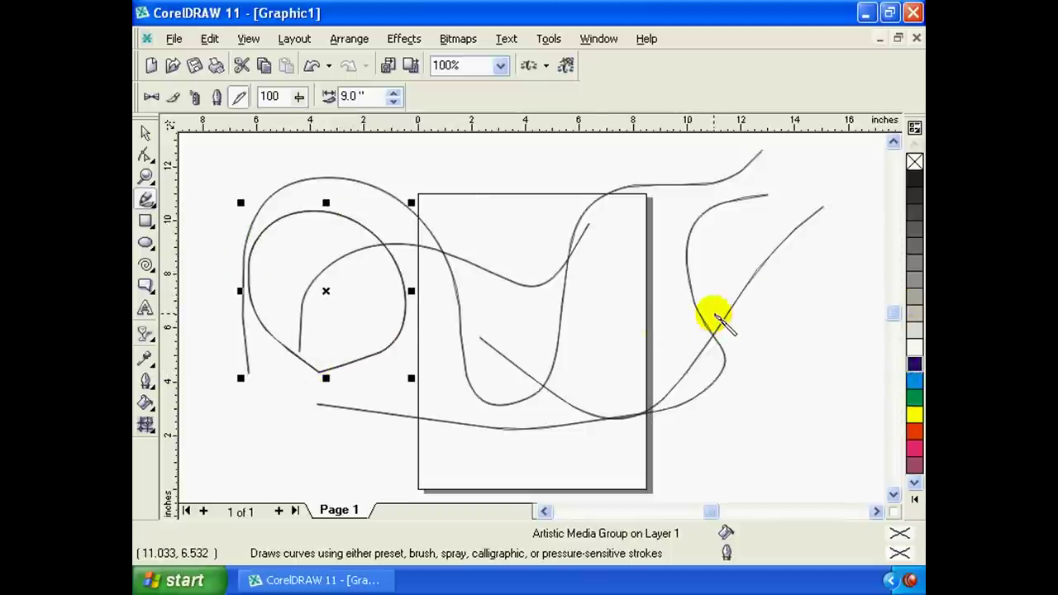
{"action": "left_click_drag", "start_coordinate": [760, 333], "coordinate": [787, 334]}
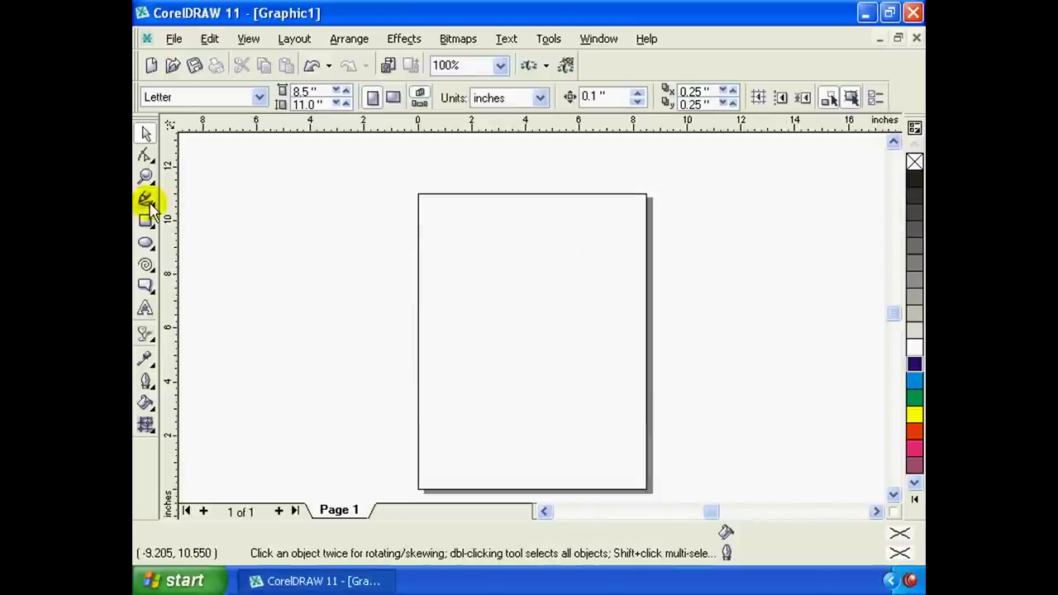
With the Bezier tool, lay the first curved nodes of a trunk outline left of the page.
{"action": "left_click", "coordinate": [146, 199]}
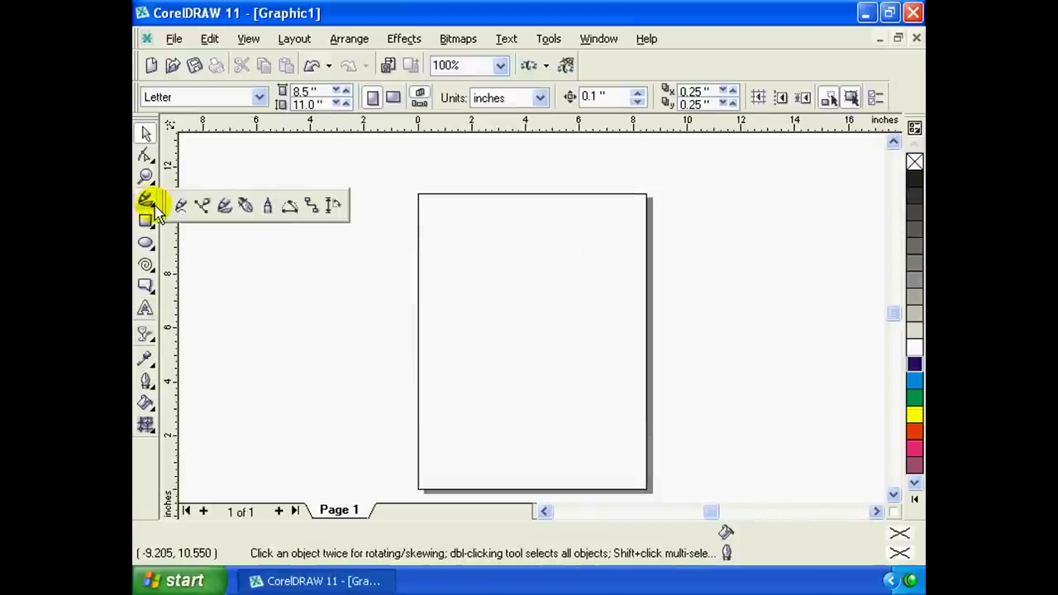
{"action": "left_click", "coordinate": [245, 208]}
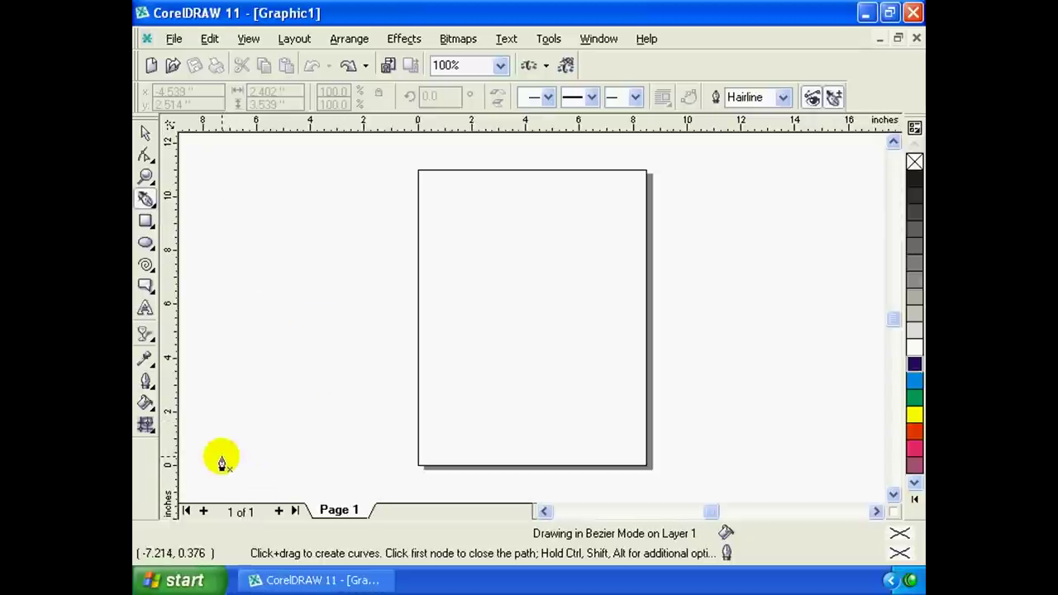
{"action": "left_click", "coordinate": [264, 468]}
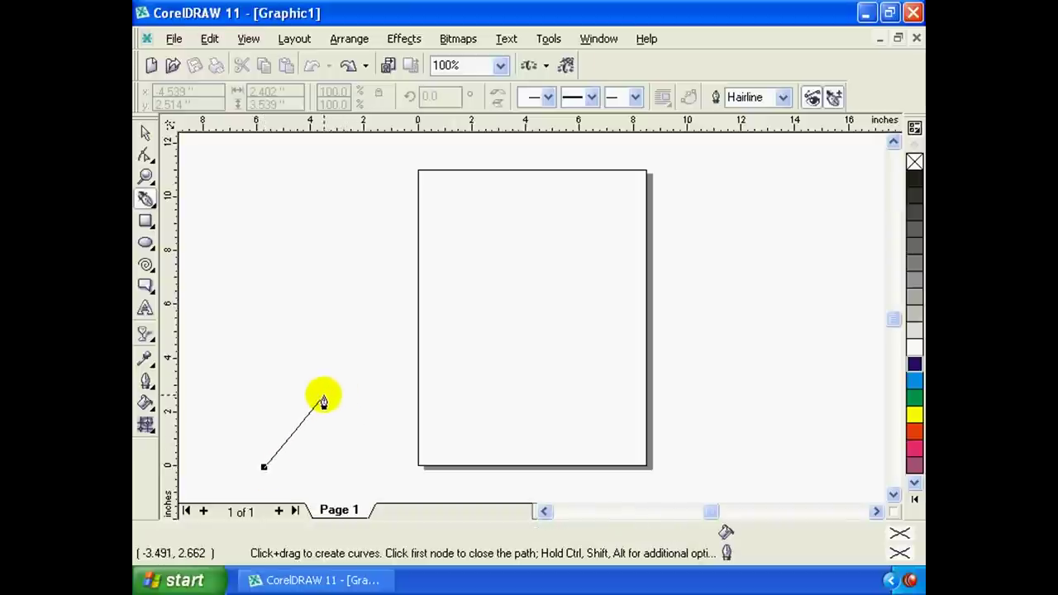
{"action": "left_click_drag", "start_coordinate": [320, 374], "coordinate": [327, 346]}
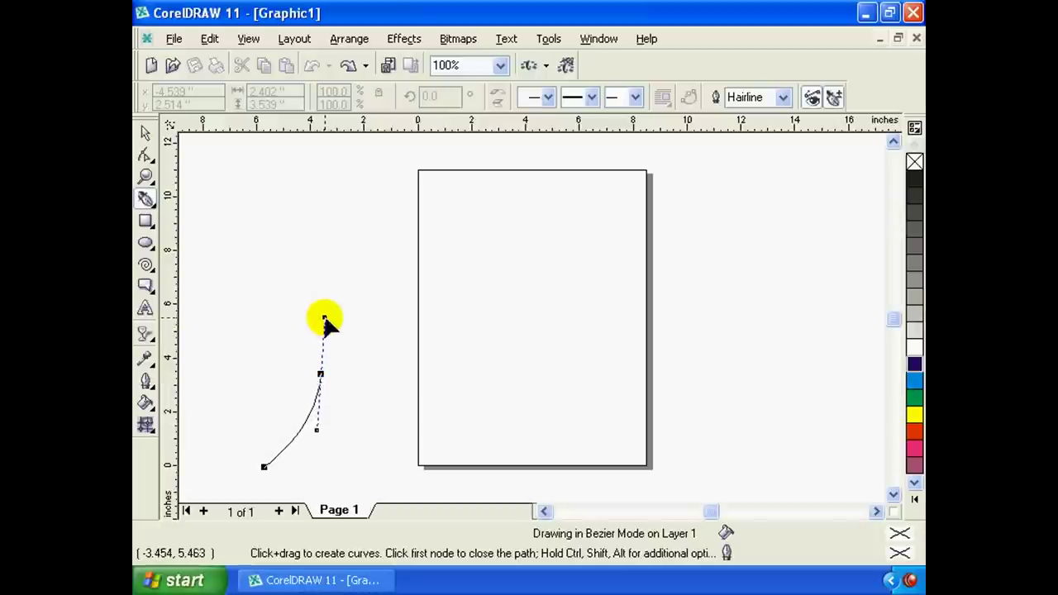
{"action": "mouse_move", "coordinate": [327, 325]}
{"action": "left_mouse_down"}
{"action": "mouse_move", "coordinate": [323, 295]}
{"action": "mouse_move", "coordinate": [309, 299]}
{"action": "left_mouse_up"}
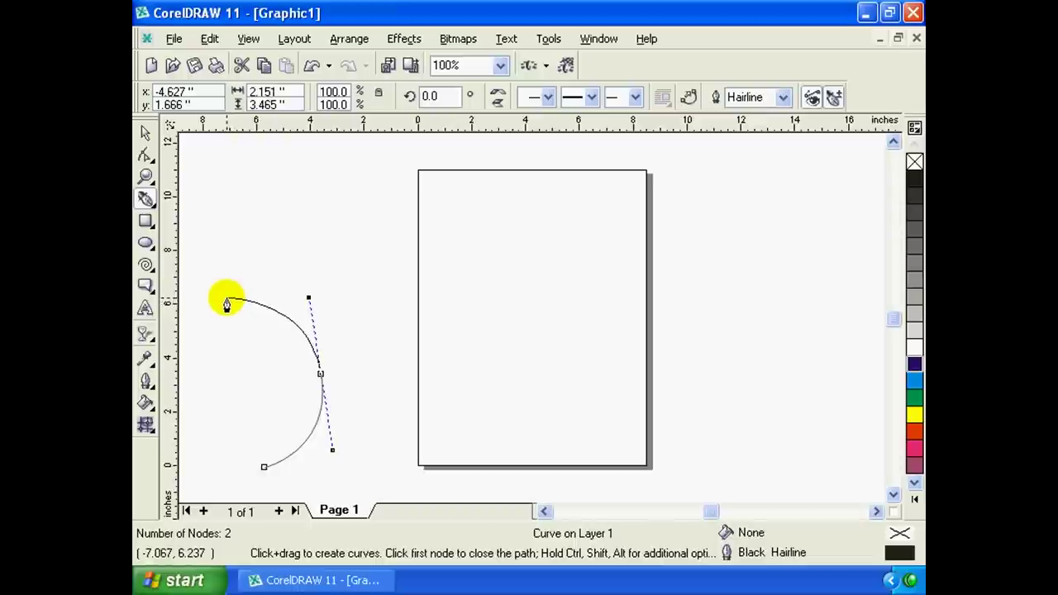
{"action": "left_click_drag", "start_coordinate": [227, 304], "coordinate": [310, 315]}
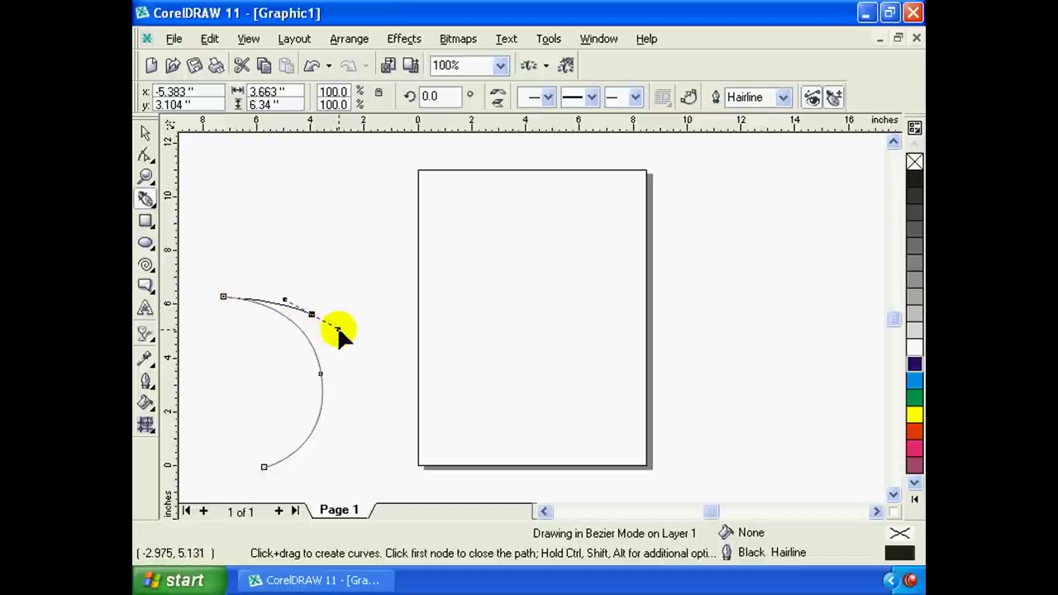
{"action": "left_click_drag", "start_coordinate": [321, 224], "coordinate": [298, 198]}
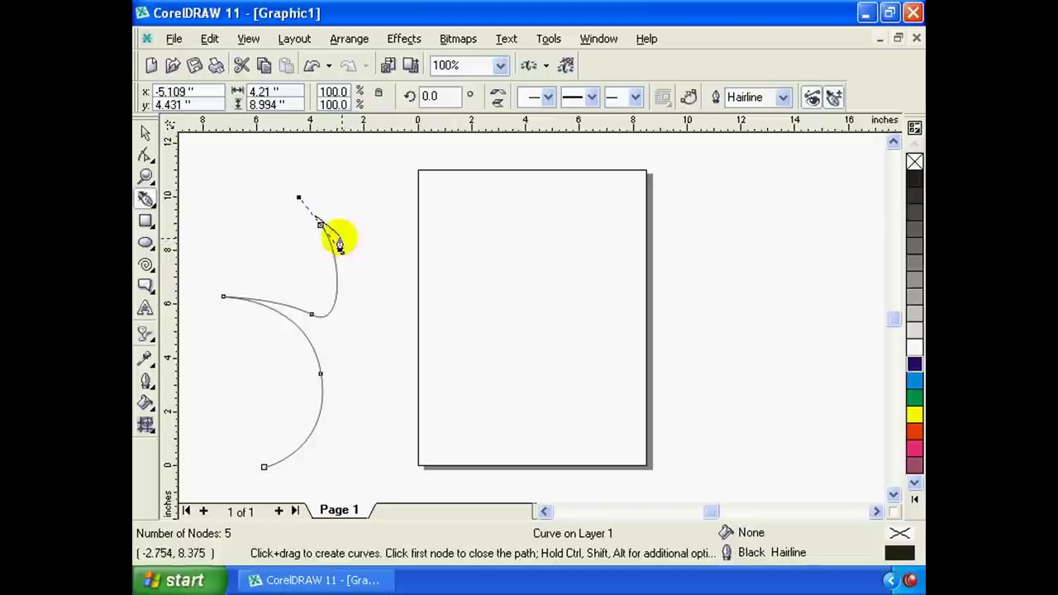
{"action": "left_click_drag", "start_coordinate": [350, 254], "coordinate": [363, 288]}
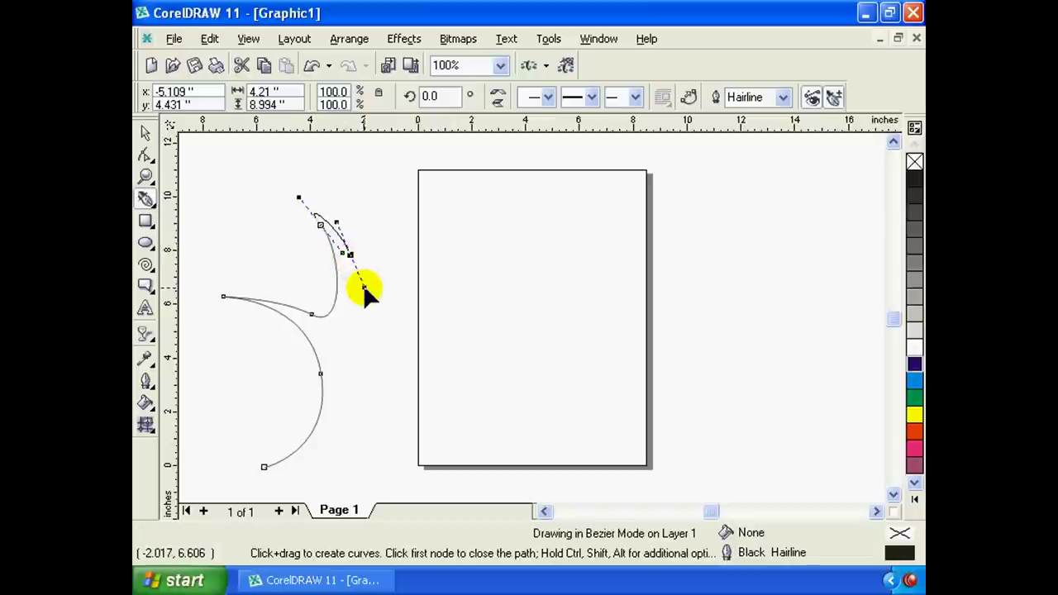
Complete the closed branching tree-trunk outline and fill it 40% Black.
{"action": "left_click", "coordinate": [361, 369]}
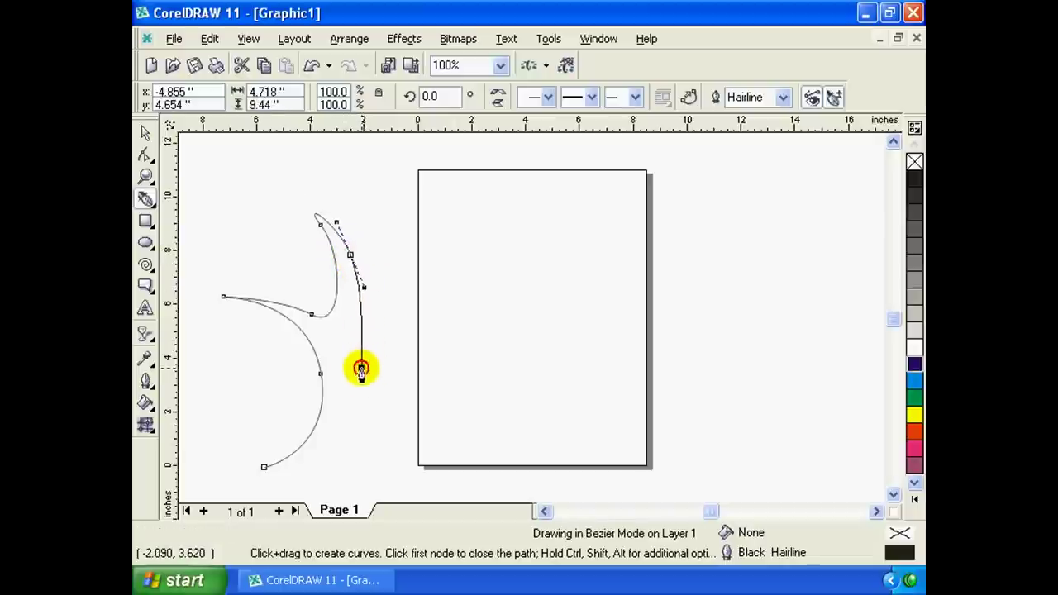
{"action": "left_click_drag", "start_coordinate": [436, 276], "coordinate": [435, 273]}
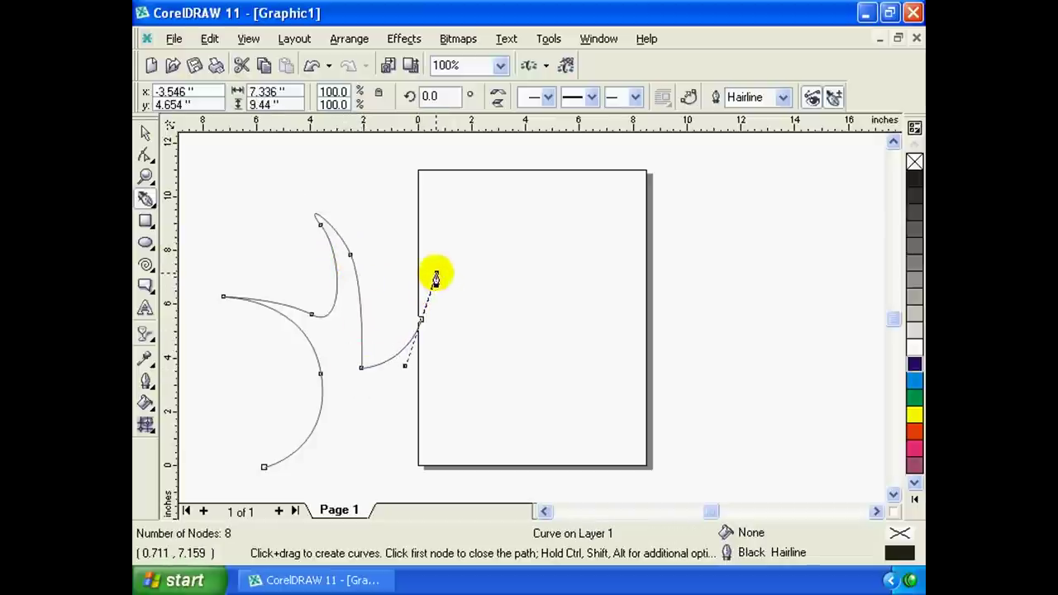
{"action": "left_click", "coordinate": [446, 254]}
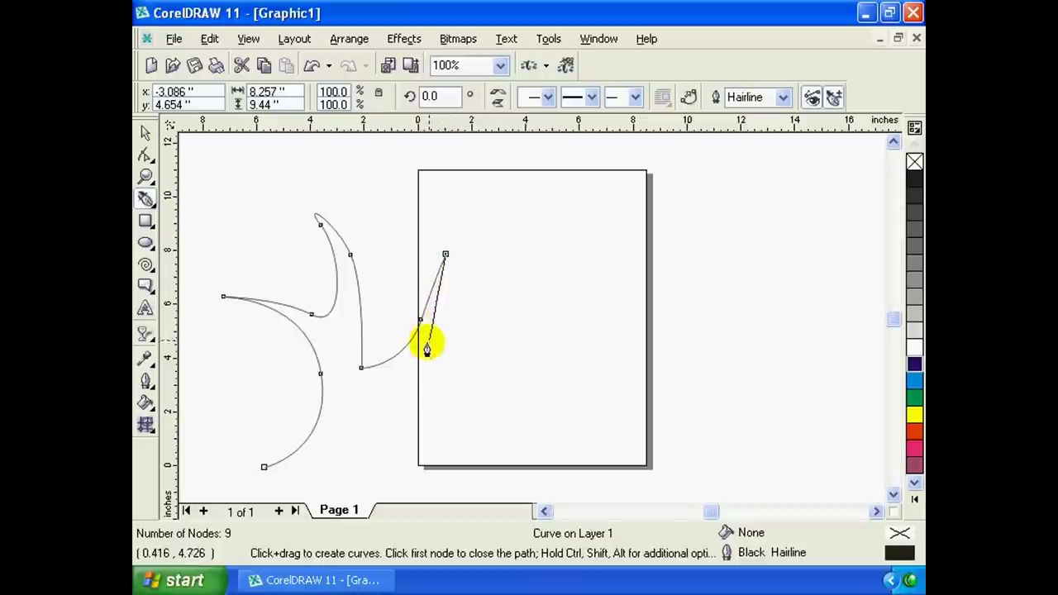
{"action": "mouse_move", "coordinate": [411, 364]}
{"action": "left_mouse_down"}
{"action": "mouse_move", "coordinate": [399, 397]}
{"action": "mouse_move", "coordinate": [367, 403]}
{"action": "left_mouse_up"}
{"action": "left_click_drag", "start_coordinate": [380, 457], "coordinate": [392, 465]}
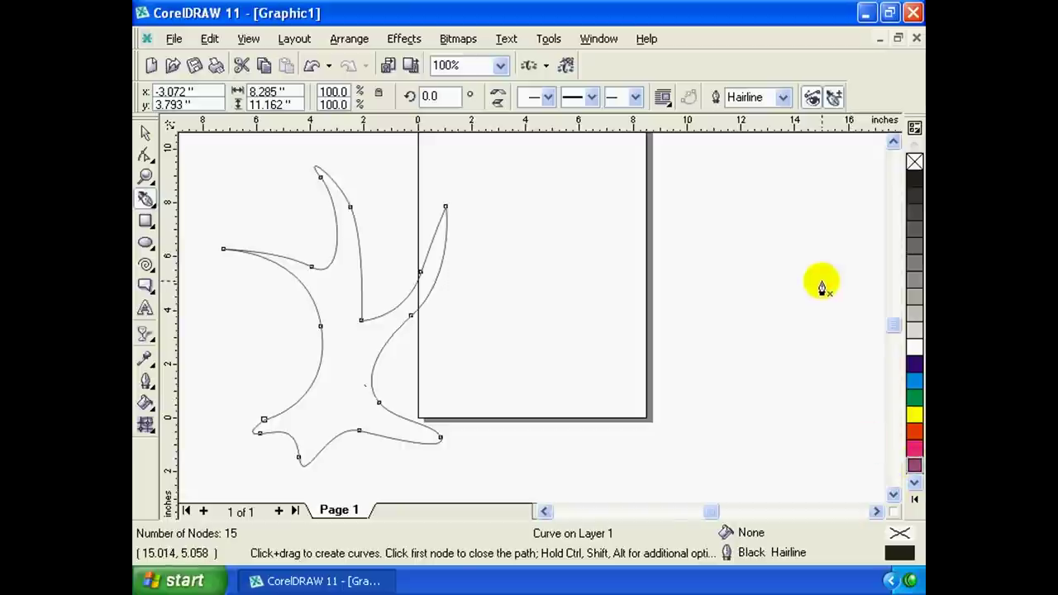
{"action": "left_click", "coordinate": [914, 280]}
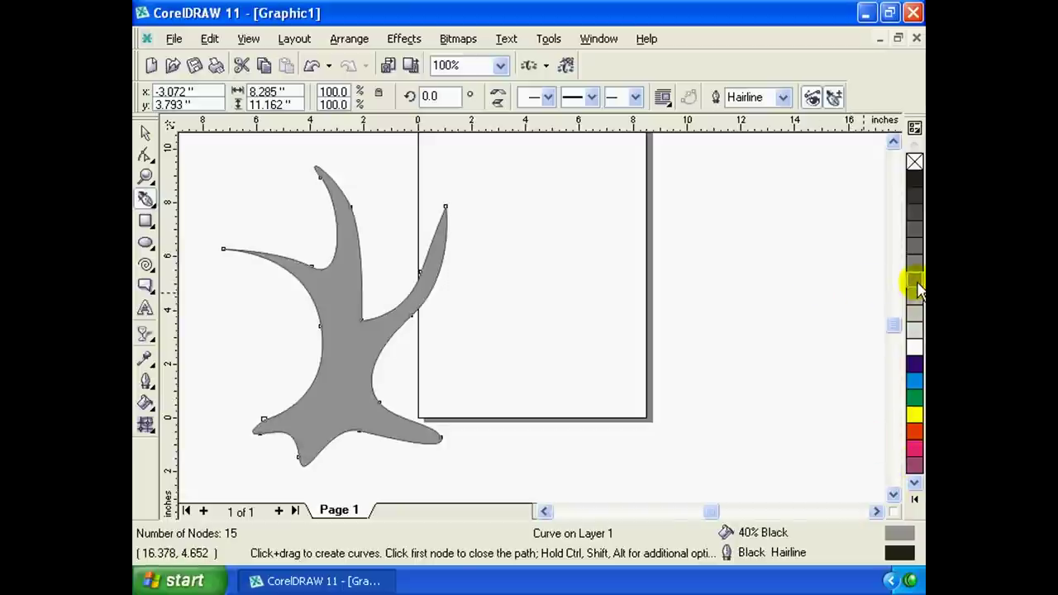
Delete the grey tree shape and draw a closed polyline outline across the page's left edge.
{"action": "left_click", "coordinate": [142, 137]}
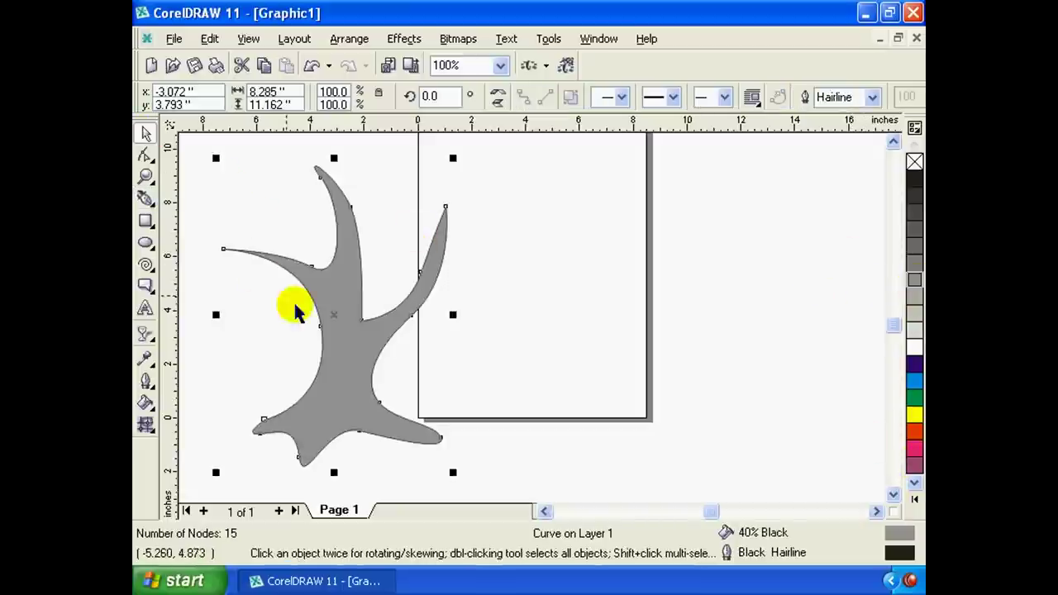
{"action": "key", "text": "Delete"}
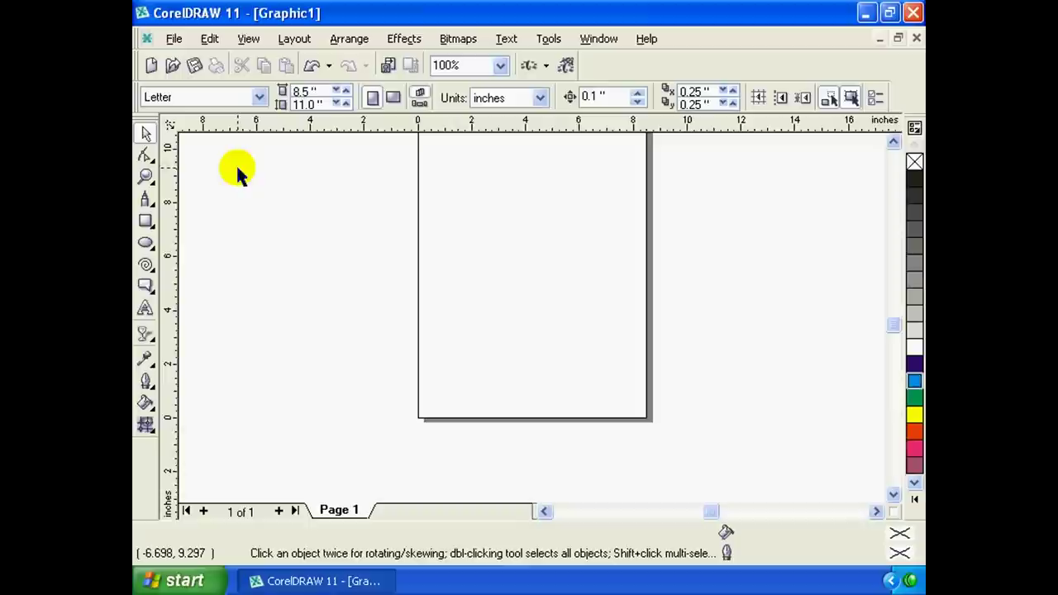
{"action": "left_click", "coordinate": [145, 200]}
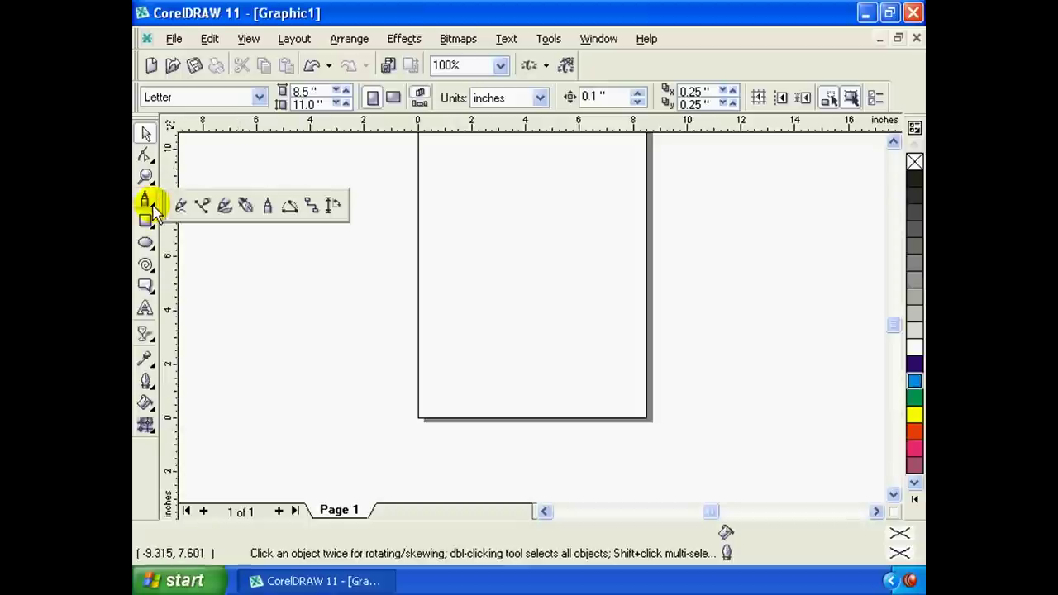
{"action": "left_click", "coordinate": [264, 214]}
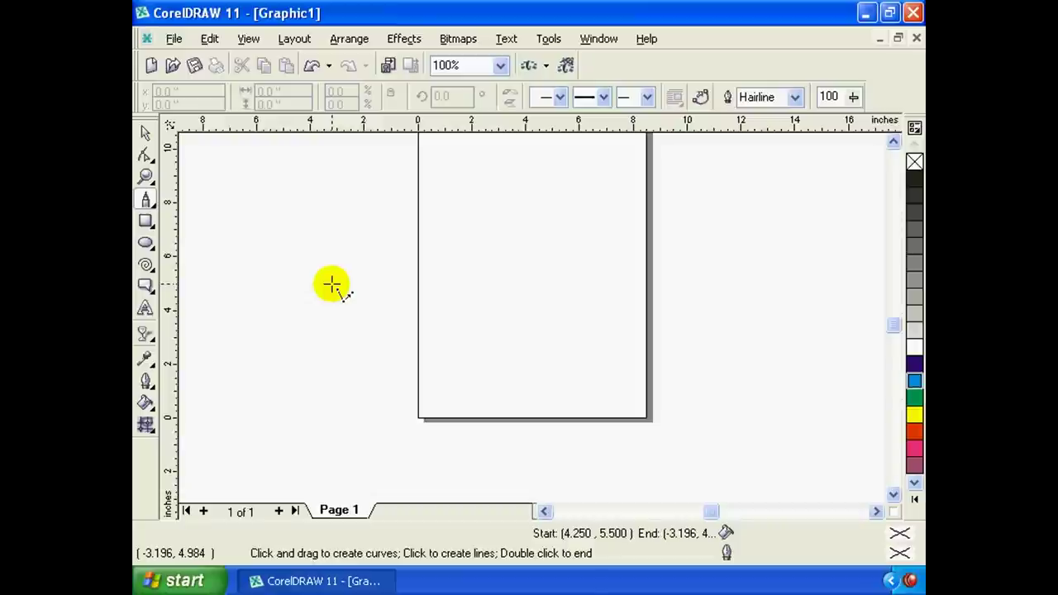
{"action": "mouse_move", "coordinate": [300, 325]}
{"action": "left_mouse_down"}
{"action": "mouse_move", "coordinate": [479, 218]}
{"action": "mouse_move", "coordinate": [477, 343]}
{"action": "mouse_move", "coordinate": [364, 347]}
{"action": "mouse_move", "coordinate": [293, 394]}
{"action": "mouse_move", "coordinate": [300, 327]}
{"action": "left_mouse_up"}
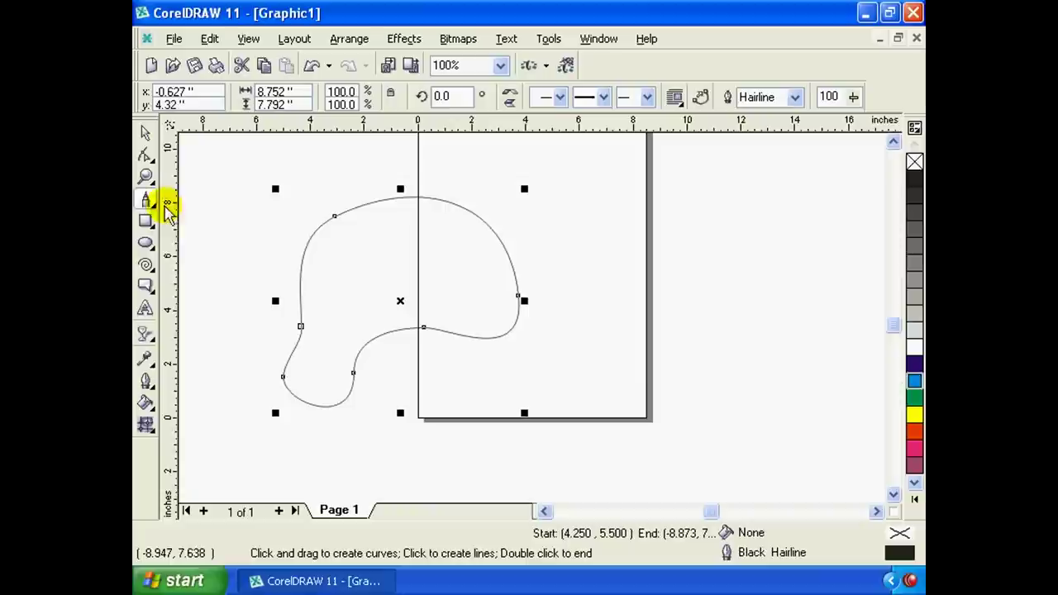
Draw a second closed polyline outline to the right of the page.
{"action": "left_click", "coordinate": [151, 200]}
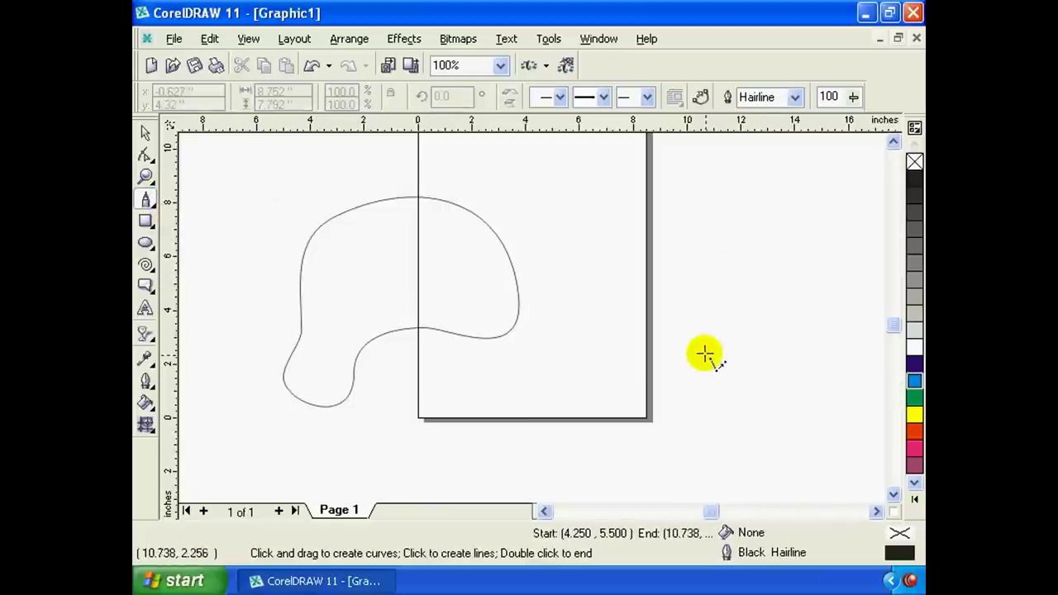
{"action": "mouse_move", "coordinate": [671, 295]}
{"action": "left_mouse_down"}
{"action": "mouse_move", "coordinate": [872, 281]}
{"action": "mouse_move", "coordinate": [724, 397]}
{"action": "mouse_move", "coordinate": [670, 326]}
{"action": "mouse_move", "coordinate": [678, 306]}
{"action": "mouse_move", "coordinate": [676, 316]}
{"action": "mouse_move", "coordinate": [654, 303]}
{"action": "mouse_move", "coordinate": [672, 294]}
{"action": "left_mouse_up"}
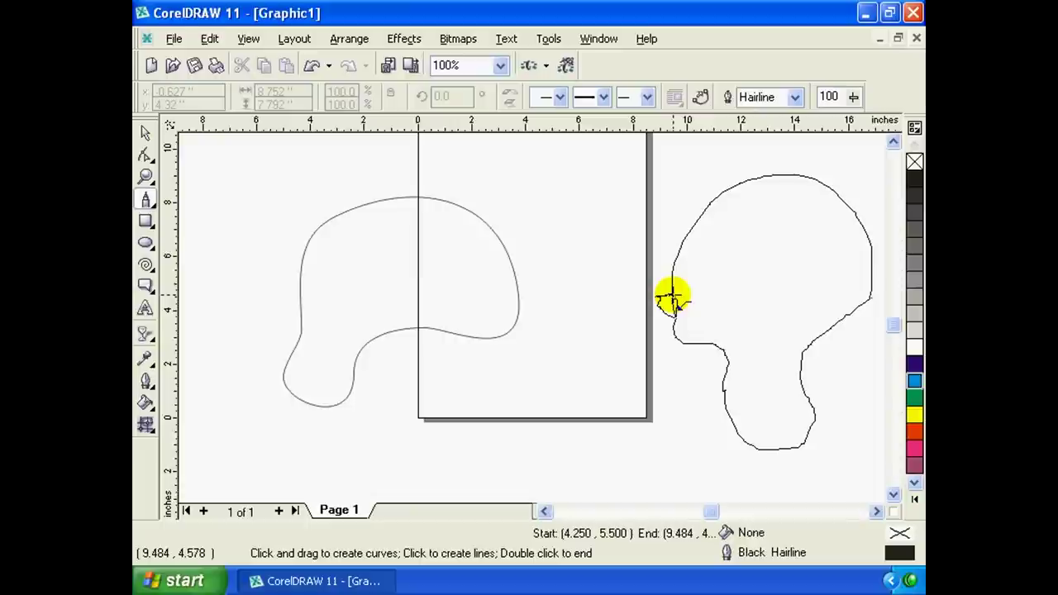
{"action": "left_click_drag", "start_coordinate": [672, 297], "coordinate": [673, 296]}
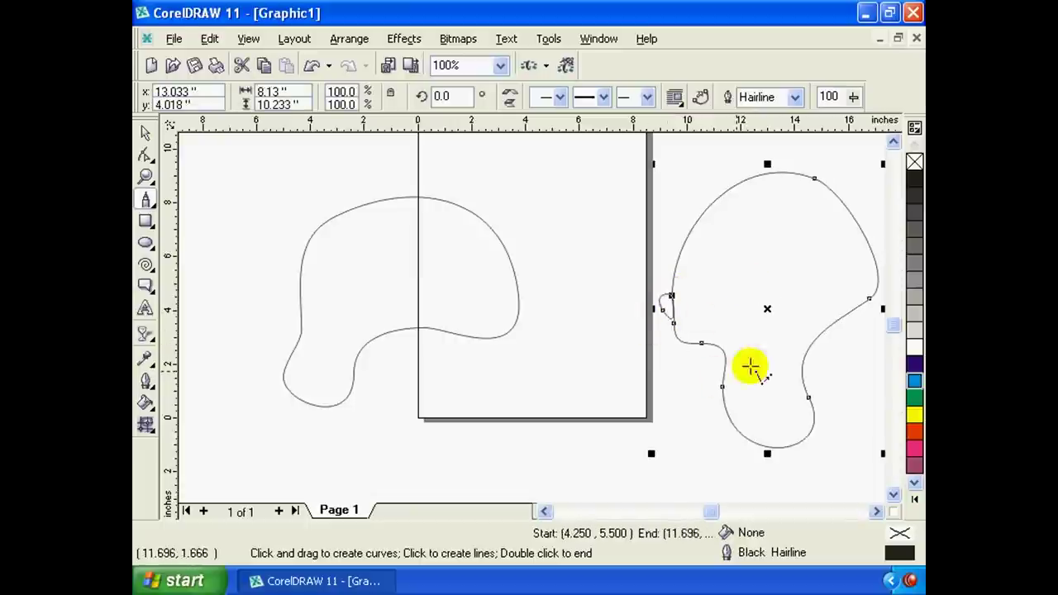
Fill the right shape green and draw another closed outline over the page.
{"action": "left_click", "coordinate": [914, 366]}
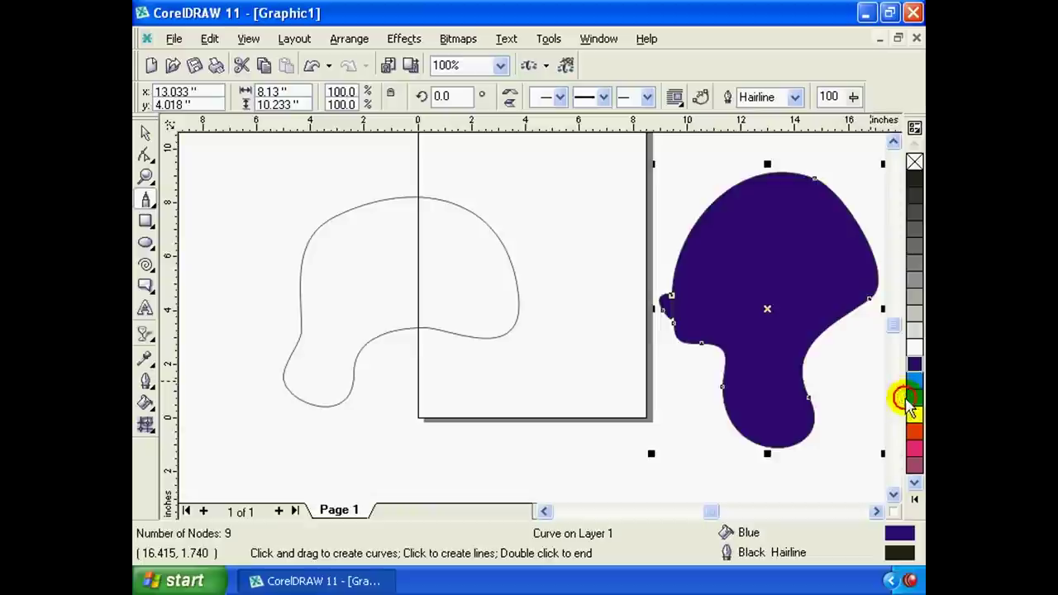
{"action": "left_click", "coordinate": [913, 397]}
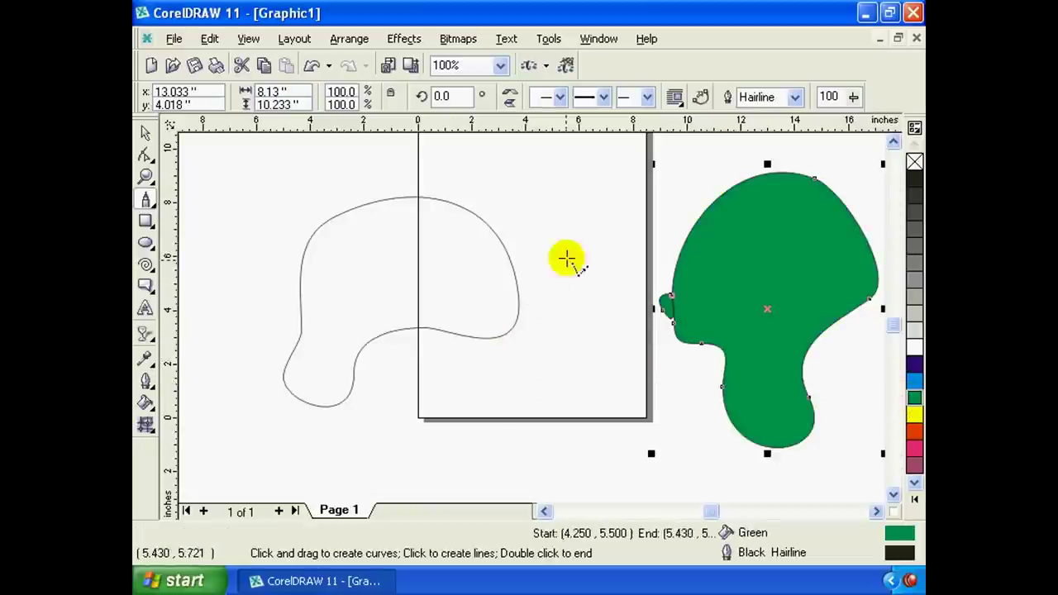
{"action": "mouse_move", "coordinate": [541, 190]}
{"action": "left_mouse_down"}
{"action": "mouse_move", "coordinate": [433, 330]}
{"action": "mouse_move", "coordinate": [614, 413]}
{"action": "mouse_move", "coordinate": [548, 224]}
{"action": "mouse_move", "coordinate": [562, 198]}
{"action": "mouse_move", "coordinate": [540, 191]}
{"action": "left_mouse_up"}
{"action": "mouse_move", "coordinate": [236, 175]}
{"action": "left_mouse_down"}
{"action": "mouse_move", "coordinate": [291, 231]}
{"action": "mouse_move", "coordinate": [272, 283]}
{"action": "mouse_move", "coordinate": [264, 222]}
{"action": "mouse_move", "coordinate": [272, 330]}
{"action": "mouse_move", "coordinate": [279, 245]}
{"action": "mouse_move", "coordinate": [279, 283]}
{"action": "mouse_move", "coordinate": [266, 261]}
{"action": "left_mouse_up"}
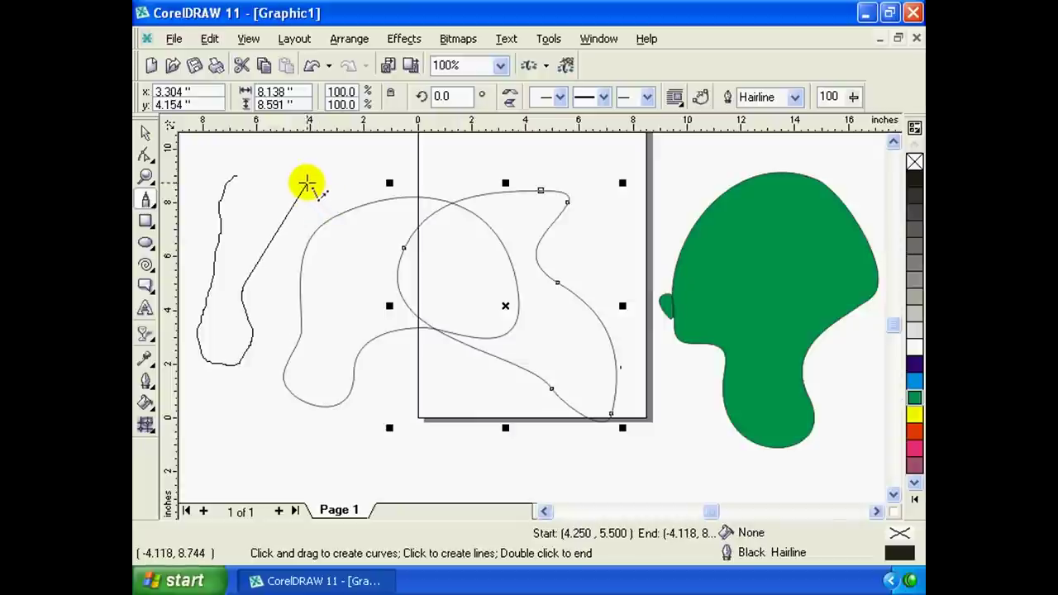
Draw a closed outline at the left with a curved top, closing it at its start.
{"action": "left_click", "coordinate": [299, 176]}
{"action": "mouse_move", "coordinate": [237, 161]}
{"action": "left_mouse_down"}
{"action": "mouse_move", "coordinate": [248, 188]}
{"action": "mouse_move", "coordinate": [238, 177]}
{"action": "left_mouse_up"}
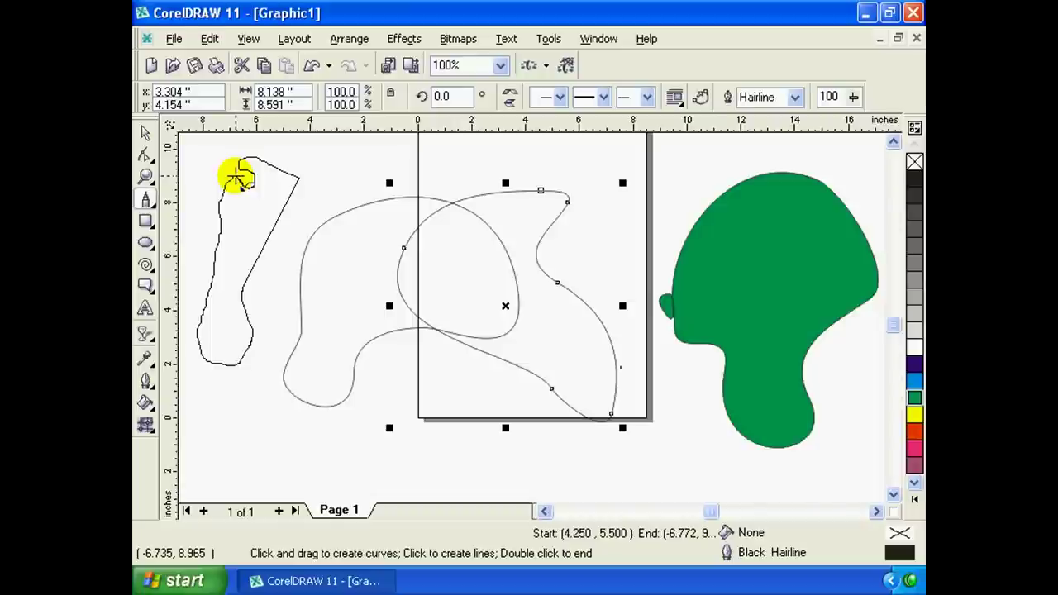
{"action": "left_click", "coordinate": [238, 177]}
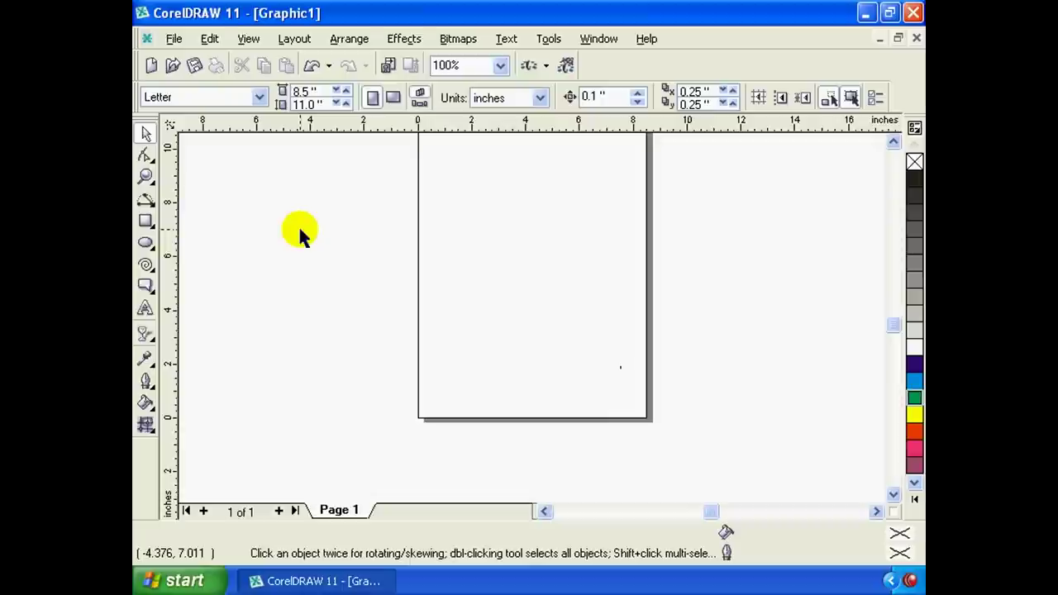
With the 3 Point Curve tool, draw a hook-shaped curve sweeping from left of the page into it.
{"action": "left_click", "coordinate": [147, 202]}
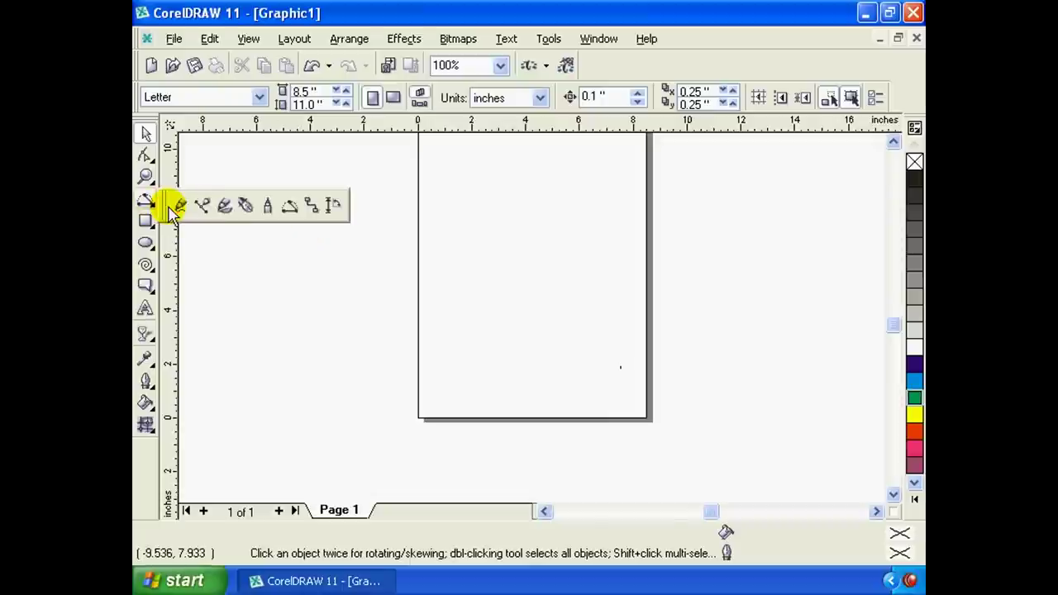
{"action": "left_click", "coordinate": [289, 207]}
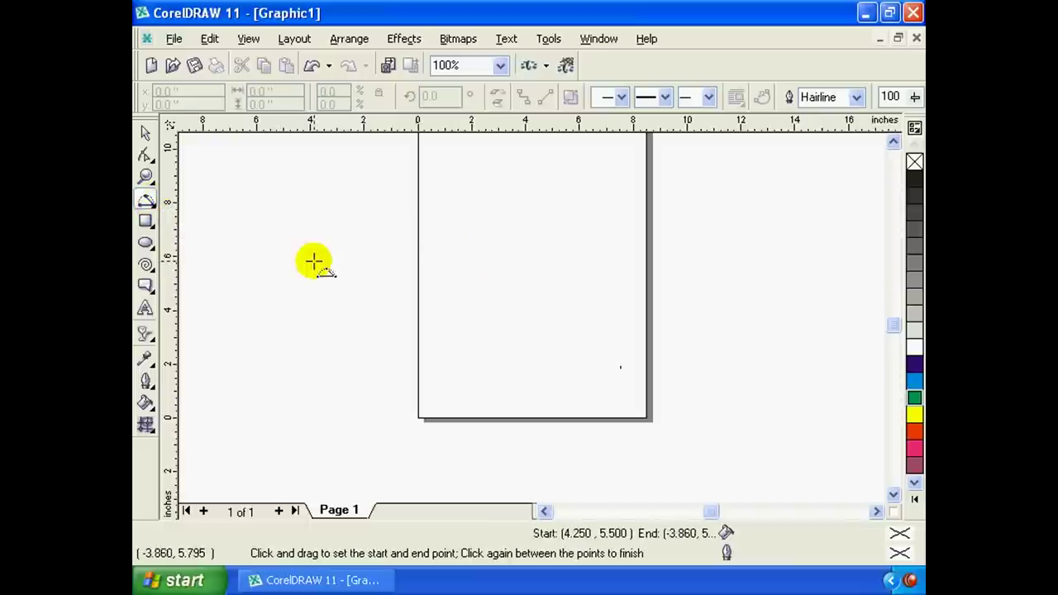
{"action": "left_click_drag", "start_coordinate": [252, 262], "coordinate": [531, 262]}
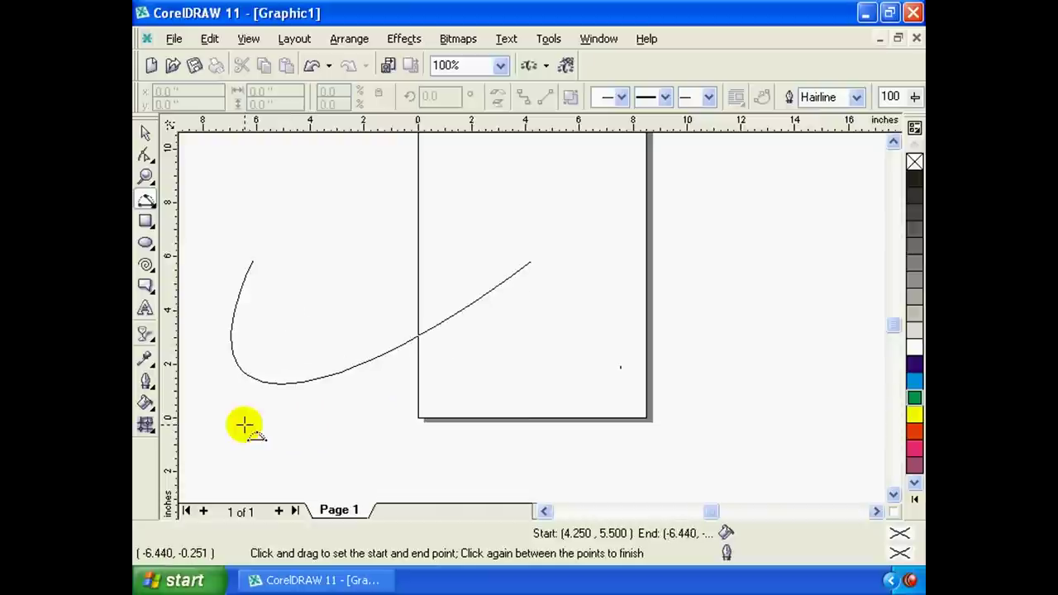
{"action": "left_click", "coordinate": [245, 424]}
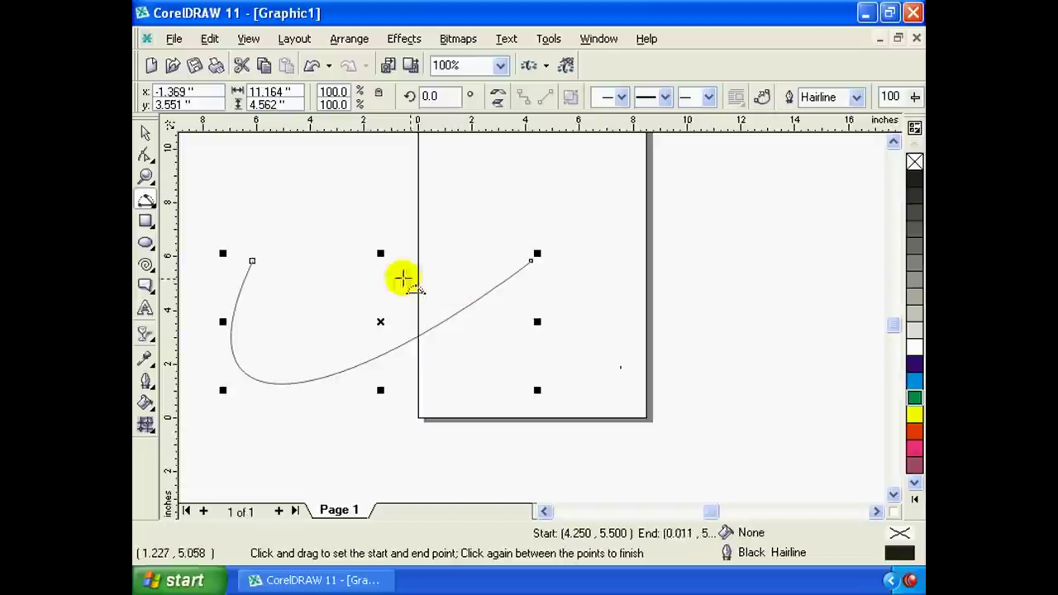
Finish the heart-shaped three-point curve, start an arc to its right, then delete both.
{"action": "left_click_drag", "start_coordinate": [255, 262], "coordinate": [532, 262]}
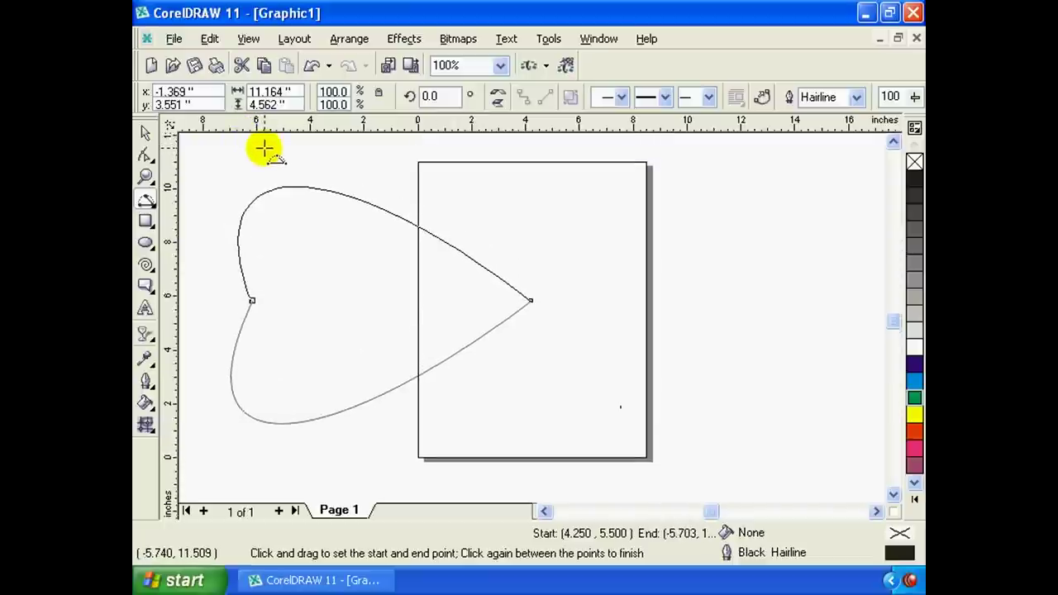
{"action": "left_click", "coordinate": [263, 147]}
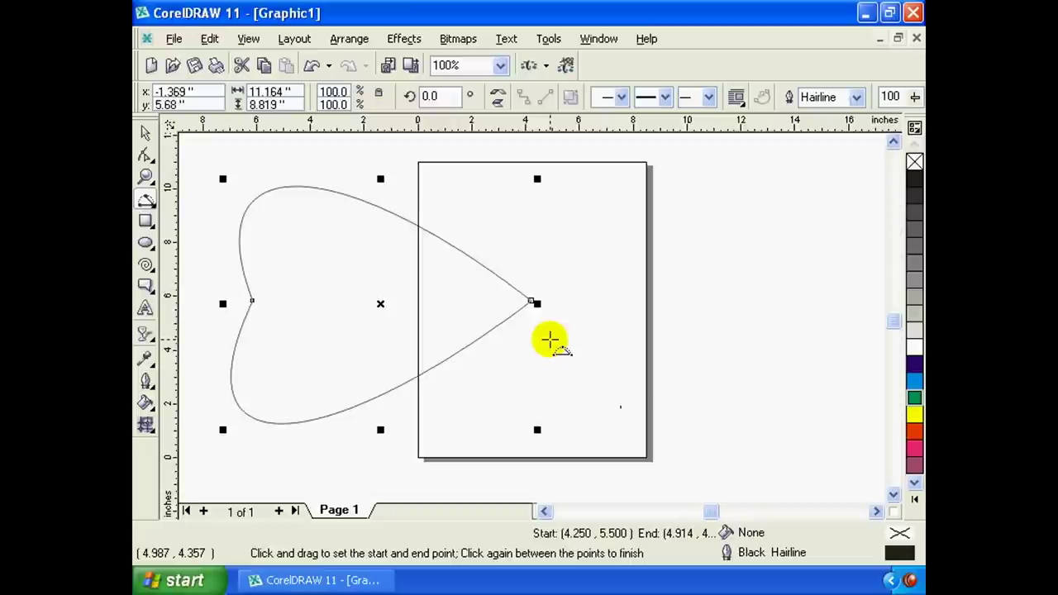
{"action": "left_click_drag", "start_coordinate": [549, 339], "coordinate": [806, 339]}
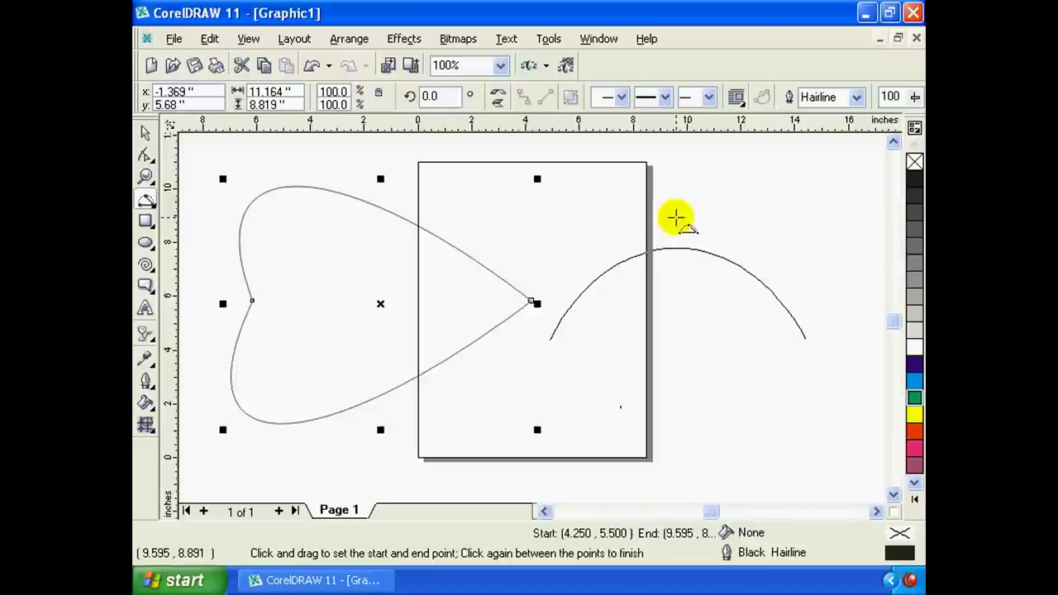
{"action": "key", "text": "Delete"}
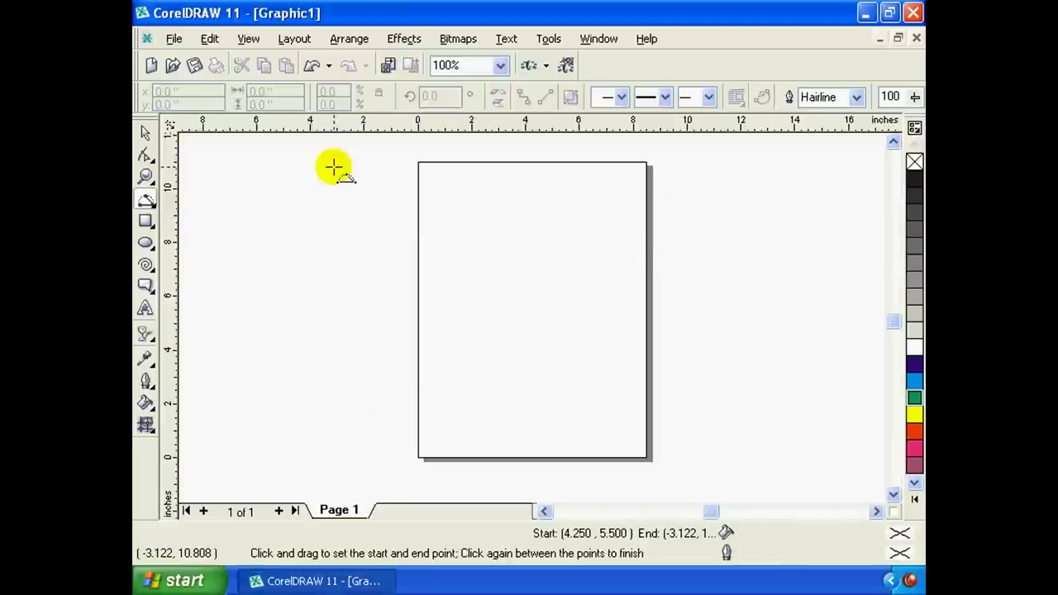
With the Interactive Connector Tool, draw a straight horizontal connector and a stepped elbow connector.
{"action": "left_click", "coordinate": [147, 203]}
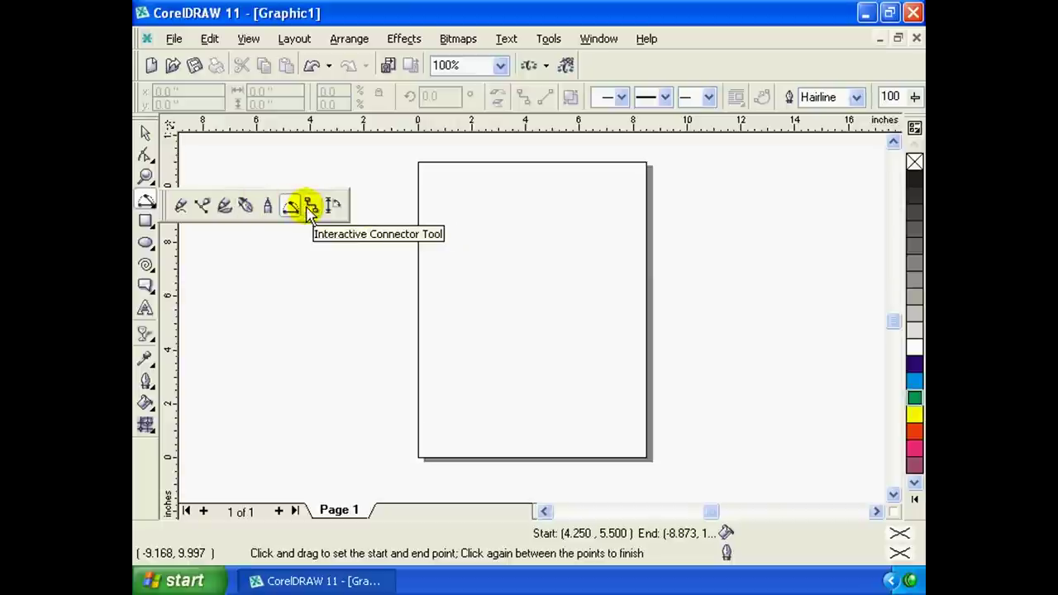
{"action": "left_click", "coordinate": [310, 208]}
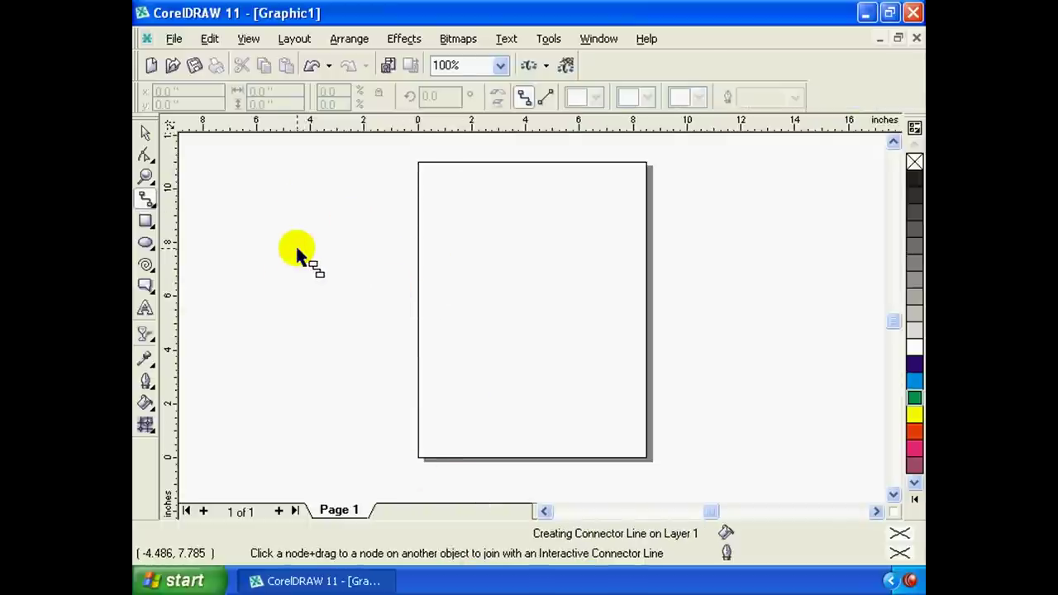
{"action": "left_click", "coordinate": [259, 266]}
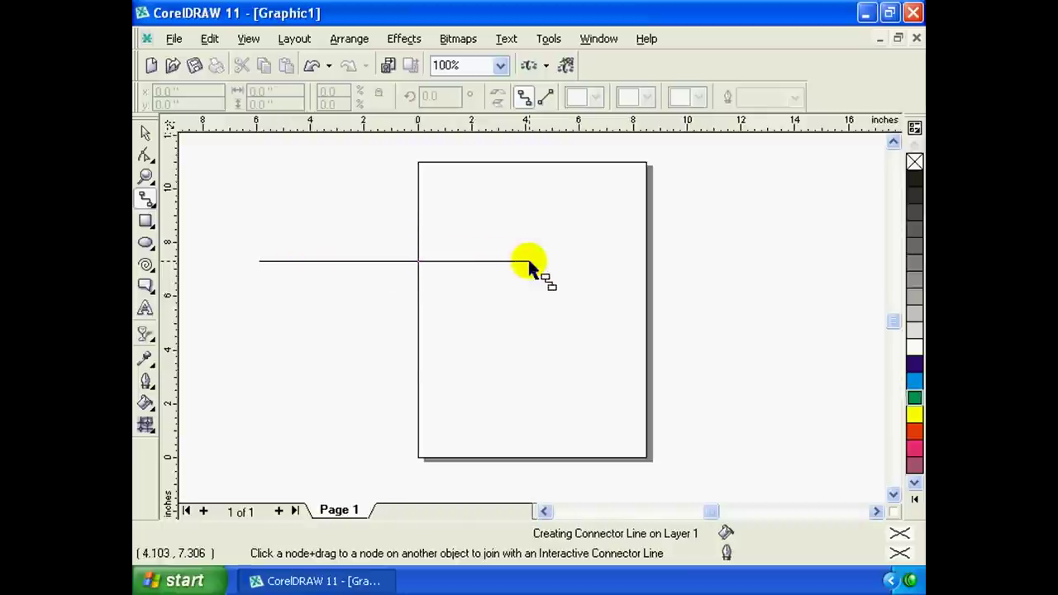
{"action": "left_click_drag", "start_coordinate": [259, 263], "coordinate": [538, 264]}
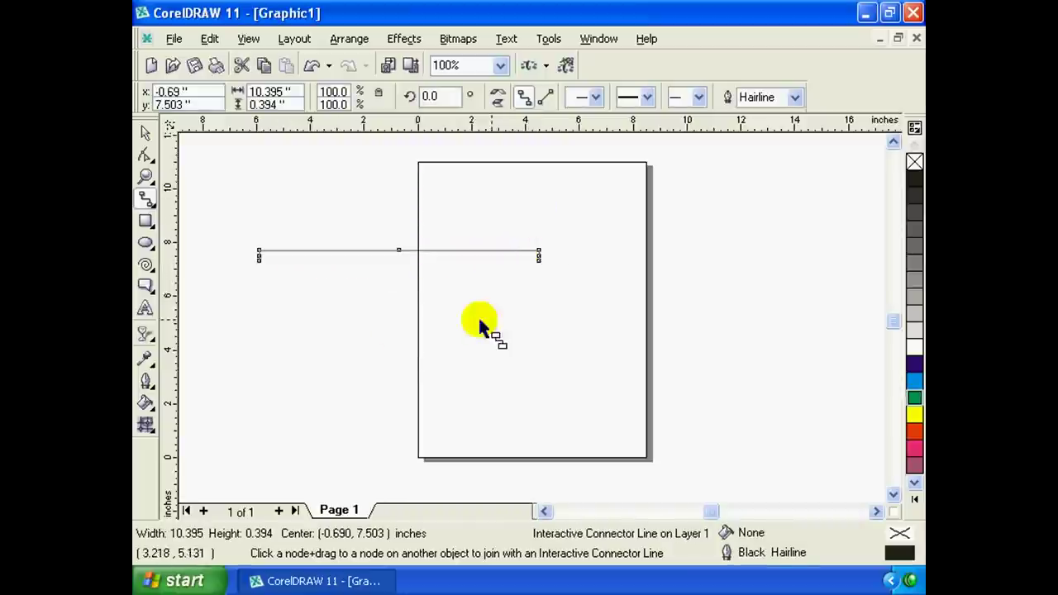
{"action": "mouse_move", "coordinate": [313, 314]}
{"action": "left_mouse_down"}
{"action": "mouse_move", "coordinate": [496, 379]}
{"action": "mouse_move", "coordinate": [576, 424]}
{"action": "left_mouse_up"}
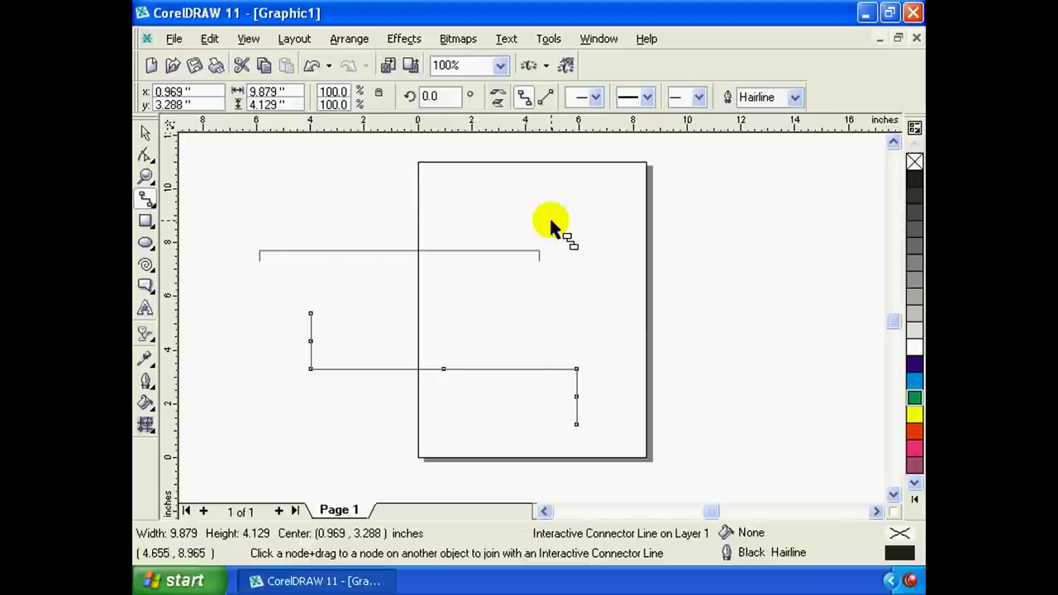
Draw a new stepped connector from near the page top down to the right, shifting its vertical leg.
{"action": "left_click", "coordinate": [518, 203]}
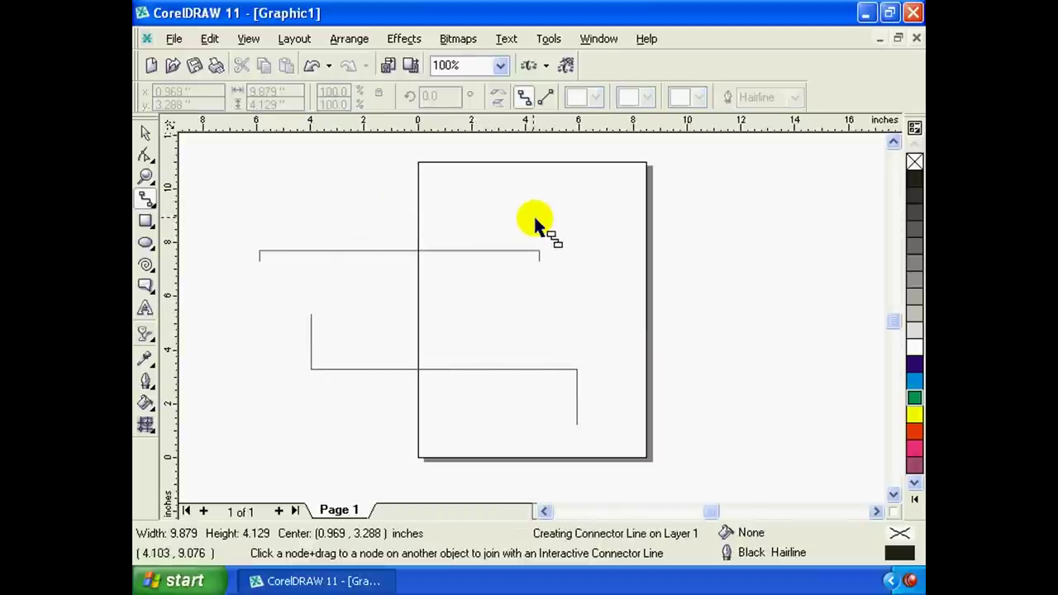
{"action": "left_click_drag", "start_coordinate": [521, 201], "coordinate": [522, 208]}
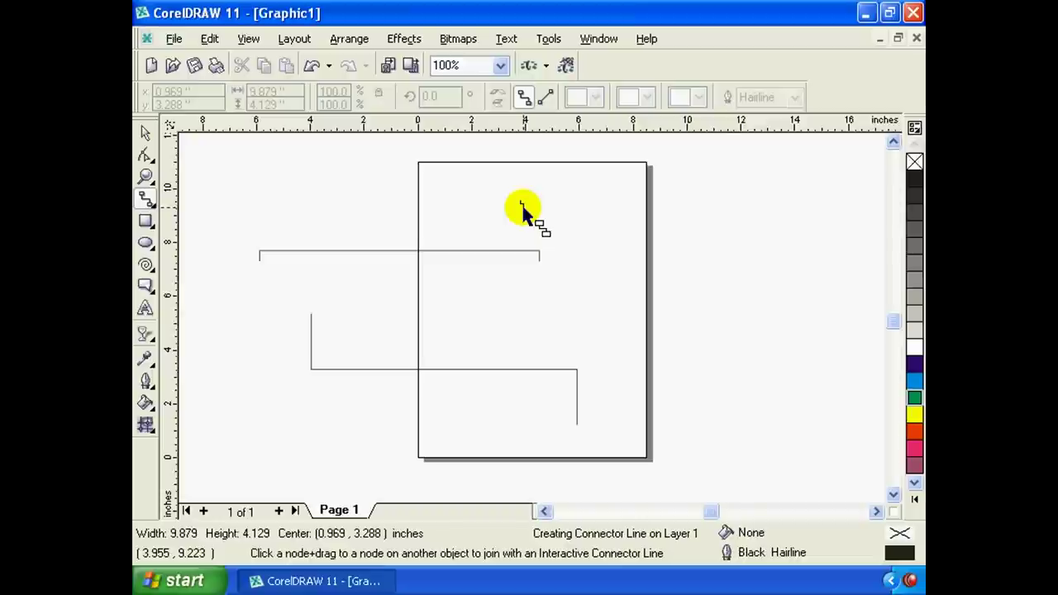
{"action": "mouse_move", "coordinate": [522, 210]}
{"action": "left_mouse_down"}
{"action": "mouse_move", "coordinate": [657, 271]}
{"action": "mouse_move", "coordinate": [583, 251]}
{"action": "left_mouse_up"}
{"action": "mouse_move", "coordinate": [539, 223]}
{"action": "left_mouse_down"}
{"action": "mouse_move", "coordinate": [529, 165]}
{"action": "mouse_move", "coordinate": [576, 173]}
{"action": "mouse_move", "coordinate": [519, 171]}
{"action": "mouse_move", "coordinate": [447, 142]}
{"action": "mouse_move", "coordinate": [468, 271]}
{"action": "mouse_move", "coordinate": [396, 183]}
{"action": "mouse_move", "coordinate": [408, 217]}
{"action": "mouse_move", "coordinate": [496, 322]}
{"action": "mouse_move", "coordinate": [618, 347]}
{"action": "mouse_move", "coordinate": [593, 371]}
{"action": "mouse_move", "coordinate": [626, 418]}
{"action": "mouse_move", "coordinate": [711, 423]}
{"action": "left_mouse_up"}
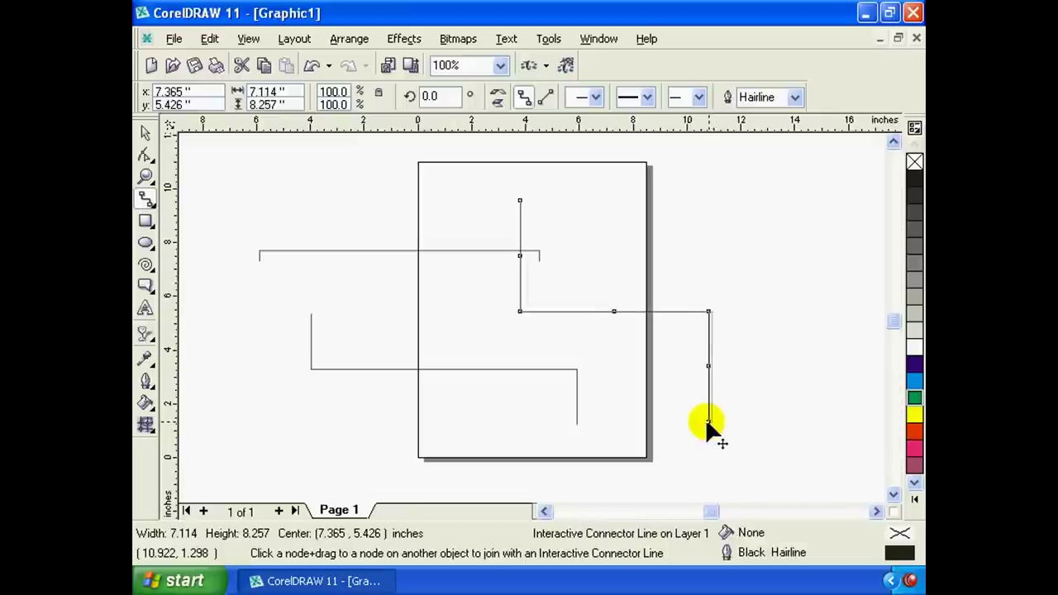
{"action": "mouse_move", "coordinate": [708, 423]}
{"action": "left_mouse_down"}
{"action": "mouse_move", "coordinate": [637, 425]}
{"action": "mouse_move", "coordinate": [726, 426]}
{"action": "mouse_move", "coordinate": [606, 425]}
{"action": "mouse_move", "coordinate": [756, 425]}
{"action": "mouse_move", "coordinate": [655, 421]}
{"action": "mouse_move", "coordinate": [738, 418]}
{"action": "mouse_move", "coordinate": [680, 425]}
{"action": "mouse_move", "coordinate": [722, 421]}
{"action": "left_mouse_up"}
{"action": "mouse_move", "coordinate": [576, 425]}
{"action": "left_mouse_down"}
{"action": "mouse_move", "coordinate": [581, 442]}
{"action": "mouse_move", "coordinate": [575, 434]}
{"action": "mouse_move", "coordinate": [732, 434]}
{"action": "mouse_move", "coordinate": [722, 425]}
{"action": "left_mouse_up"}
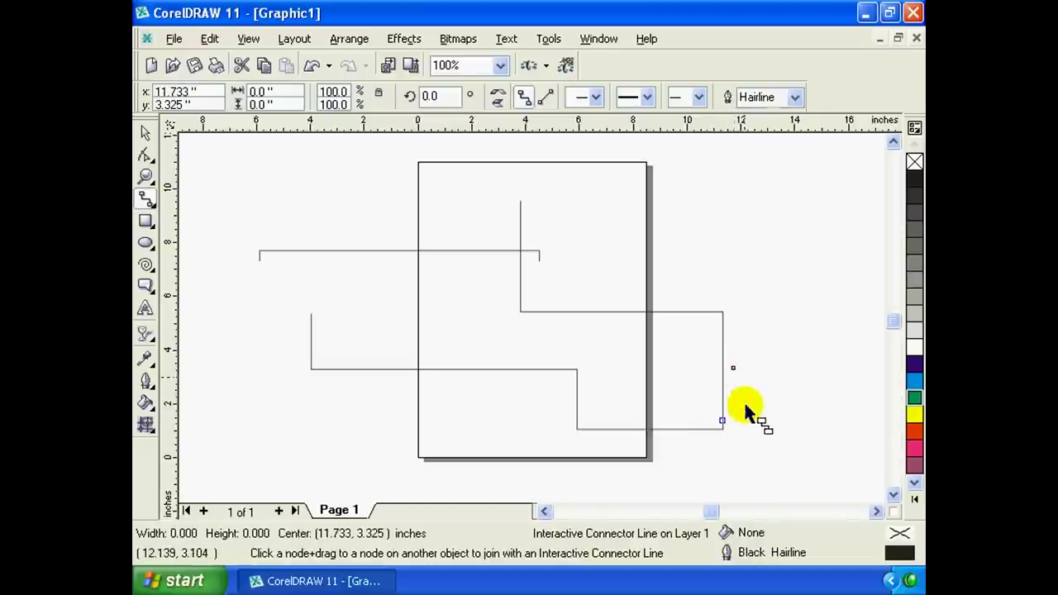
Add connectors from the horizontal line's ends and the left connector's node, rerouting one right of the page.
{"action": "mouse_move", "coordinate": [538, 250]}
{"action": "left_mouse_down"}
{"action": "mouse_move", "coordinate": [378, 304]}
{"action": "mouse_move", "coordinate": [534, 298]}
{"action": "mouse_move", "coordinate": [309, 308]}
{"action": "mouse_move", "coordinate": [325, 314]}
{"action": "left_mouse_up"}
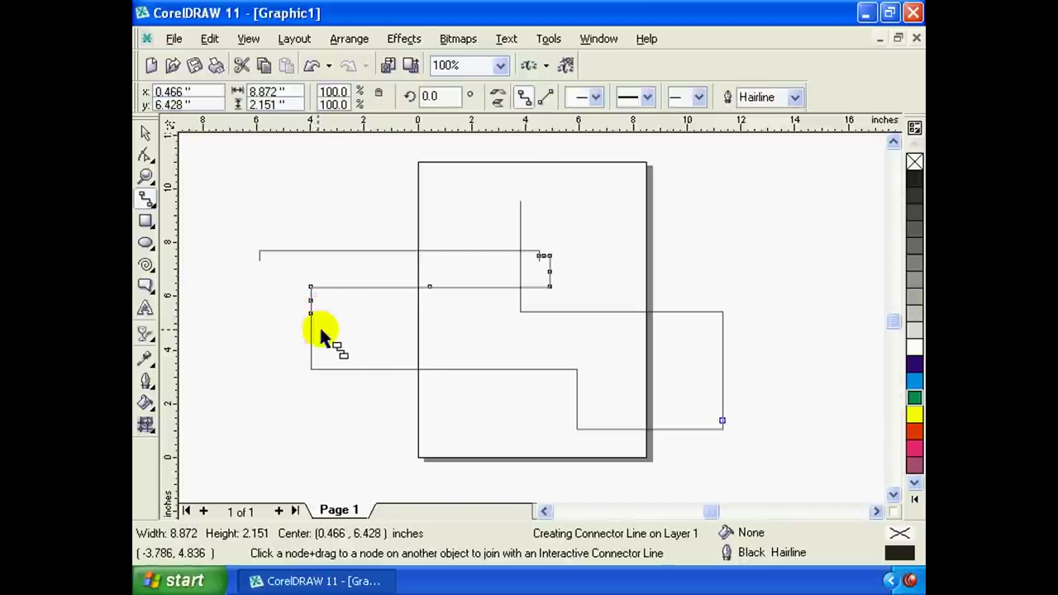
{"action": "left_click", "coordinate": [290, 287]}
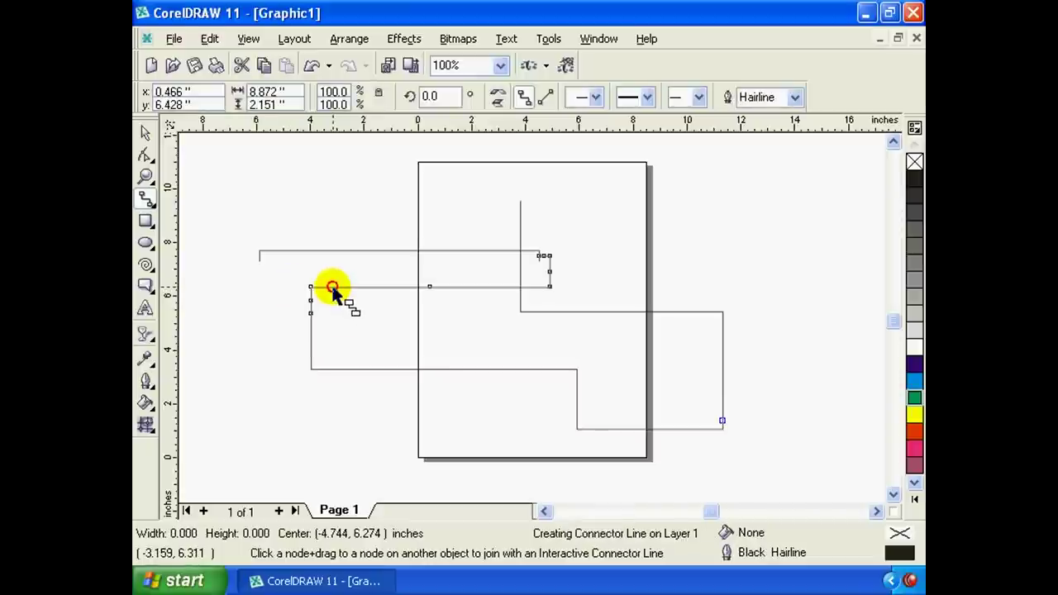
{"action": "left_click_drag", "start_coordinate": [331, 288], "coordinate": [303, 300]}
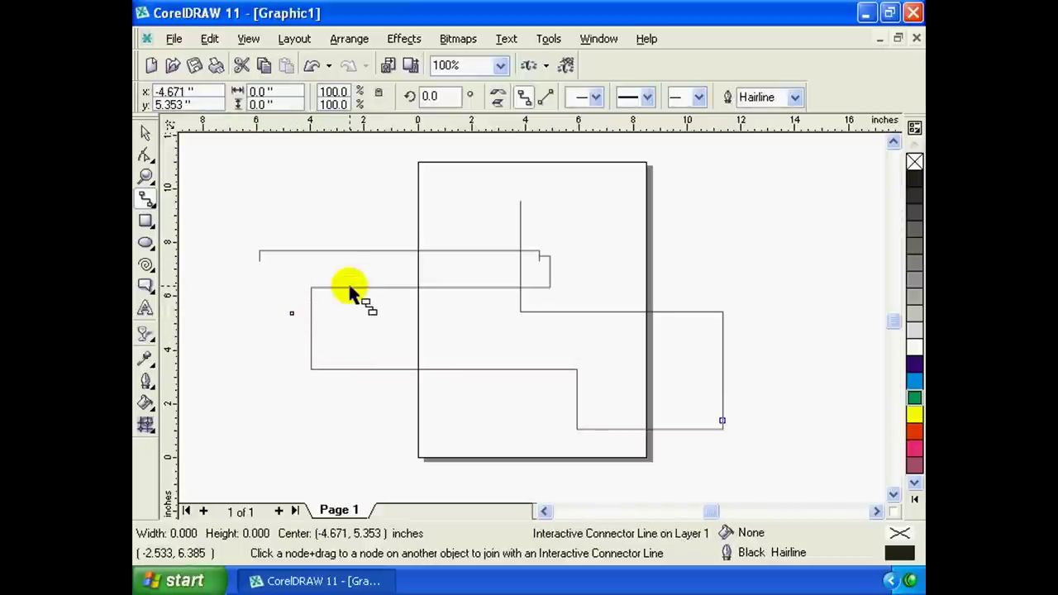
{"action": "left_click_drag", "start_coordinate": [537, 256], "coordinate": [464, 171]}
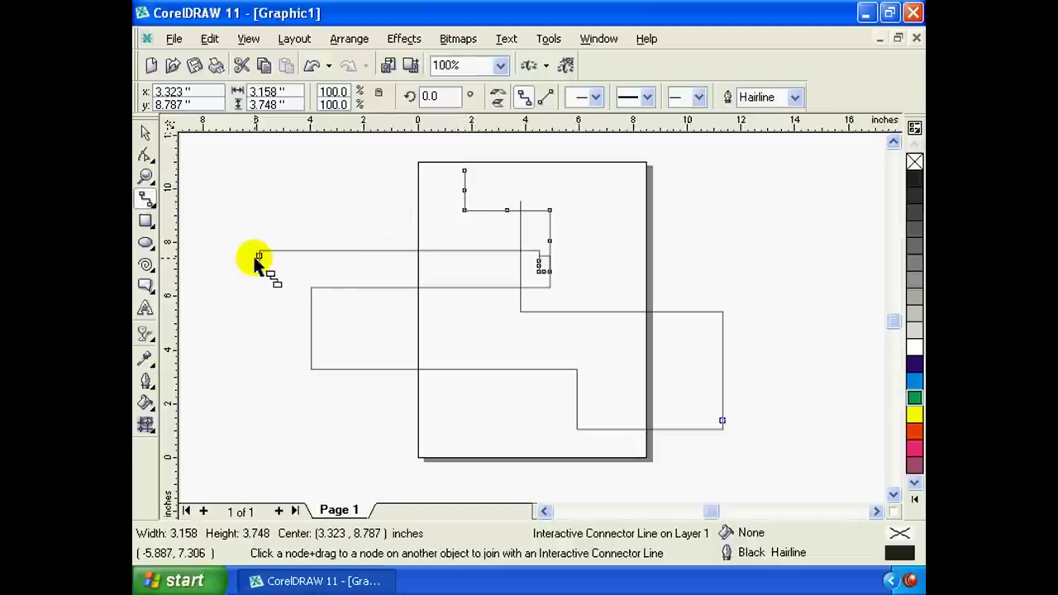
{"action": "mouse_move", "coordinate": [260, 257]}
{"action": "left_mouse_down"}
{"action": "mouse_move", "coordinate": [236, 151]}
{"action": "mouse_move", "coordinate": [674, 146]}
{"action": "left_mouse_up"}
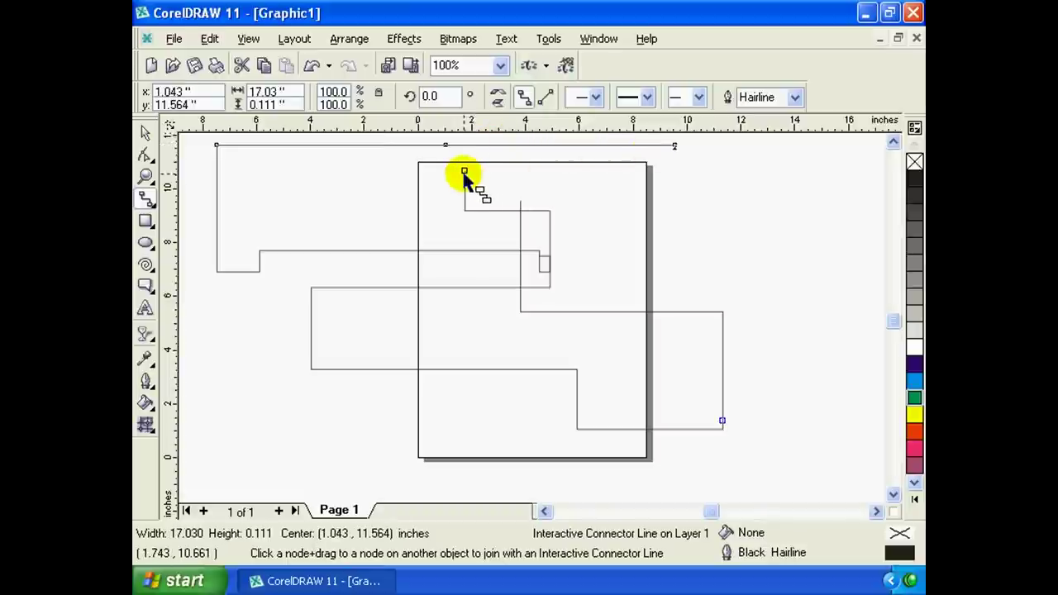
{"action": "left_click_drag", "start_coordinate": [464, 172], "coordinate": [683, 196]}
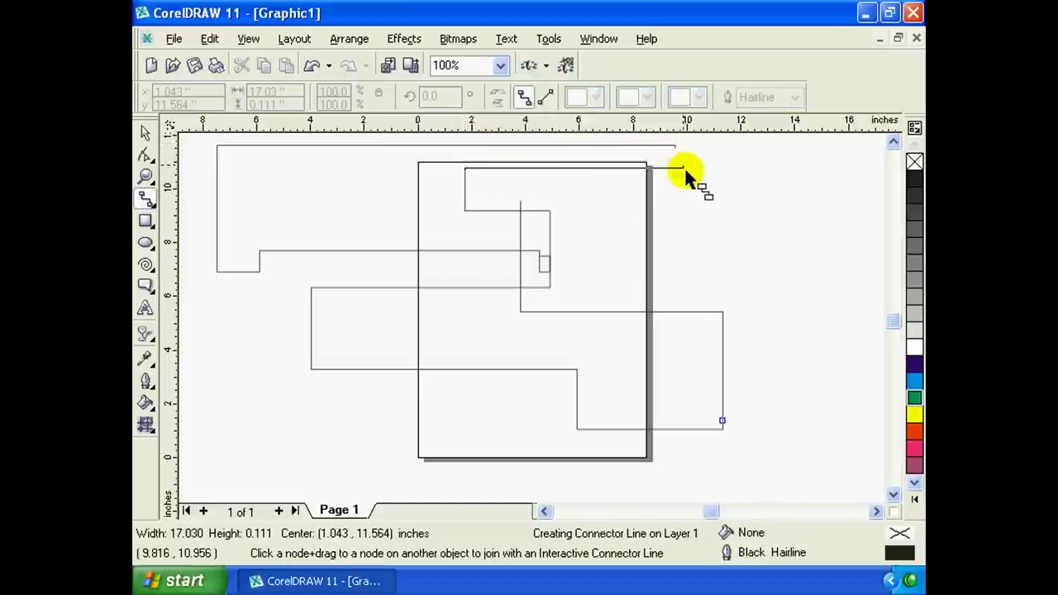
{"action": "mouse_move", "coordinate": [683, 196]}
{"action": "left_mouse_down"}
{"action": "mouse_move", "coordinate": [767, 243]}
{"action": "mouse_move", "coordinate": [775, 232]}
{"action": "left_mouse_up"}
Add more connectors running down past the page bottom and off to the right of the page.
{"action": "left_click", "coordinate": [314, 371]}
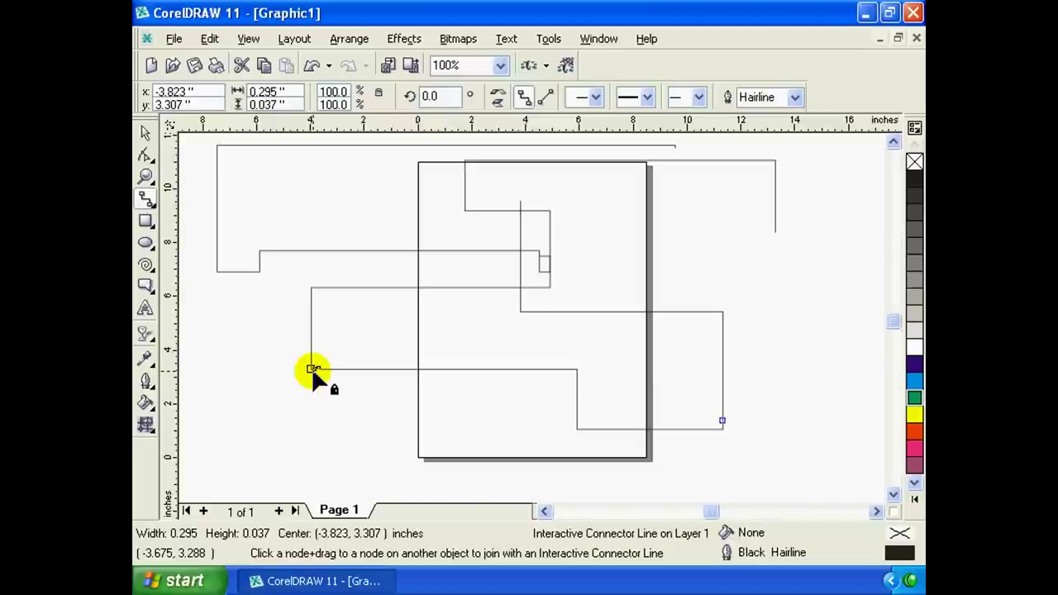
{"action": "mouse_move", "coordinate": [314, 389]}
{"action": "left_mouse_down"}
{"action": "mouse_move", "coordinate": [318, 472]}
{"action": "mouse_move", "coordinate": [323, 313]}
{"action": "left_mouse_up"}
{"action": "left_click", "coordinate": [310, 287]}
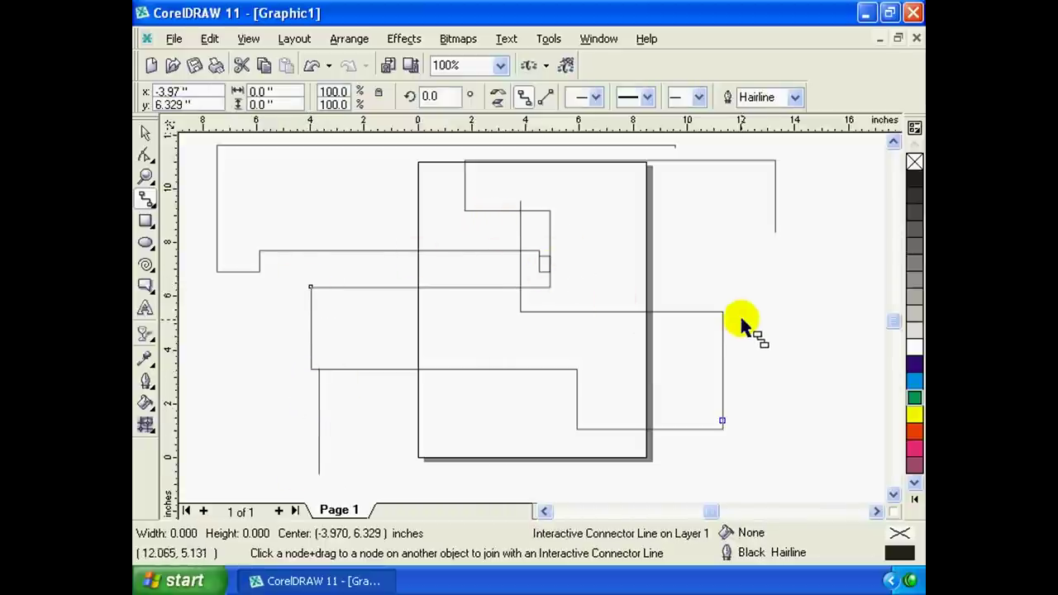
{"action": "left_click_drag", "start_coordinate": [722, 313], "coordinate": [785, 315]}
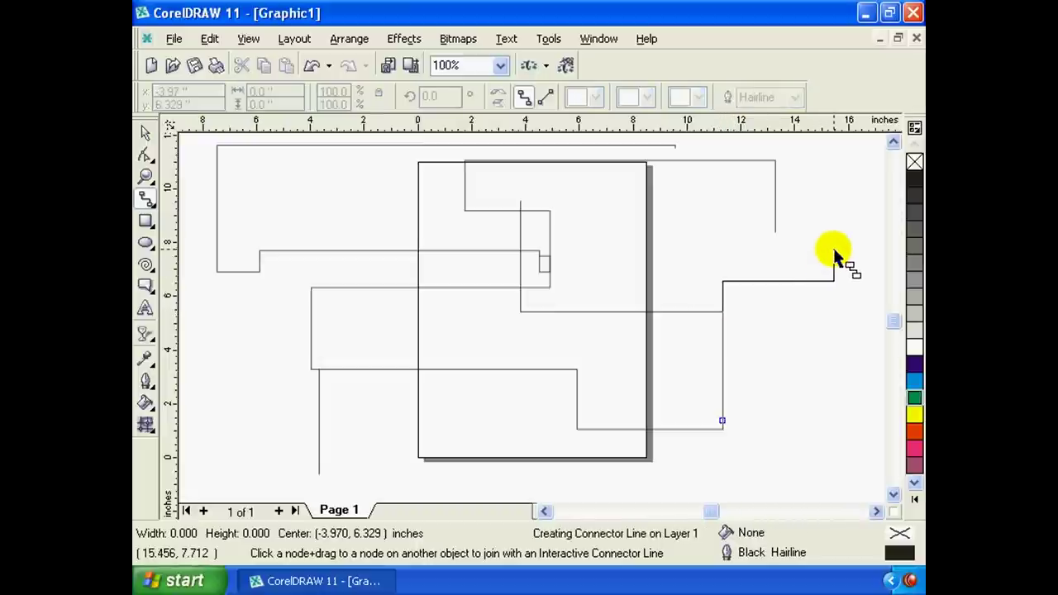
{"action": "mouse_move", "coordinate": [786, 313]}
{"action": "left_mouse_down"}
{"action": "mouse_move", "coordinate": [793, 250]}
{"action": "mouse_move", "coordinate": [832, 248]}
{"action": "left_mouse_up"}
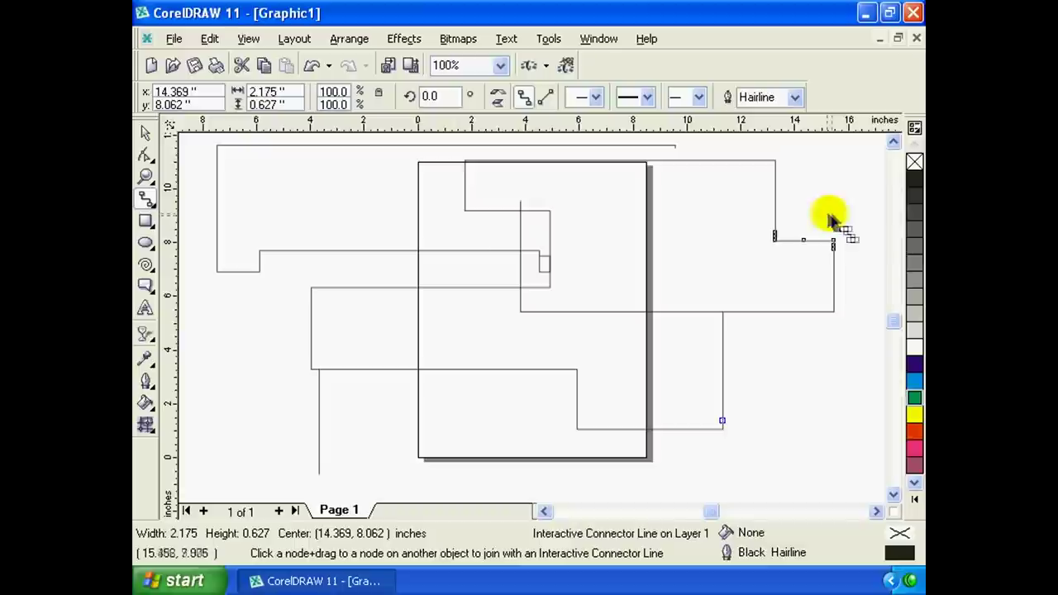
Place an angled dimension with two arms and a measuring arc left of the page using the Dimension Tool.
{"action": "left_click", "coordinate": [154, 205]}
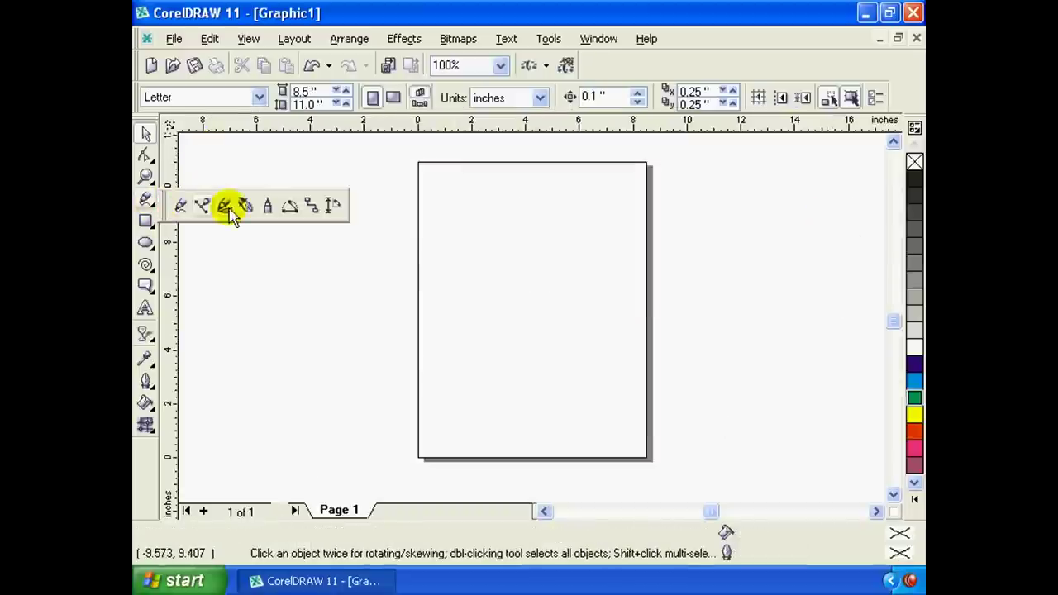
{"action": "left_click", "coordinate": [329, 209]}
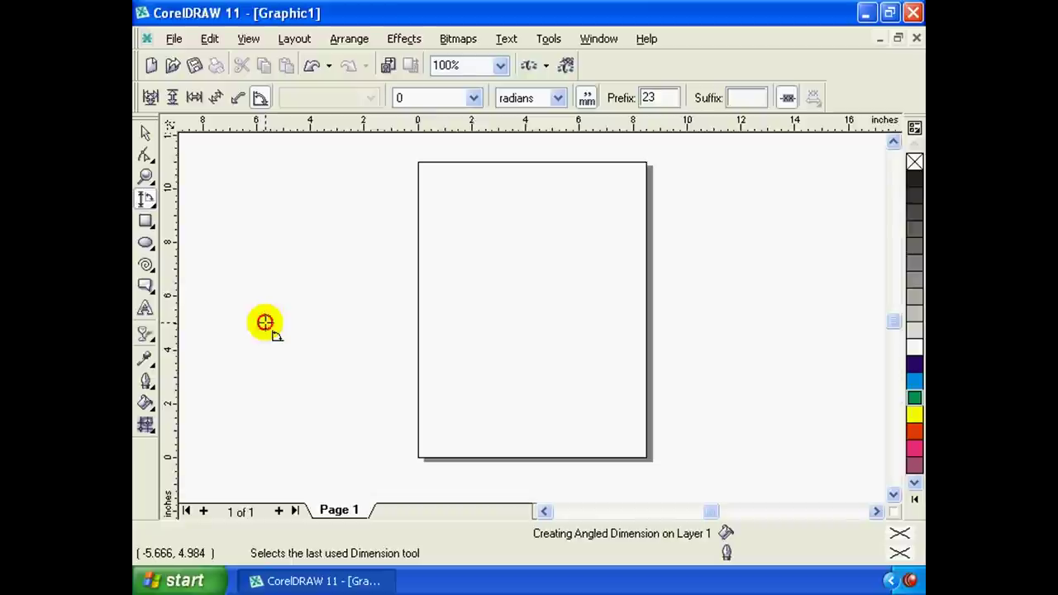
{"action": "left_click_drag", "start_coordinate": [265, 322], "coordinate": [566, 323]}
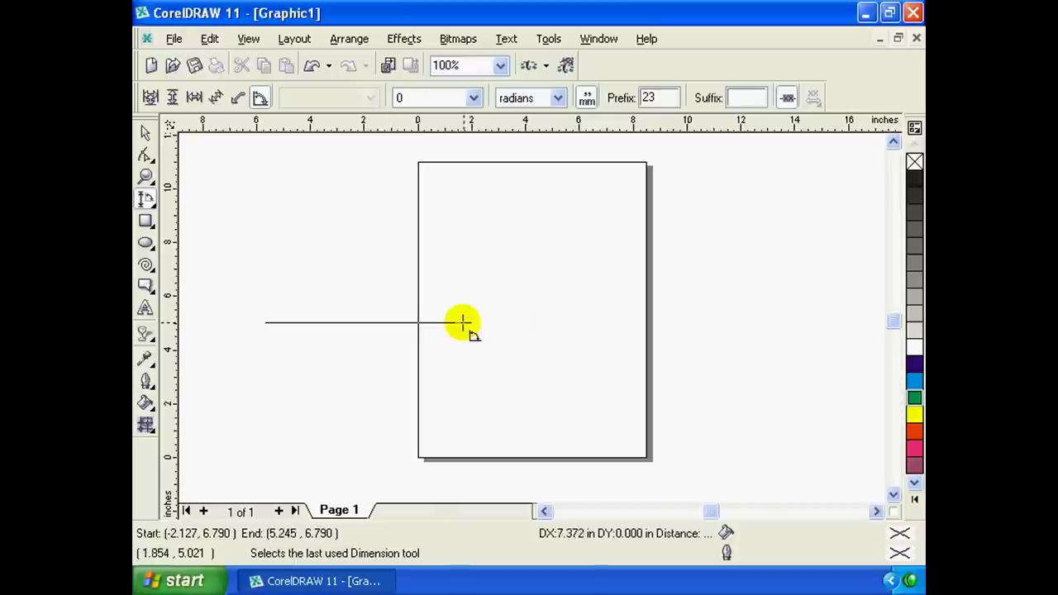
{"action": "mouse_move", "coordinate": [565, 323]}
{"action": "left_mouse_down"}
{"action": "mouse_move", "coordinate": [491, 323]}
{"action": "mouse_move", "coordinate": [522, 322]}
{"action": "left_mouse_up"}
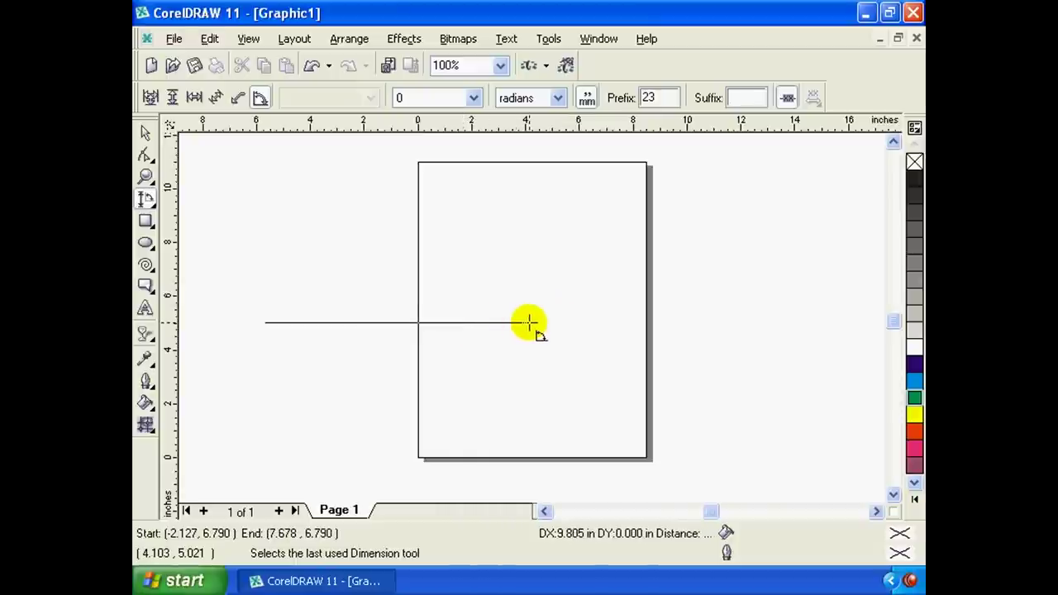
{"action": "left_click", "coordinate": [523, 276]}
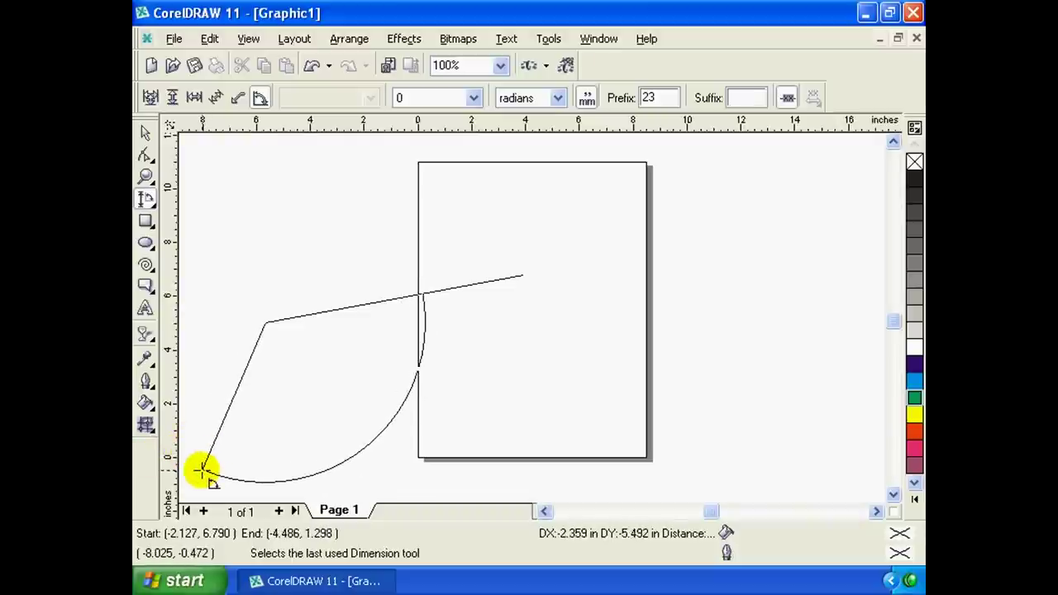
{"action": "left_click", "coordinate": [199, 476]}
Move the angled dimension right onto the page and reselect it.
{"action": "left_click", "coordinate": [146, 132]}
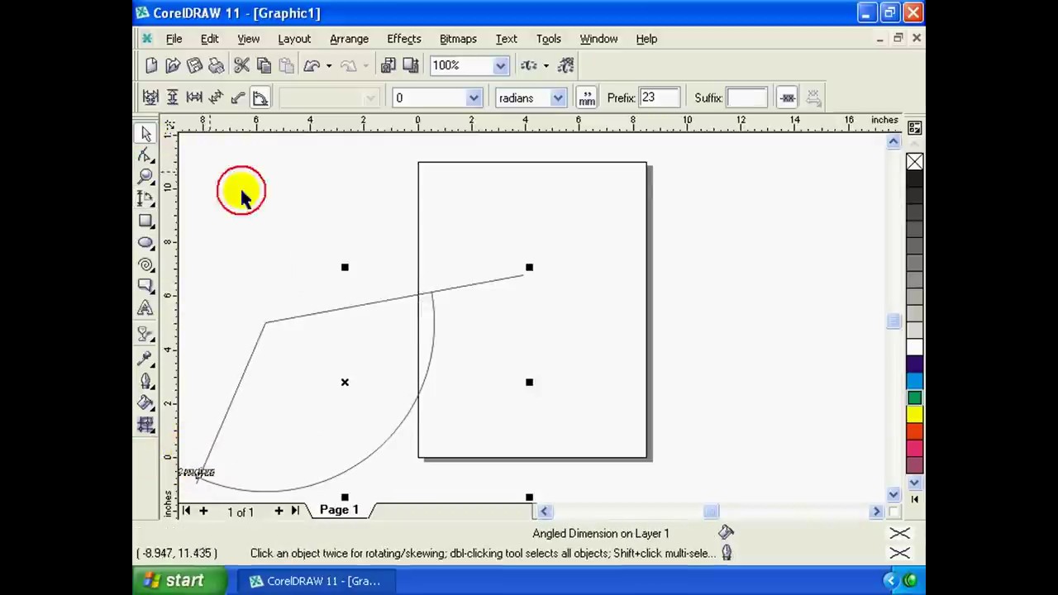
{"action": "mouse_move", "coordinate": [322, 471]}
{"action": "left_mouse_down"}
{"action": "mouse_move", "coordinate": [466, 378]}
{"action": "mouse_move", "coordinate": [654, 379]}
{"action": "left_mouse_up"}
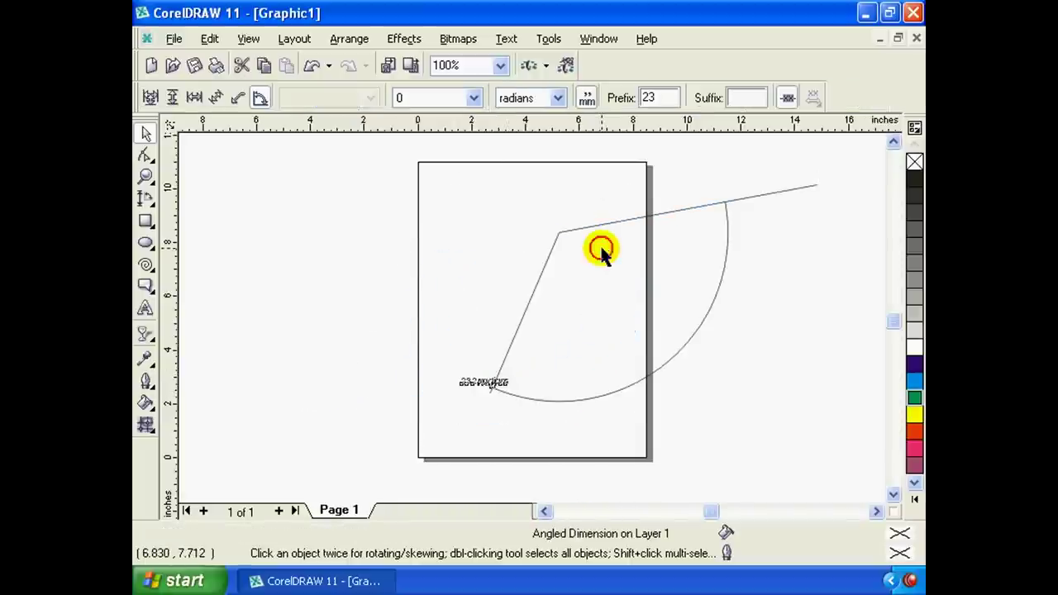
{"action": "left_click", "coordinate": [582, 234]}
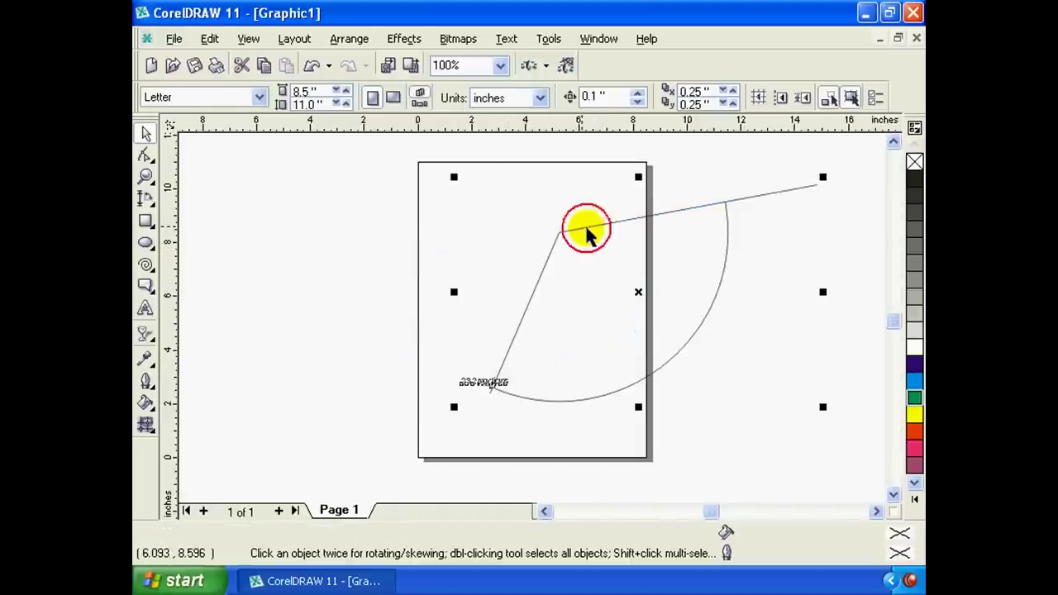
{"action": "left_click", "coordinate": [585, 234]}
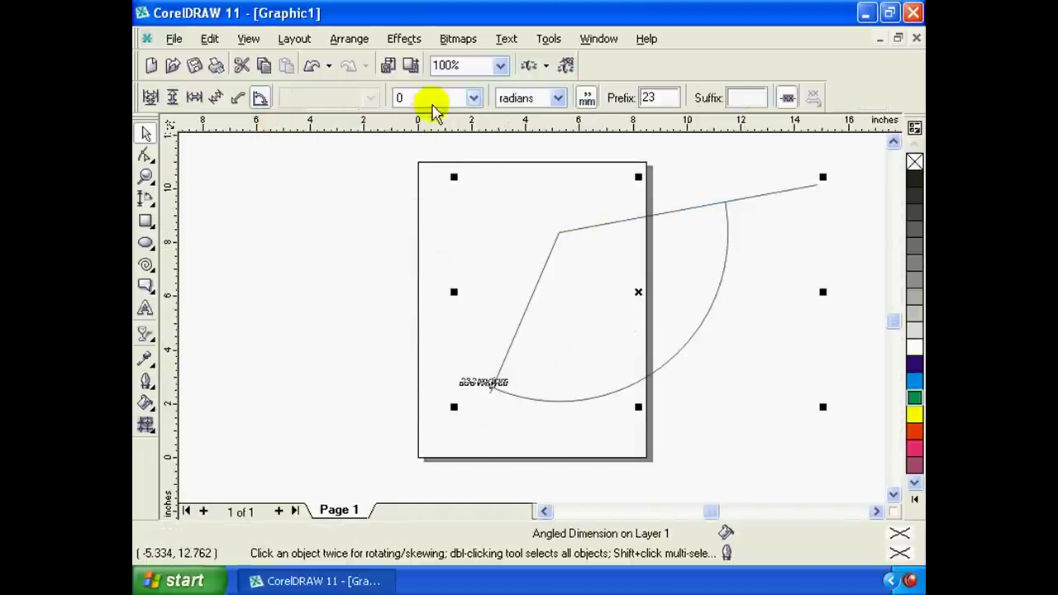
Change the dimension's angle units to degrees, then to gradians.
{"action": "left_click", "coordinate": [559, 97]}
{"action": "left_click", "coordinate": [558, 109]}
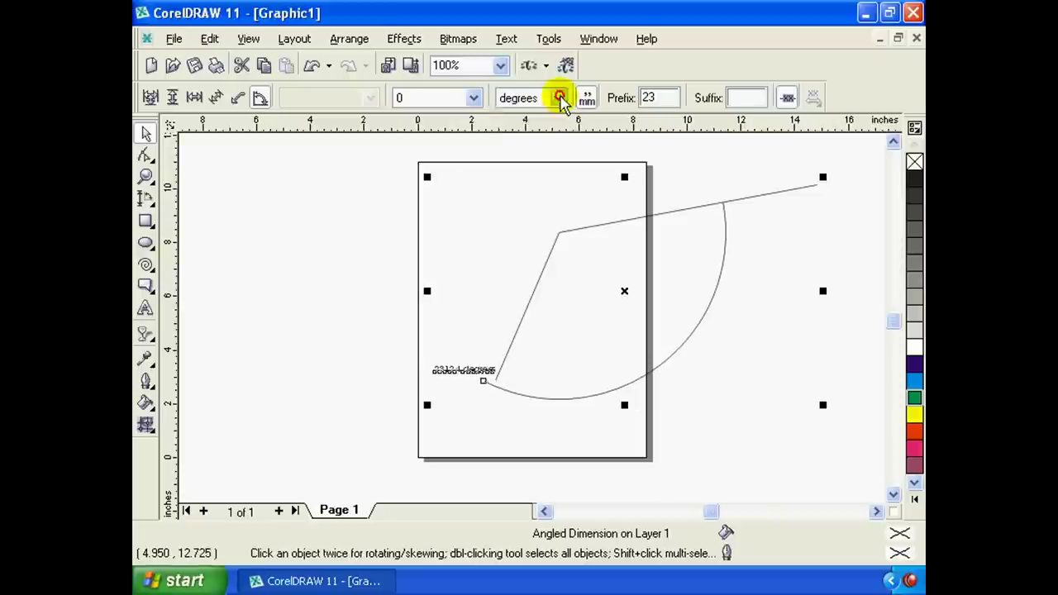
{"action": "left_click", "coordinate": [559, 97]}
{"action": "left_click", "coordinate": [522, 140]}
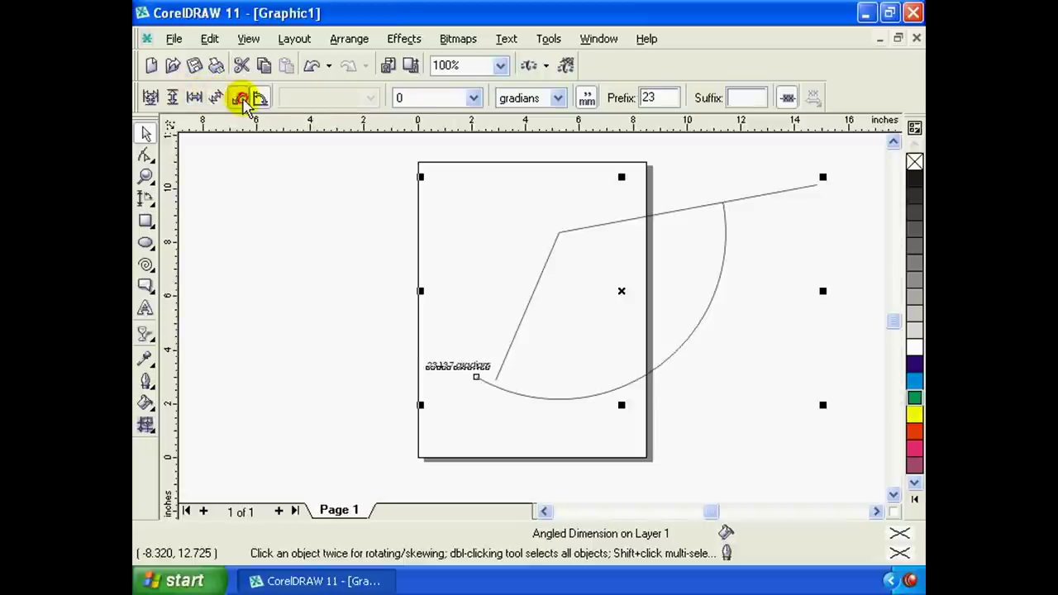
{"action": "left_click", "coordinate": [241, 98]}
Draw a callout leader with a bend, starting to the right of the page.
{"action": "left_click", "coordinate": [553, 247]}
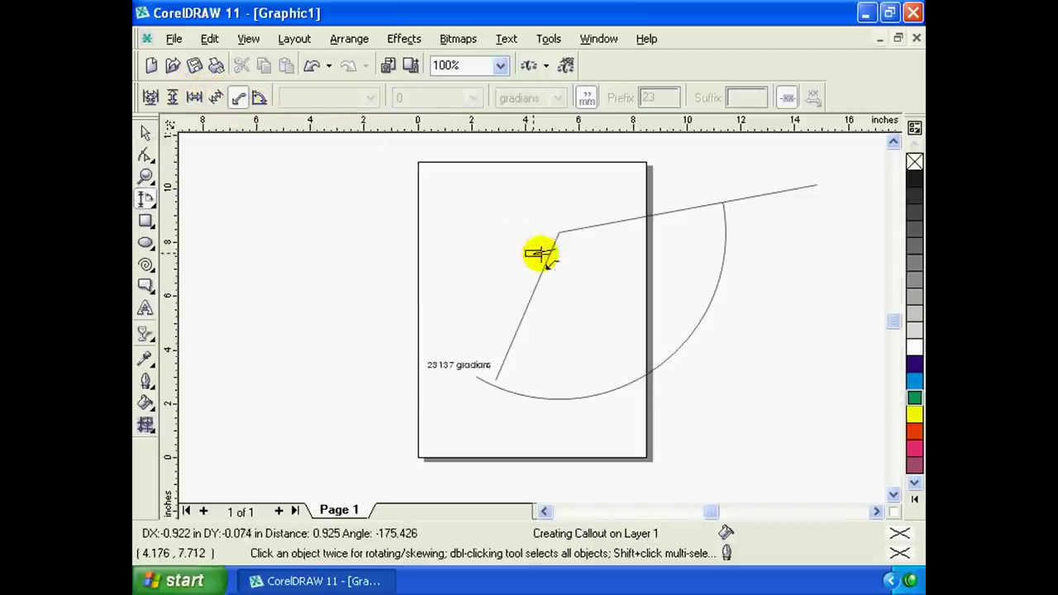
{"action": "left_click", "coordinate": [324, 247]}
{"action": "double_click", "coordinate": [306, 365]}
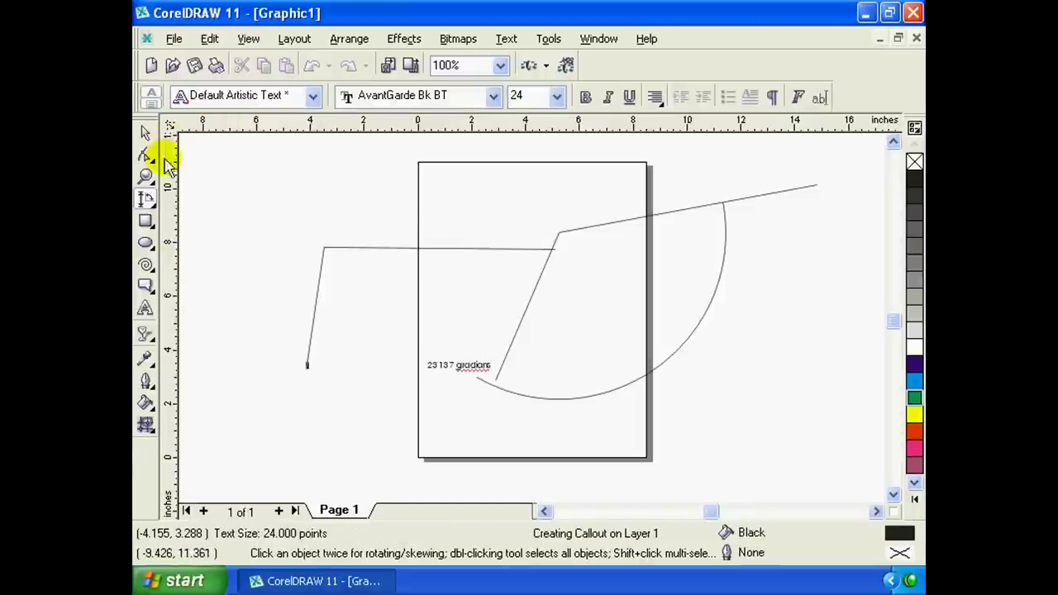
Abandon the callout and drag a 4.64" vertical dimension left of the page.
{"action": "left_click", "coordinate": [152, 207]}
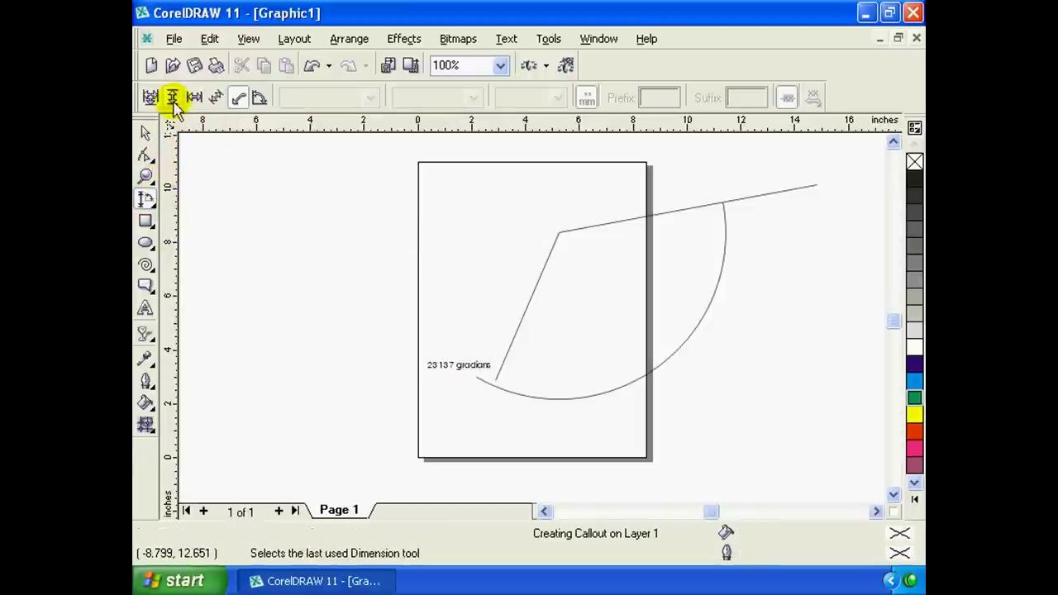
{"action": "left_click", "coordinate": [173, 98]}
{"action": "mouse_move", "coordinate": [249, 181]}
{"action": "left_mouse_down"}
{"action": "mouse_move", "coordinate": [323, 380]}
{"action": "mouse_move", "coordinate": [398, 289]}
{"action": "left_mouse_up"}
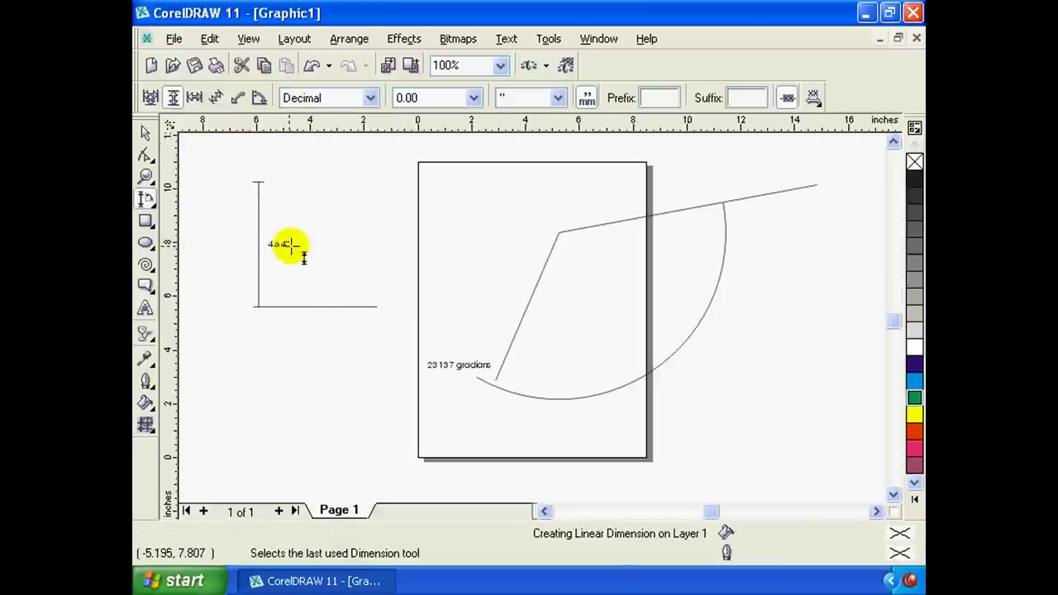
Add an angular dimension at the upper left, labelled 23.1 radians.
{"action": "left_click", "coordinate": [259, 97]}
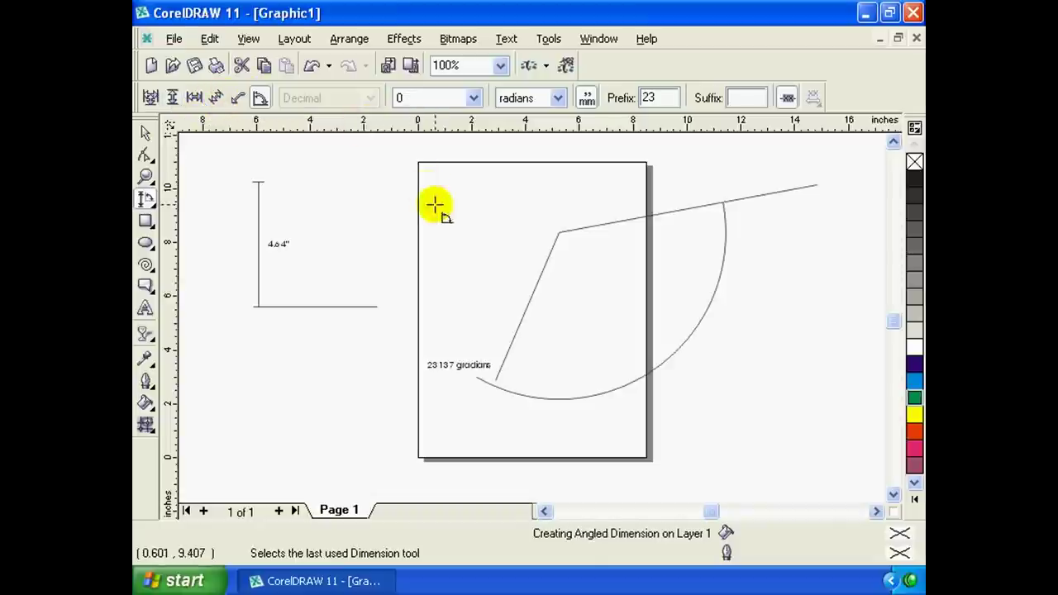
{"action": "left_click", "coordinate": [365, 190]}
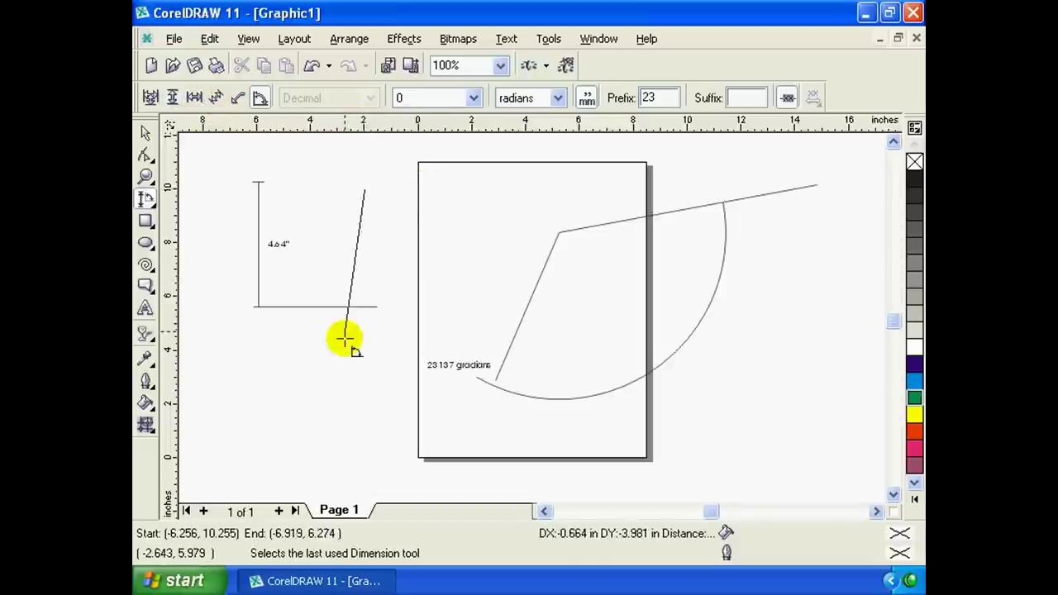
{"action": "left_click", "coordinate": [364, 413]}
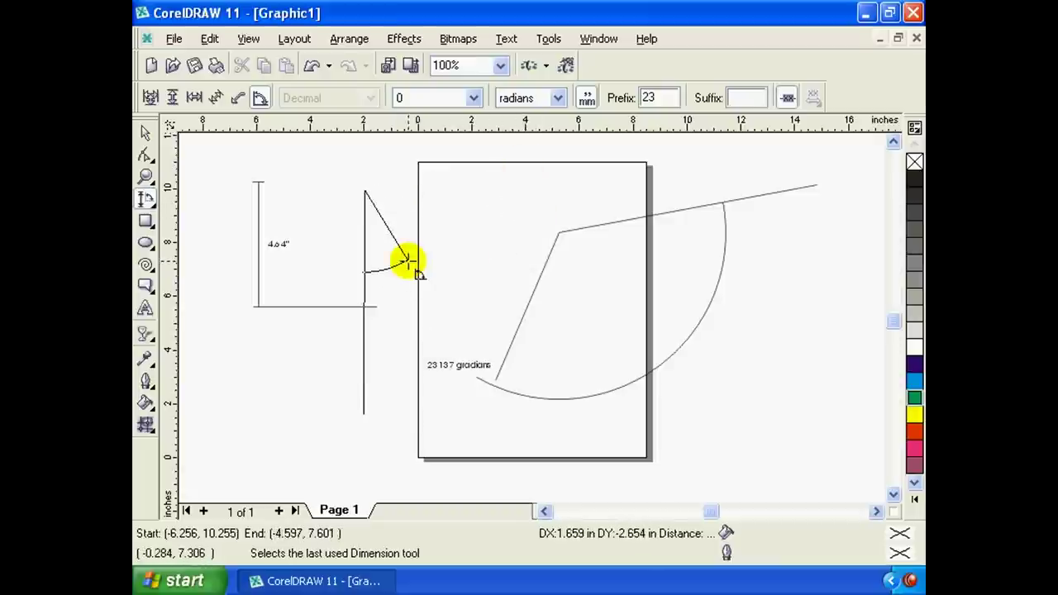
{"action": "left_click", "coordinate": [520, 217]}
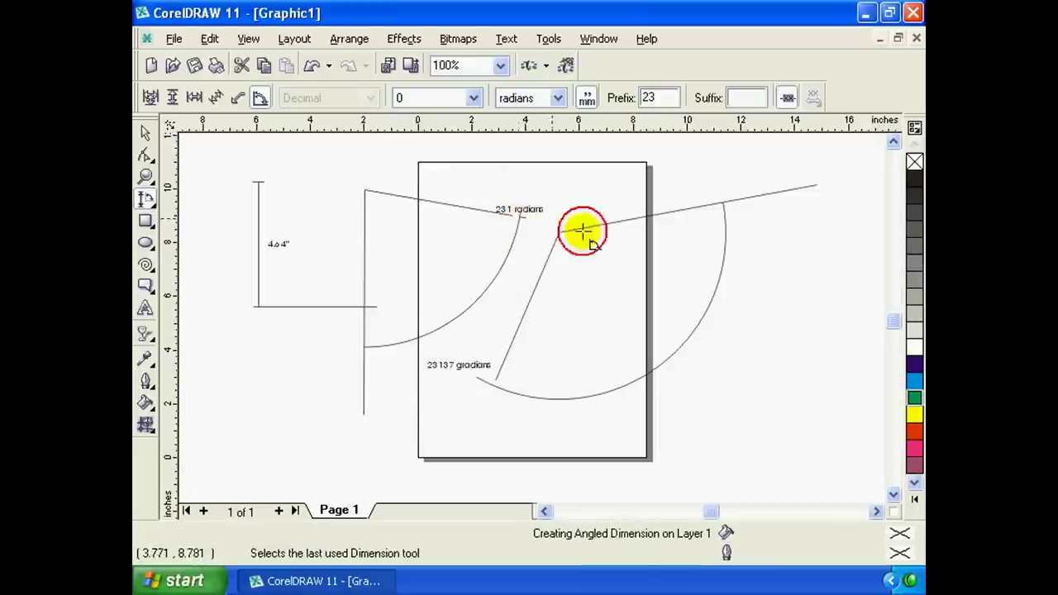
Sketch a bent callout leader right of the page, then abandon it.
{"action": "left_click", "coordinate": [238, 98]}
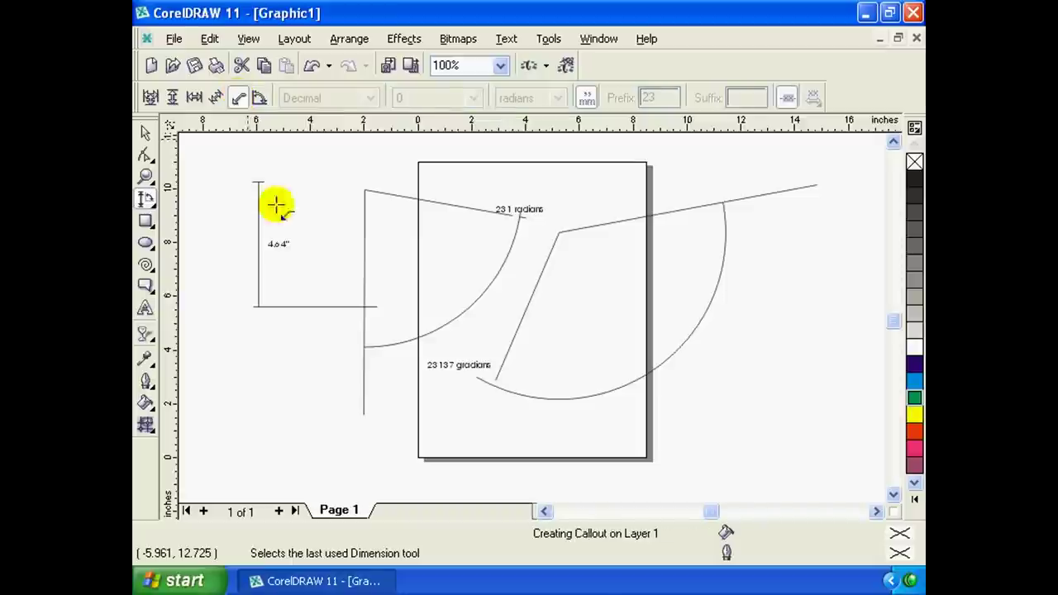
{"action": "left_click", "coordinate": [809, 286]}
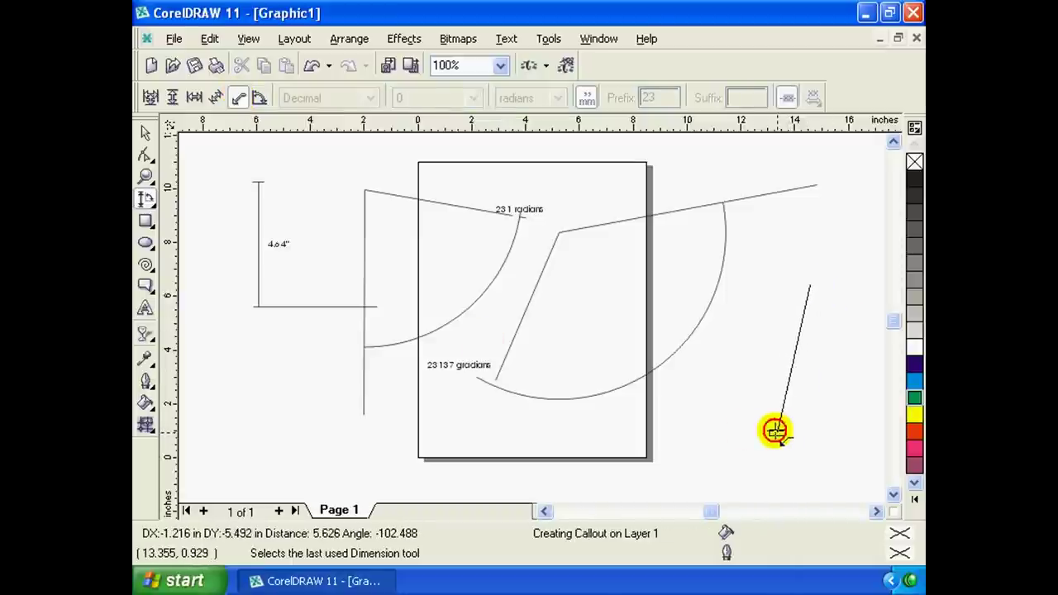
{"action": "left_click", "coordinate": [777, 431]}
{"action": "left_click", "coordinate": [666, 438]}
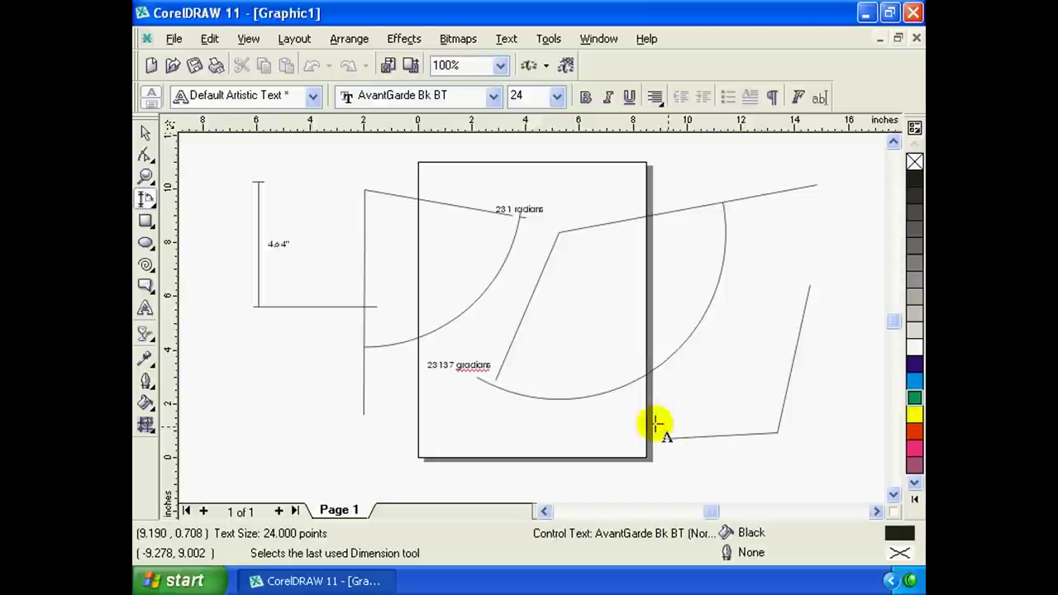
{"action": "left_click", "coordinate": [145, 202]}
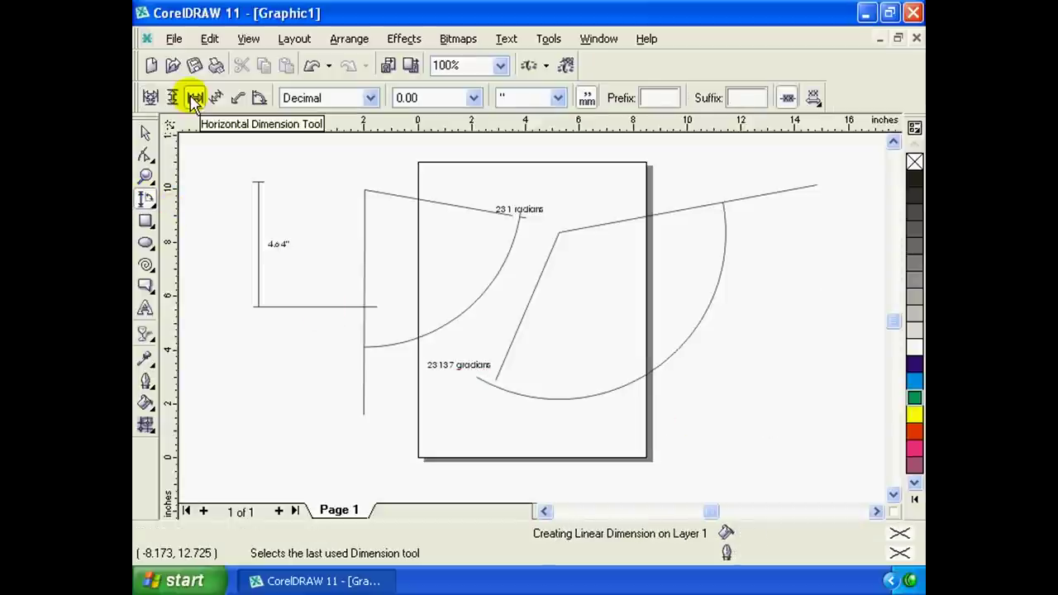
Switch the horizontal dimension style to U.S. Engineering, then back to Decimal, keeping the units.
{"action": "left_click", "coordinate": [193, 99]}
{"action": "left_click", "coordinate": [370, 98]}
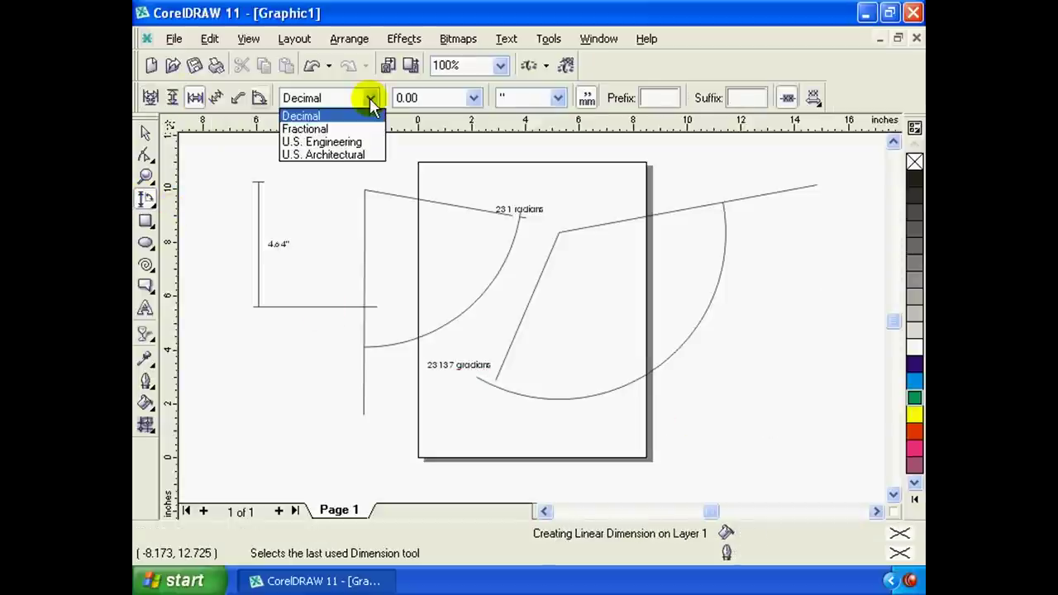
{"action": "left_click", "coordinate": [343, 141]}
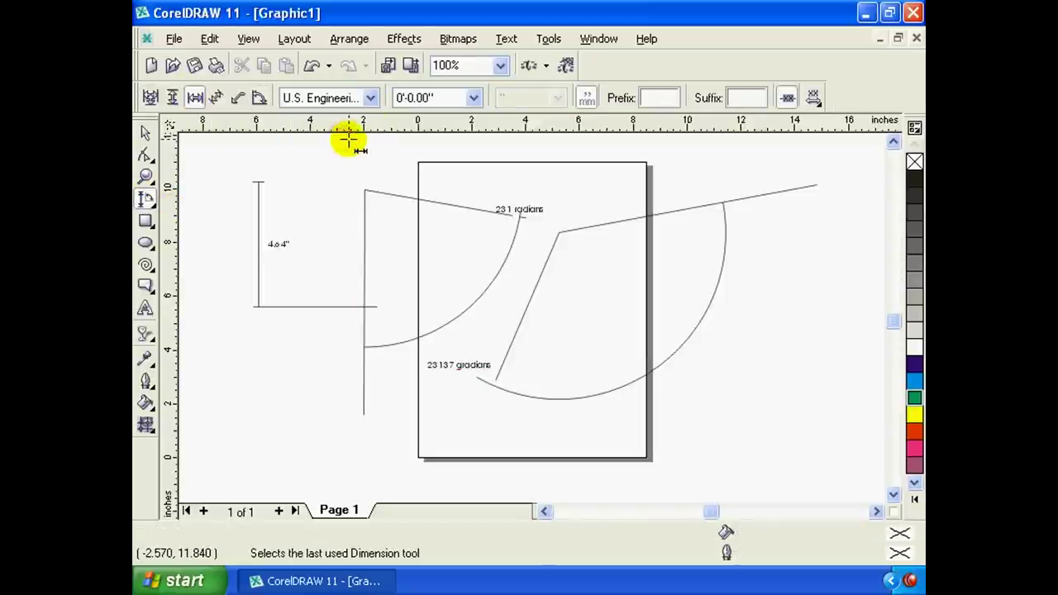
{"action": "left_click", "coordinate": [372, 101]}
{"action": "left_click", "coordinate": [339, 111]}
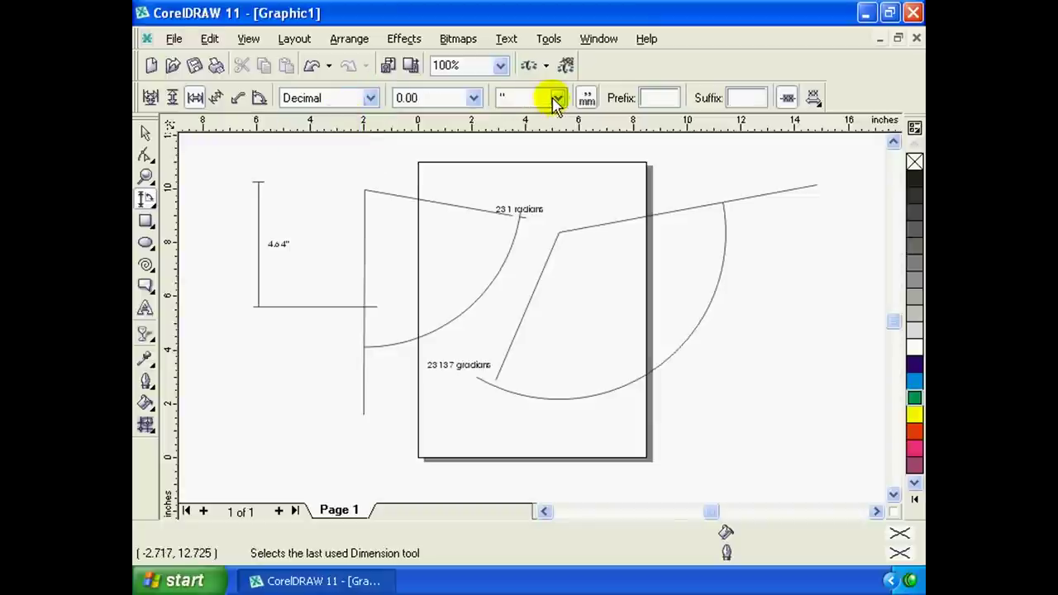
{"action": "left_click", "coordinate": [556, 98]}
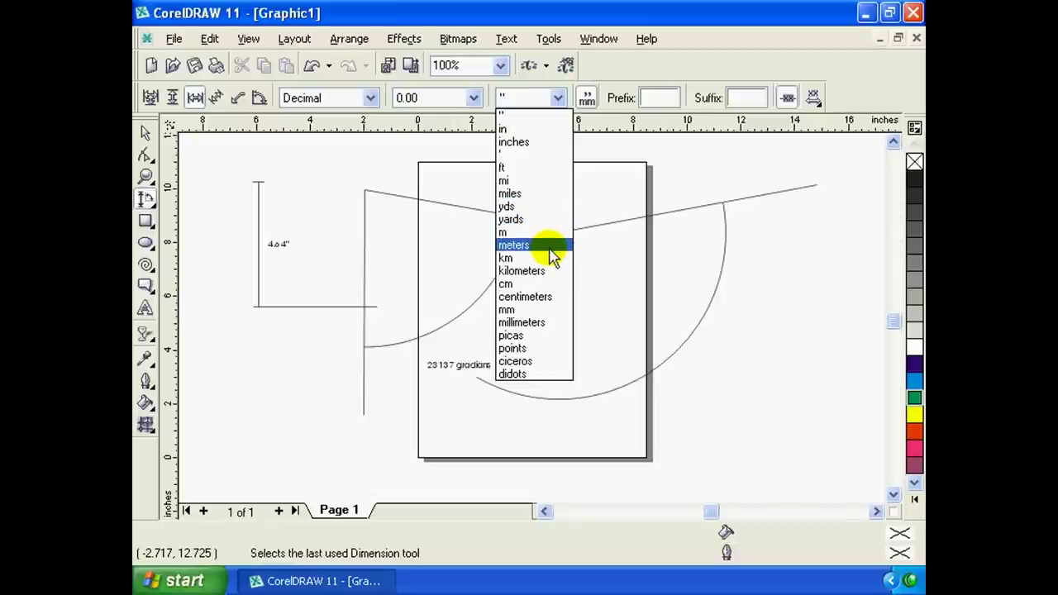
{"action": "left_click", "coordinate": [583, 122]}
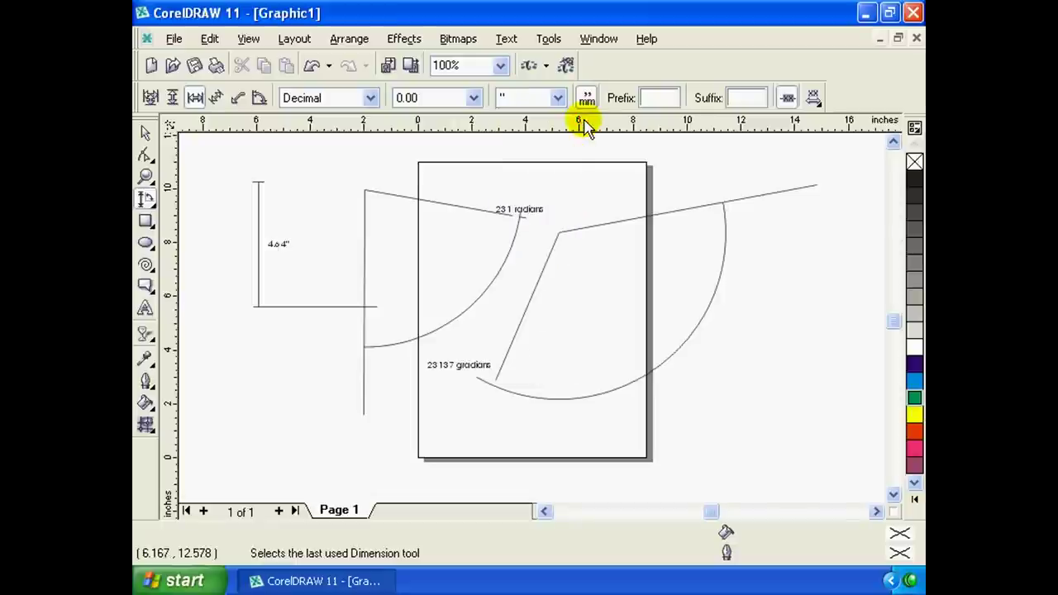
Move the gradians angle dimension slightly lower on the page.
{"action": "left_click", "coordinate": [146, 202]}
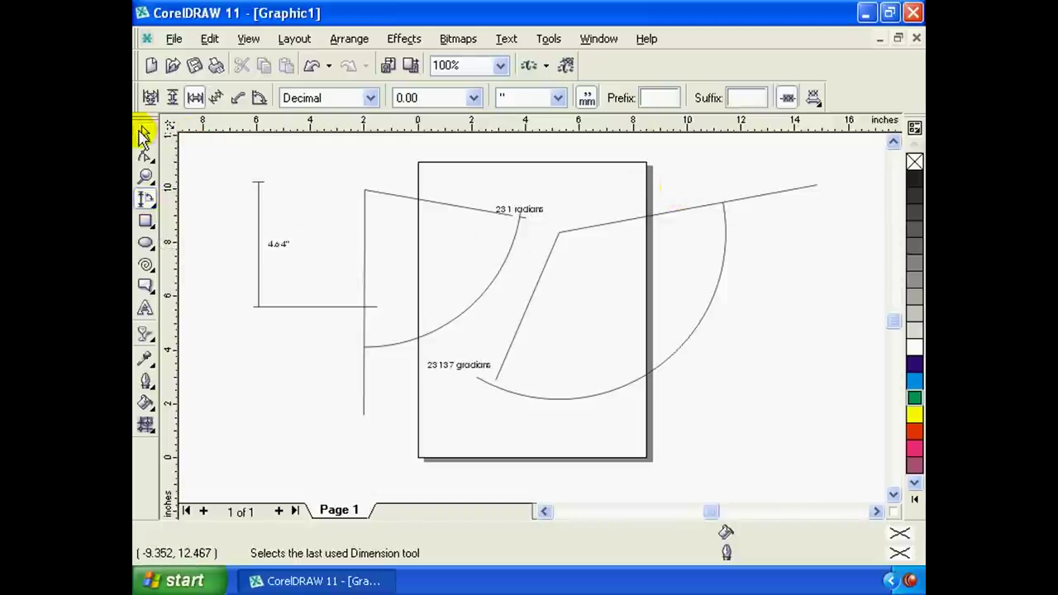
{"action": "left_click", "coordinate": [146, 134]}
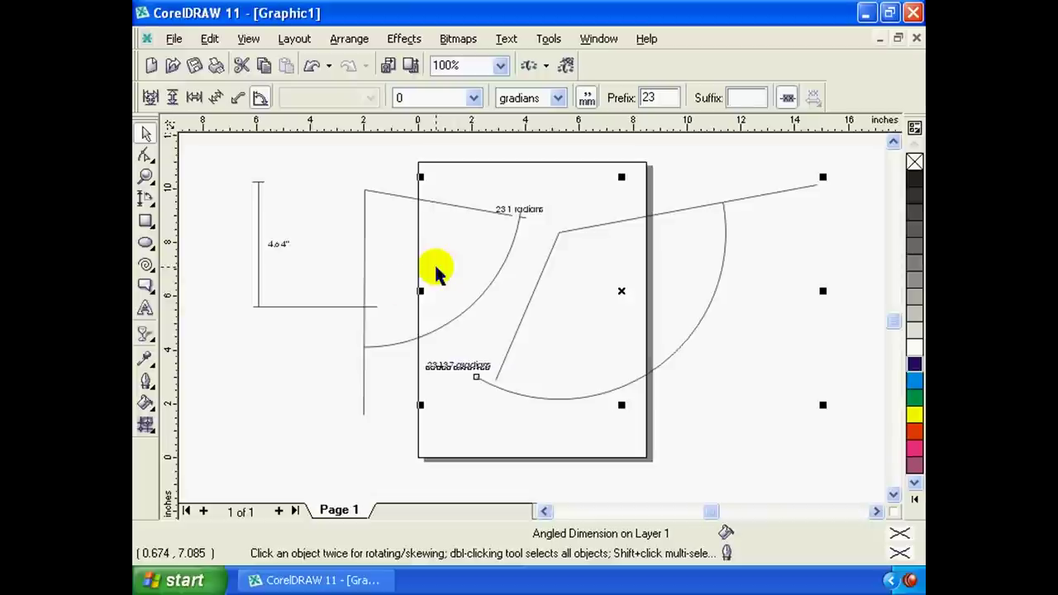
{"action": "left_click_drag", "start_coordinate": [562, 231], "coordinate": [554, 255]}
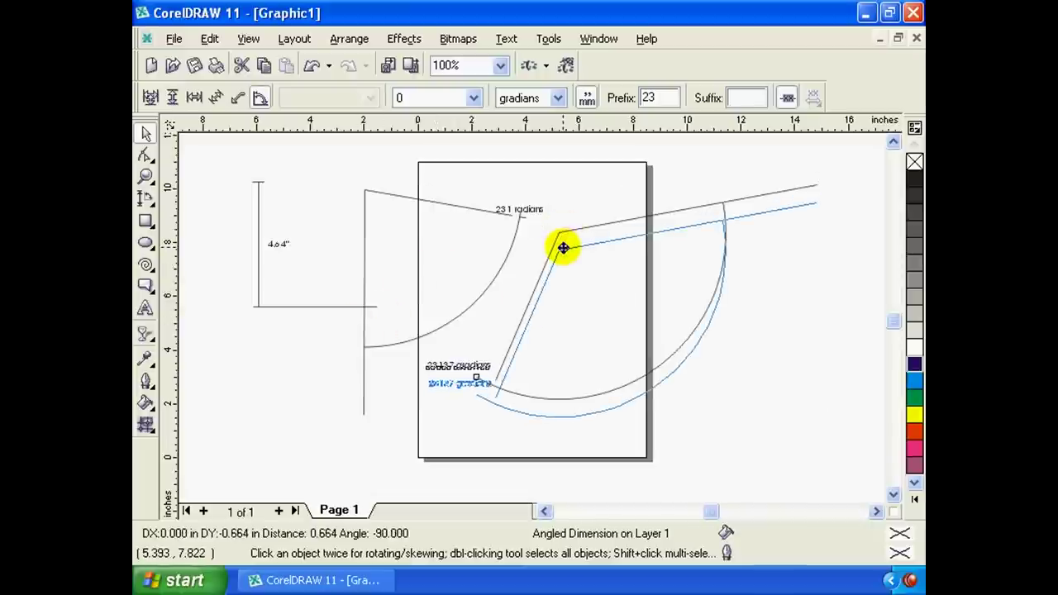